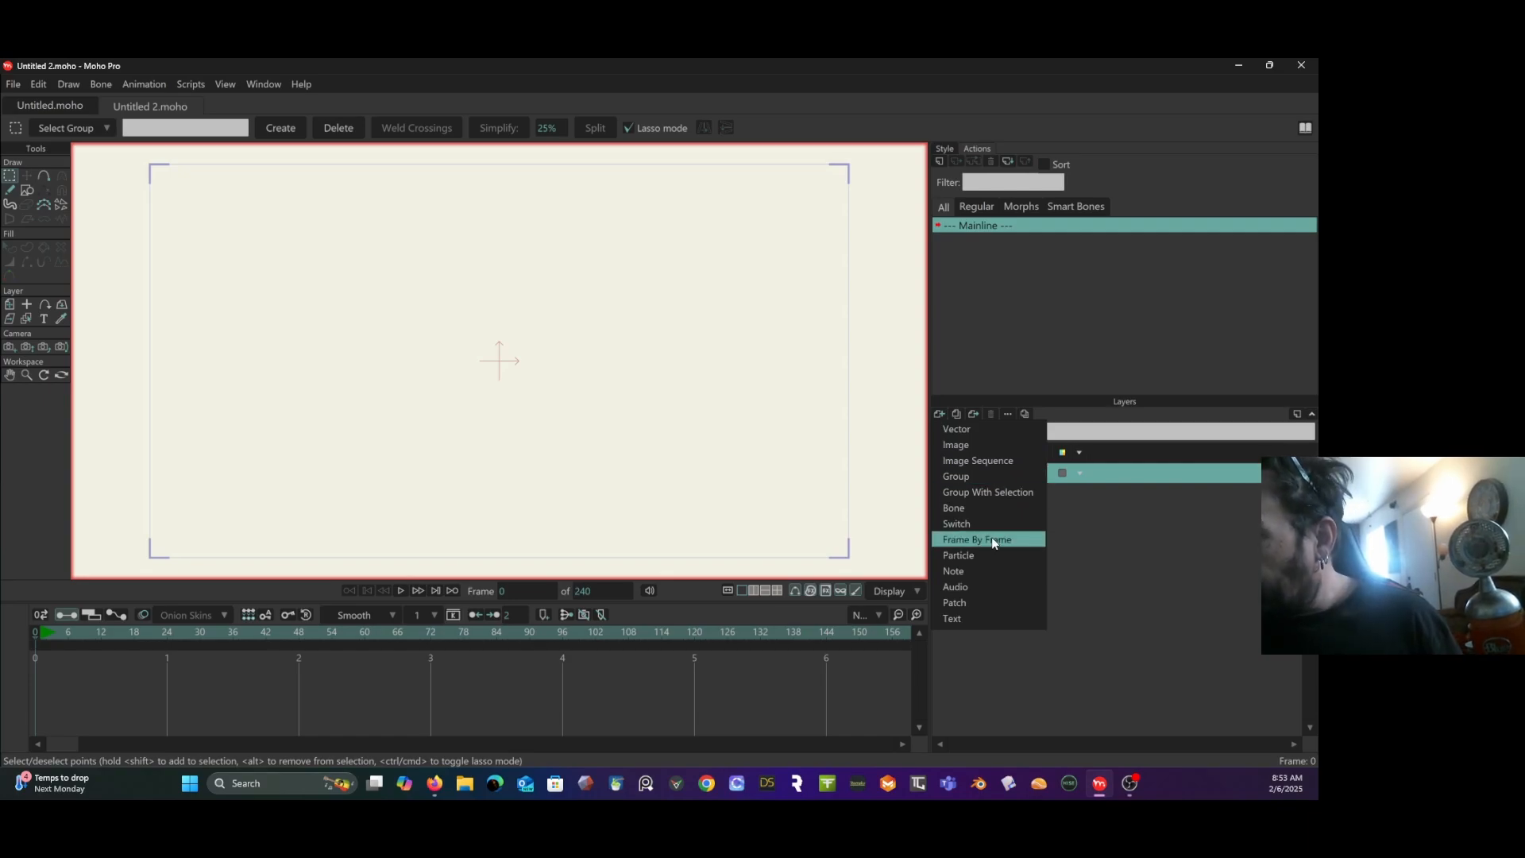
# Add a Frame By Frame layer with its default name and go to frame 1.
pyautogui.click(989, 532)
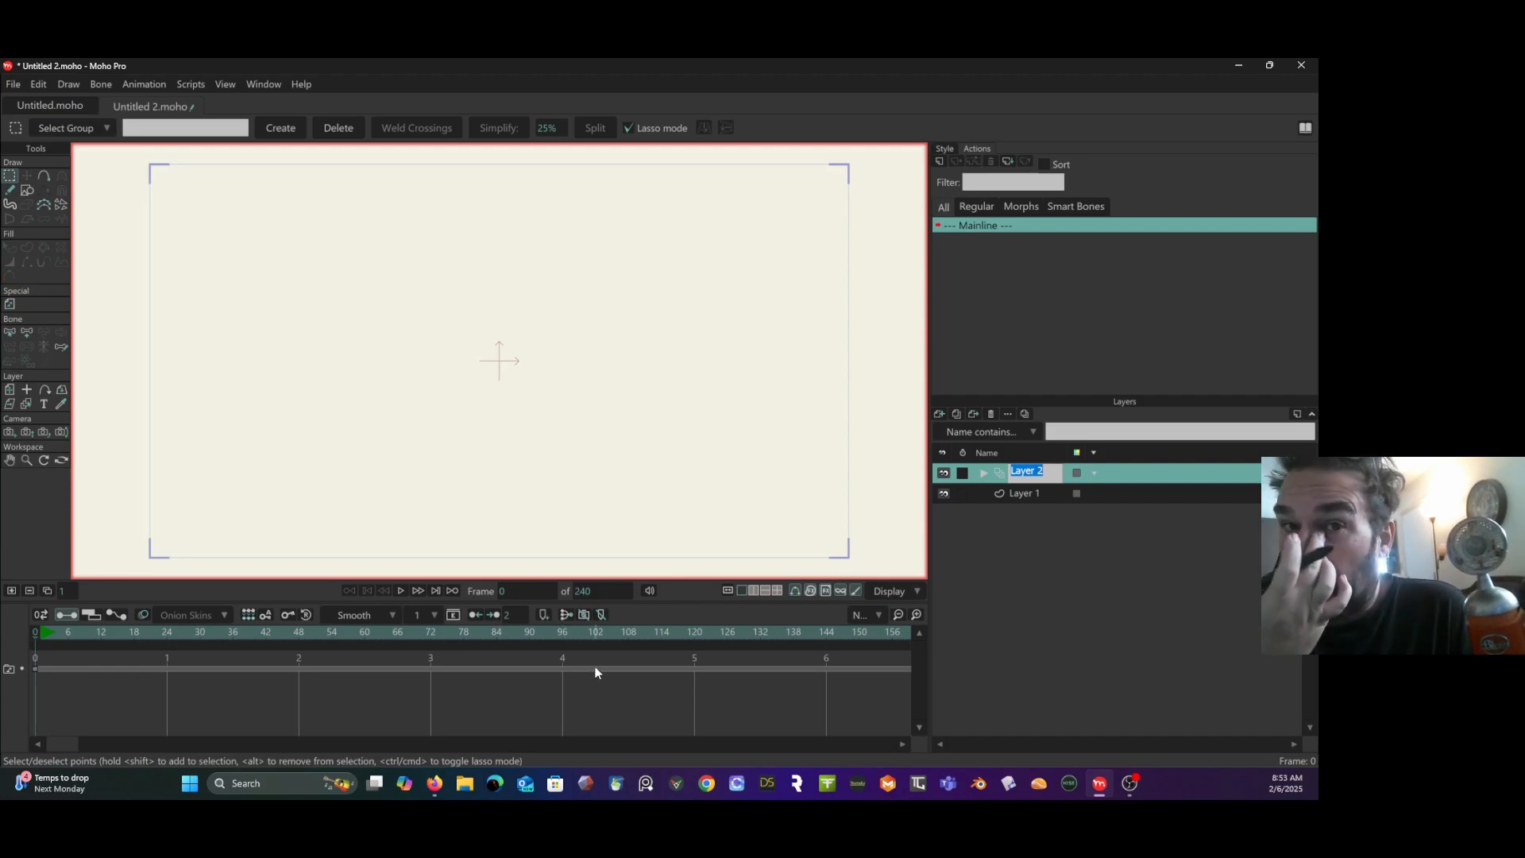
pyautogui.click(1015, 552)
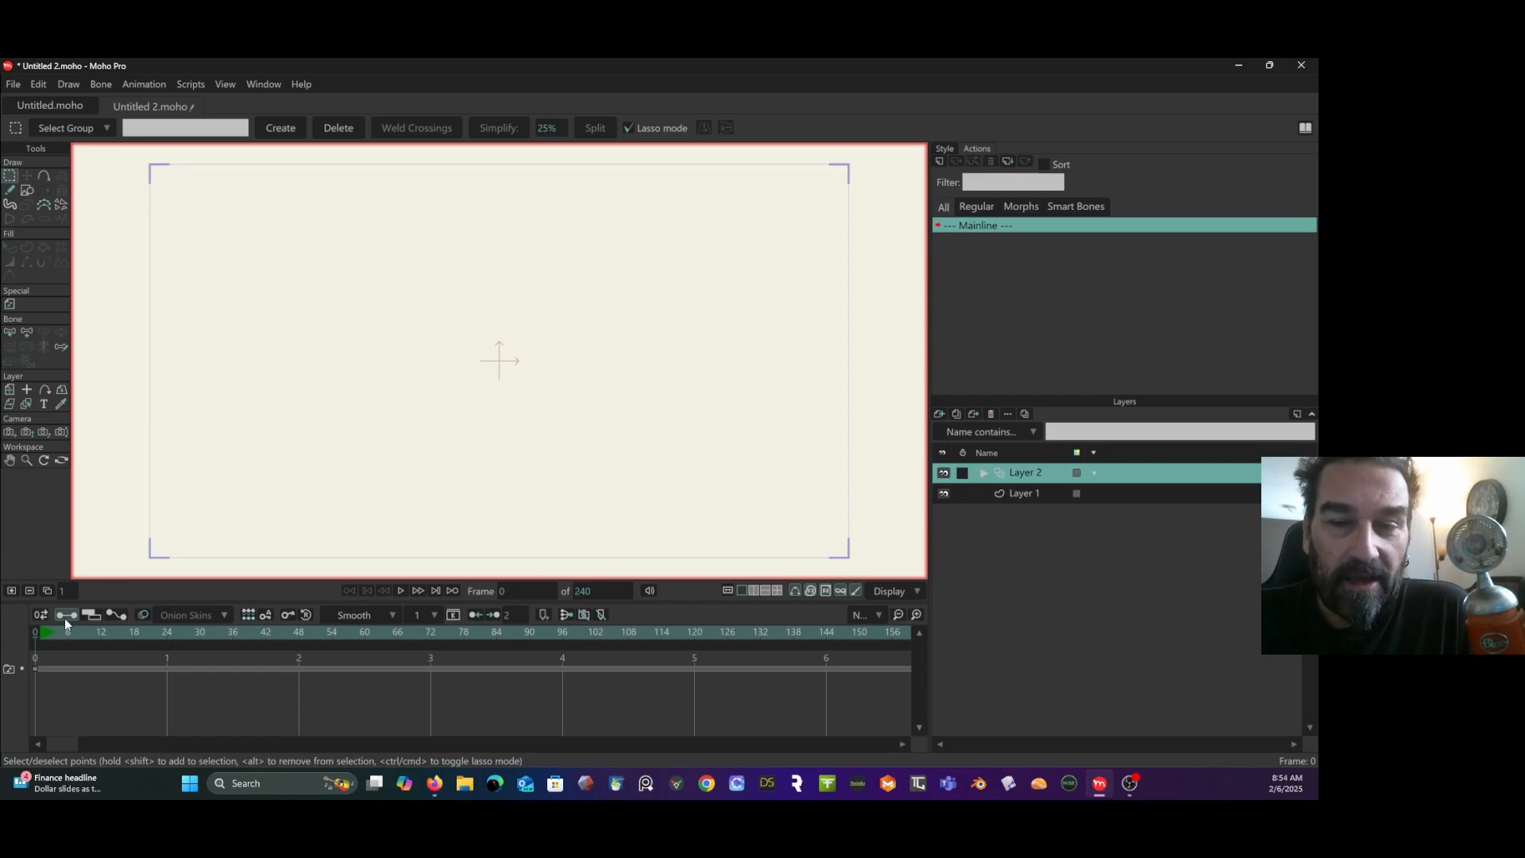
pyautogui.click(45, 631)
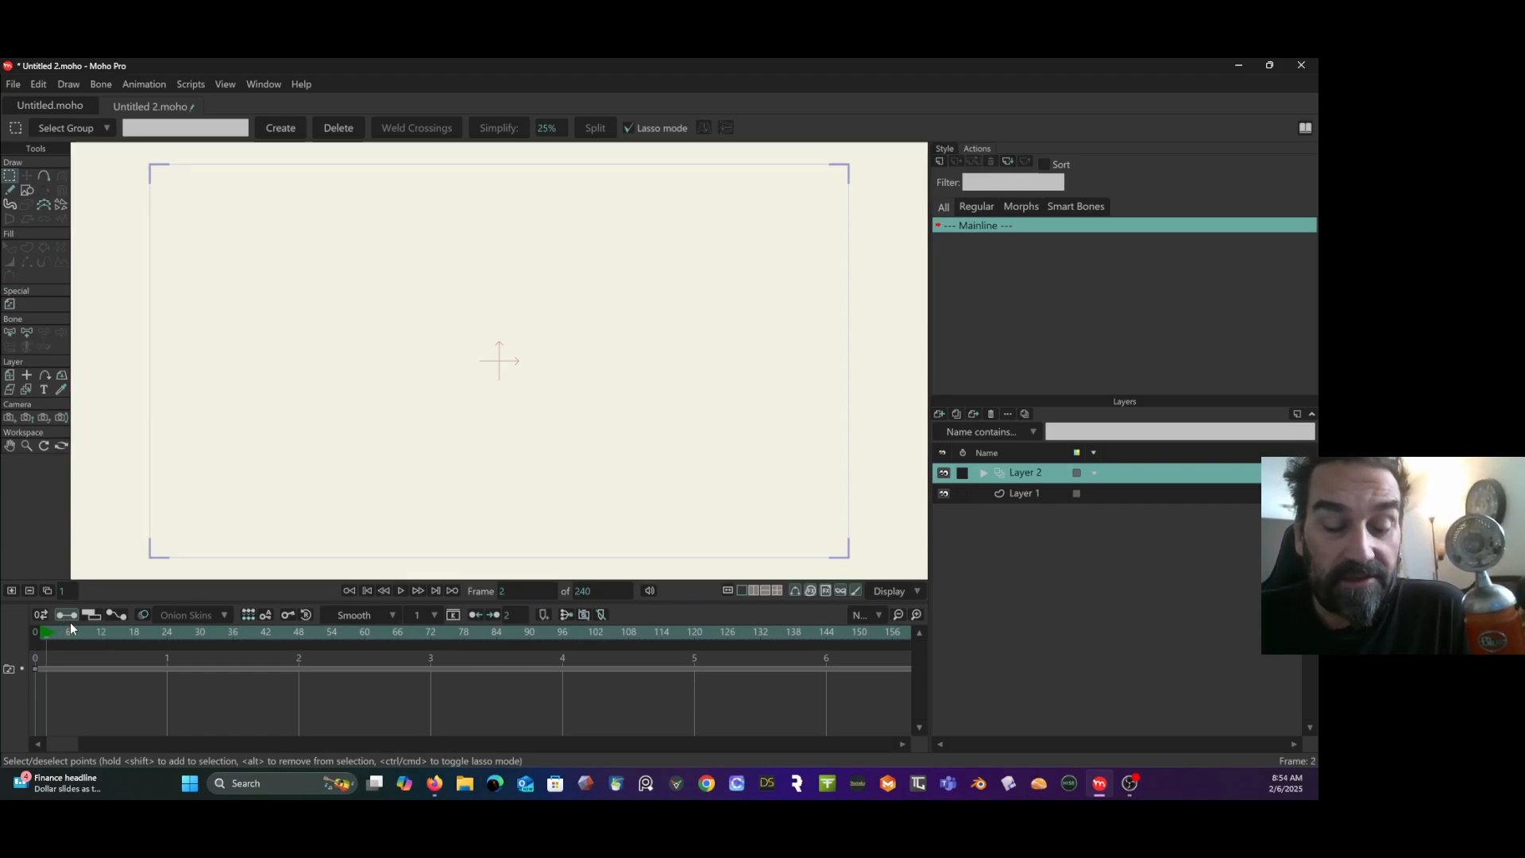
pyautogui.click(41, 633)
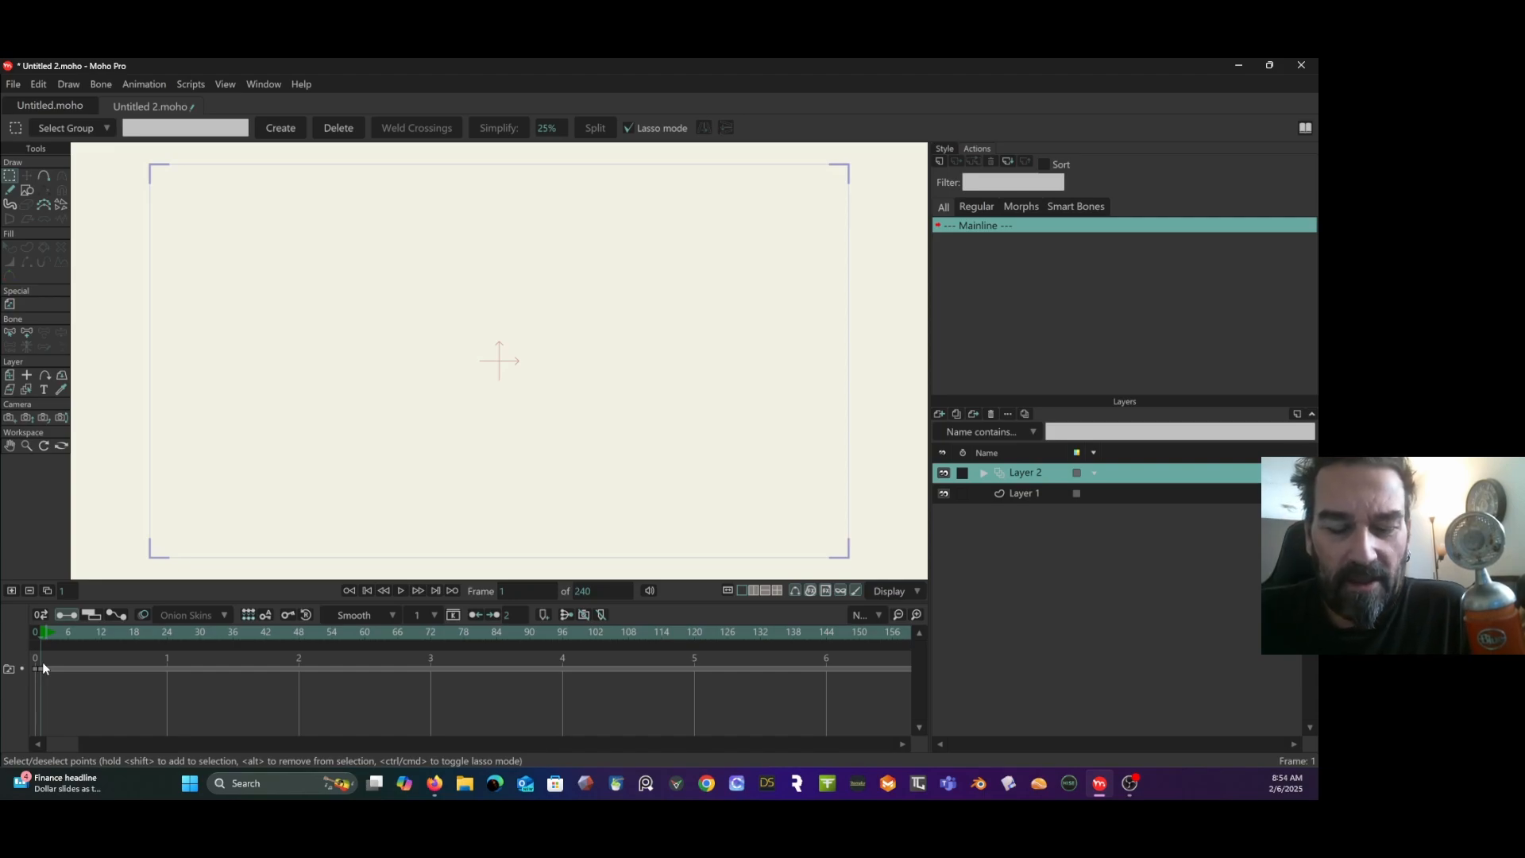
# Draw a running stick figure freehand in the lower-left area of the canvas on frame 1.
pyautogui.click(12, 190)
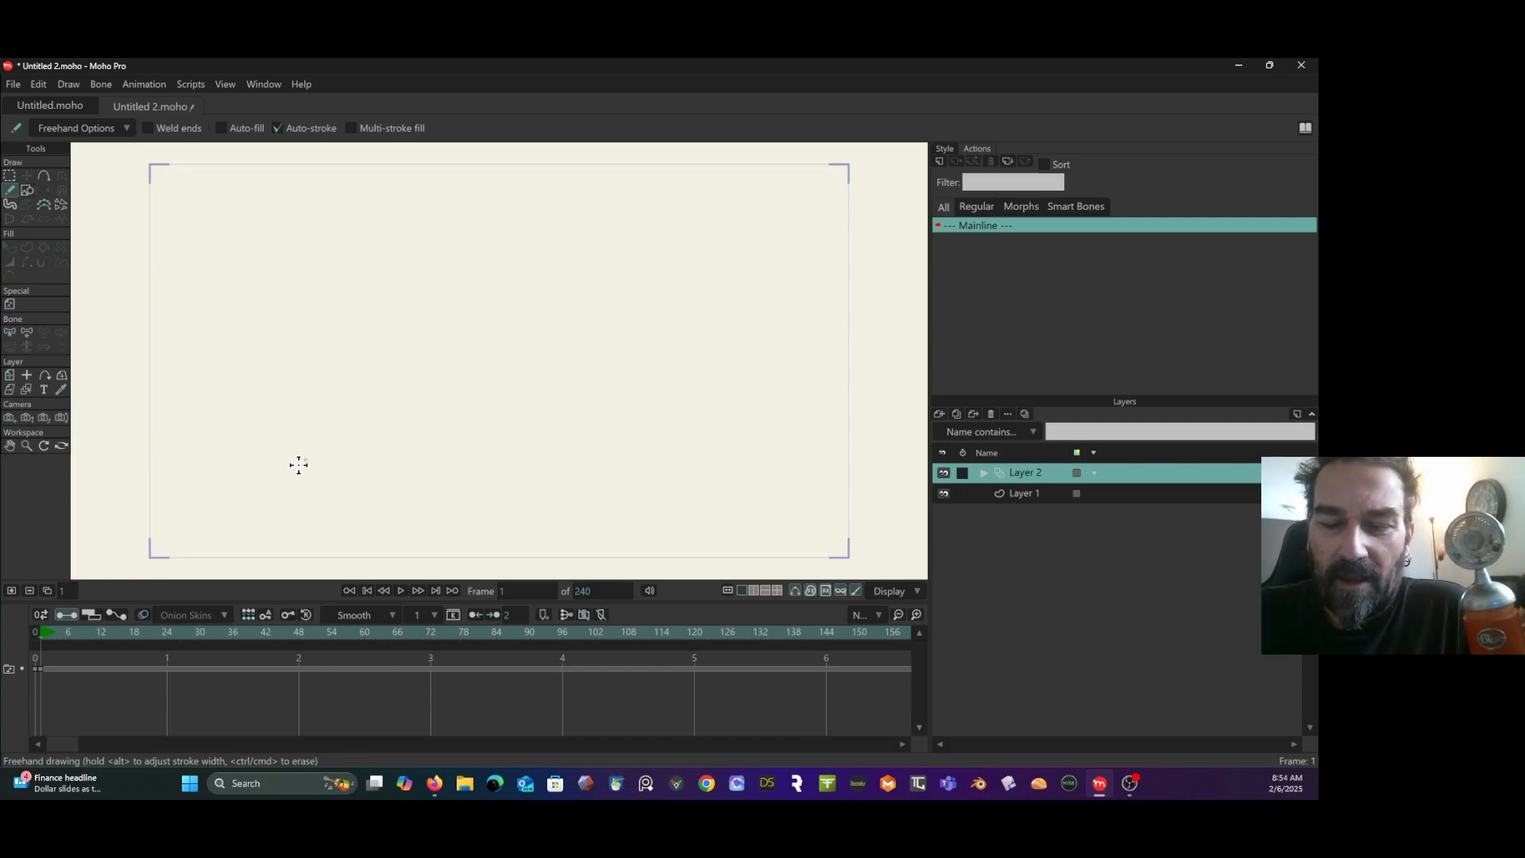
pyautogui.moveTo(239, 430)
pyautogui.mouseDown()
pyautogui.moveTo(273, 474)
pyautogui.moveTo(248, 522)
pyautogui.mouseUp()
pyautogui.moveTo(235, 431)
pyautogui.mouseDown()
pyautogui.moveTo(216, 472)
pyautogui.moveTo(183, 459)
pyautogui.moveTo(240, 373)
pyautogui.moveTo(254, 410)
pyautogui.moveTo(273, 409)
pyautogui.moveTo(232, 386)
pyautogui.moveTo(214, 407)
pyautogui.moveTo(235, 378)
pyautogui.moveTo(220, 431)
pyautogui.mouseUp()
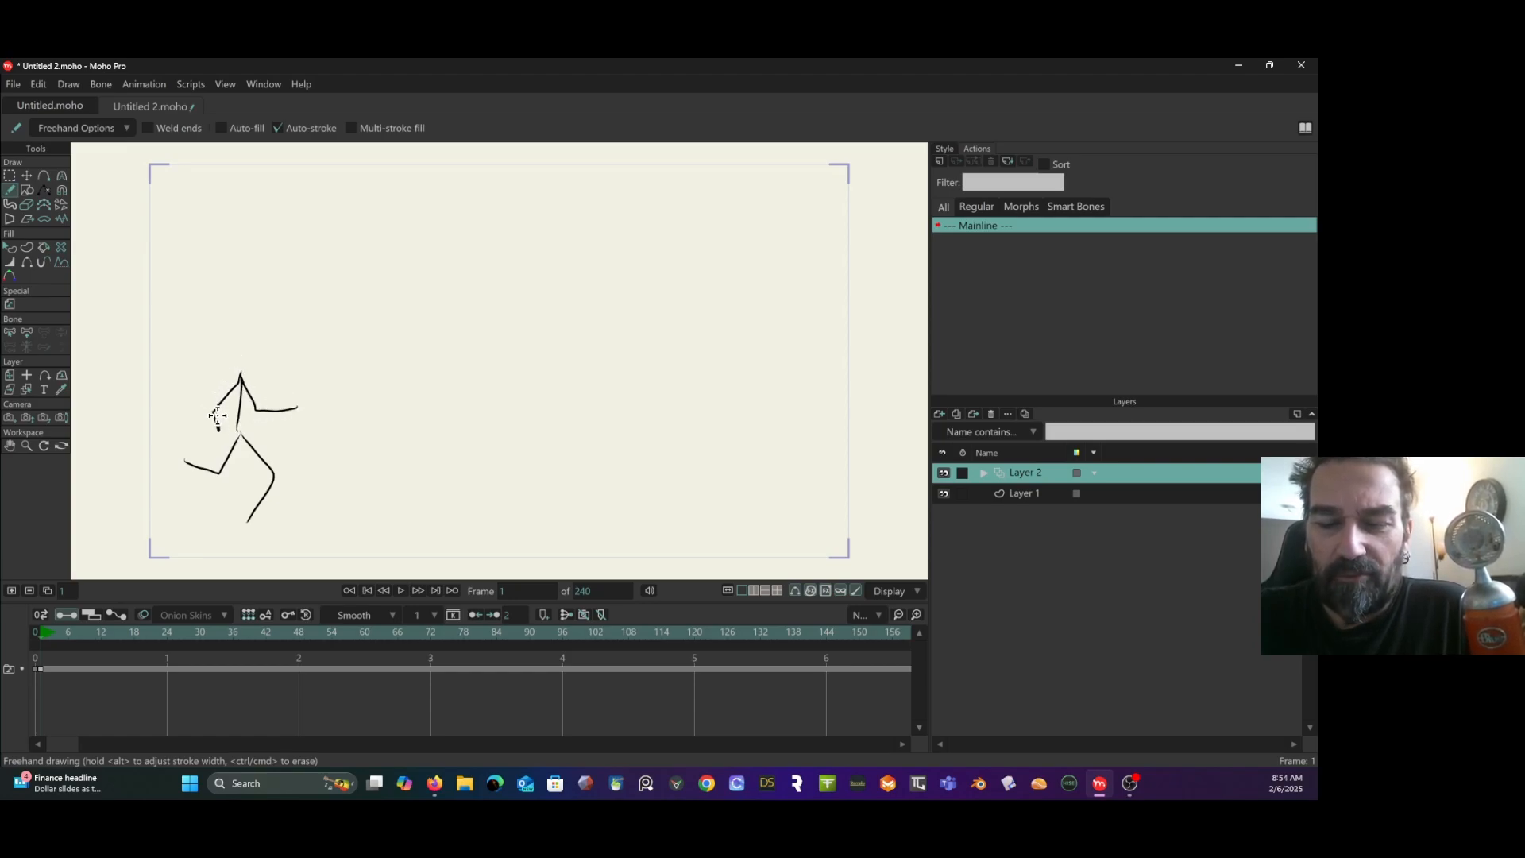
pyautogui.moveTo(241, 374)
pyautogui.mouseDown()
pyautogui.moveTo(258, 354)
pyautogui.moveTo(240, 377)
pyautogui.mouseUp()
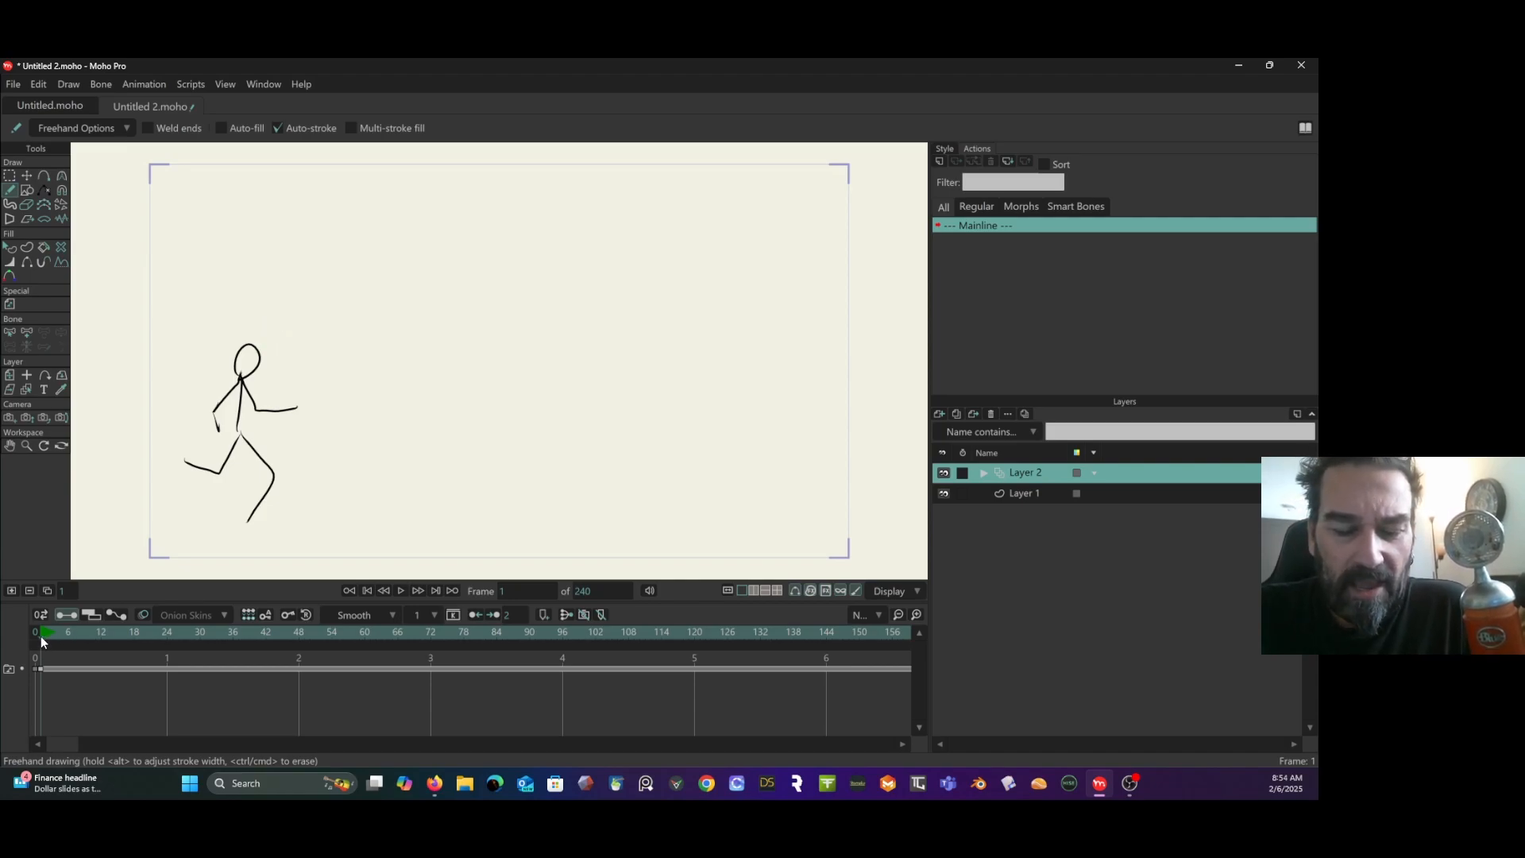
# Add a blank drawing at frame 24 and turn on onion skins with a marker at frame 18 showing the previous drawing.
pyautogui.moveTo(40, 635); pyautogui.dragTo(164, 624)
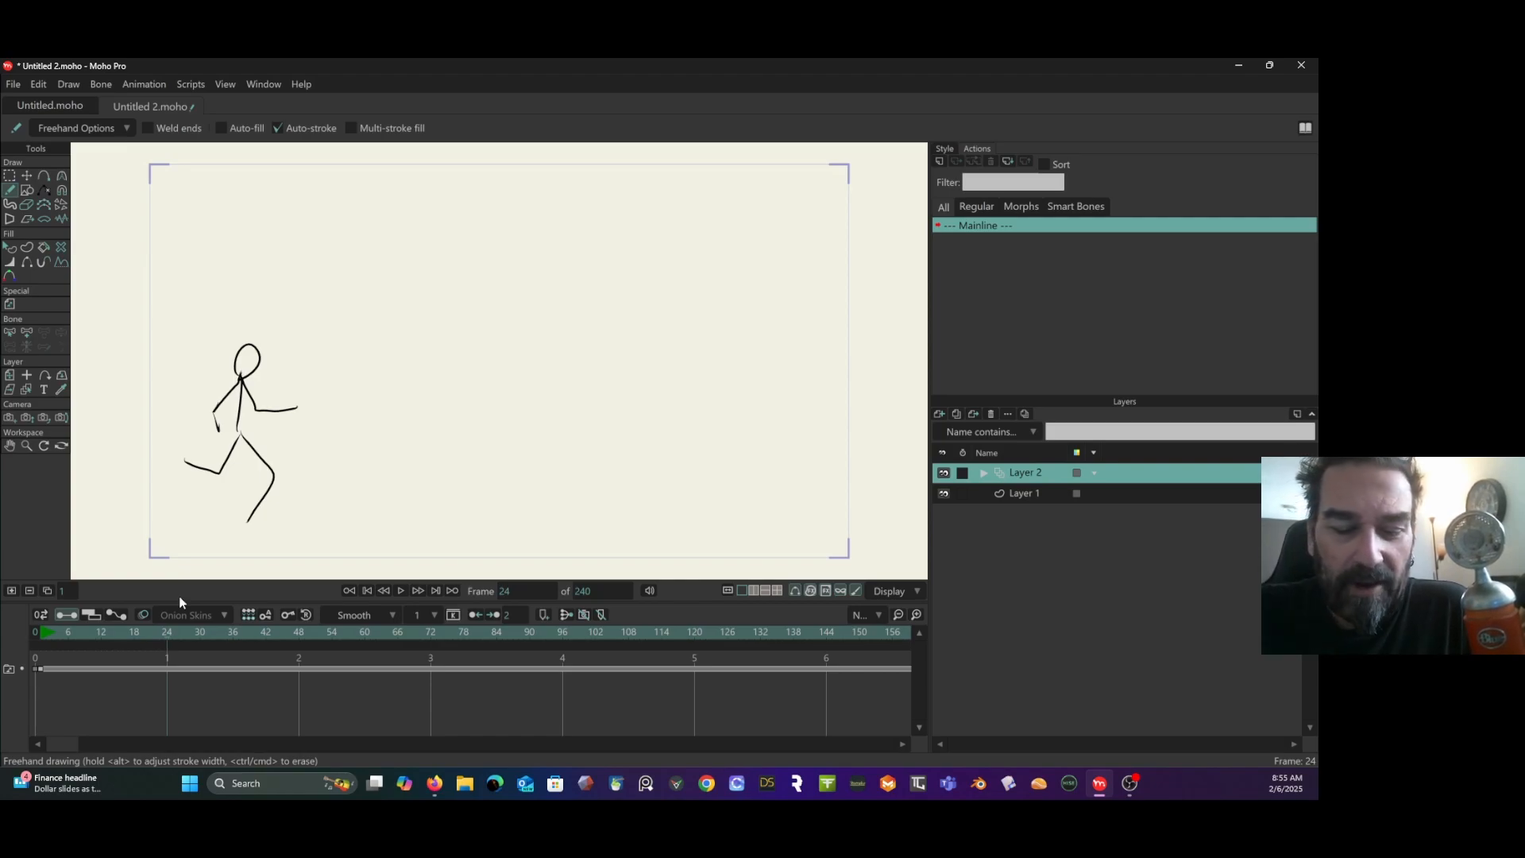
pyautogui.click(11, 590)
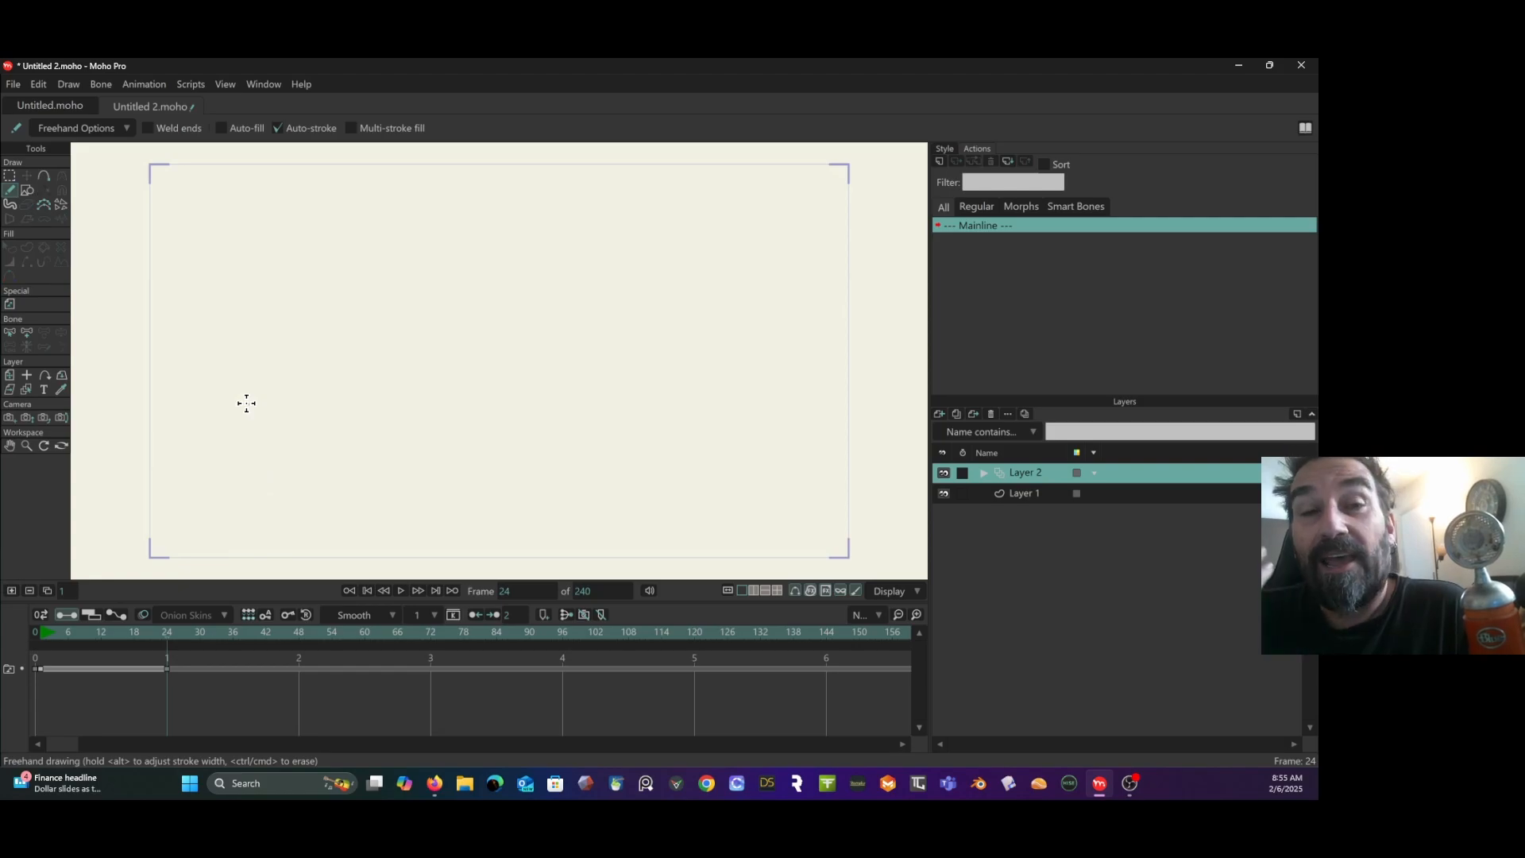
pyautogui.click(144, 616)
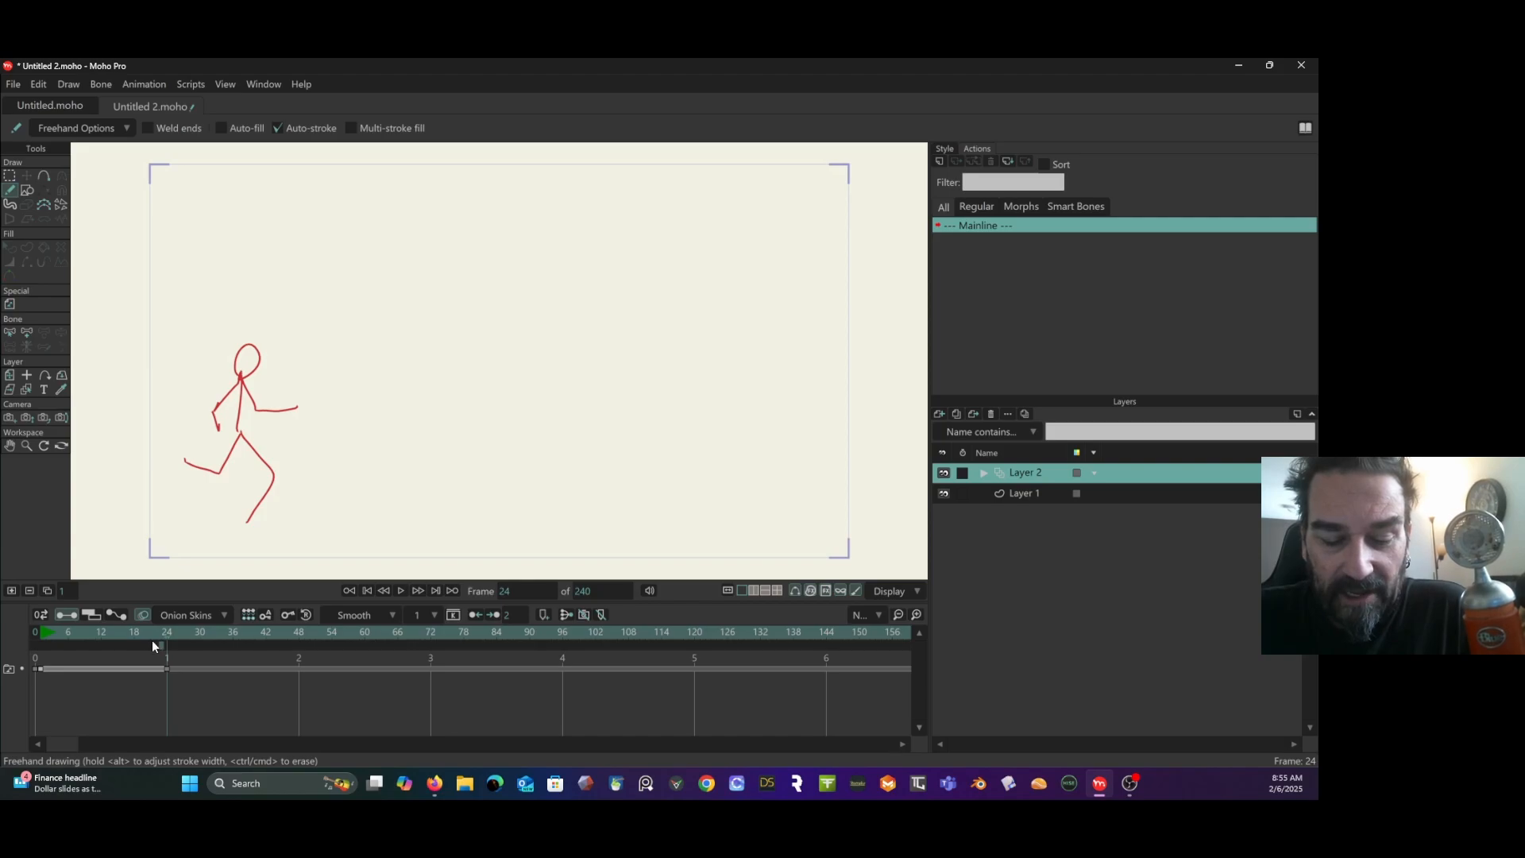
pyautogui.click(134, 645)
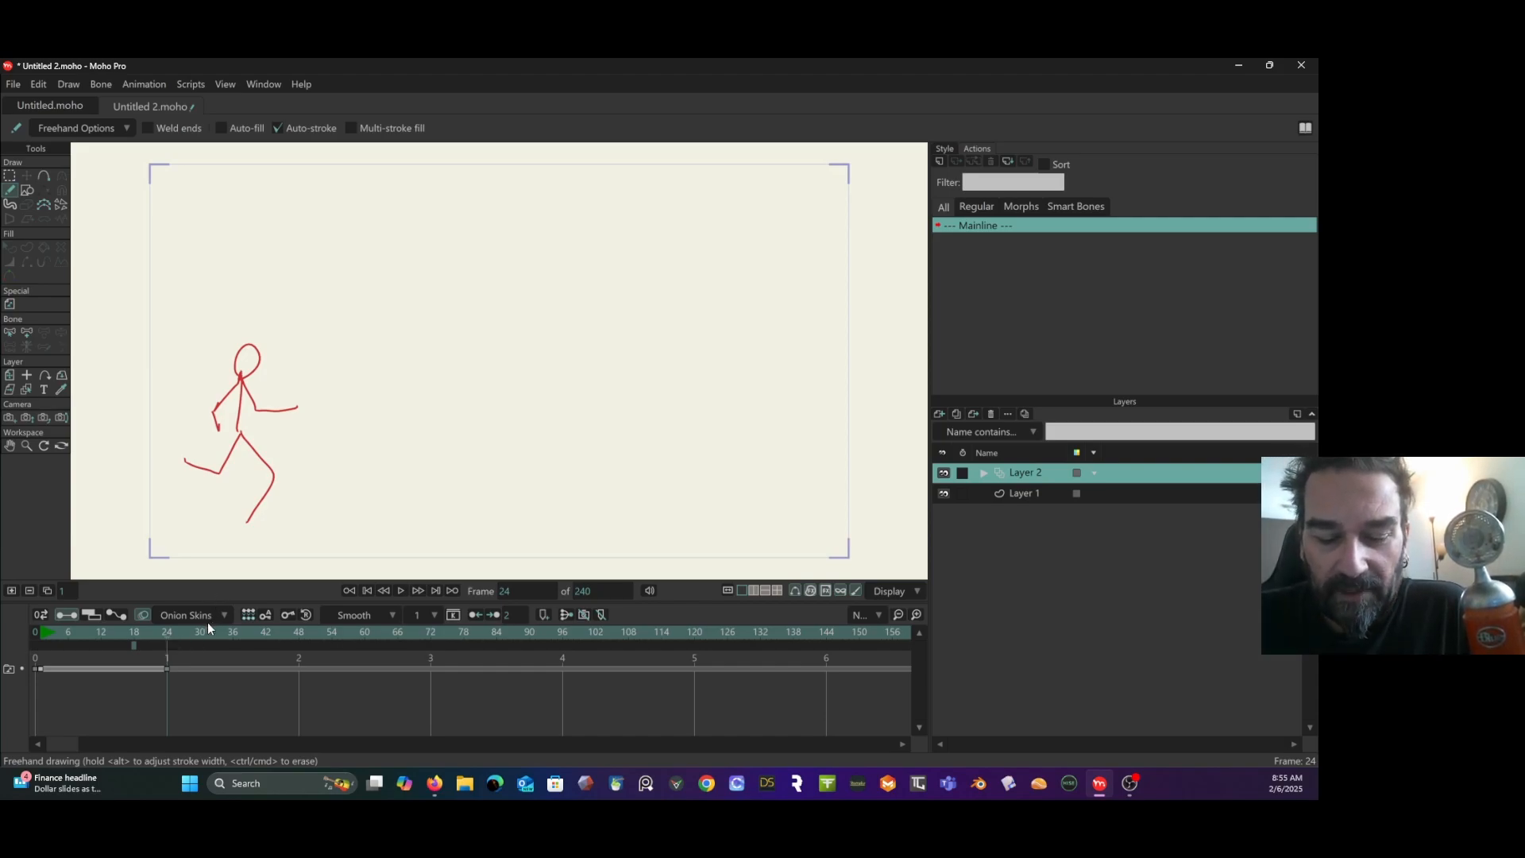
pyautogui.moveTo(140, 631)
pyautogui.mouseDown()
pyautogui.moveTo(92, 625)
pyautogui.moveTo(164, 646)
pyautogui.moveTo(175, 633)
pyautogui.mouseUp()
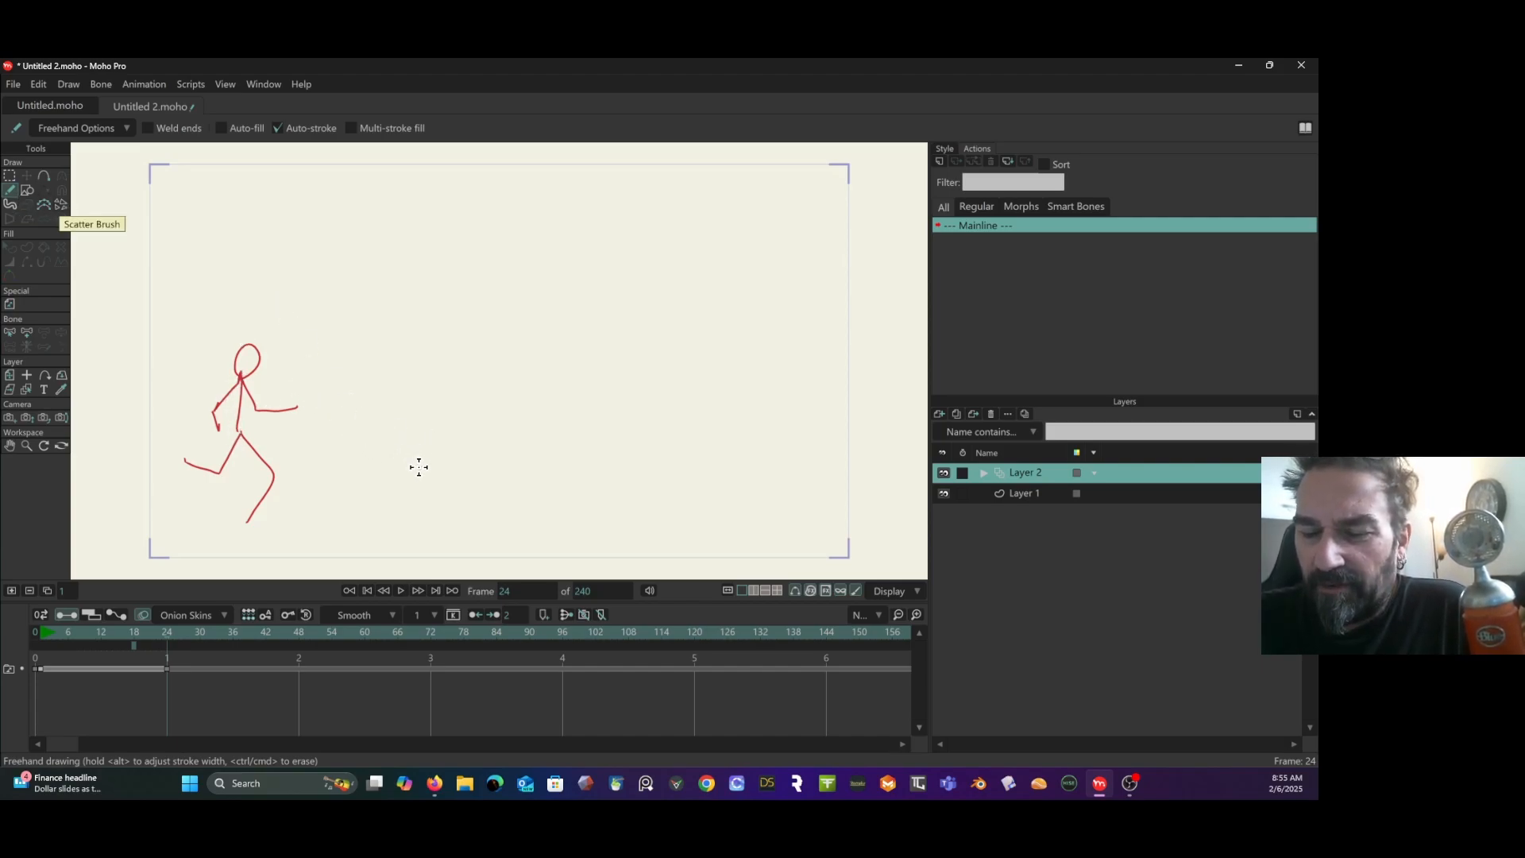
# Draw a crouching stick figure on frame 24, ahead of the onion-skinned runner.
pyautogui.moveTo(419, 476); pyautogui.dragTo(450, 416)
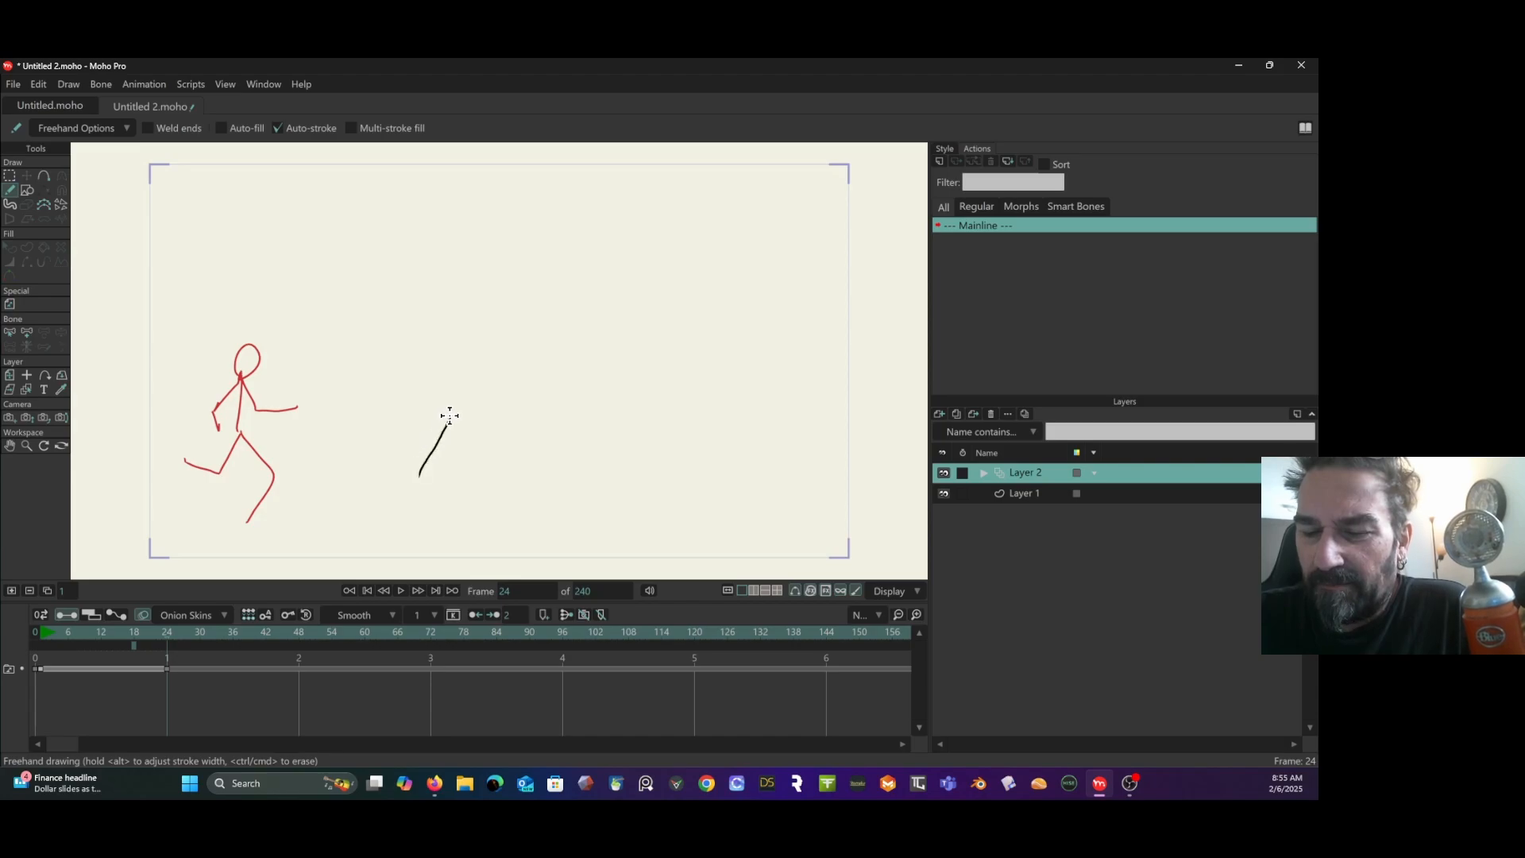
pyautogui.moveTo(420, 475)
pyautogui.mouseDown()
pyautogui.moveTo(456, 456)
pyautogui.moveTo(427, 512)
pyautogui.moveTo(470, 509)
pyautogui.moveTo(429, 463)
pyautogui.moveTo(448, 448)
pyautogui.moveTo(421, 498)
pyautogui.moveTo(469, 505)
pyautogui.mouseUp()
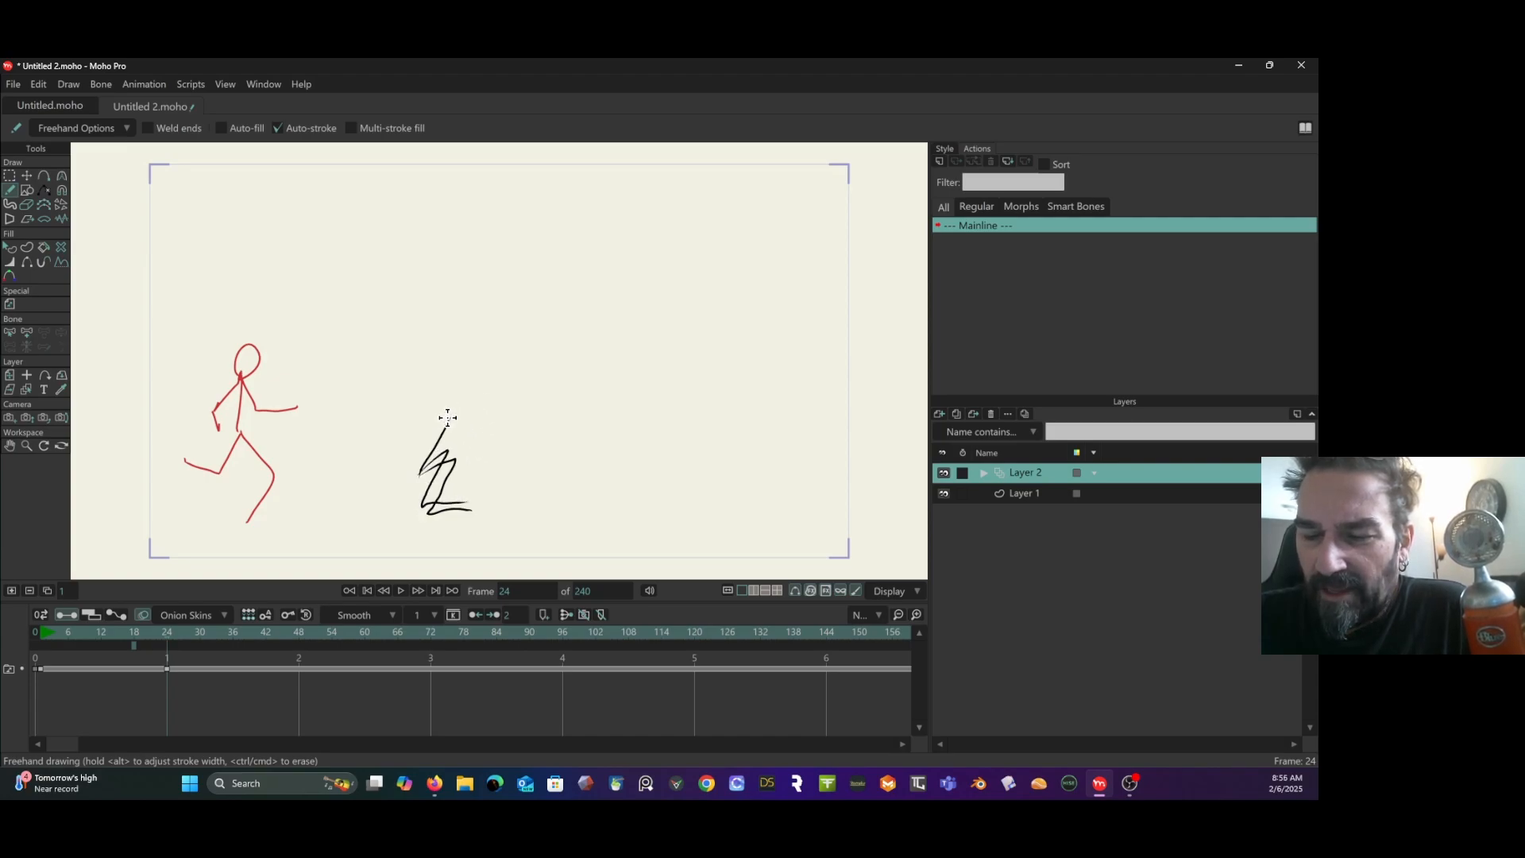
pyautogui.moveTo(447, 418)
pyautogui.mouseDown()
pyautogui.moveTo(415, 465)
pyautogui.moveTo(446, 413)
pyautogui.moveTo(416, 418)
pyautogui.moveTo(419, 454)
pyautogui.moveTo(448, 431)
pyautogui.moveTo(461, 385)
pyautogui.moveTo(449, 419)
pyautogui.mouseUp()
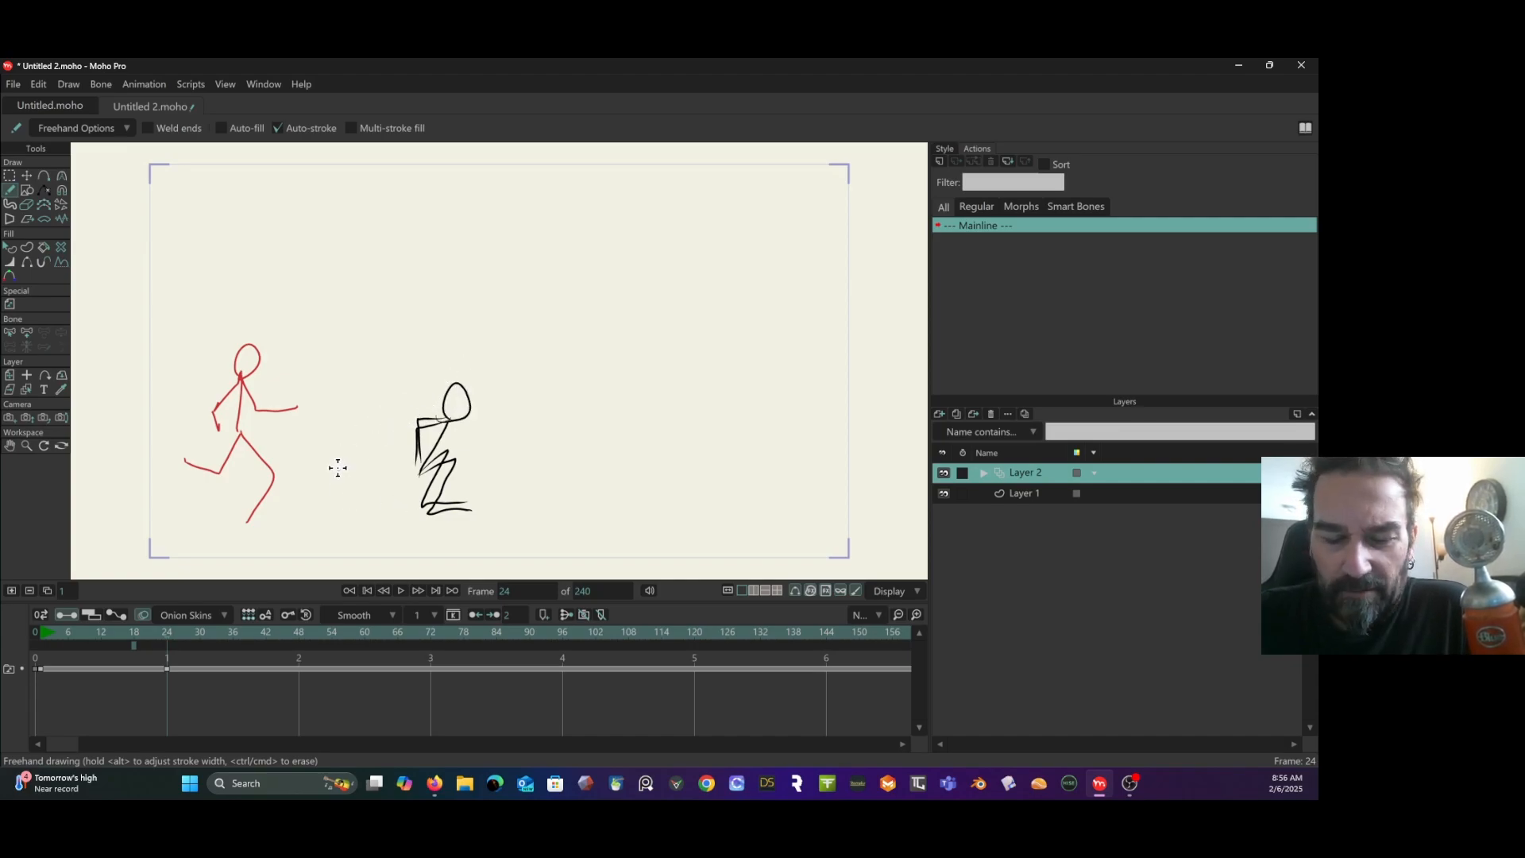
# Scrub through the first two drawings and add a second onion skin marker at frame 28.
pyautogui.moveTo(79, 635); pyautogui.dragTo(165, 636)
pyautogui.click(146, 616)
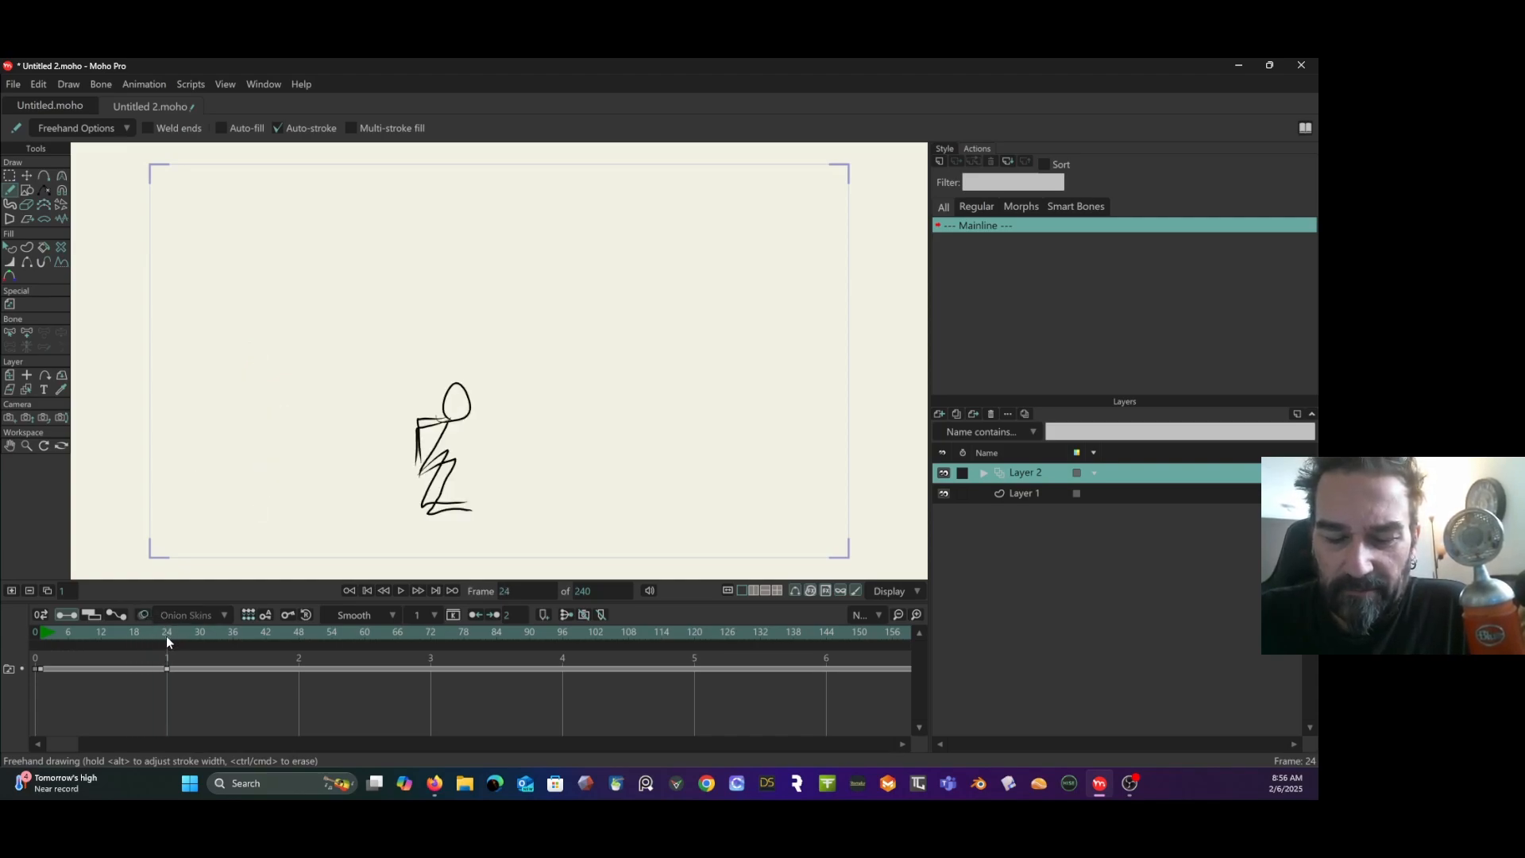
pyautogui.click(144, 615)
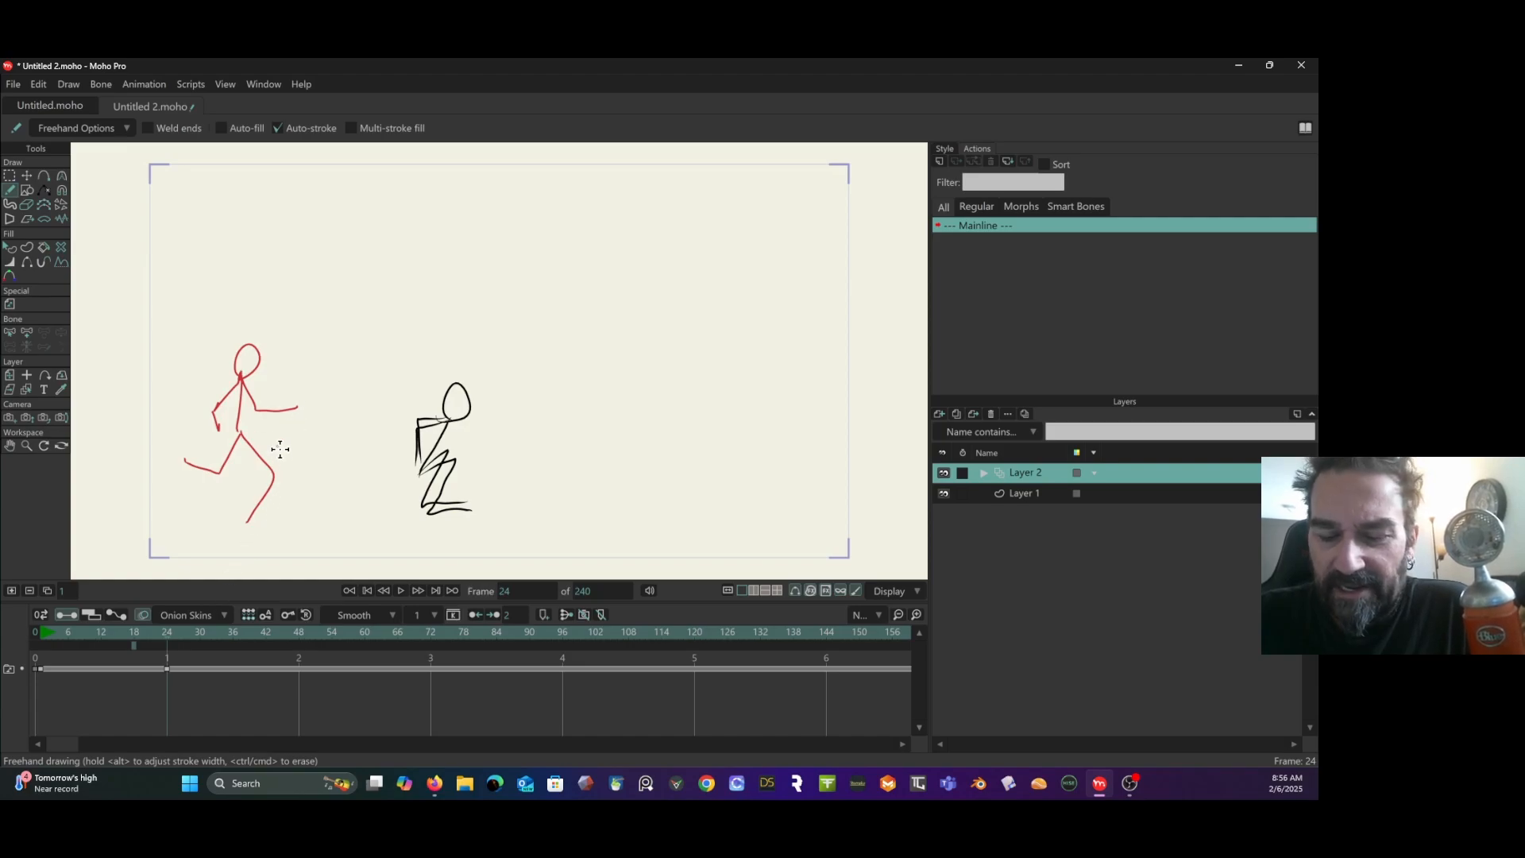
pyautogui.click(189, 645)
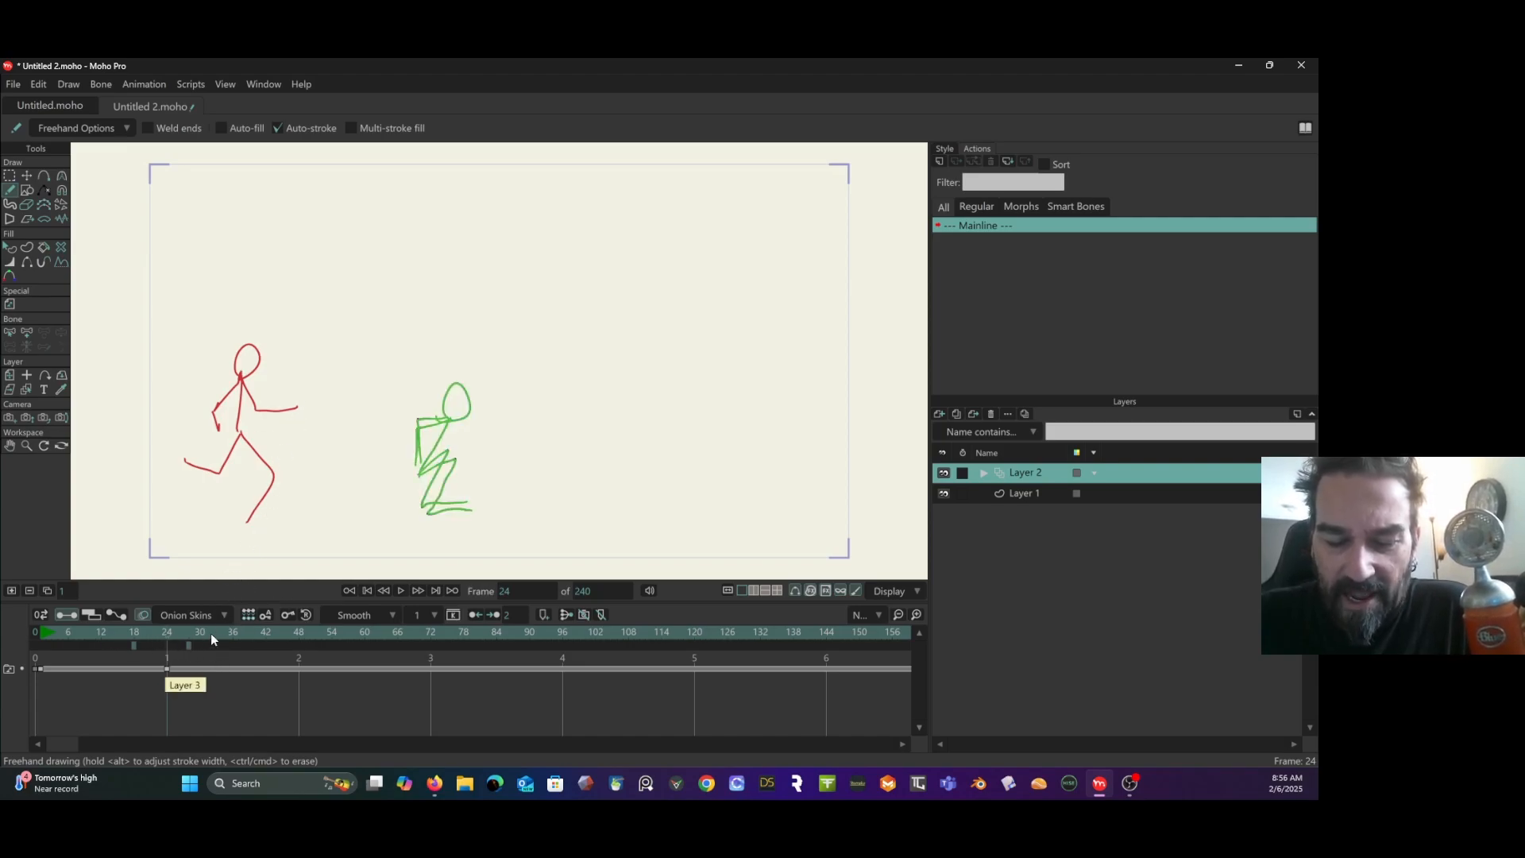
pyautogui.moveTo(165, 633)
pyautogui.mouseDown()
pyautogui.moveTo(84, 636)
pyautogui.moveTo(237, 636)
pyautogui.moveTo(159, 637)
pyautogui.mouseUp()
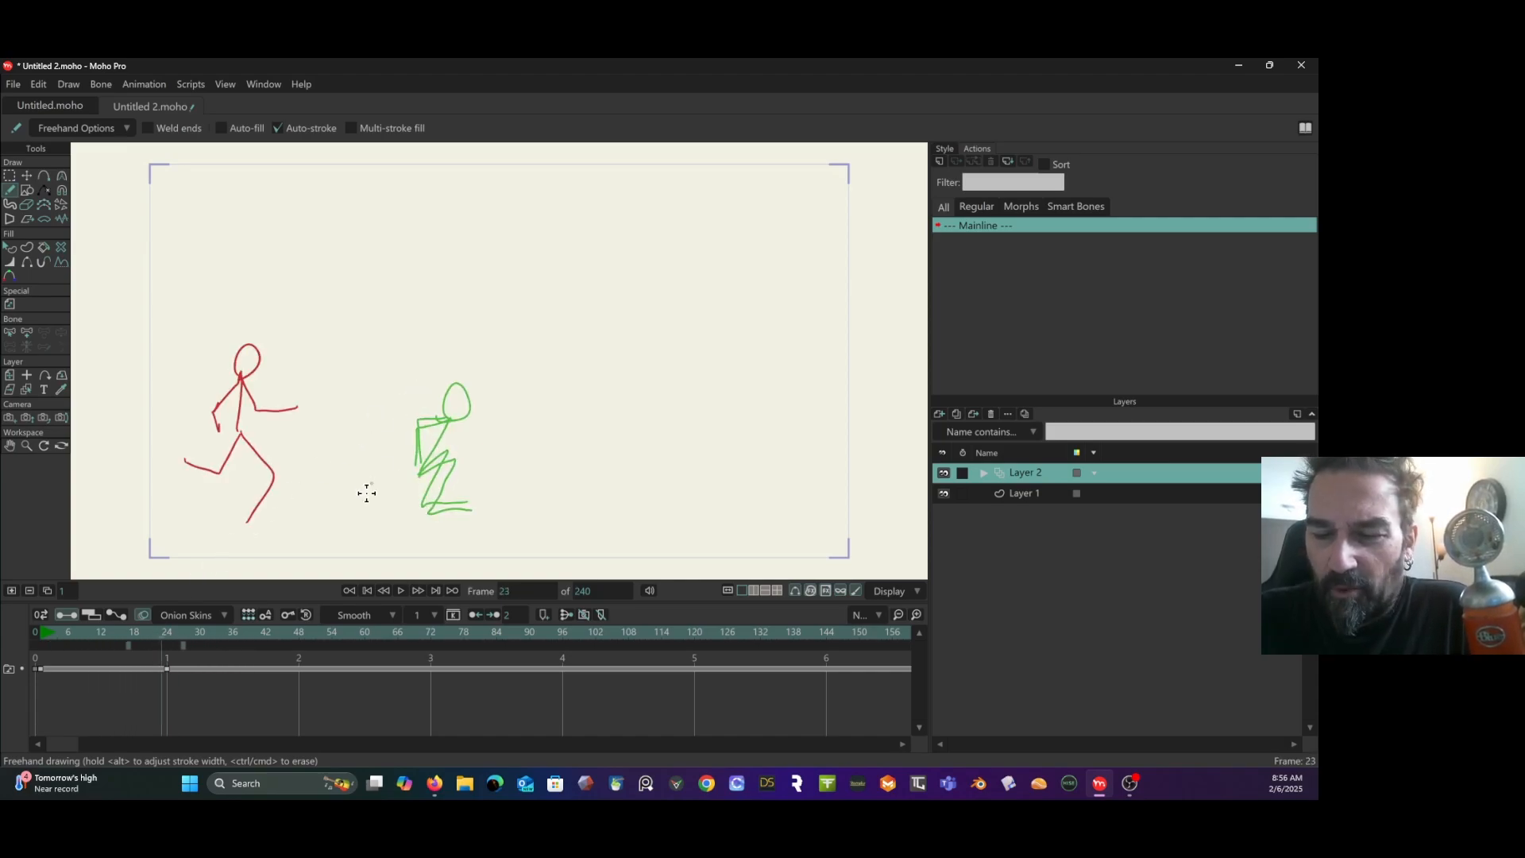
# Add a blank drawing at frame 48 and draw a stick figure leaping up above the crouching pose.
pyautogui.moveTo(160, 631); pyautogui.dragTo(297, 635)
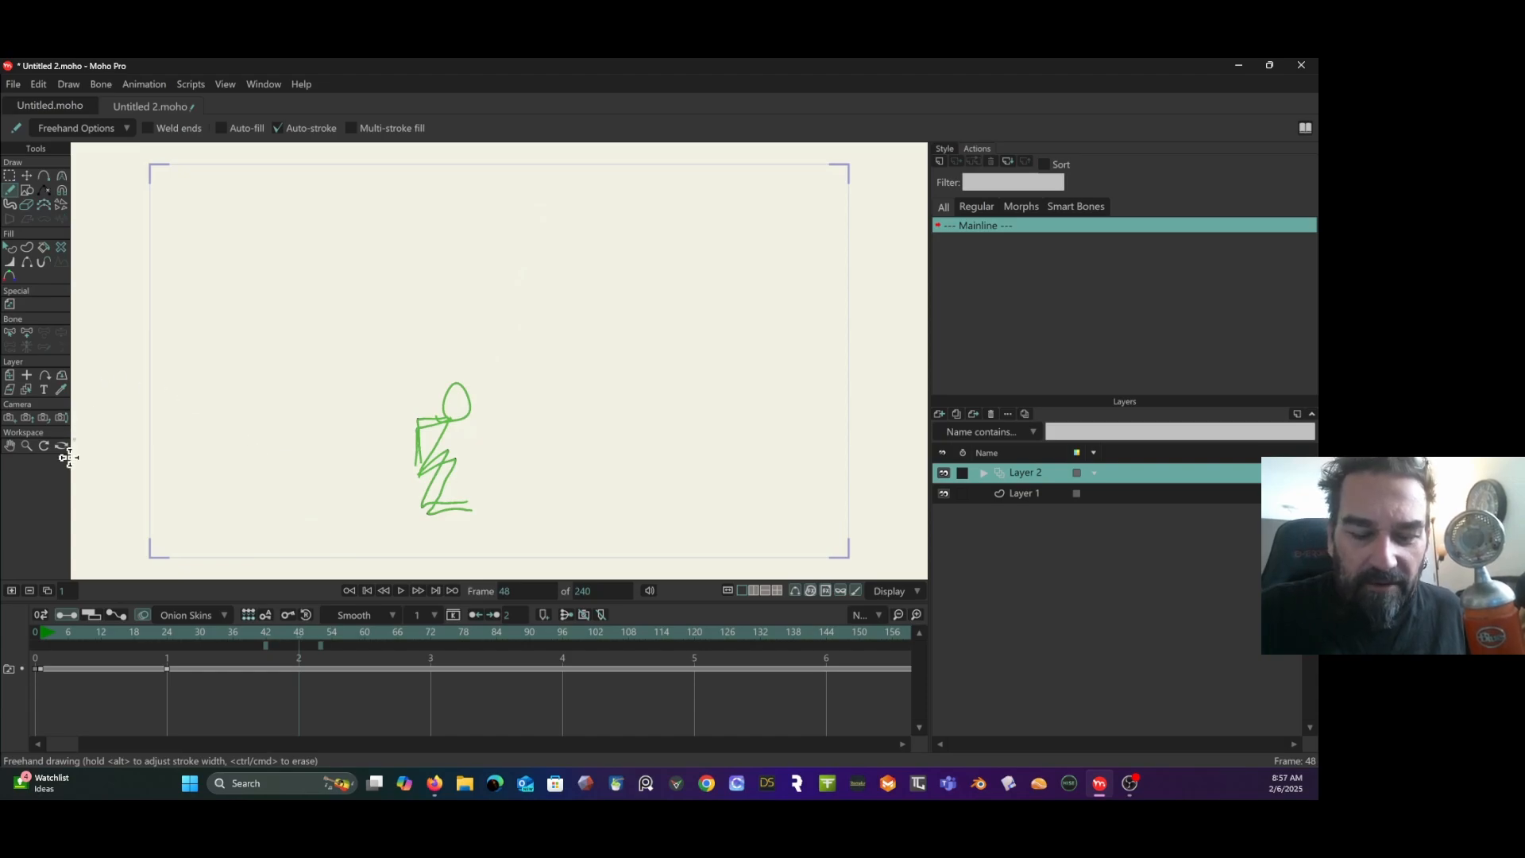
pyautogui.click(12, 590)
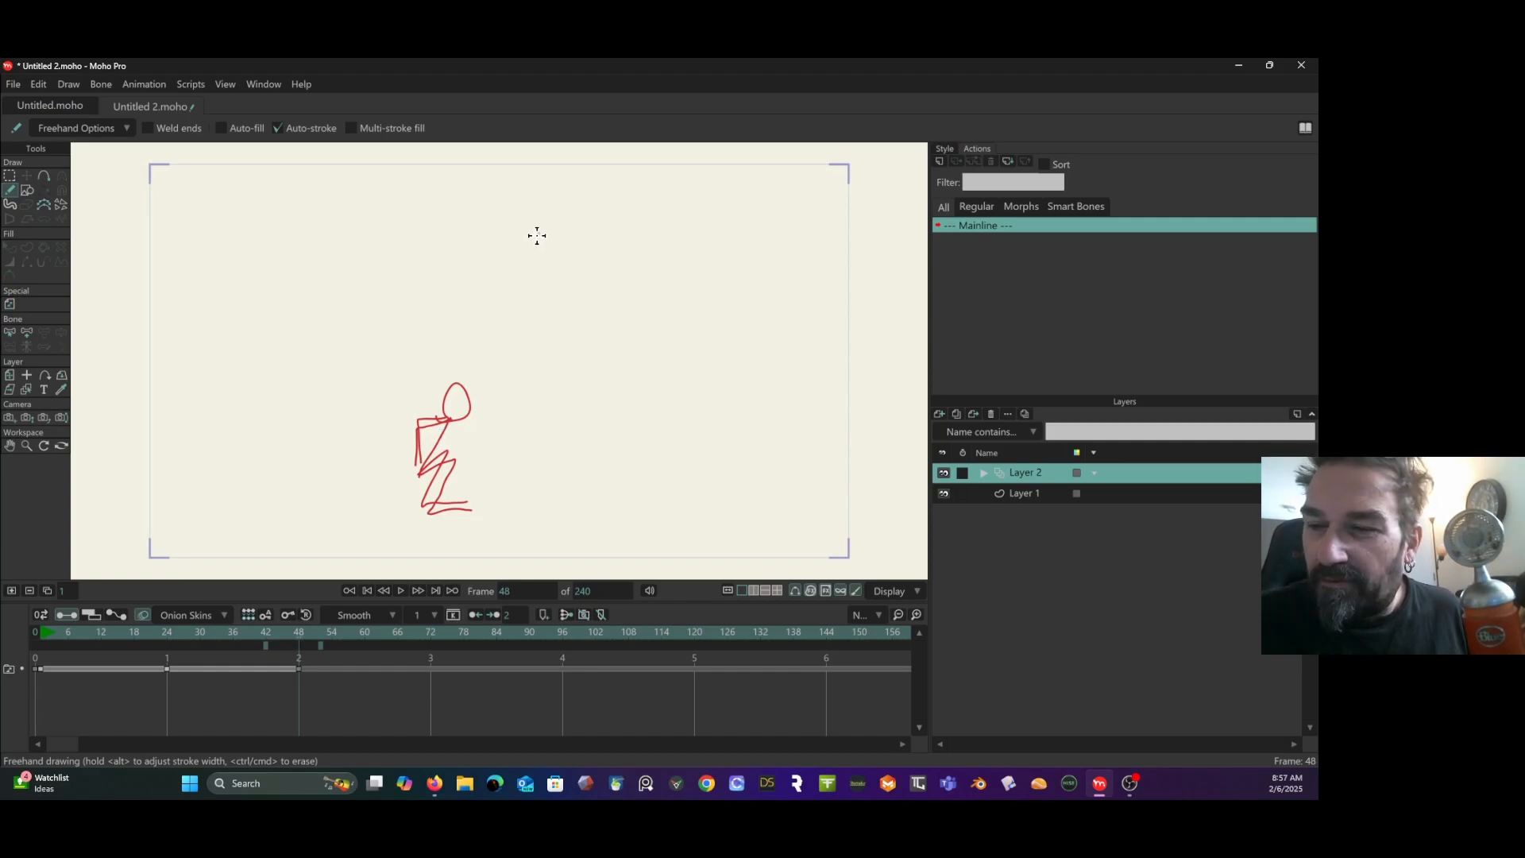
pyautogui.moveTo(555, 204)
pyautogui.mouseDown()
pyautogui.moveTo(551, 184)
pyautogui.moveTo(552, 209)
pyautogui.mouseUp()
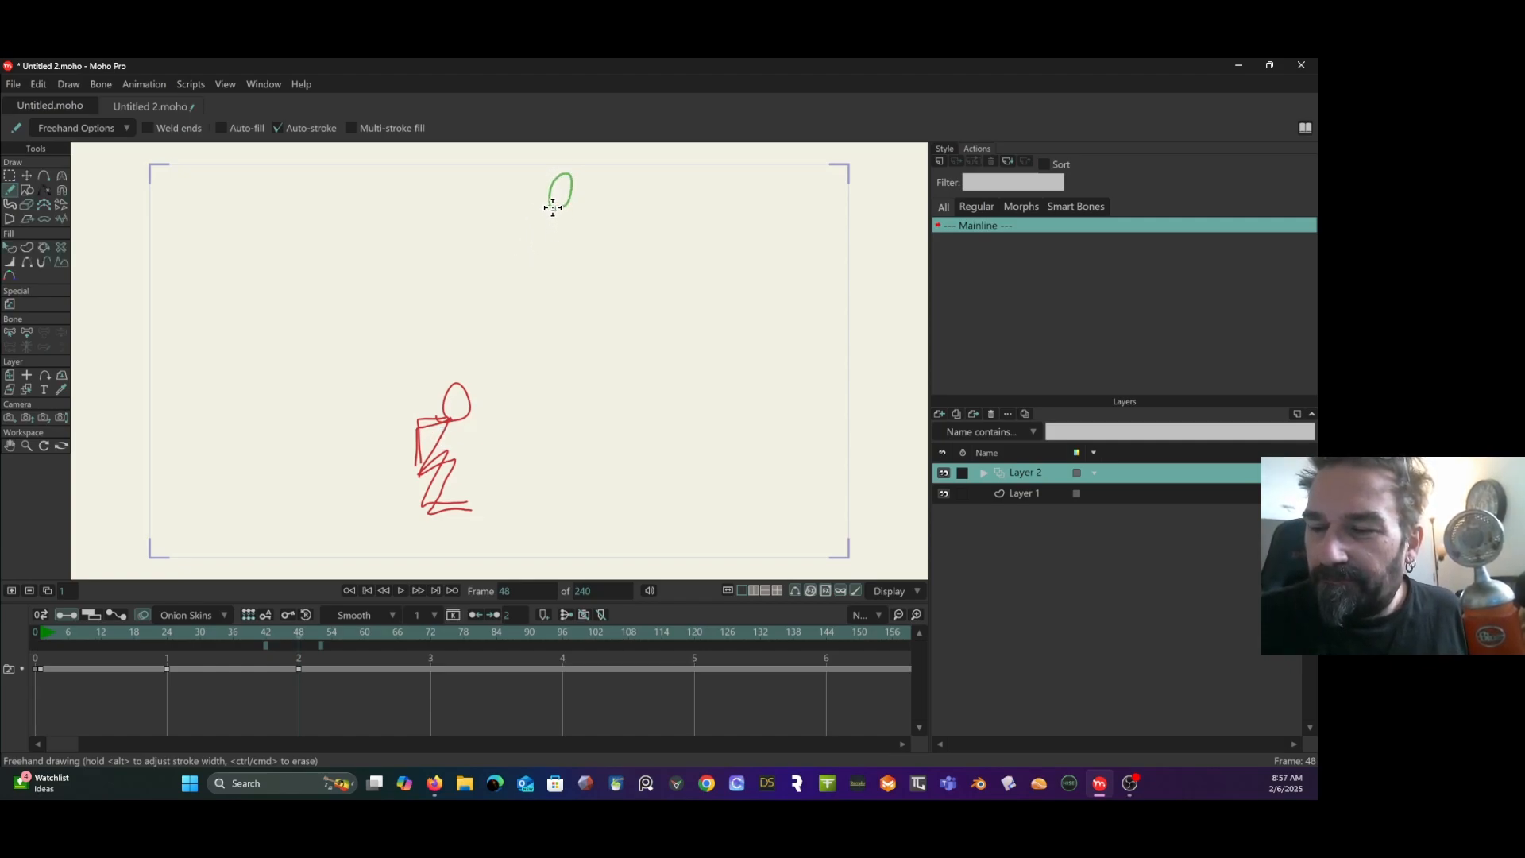
pyautogui.hotkey('ctrl', 'z')
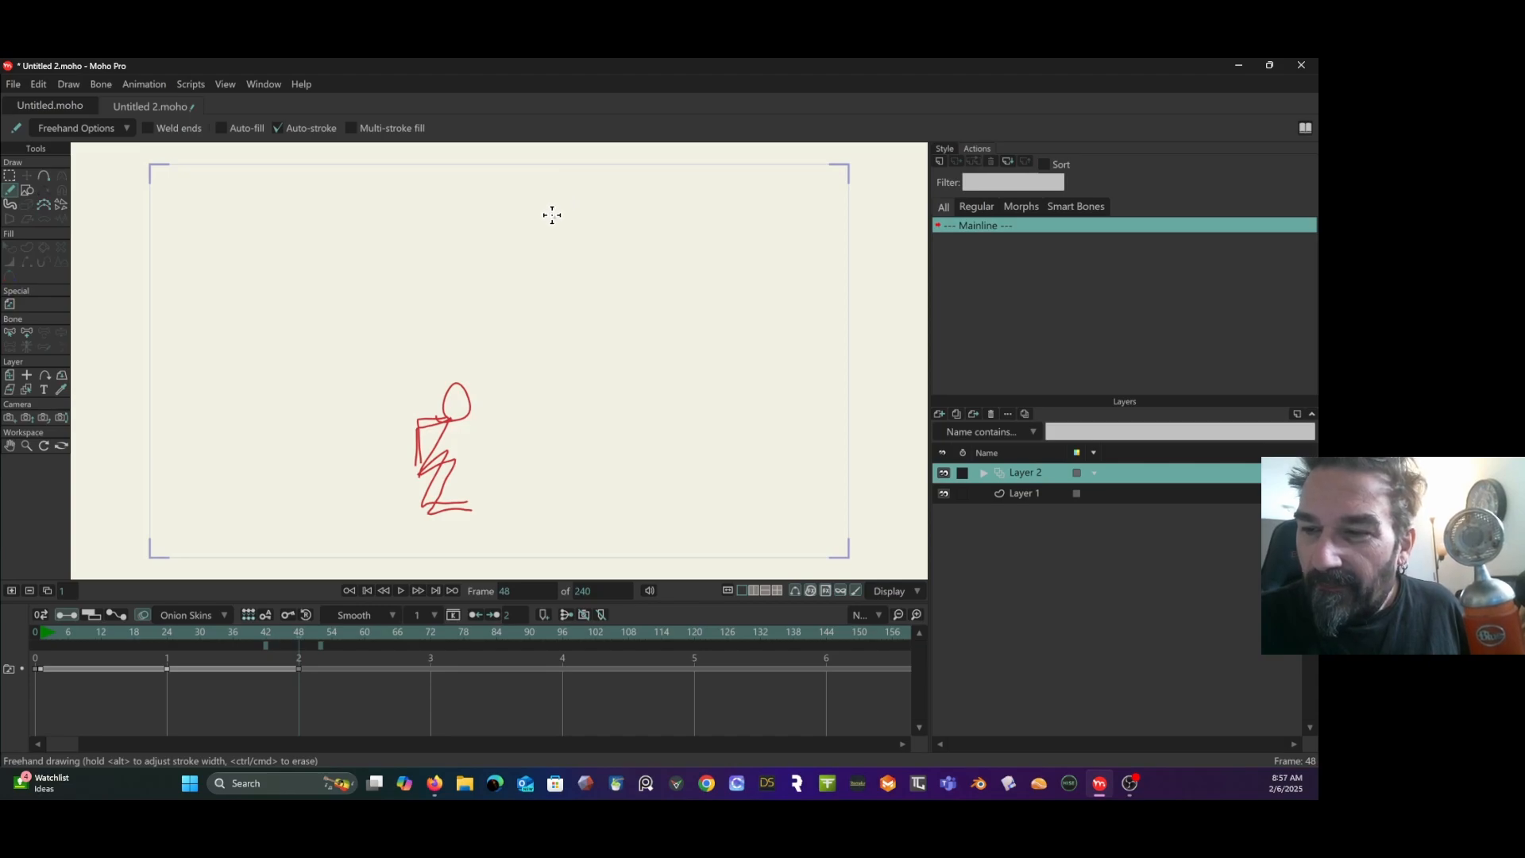
pyautogui.moveTo(551, 213)
pyautogui.mouseDown()
pyautogui.moveTo(578, 196)
pyautogui.moveTo(555, 213)
pyautogui.moveTo(554, 191)
pyautogui.moveTo(533, 270)
pyautogui.mouseUp()
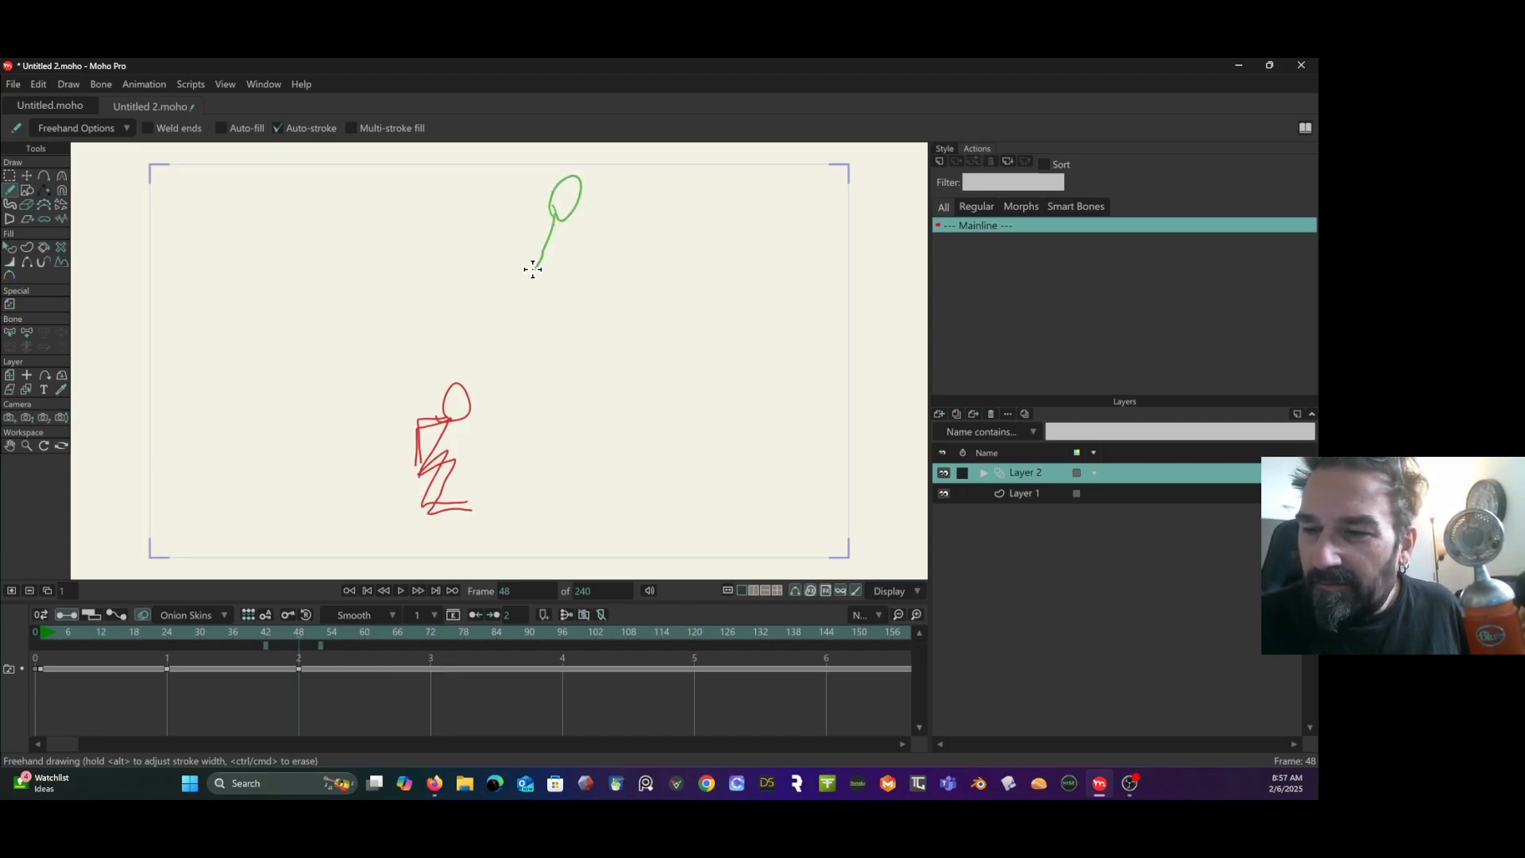
pyautogui.moveTo(555, 220)
pyautogui.mouseDown()
pyautogui.moveTo(522, 240)
pyautogui.moveTo(518, 277)
pyautogui.moveTo(540, 263)
pyautogui.moveTo(497, 343)
pyautogui.mouseUp()
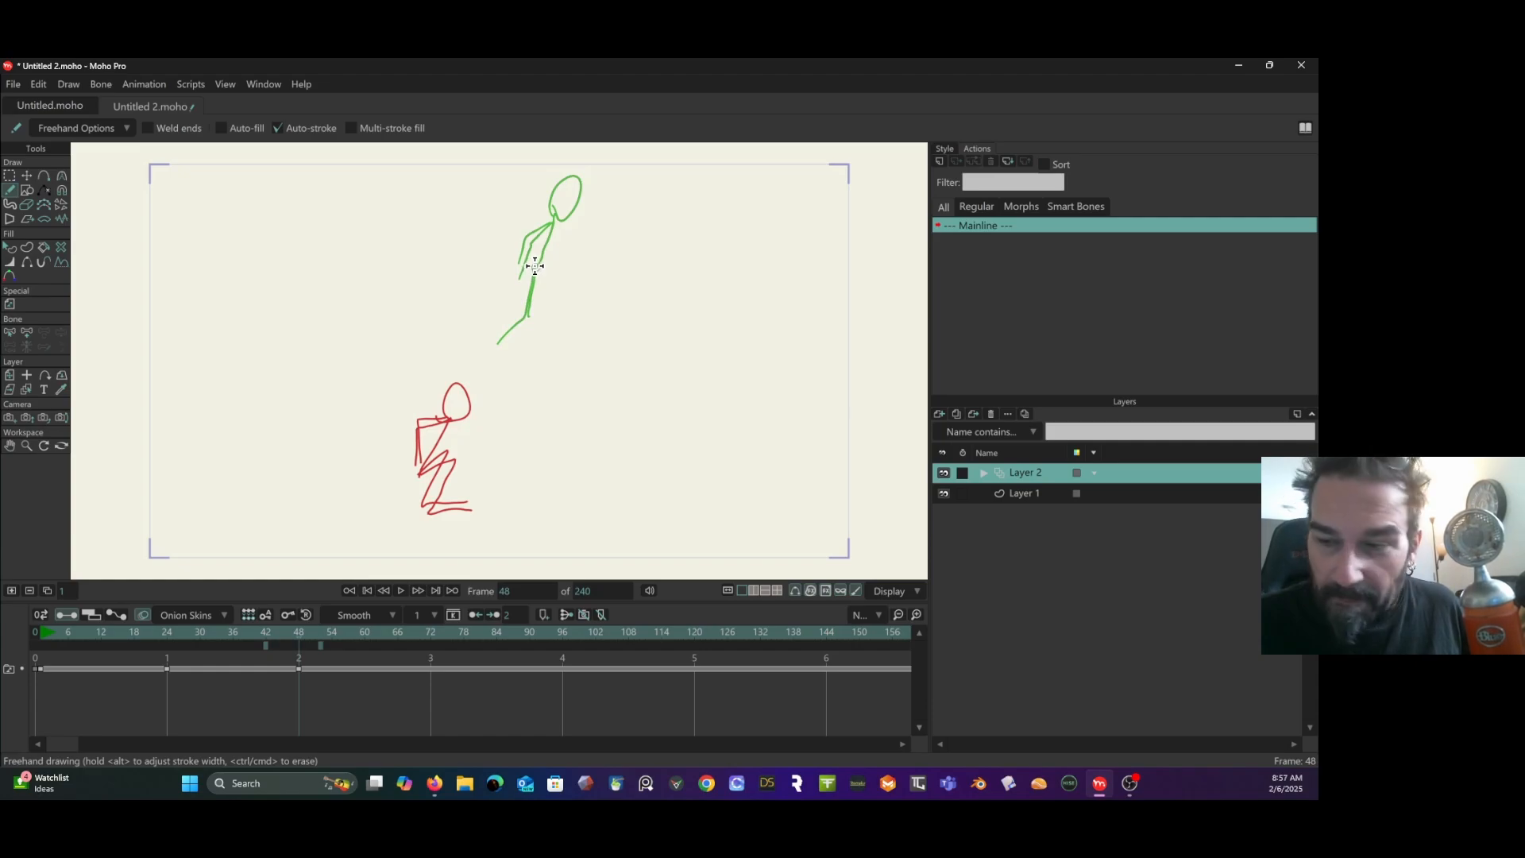
pyautogui.moveTo(544, 266); pyautogui.dragTo(512, 336)
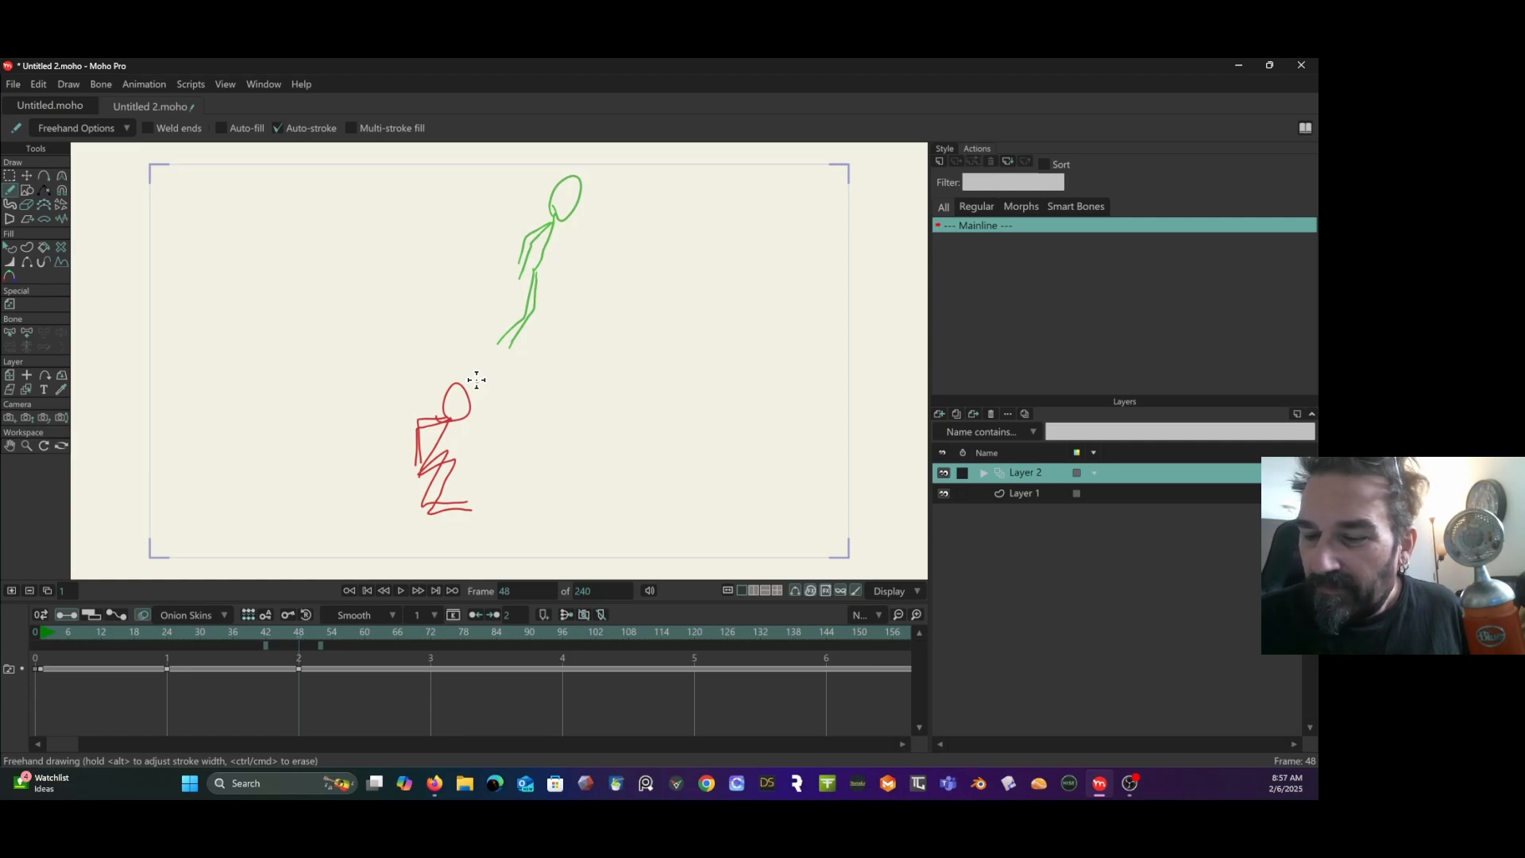
# Add a blank drawing at frame 72 and draw a stick figure with its legs swung forward beside the leaping pose.
pyautogui.moveTo(294, 636); pyautogui.dragTo(428, 637)
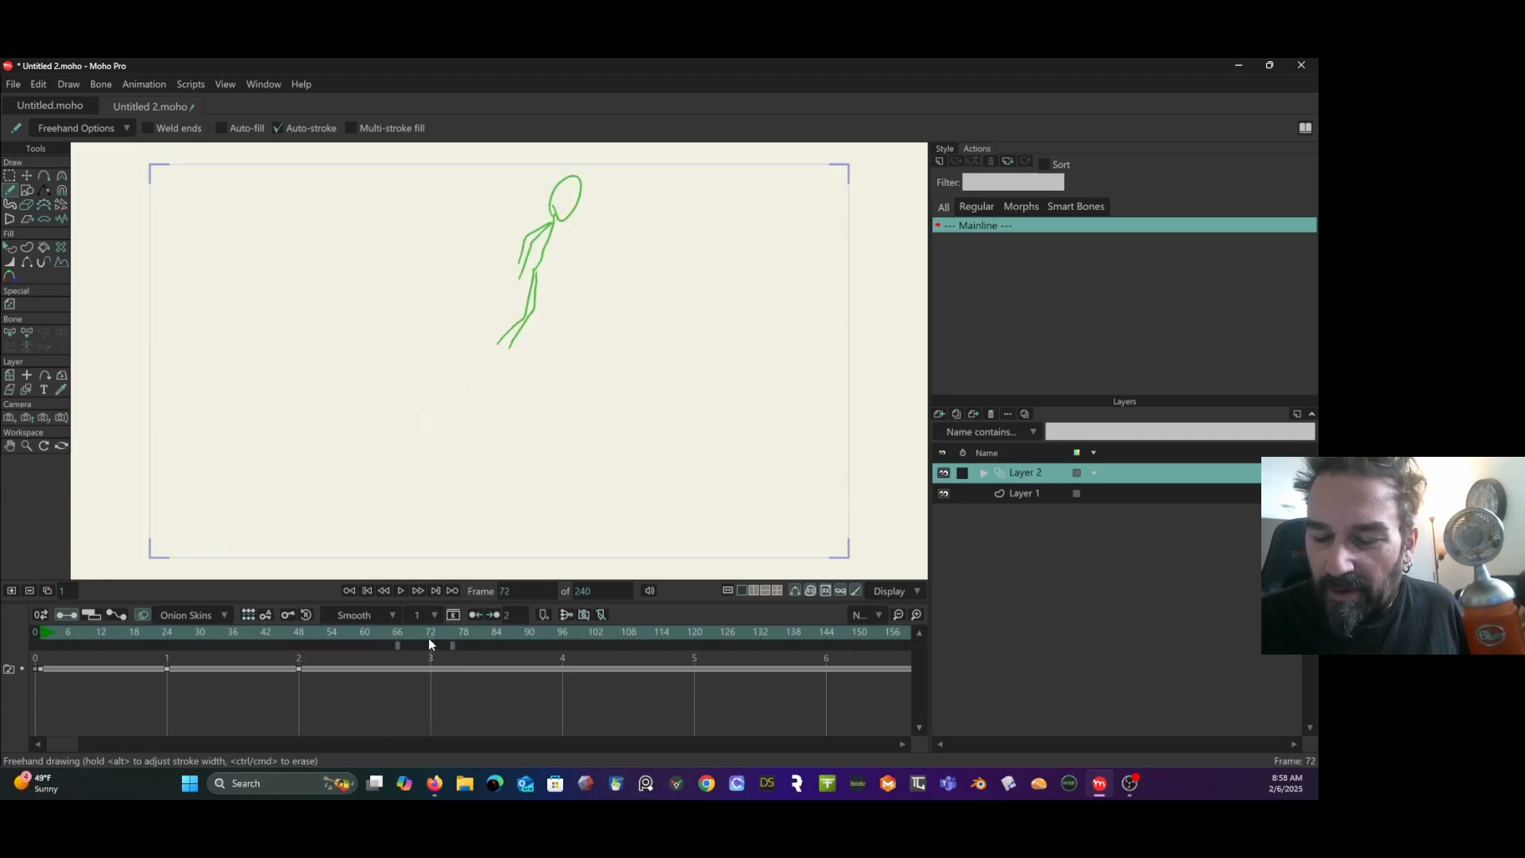
pyautogui.click(27, 592)
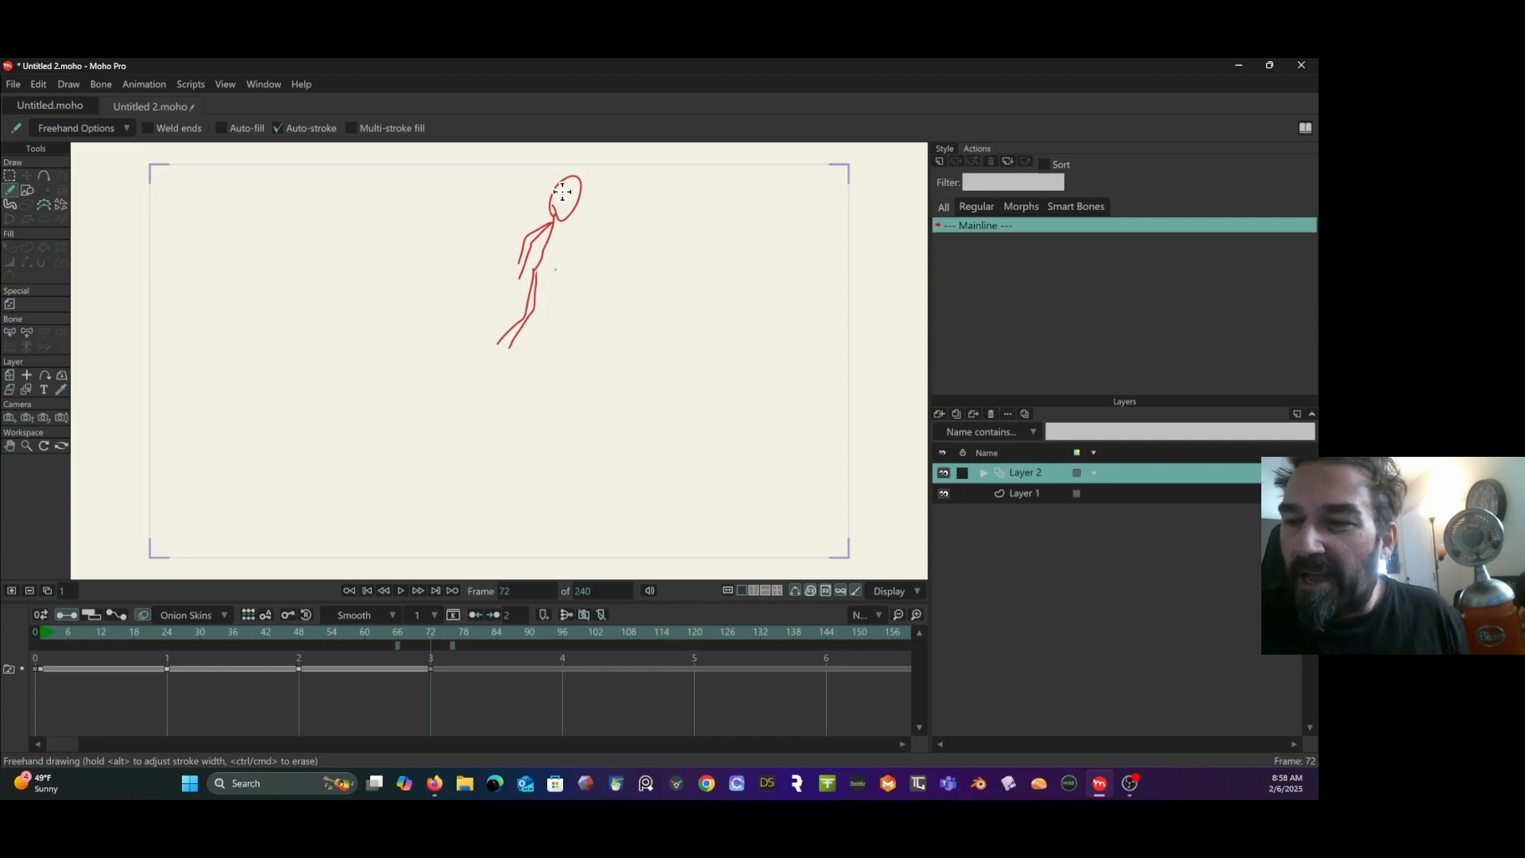
pyautogui.moveTo(555, 181)
pyautogui.mouseDown()
pyautogui.moveTo(574, 212)
pyautogui.moveTo(571, 175)
pyautogui.moveTo(551, 200)
pyautogui.moveTo(563, 231)
pyautogui.moveTo(574, 211)
pyautogui.moveTo(580, 279)
pyautogui.mouseUp()
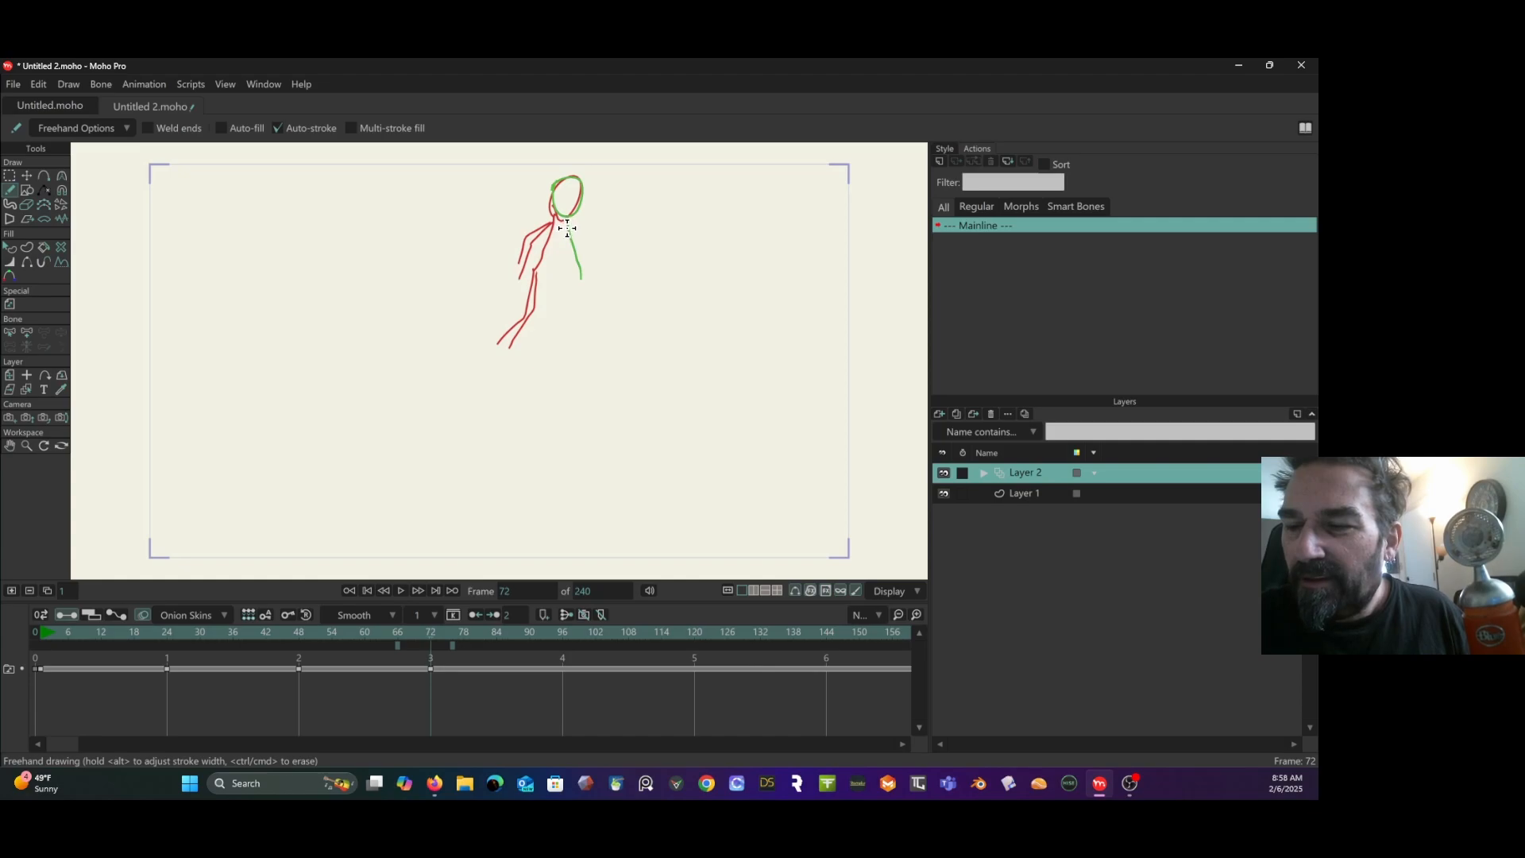
pyautogui.moveTo(610, 251)
pyautogui.mouseDown()
pyautogui.moveTo(570, 234)
pyautogui.moveTo(572, 272)
pyautogui.mouseUp()
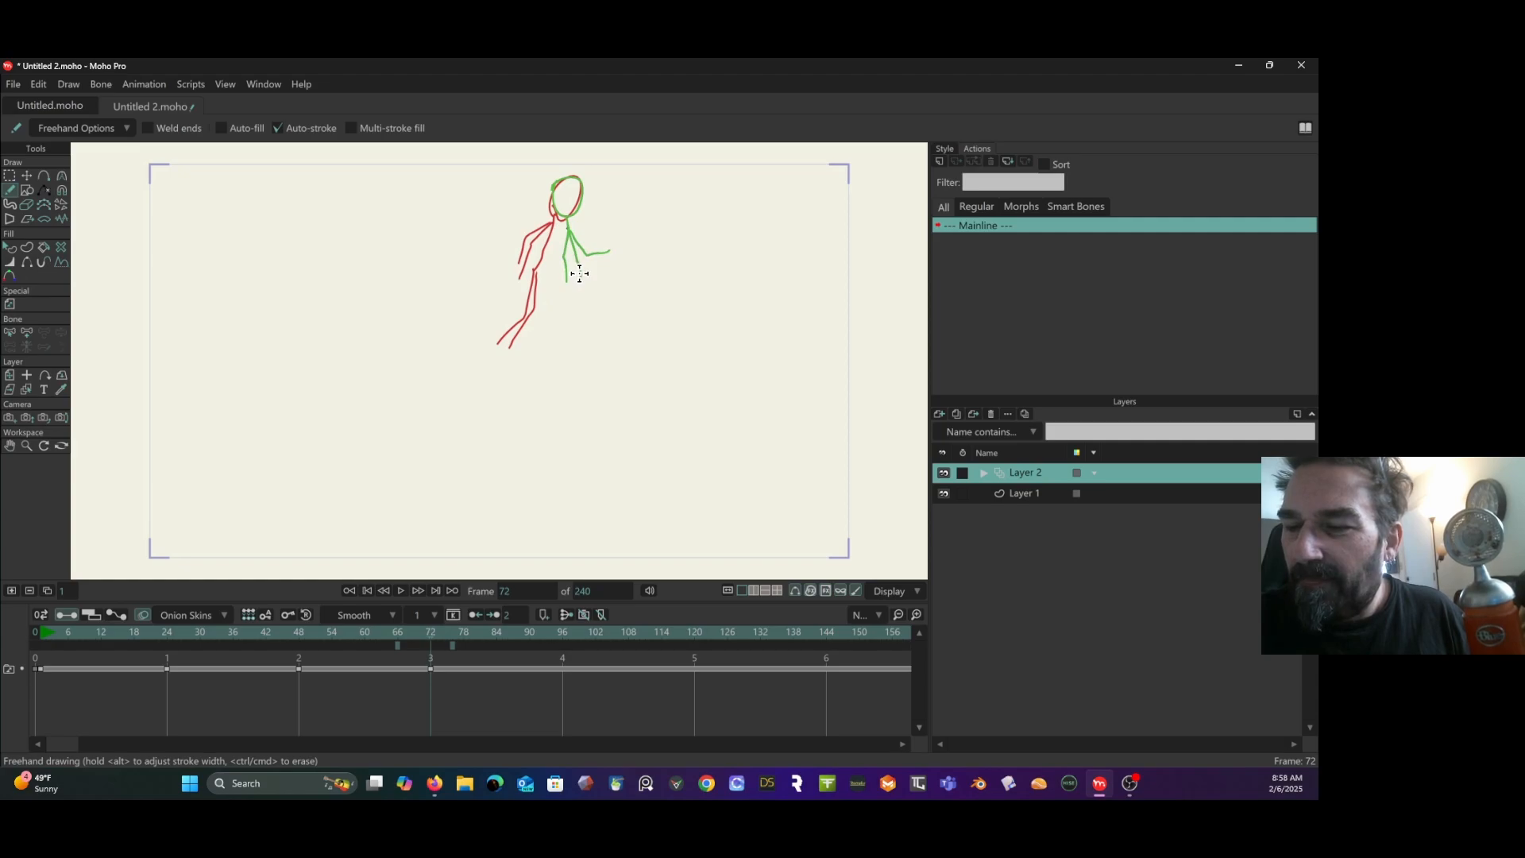
pyautogui.moveTo(580, 273)
pyautogui.mouseDown()
pyautogui.moveTo(597, 309)
pyautogui.moveTo(565, 353)
pyautogui.mouseUp()
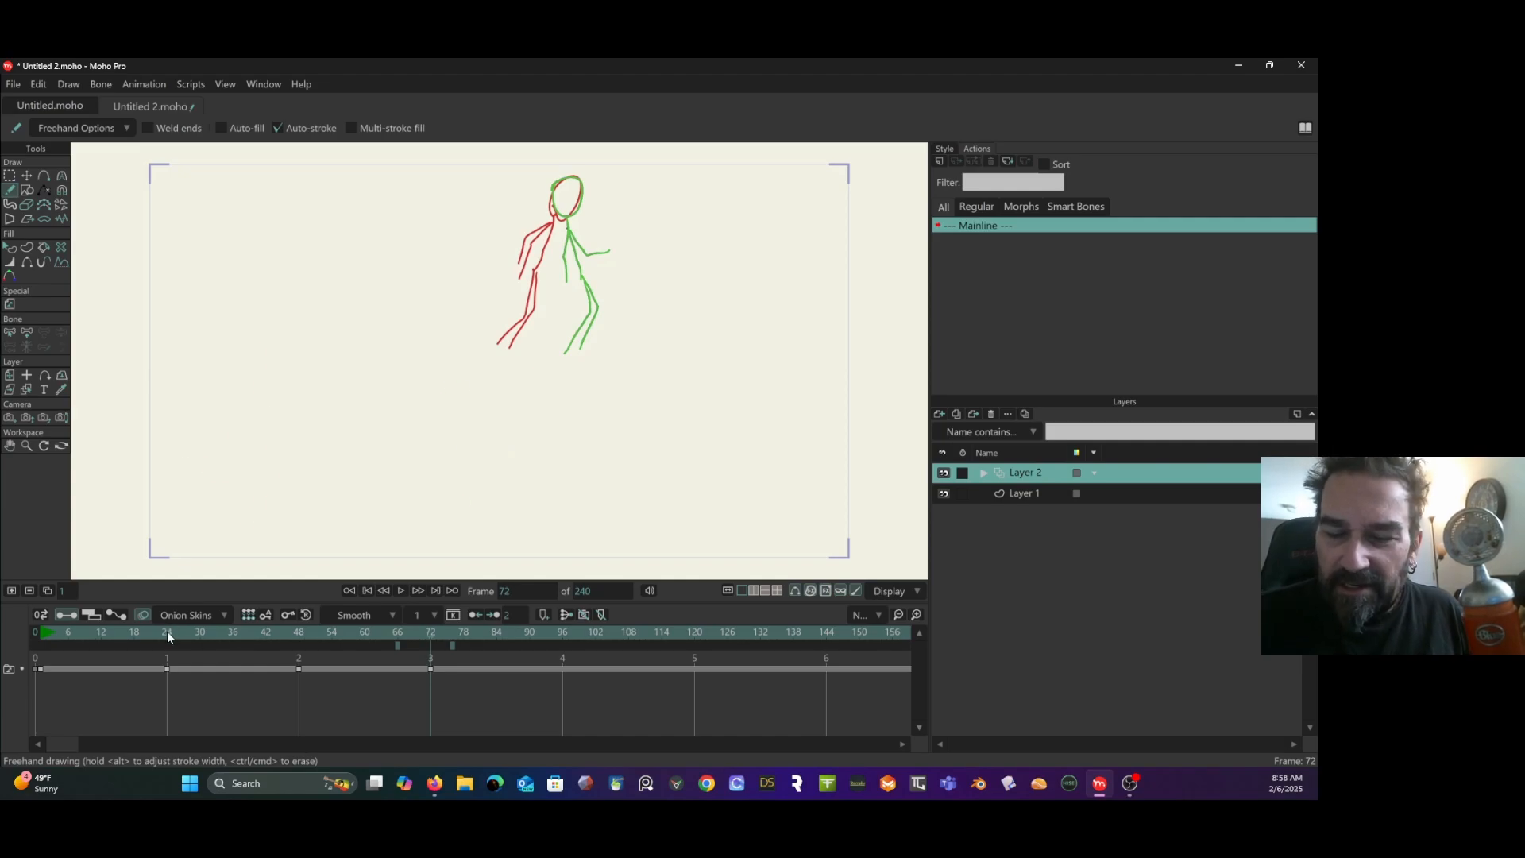
# Add a drawing at frame 96 and paste the crouching drawing copied from frame 24 into it.
pyautogui.moveTo(177, 631)
pyautogui.mouseDown()
pyautogui.moveTo(424, 604)
pyautogui.moveTo(562, 631)
pyautogui.mouseUp()
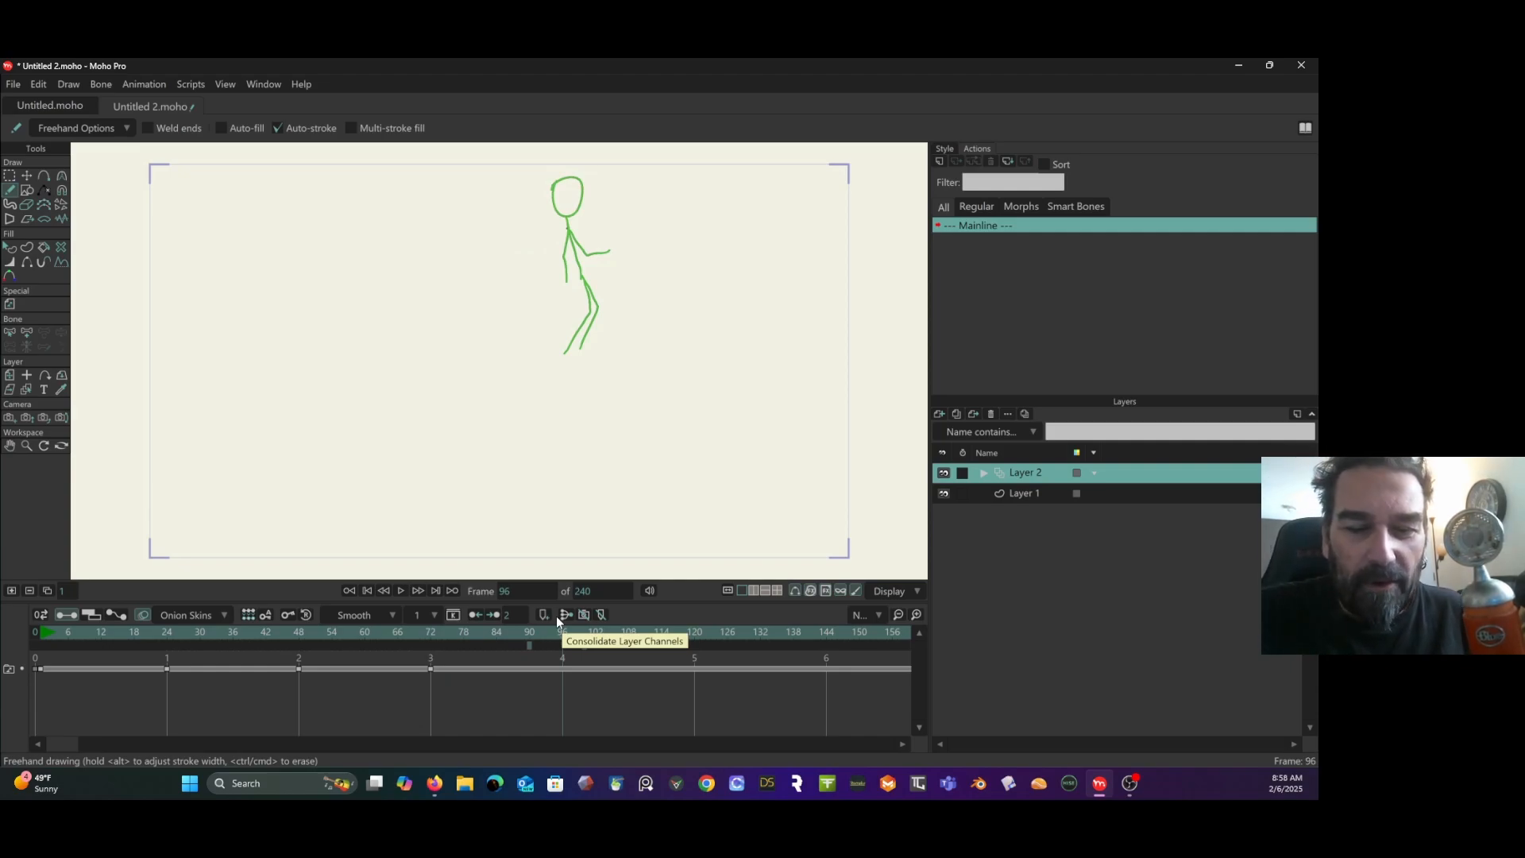
pyautogui.click(167, 631)
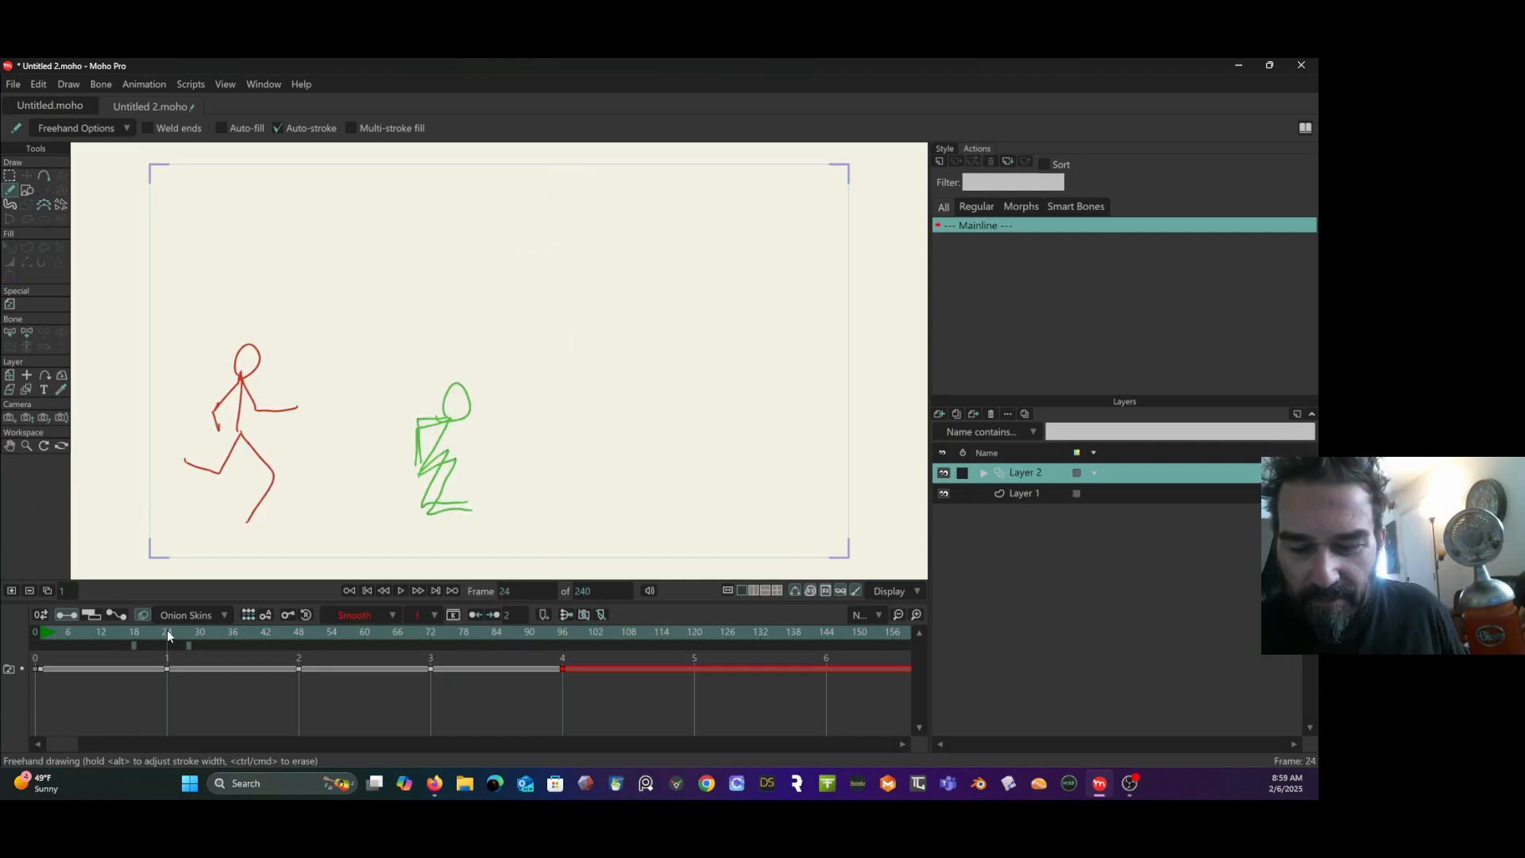
pyautogui.moveTo(45, 636); pyautogui.dragTo(142, 680)
pyautogui.click(160, 666)
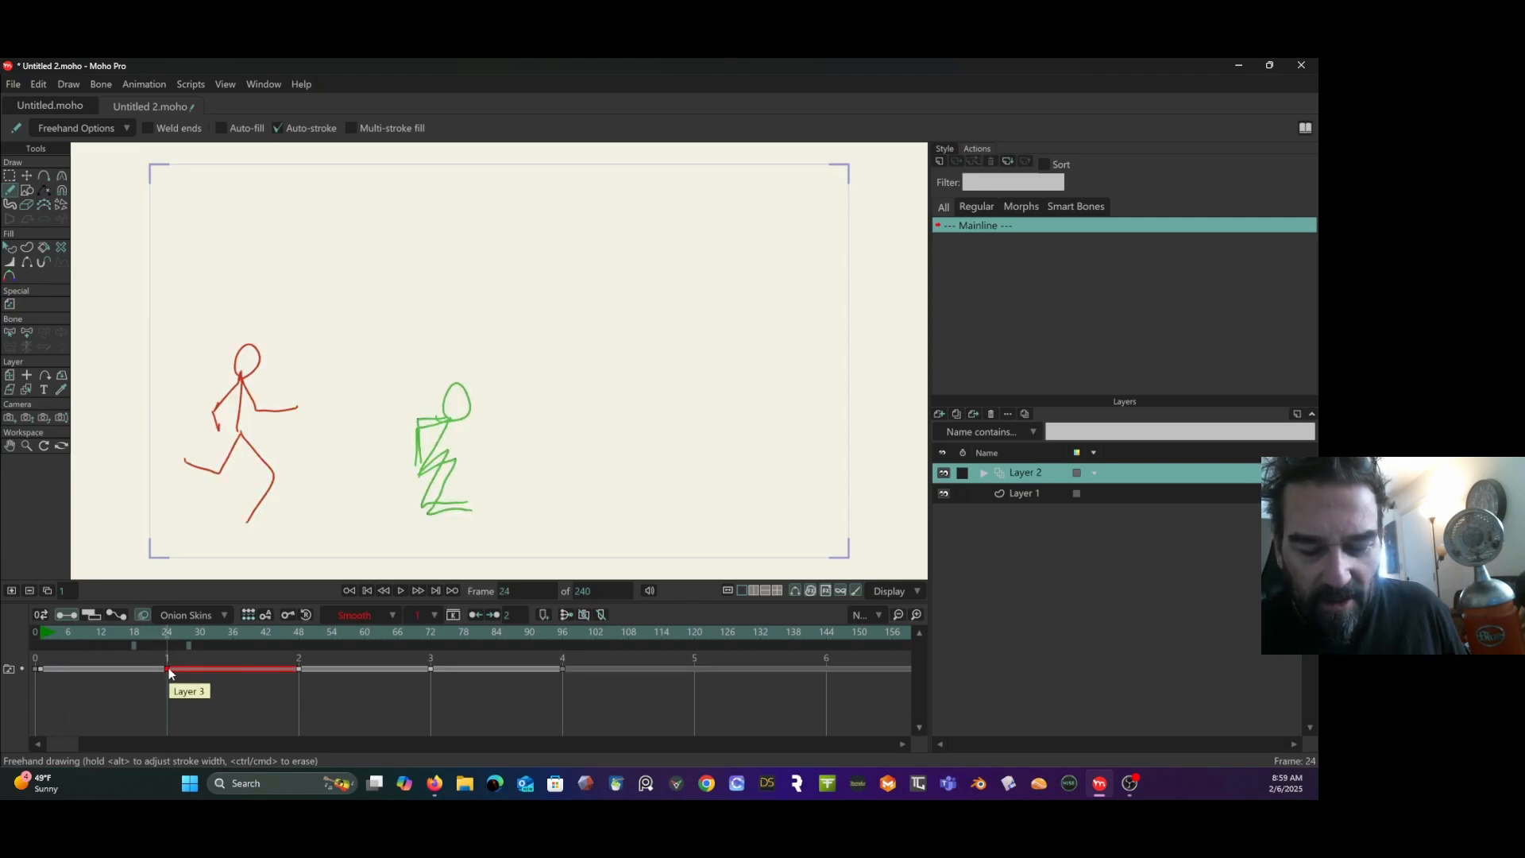
pyautogui.rightClick(168, 669)
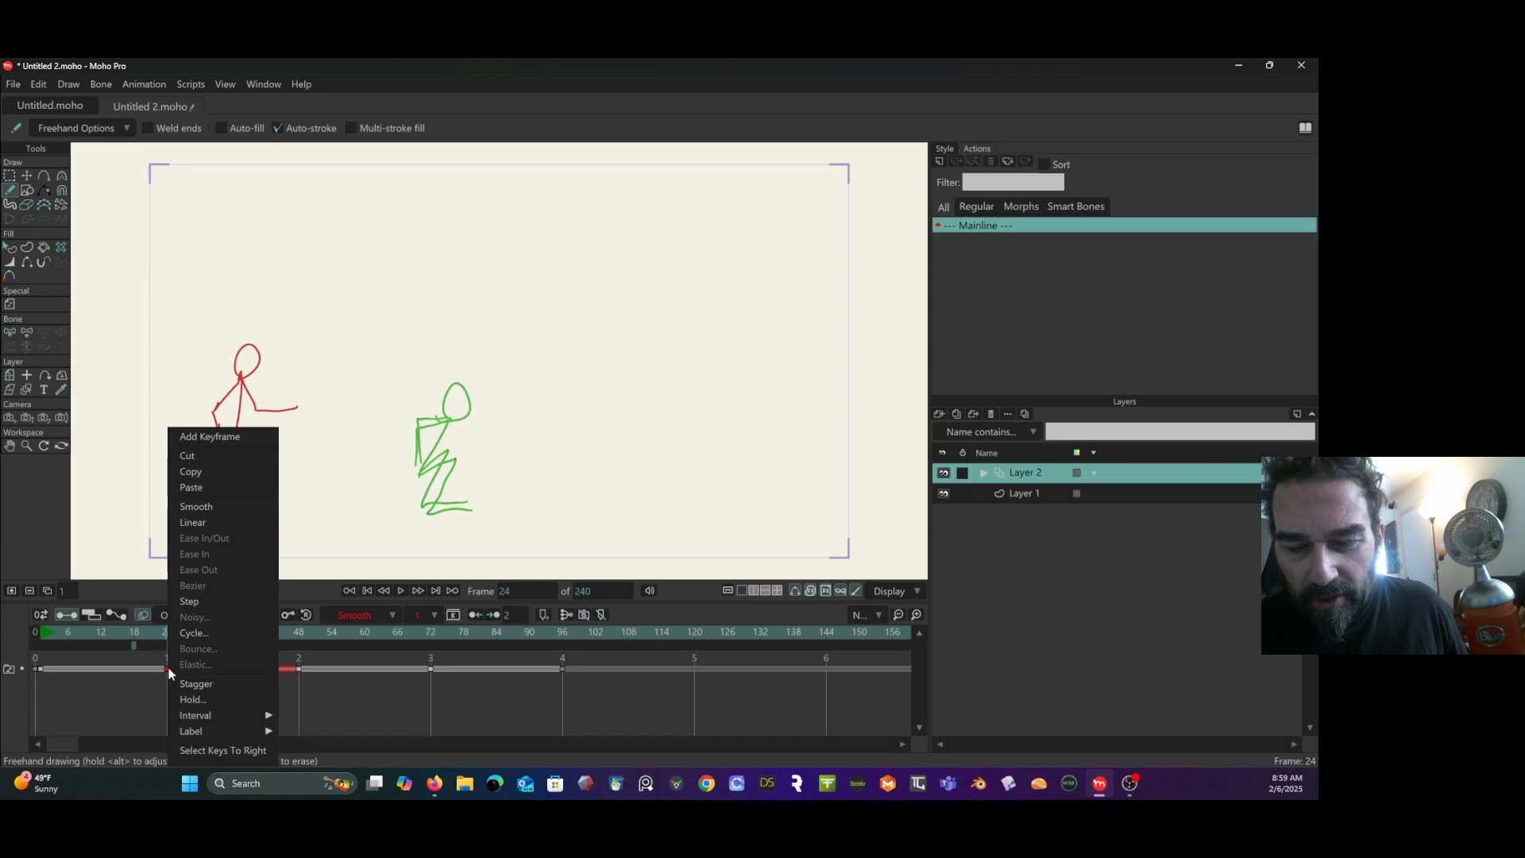
pyautogui.click(196, 477)
pyautogui.moveTo(548, 632); pyautogui.dragTo(564, 633)
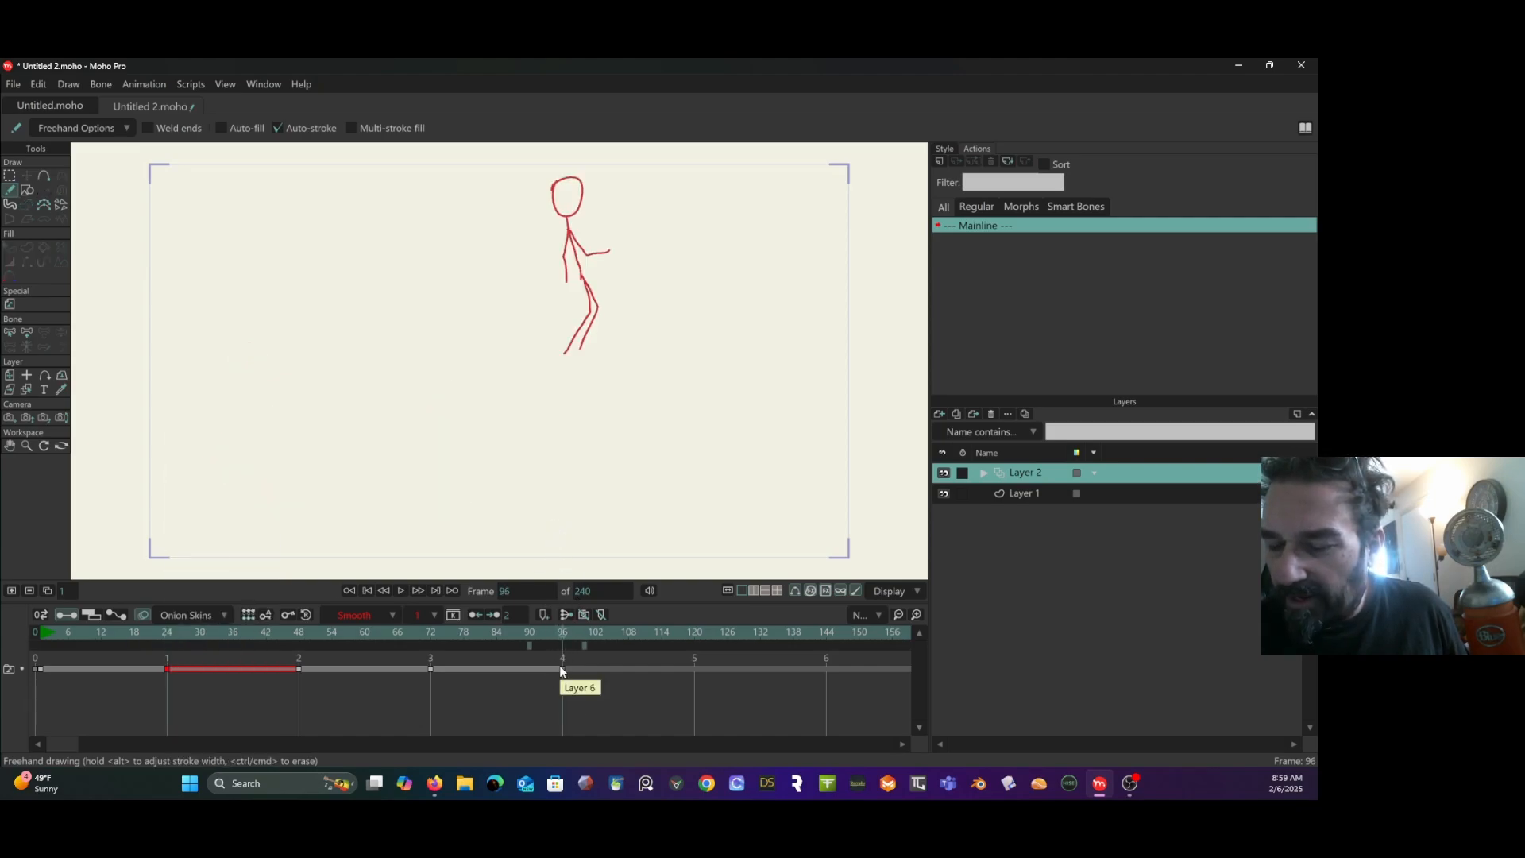
pyautogui.rightClick(562, 671)
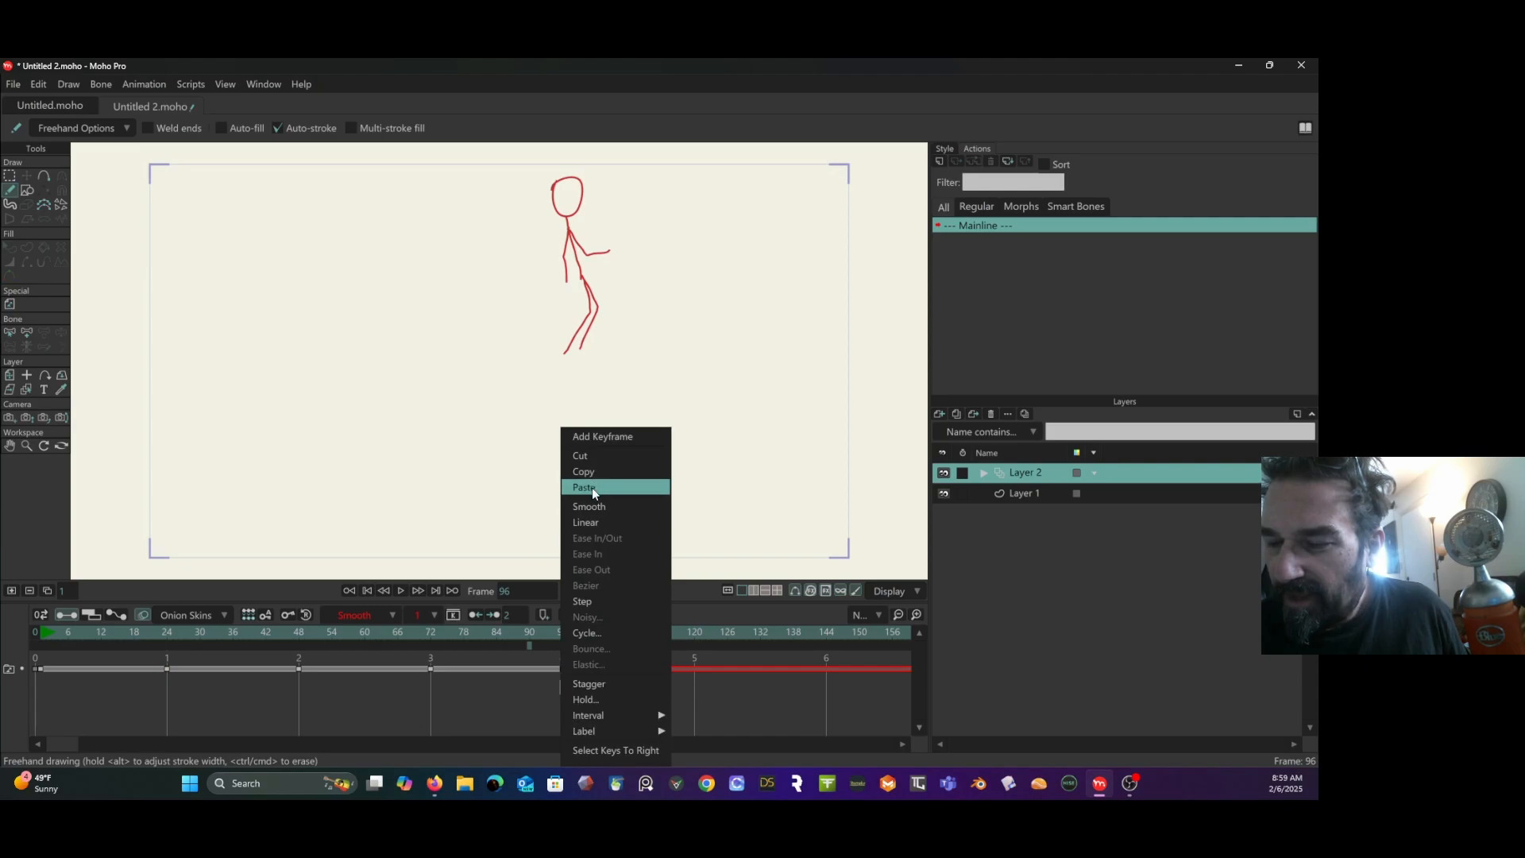
pyautogui.click(592, 488)
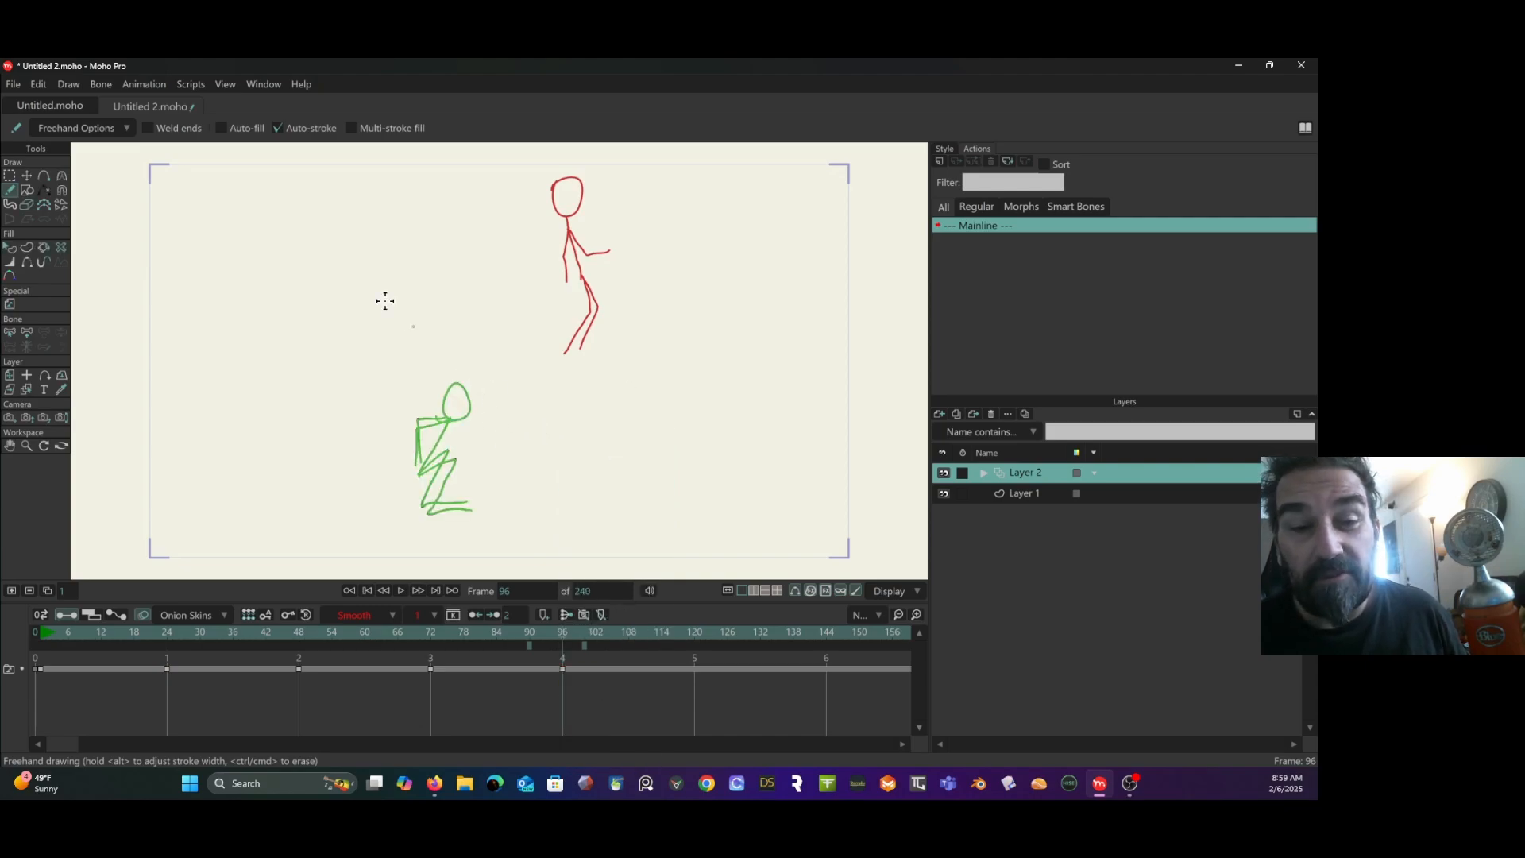
# Select all points of the pasted crouching figure and move it to about X 0.57, Y -0.42, below the mid-air pose.
pyautogui.press('g')
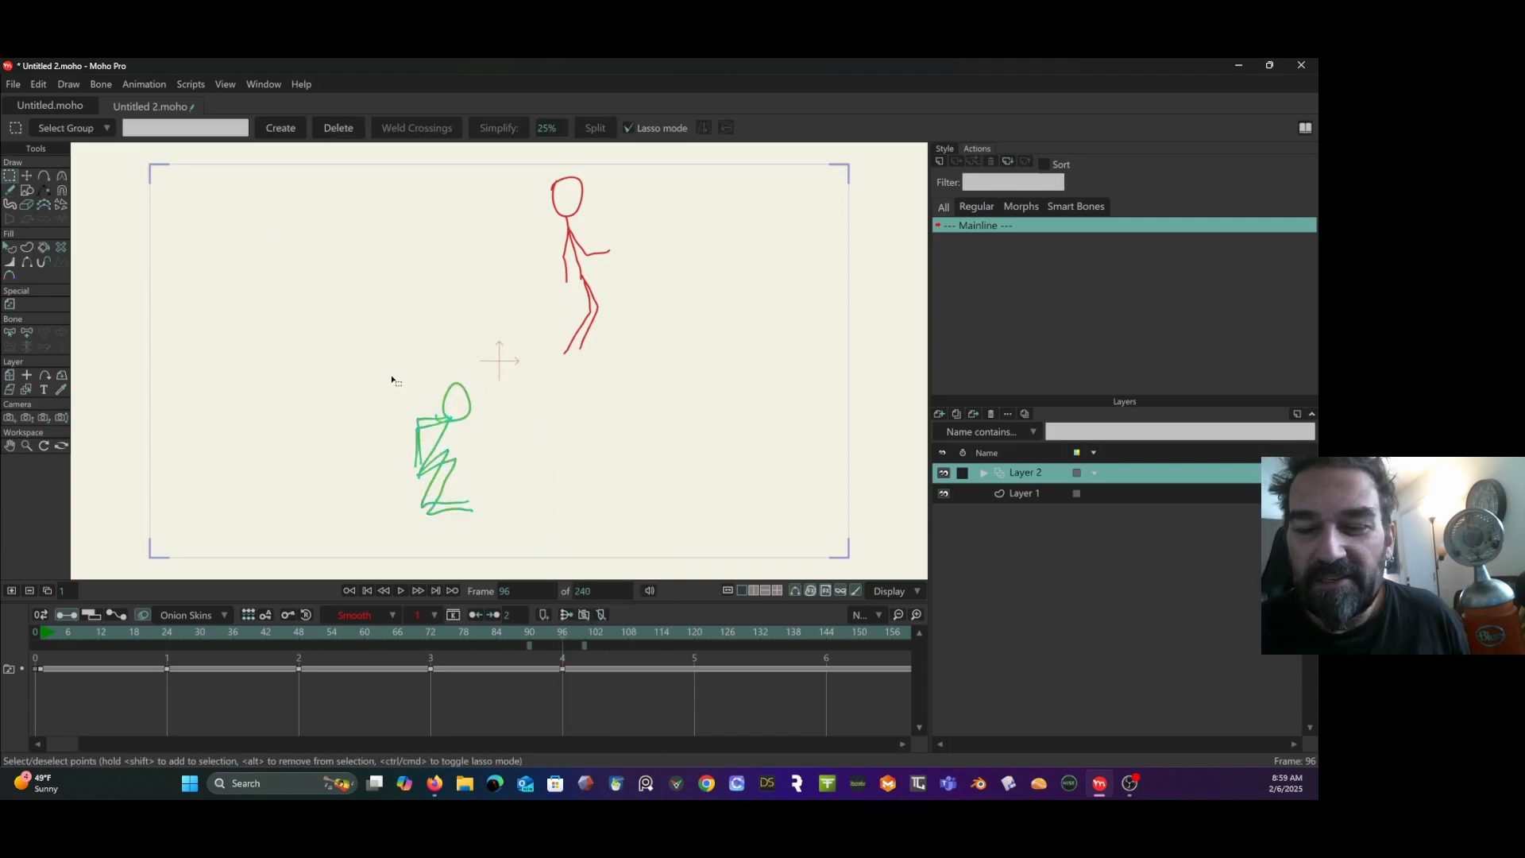
pyautogui.moveTo(438, 363)
pyautogui.mouseDown()
pyautogui.moveTo(365, 516)
pyautogui.moveTo(484, 541)
pyautogui.moveTo(511, 426)
pyautogui.moveTo(450, 341)
pyautogui.mouseUp()
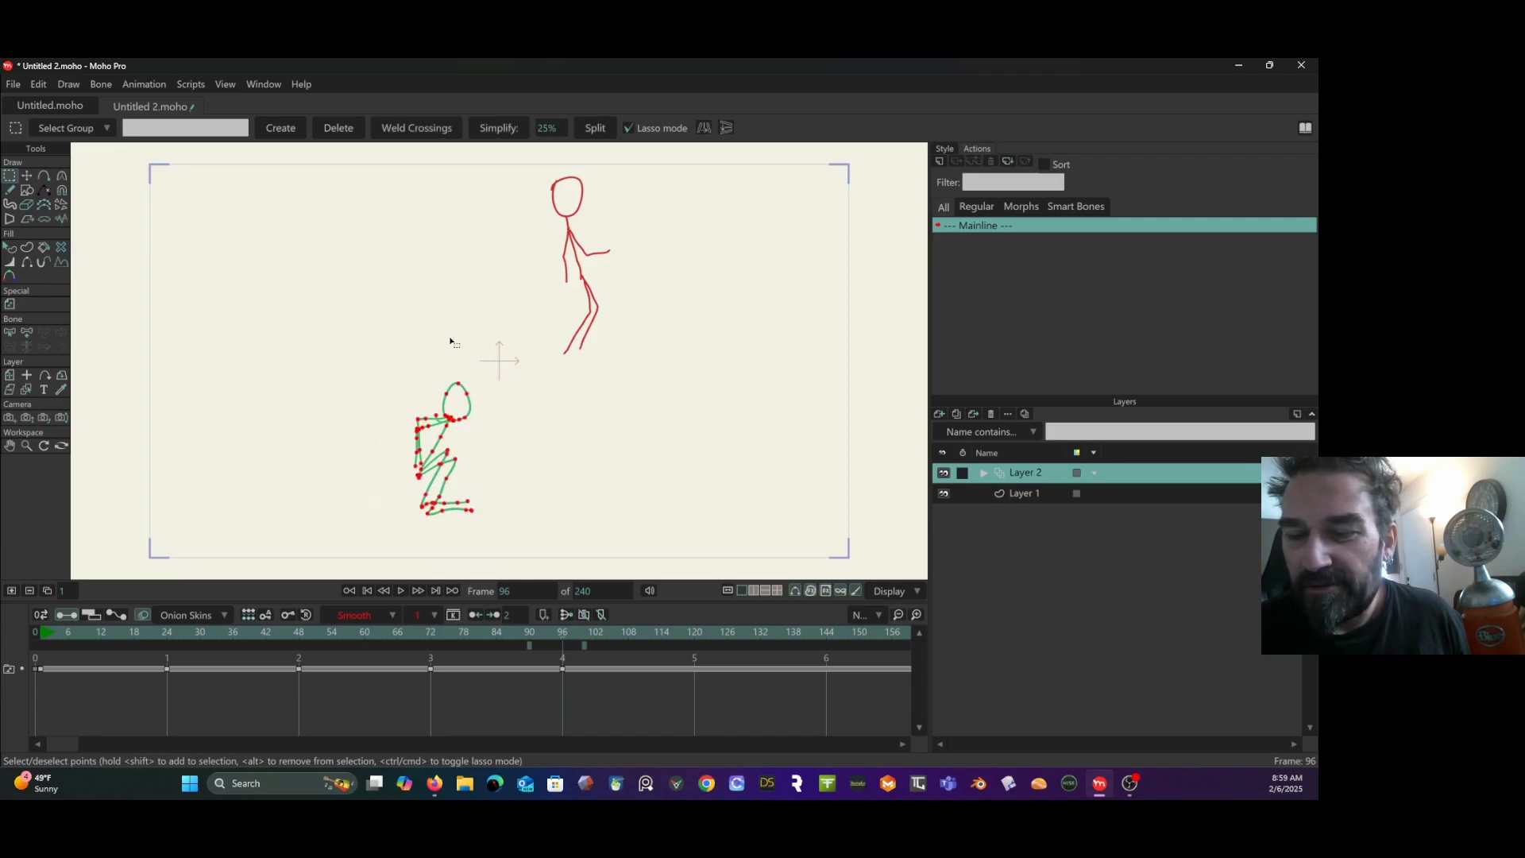
pyautogui.click(27, 175)
pyautogui.moveTo(458, 431); pyautogui.dragTo(626, 430)
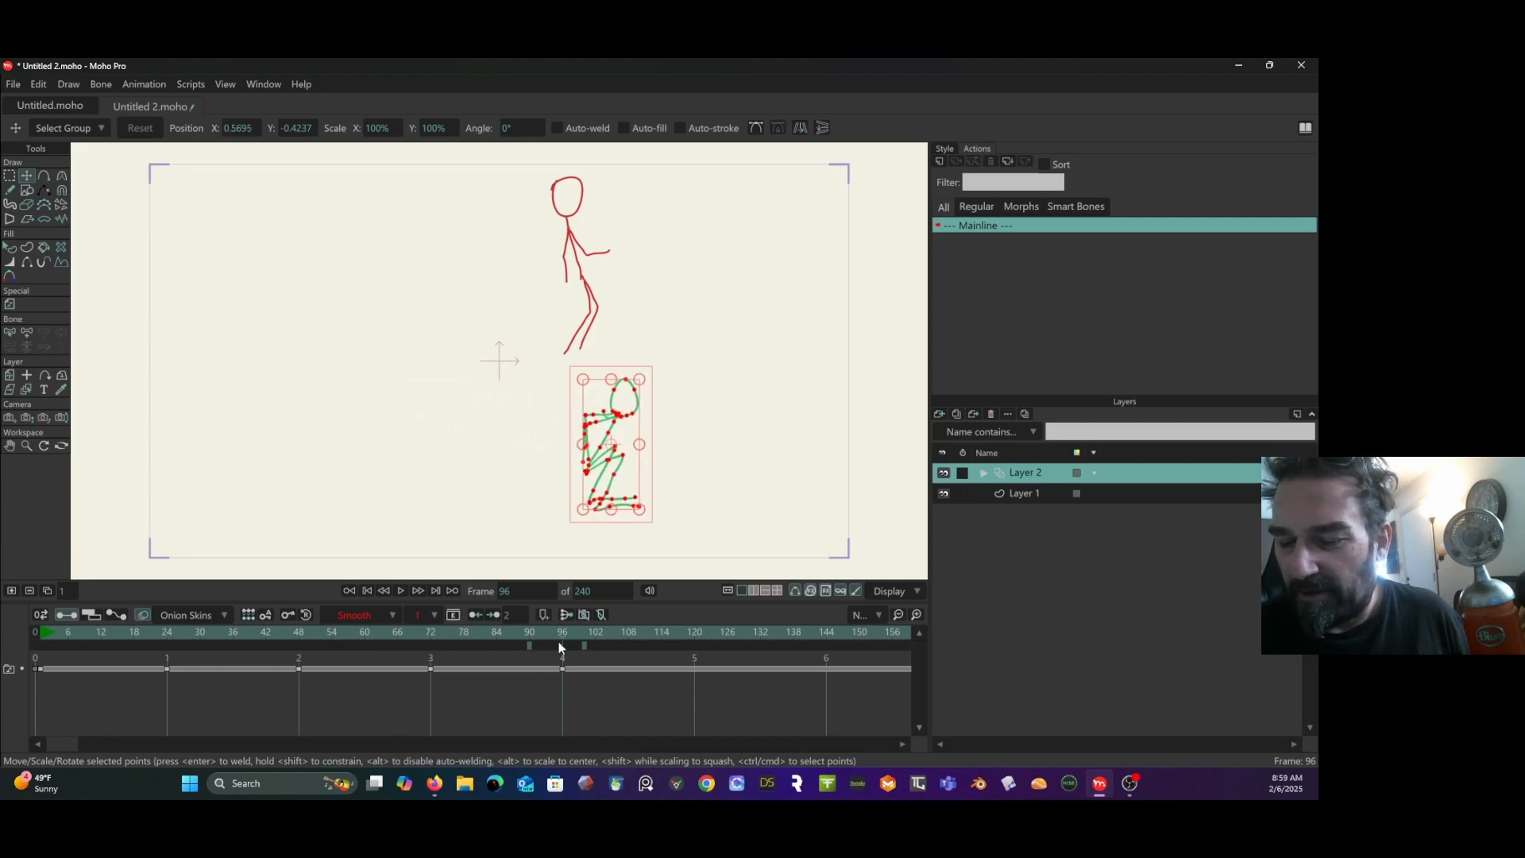
pyautogui.moveTo(559, 641)
pyautogui.mouseDown()
pyautogui.moveTo(409, 640)
pyautogui.moveTo(569, 645)
pyautogui.mouseUp()
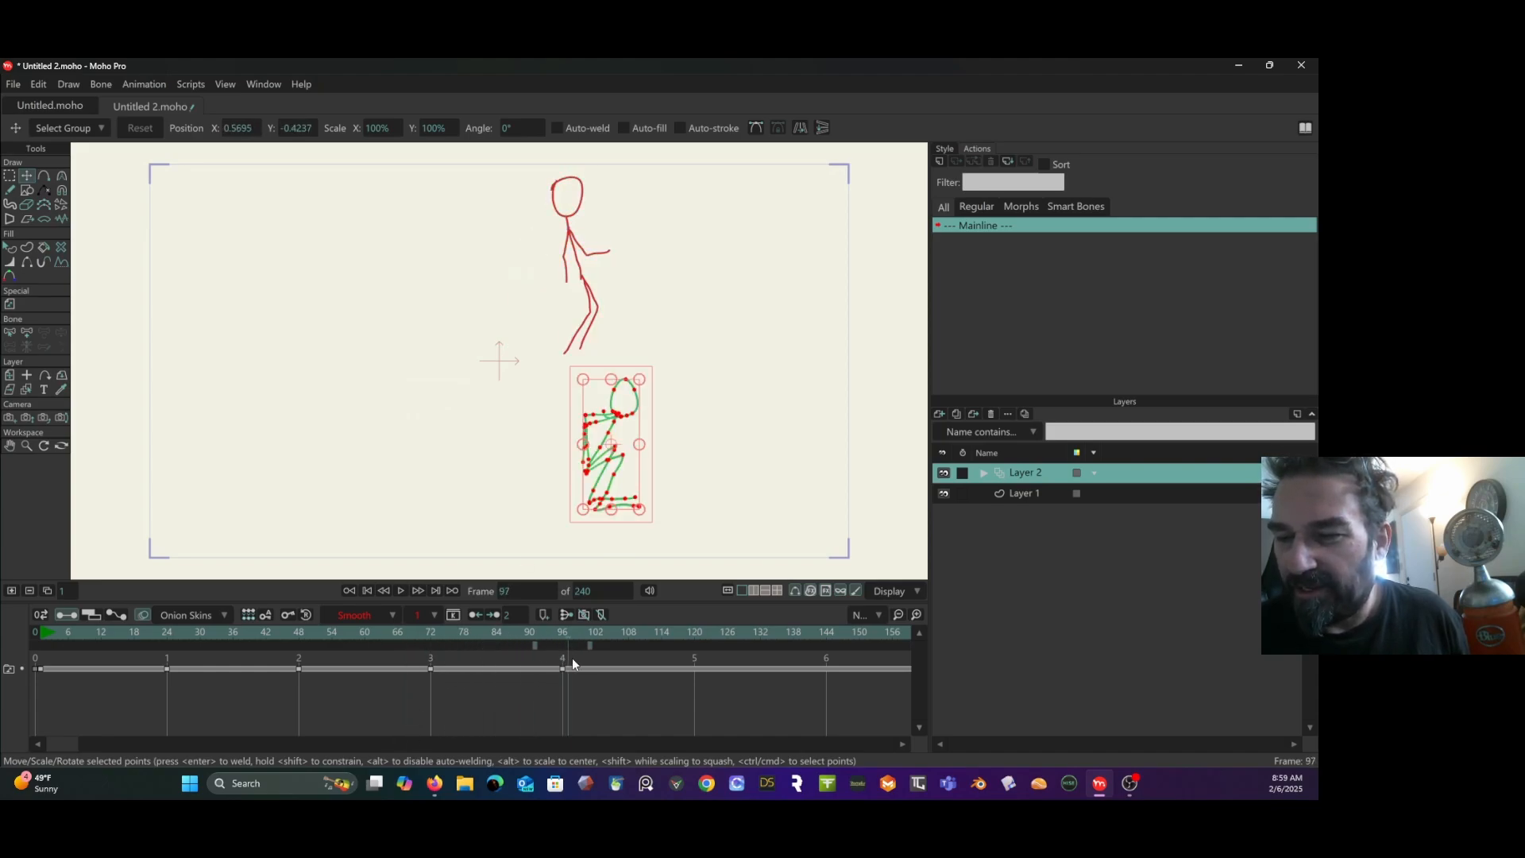
pyautogui.click(565, 668)
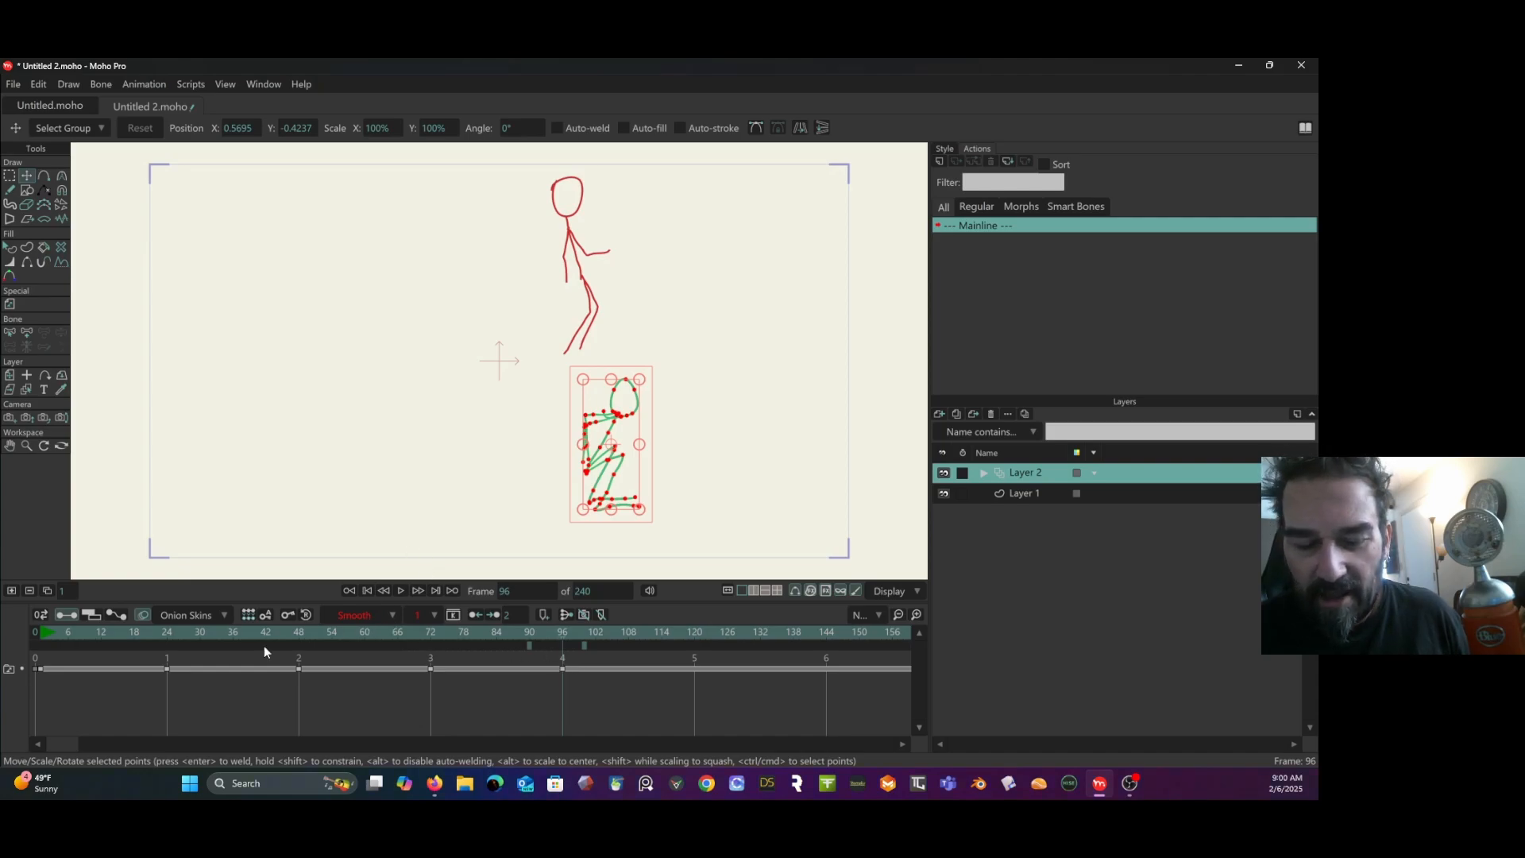
# Add a drawing at frame 120 and paste the running figure copied from frame 1 into it.
pyautogui.click(65, 668)
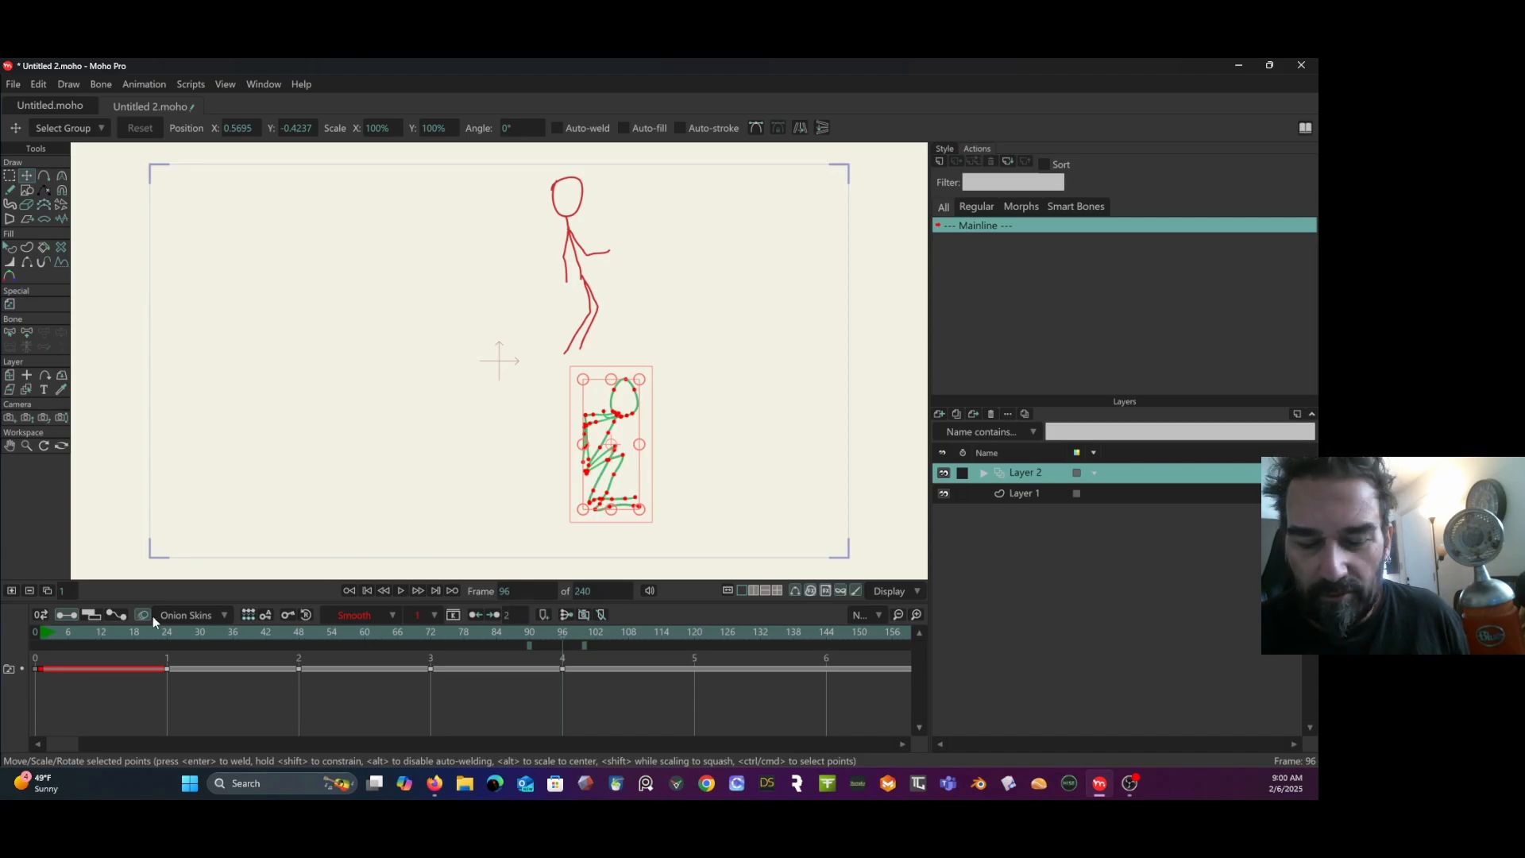
pyautogui.click(38, 632)
pyautogui.press('g')
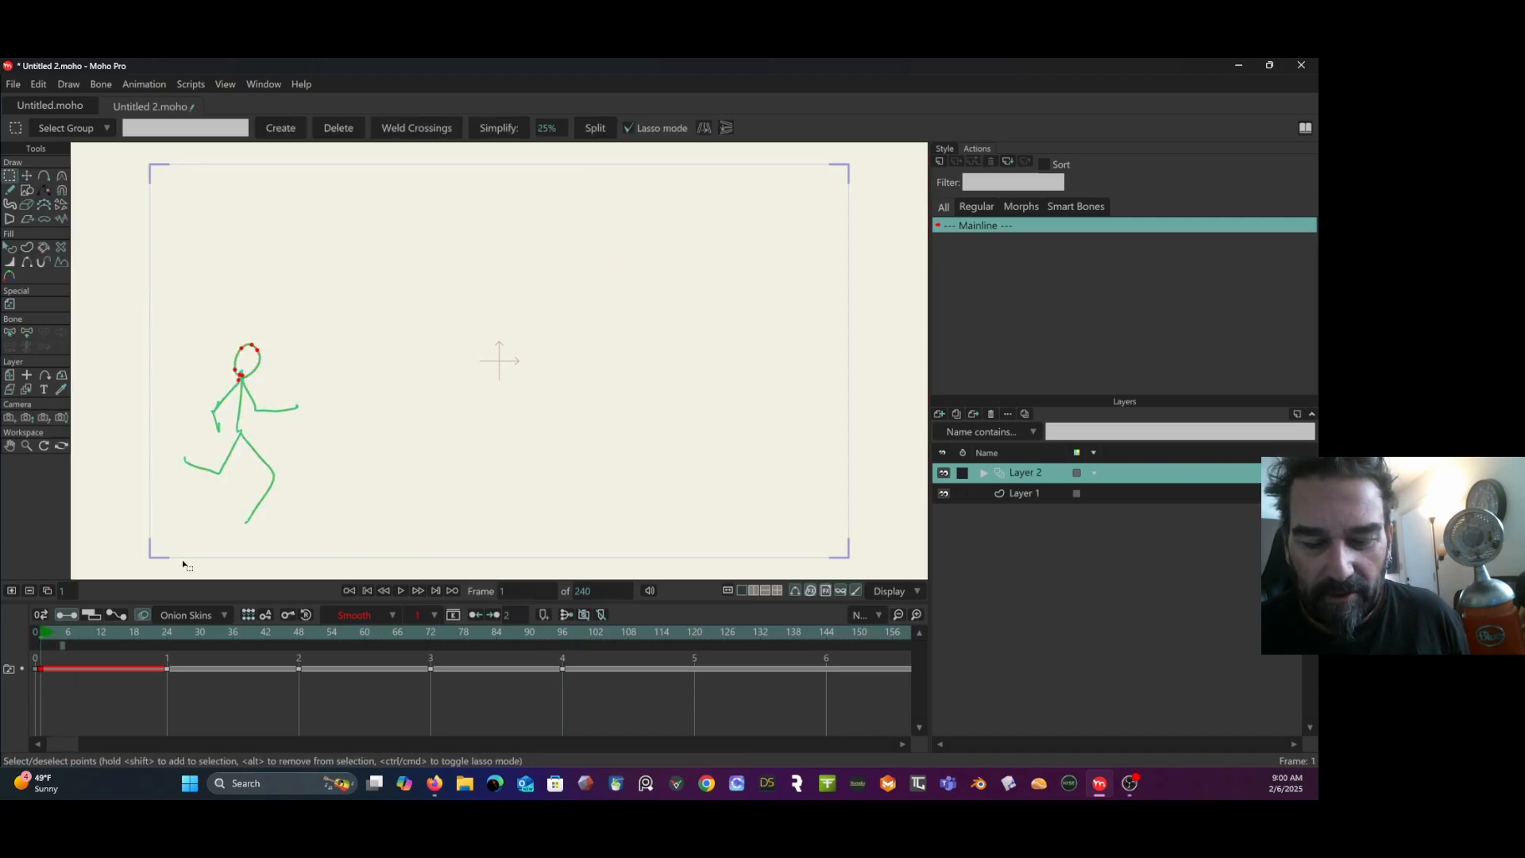
pyautogui.moveTo(66, 653); pyautogui.dragTo(40, 673)
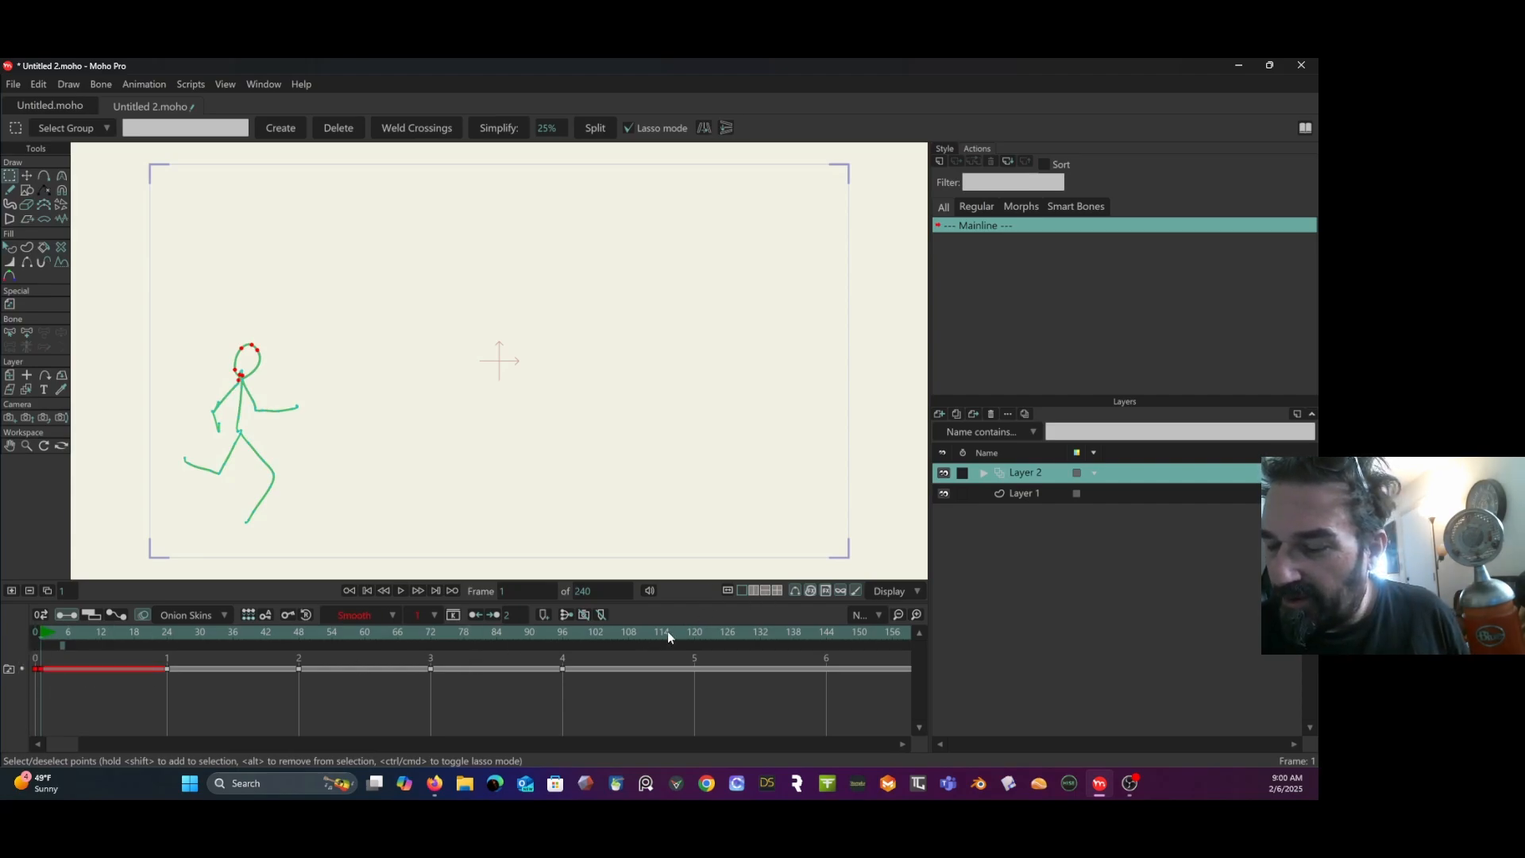
pyautogui.click(696, 631)
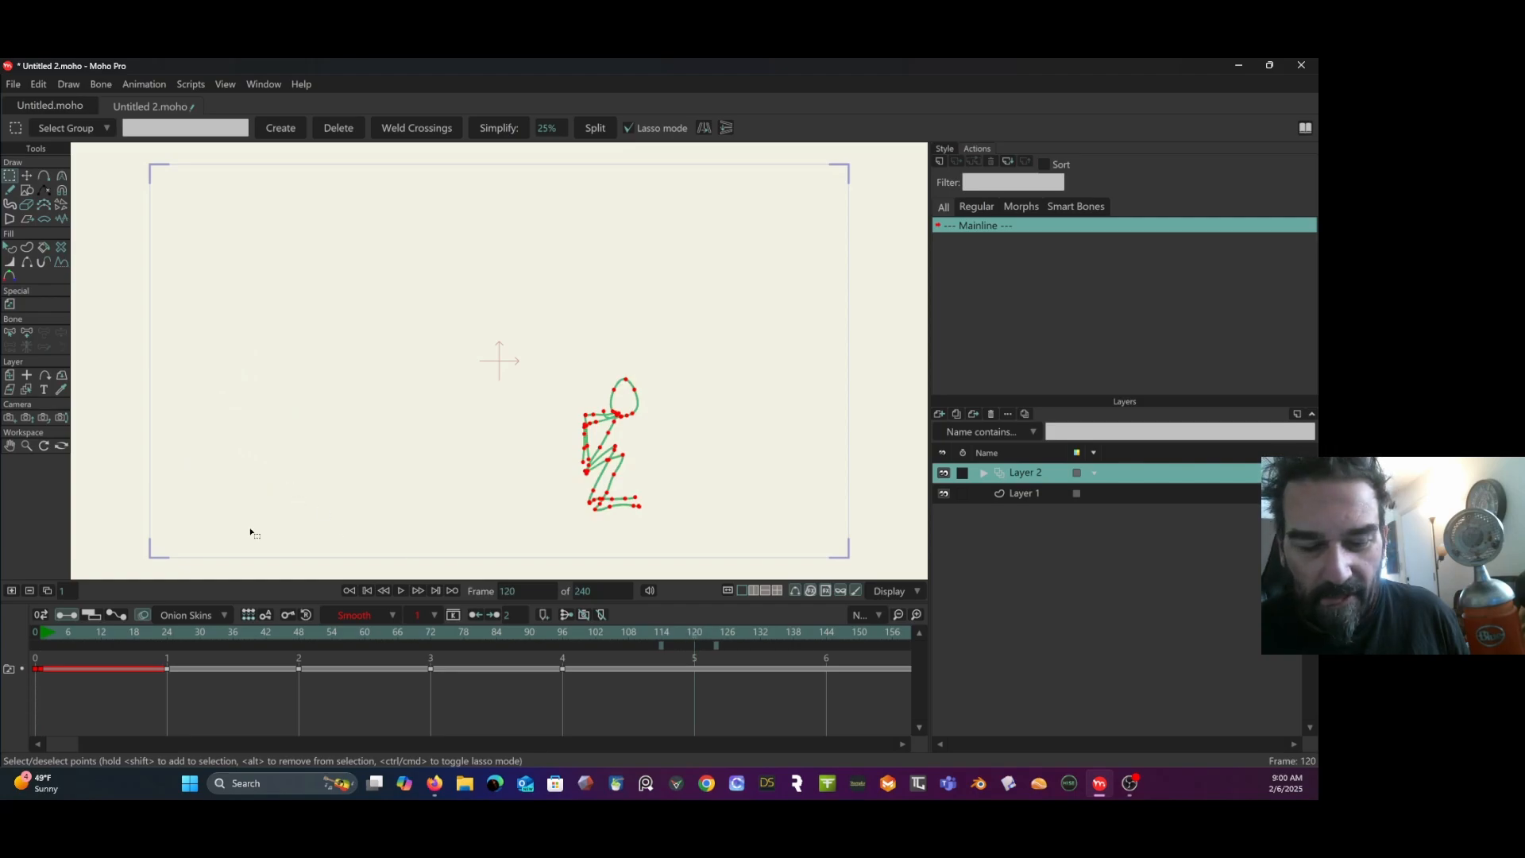
pyautogui.click(11, 590)
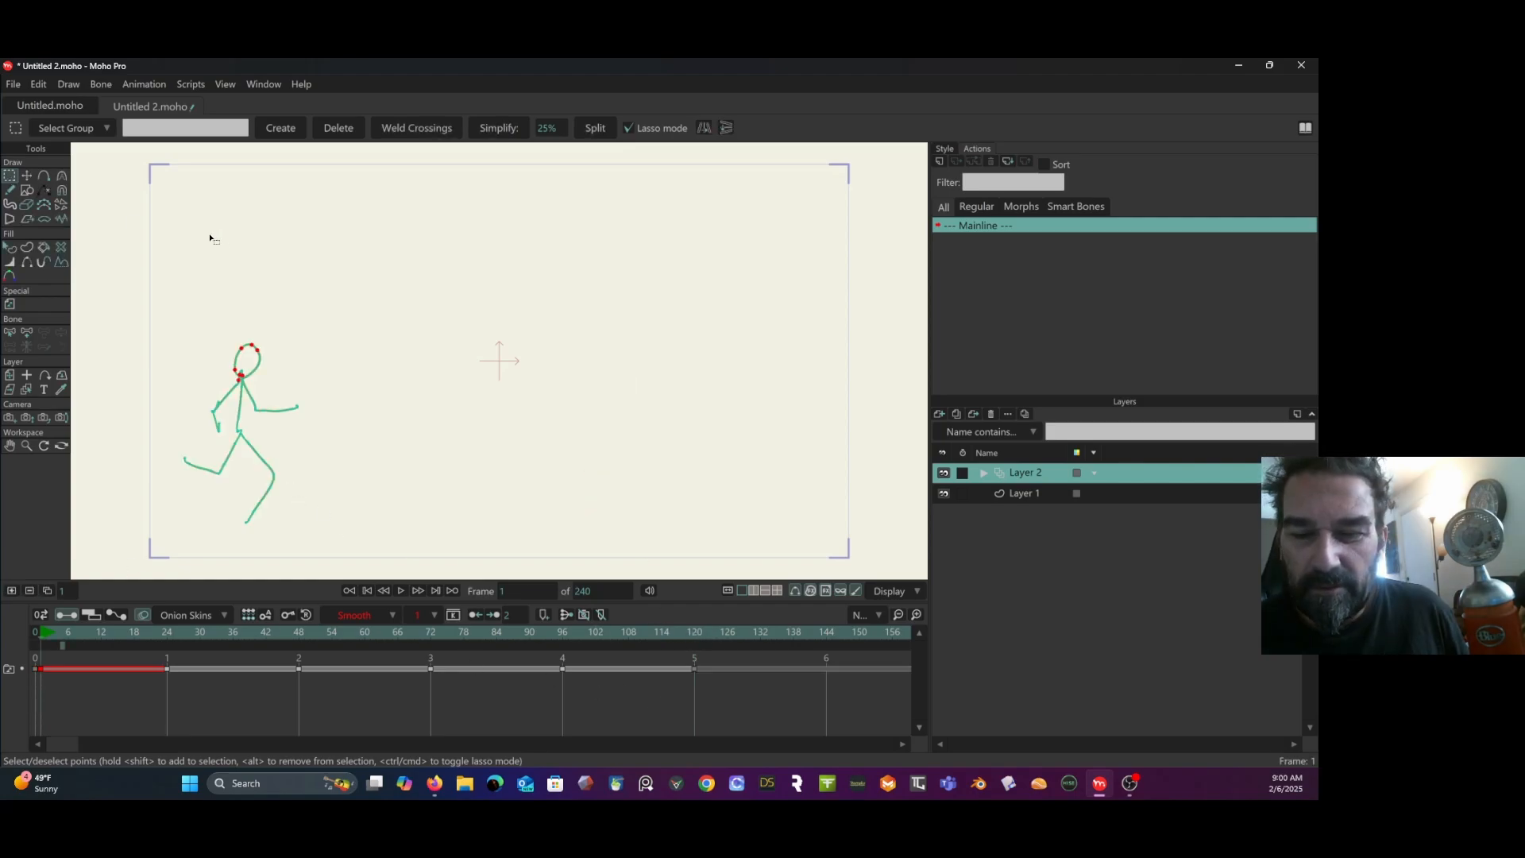
pyautogui.moveTo(215, 250)
pyautogui.mouseDown()
pyautogui.moveTo(149, 413)
pyautogui.moveTo(196, 571)
pyautogui.moveTo(359, 505)
pyautogui.moveTo(303, 292)
pyautogui.moveTo(256, 257)
pyautogui.mouseUp()
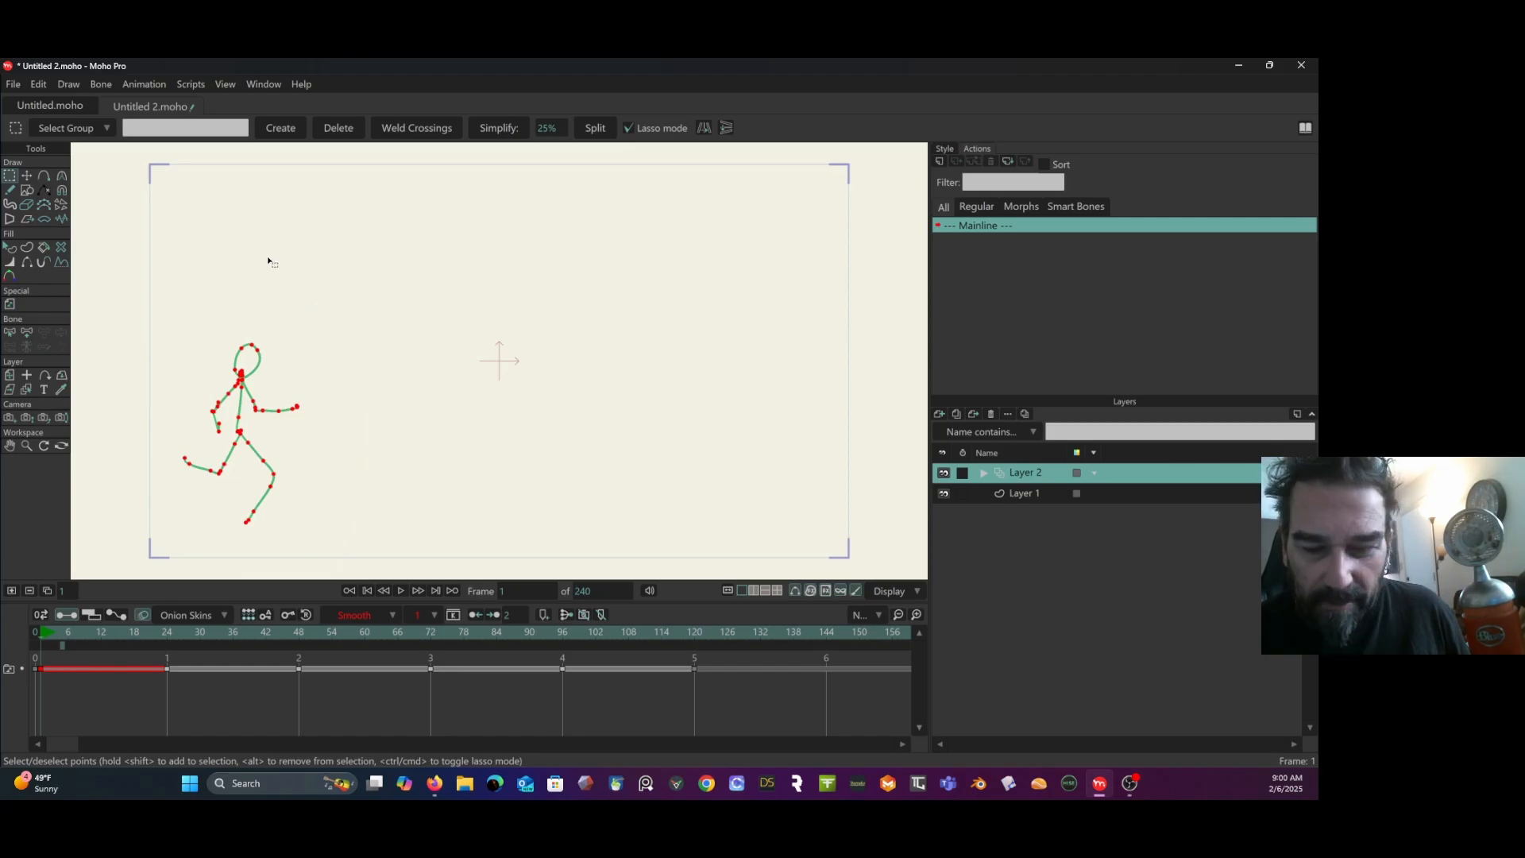
pyautogui.click(694, 638)
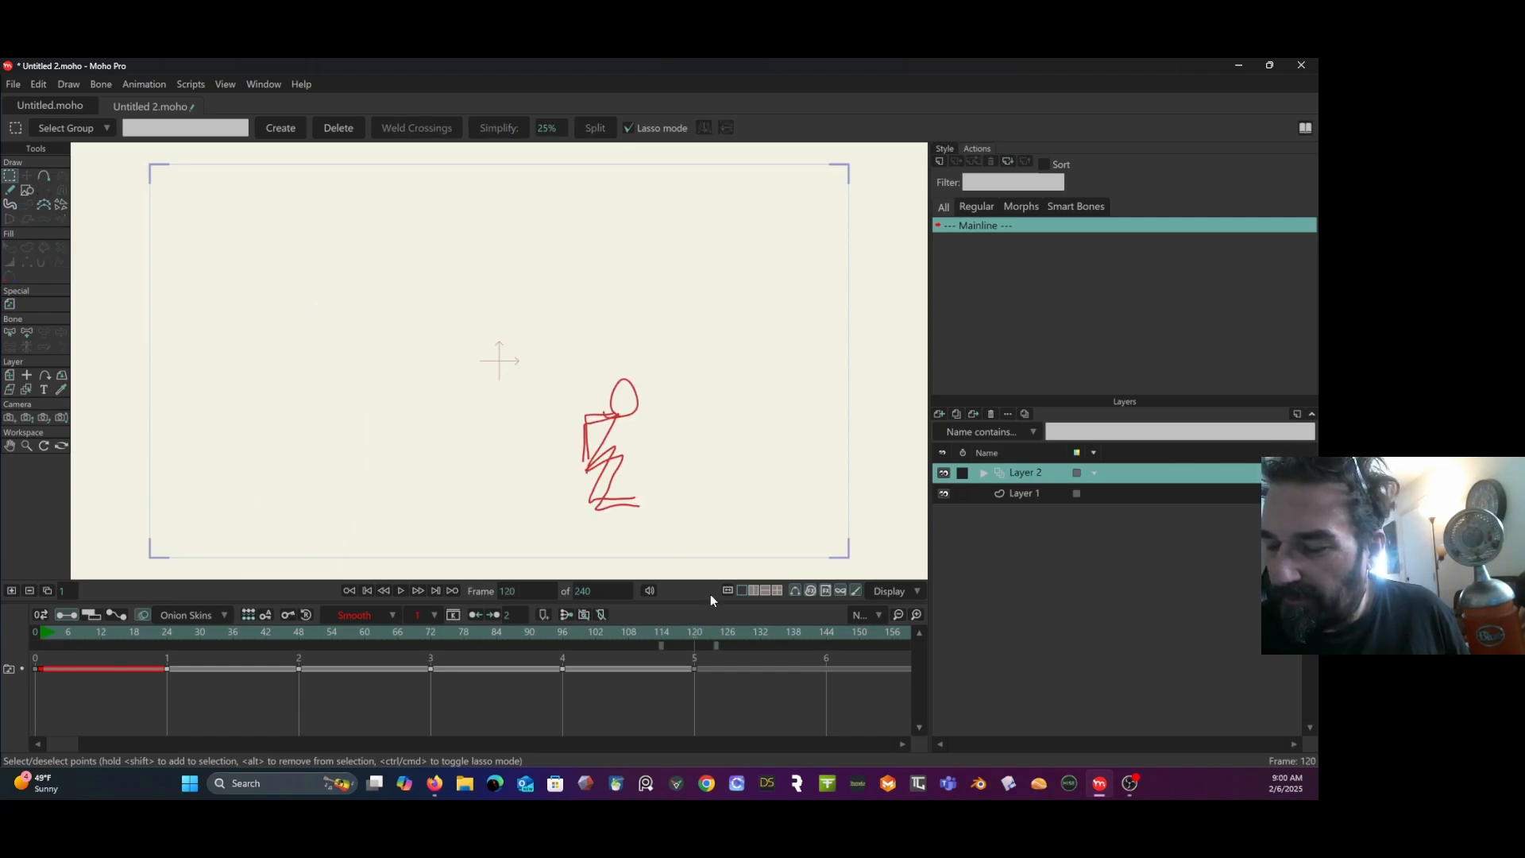
pyautogui.click(696, 668)
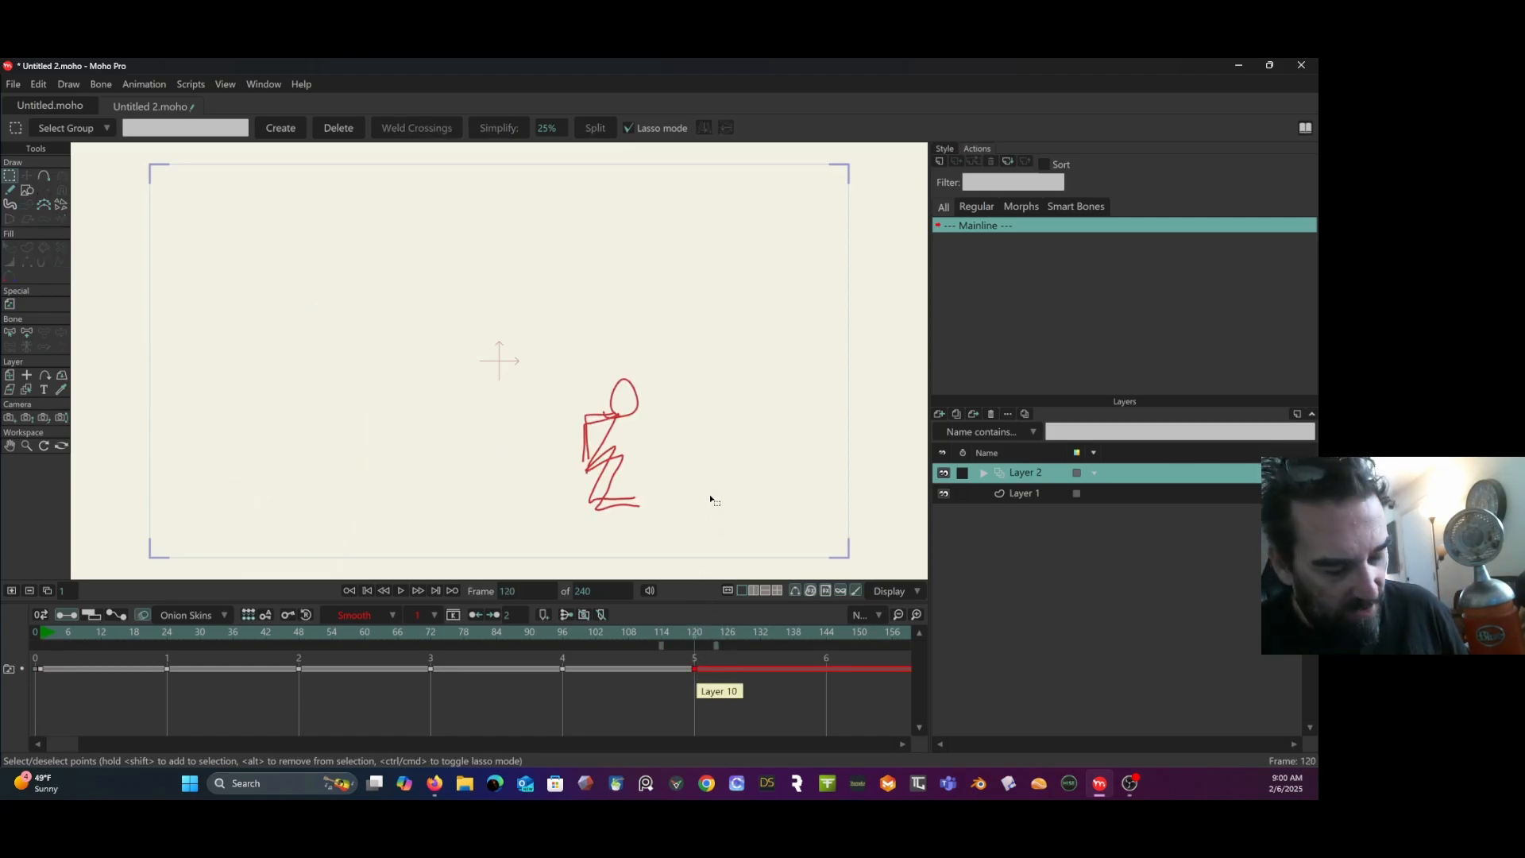
# Move the pasted runner to about X 1.48, Y -0.31, ahead of the landing crouch, and scrub through all poses without onion skins.
pyautogui.press('t')
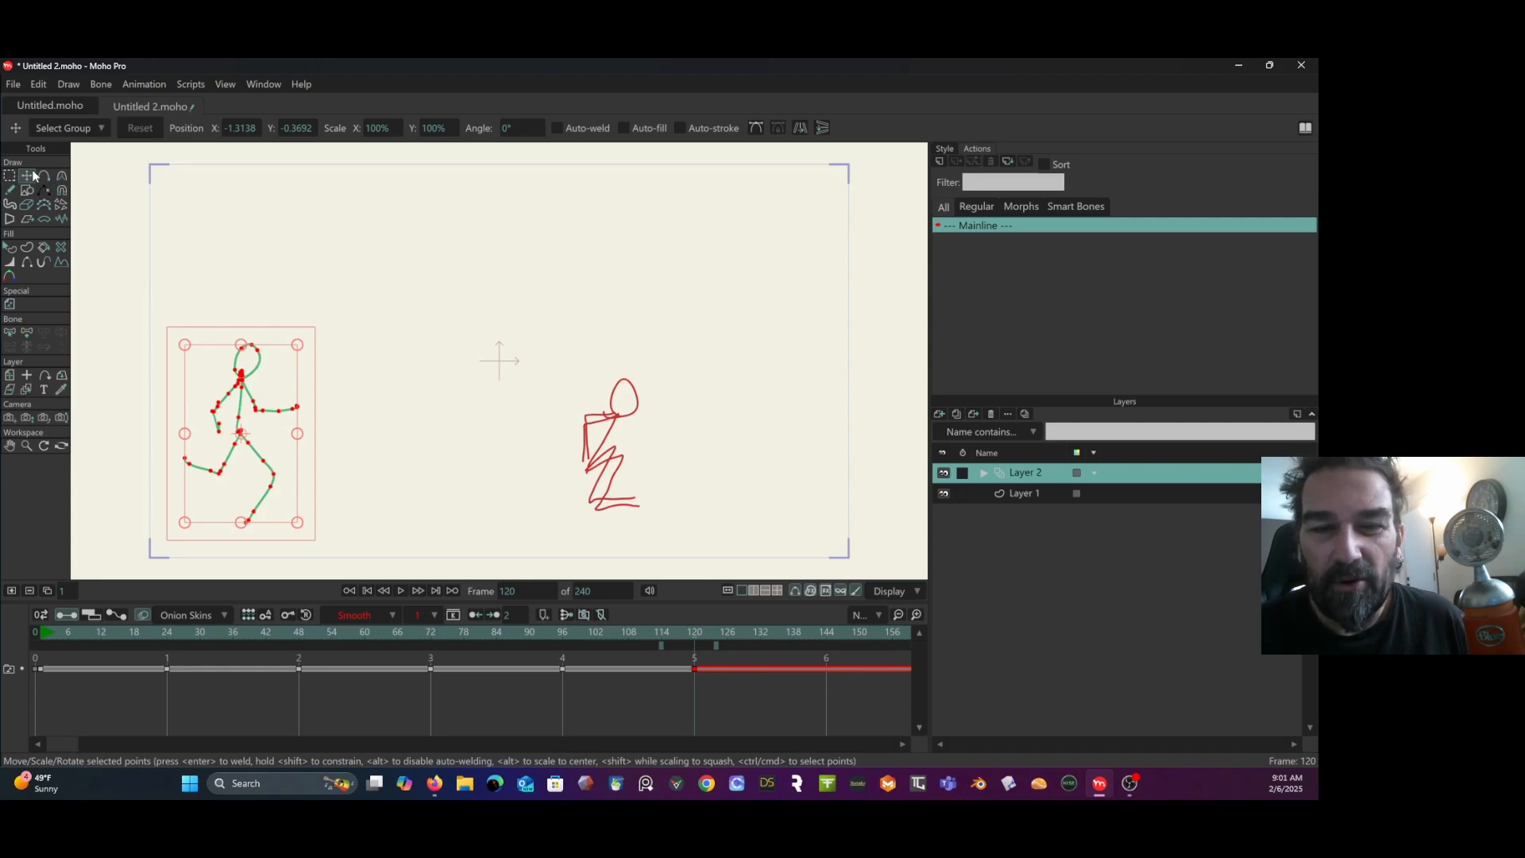
pyautogui.moveTo(275, 382); pyautogui.dragTo(826, 371)
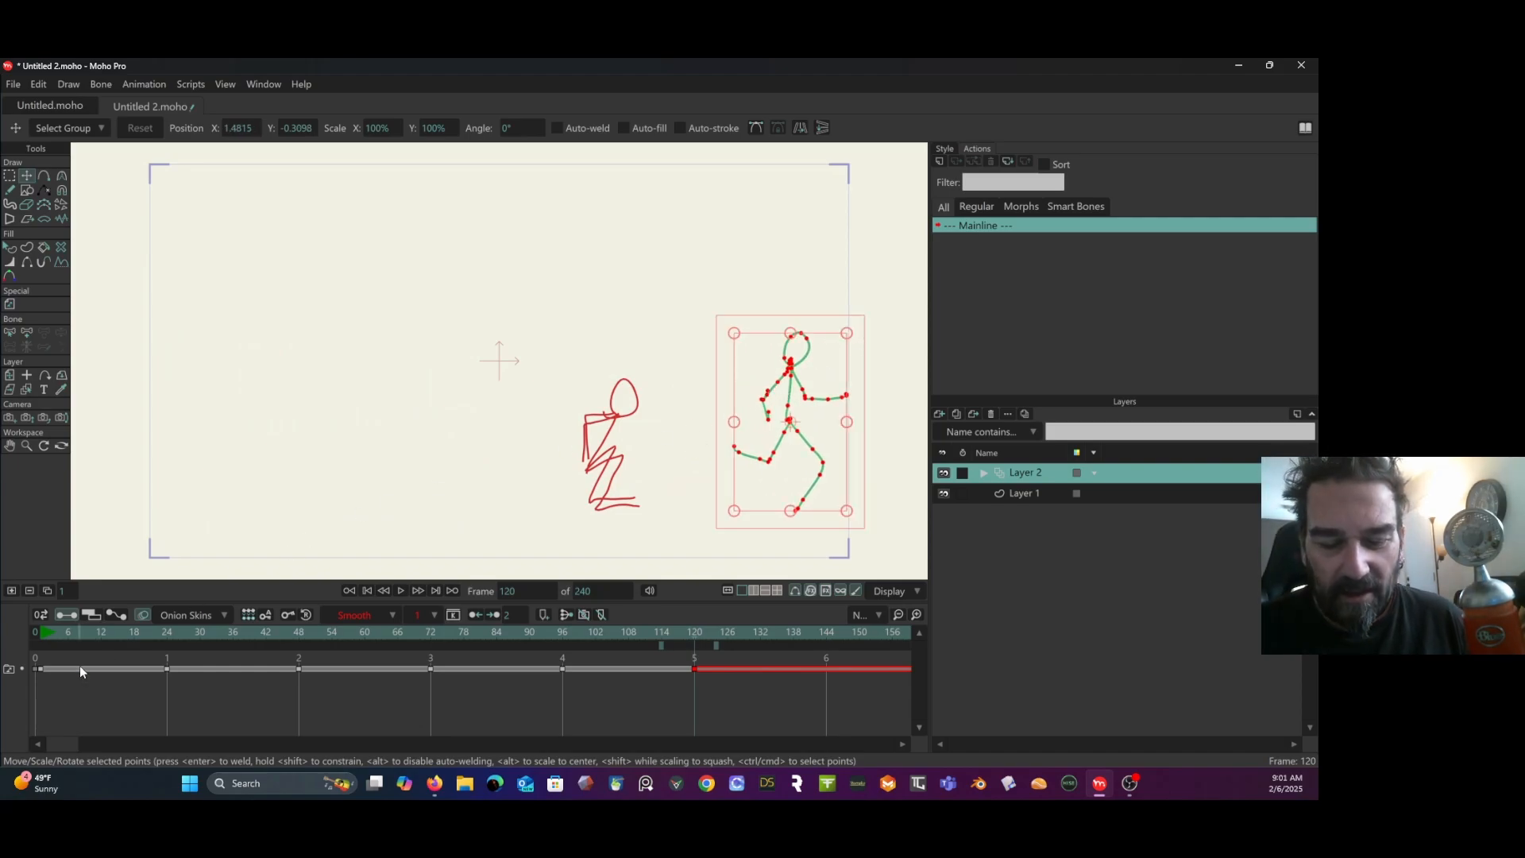
pyautogui.click(49, 633)
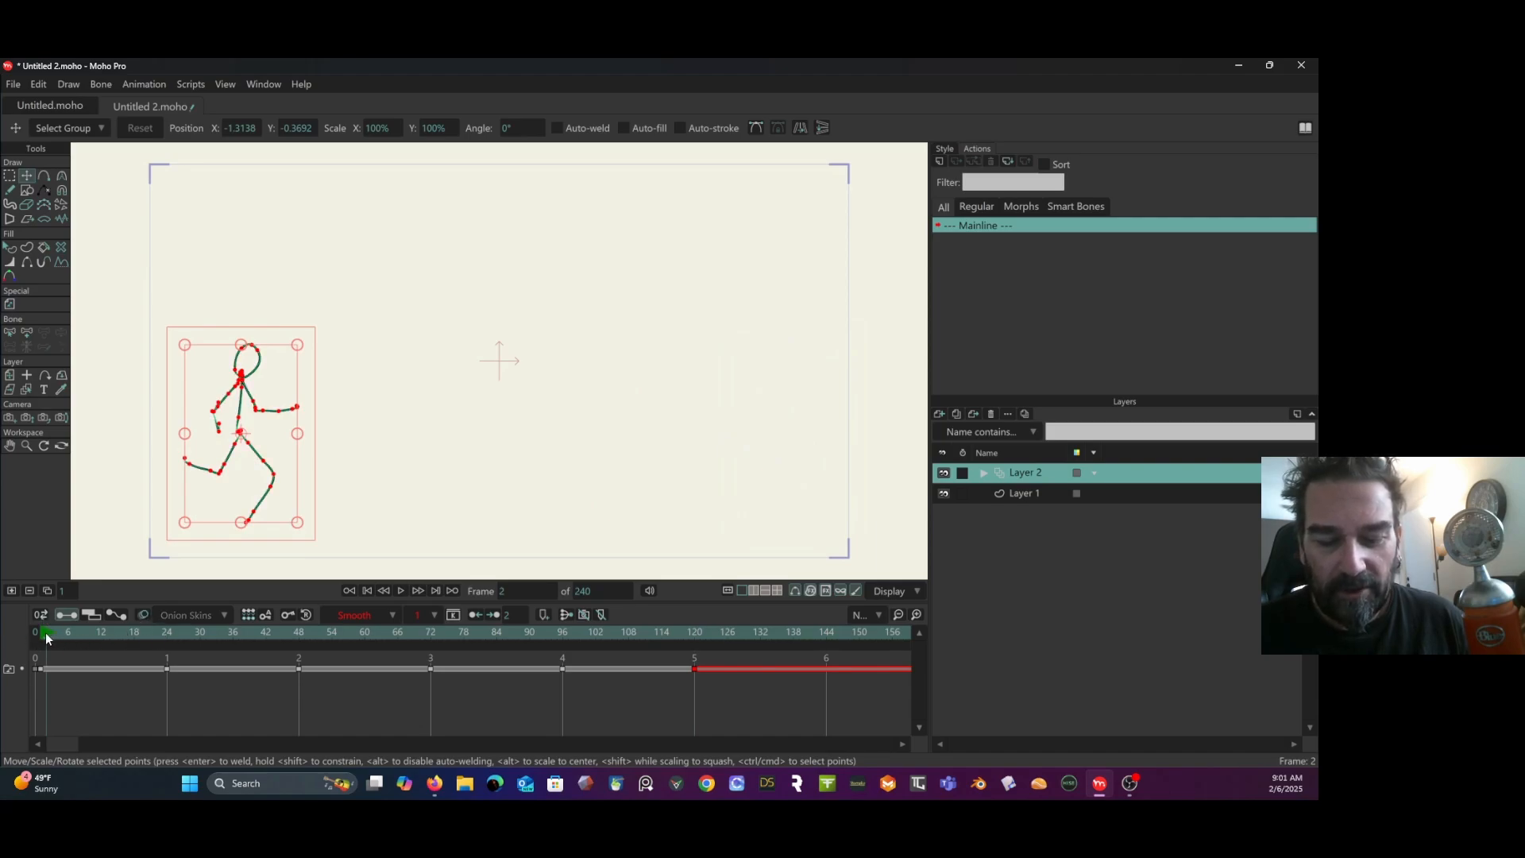
pyautogui.moveTo(45, 632); pyautogui.dragTo(792, 656)
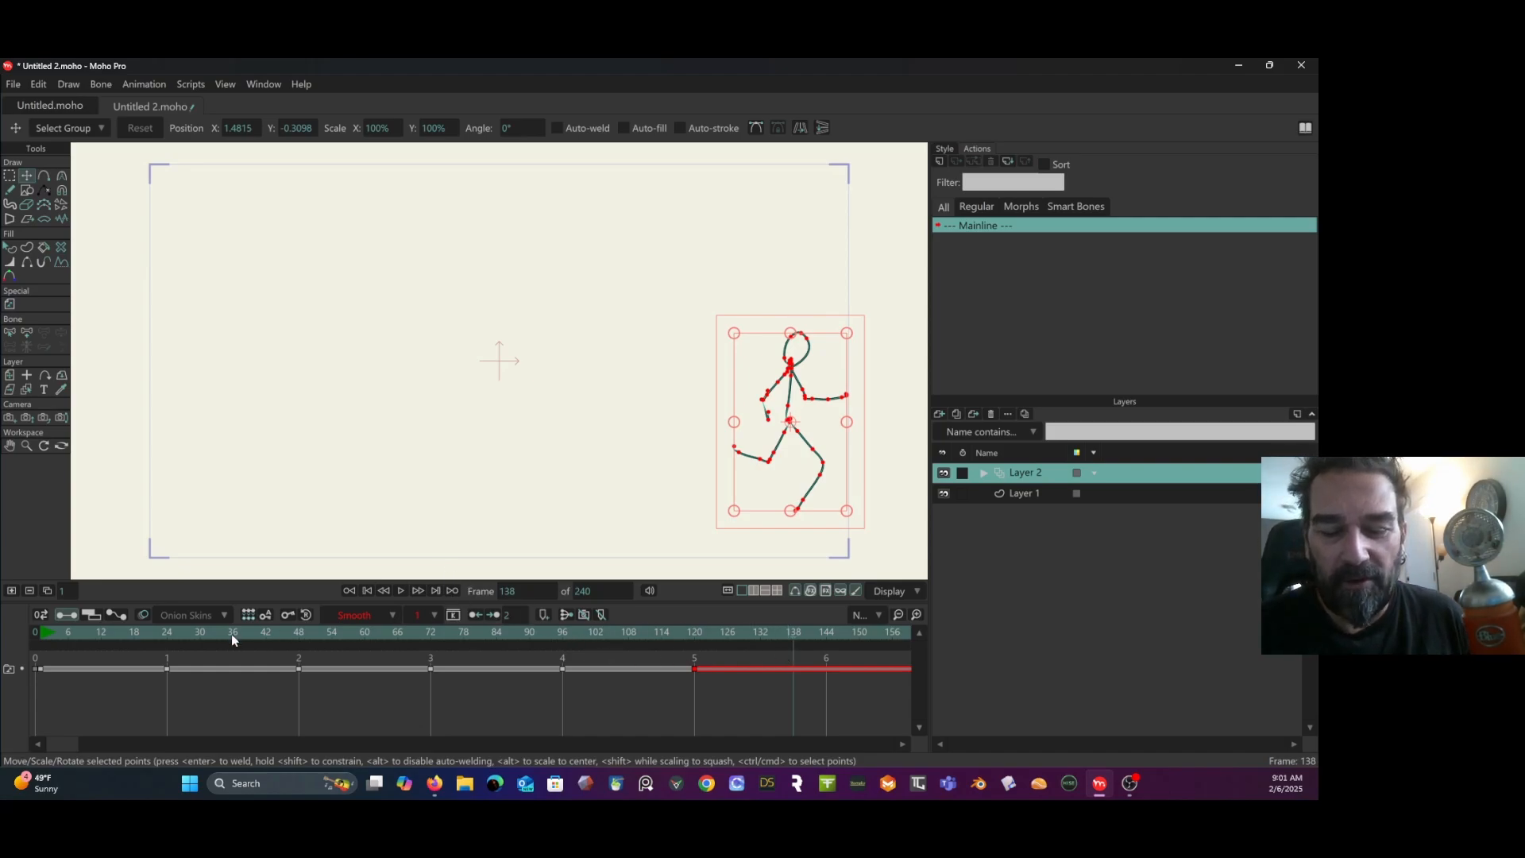
# Turn onion skins on near frame 12 and reposition the forward marker just past frame 24 to show the crouching drawing.
pyautogui.moveTo(85, 635)
pyautogui.mouseDown()
pyautogui.moveTo(33, 632)
pyautogui.moveTo(171, 642)
pyautogui.moveTo(101, 647)
pyautogui.mouseUp()
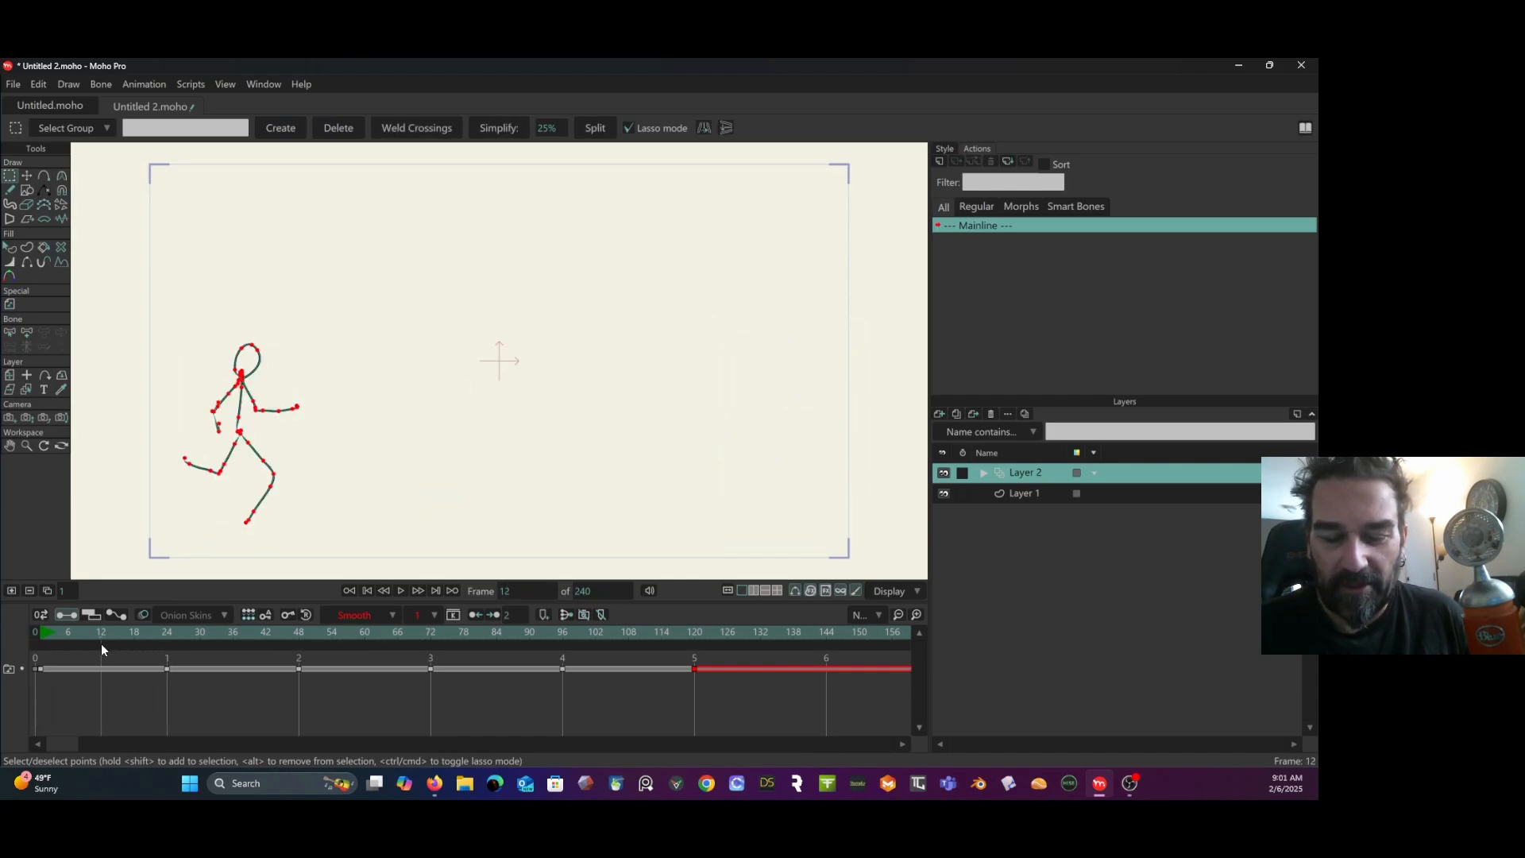
pyautogui.click(142, 615)
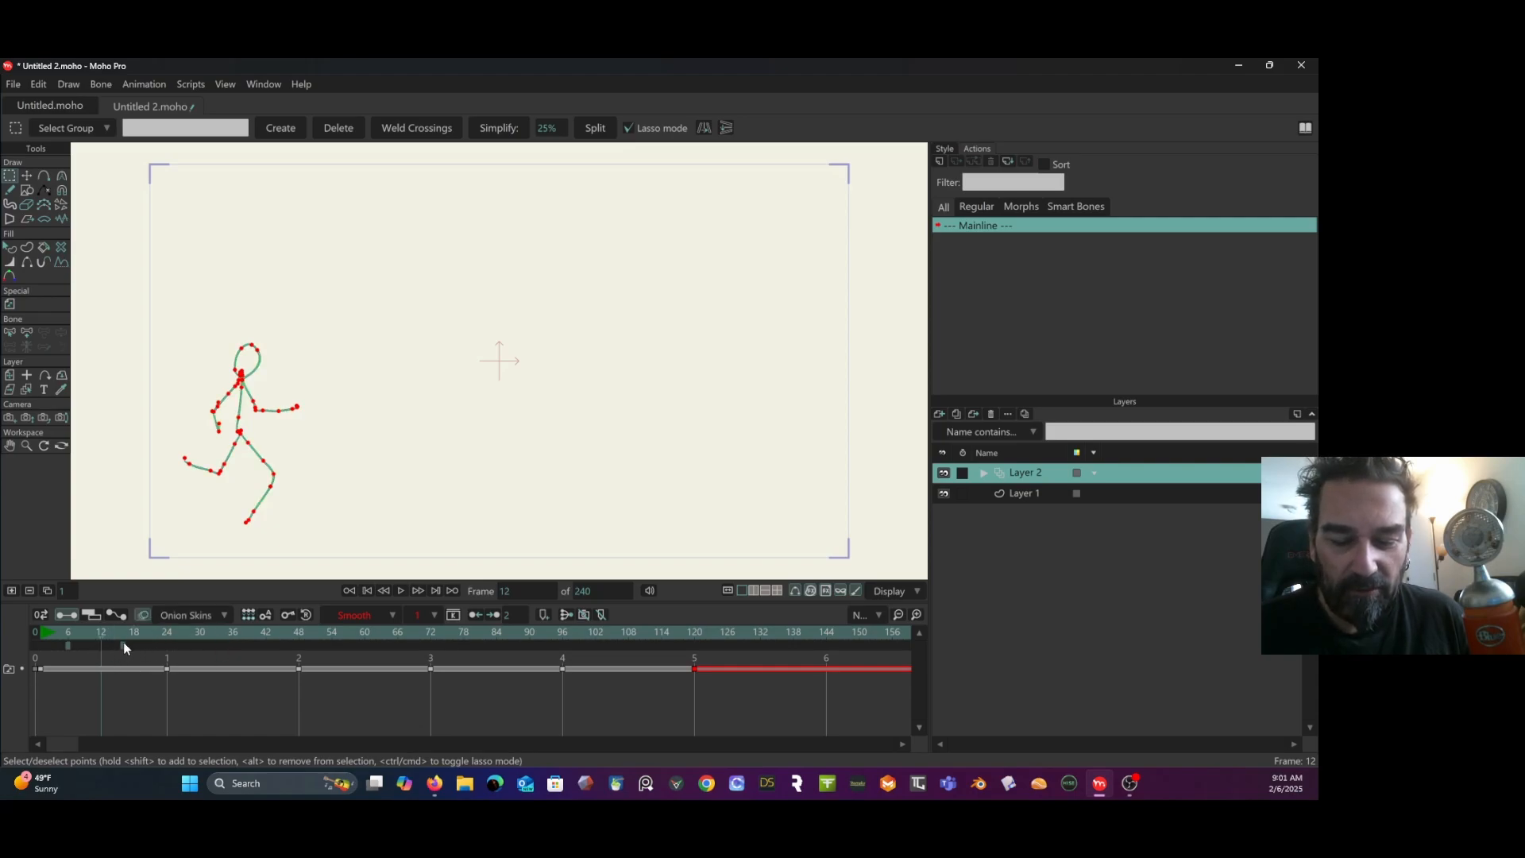
pyautogui.click(124, 645)
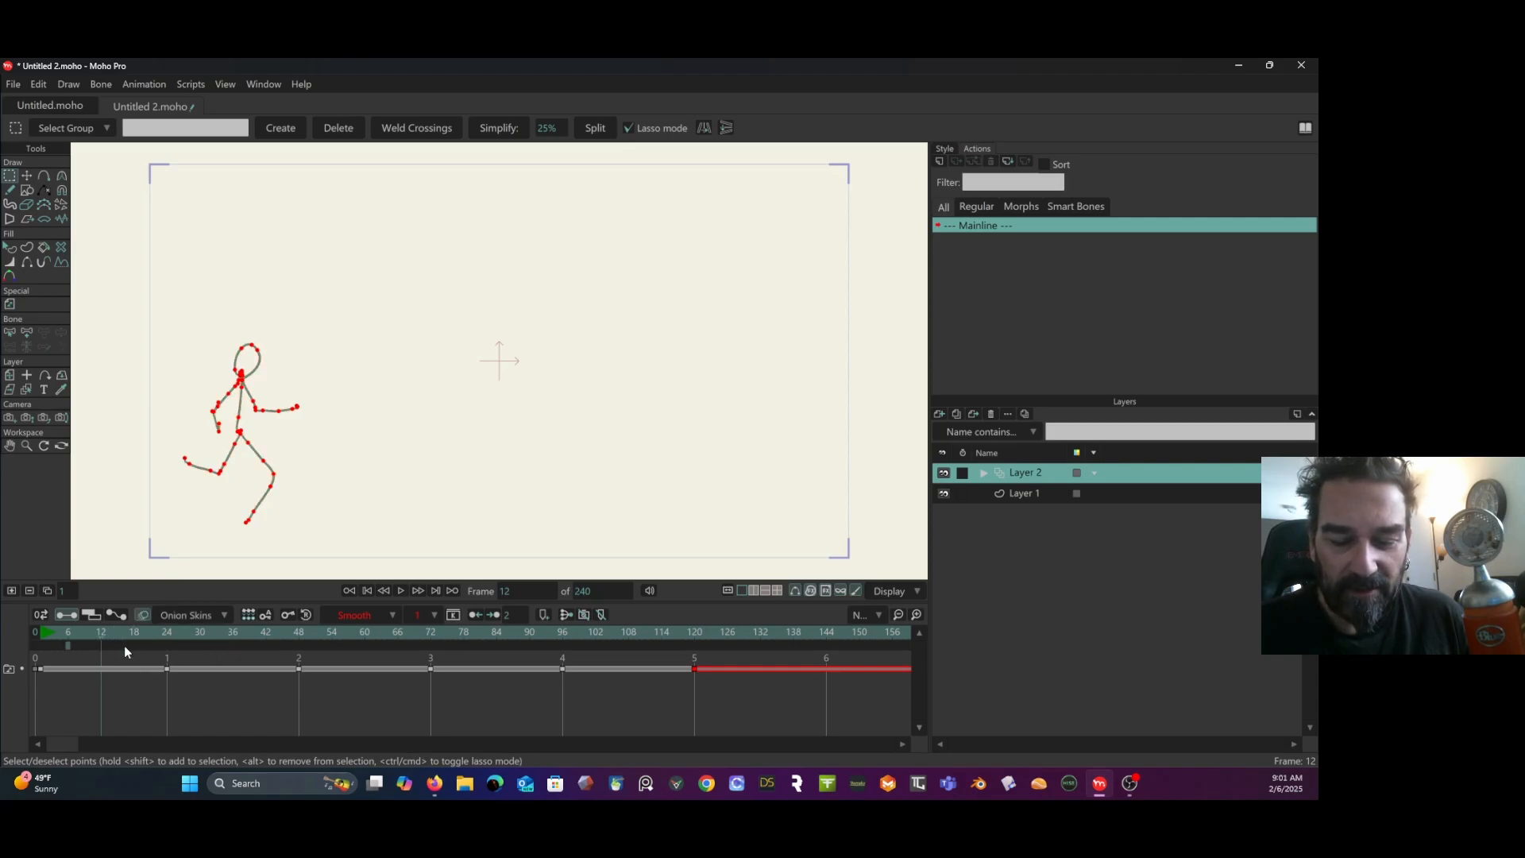
pyautogui.click(180, 645)
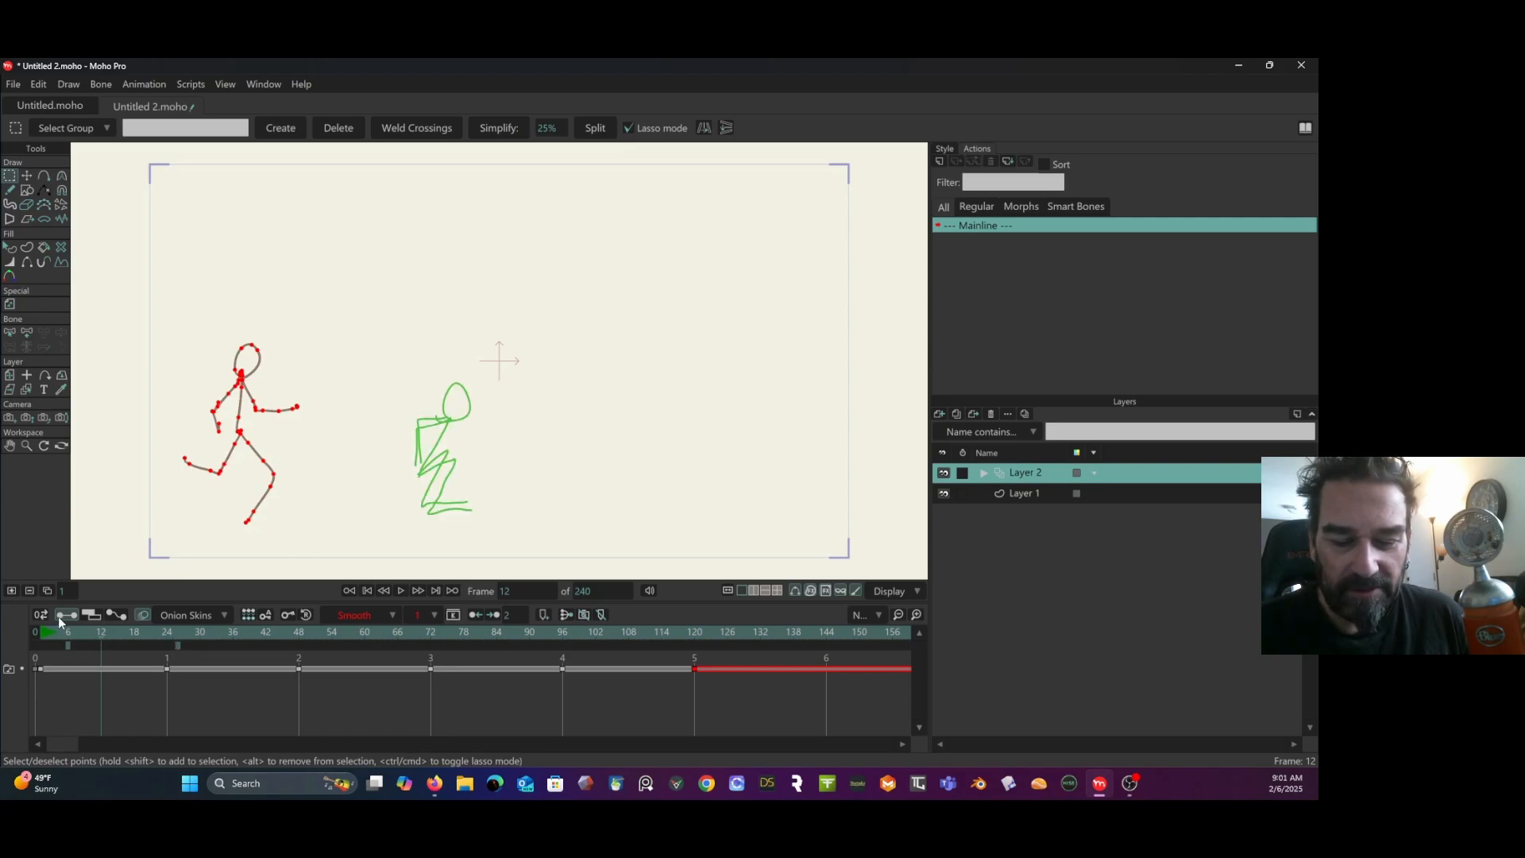
pyautogui.moveTo(45, 633); pyautogui.dragTo(108, 634)
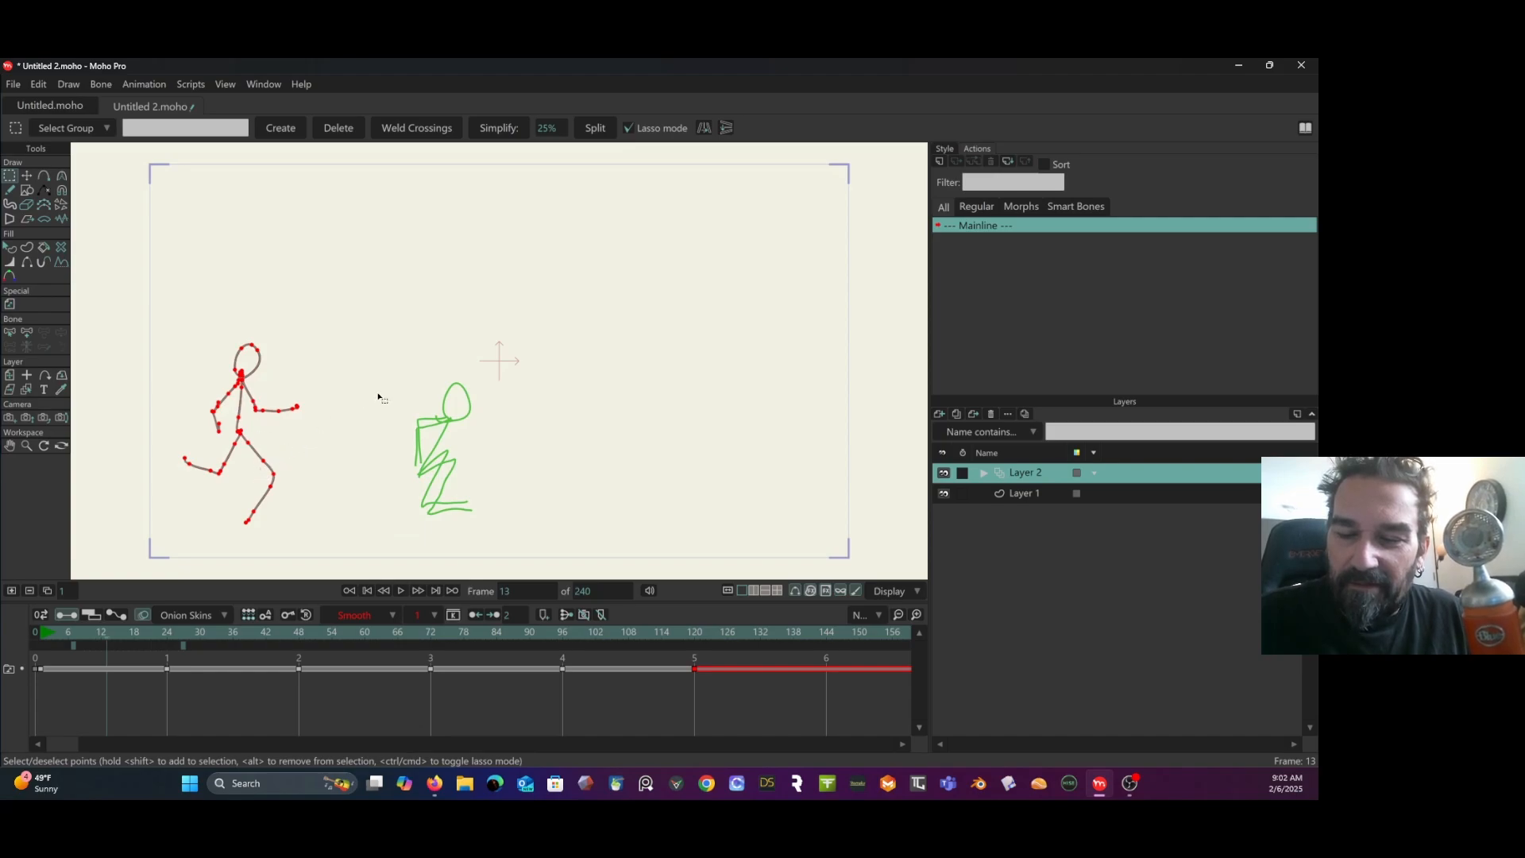
# Add a blank drawing at frame 13 and draw an upright stick figure between the onion-skinned runner and crouching pose.
pyautogui.press('f')
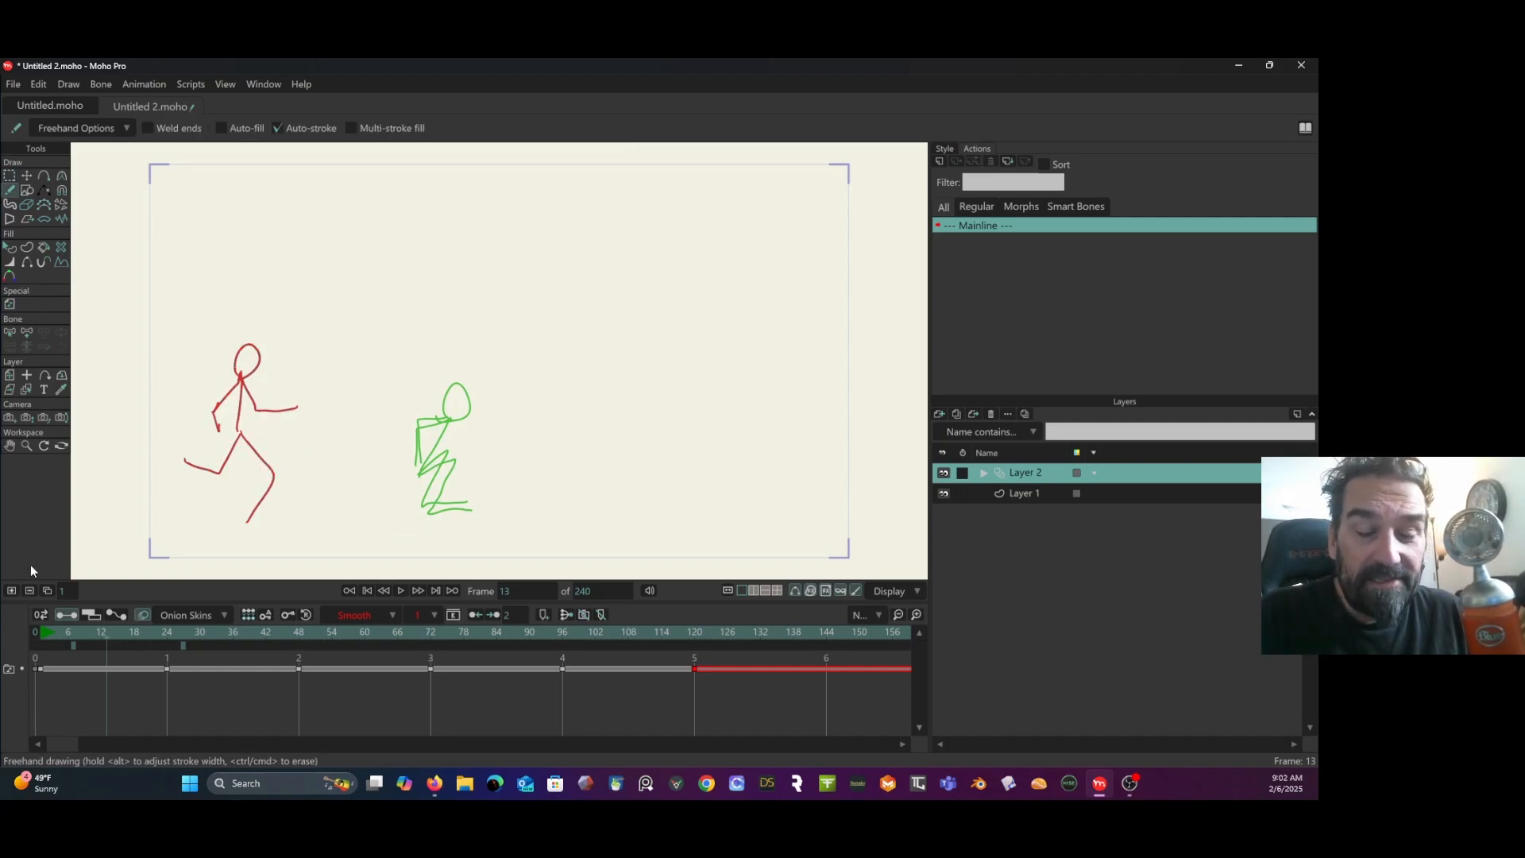
pyautogui.click(11, 591)
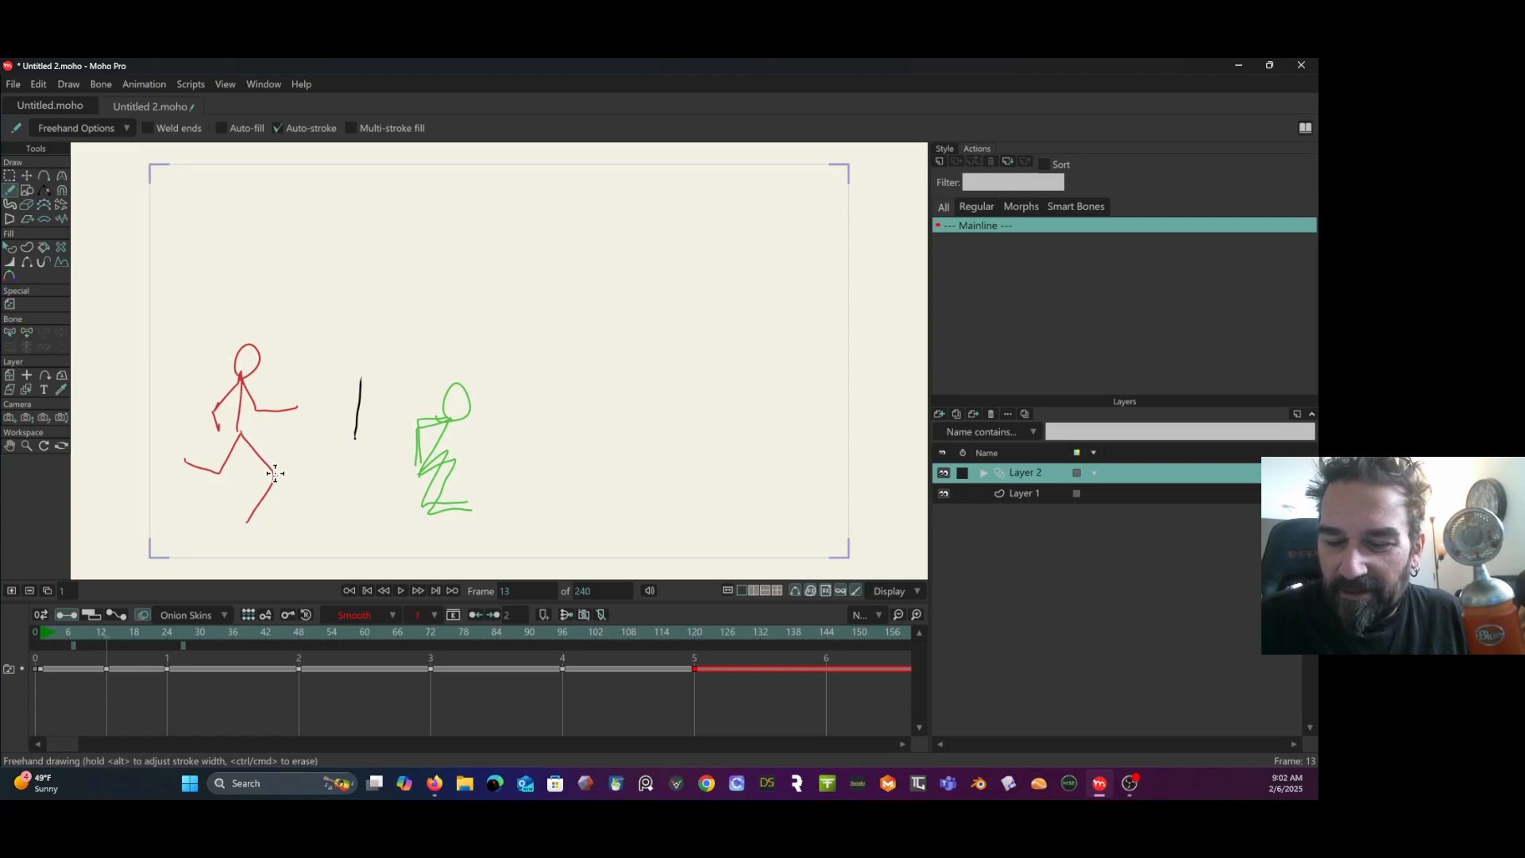
pyautogui.moveTo(356, 436)
pyautogui.mouseDown()
pyautogui.moveTo(365, 478)
pyautogui.moveTo(341, 520)
pyautogui.mouseUp()
pyautogui.moveTo(353, 441)
pyautogui.mouseDown()
pyautogui.moveTo(362, 481)
pyautogui.moveTo(343, 530)
pyautogui.mouseUp()
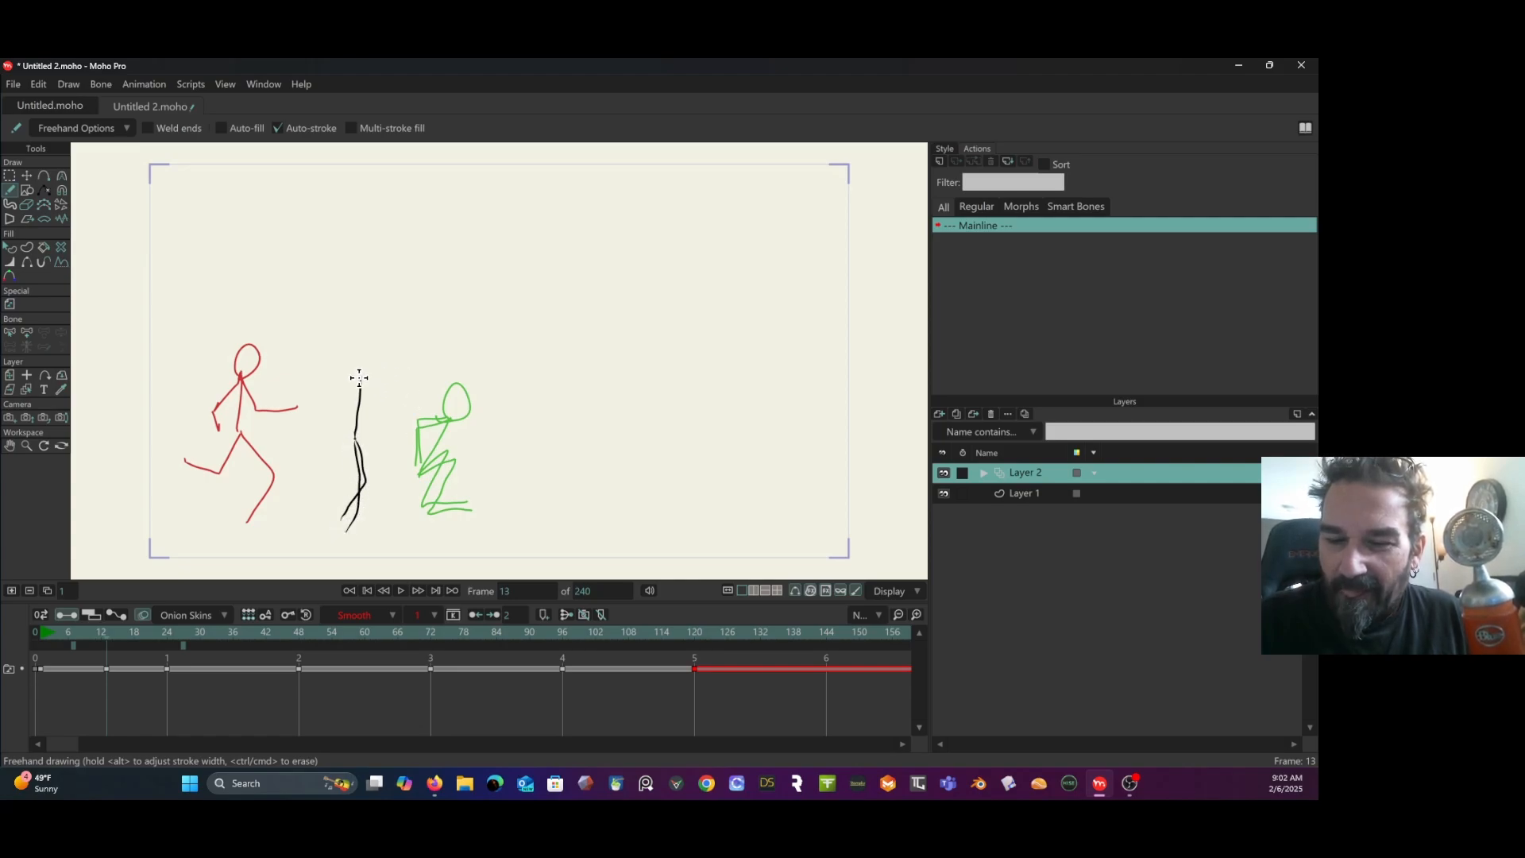
pyautogui.moveTo(360, 381)
pyautogui.mouseDown()
pyautogui.moveTo(344, 418)
pyautogui.moveTo(359, 449)
pyautogui.mouseUp()
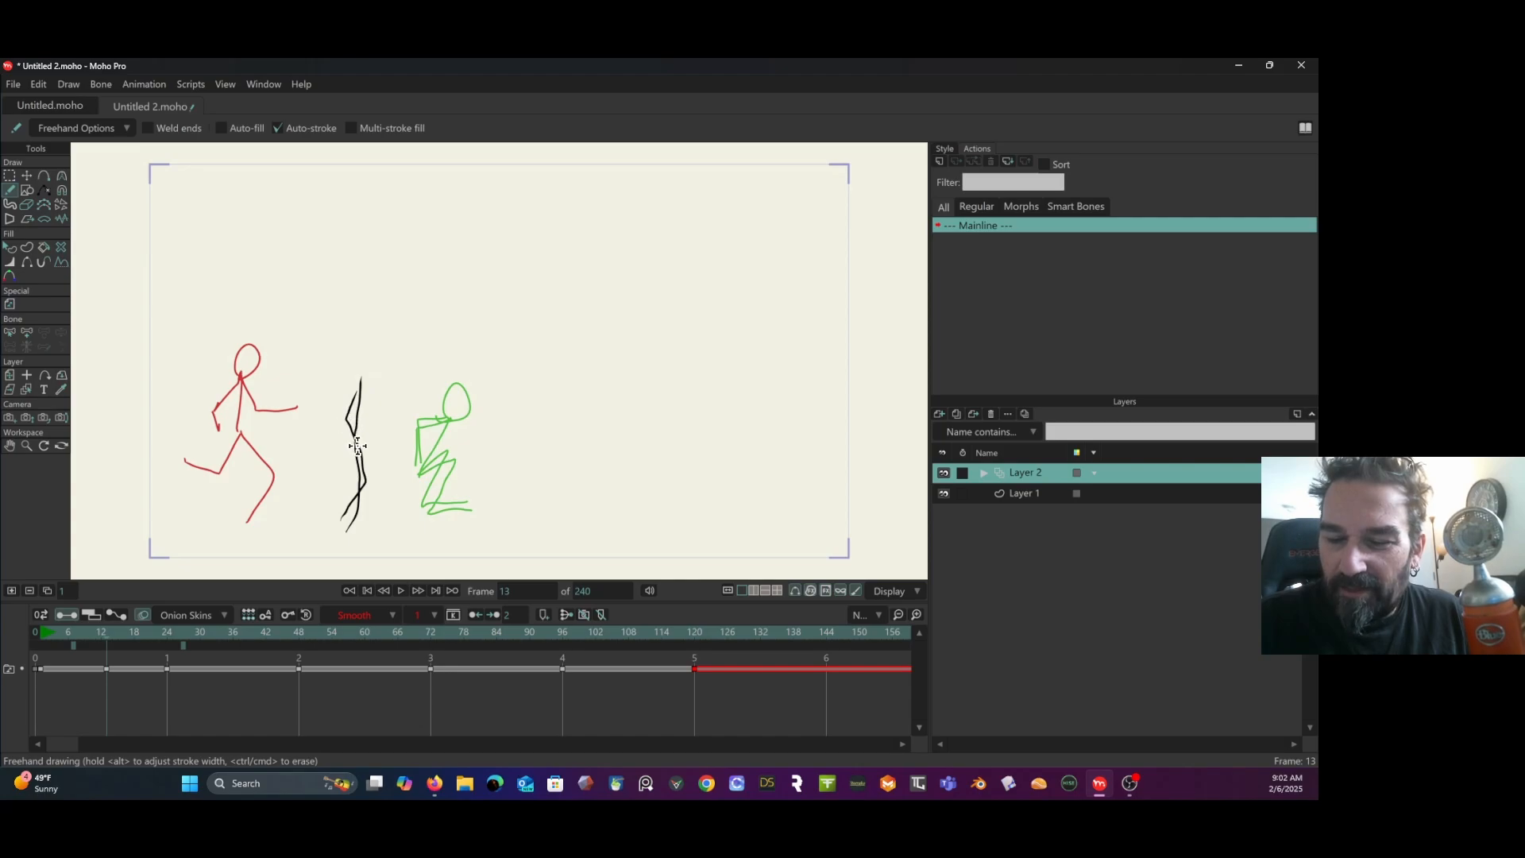
pyautogui.moveTo(361, 383); pyautogui.dragTo(378, 454)
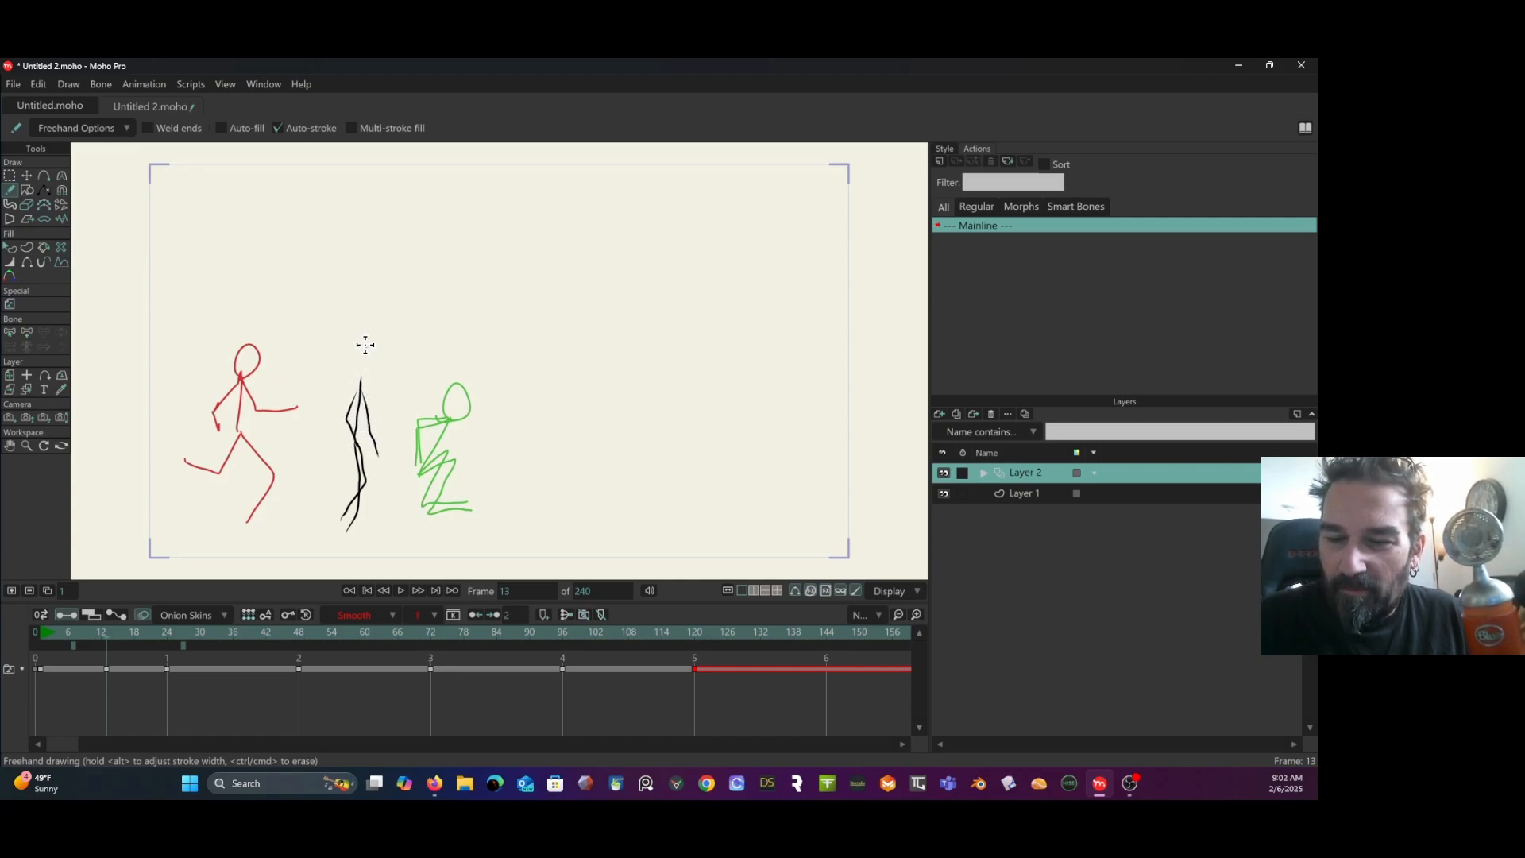
pyautogui.moveTo(365, 345)
pyautogui.mouseDown()
pyautogui.moveTo(356, 375)
pyautogui.moveTo(375, 344)
pyautogui.mouseUp()
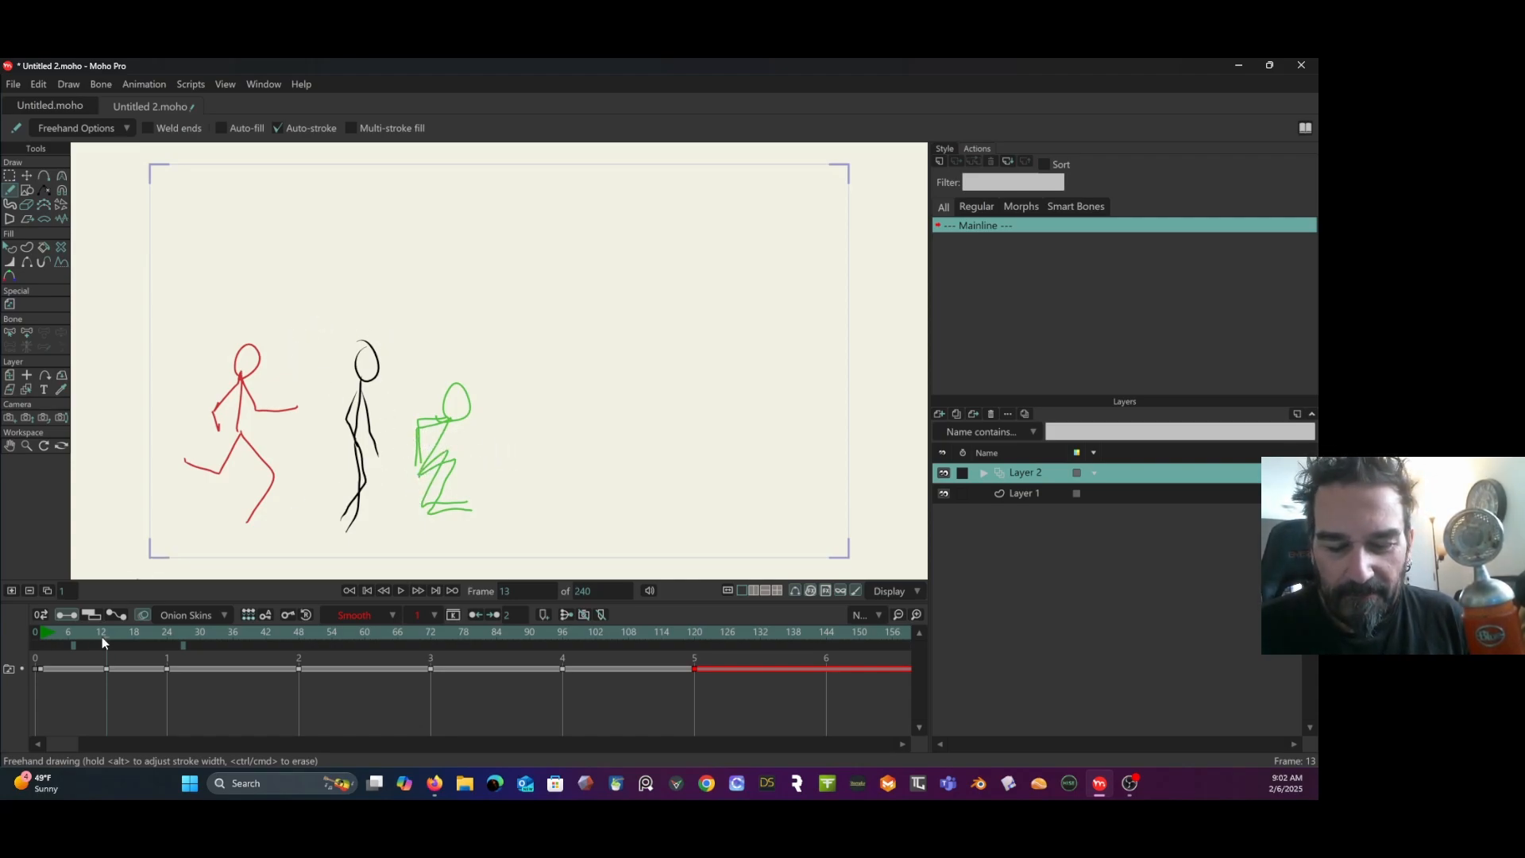
# Go to frame 36, turn onion skins on to show the crouch and airborne poses, and add a blank drawing there.
pyautogui.moveTo(102, 633)
pyautogui.mouseDown()
pyautogui.moveTo(48, 636)
pyautogui.moveTo(304, 621)
pyautogui.moveTo(232, 635)
pyautogui.mouseUp()
pyautogui.click(144, 614)
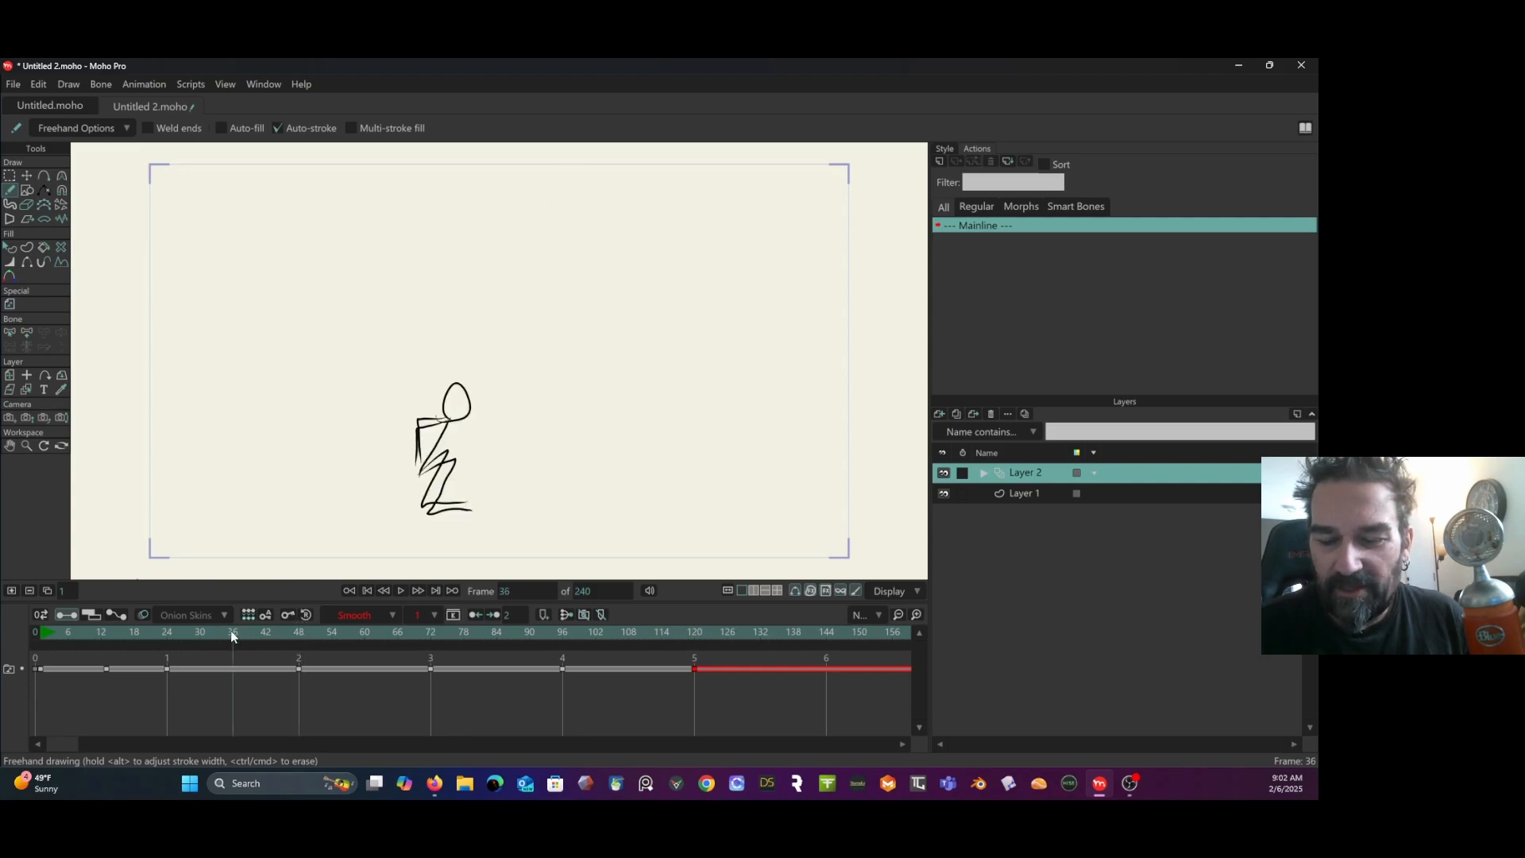
pyautogui.click(144, 614)
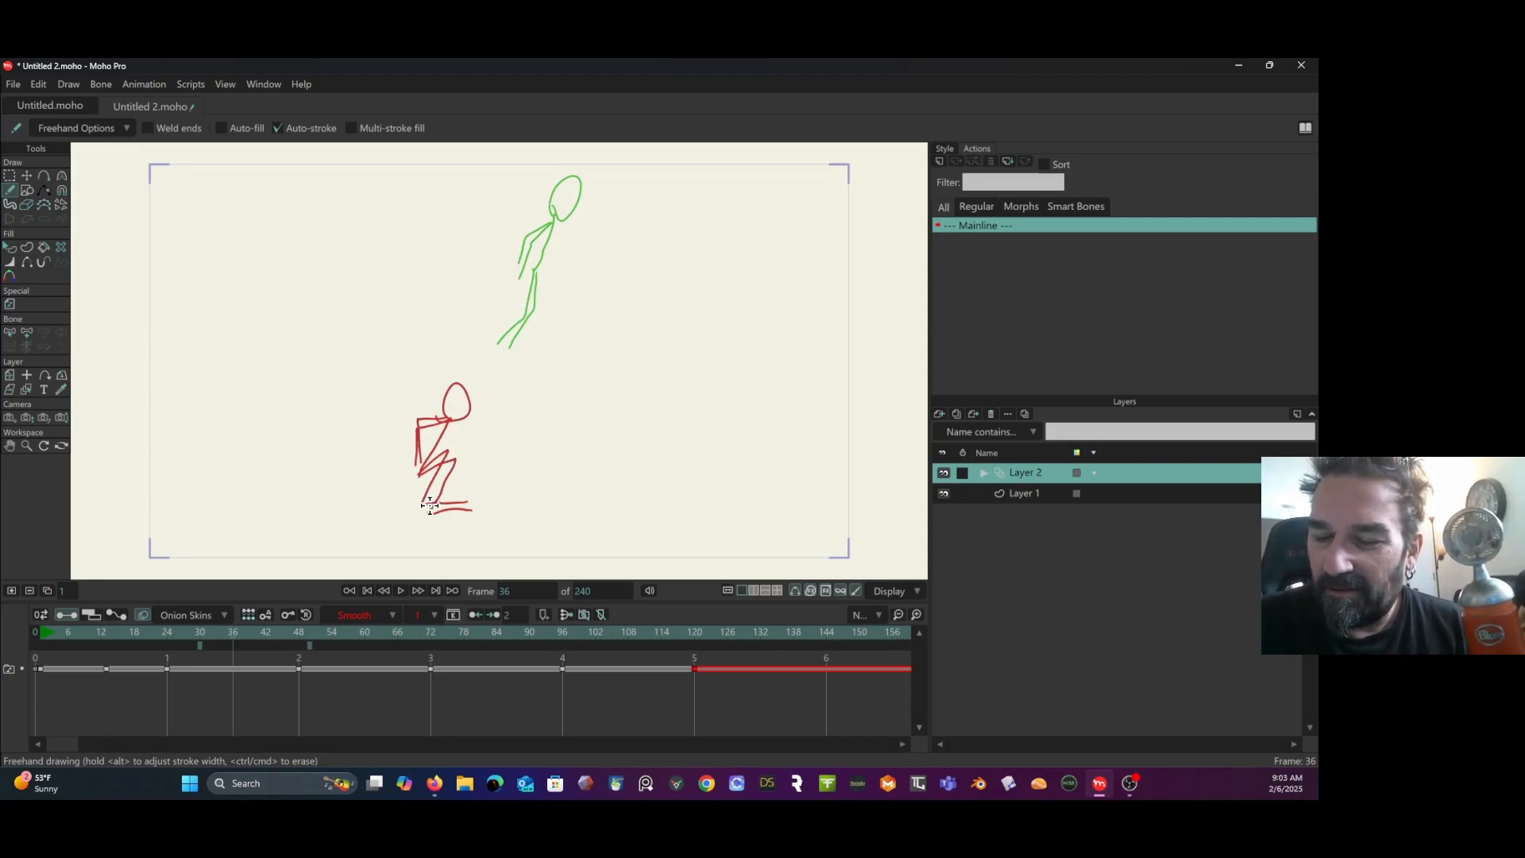
pyautogui.moveTo(431, 510); pyautogui.dragTo(456, 463)
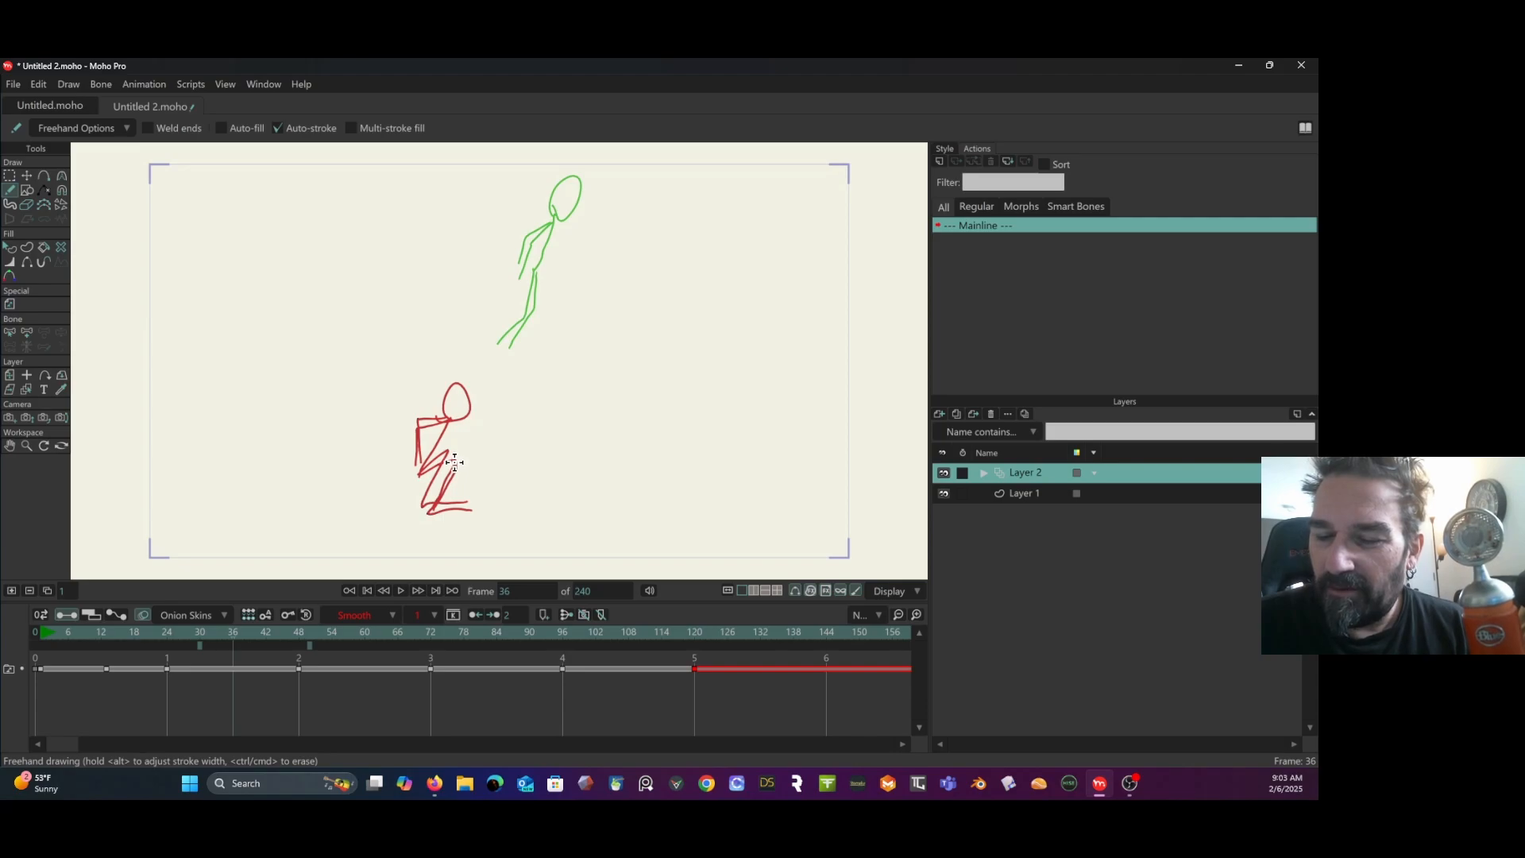
pyautogui.hotkey('ctrl', 'z')
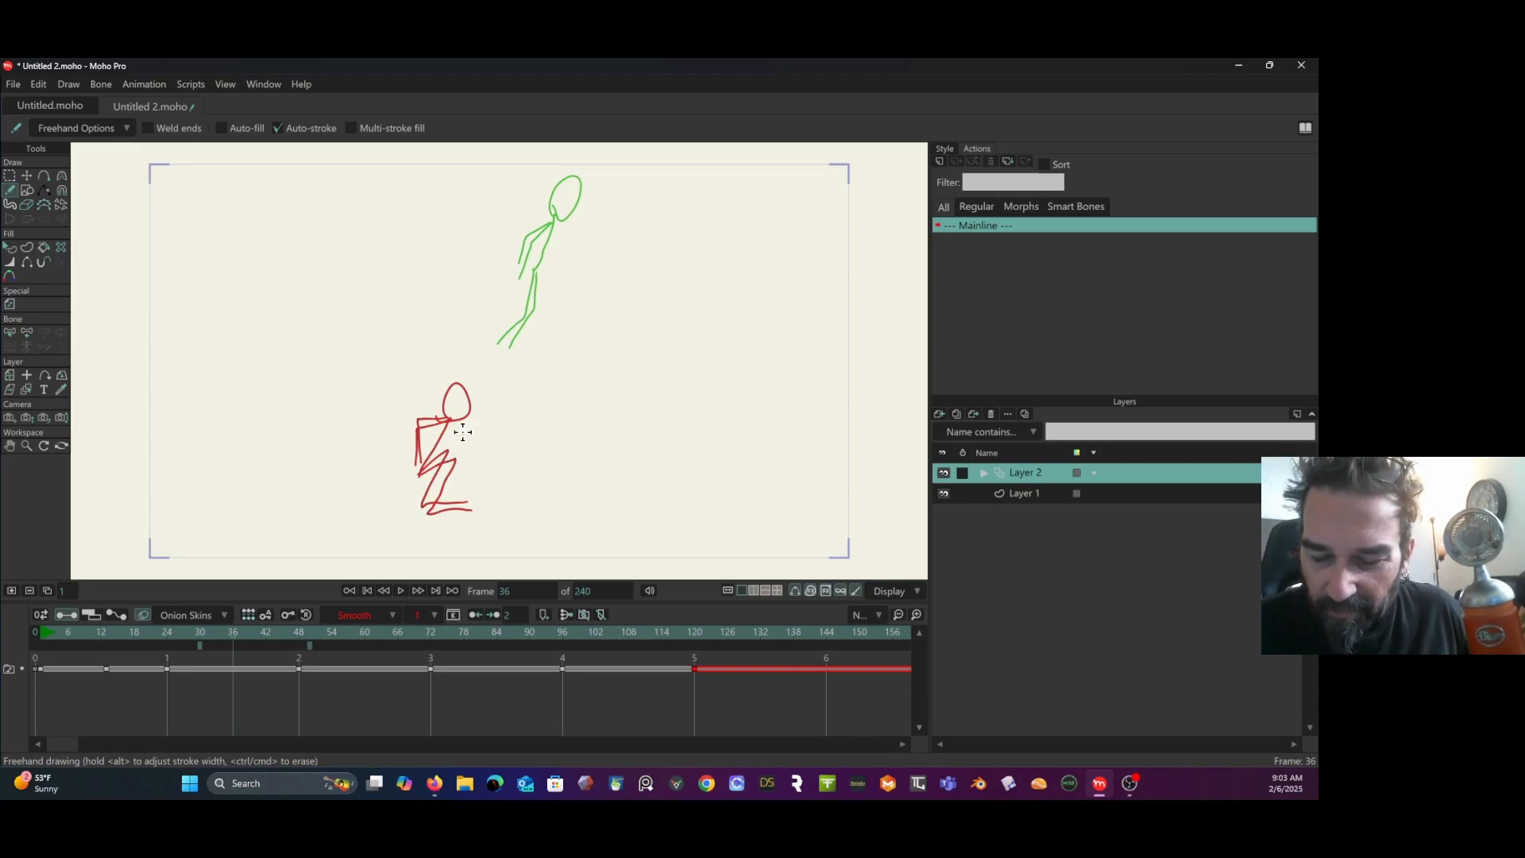
pyautogui.click(14, 594)
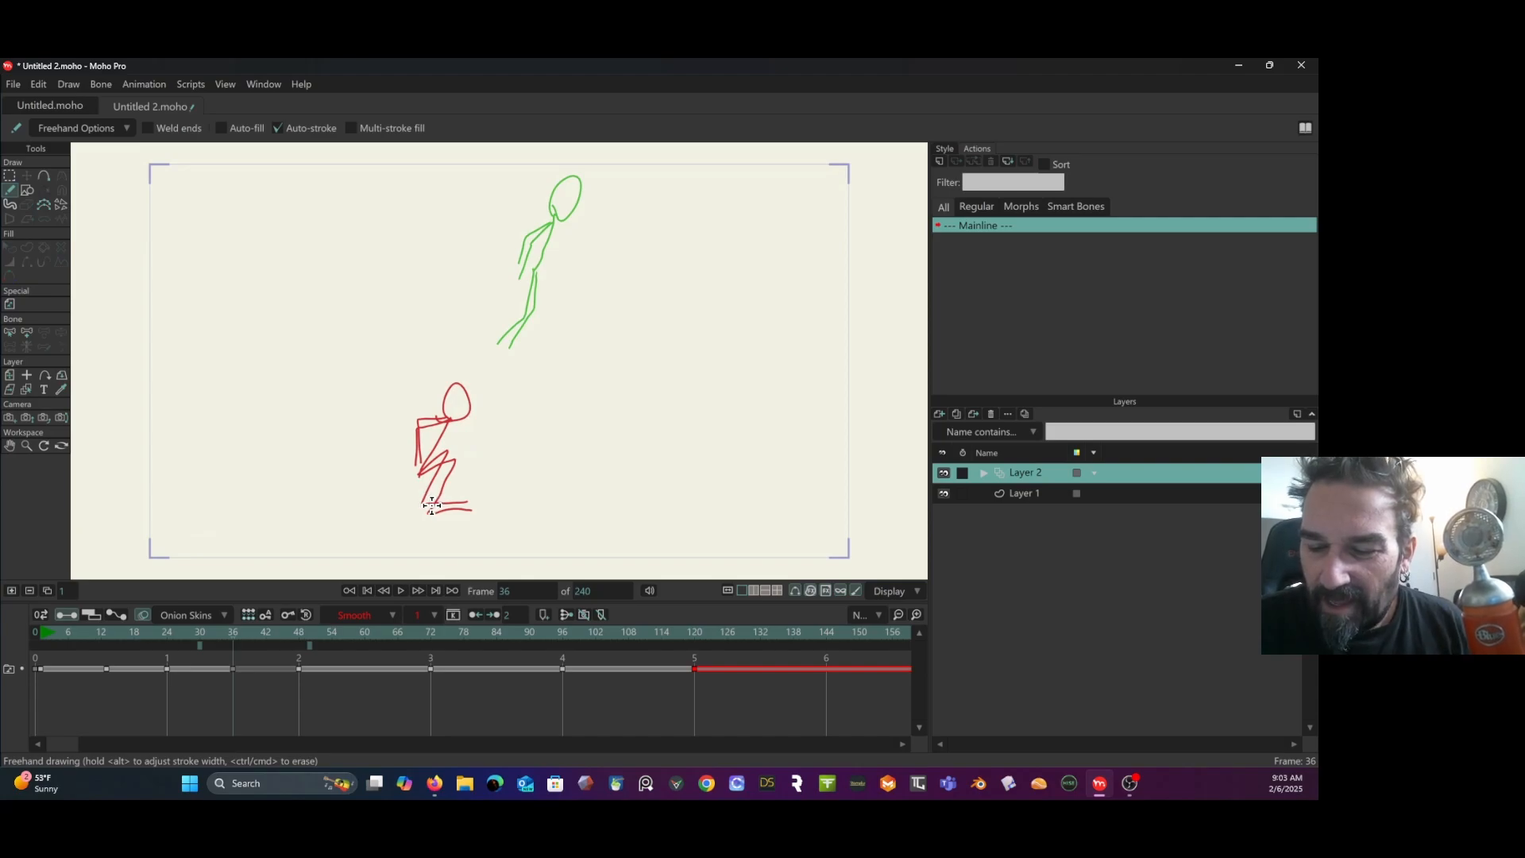
# Draw a stretched, forward-leaning take-off figure at frame 36, feet at the crouch and head toward the airborne pose, and turn onion skins off.
pyautogui.moveTo(435, 500); pyautogui.dragTo(457, 453)
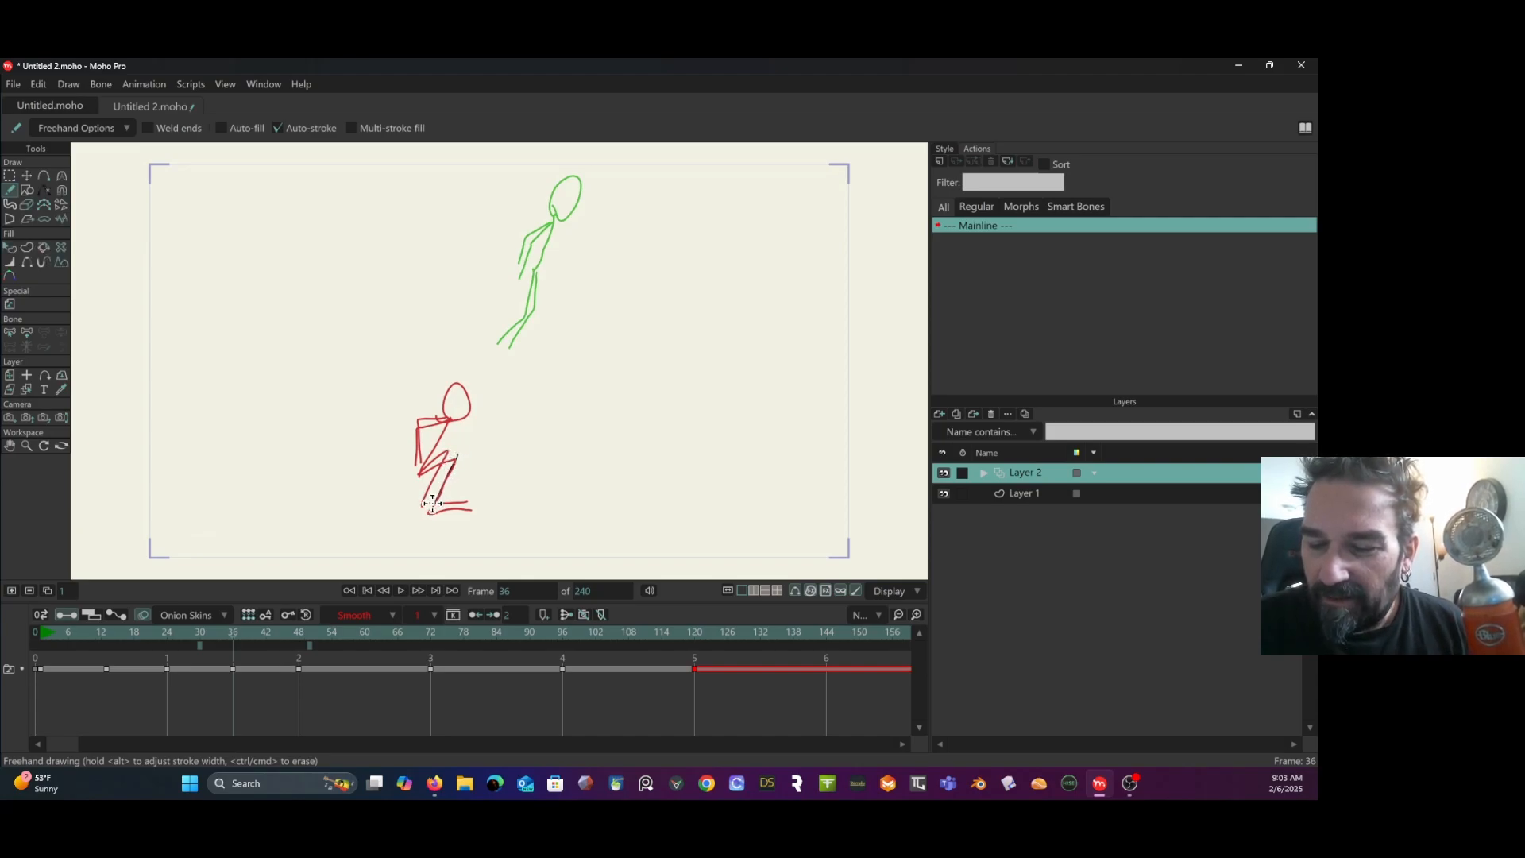
pyautogui.moveTo(433, 509)
pyautogui.mouseDown()
pyautogui.moveTo(468, 512)
pyautogui.moveTo(427, 500)
pyautogui.moveTo(445, 455)
pyautogui.moveTo(452, 497)
pyautogui.mouseUp()
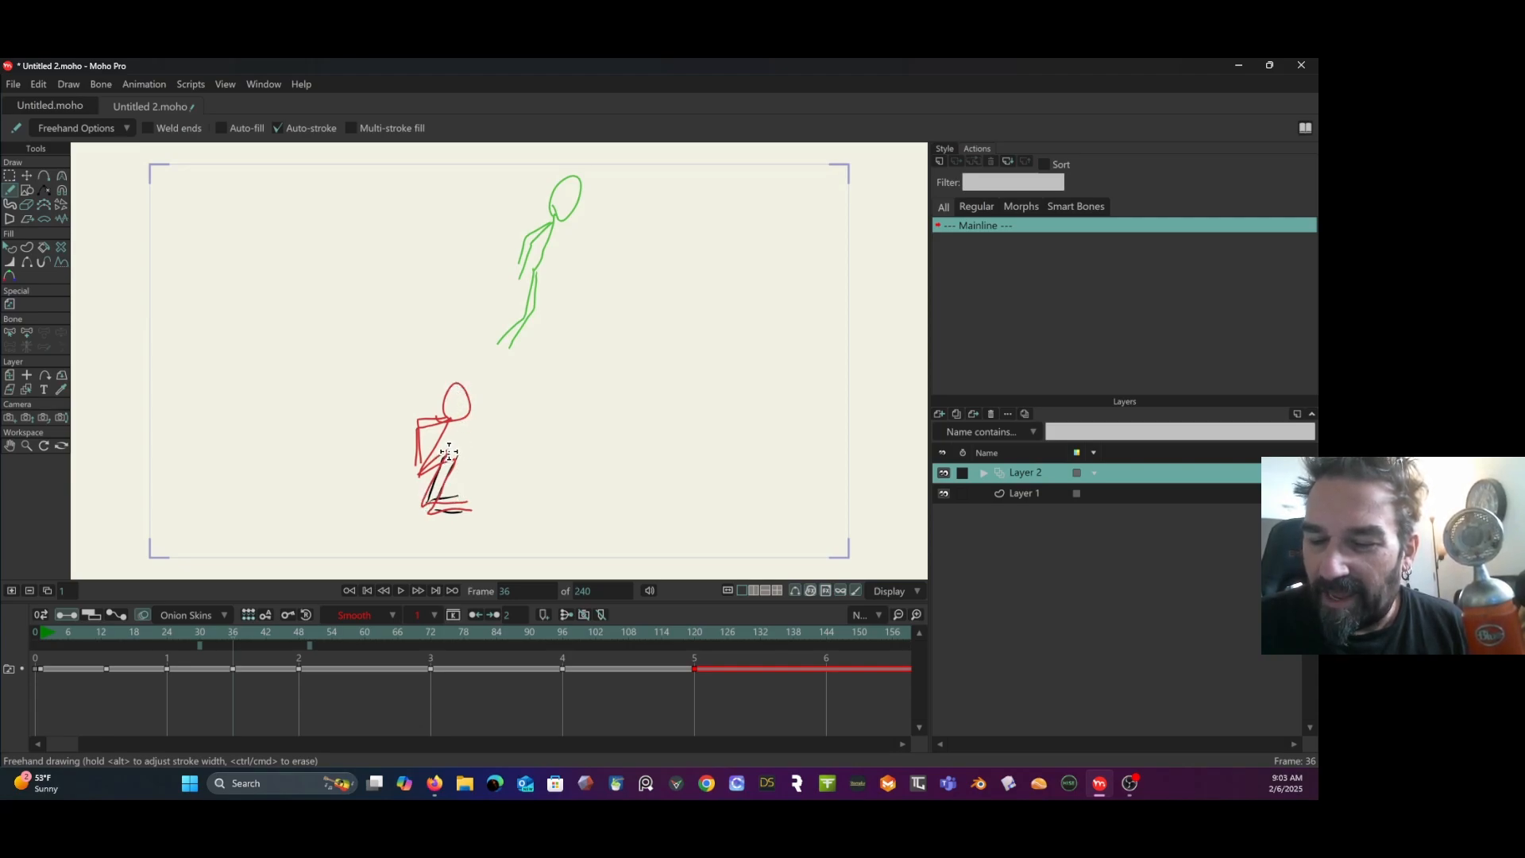
pyautogui.moveTo(451, 459)
pyautogui.mouseDown()
pyautogui.moveTo(494, 337)
pyautogui.moveTo(505, 358)
pyautogui.moveTo(487, 371)
pyautogui.mouseUp()
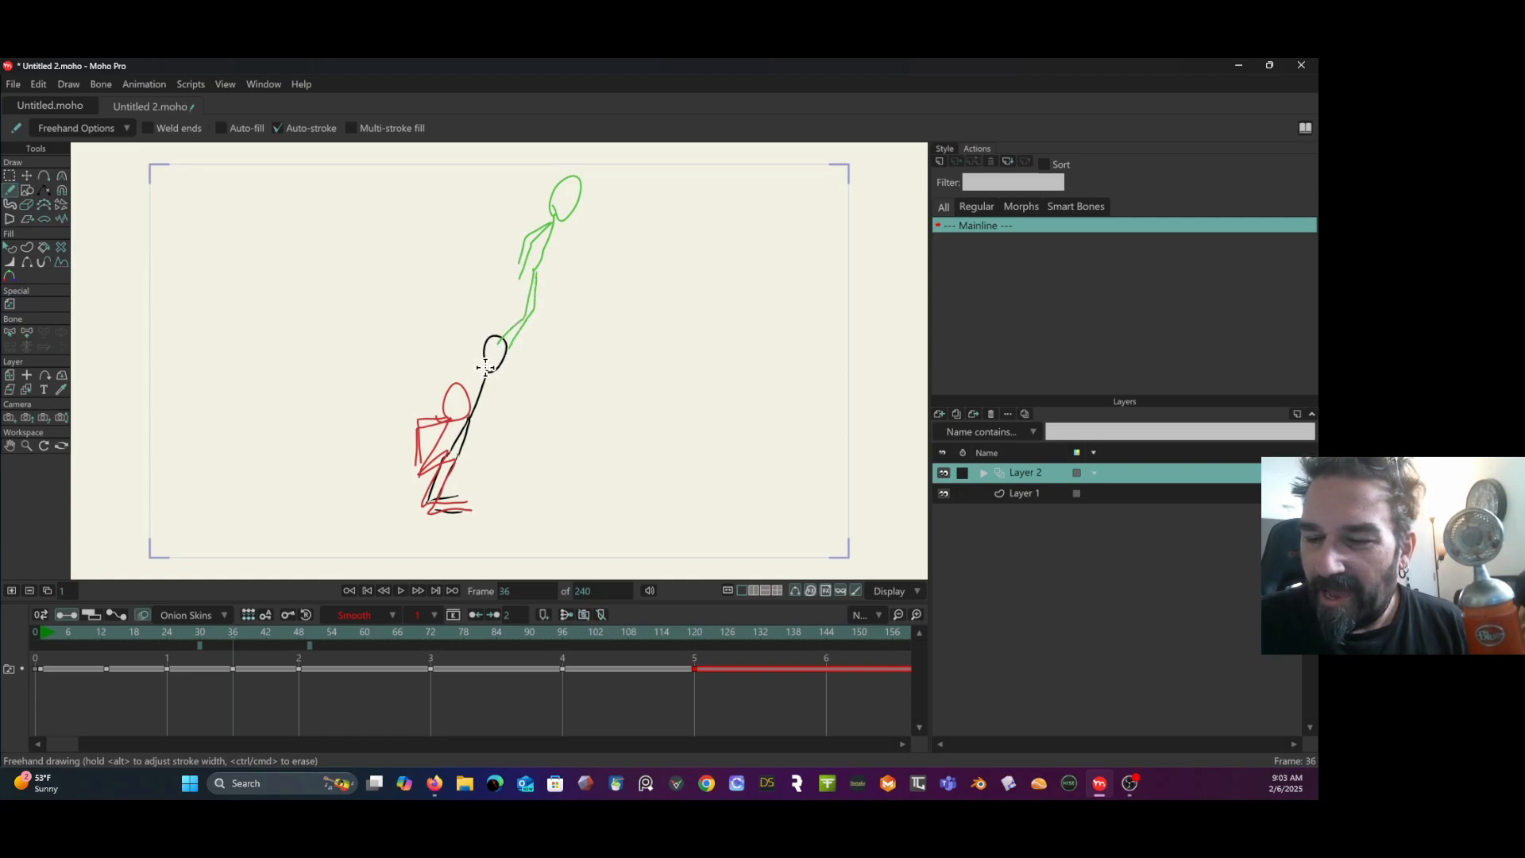
pyautogui.moveTo(485, 369); pyautogui.dragTo(454, 429)
pyautogui.moveTo(486, 373); pyautogui.dragTo(454, 417)
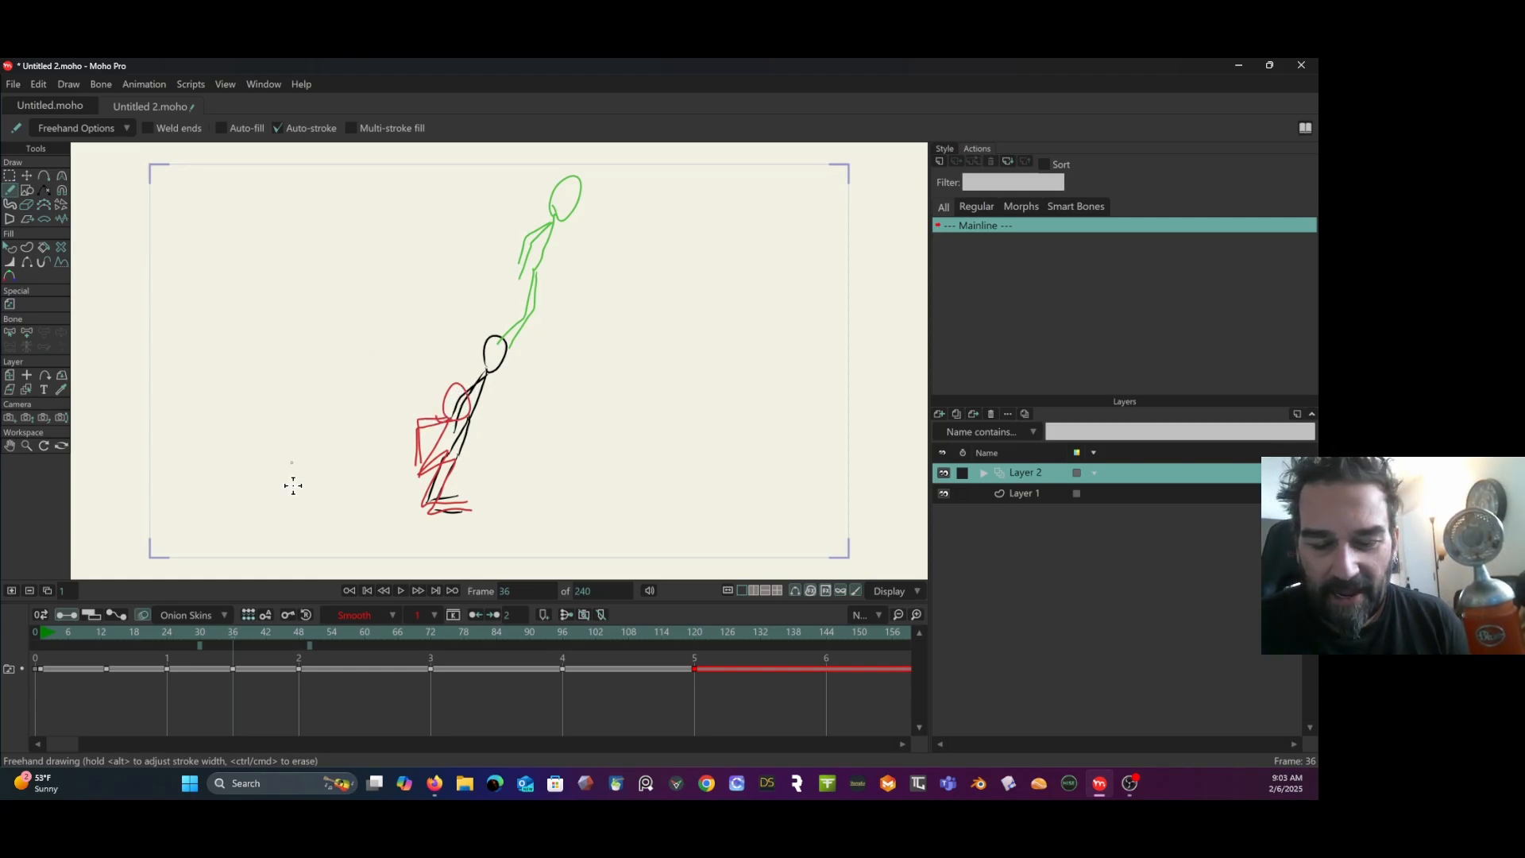
pyautogui.click(143, 615)
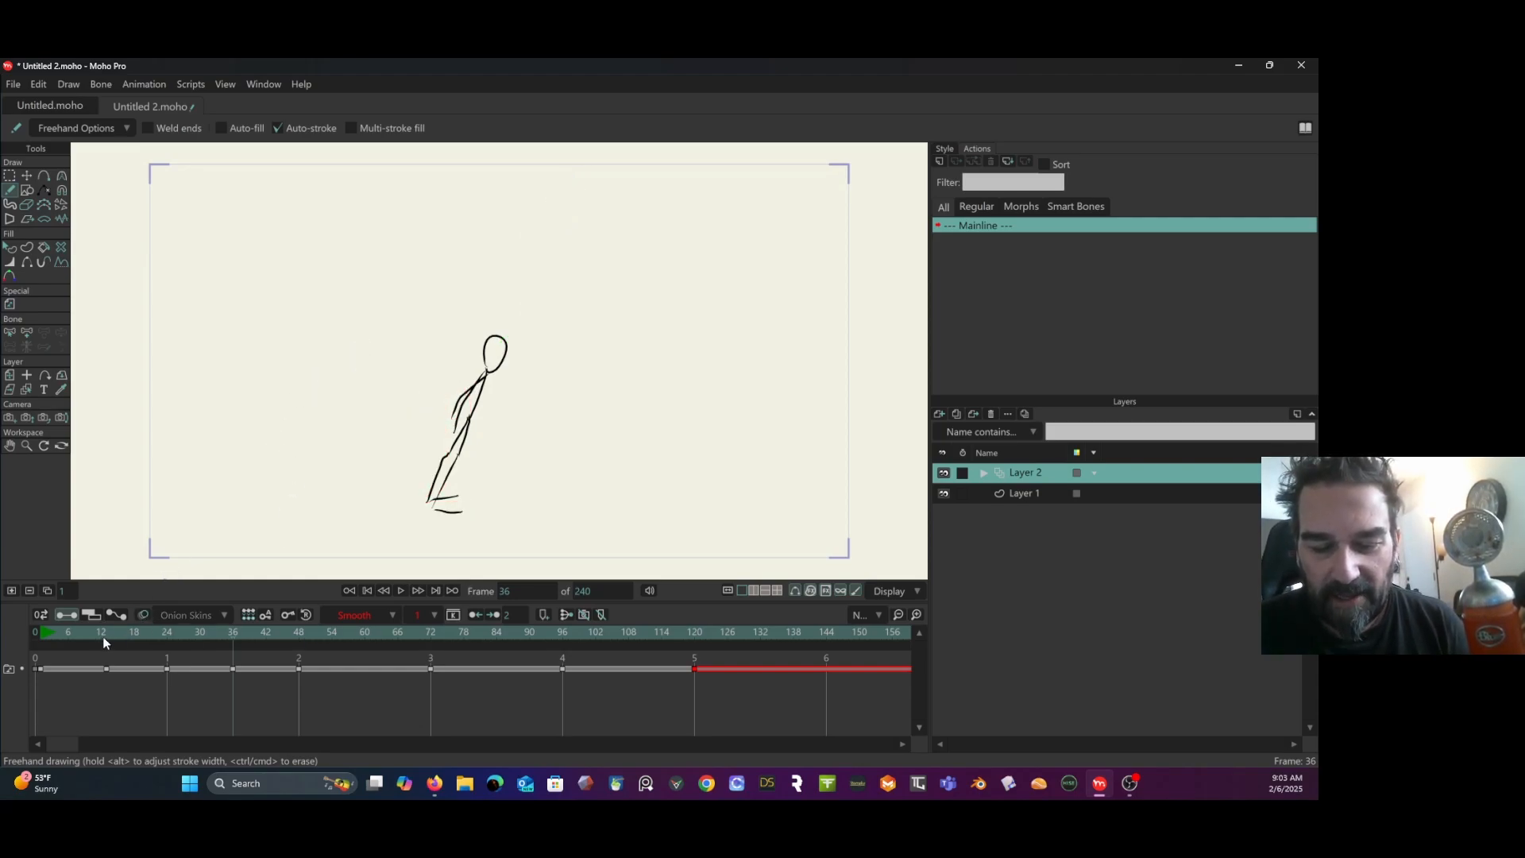
# Add a blank drawing at frame 84 and draw an upright landing figure using onion skins of the airborne pose and the landing crouch.
pyautogui.moveTo(102, 633); pyautogui.dragTo(497, 640)
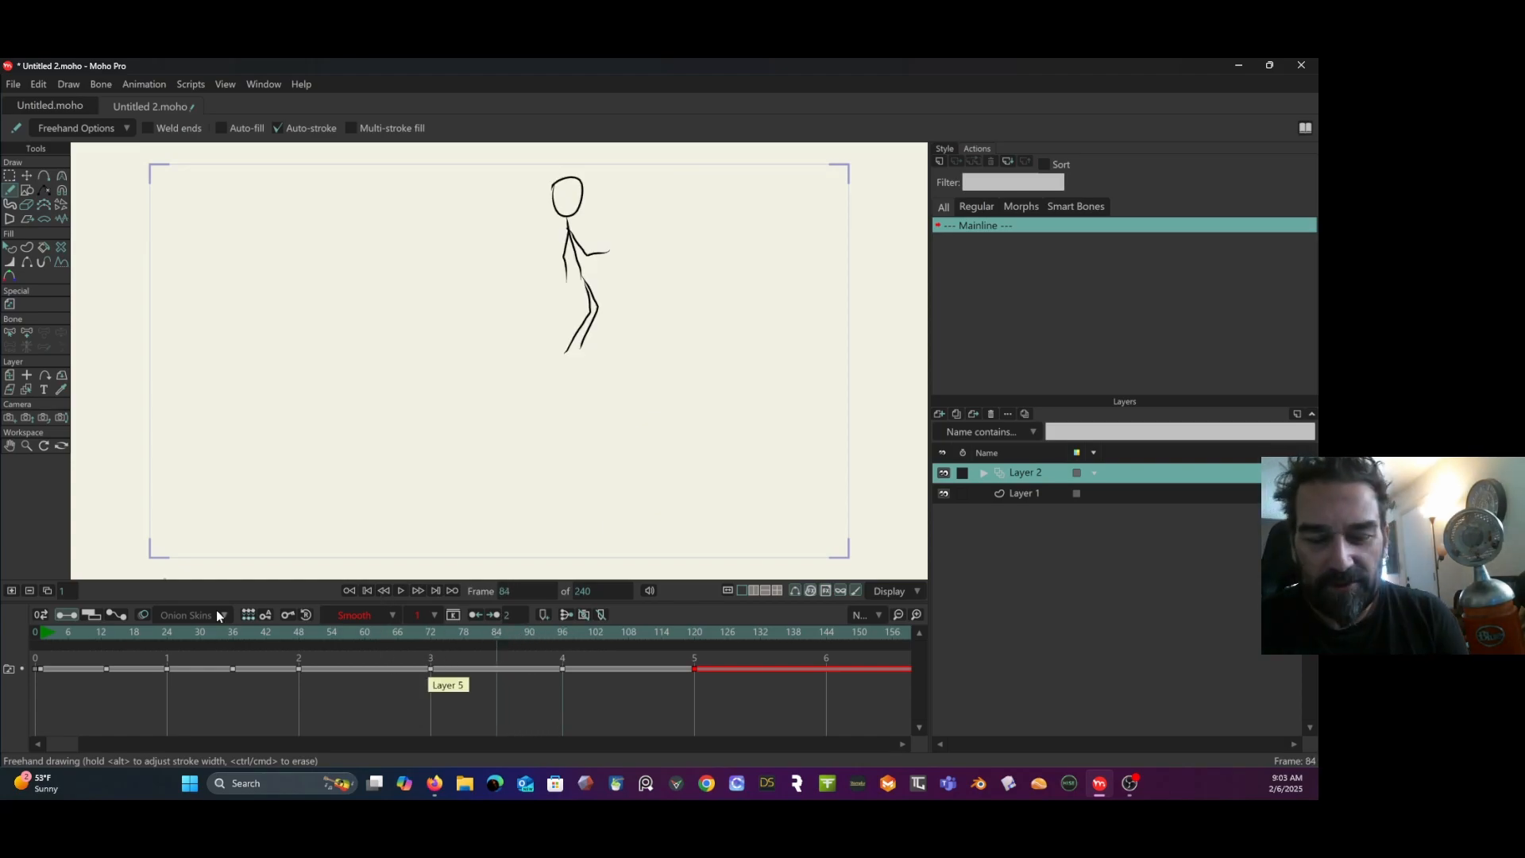
pyautogui.click(11, 591)
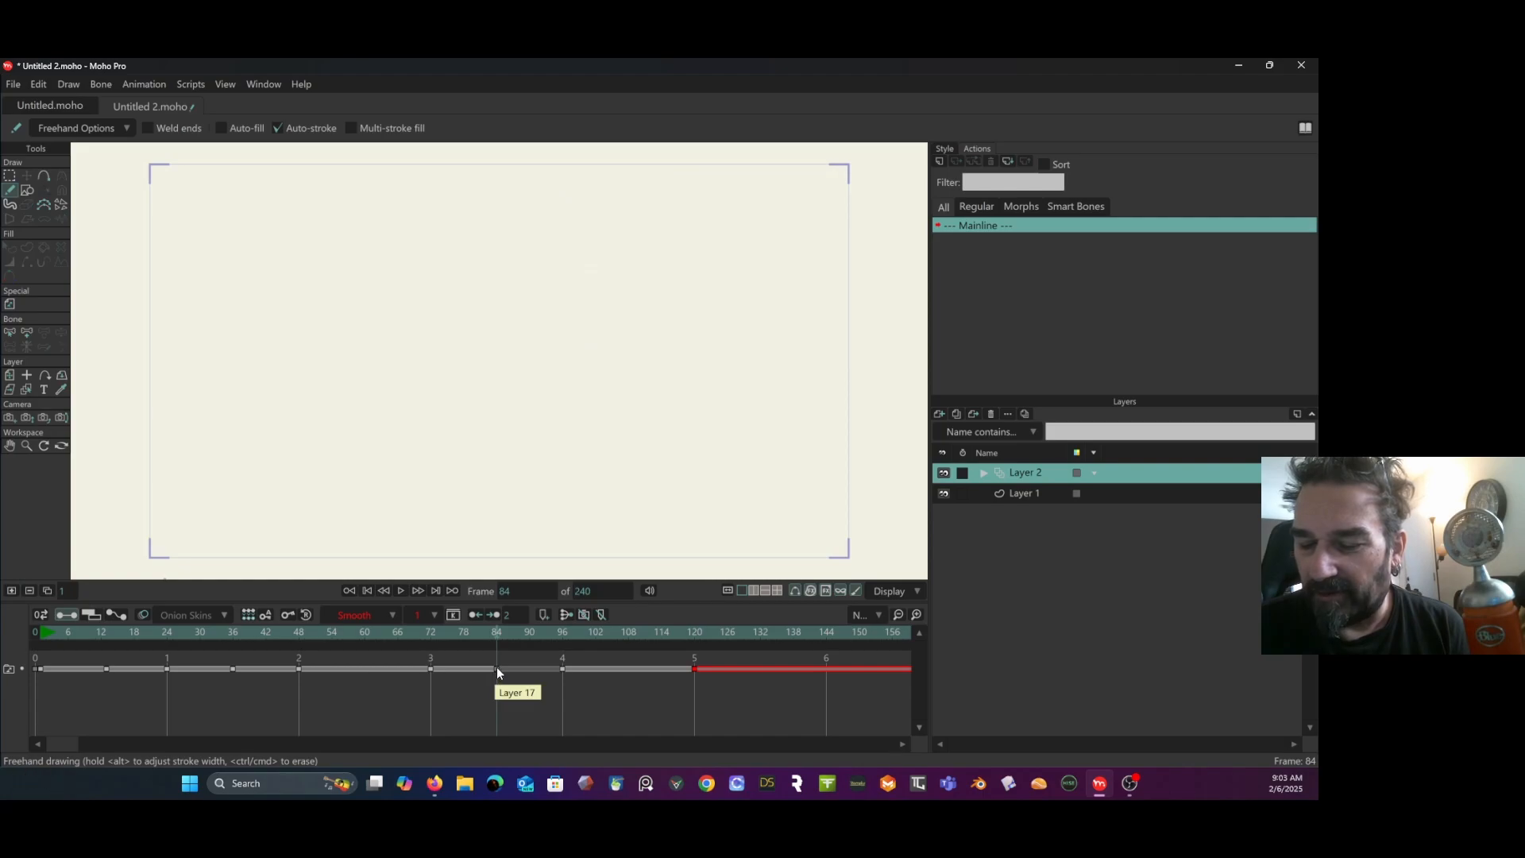
pyautogui.click(143, 616)
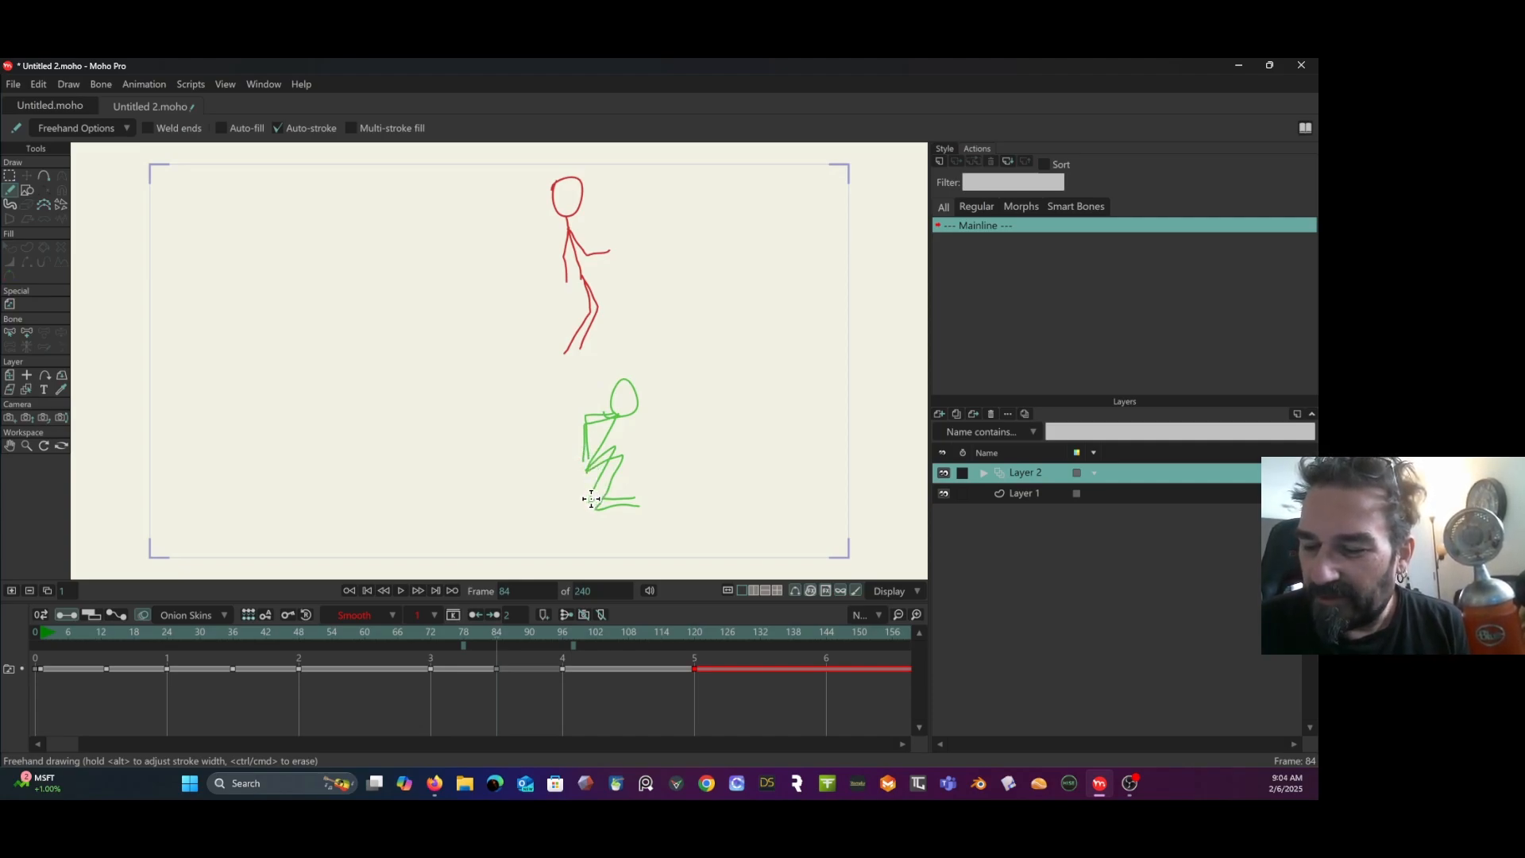
pyautogui.moveTo(596, 499)
pyautogui.mouseDown()
pyautogui.moveTo(627, 509)
pyautogui.moveTo(597, 505)
pyautogui.moveTo(602, 446)
pyautogui.moveTo(589, 500)
pyautogui.moveTo(599, 321)
pyautogui.moveTo(592, 349)
pyautogui.moveTo(617, 337)
pyautogui.moveTo(591, 326)
pyautogui.moveTo(603, 348)
pyautogui.moveTo(584, 393)
pyautogui.mouseUp()
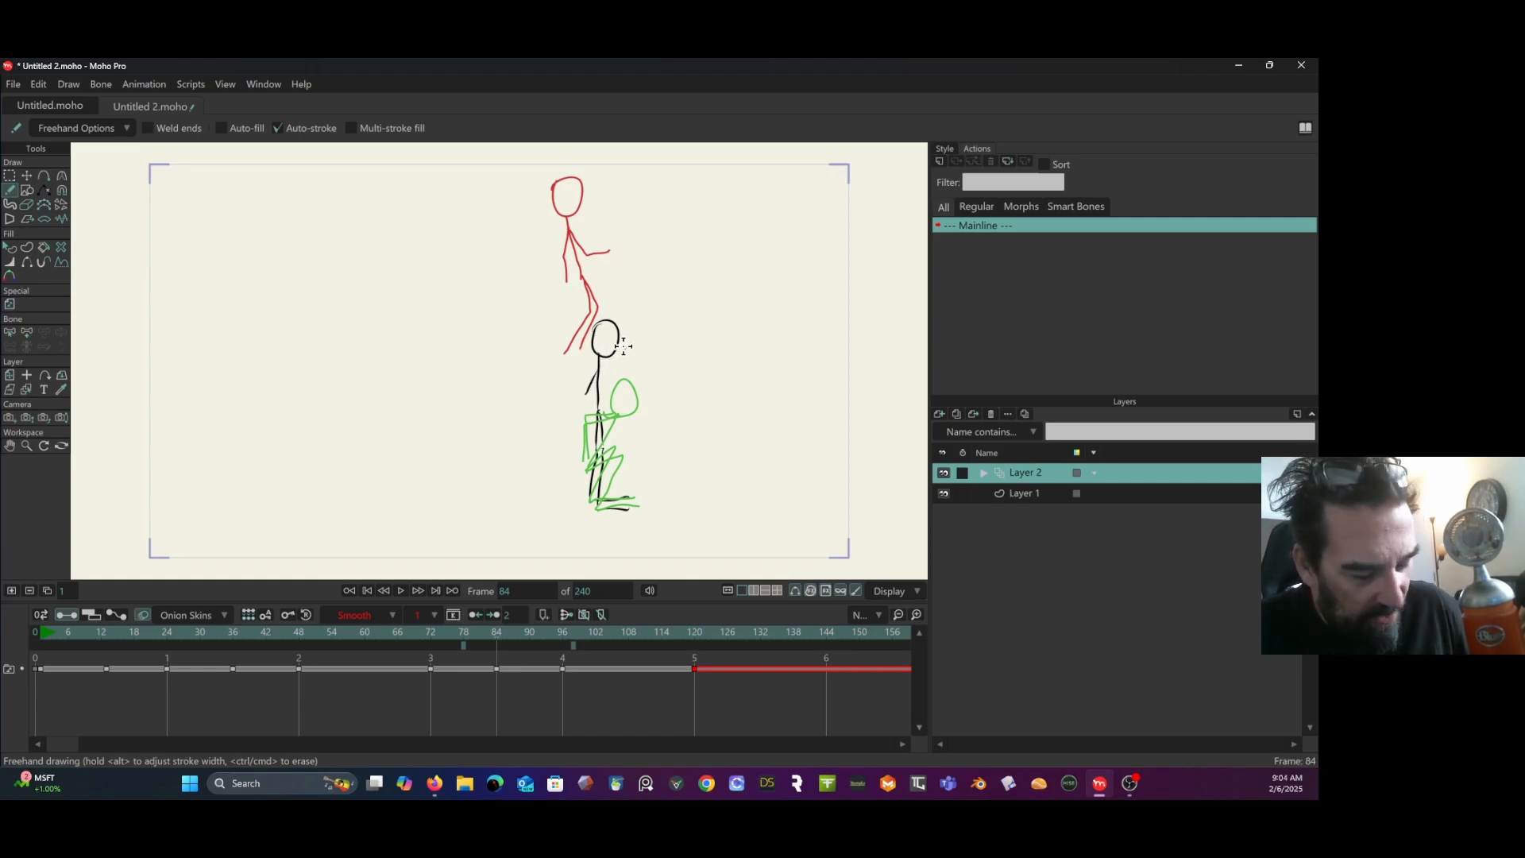
pyautogui.hotkey('ctrl', 'z')
pyautogui.moveTo(598, 367)
pyautogui.mouseDown()
pyautogui.moveTo(573, 407)
pyautogui.moveTo(603, 371)
pyautogui.moveTo(625, 389)
pyautogui.moveTo(599, 368)
pyautogui.moveTo(596, 393)
pyautogui.moveTo(641, 394)
pyautogui.mouseUp()
pyautogui.hotkey('ctrl', 'z')
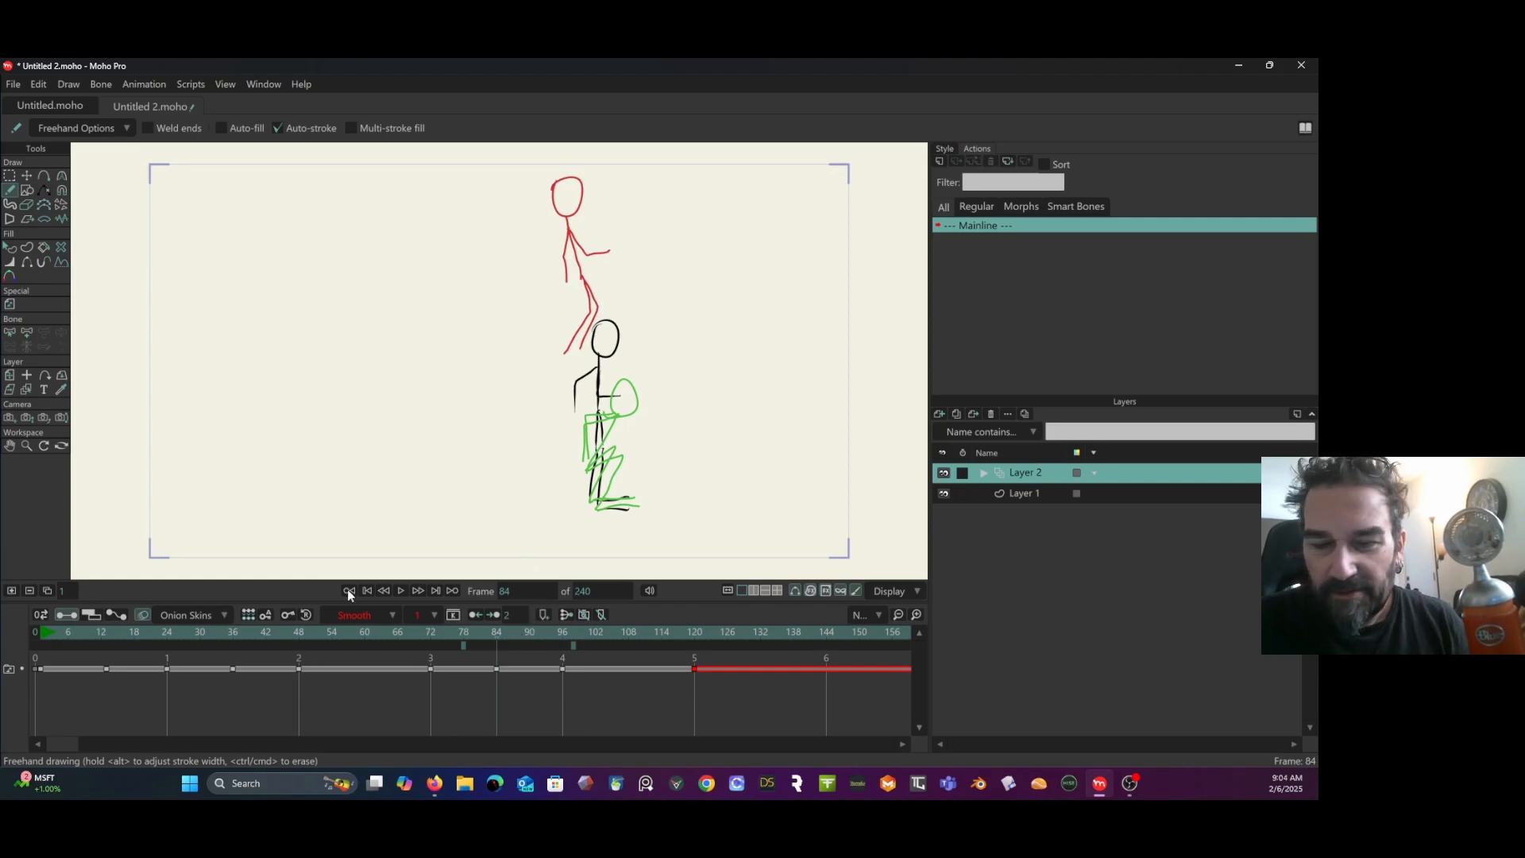
pyautogui.click(143, 615)
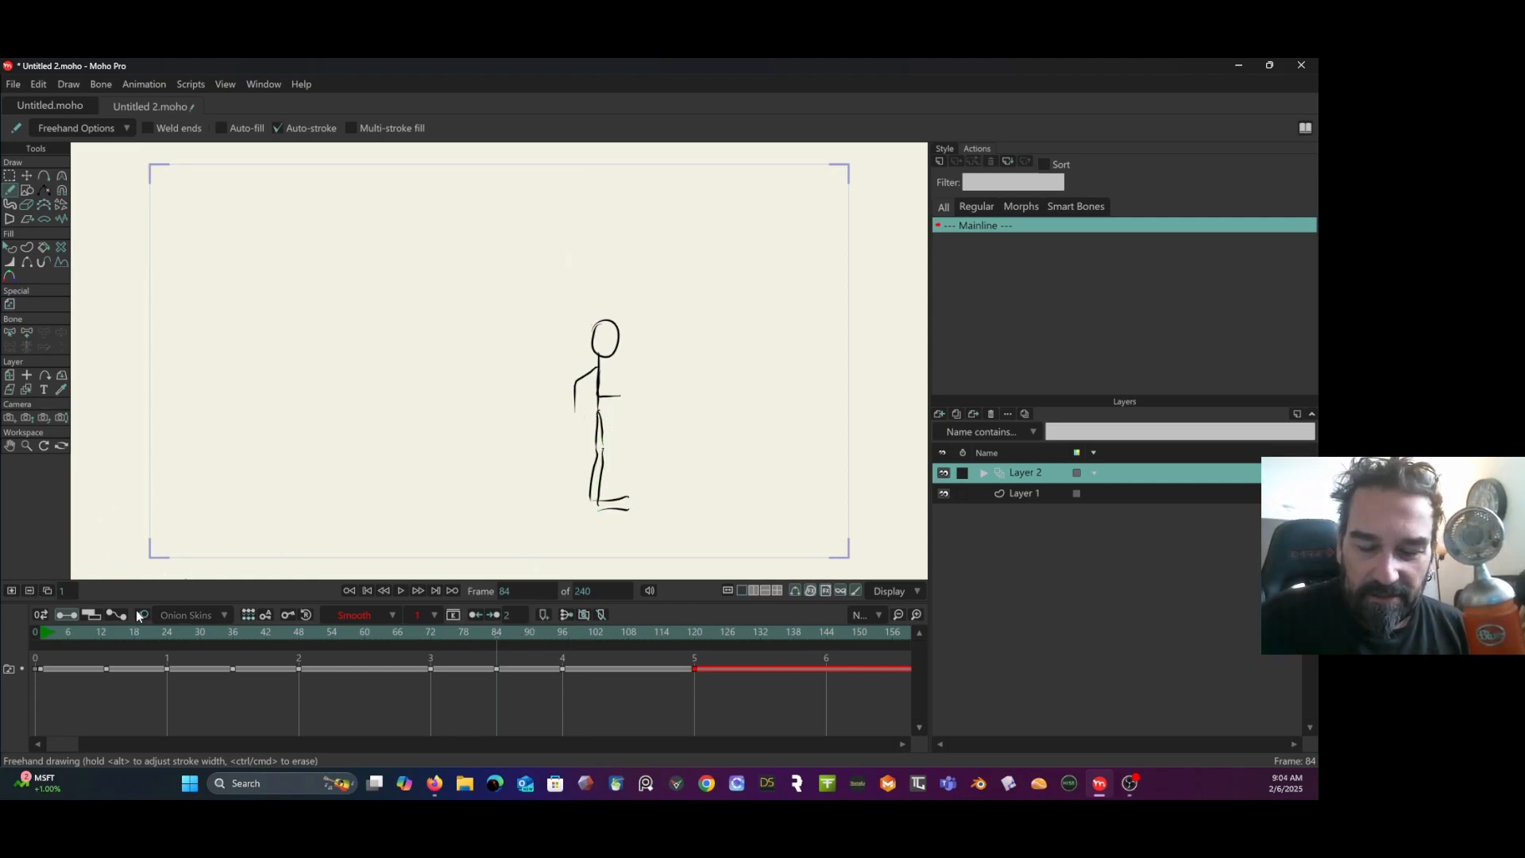
# Copy the upright figure drawing from frame 13 and paste it into a new drawing at frame 107.
pyautogui.moveTo(488, 629)
pyautogui.mouseDown()
pyautogui.moveTo(382, 627)
pyautogui.moveTo(702, 639)
pyautogui.moveTo(637, 640)
pyautogui.moveTo(629, 626)
pyautogui.mouseUp()
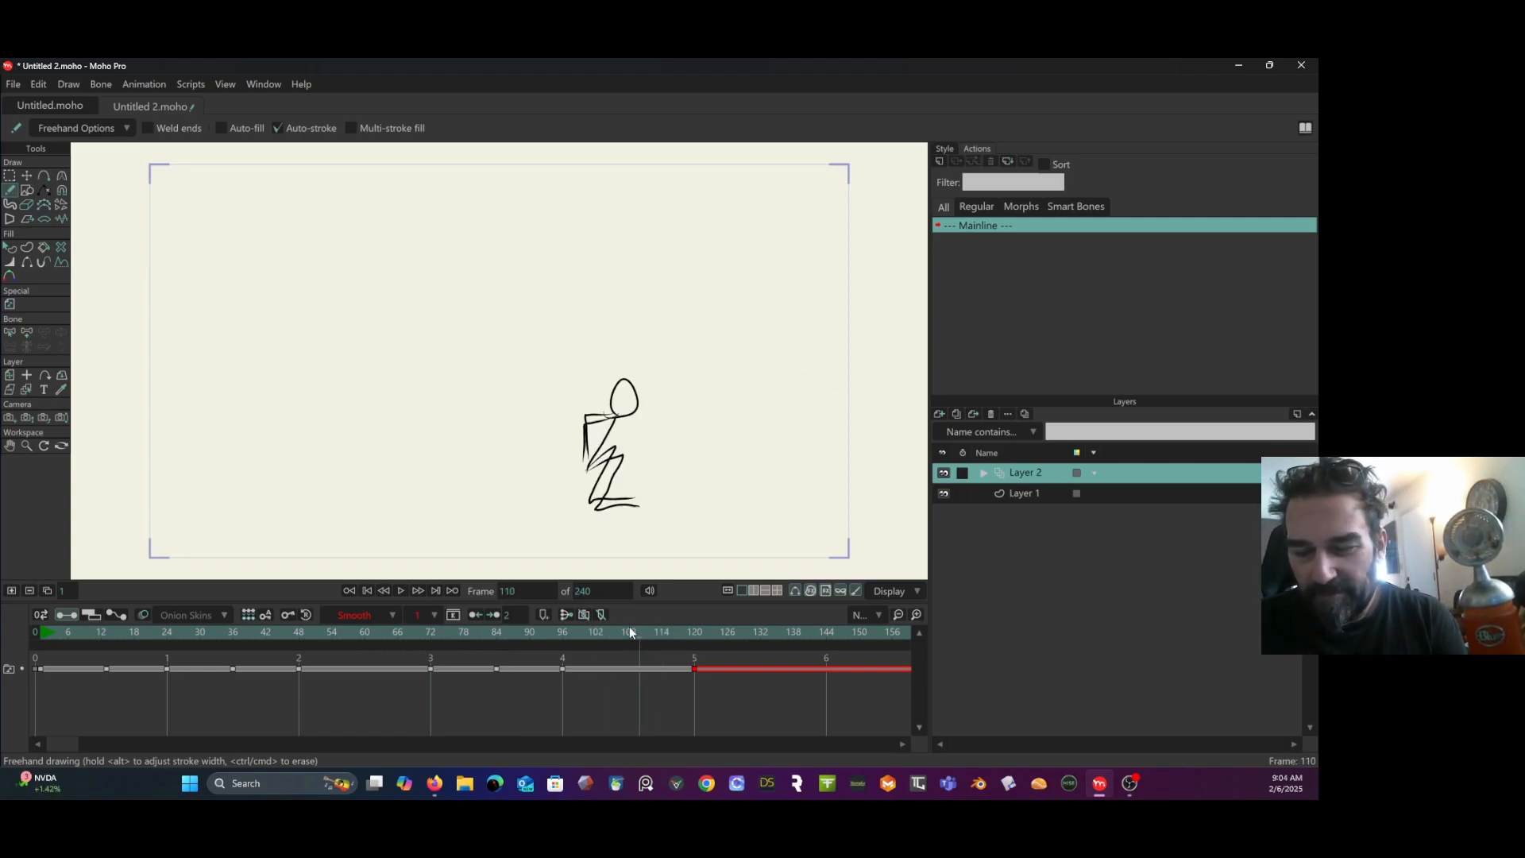
pyautogui.click(106, 630)
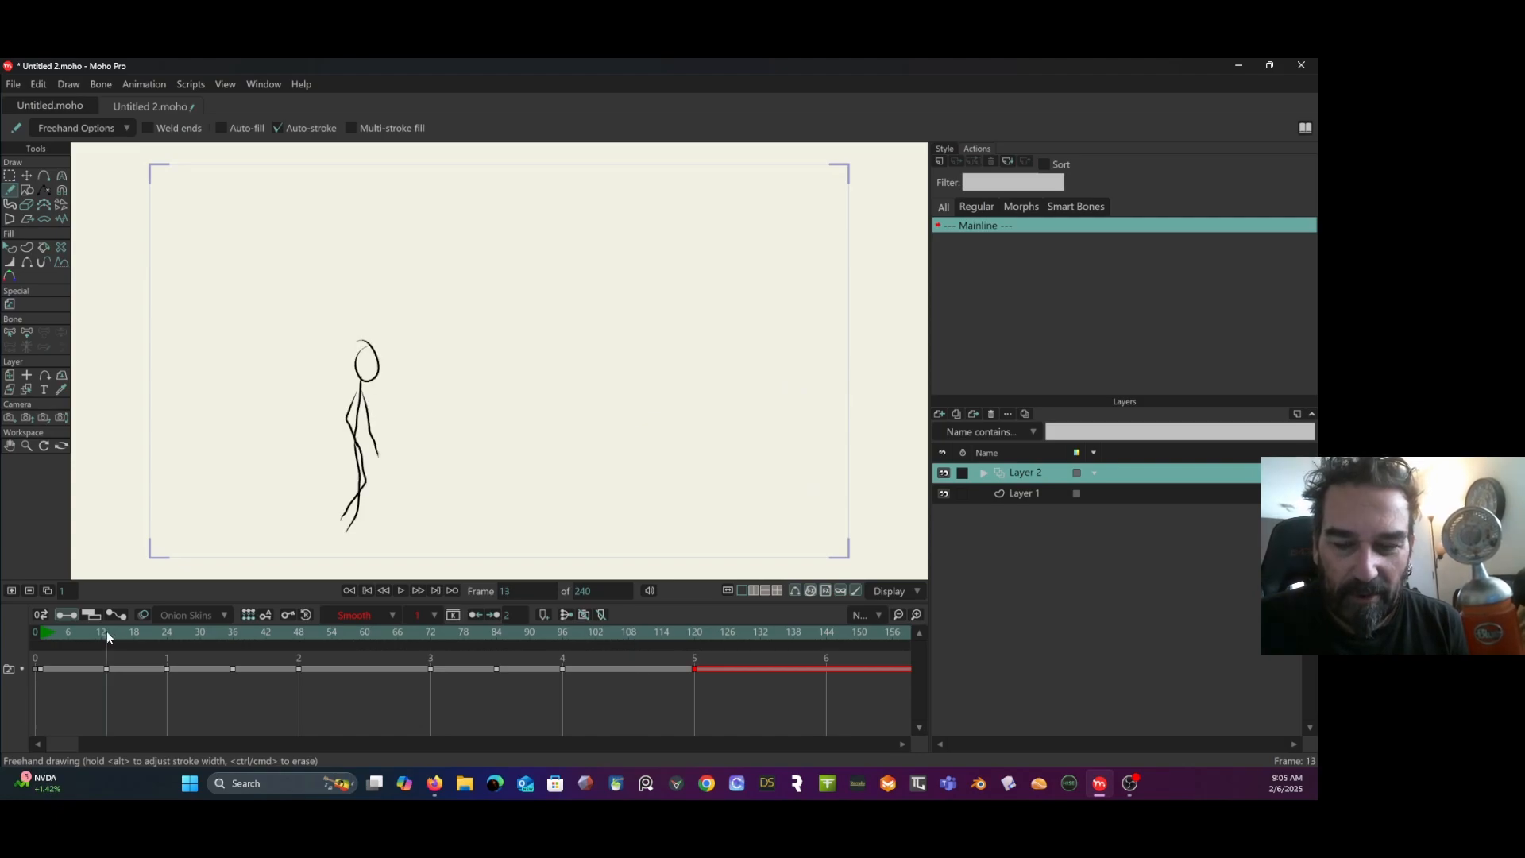
pyautogui.click(110, 669)
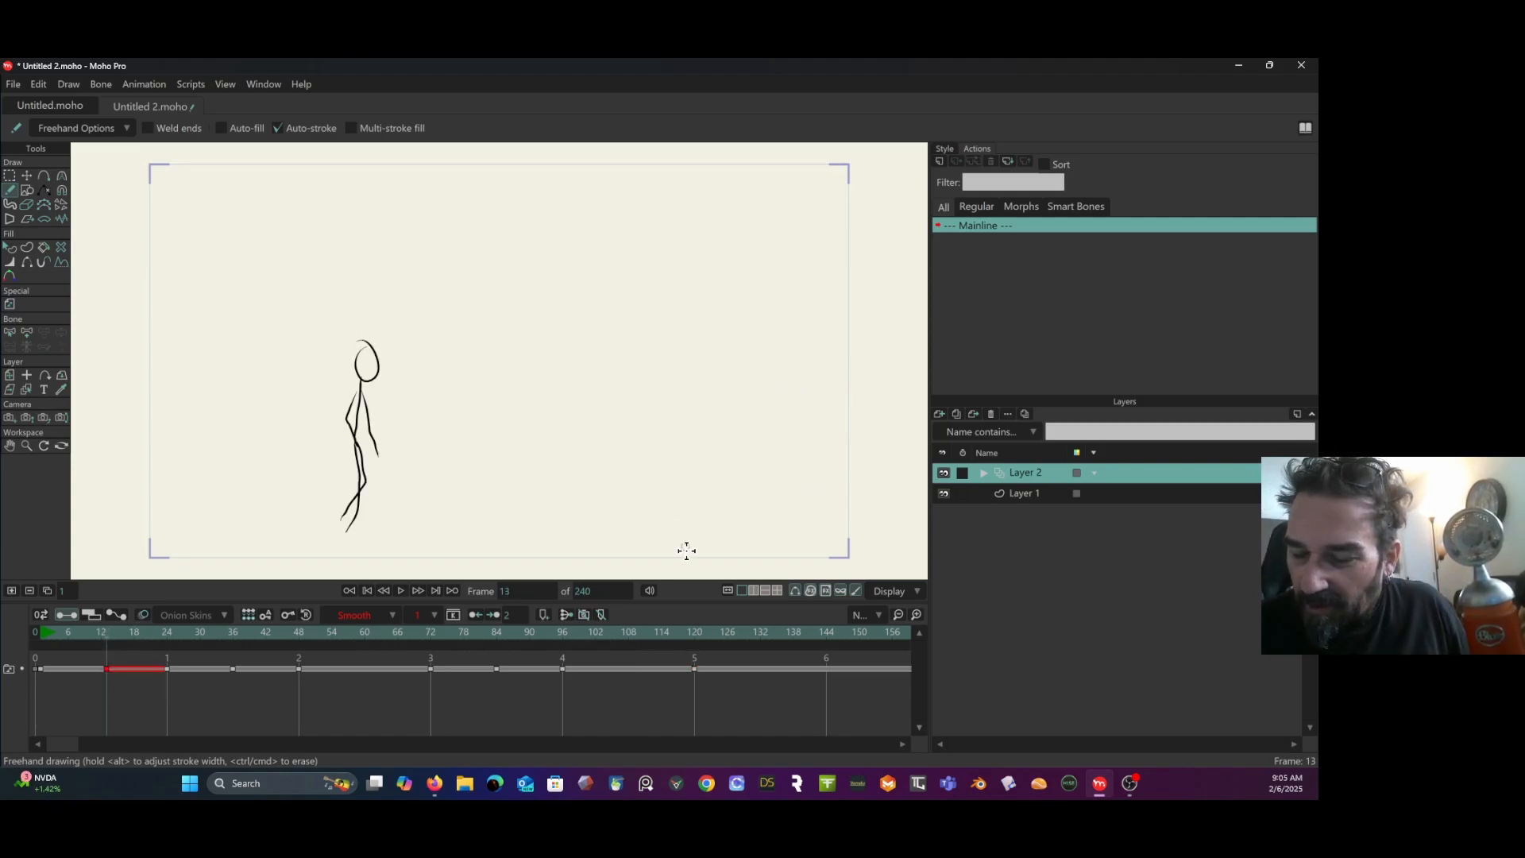
pyautogui.moveTo(627, 630)
pyautogui.mouseDown()
pyautogui.moveTo(751, 623)
pyautogui.moveTo(623, 628)
pyautogui.mouseUp()
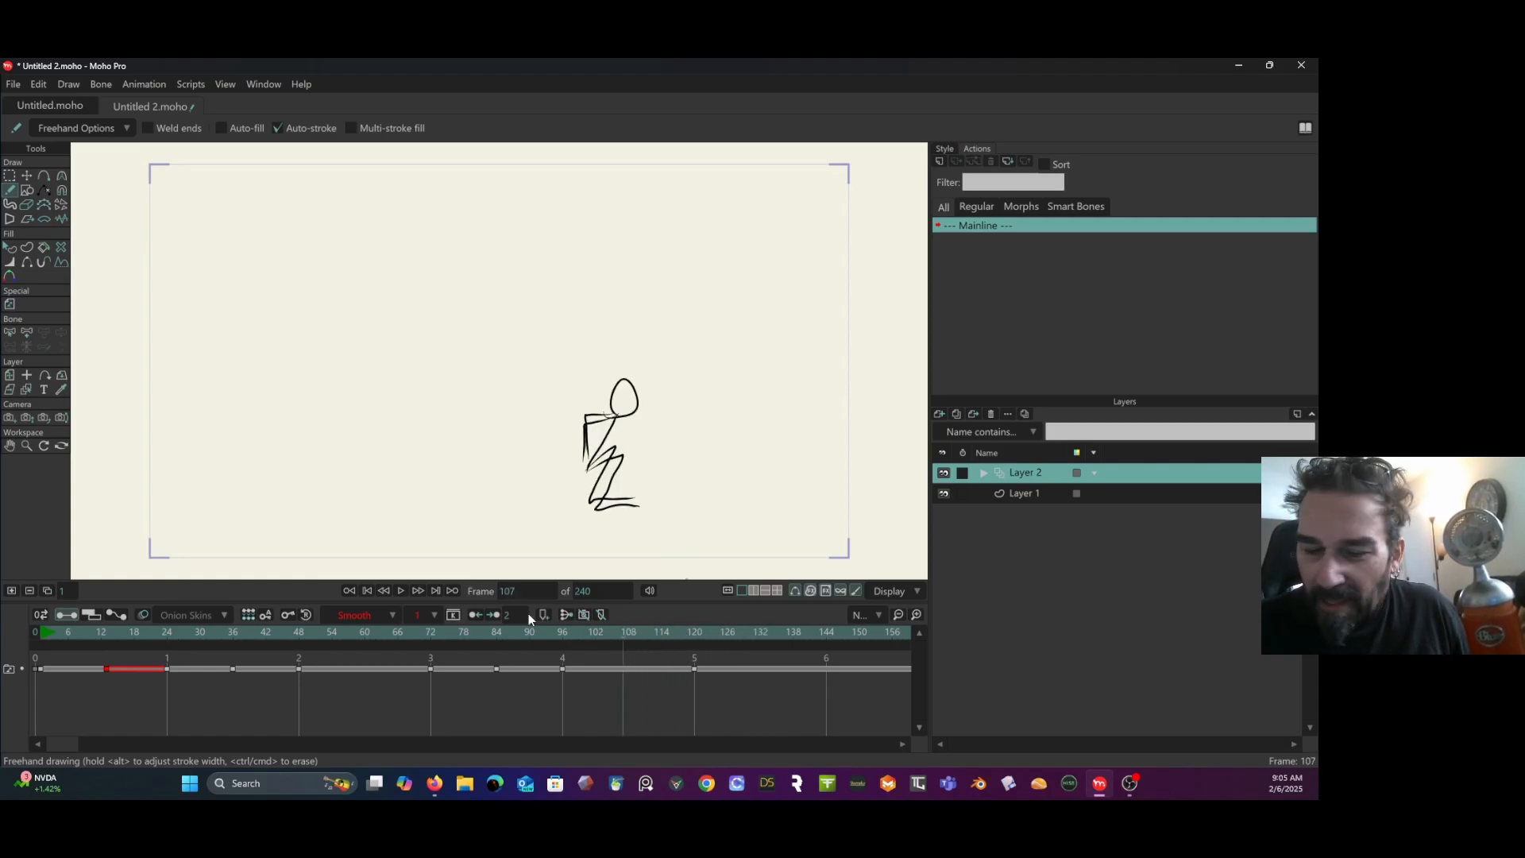
pyautogui.click(12, 591)
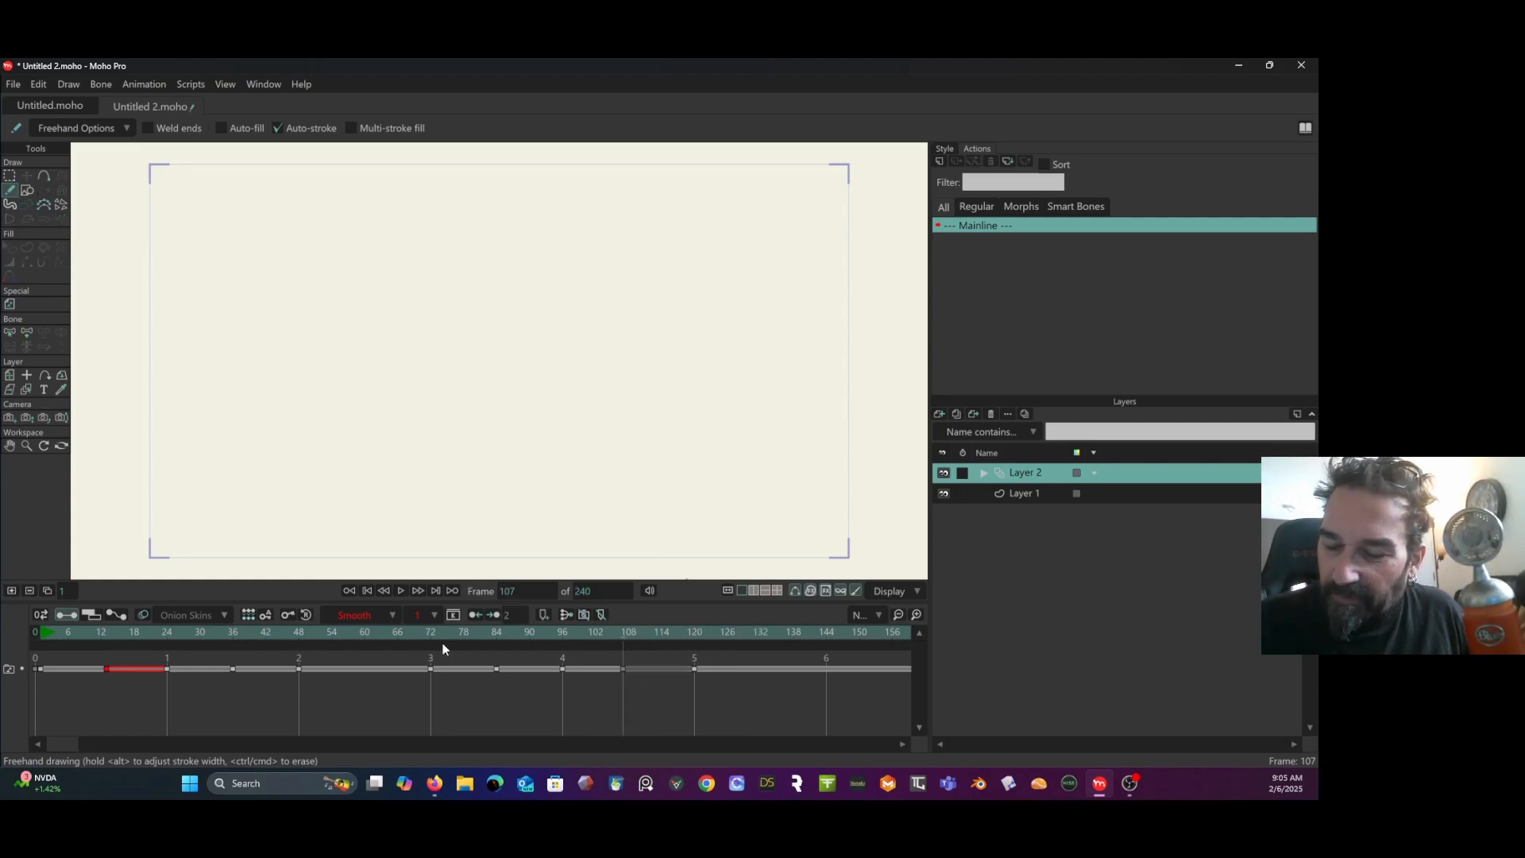
pyautogui.click(623, 667)
pyautogui.hotkey('ctrl', 'v')
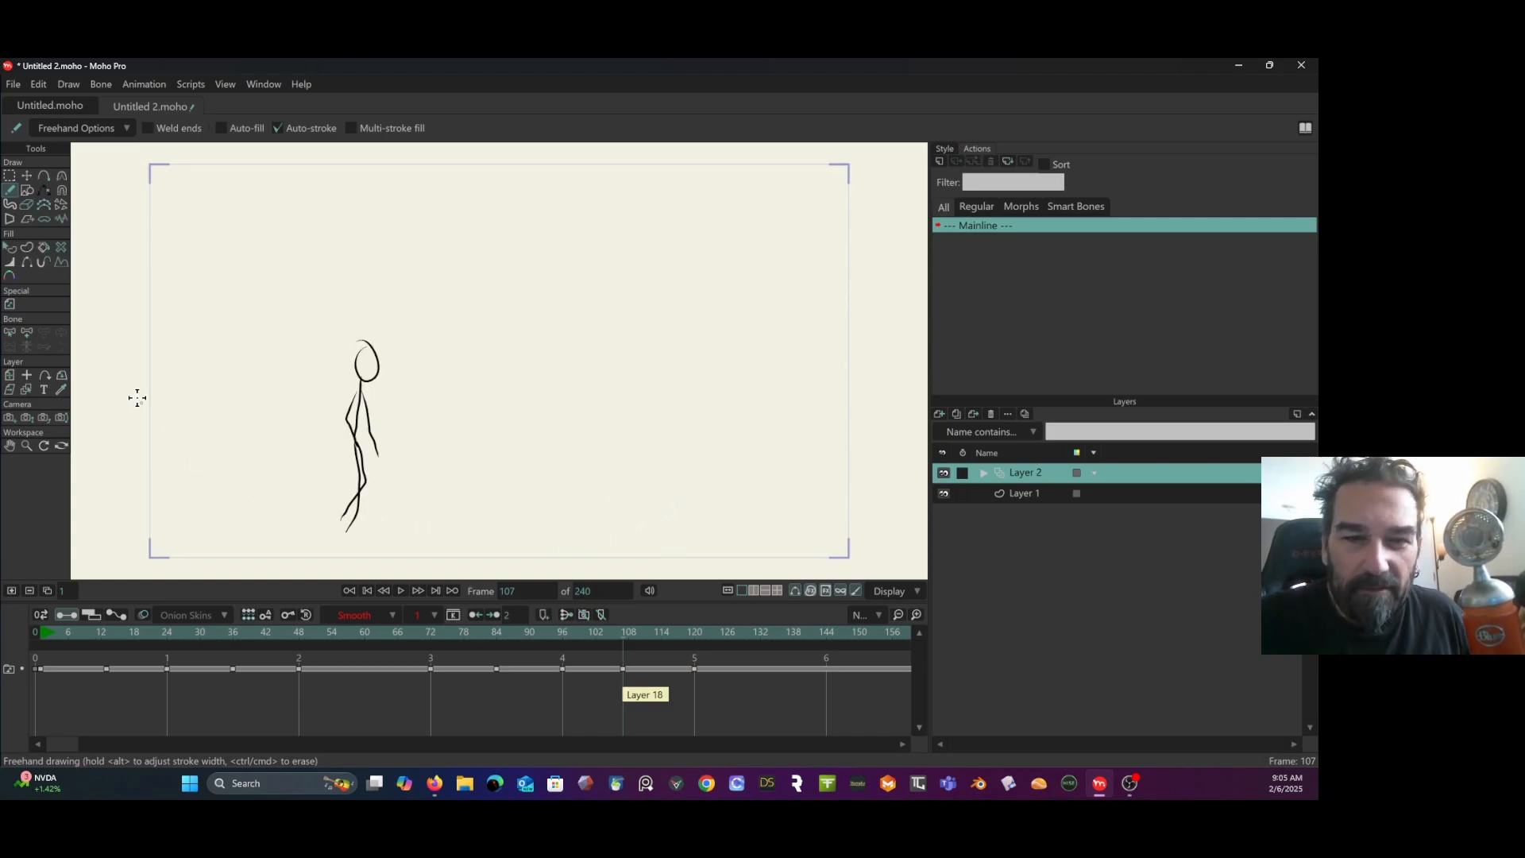
# Select the whole pasted figure and move it to about X 0.90, Y -0.29, between the onion-skinned landing crouch and final runner.
pyautogui.click(26, 175)
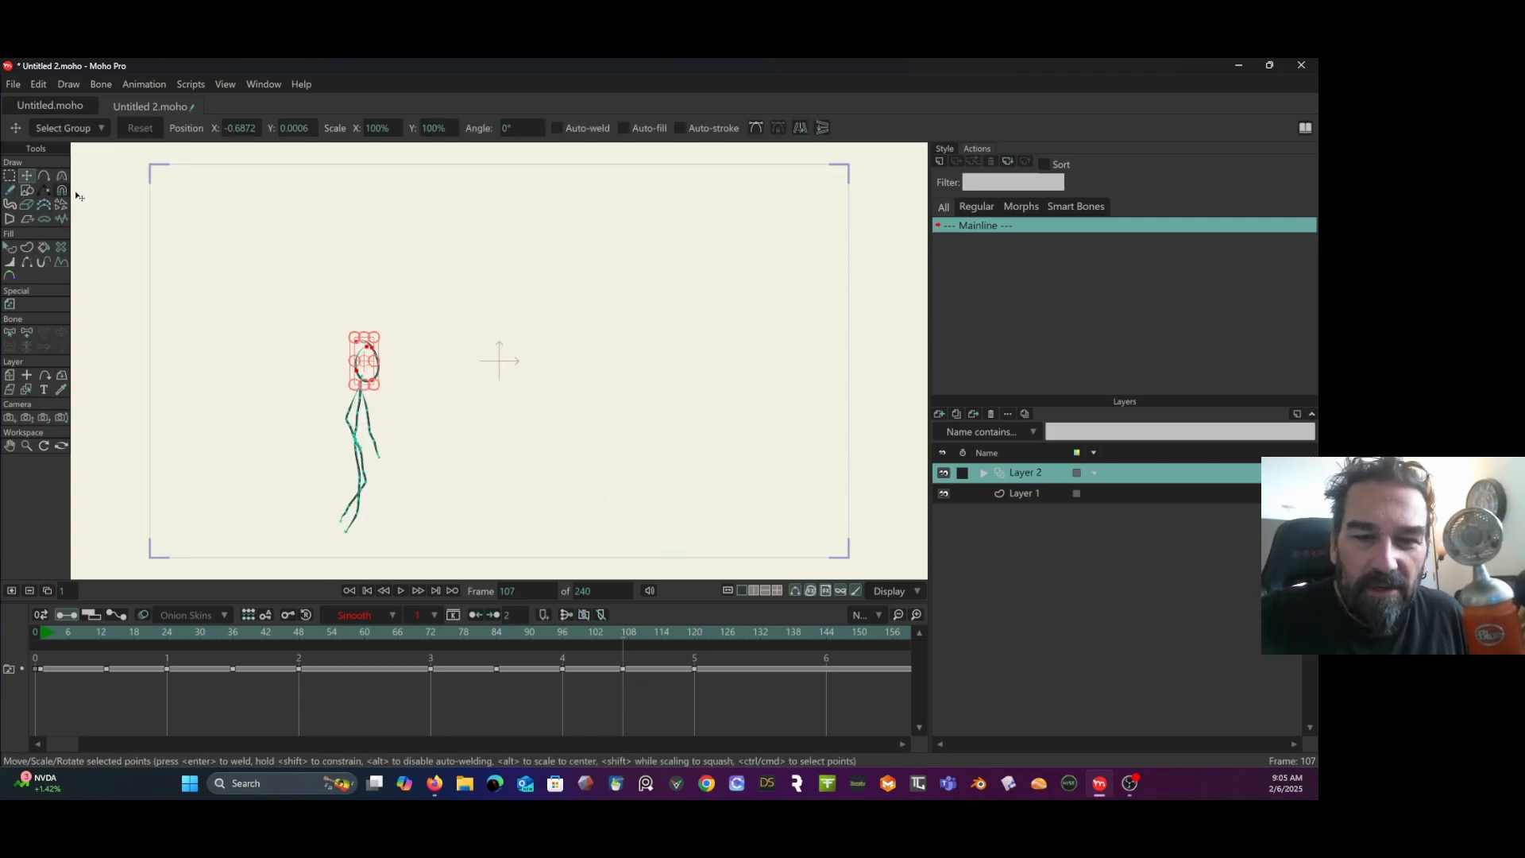
pyautogui.click(10, 175)
pyautogui.moveTo(346, 276)
pyautogui.mouseDown()
pyautogui.moveTo(410, 526)
pyautogui.moveTo(313, 220)
pyautogui.mouseUp()
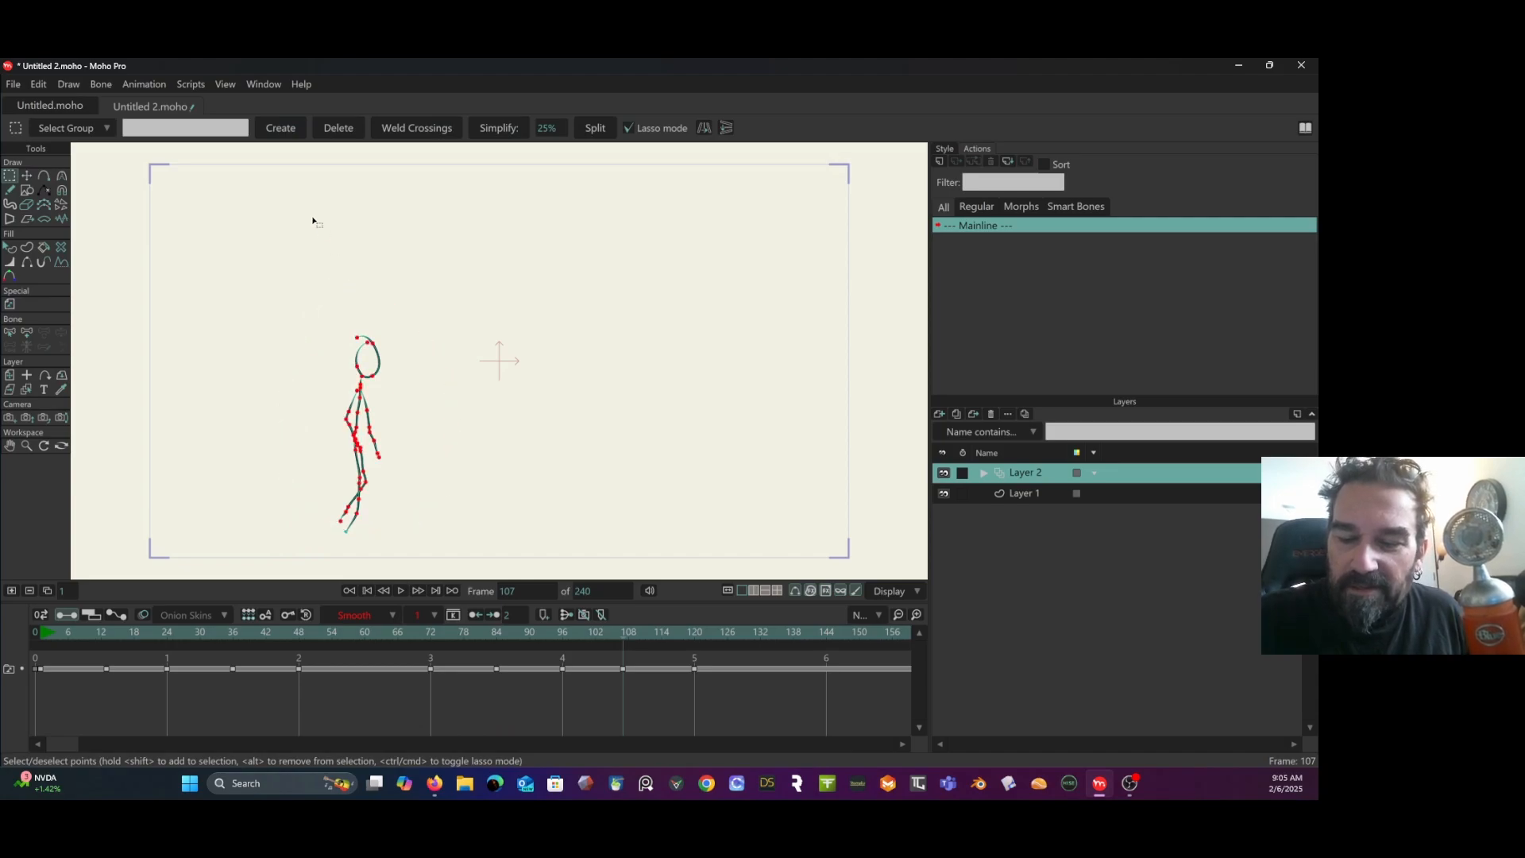
pyautogui.moveTo(321, 318)
pyautogui.mouseDown()
pyautogui.moveTo(310, 511)
pyautogui.moveTo(306, 266)
pyautogui.moveTo(318, 313)
pyautogui.mouseUp()
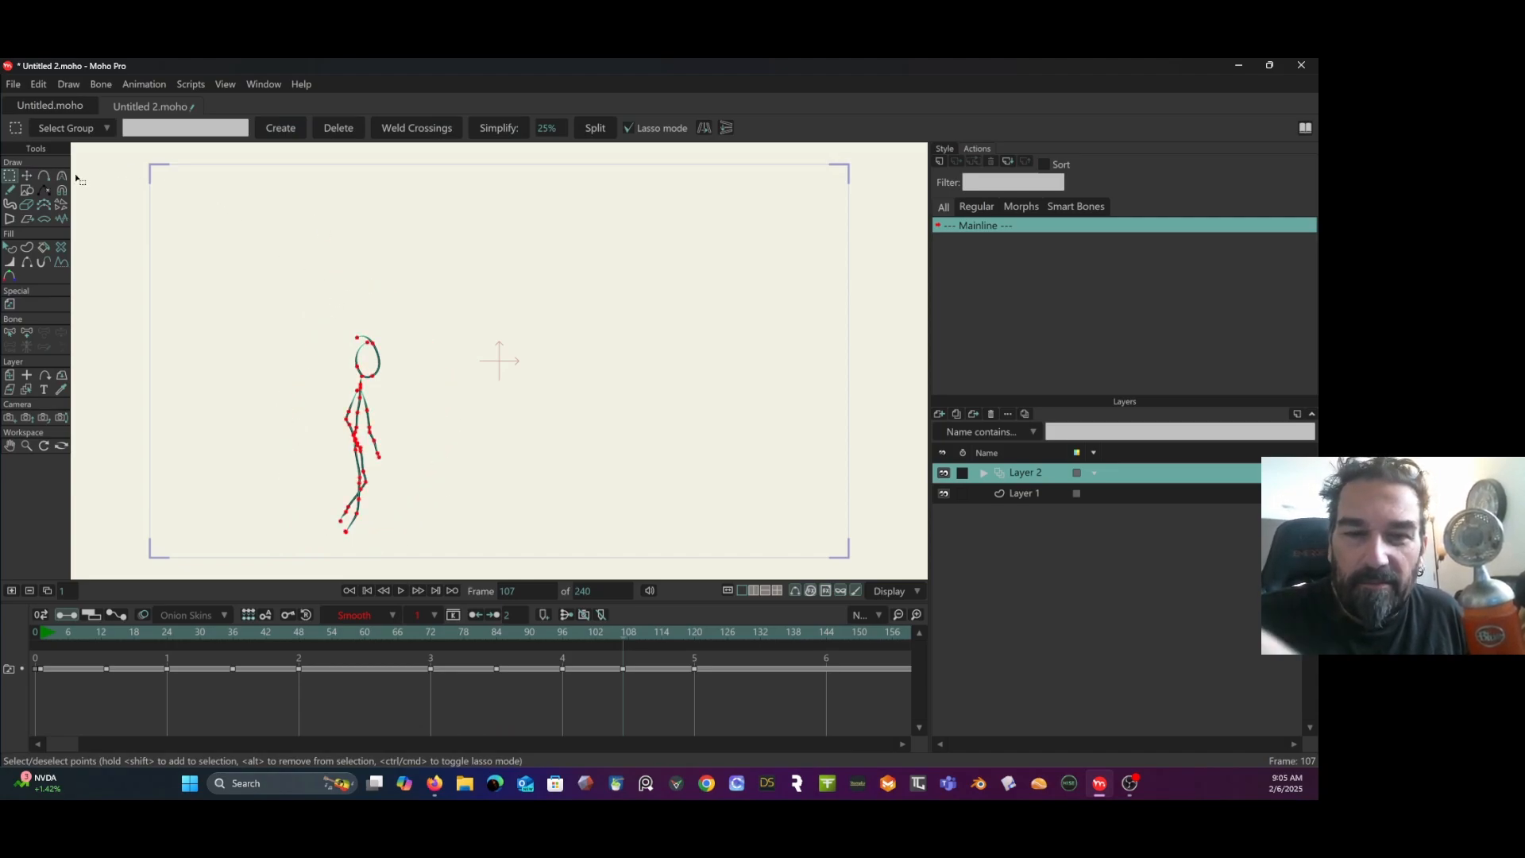
pyautogui.click(28, 175)
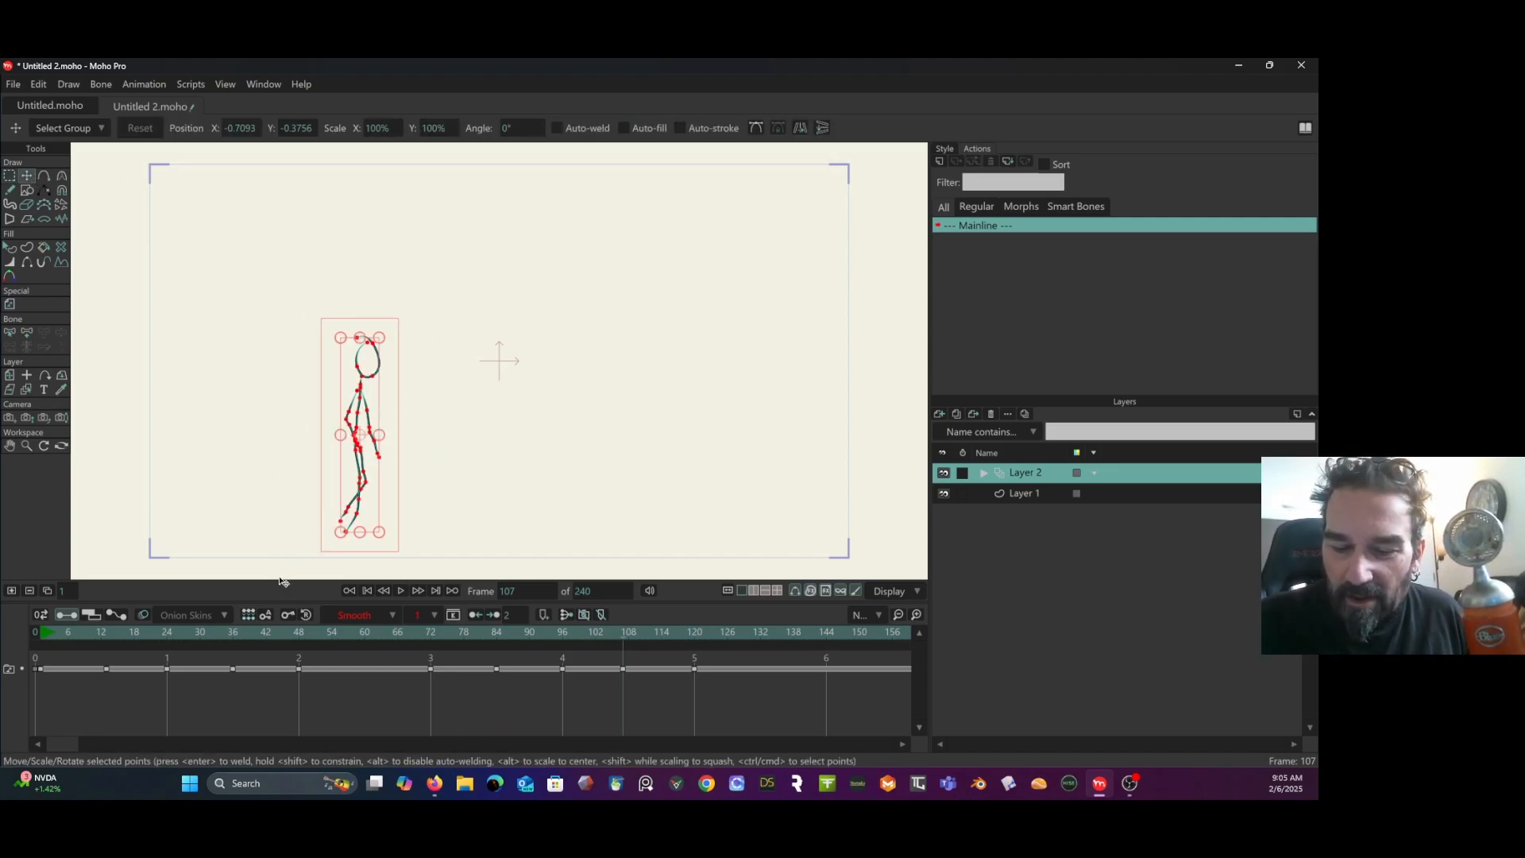
pyautogui.click(144, 615)
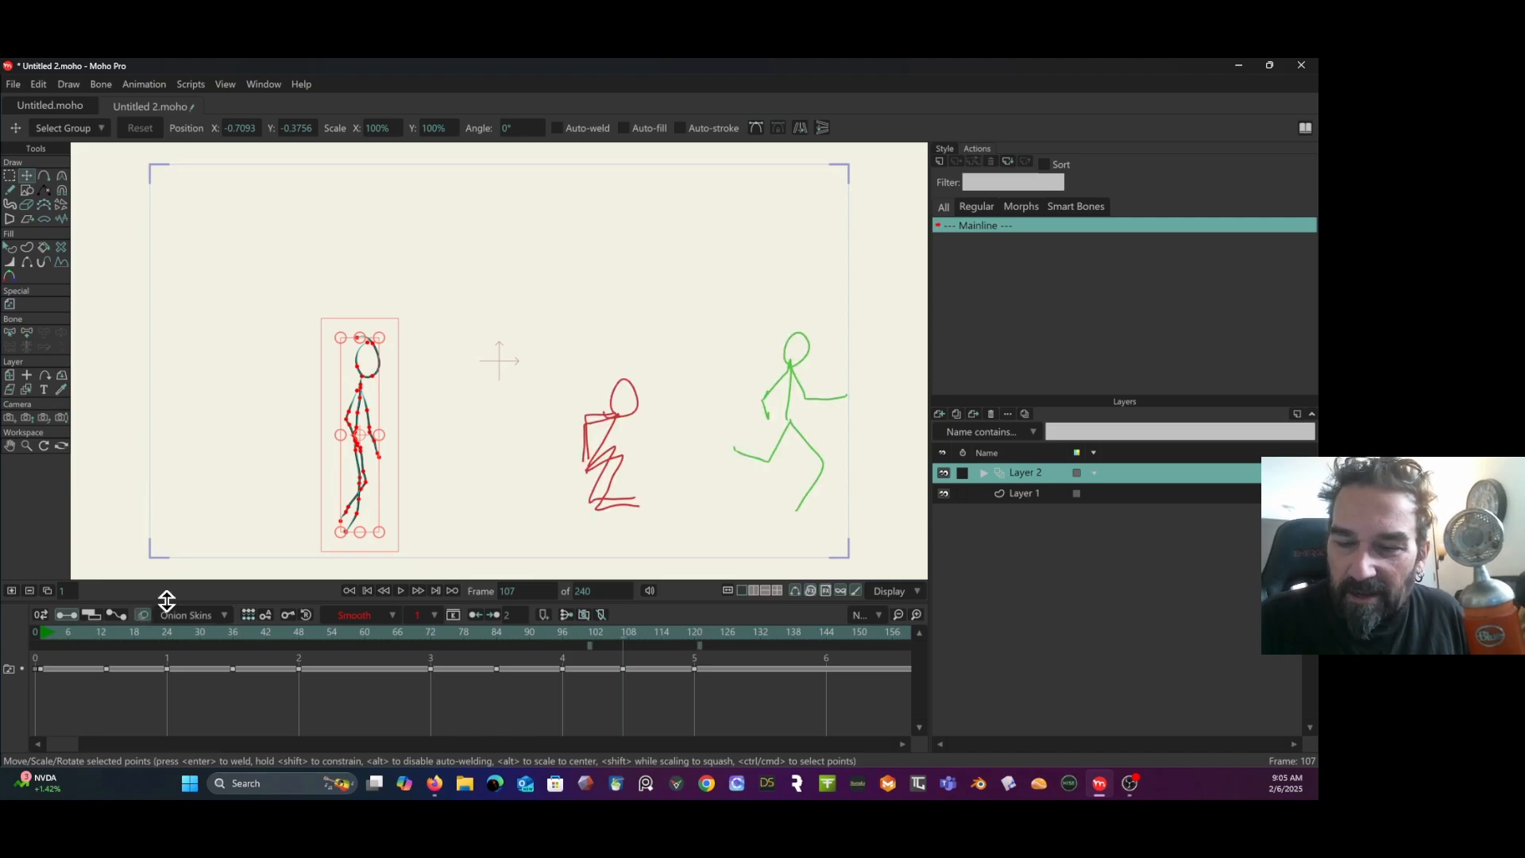
pyautogui.moveTo(379, 464); pyautogui.dragTo(689, 388)
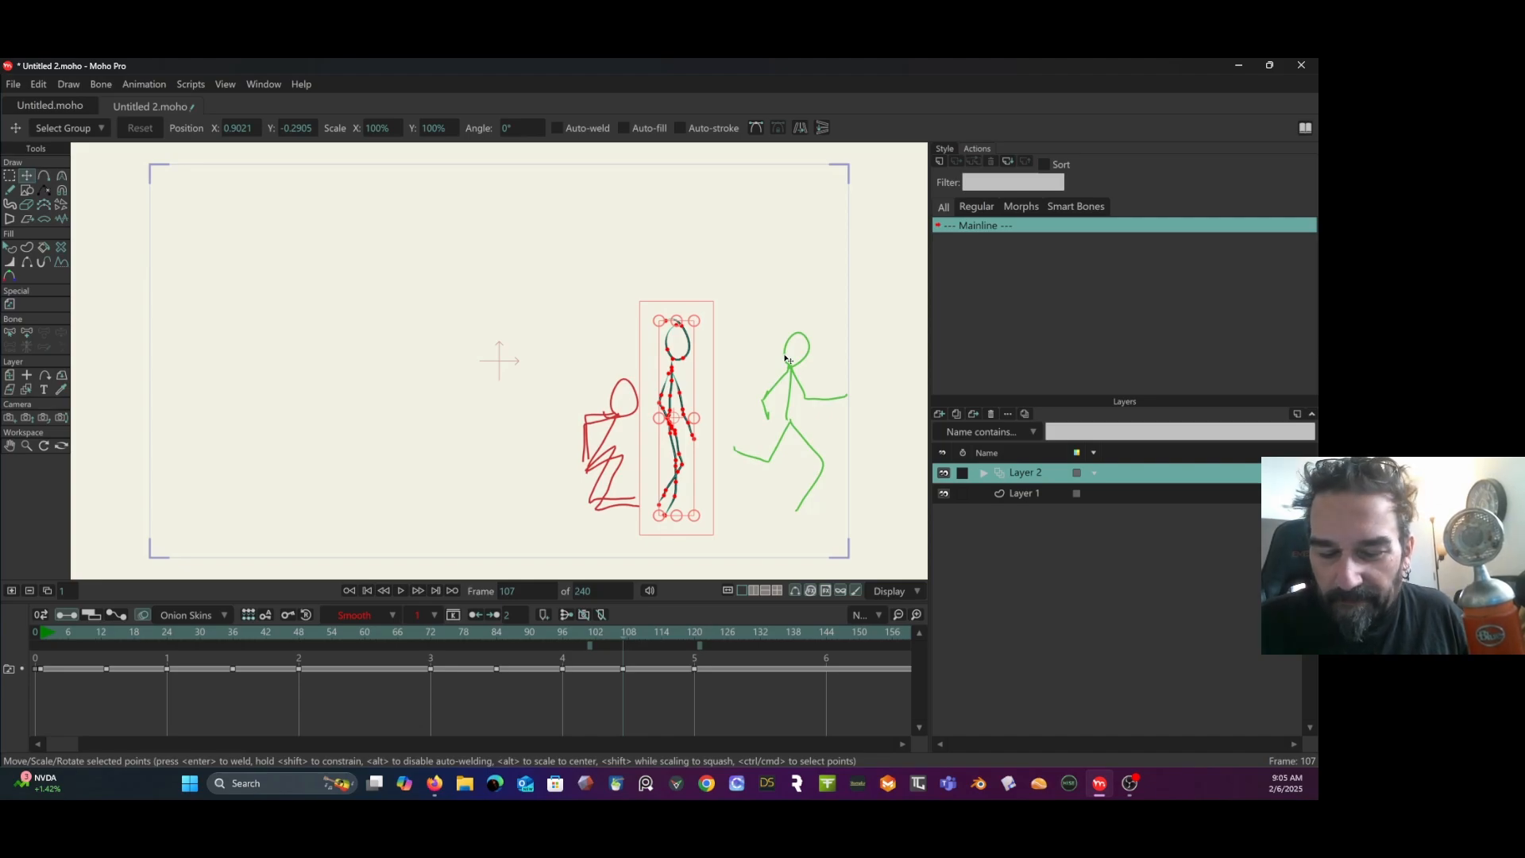
# Play the animation from the start with onion skins on, and replay it from frame 1 with them off to check the motion.
pyautogui.click(45, 634)
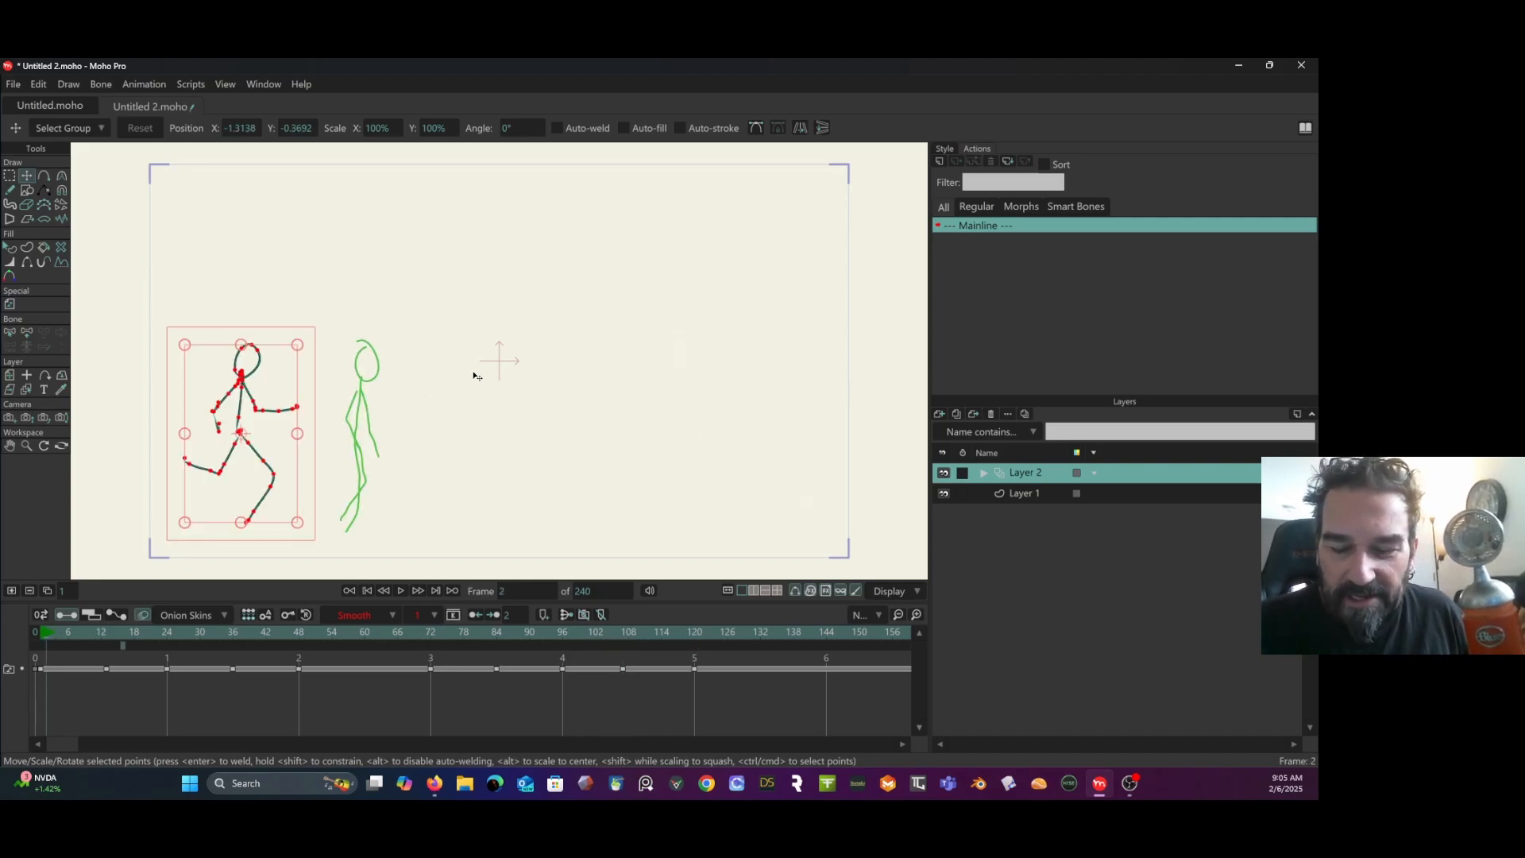
pyautogui.press('space')
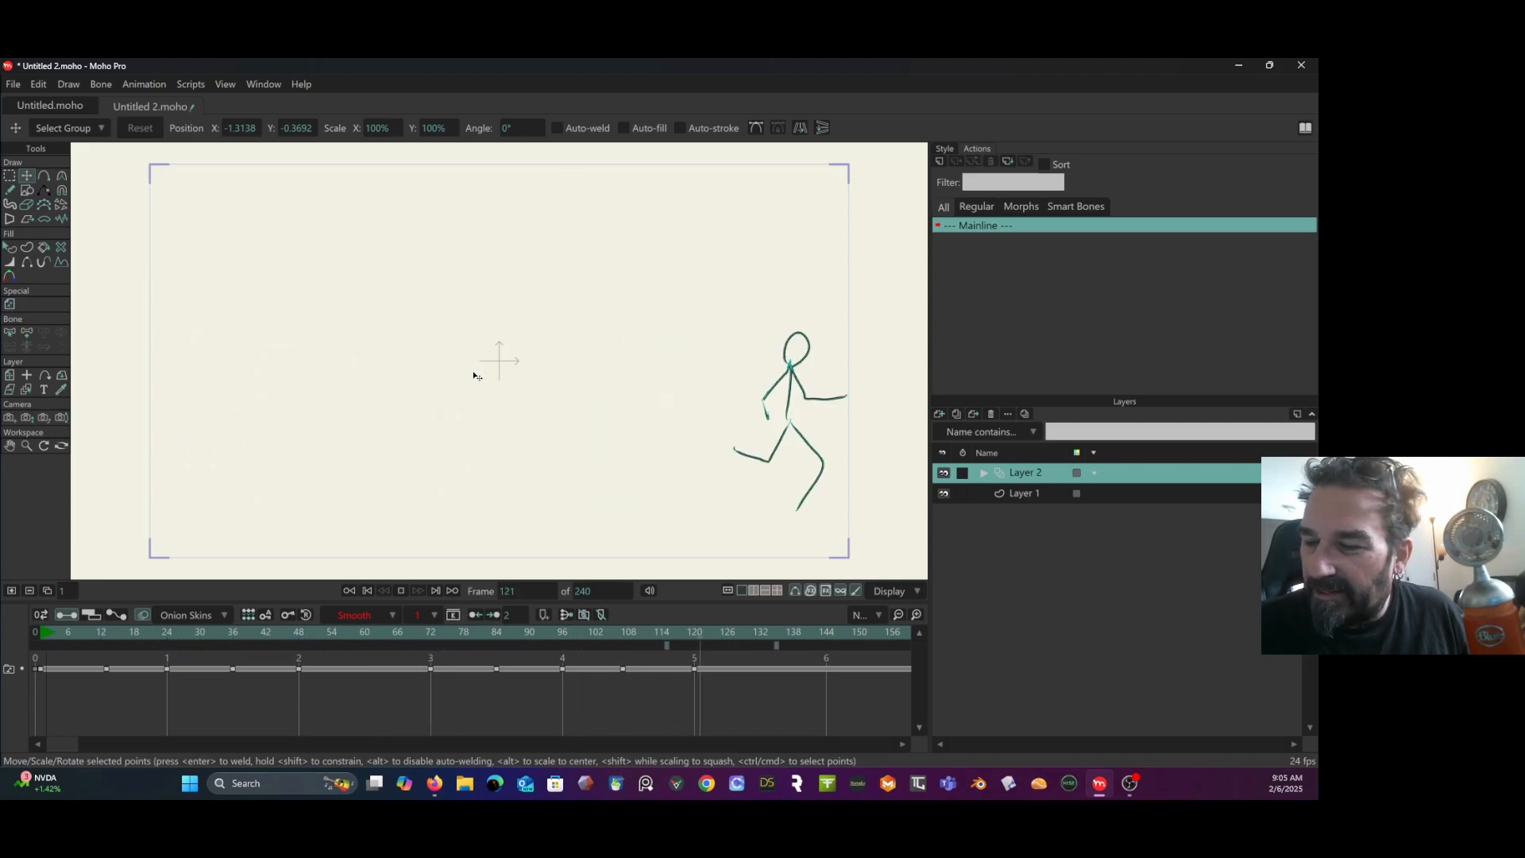
pyautogui.press('space')
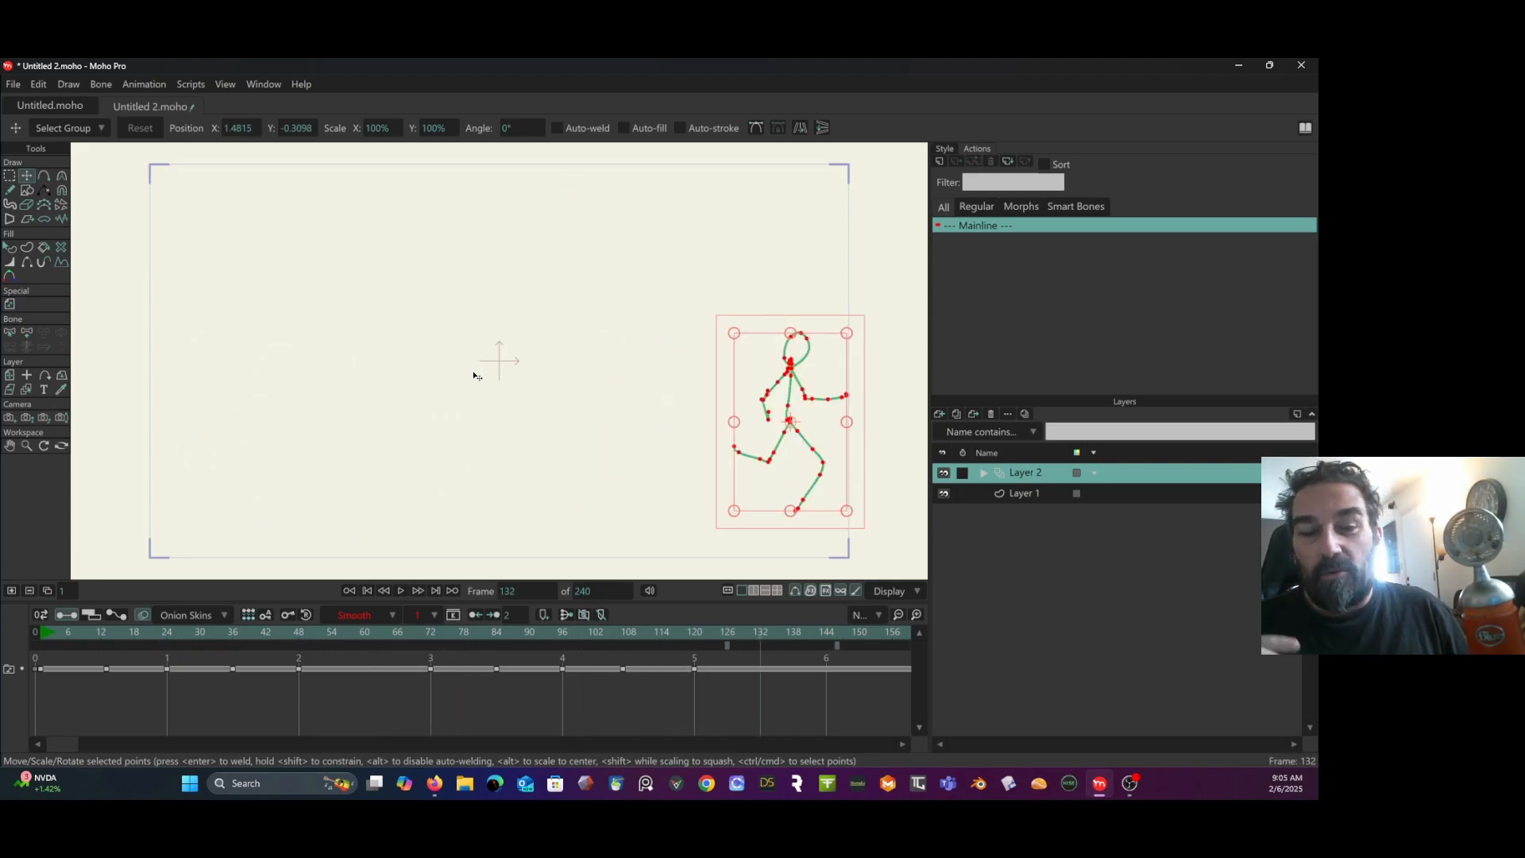
pyautogui.click(45, 639)
pyautogui.moveTo(44, 636)
pyautogui.mouseDown()
pyautogui.moveTo(108, 630)
pyautogui.moveTo(41, 640)
pyautogui.mouseUp()
pyautogui.click(139, 613)
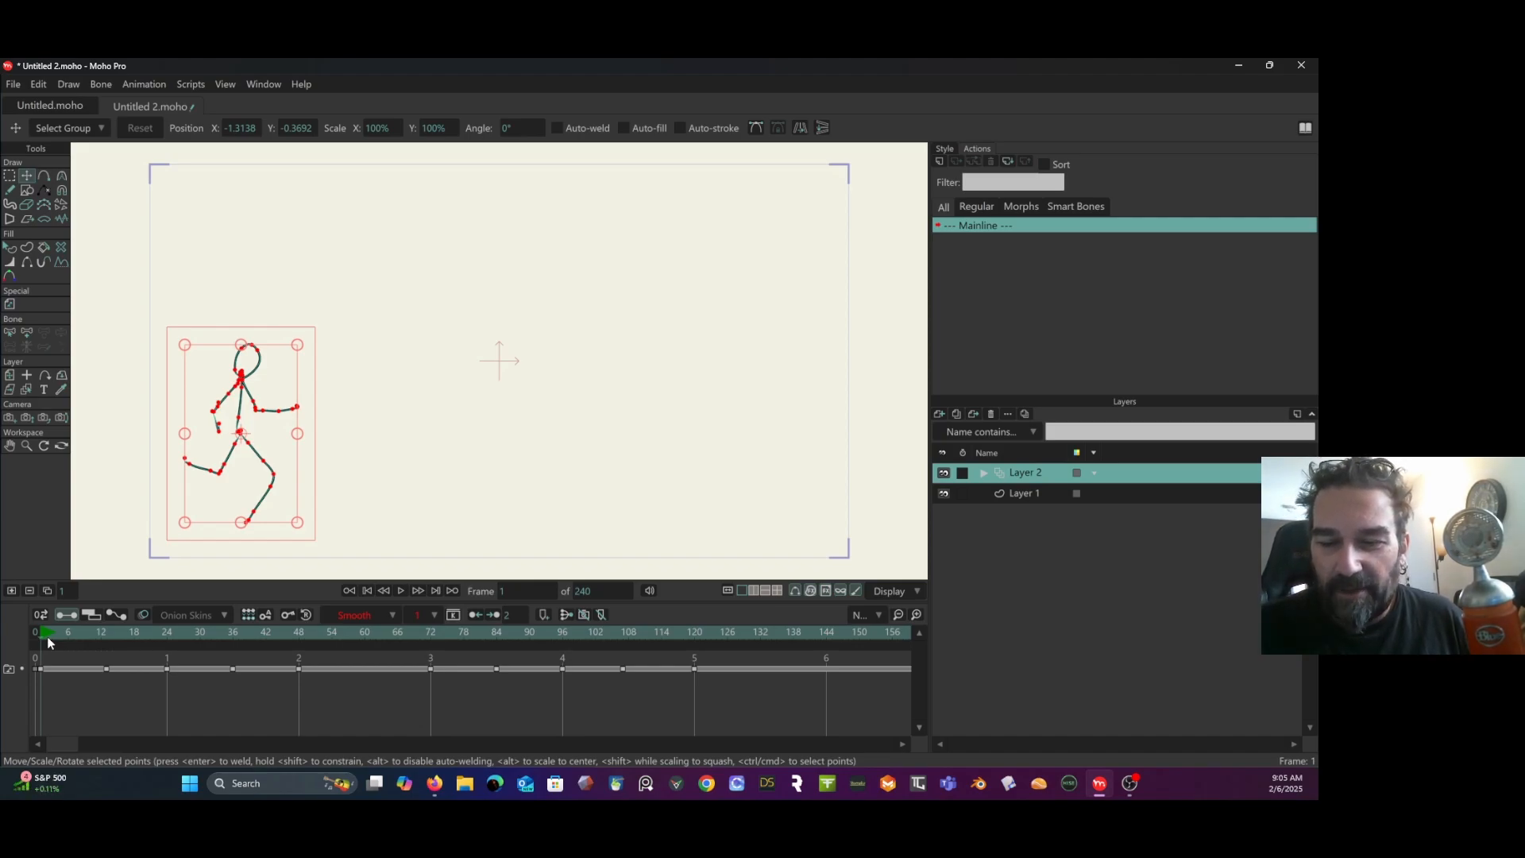
pyautogui.press('space')
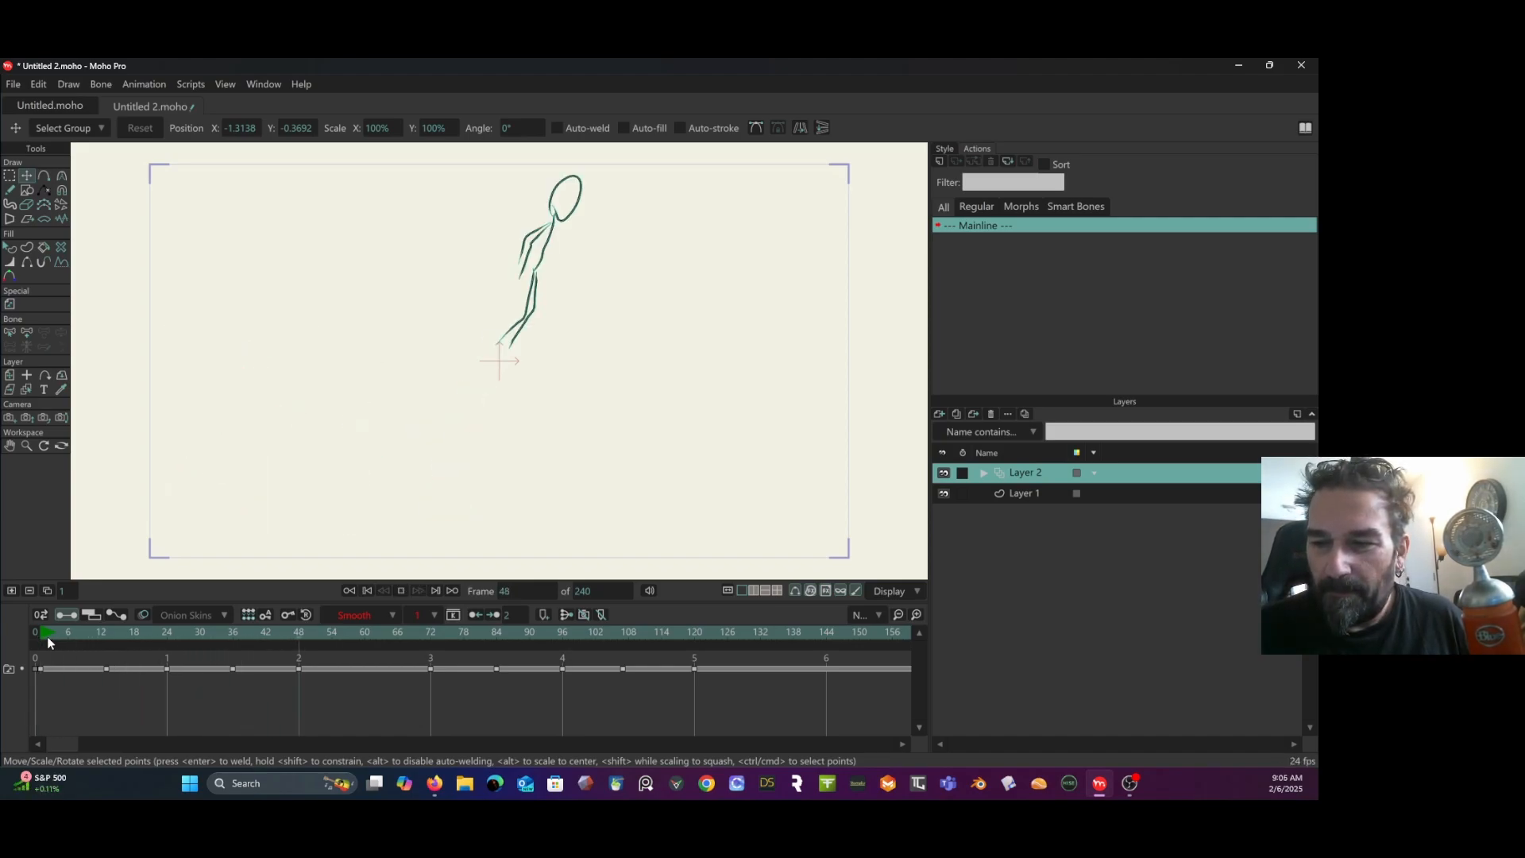
# Move the jump keyframes at frames 48, 72 and 84 earlier to about 44, 60 and 68, and play back the jump.
pyautogui.moveTo(302, 631)
pyautogui.mouseDown()
pyautogui.moveTo(170, 638)
pyautogui.moveTo(299, 640)
pyautogui.mouseUp()
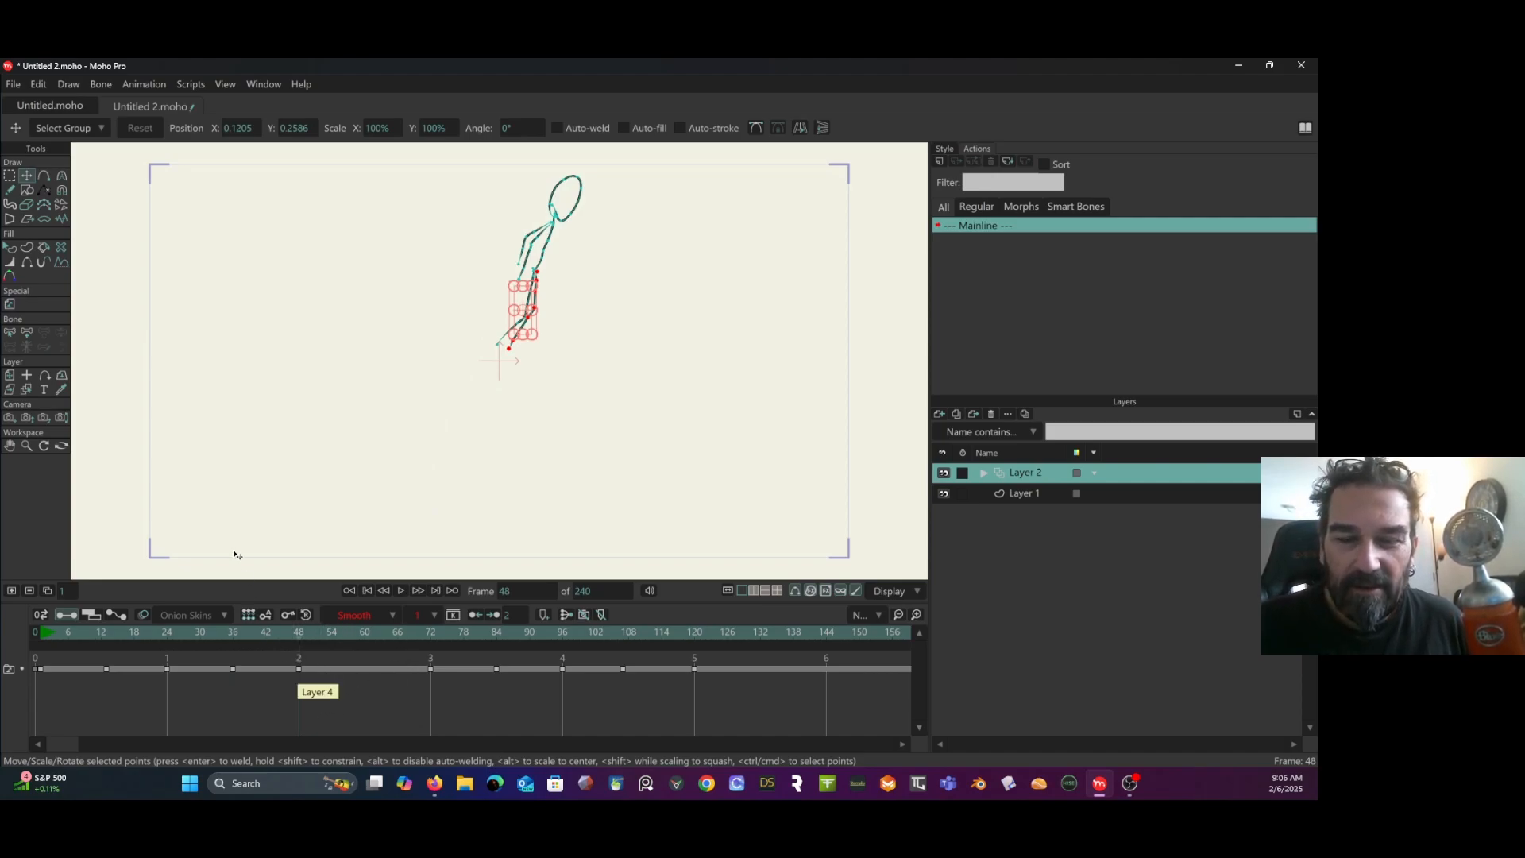
pyautogui.moveTo(320, 689); pyautogui.dragTo(239, 712)
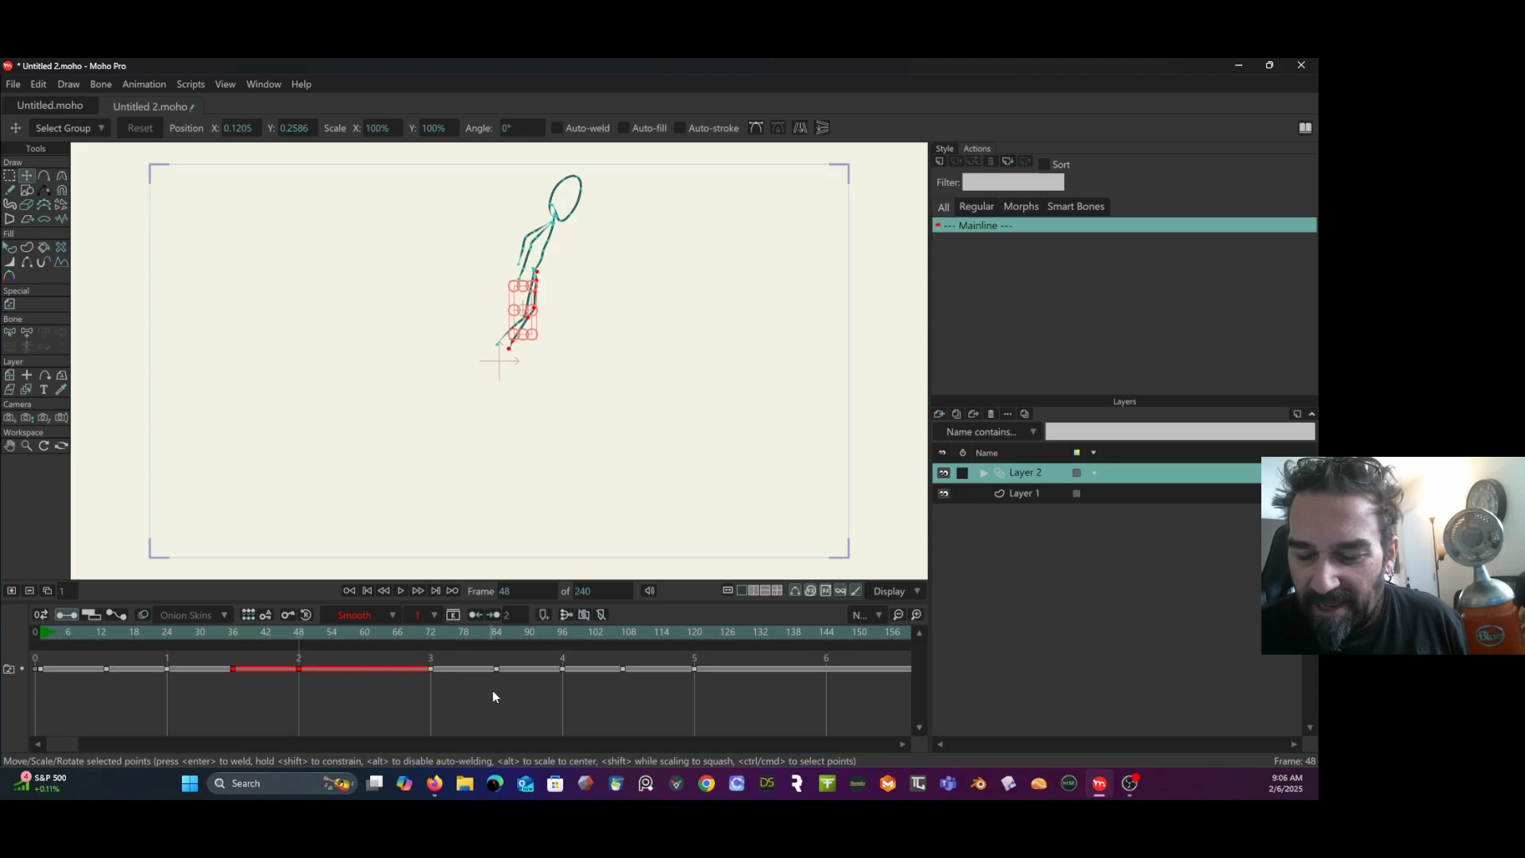
pyautogui.moveTo(502, 688); pyautogui.dragTo(236, 660)
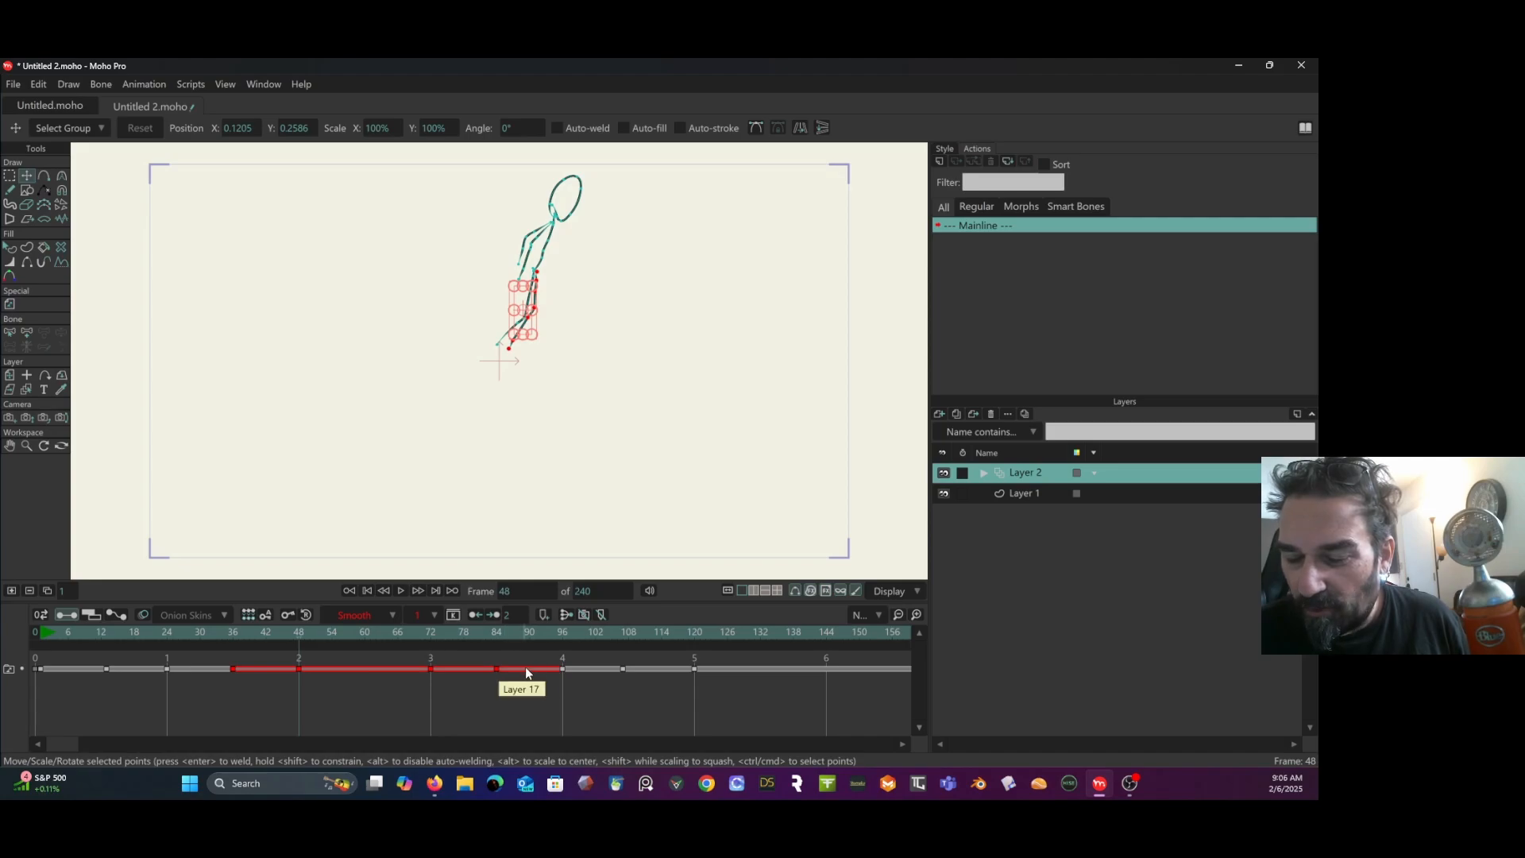
pyautogui.moveTo(494, 667); pyautogui.dragTo(411, 672)
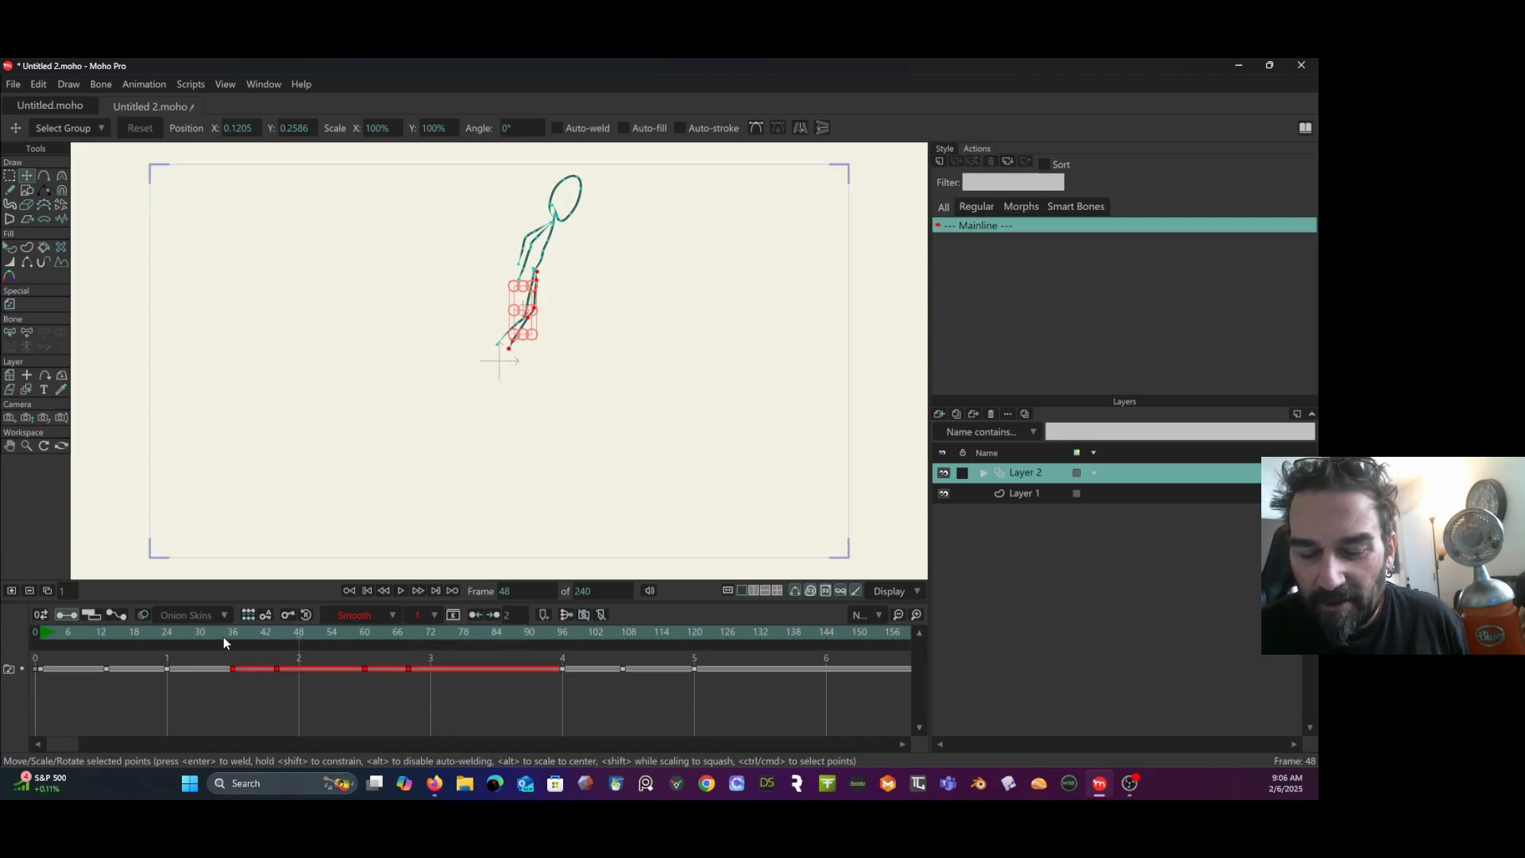
pyautogui.click(217, 631)
pyautogui.press('space')
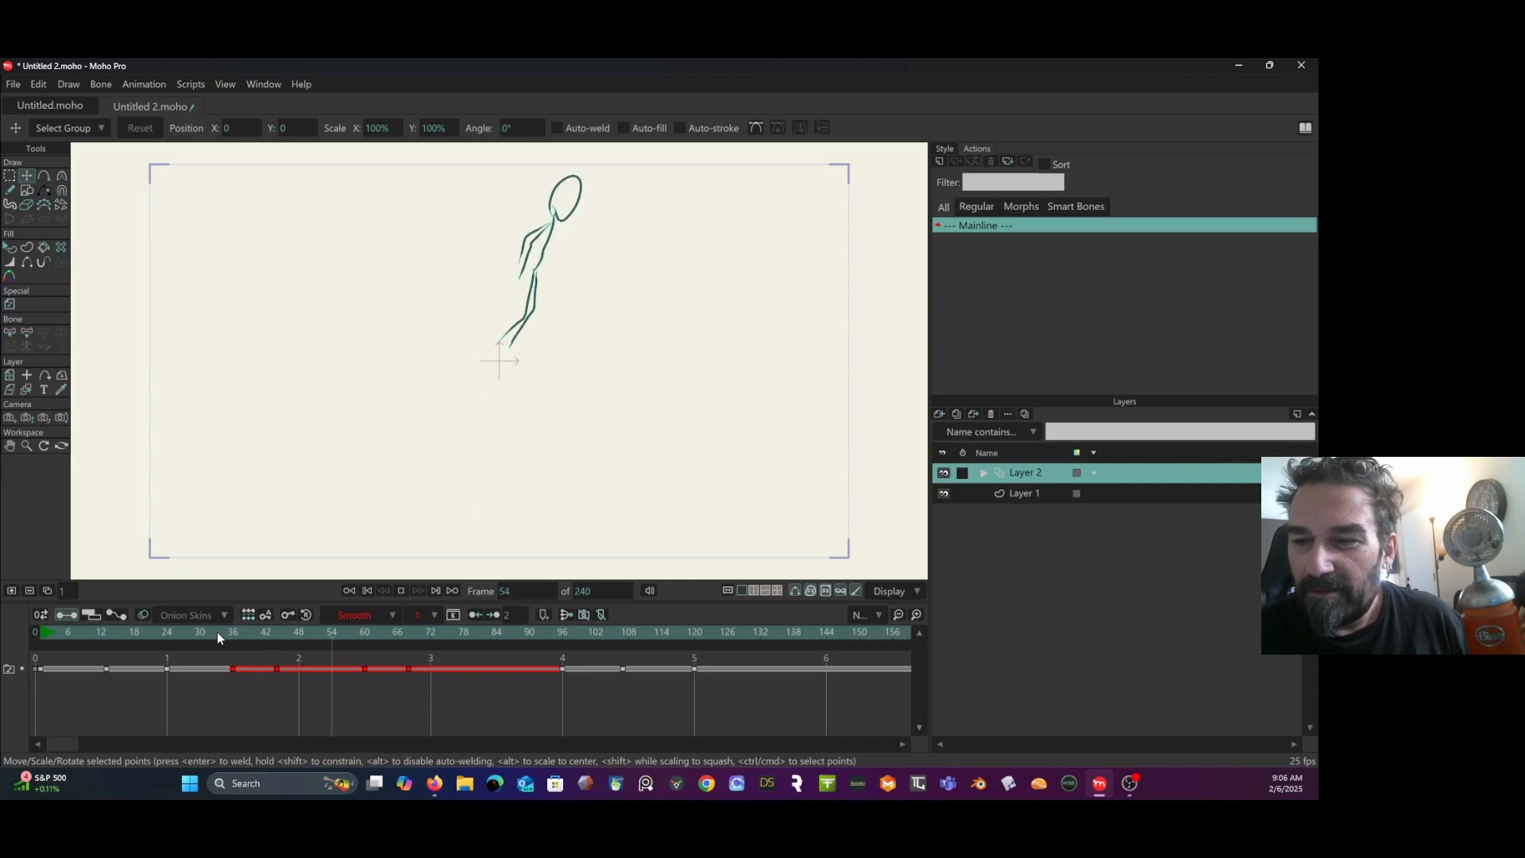
pyautogui.press('space')
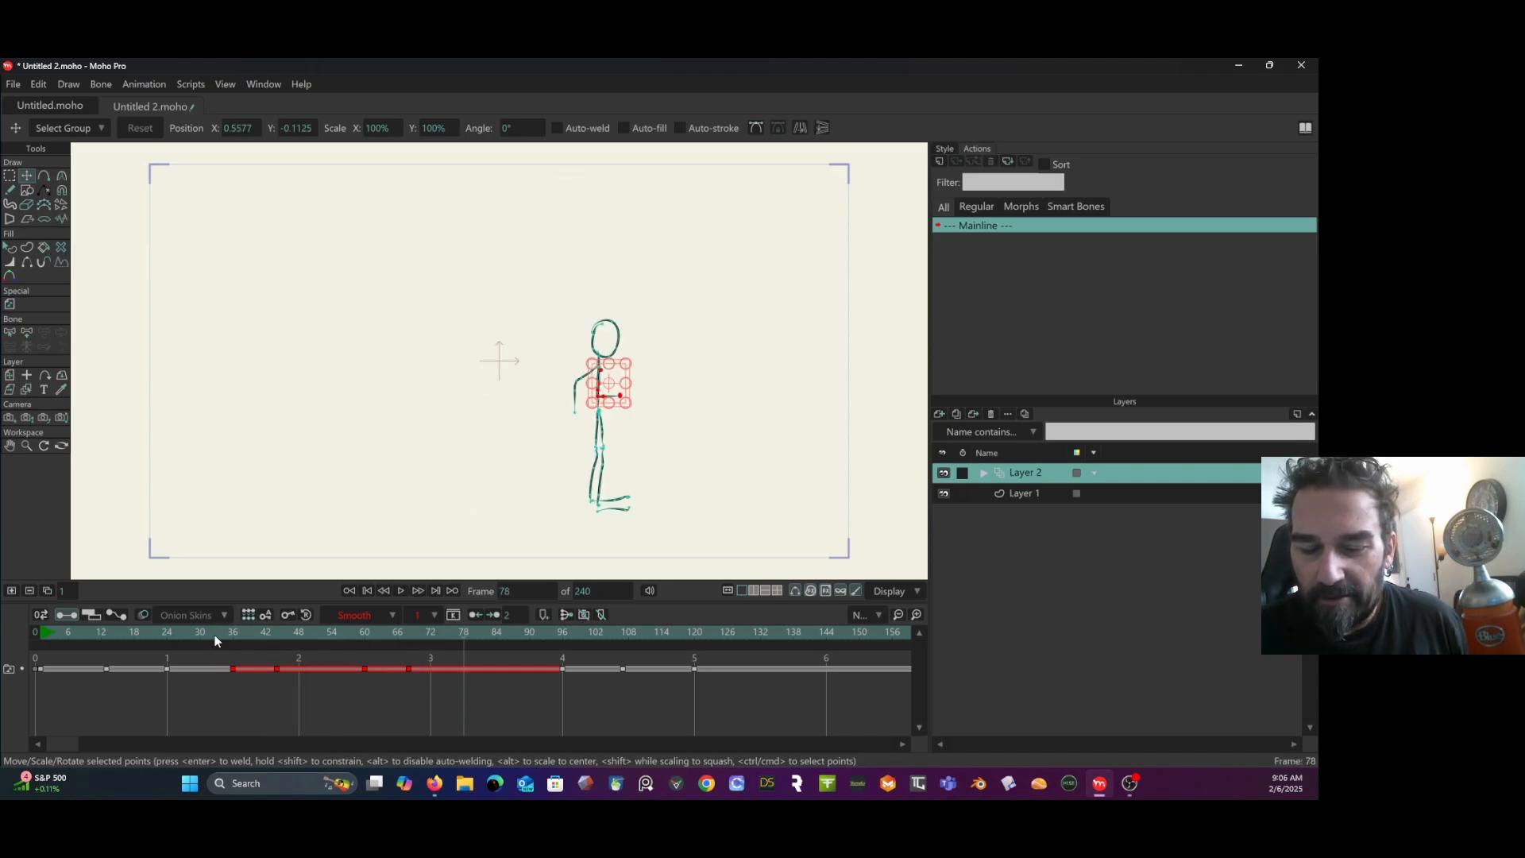
# Pull the airborne and landing keyframes after frame 44 earlier to about frames 50 and 58, and replay the jump.
pyautogui.moveTo(217, 632); pyautogui.dragTo(320, 659)
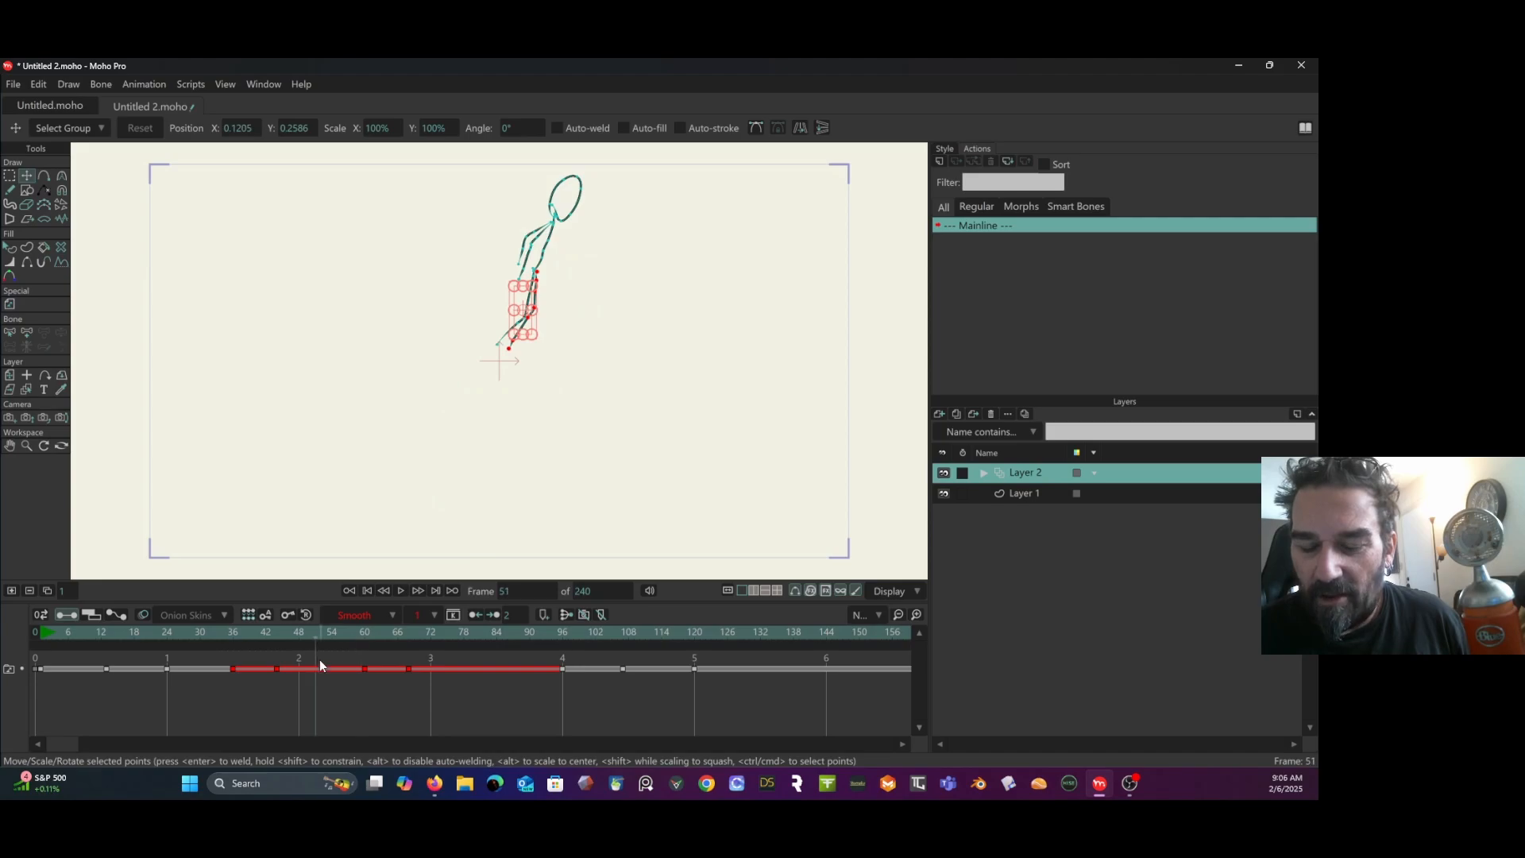
pyautogui.click(355, 706)
pyautogui.moveTo(461, 704); pyautogui.dragTo(310, 667)
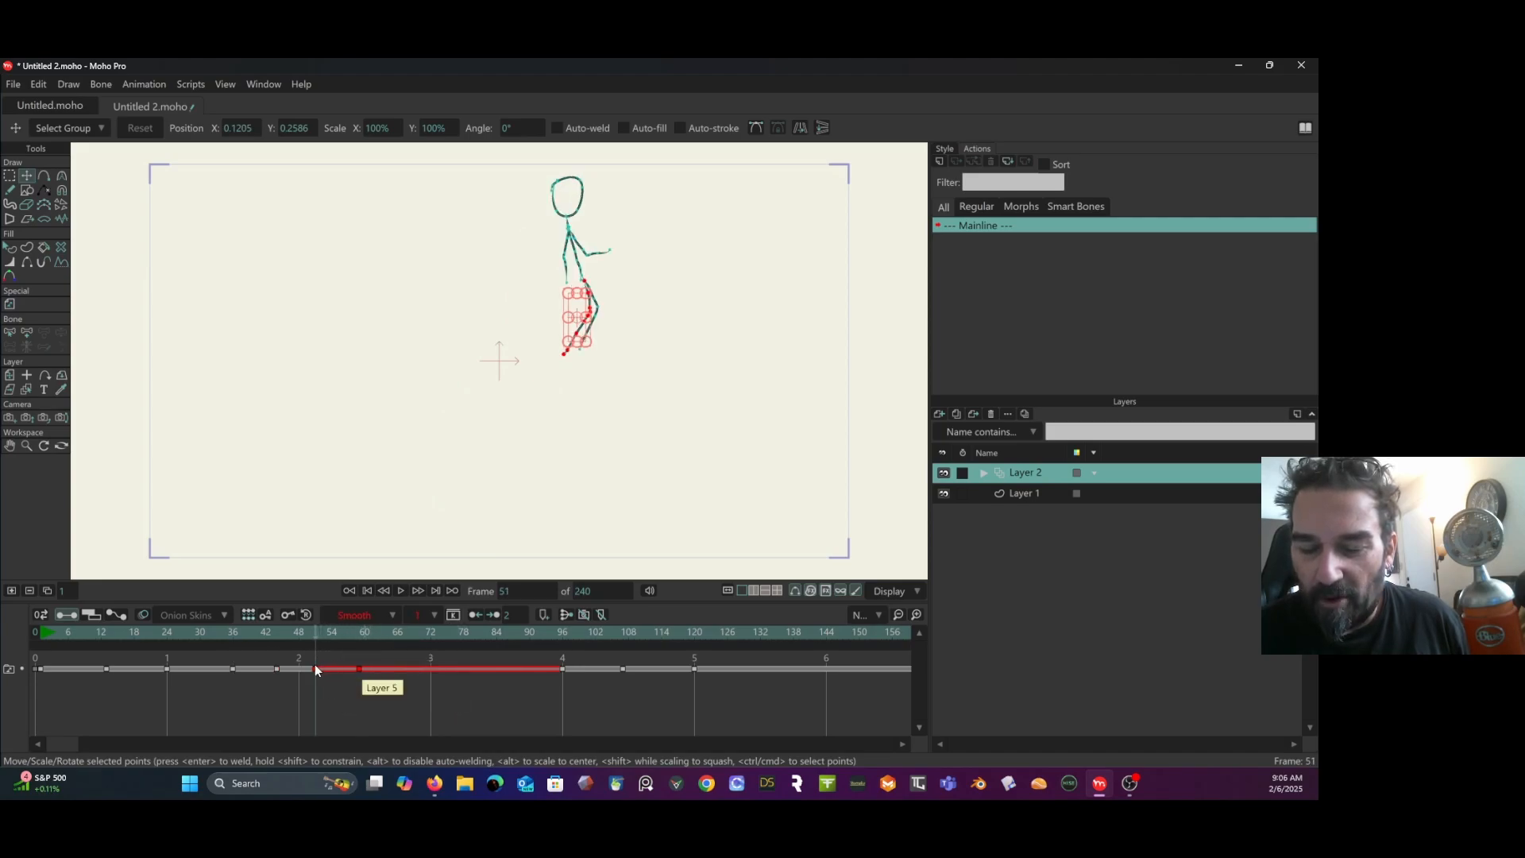
pyautogui.click(224, 632)
pyautogui.press('space')
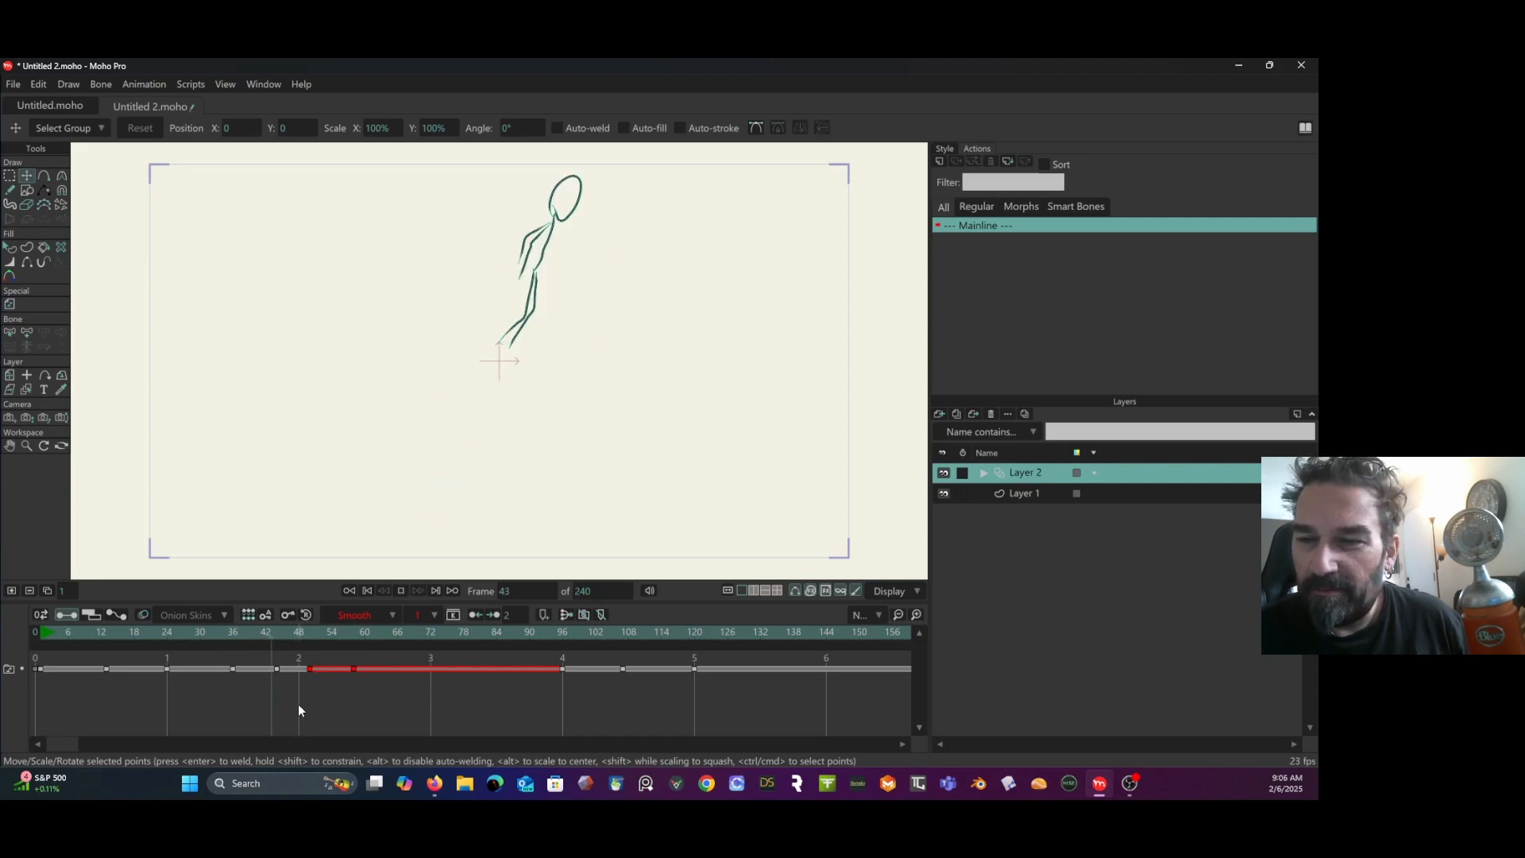
pyautogui.press('space')
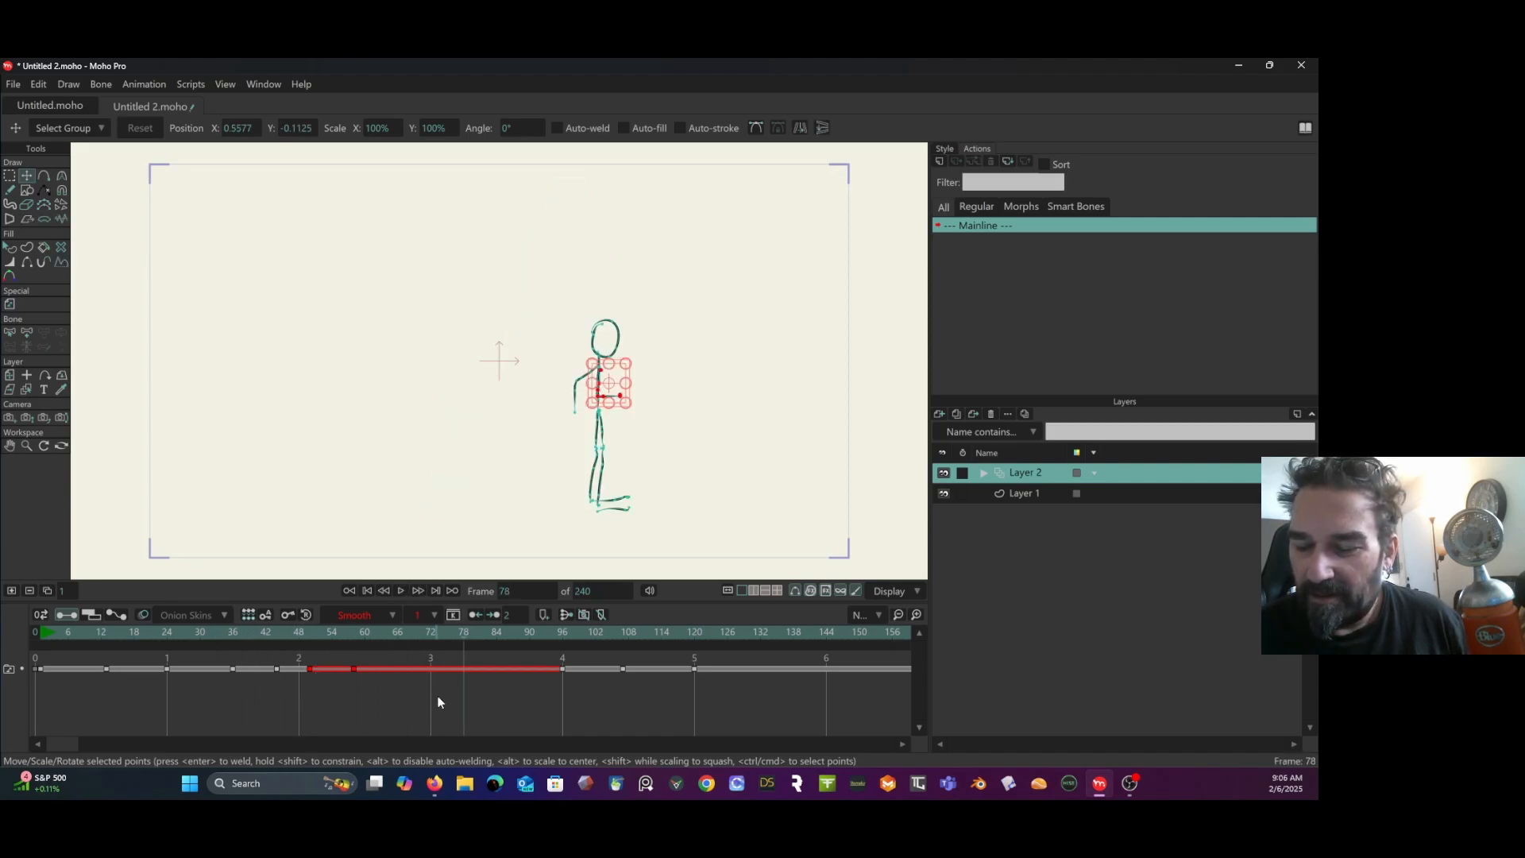
# Shift the last three keyframes earlier to about frames 67, 78 and 91, and play the animation to check the timing.
pyautogui.click(708, 677)
pyautogui.moveTo(710, 678); pyautogui.dragTo(402, 667)
pyautogui.click(227, 632)
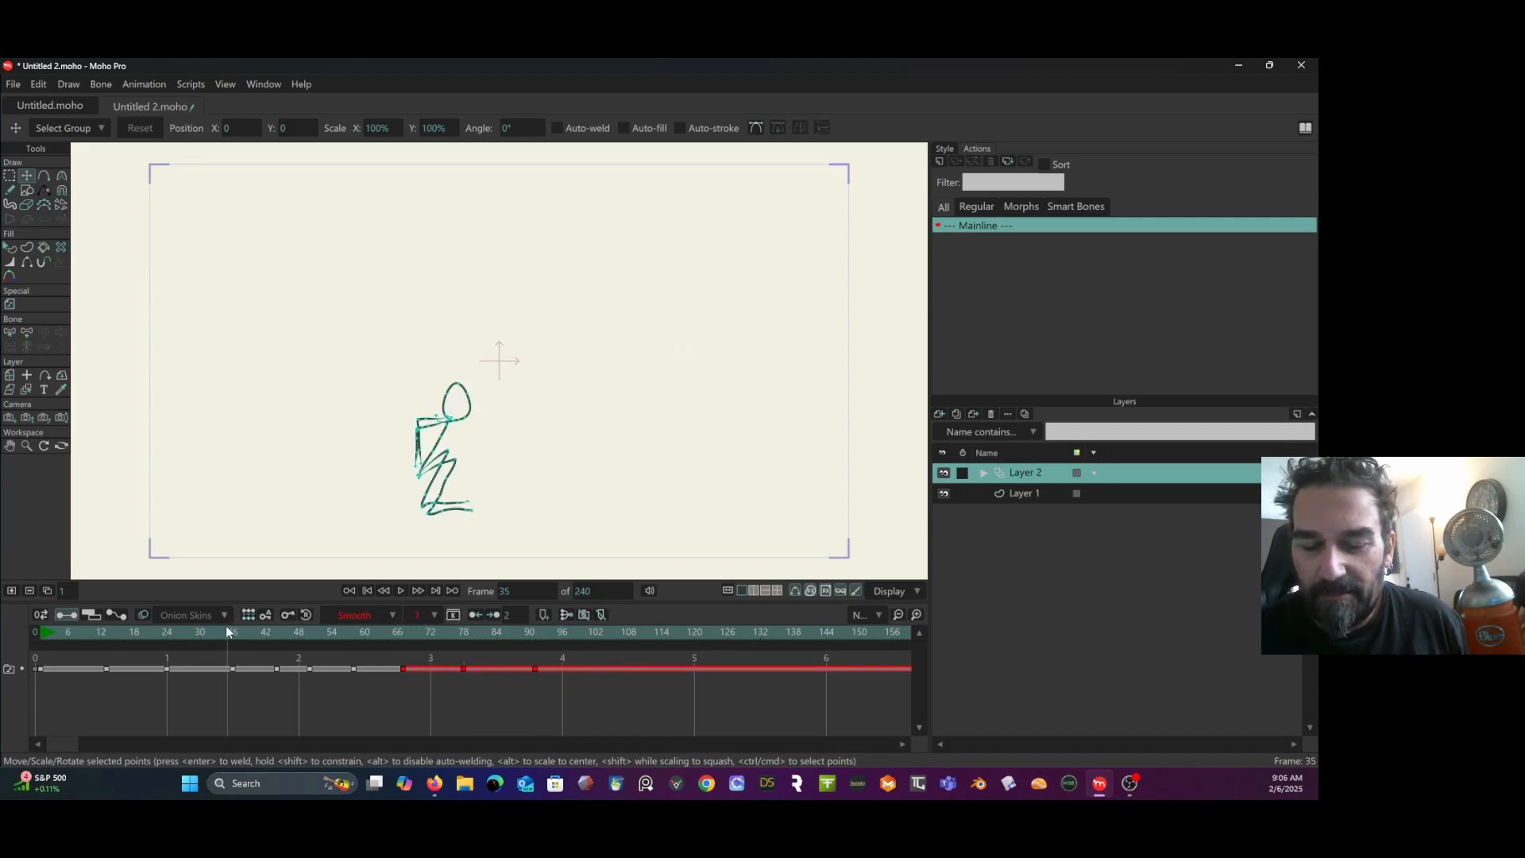
pyautogui.press('space')
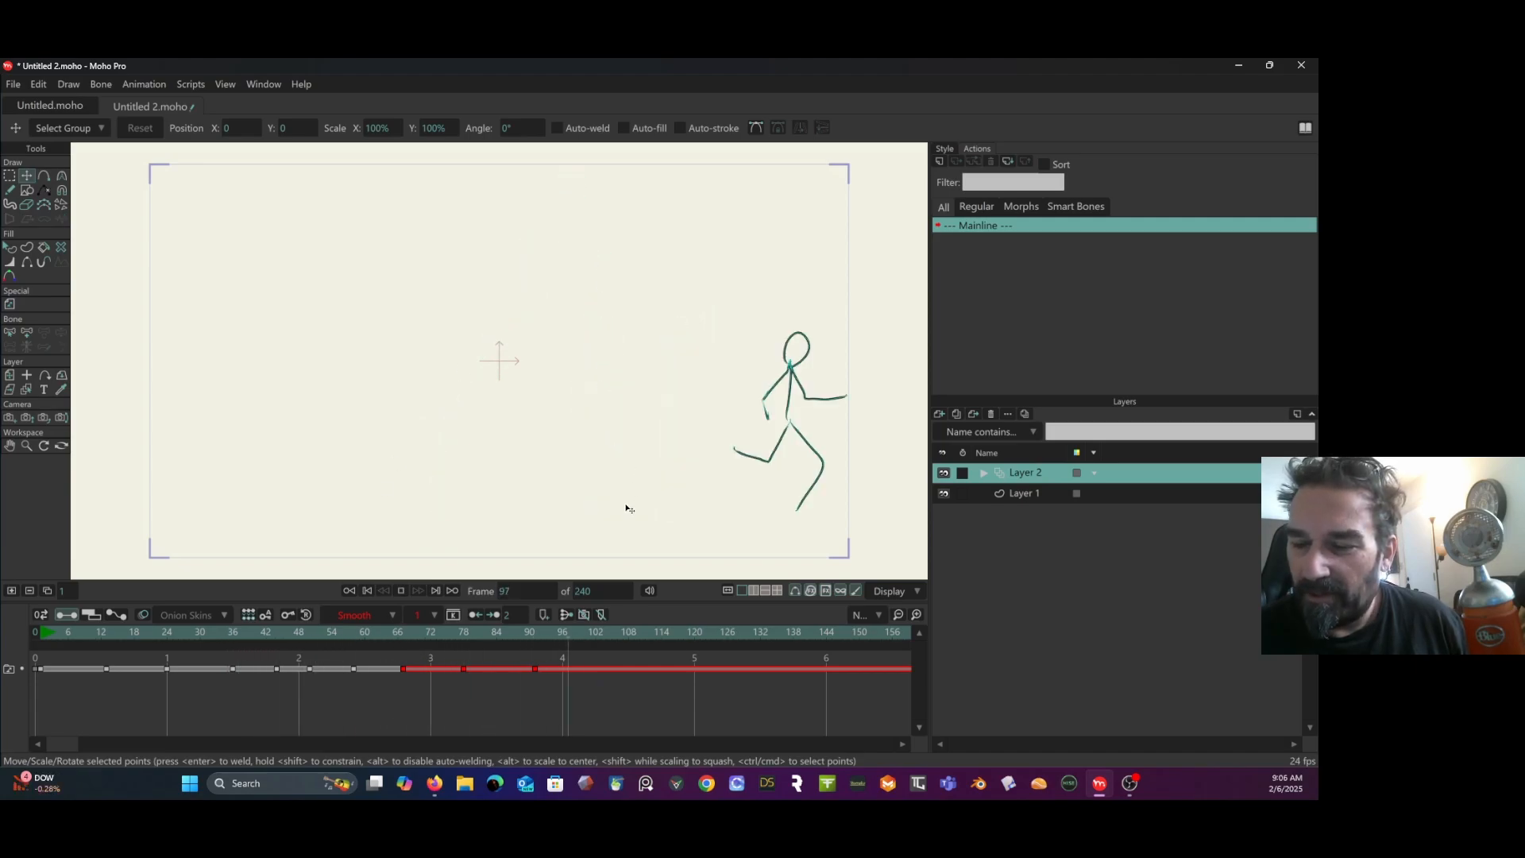
pyautogui.press('space')
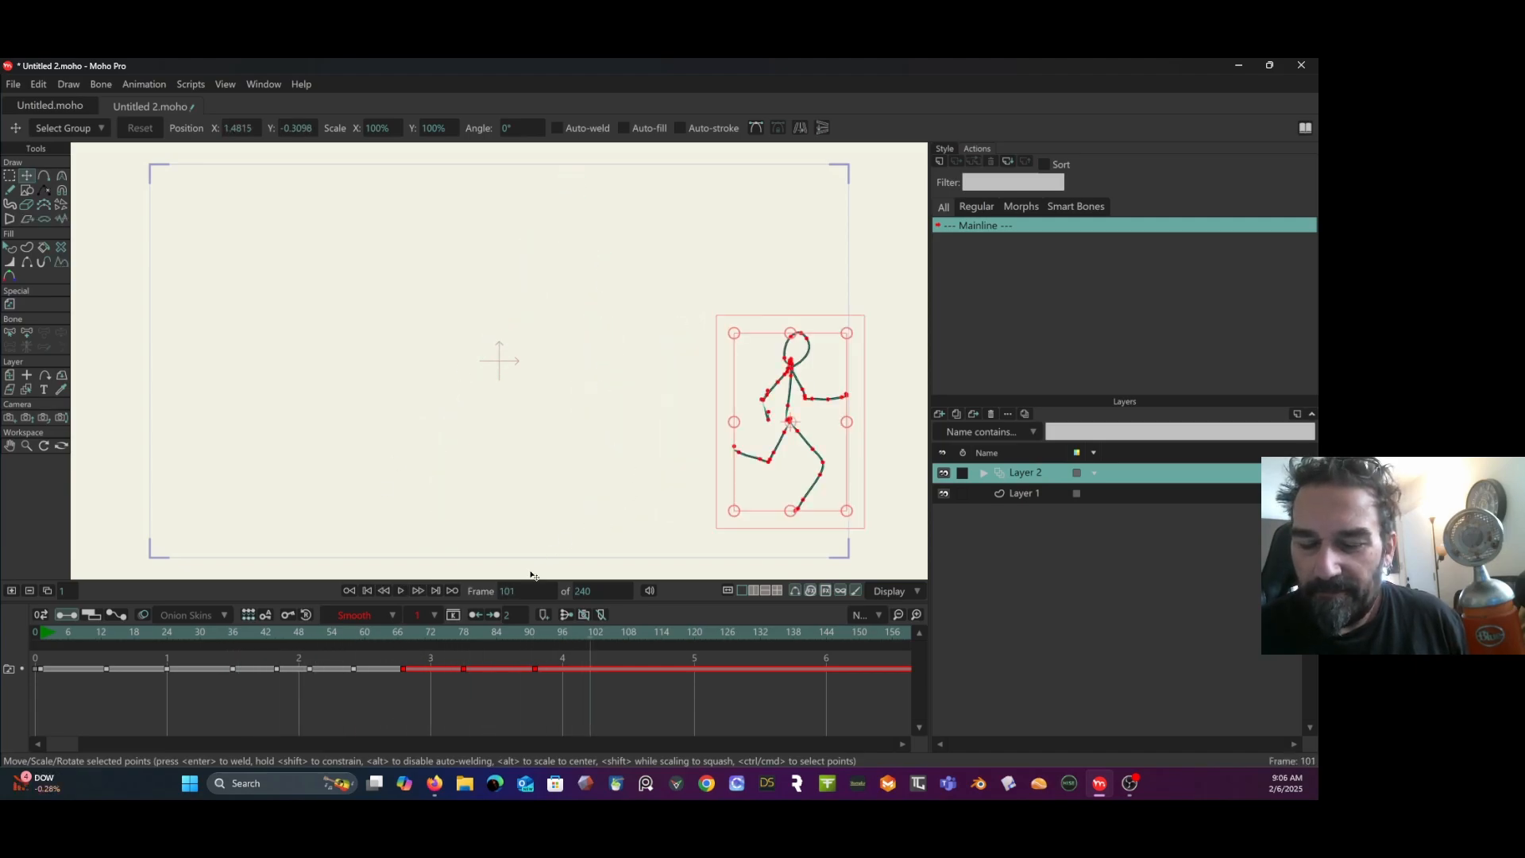
pyautogui.click(47, 632)
pyautogui.press('space')
pyautogui.press('space')
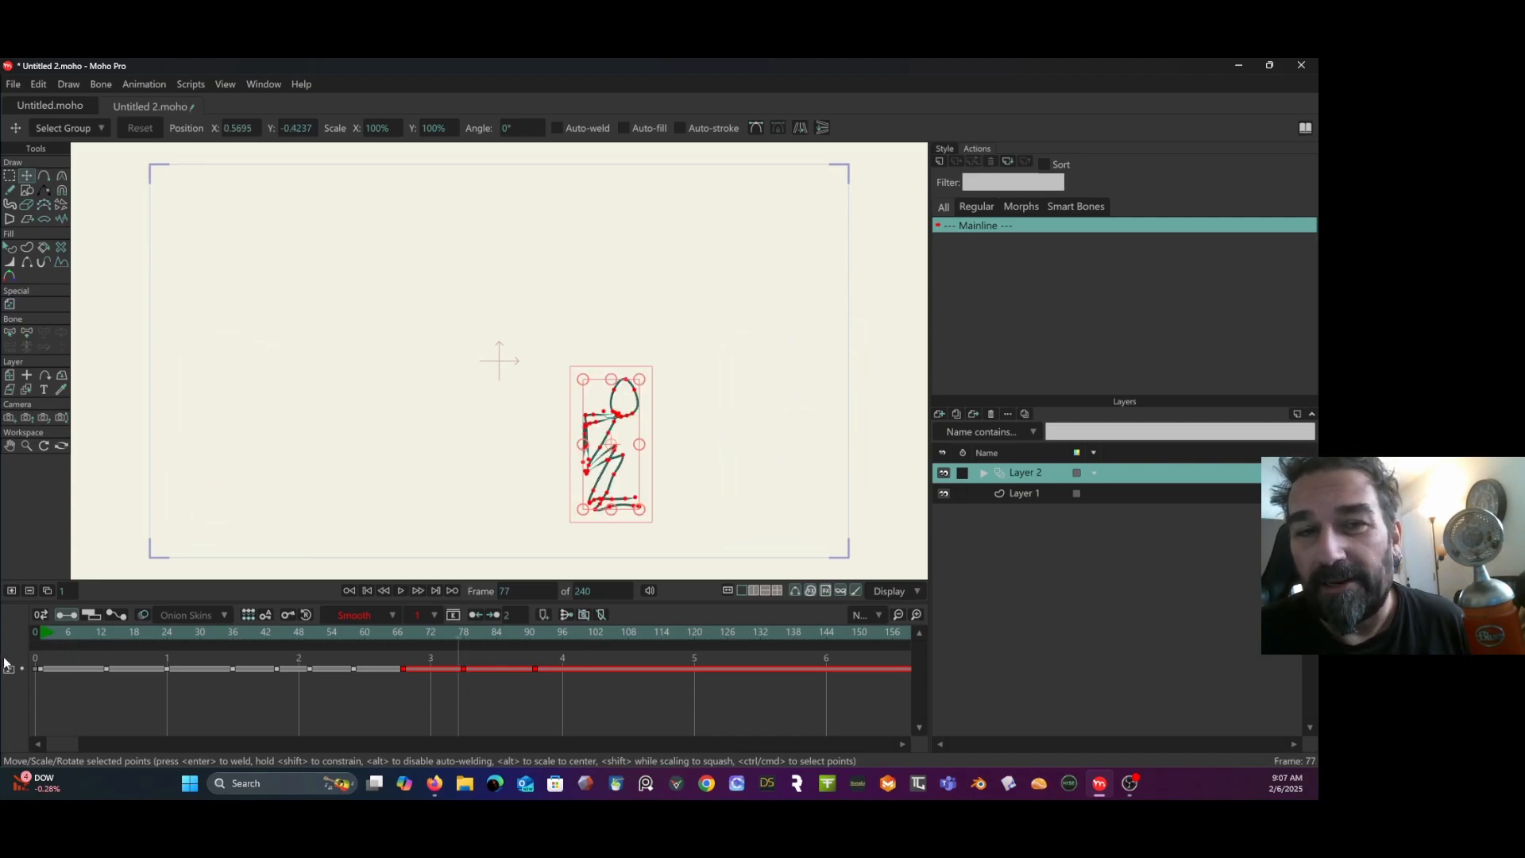
# Copy the upright figure drawing from frame 13 and paste it as a new drawing at frame 19.
pyautogui.click(74, 631)
pyautogui.press('g')
pyautogui.moveTo(69, 631); pyautogui.dragTo(135, 646)
pyautogui.click(112, 679)
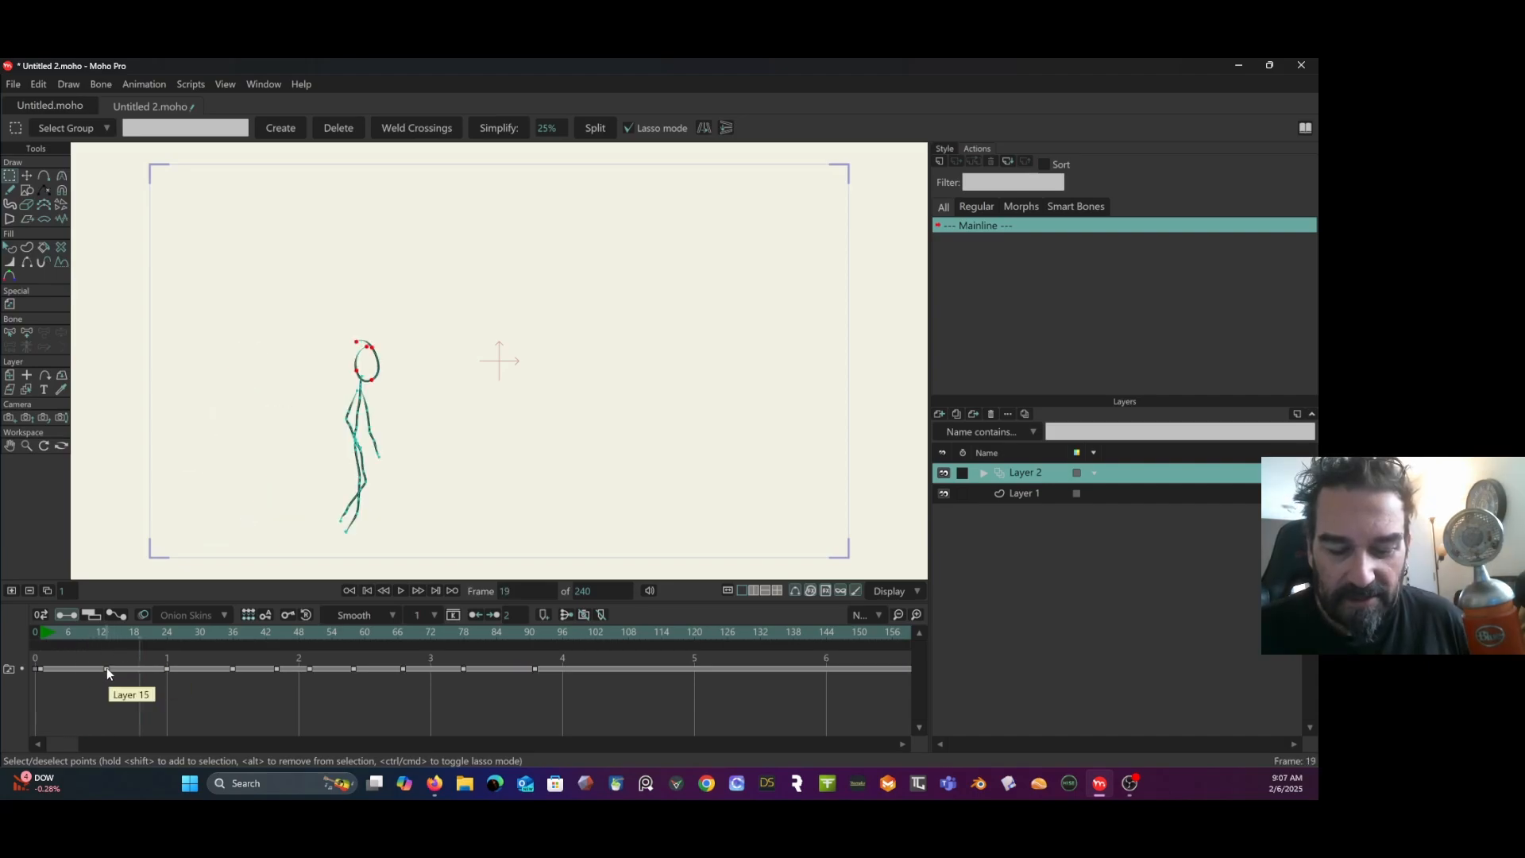
pyautogui.click(107, 669)
pyautogui.rightClick(108, 669)
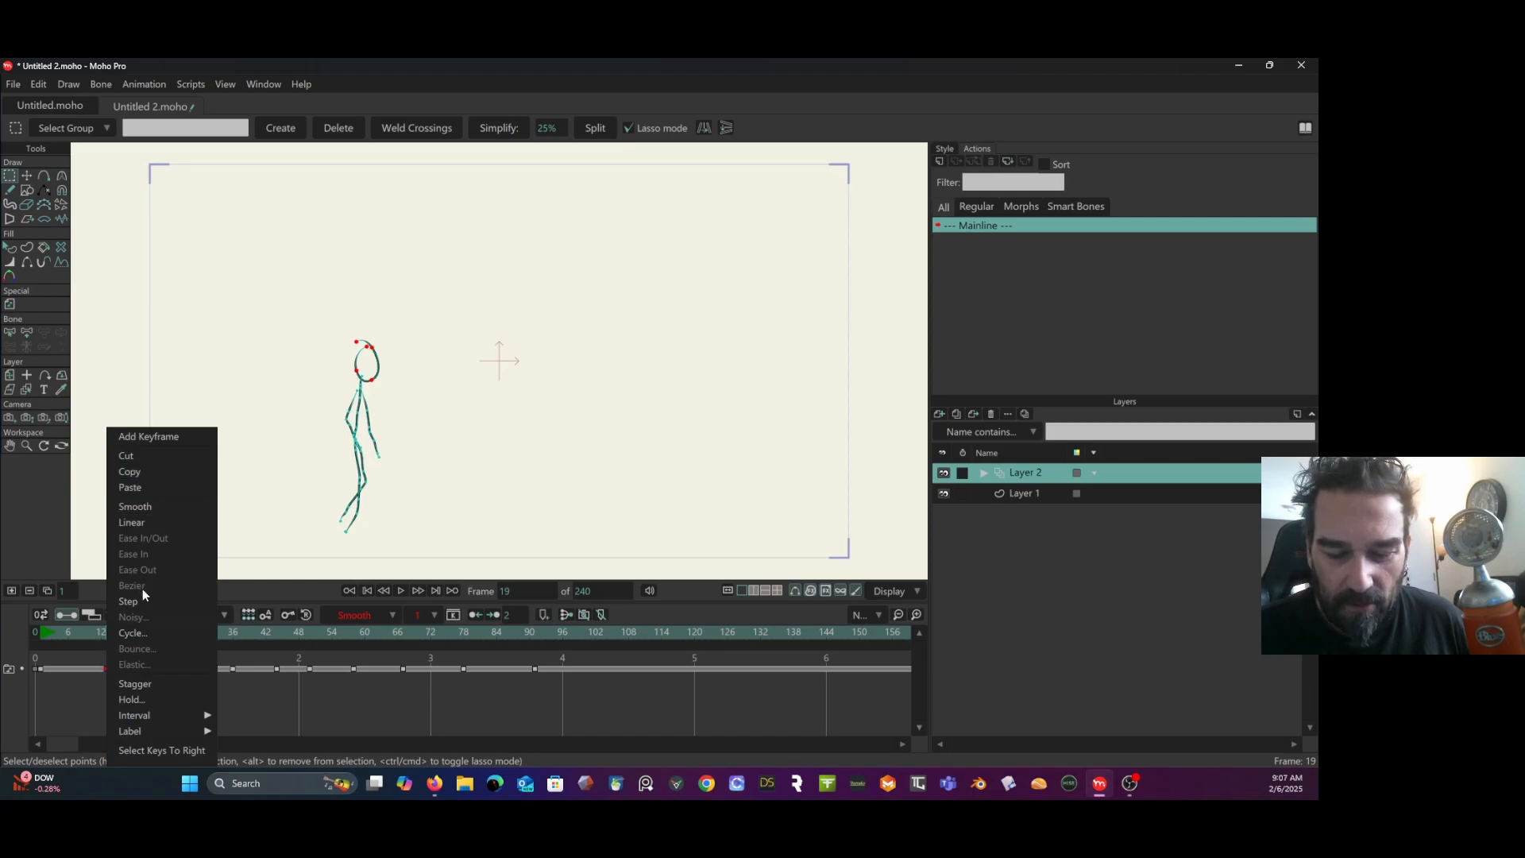
pyautogui.click(159, 504)
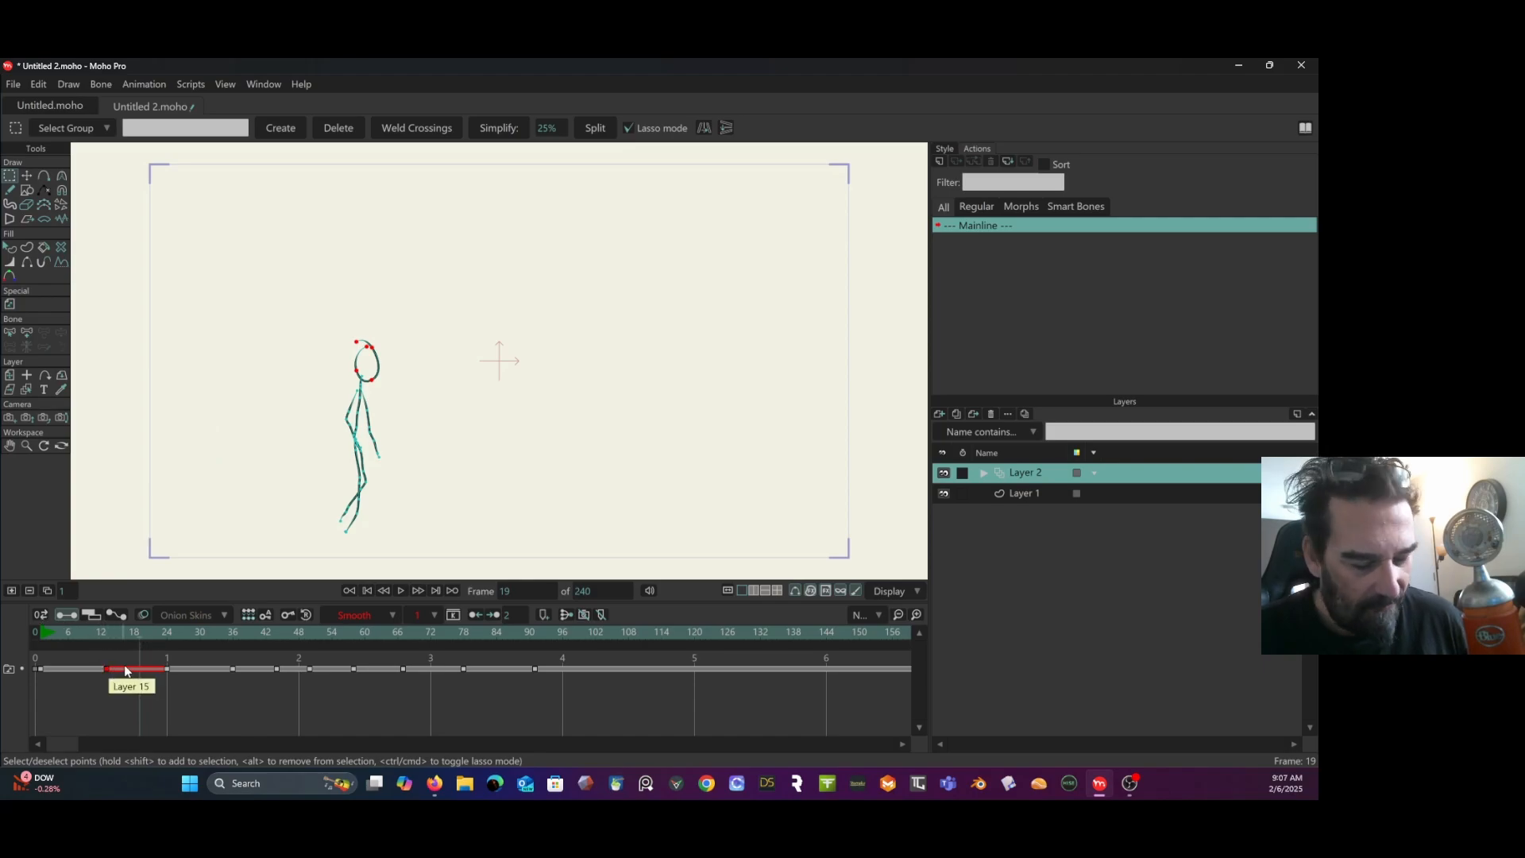
pyautogui.rightClick(127, 671)
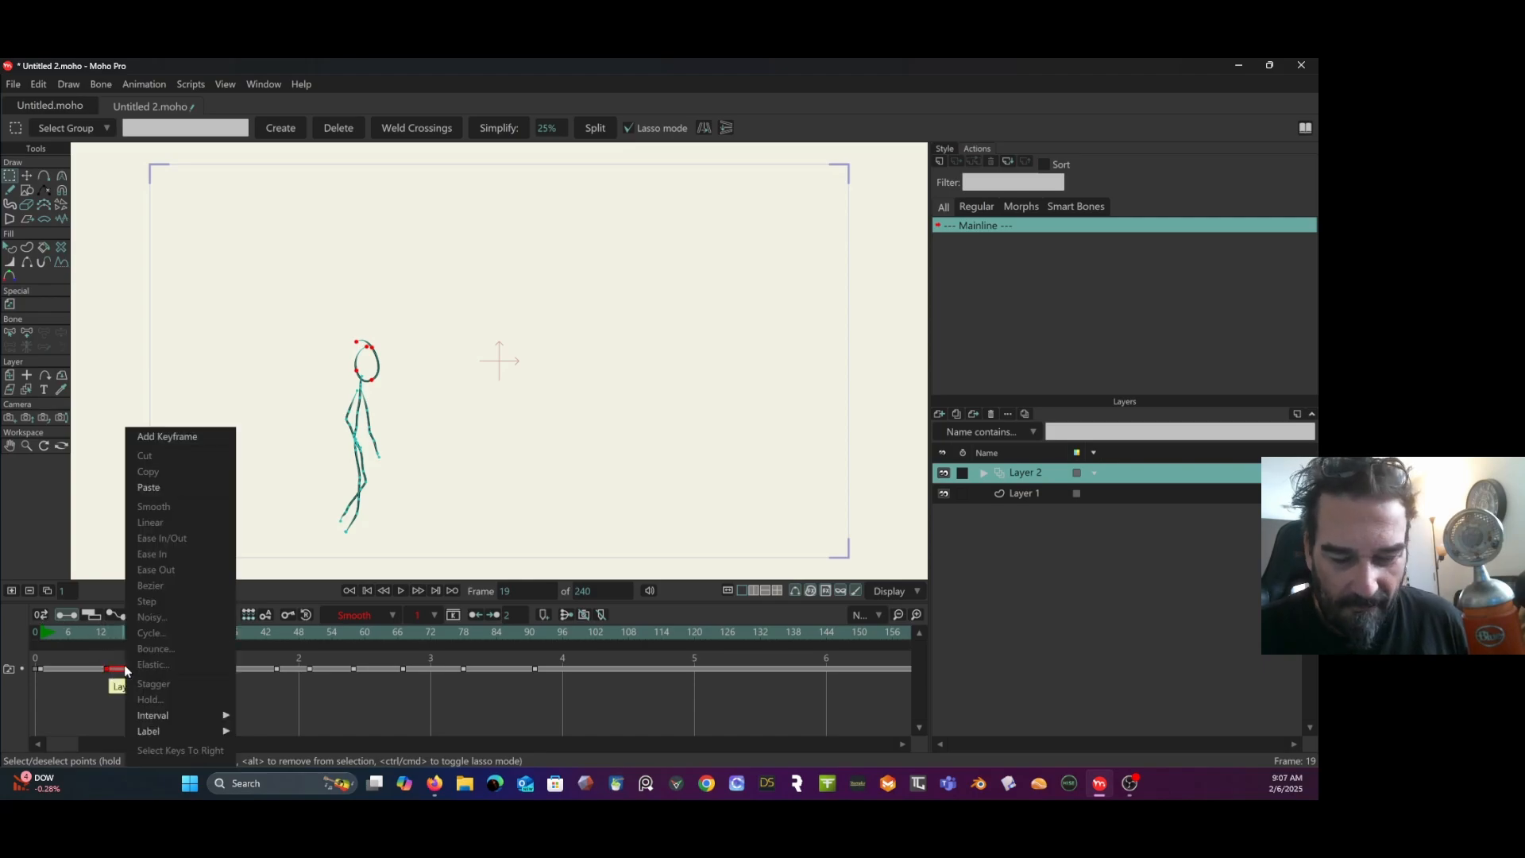
pyautogui.click(150, 487)
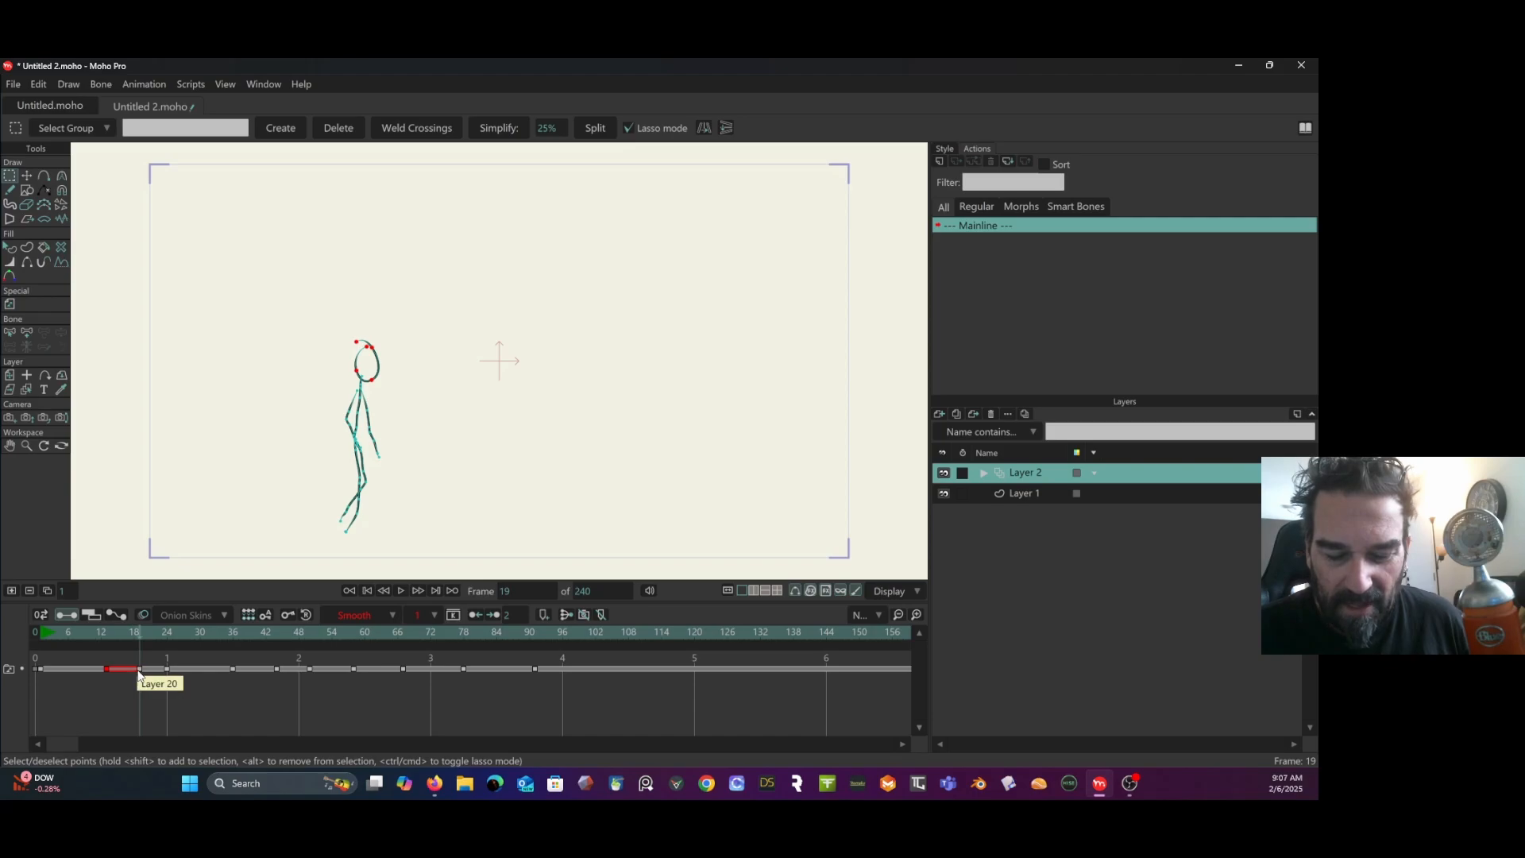
# With onion skins on, select the whole figure at frame 19 and move it toward the crouch, to about X -0.53, Y -0.37.
pyautogui.click(140, 669)
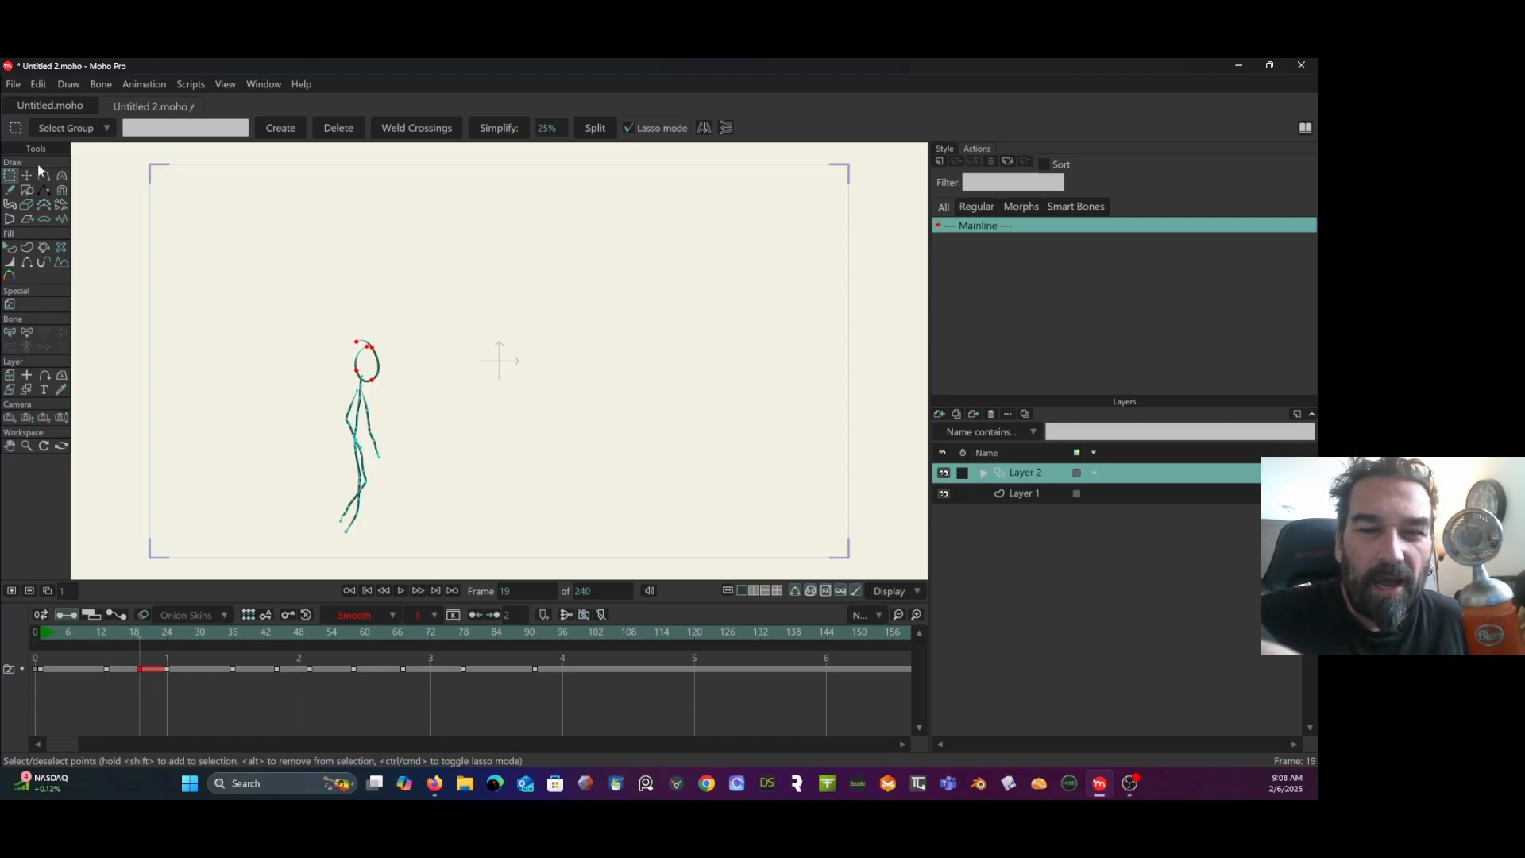
pyautogui.moveTo(347, 297)
pyautogui.mouseDown()
pyautogui.moveTo(289, 364)
pyautogui.moveTo(421, 487)
pyautogui.moveTo(323, 330)
pyautogui.moveTo(343, 300)
pyautogui.mouseUp()
pyautogui.click(143, 615)
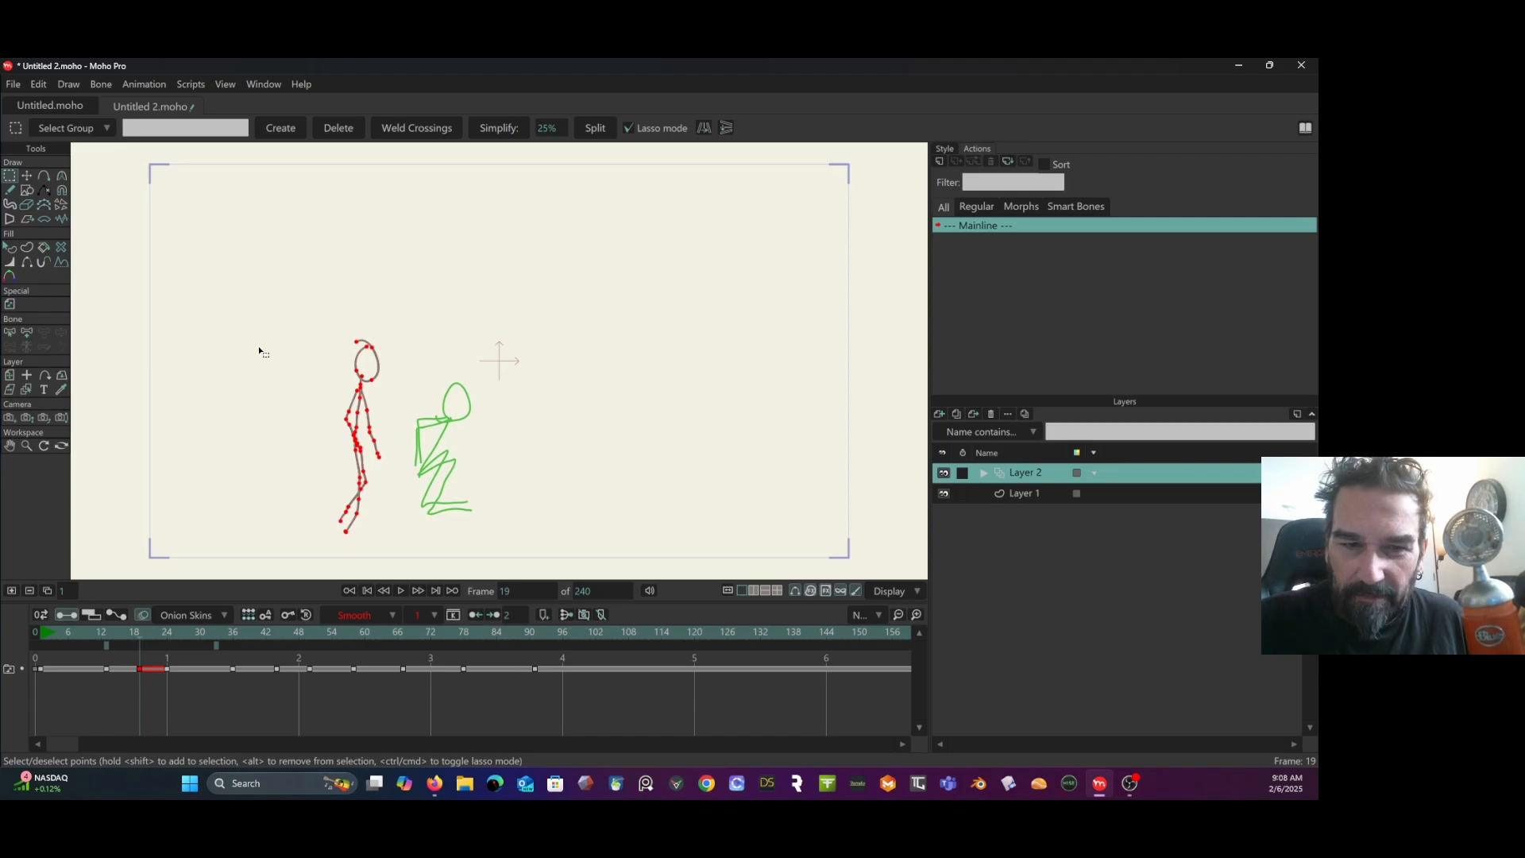
pyautogui.press('t')
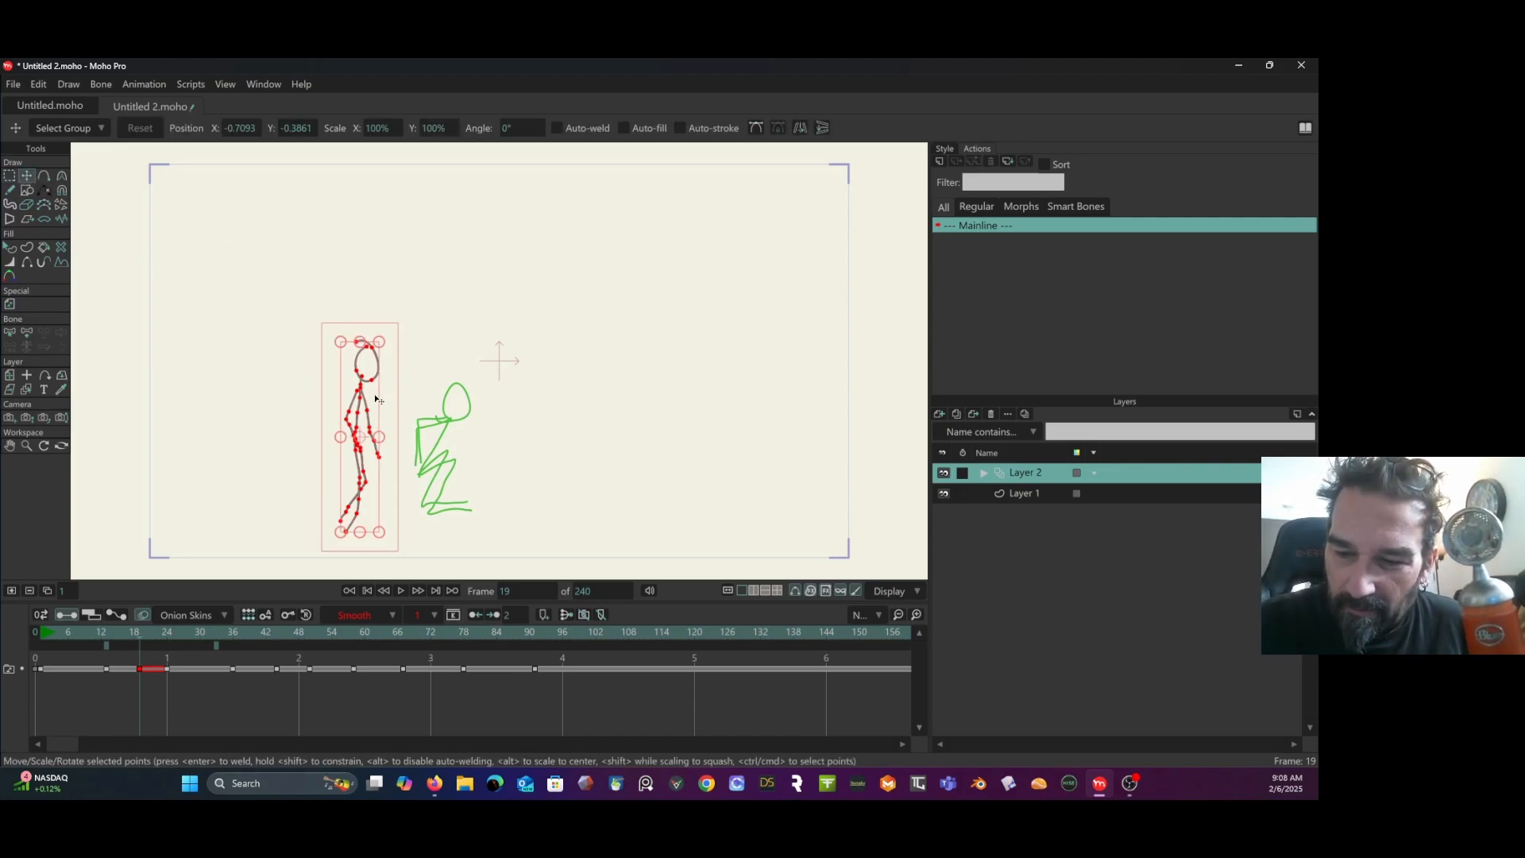
pyautogui.moveTo(378, 400); pyautogui.dragTo(407, 384)
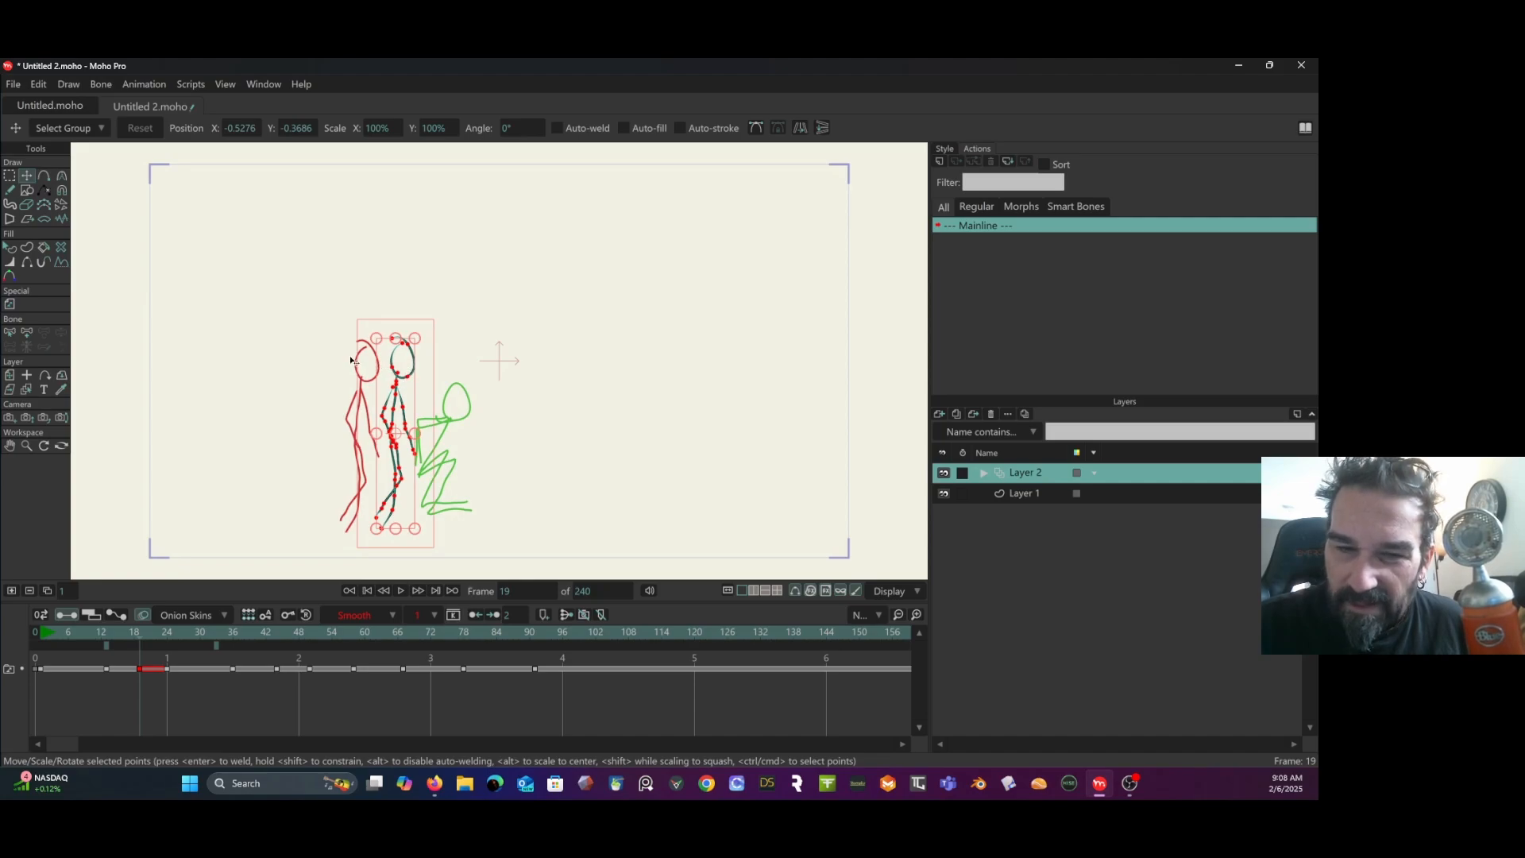
# Select the front arm of the figure at frame 19 and swing it back behind the torso from the shoulder.
pyautogui.press('g')
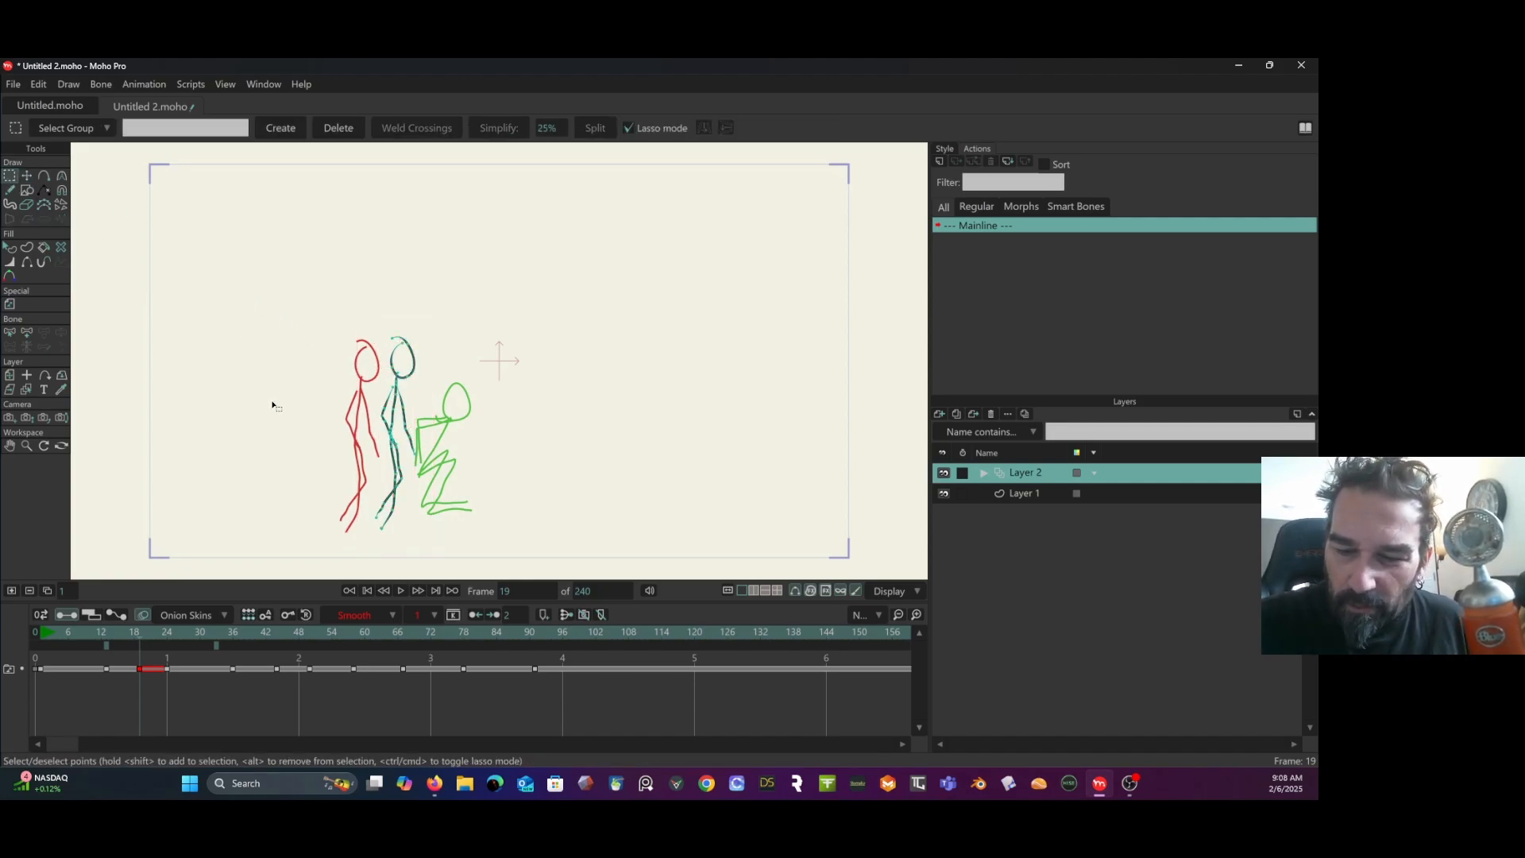
pyautogui.scroll(3, 374, 442)
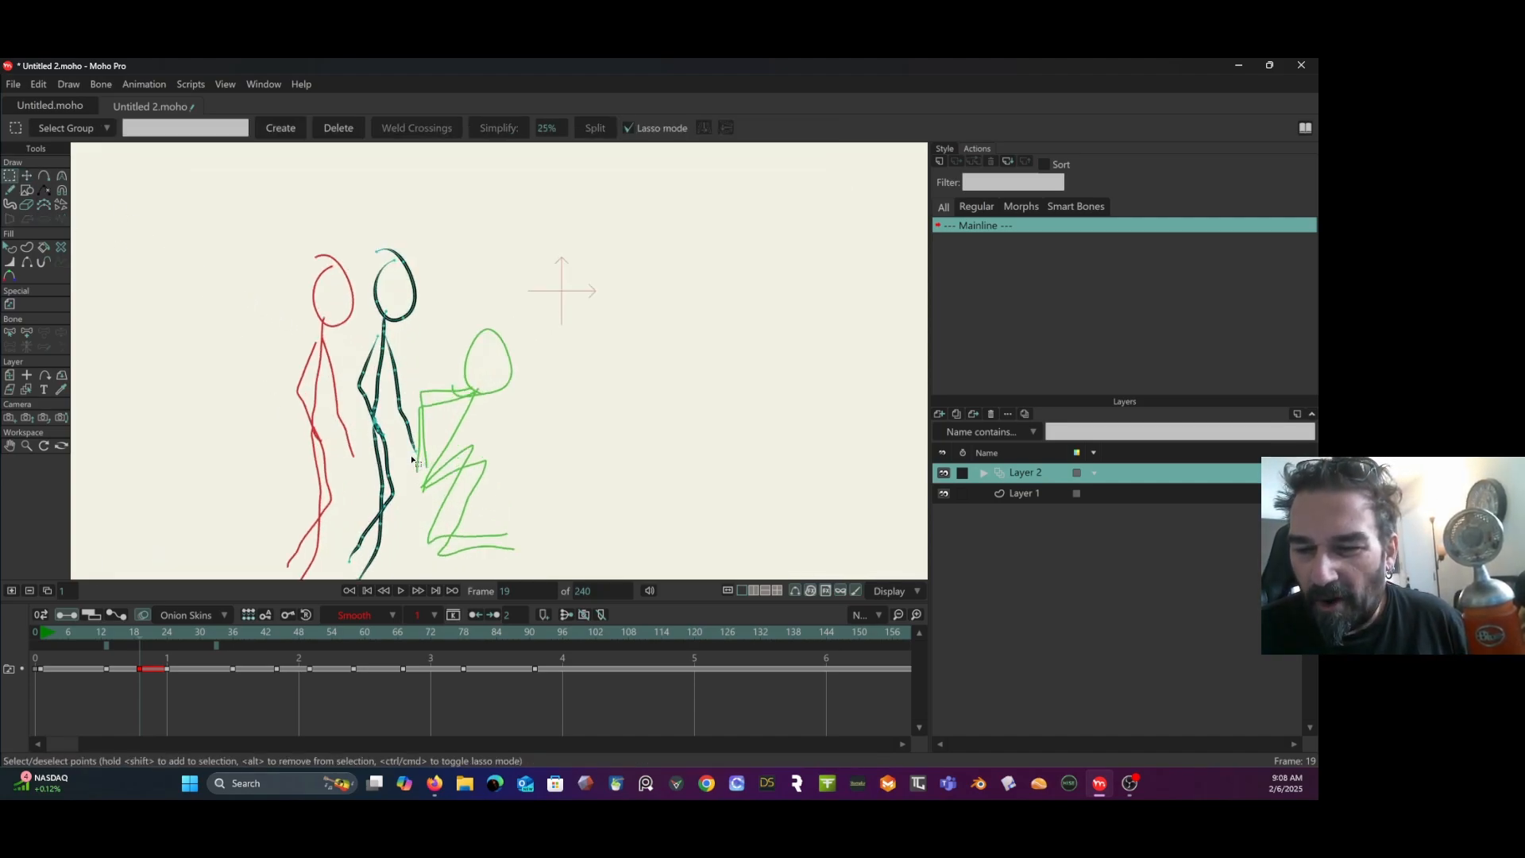
pyautogui.click(393, 361)
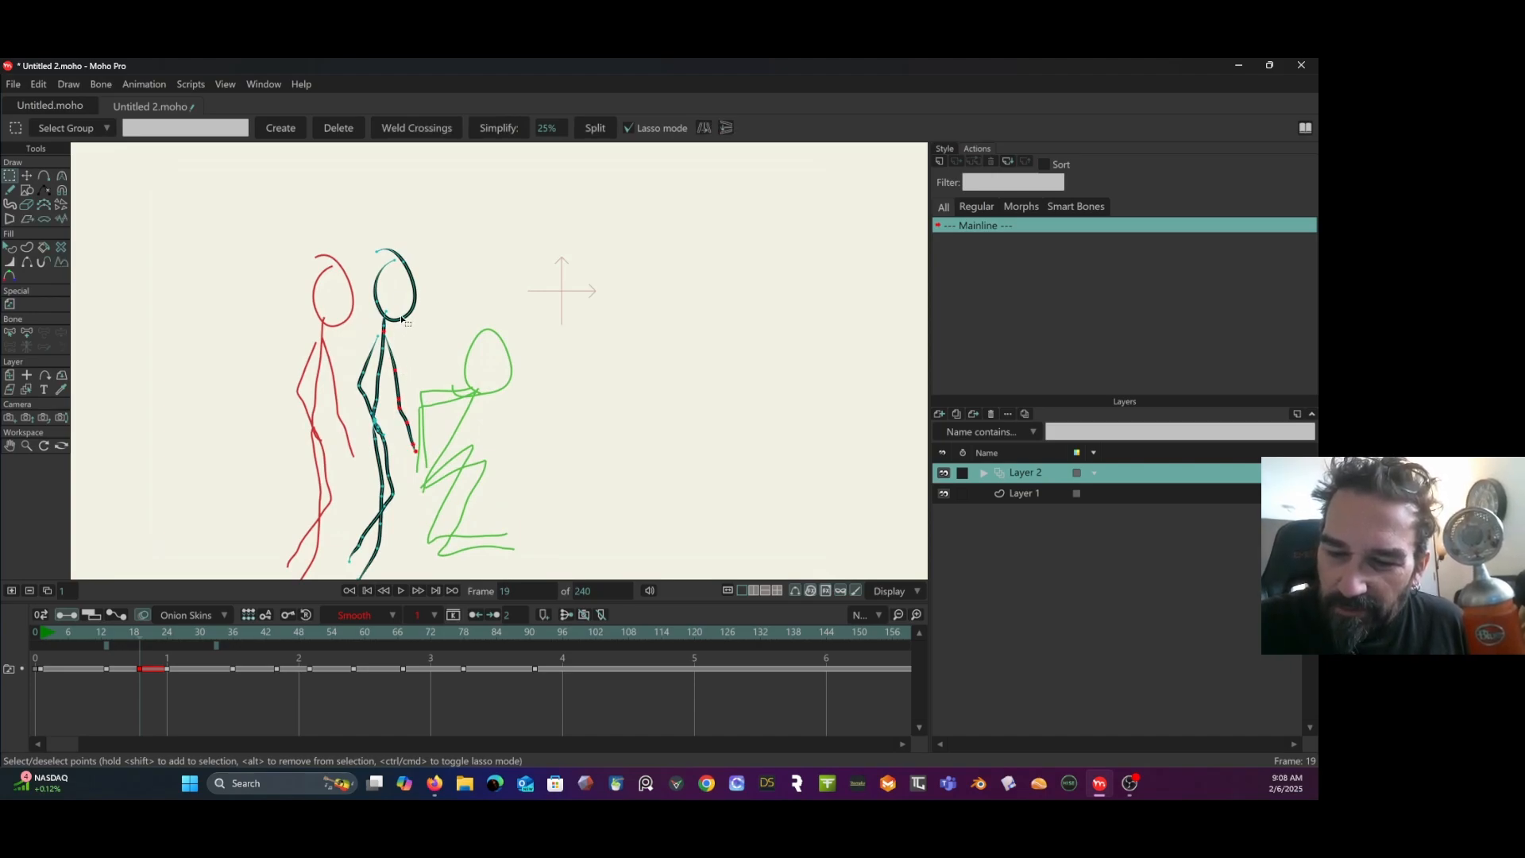
pyautogui.click(30, 177)
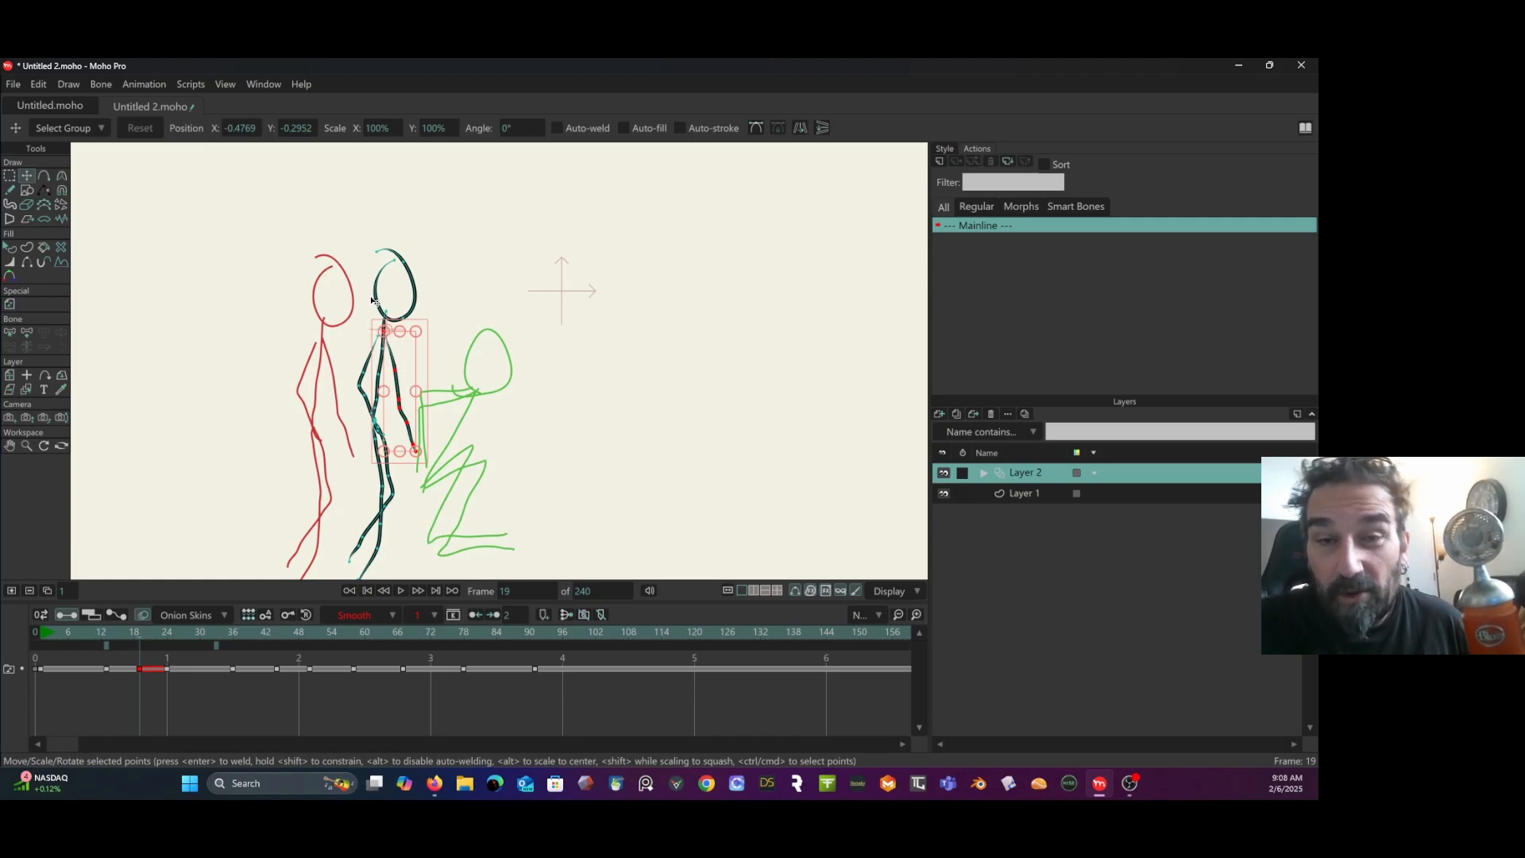
pyautogui.moveTo(420, 361); pyautogui.dragTo(396, 357)
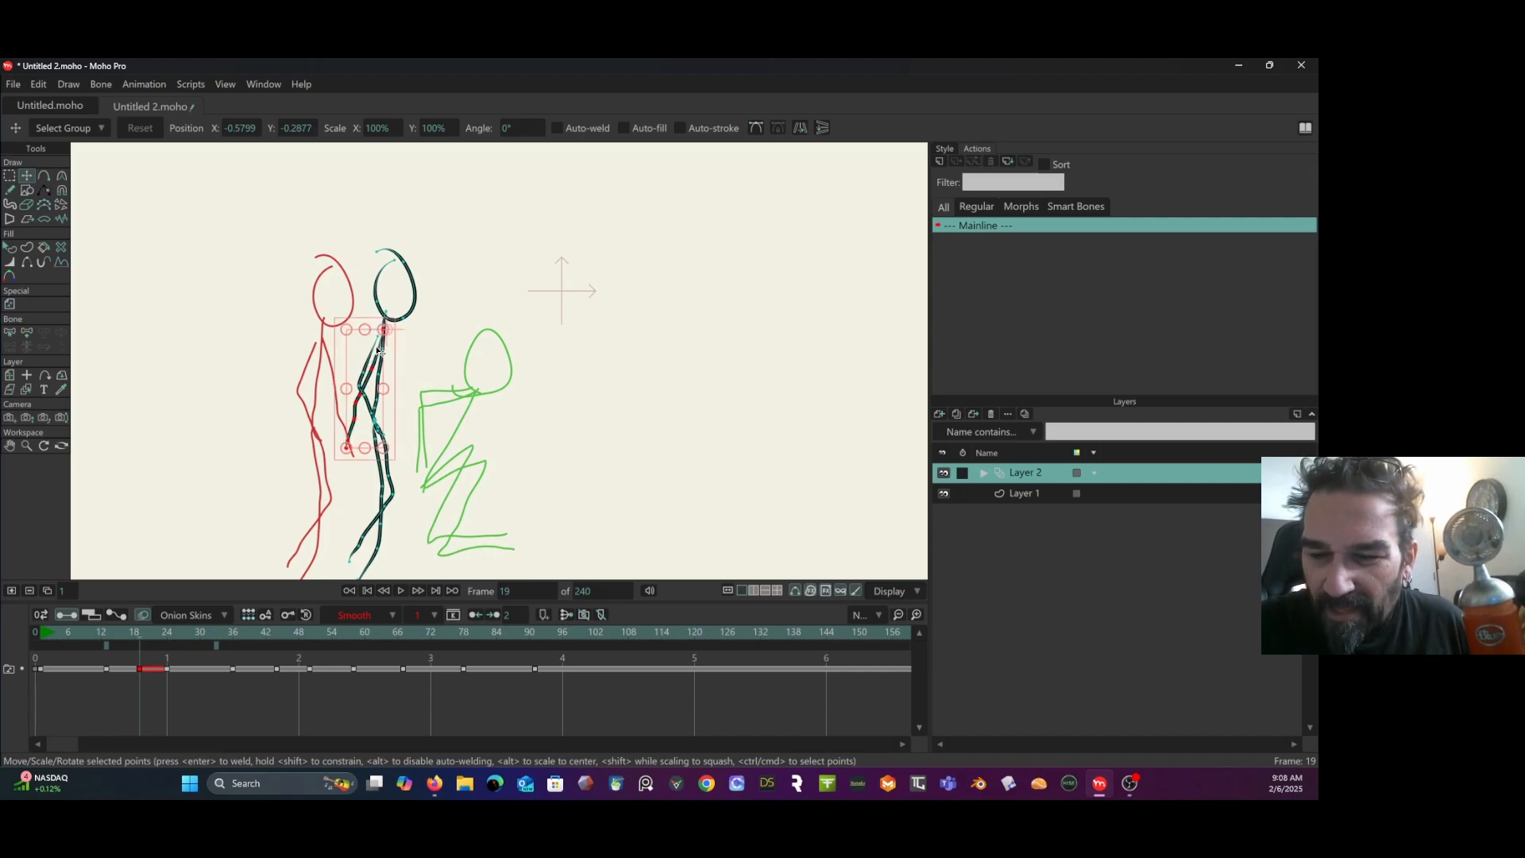
# Select the rear arm of the figure at frame 19 and swing it further back, clear of the torso.
pyautogui.click(16, 174)
pyautogui.click(225, 262)
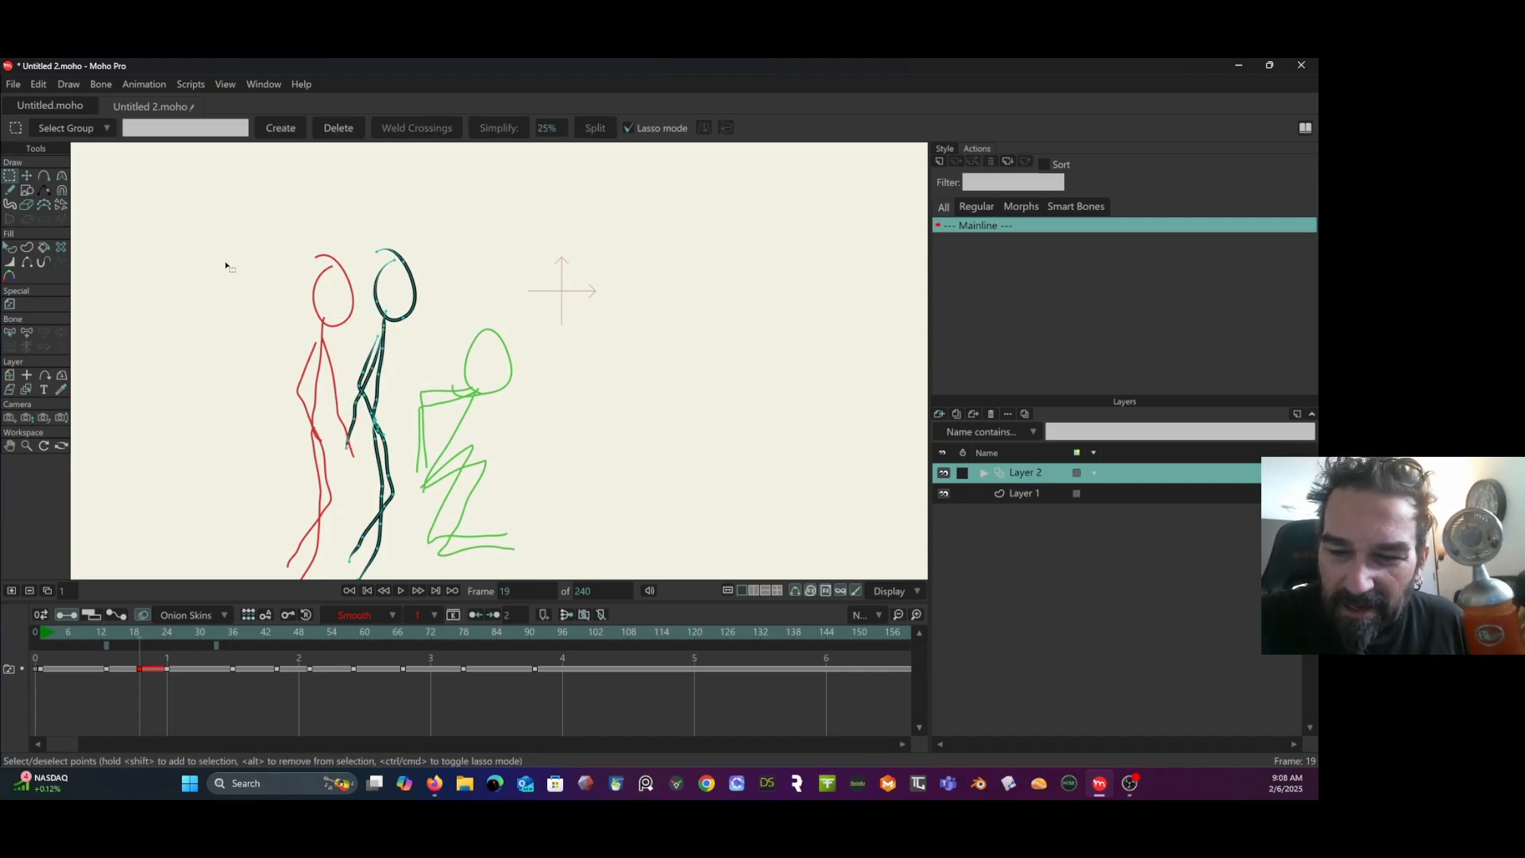
pyautogui.click(368, 358)
pyautogui.click(28, 178)
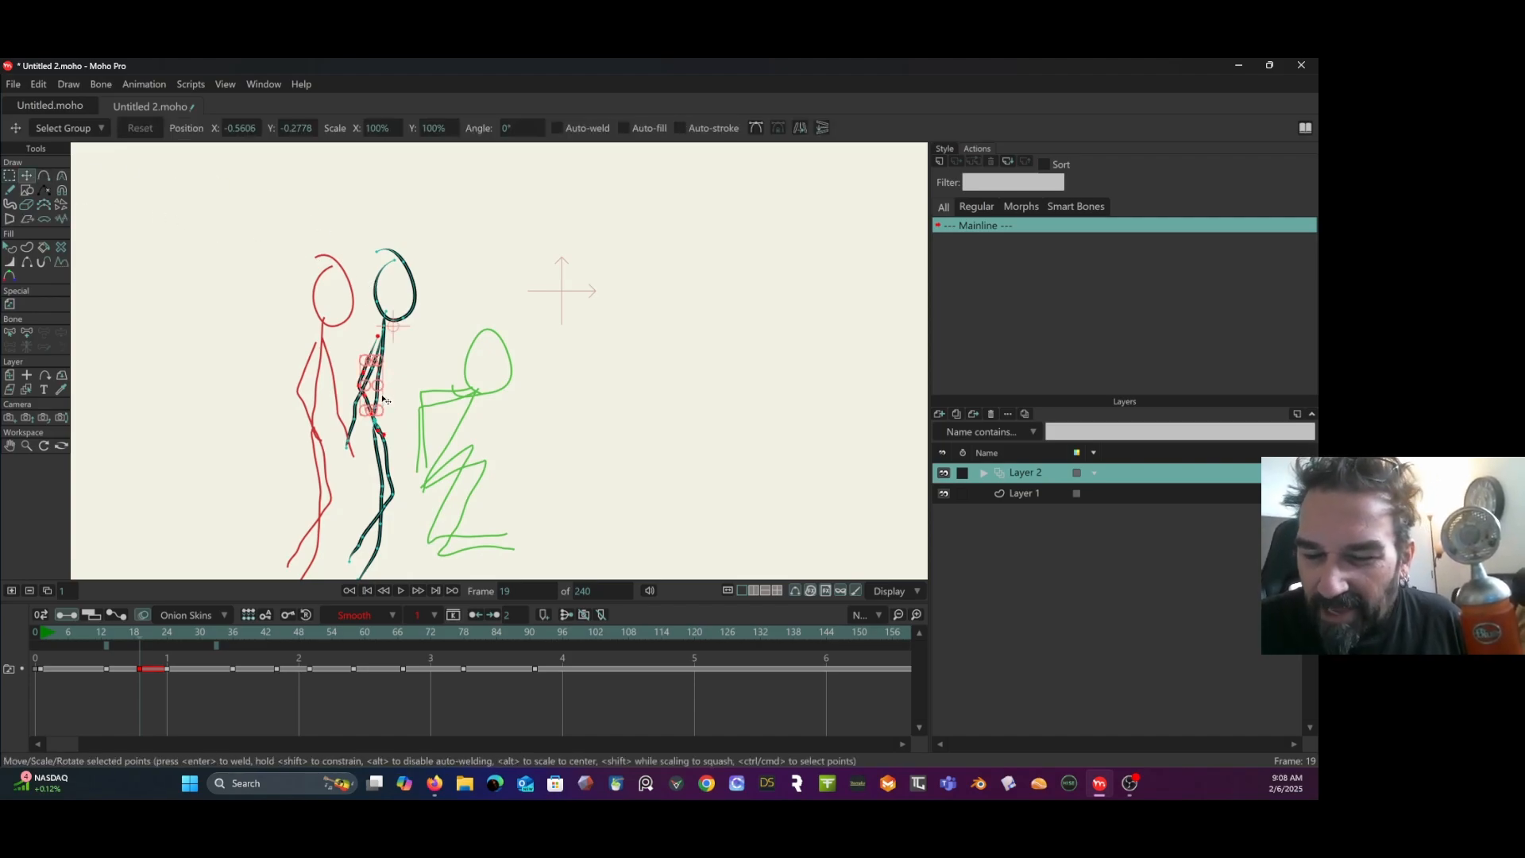
pyautogui.scroll(4, 404, 381)
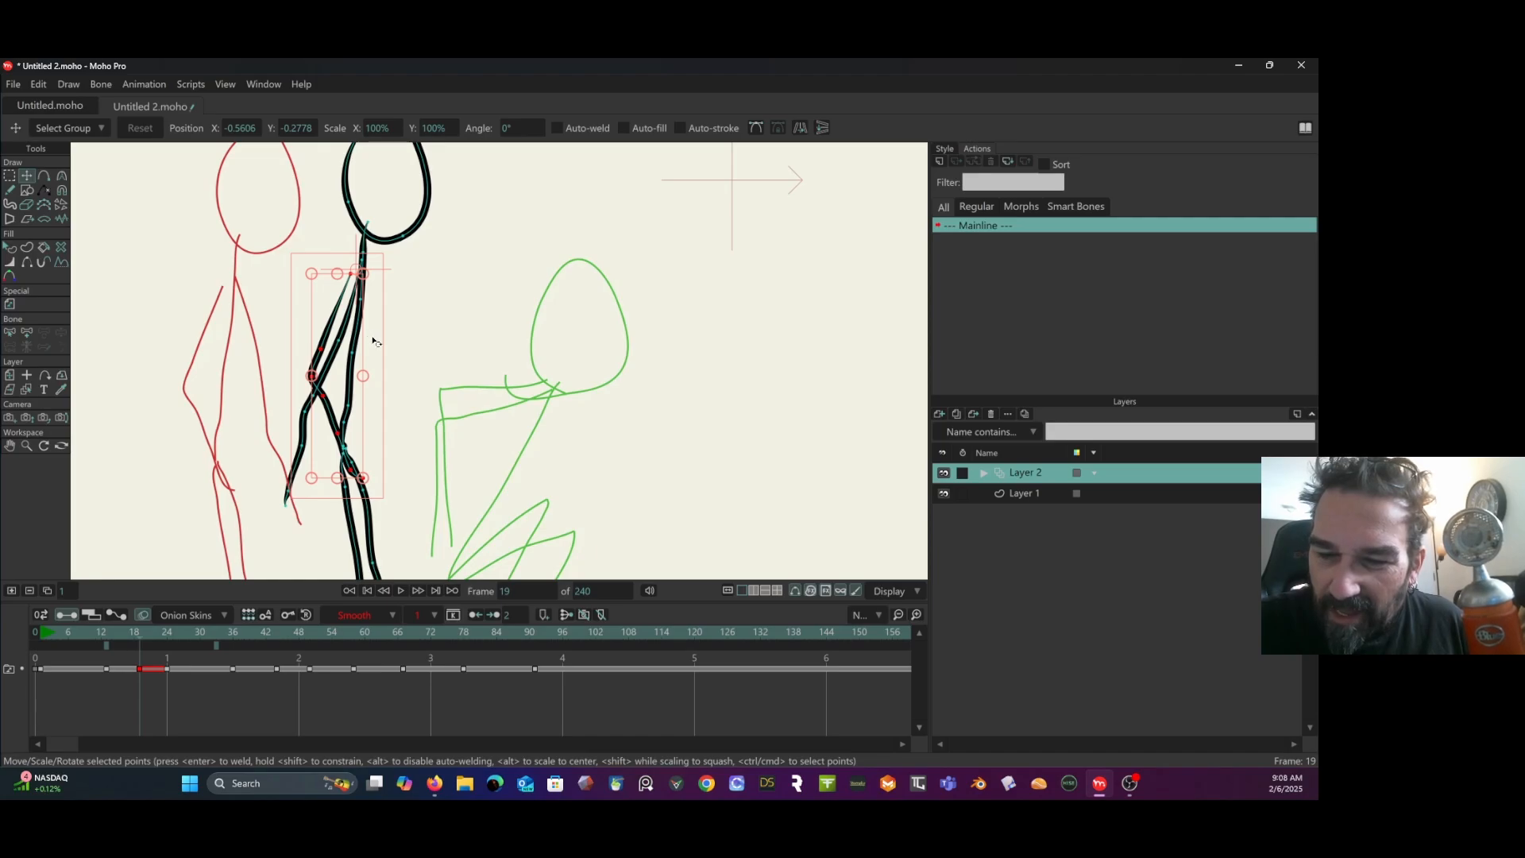
pyautogui.moveTo(371, 339); pyautogui.dragTo(330, 359)
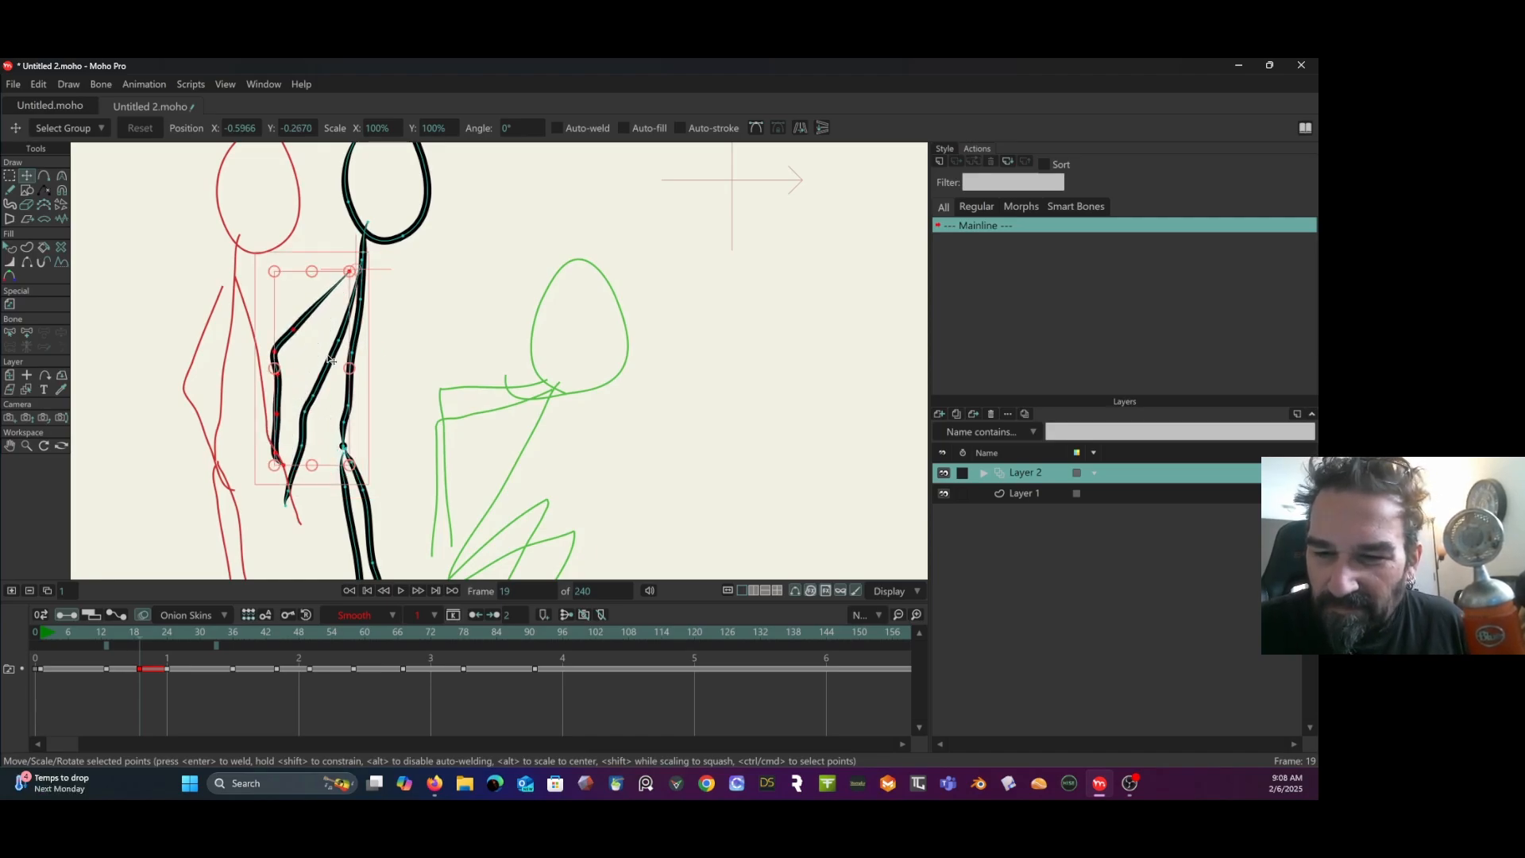
pyautogui.scroll(-4, 433, 312)
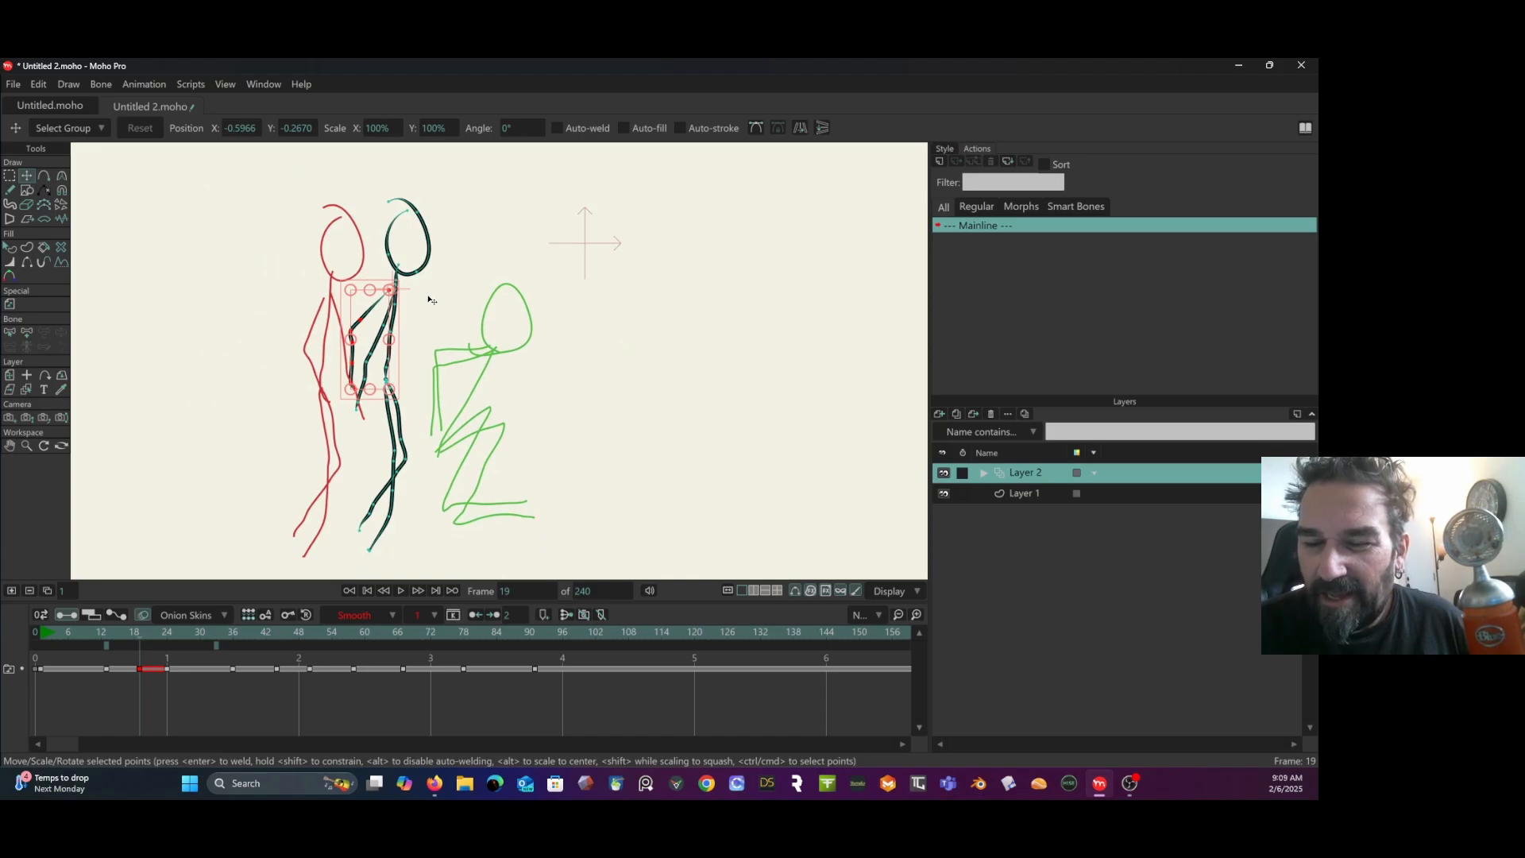
pyautogui.scroll(2, 417, 280)
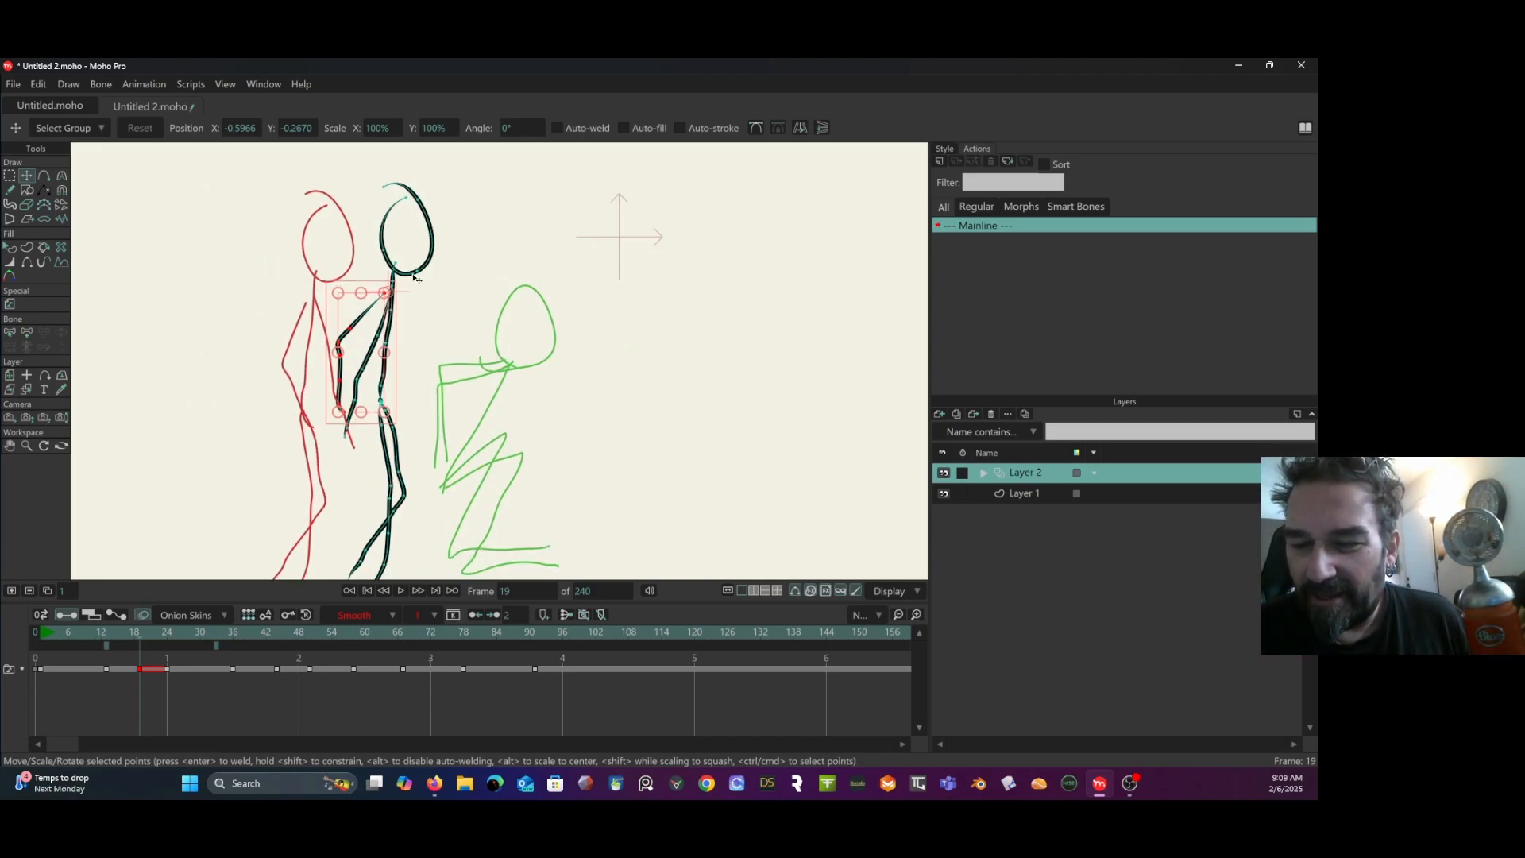
pyautogui.scroll(-1, 415, 278)
pyautogui.scroll(-1, 415, 278)
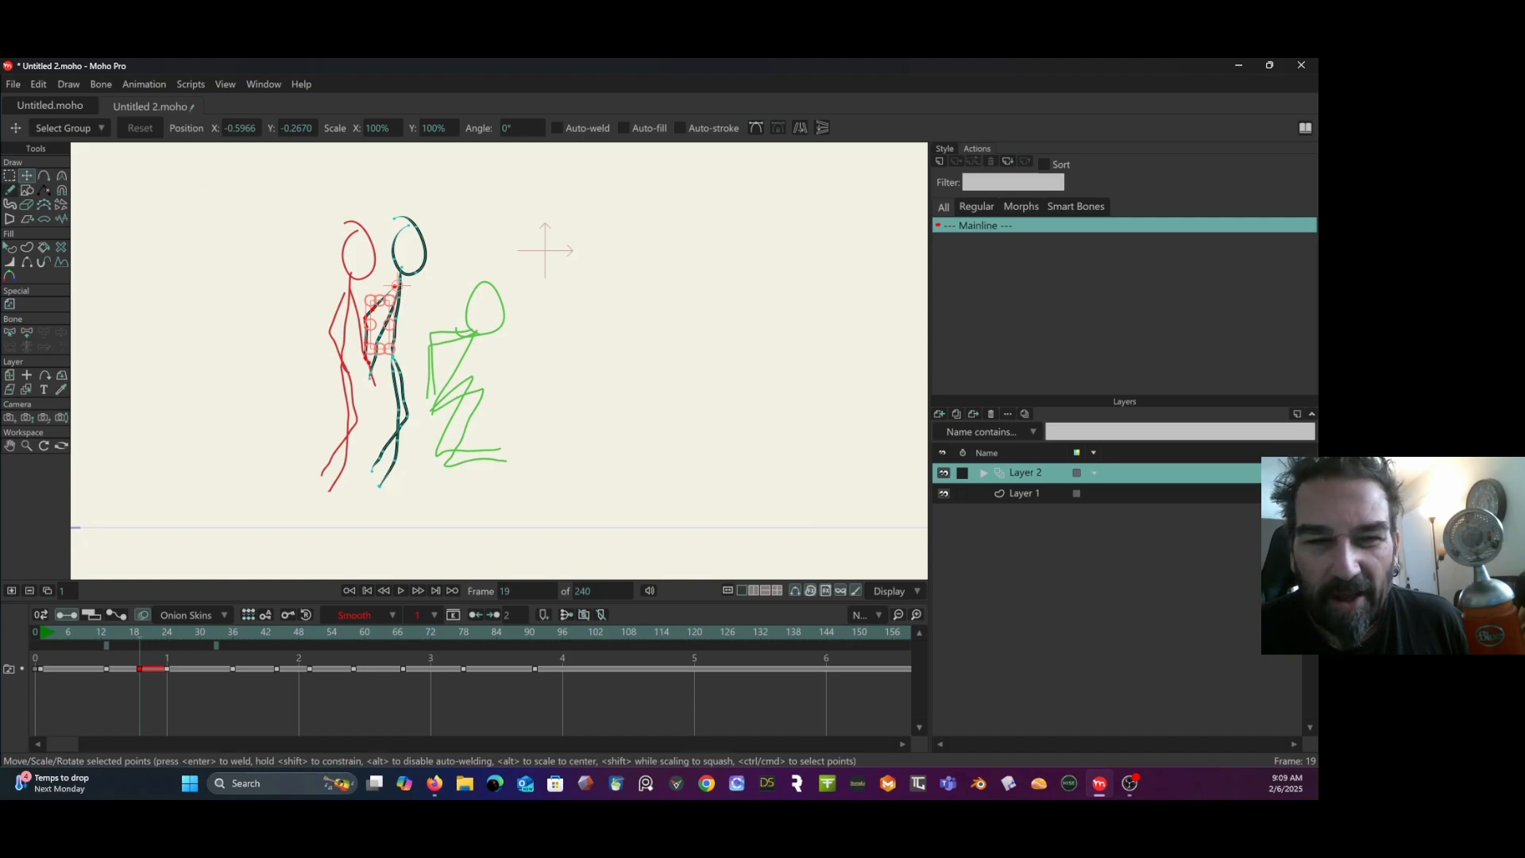
# Select the head, torso and arms of the figure at frame 19 and lean them forward from the hips.
pyautogui.click(13, 177)
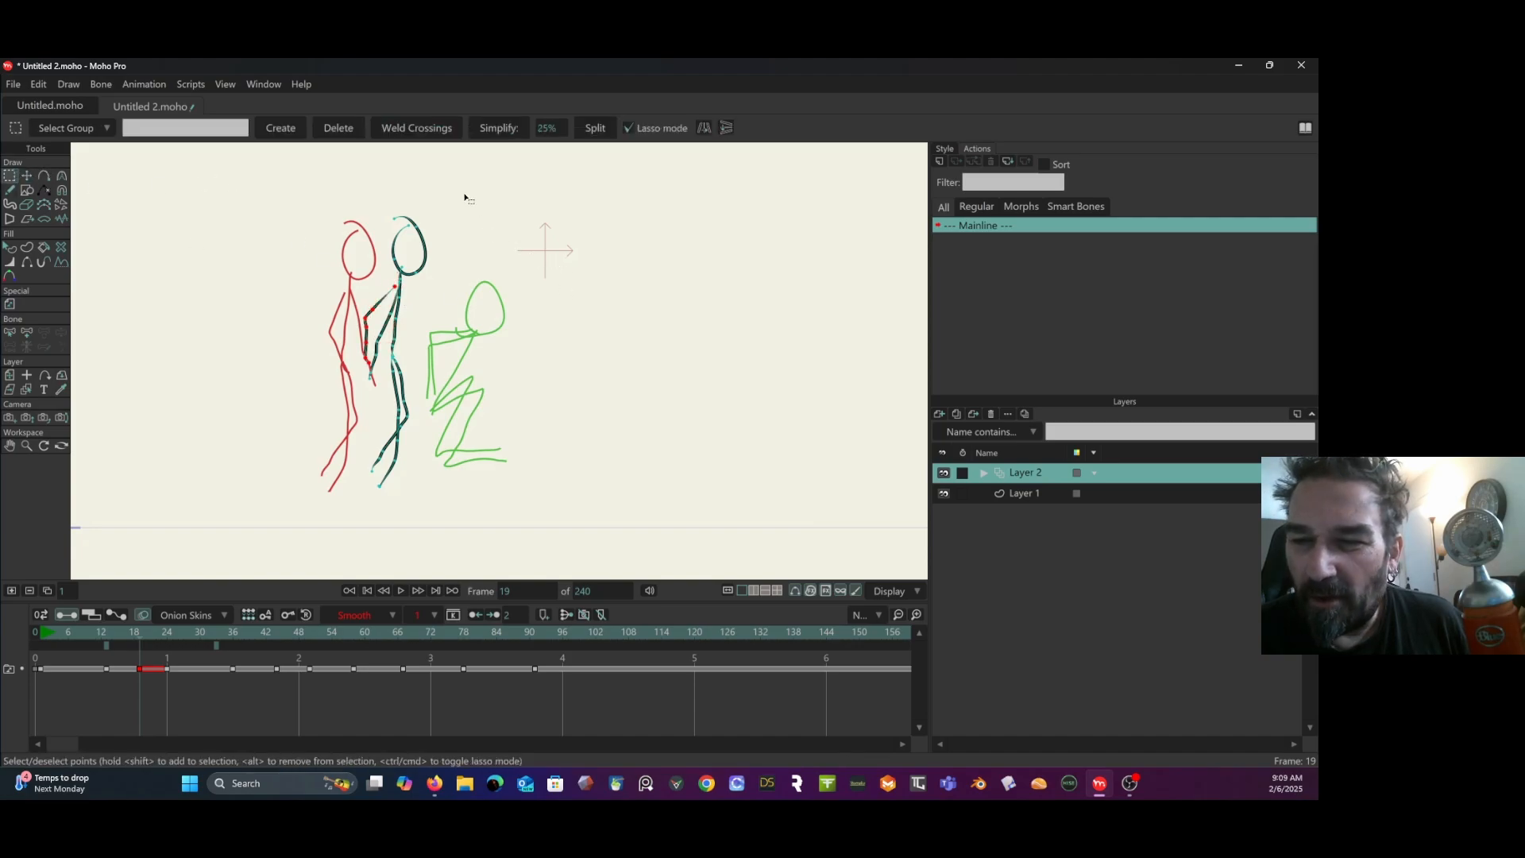
pyautogui.moveTo(464, 193)
pyautogui.mouseDown()
pyautogui.moveTo(425, 195)
pyautogui.moveTo(337, 251)
pyautogui.moveTo(325, 335)
pyautogui.moveTo(349, 386)
pyautogui.moveTo(408, 345)
pyautogui.moveTo(486, 225)
pyautogui.mouseUp()
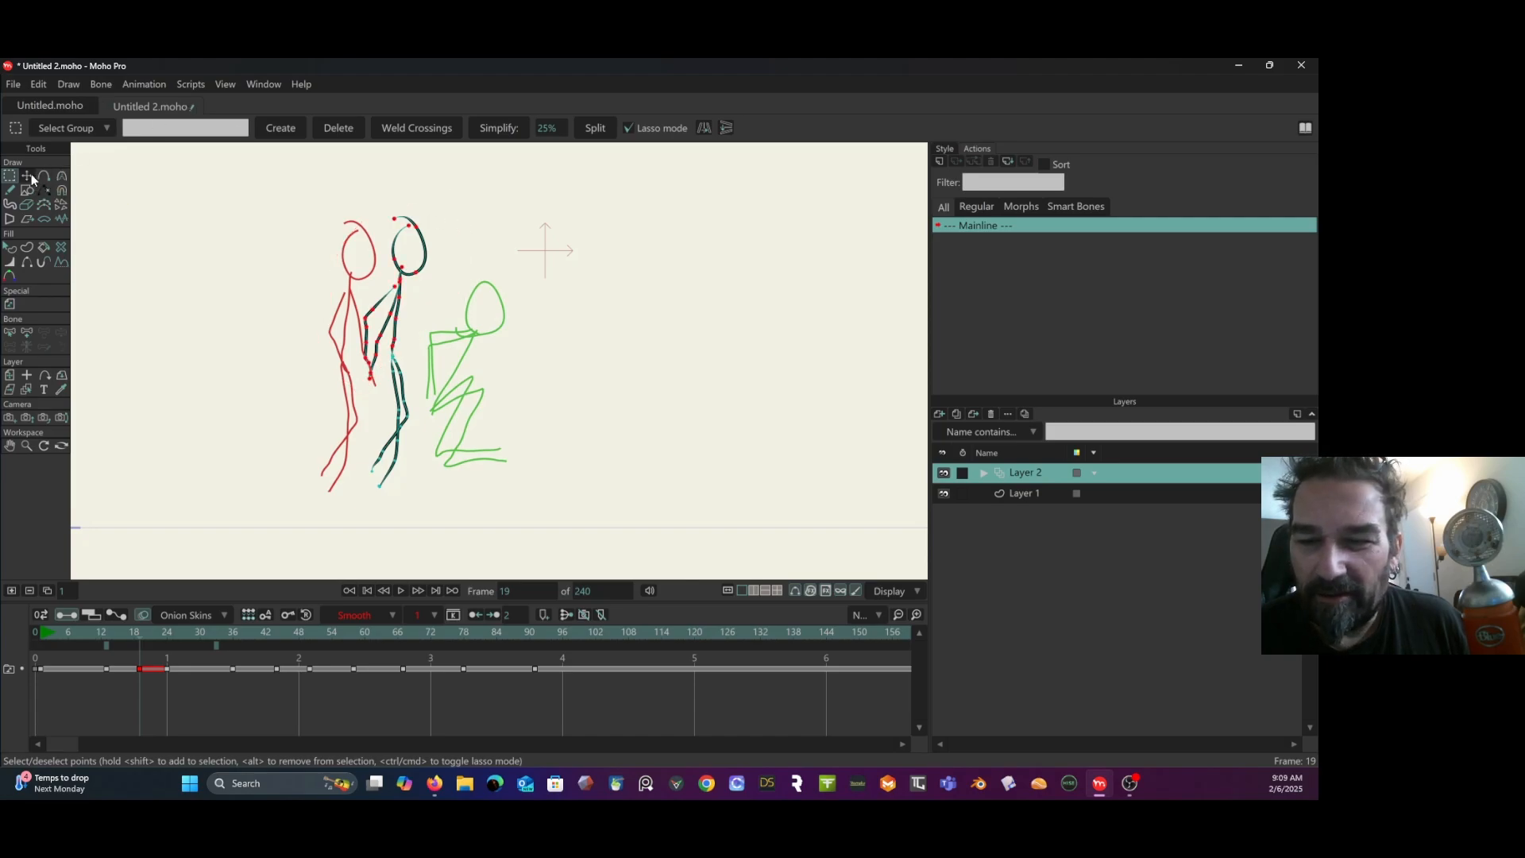
pyautogui.click(31, 174)
pyautogui.scroll(1, 393, 295)
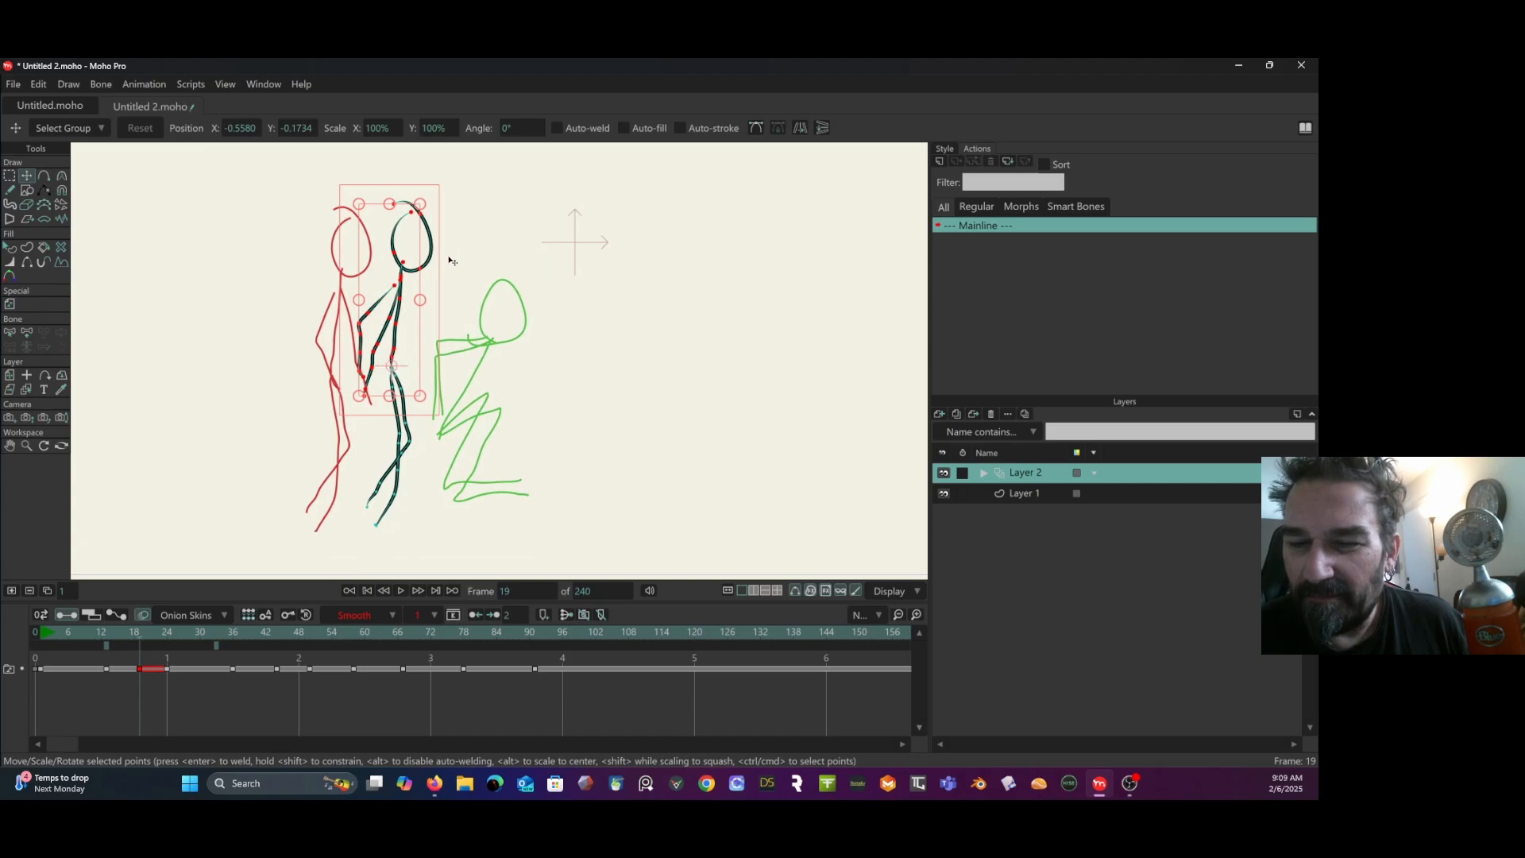
pyautogui.moveTo(430, 272); pyautogui.dragTo(439, 333)
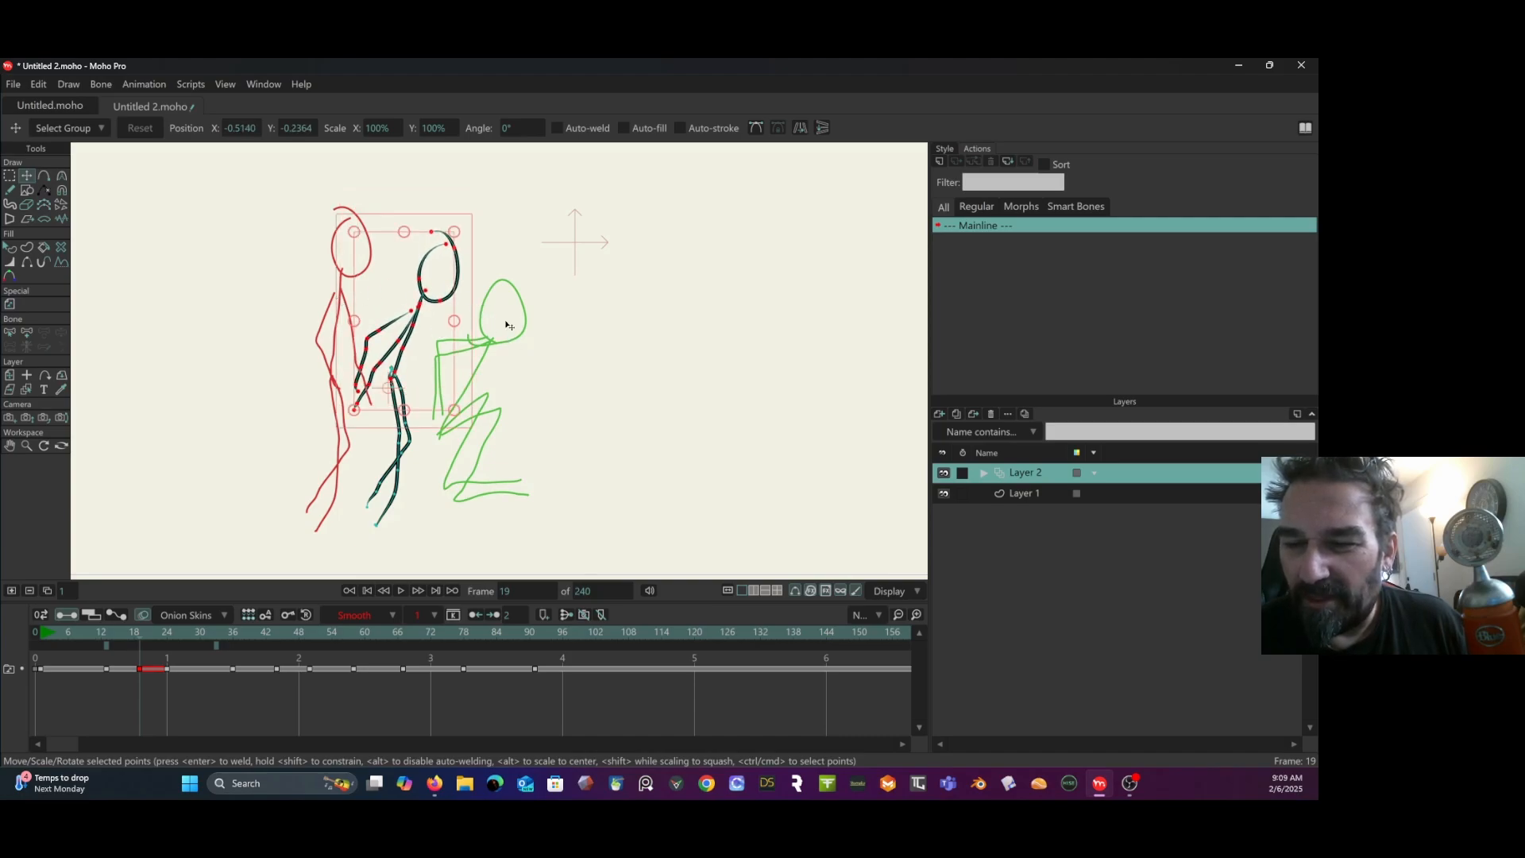
# Select the whole crouching figure at frame 24 and move it down to about X -0.30, Y -0.53.
pyautogui.click(8, 175)
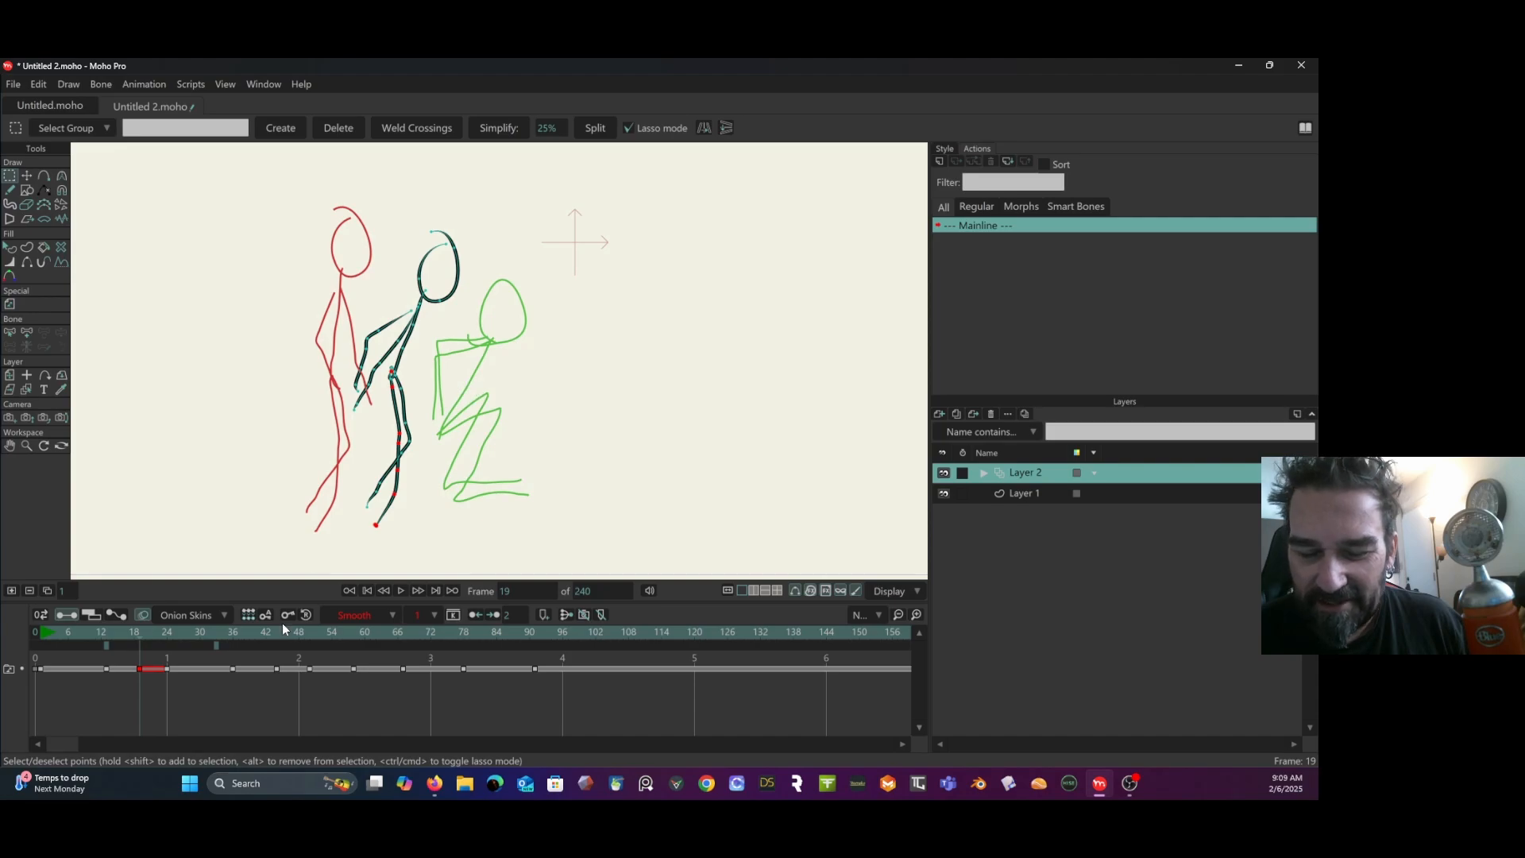
pyautogui.click(169, 635)
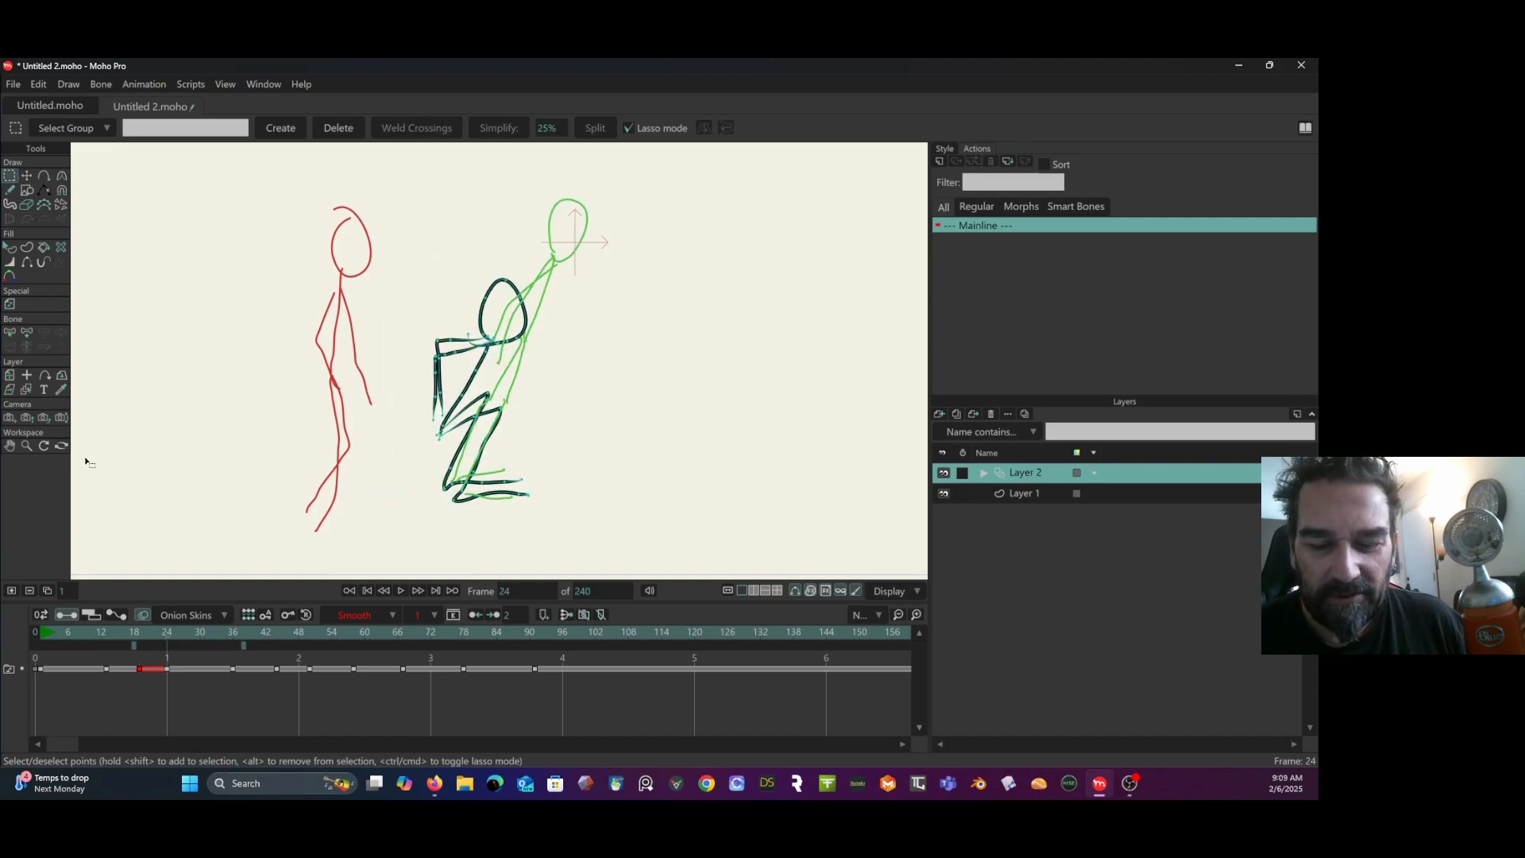
pyautogui.moveTo(484, 260)
pyautogui.mouseDown()
pyautogui.moveTo(409, 366)
pyautogui.moveTo(595, 354)
pyautogui.moveTo(524, 256)
pyautogui.mouseUp()
pyautogui.click(26, 176)
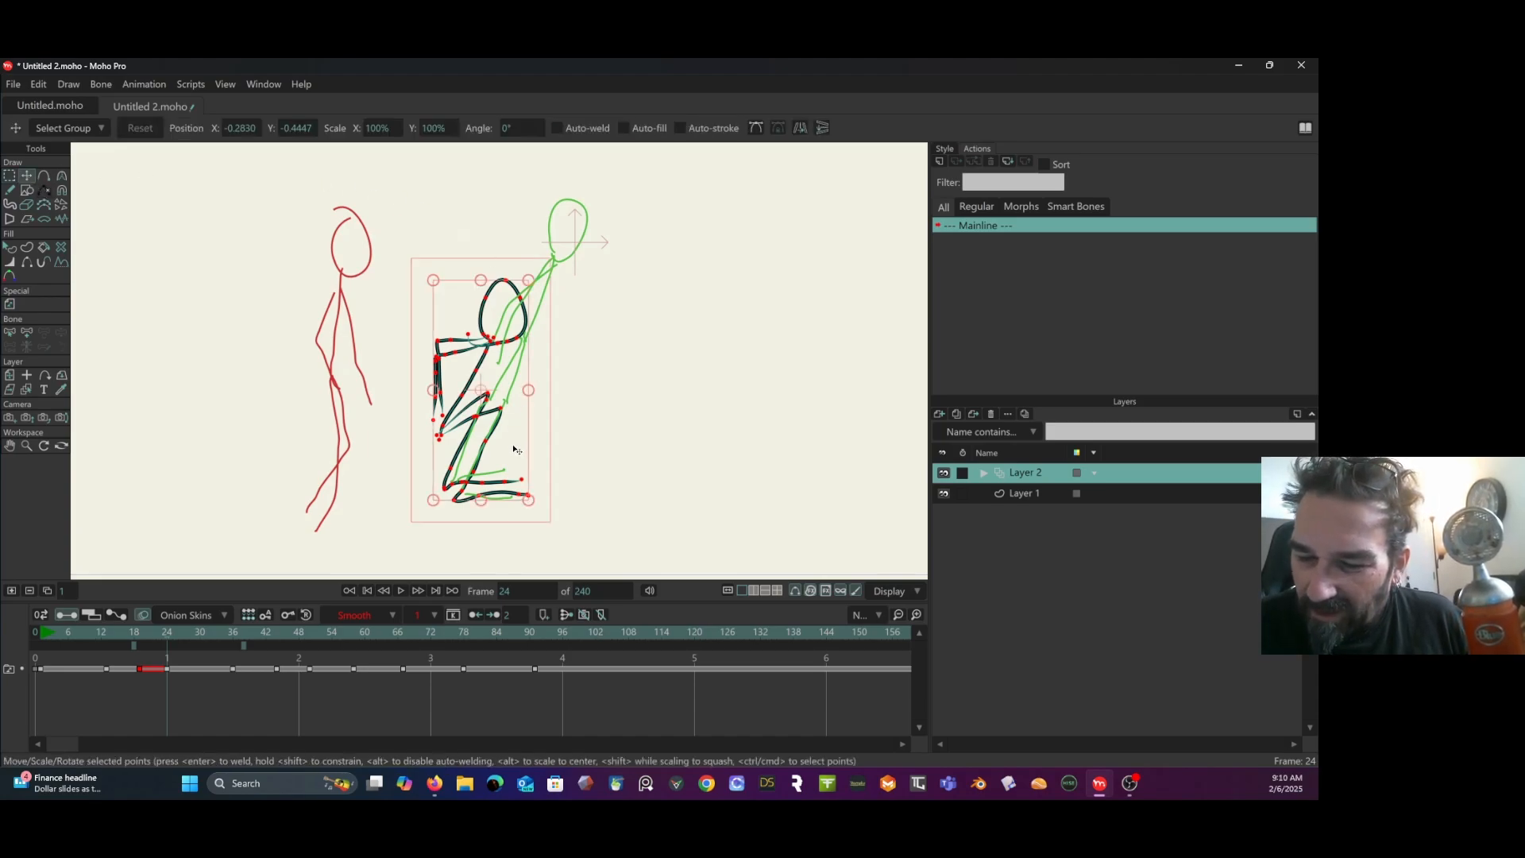
pyautogui.moveTo(514, 450); pyautogui.dragTo(510, 479)
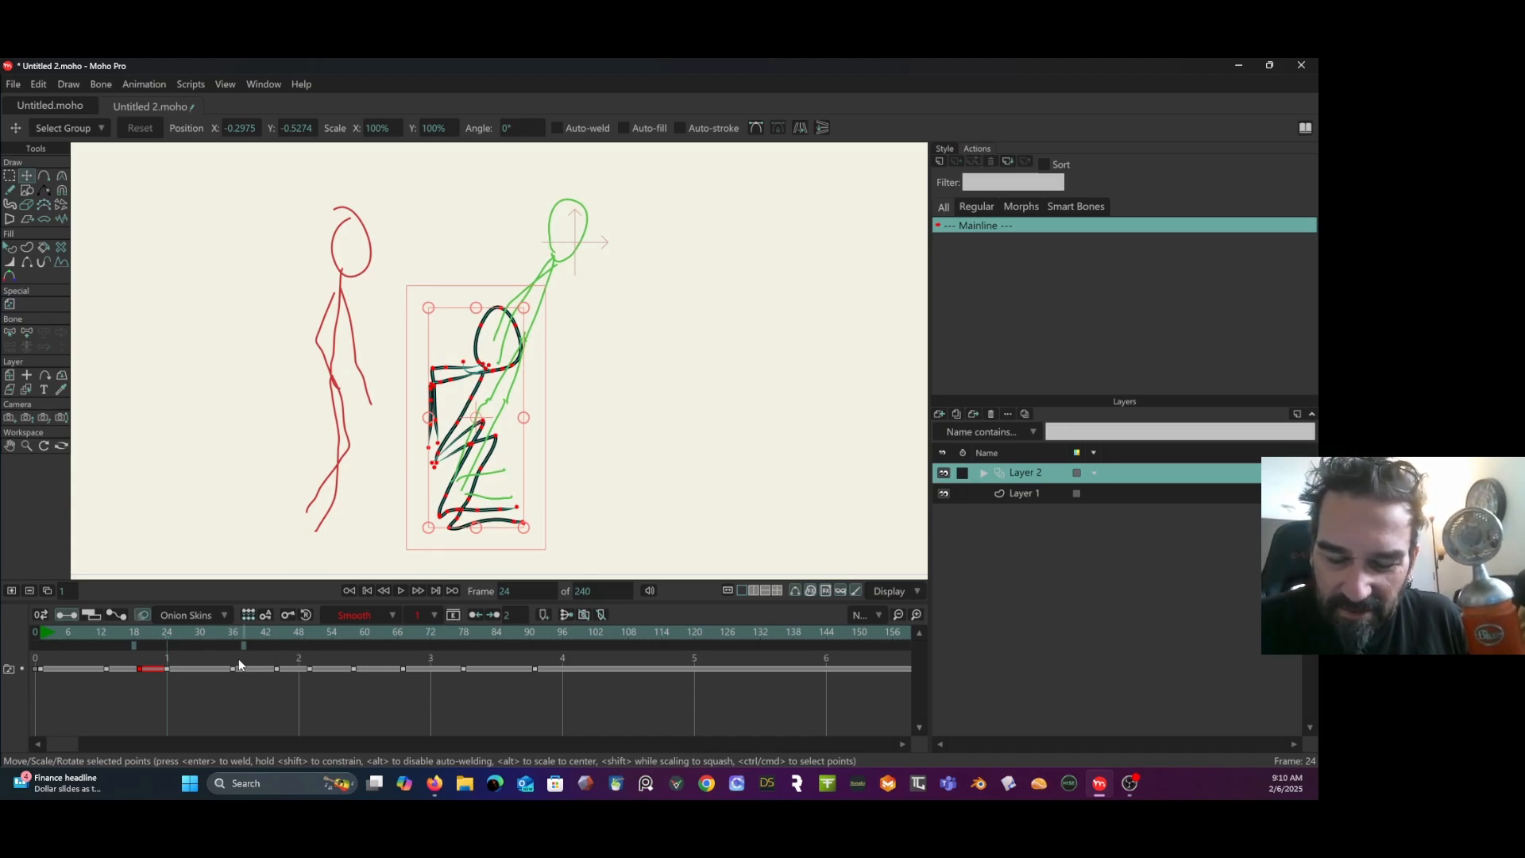
# Check the crouch at frame 24 with onion skins off and on again, and scale the figure down slightly.
pyautogui.moveTo(165, 636)
pyautogui.mouseDown()
pyautogui.moveTo(114, 640)
pyautogui.moveTo(183, 645)
pyautogui.moveTo(83, 636)
pyautogui.moveTo(255, 646)
pyautogui.moveTo(143, 646)
pyautogui.moveTo(167, 651)
pyautogui.mouseUp()
pyautogui.click(143, 618)
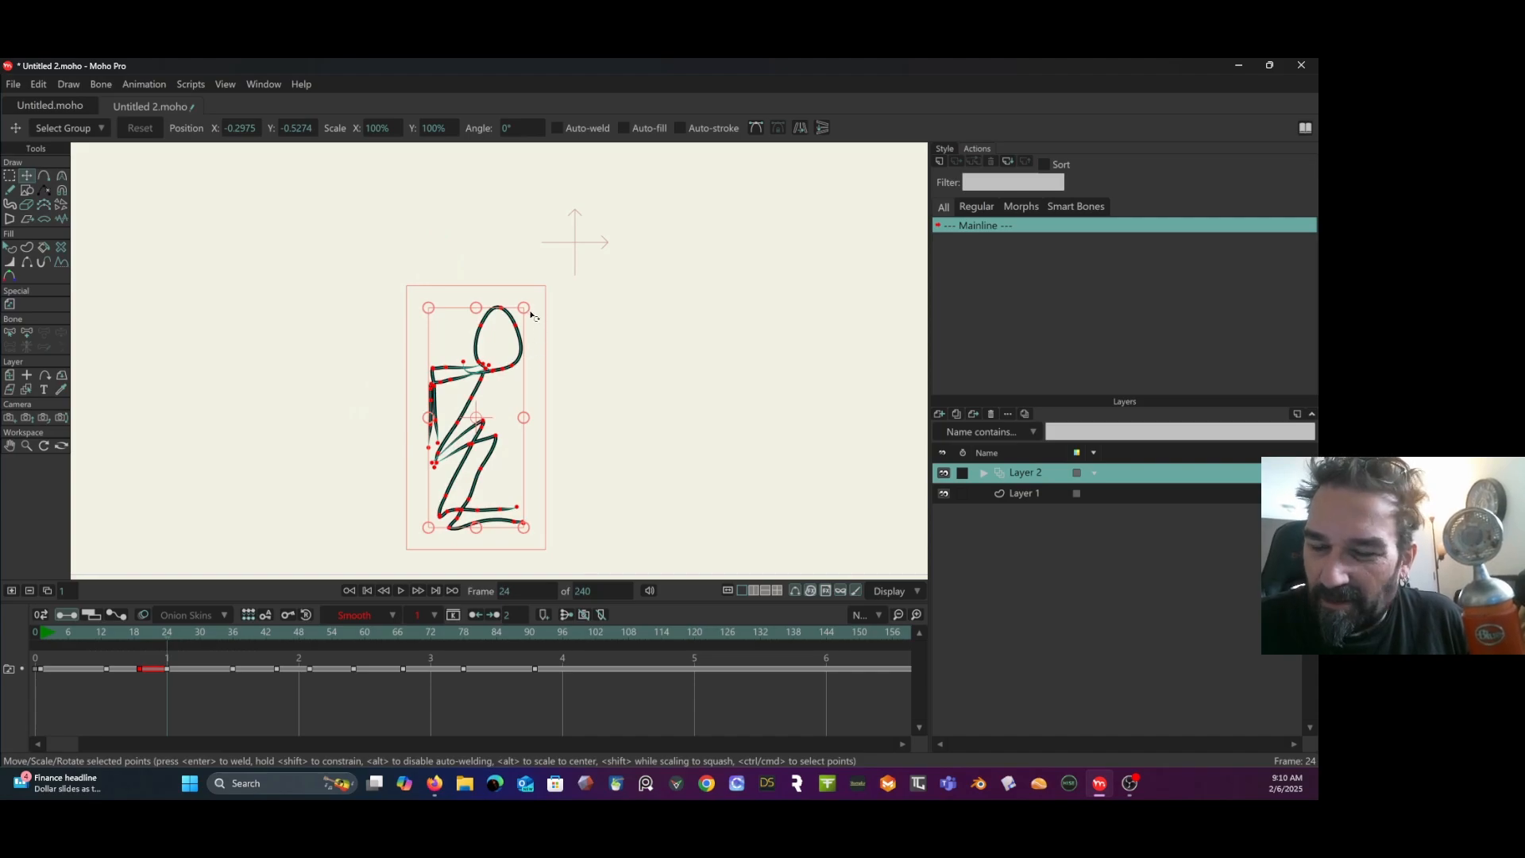
pyautogui.click(144, 616)
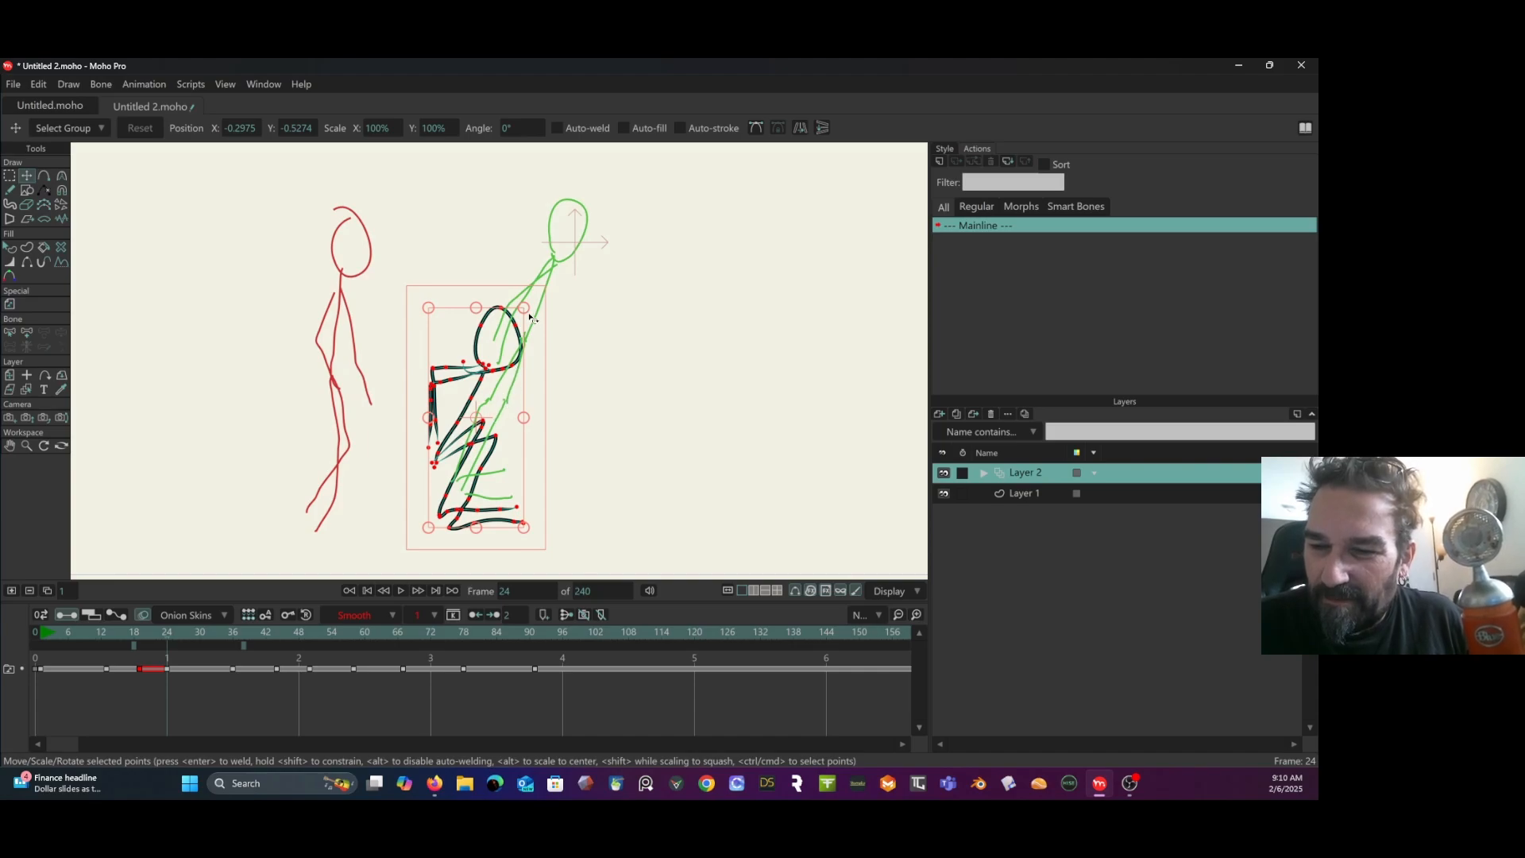
pyautogui.moveTo(524, 307); pyautogui.dragTo(482, 445)
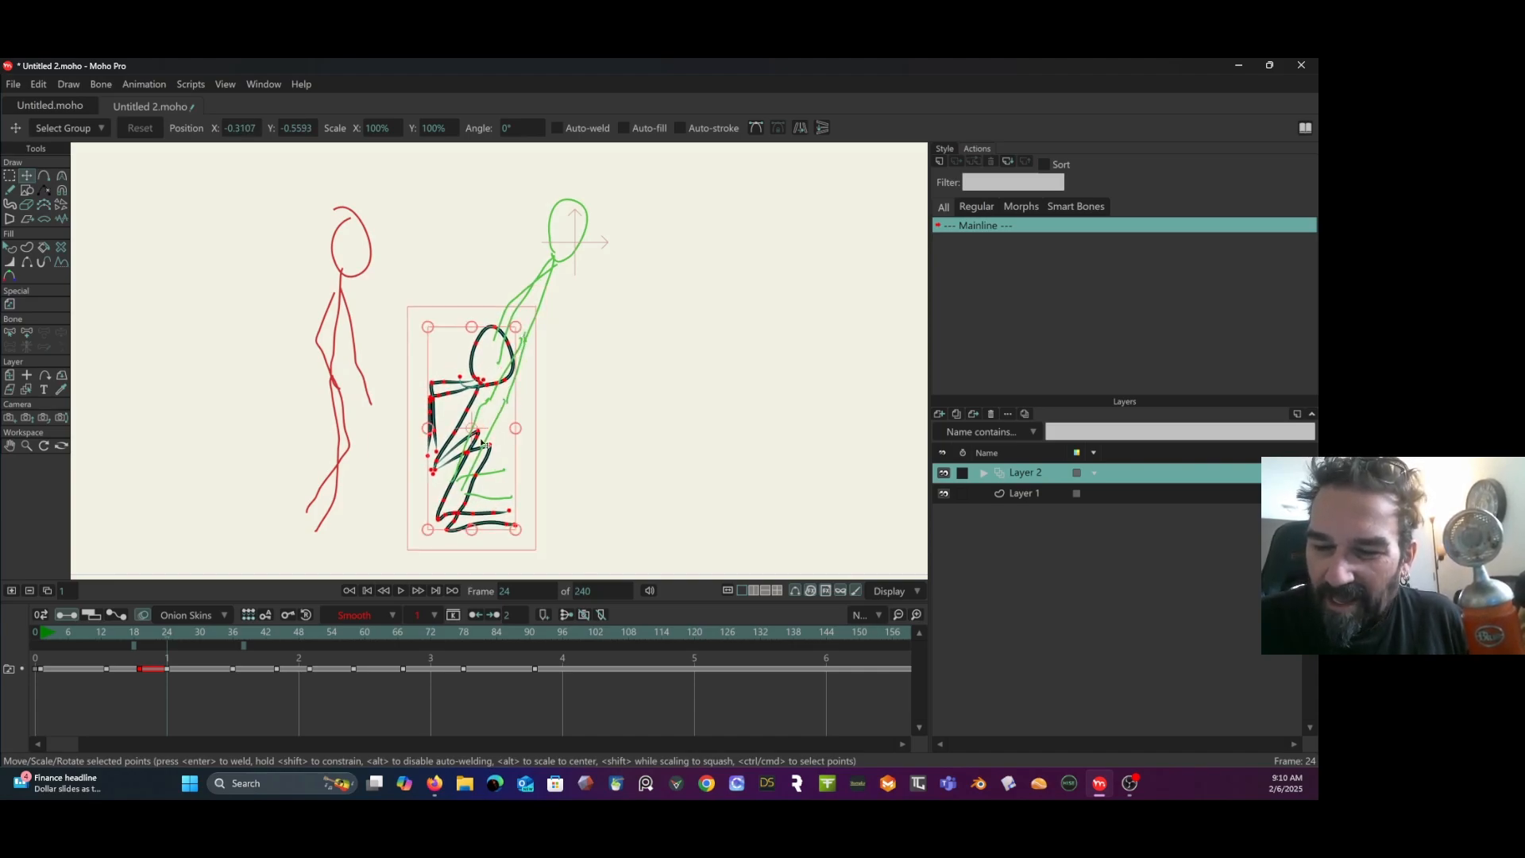
# Move the straighter leg of the figure at frame 19 forward, clear of the other leg, to about X -0.49, Y -0.62.
pyautogui.click(136, 631)
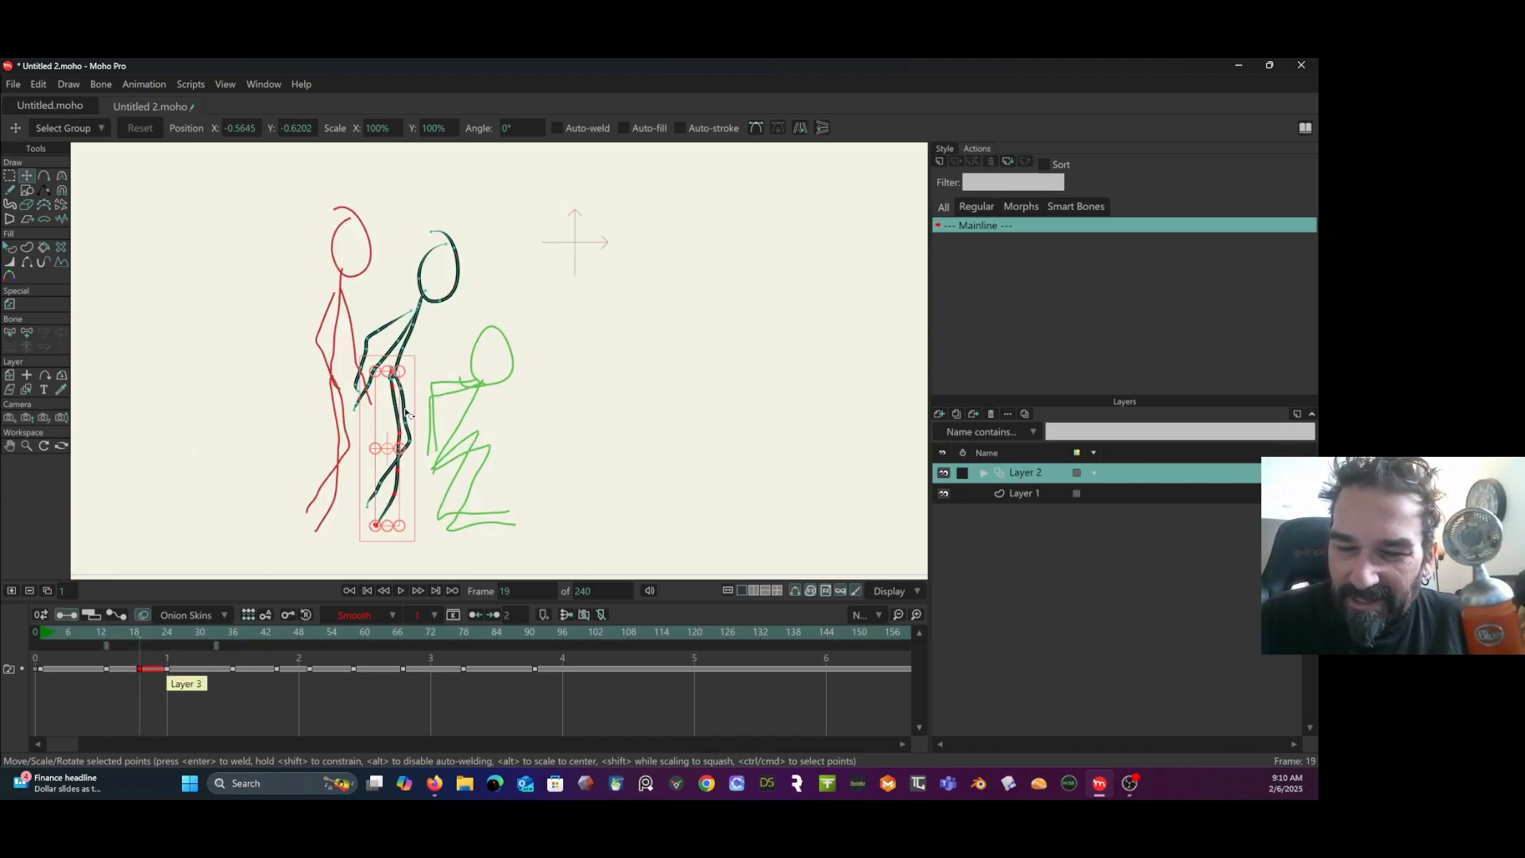
pyautogui.click(10, 176)
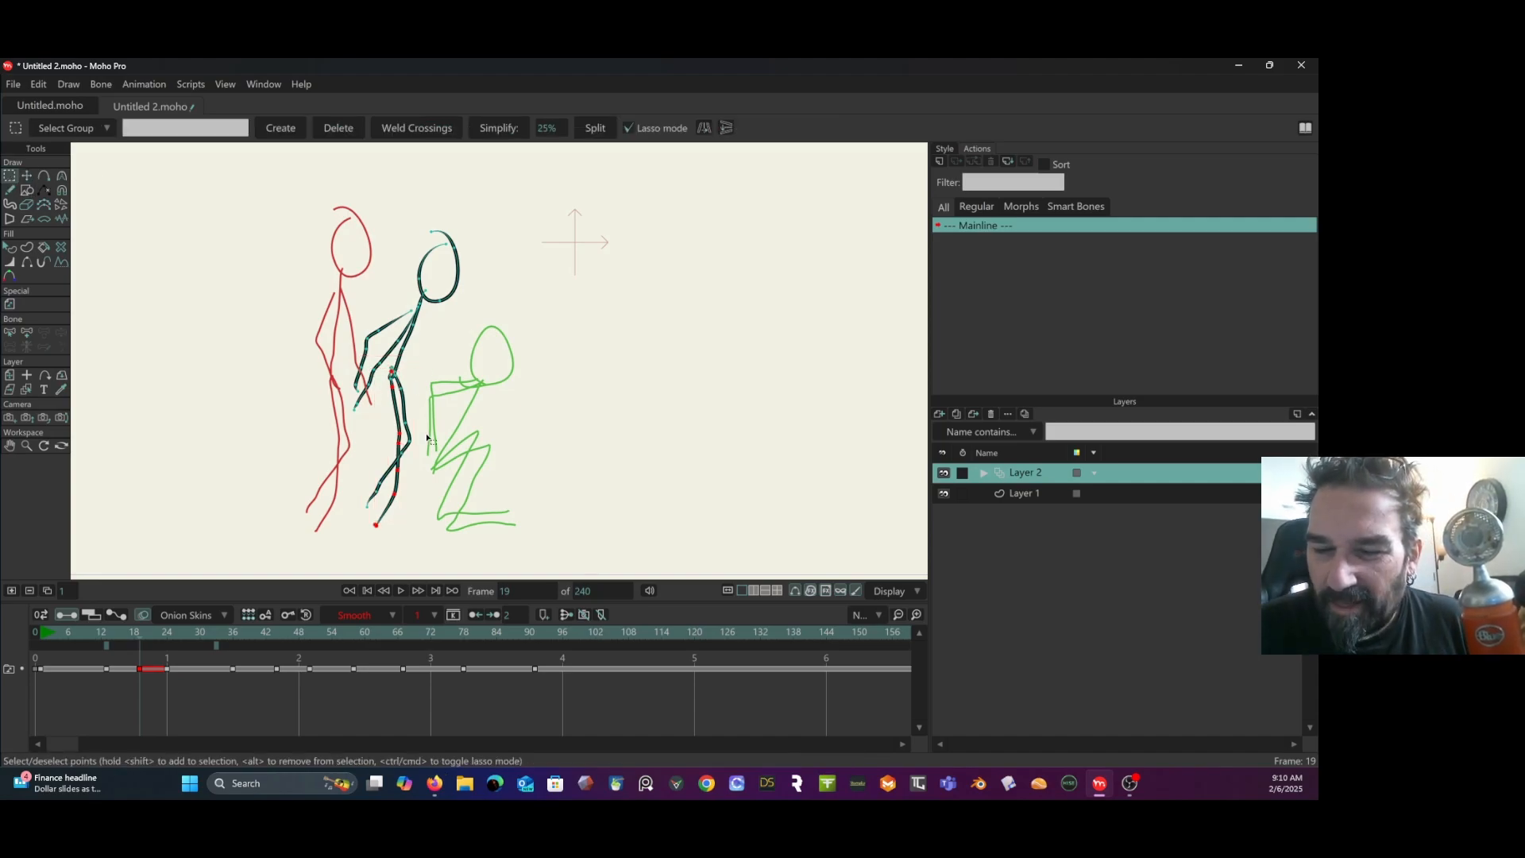
pyautogui.scroll(1, 426, 432)
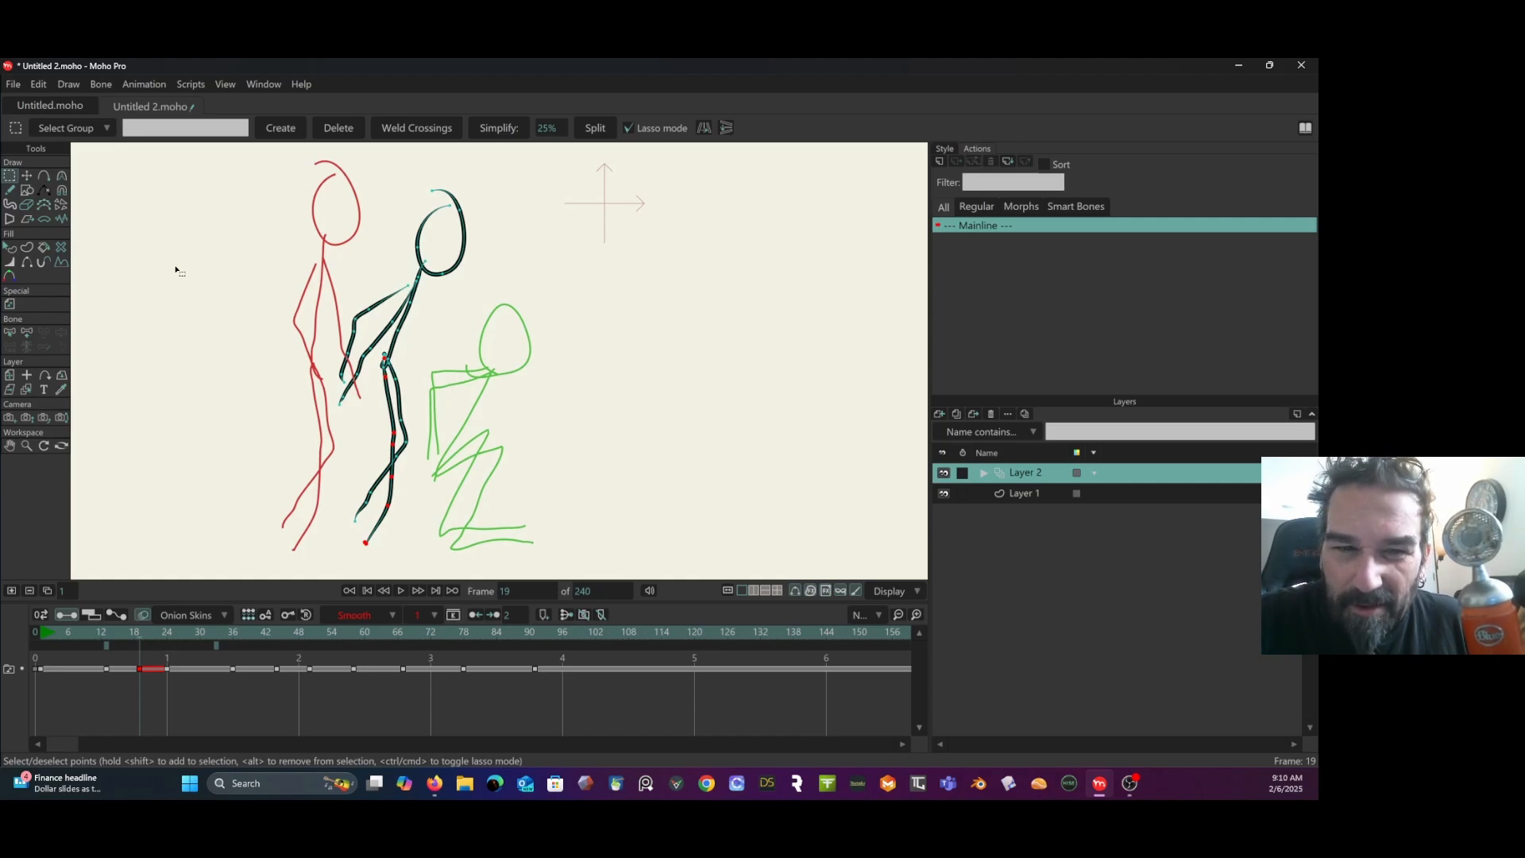
pyautogui.click(26, 176)
pyautogui.moveTo(388, 414)
pyautogui.mouseDown()
pyautogui.moveTo(373, 413)
pyautogui.moveTo(412, 410)
pyautogui.mouseUp()
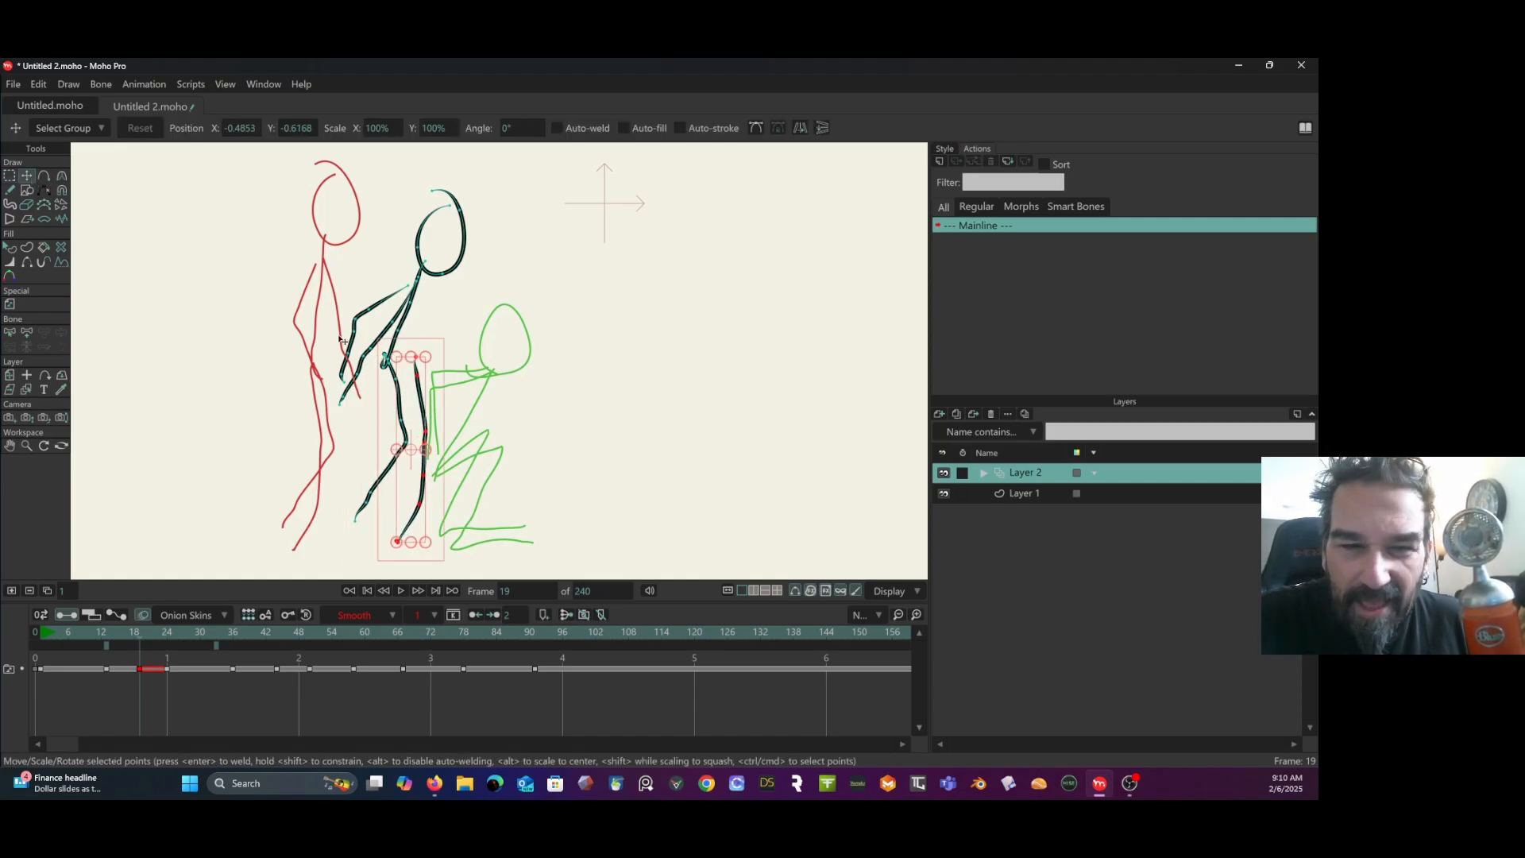
# Select the thigh of the separated leg at frame 19, set its pivot at the thigh's upper end and swing it slightly forward.
pyautogui.press('g')
pyautogui.click(443, 352)
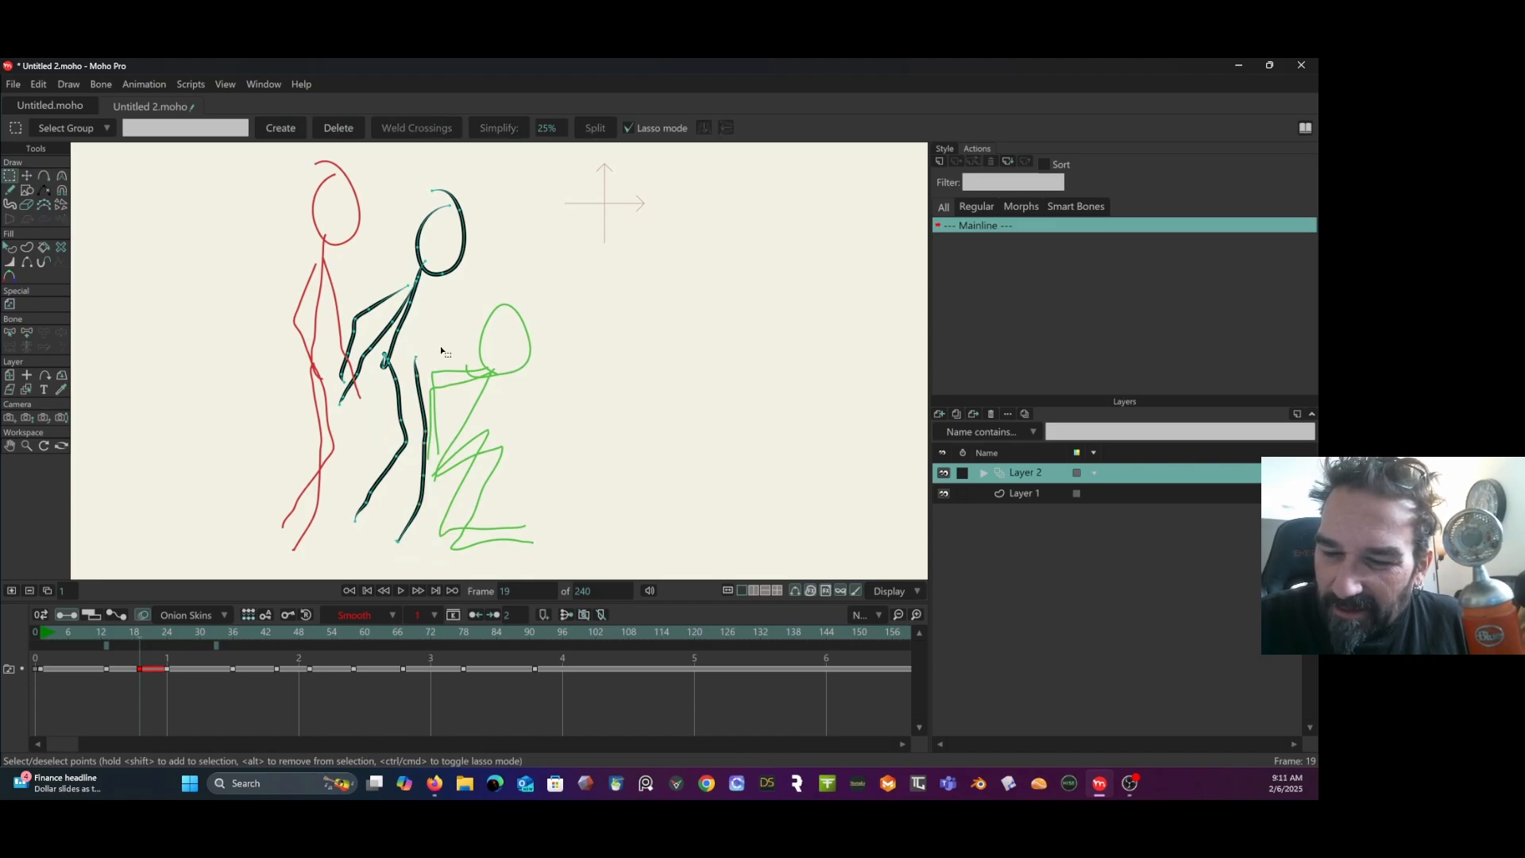
pyautogui.moveTo(424, 347)
pyautogui.mouseDown()
pyautogui.moveTo(419, 436)
pyautogui.moveTo(465, 419)
pyautogui.moveTo(448, 313)
pyautogui.mouseUp()
pyautogui.click(29, 179)
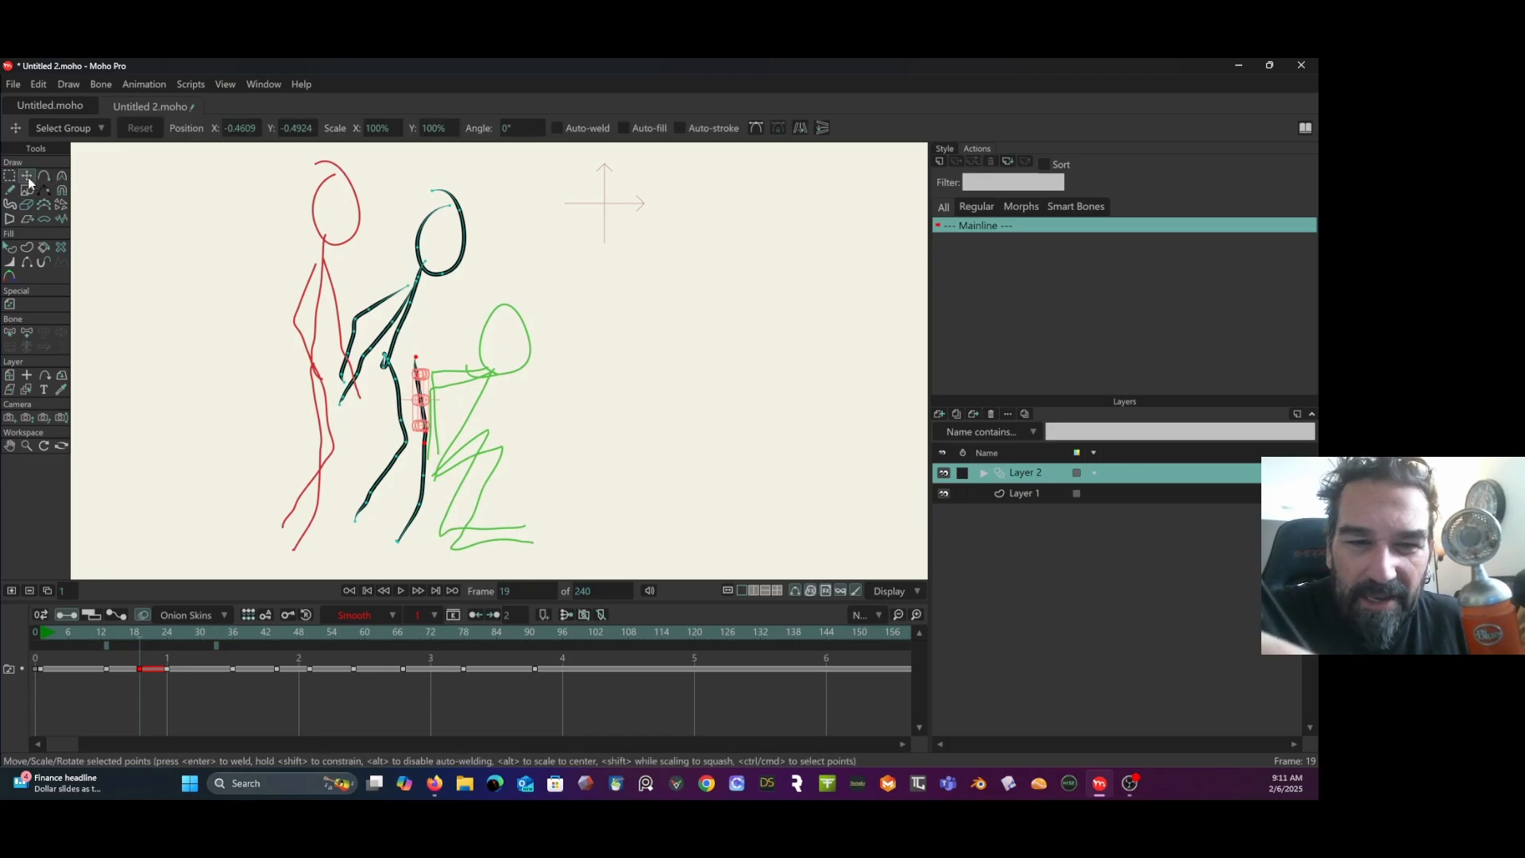
pyautogui.scroll(5, 436, 397)
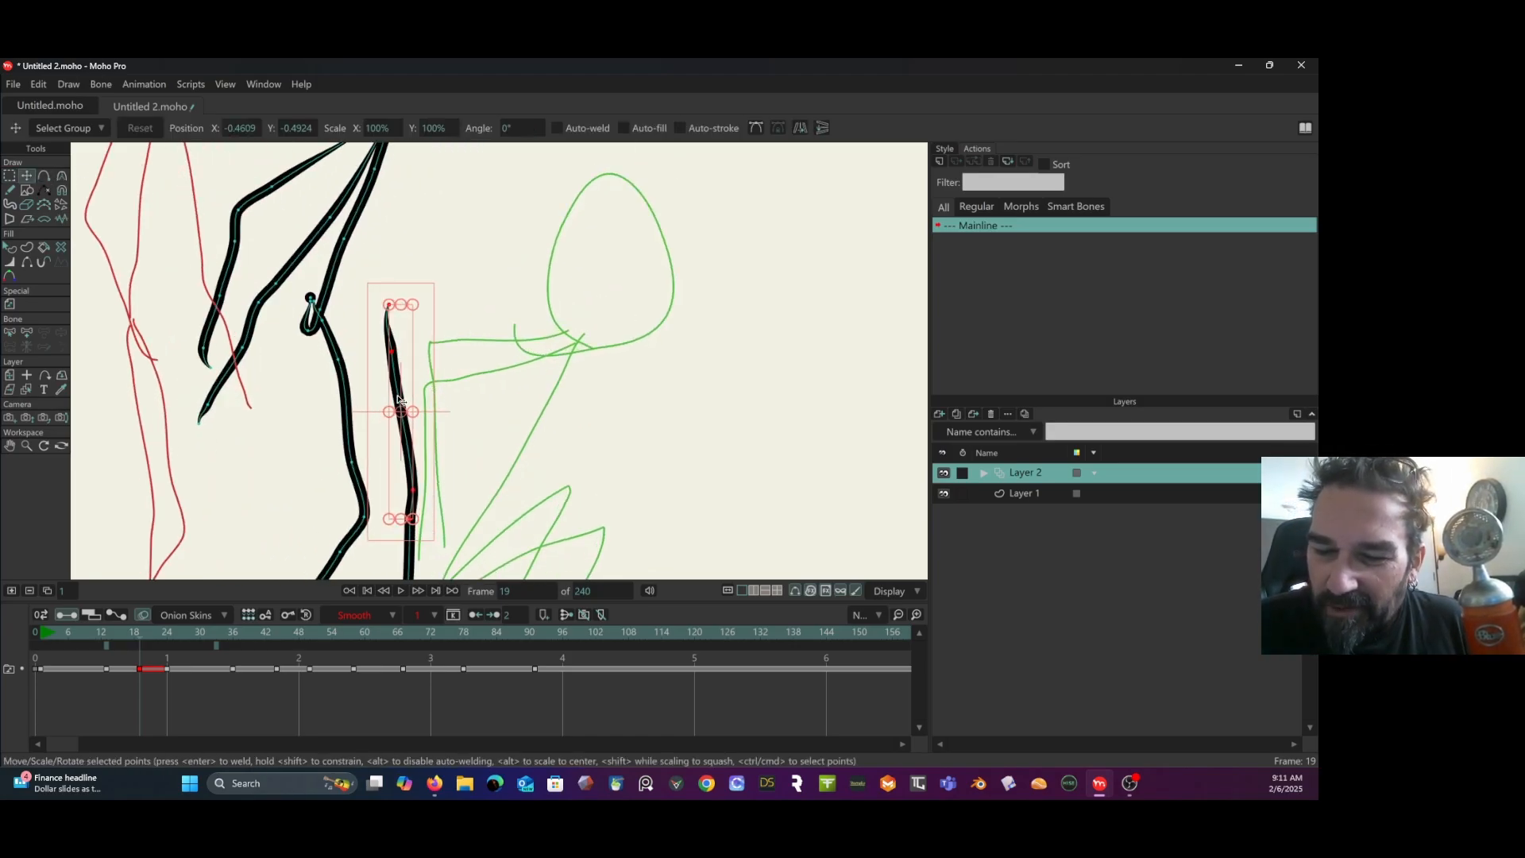
pyautogui.moveTo(401, 411); pyautogui.dragTo(387, 309)
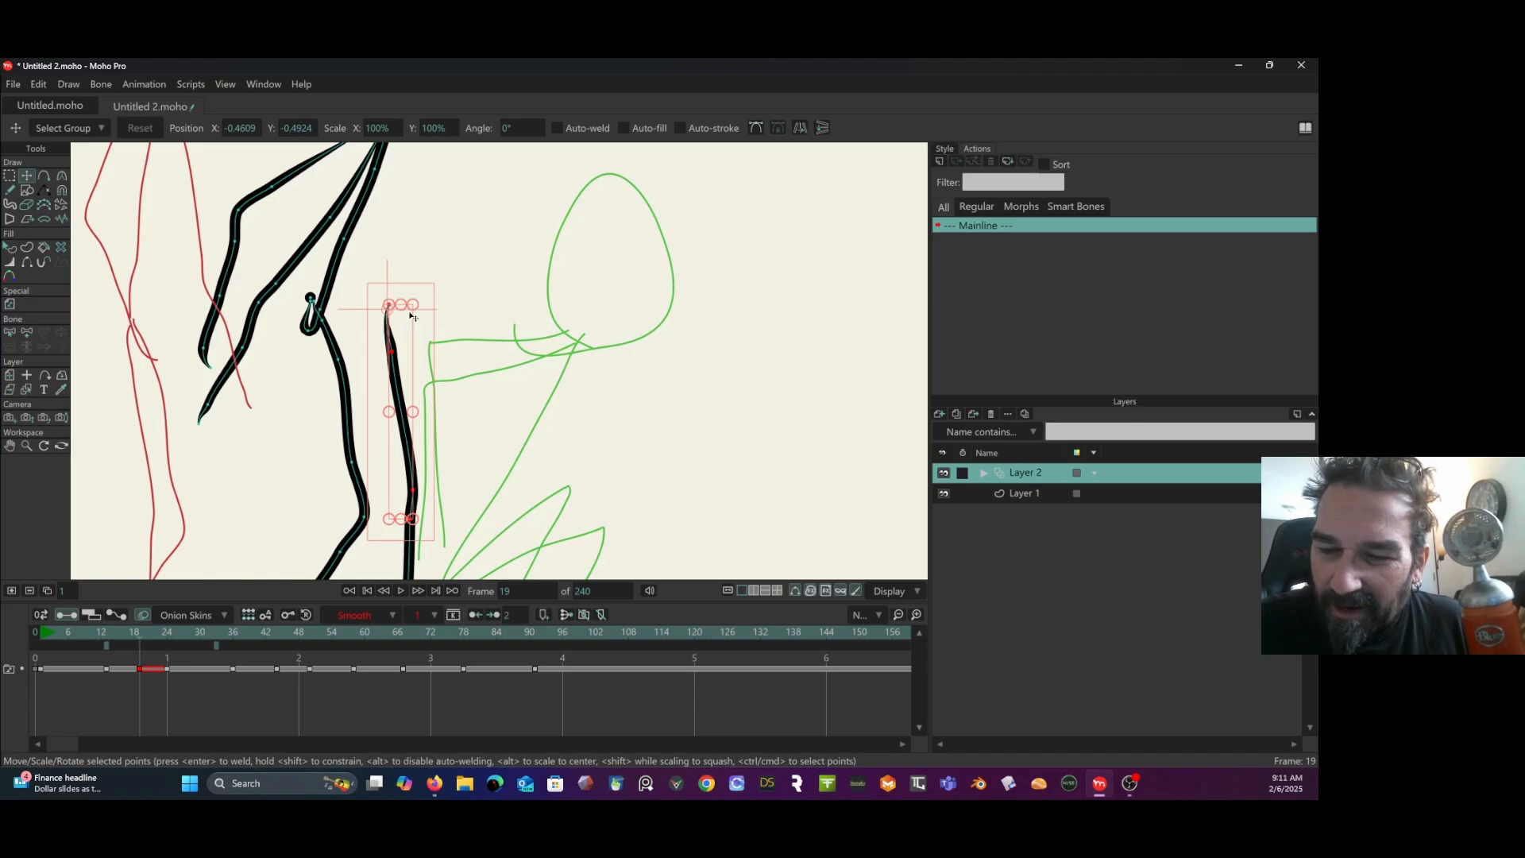
pyautogui.moveTo(419, 470); pyautogui.dragTo(412, 484)
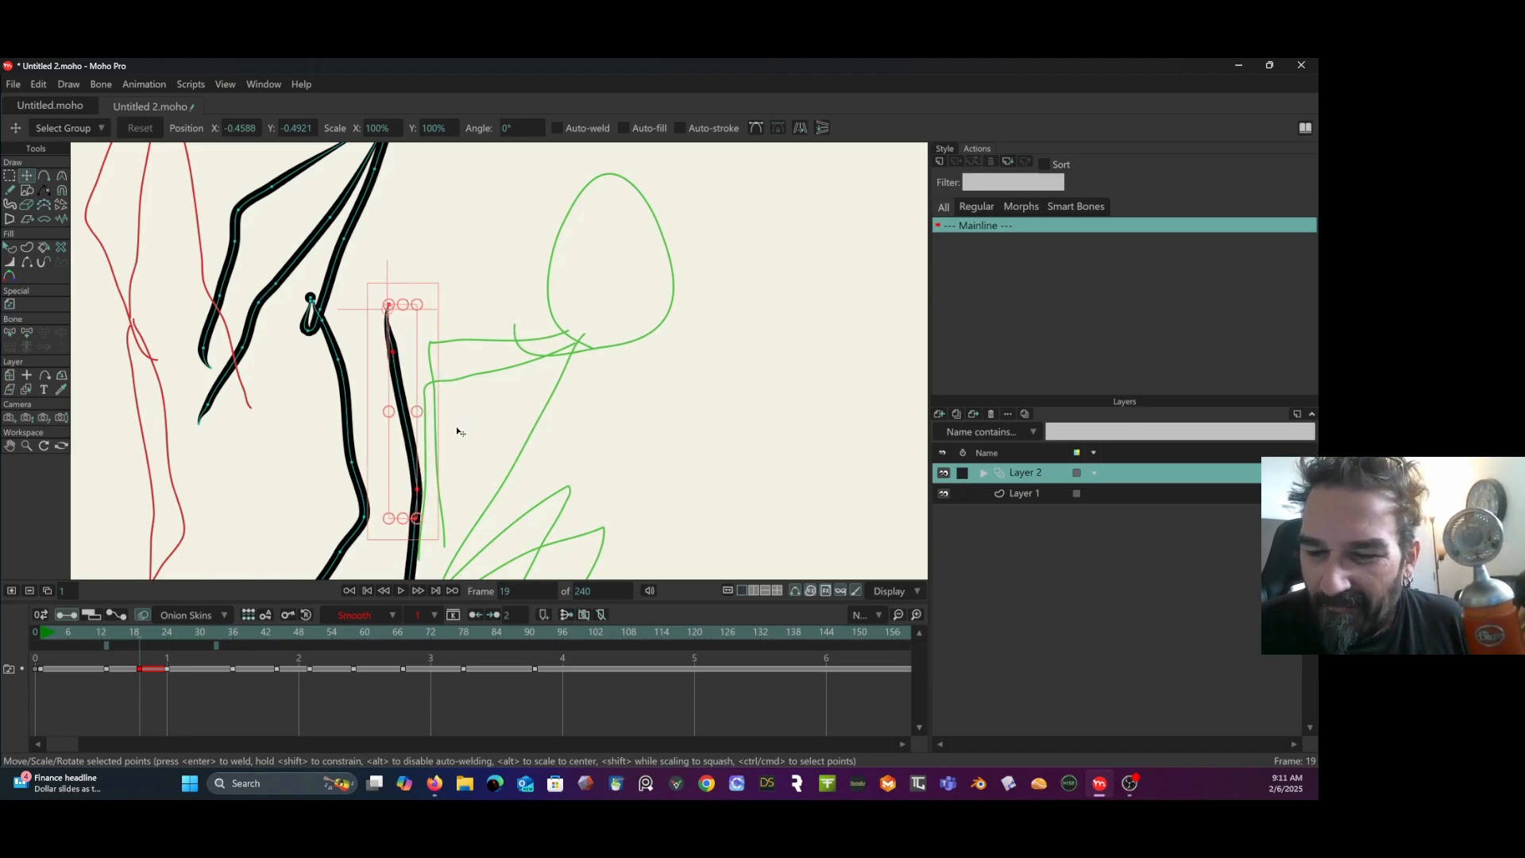
# Select the lower part of the separated leg at frame 19 and bend it backward about a pivot placed at the knee.
pyautogui.scroll(-5, 459, 432)
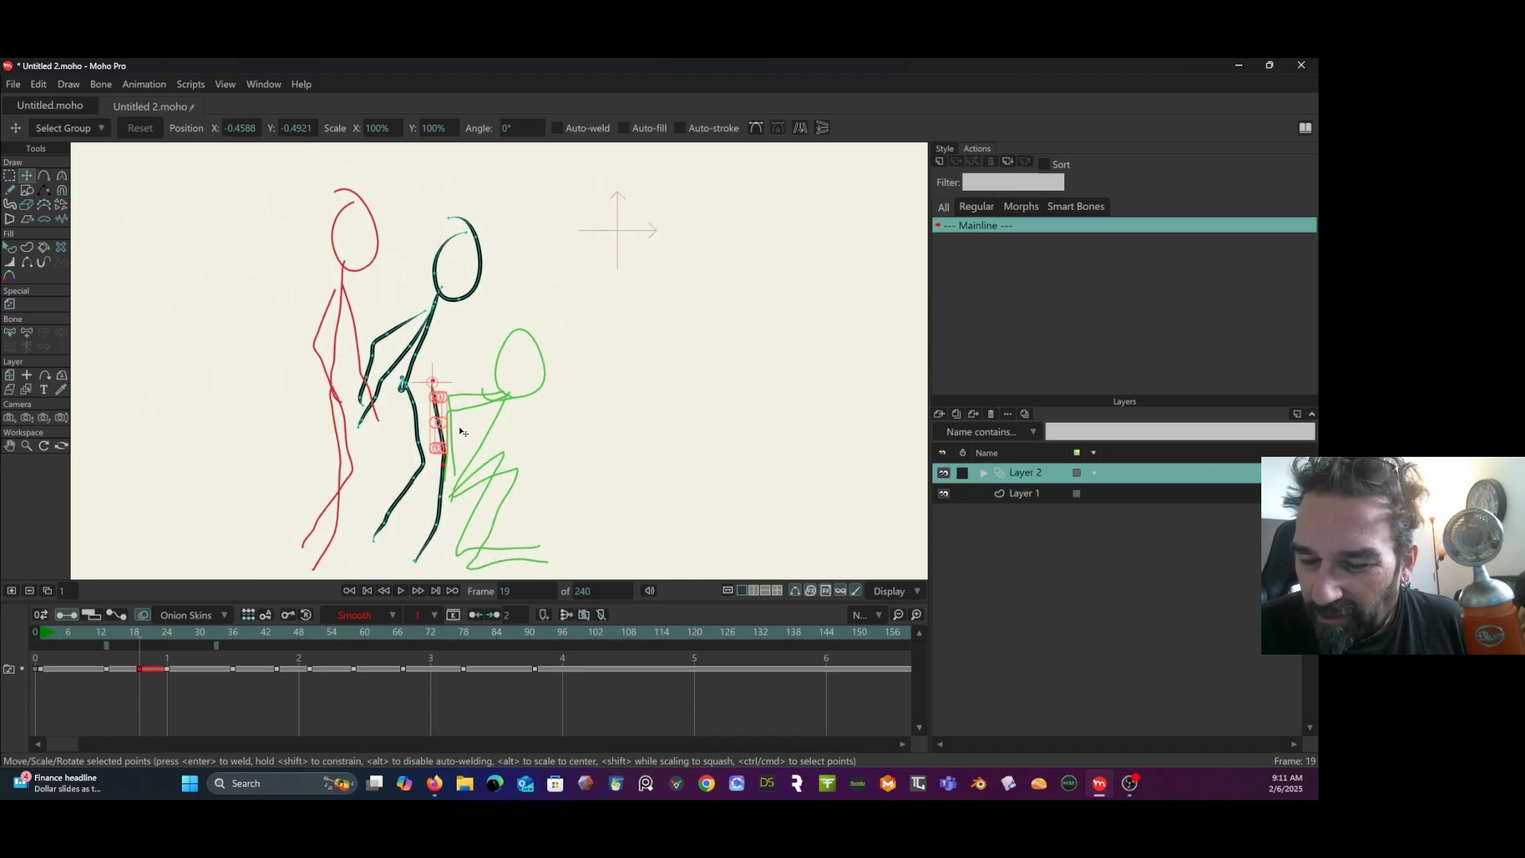
pyautogui.click(10, 177)
pyautogui.click(391, 463)
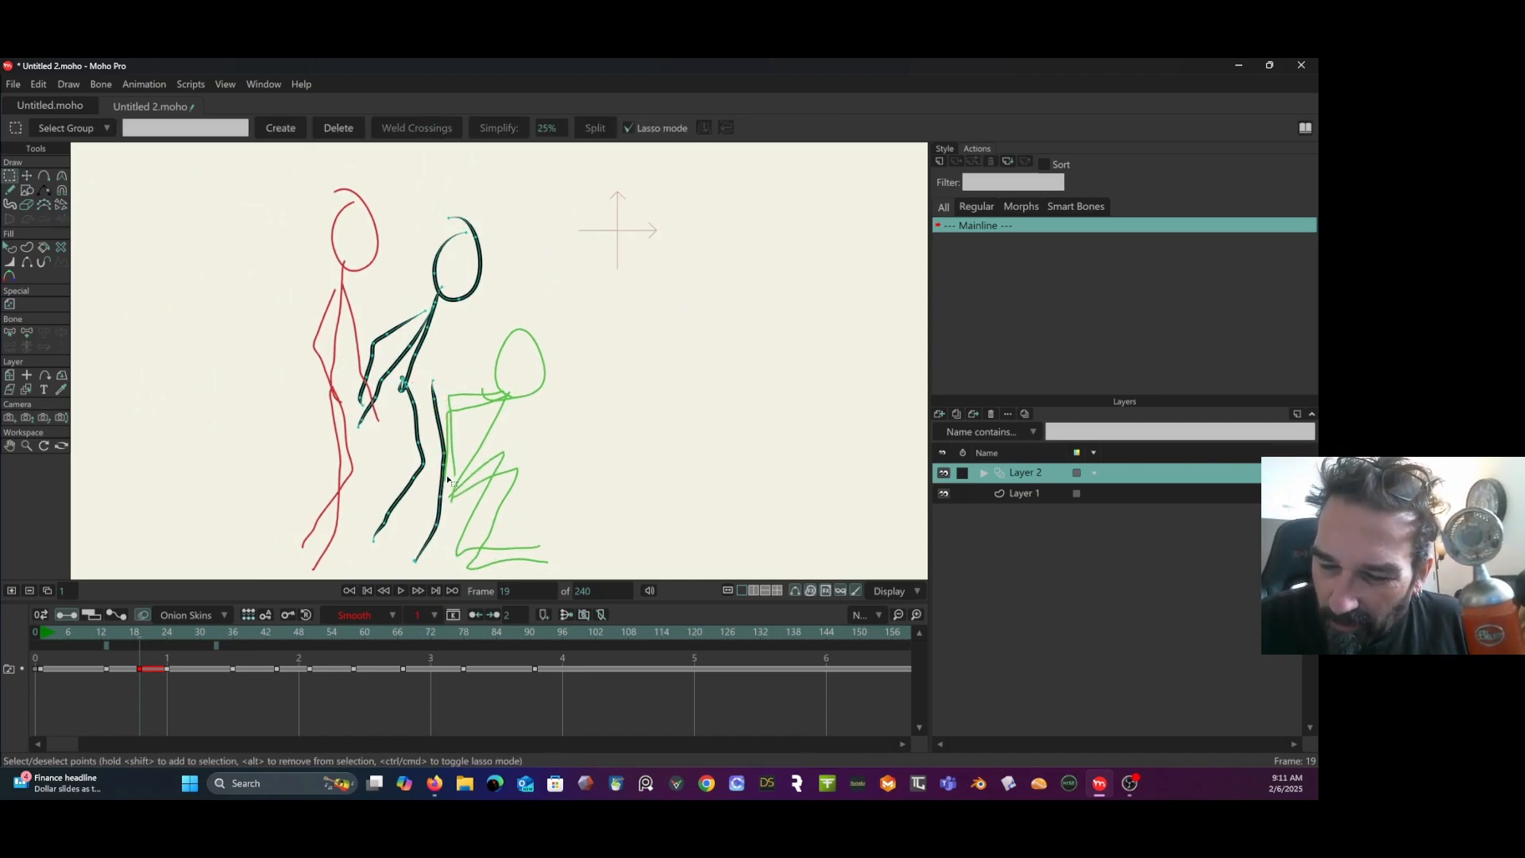
pyautogui.moveTo(449, 480)
pyautogui.mouseDown()
pyautogui.moveTo(421, 498)
pyautogui.moveTo(409, 575)
pyautogui.moveTo(453, 556)
pyautogui.moveTo(449, 479)
pyautogui.mouseUp()
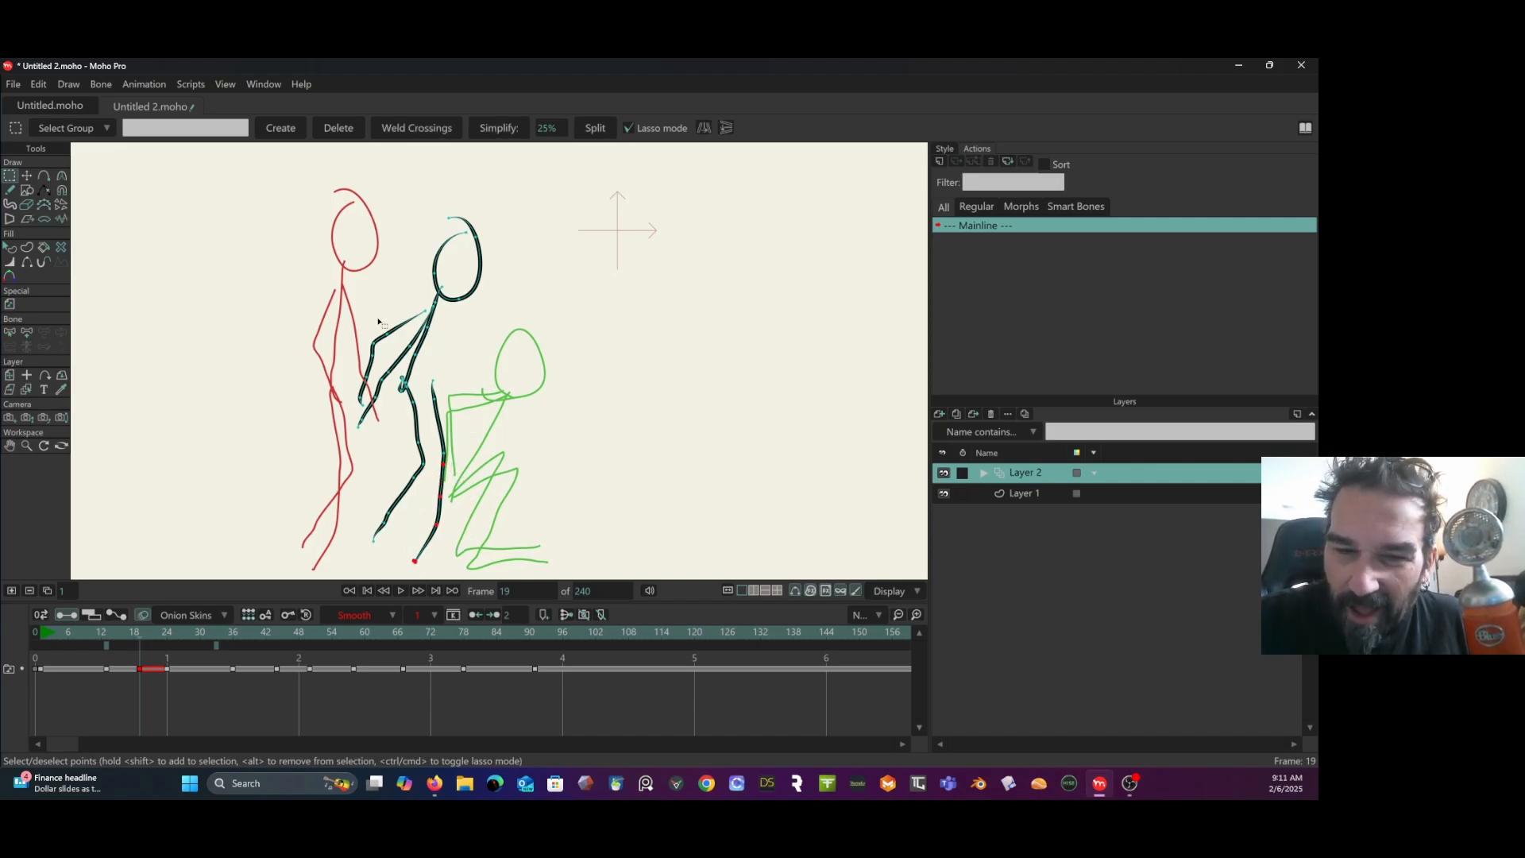
pyautogui.click(27, 177)
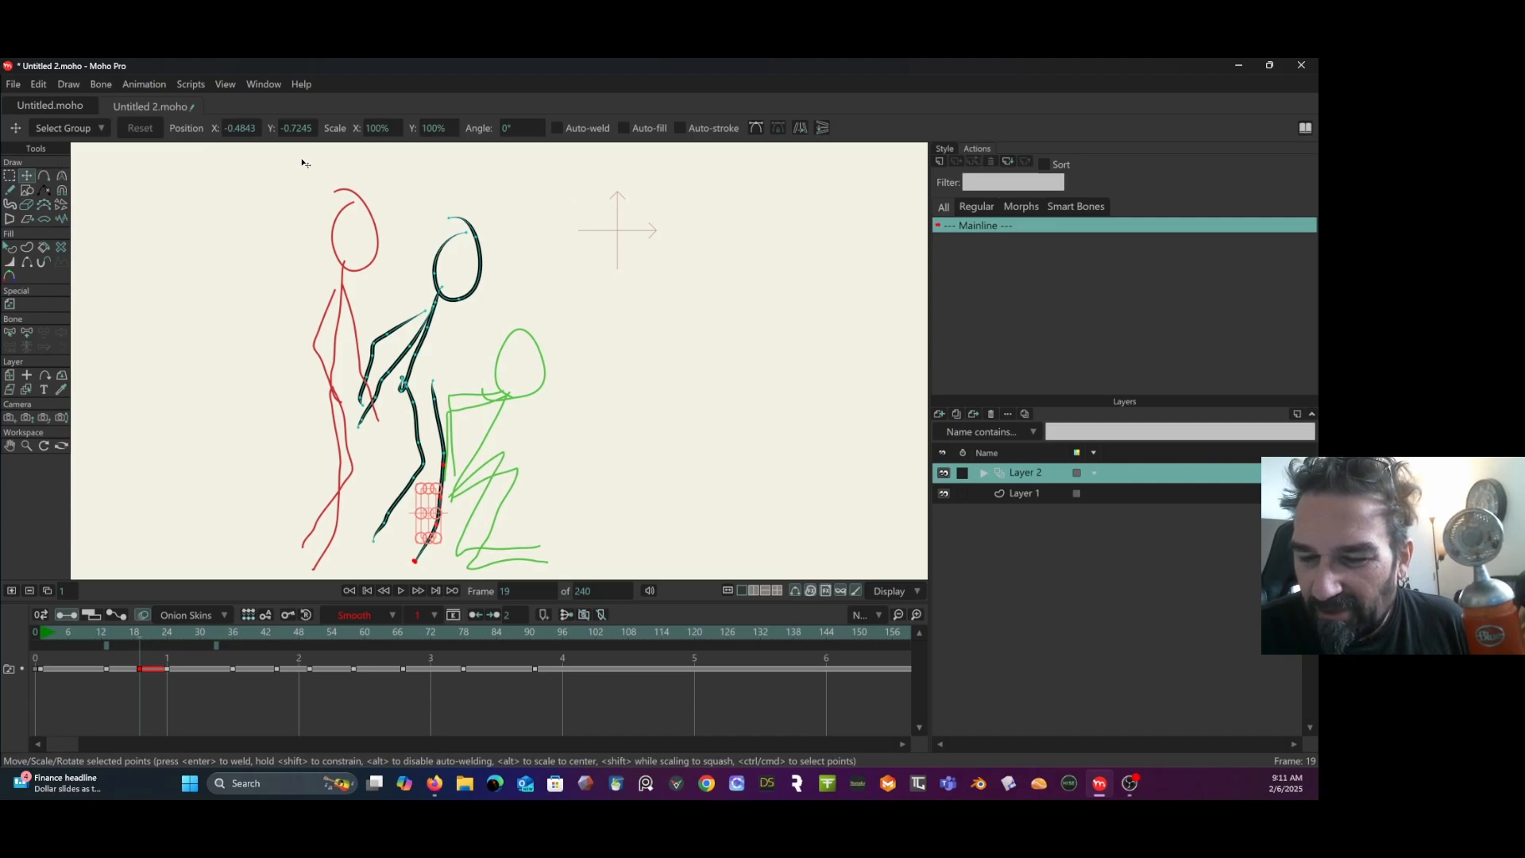
pyautogui.scroll(3, 340, 234)
pyautogui.scroll(2, 410, 271)
pyautogui.moveTo(410, 272); pyautogui.dragTo(399, 211)
pyautogui.hotkey('ctrl', 'z')
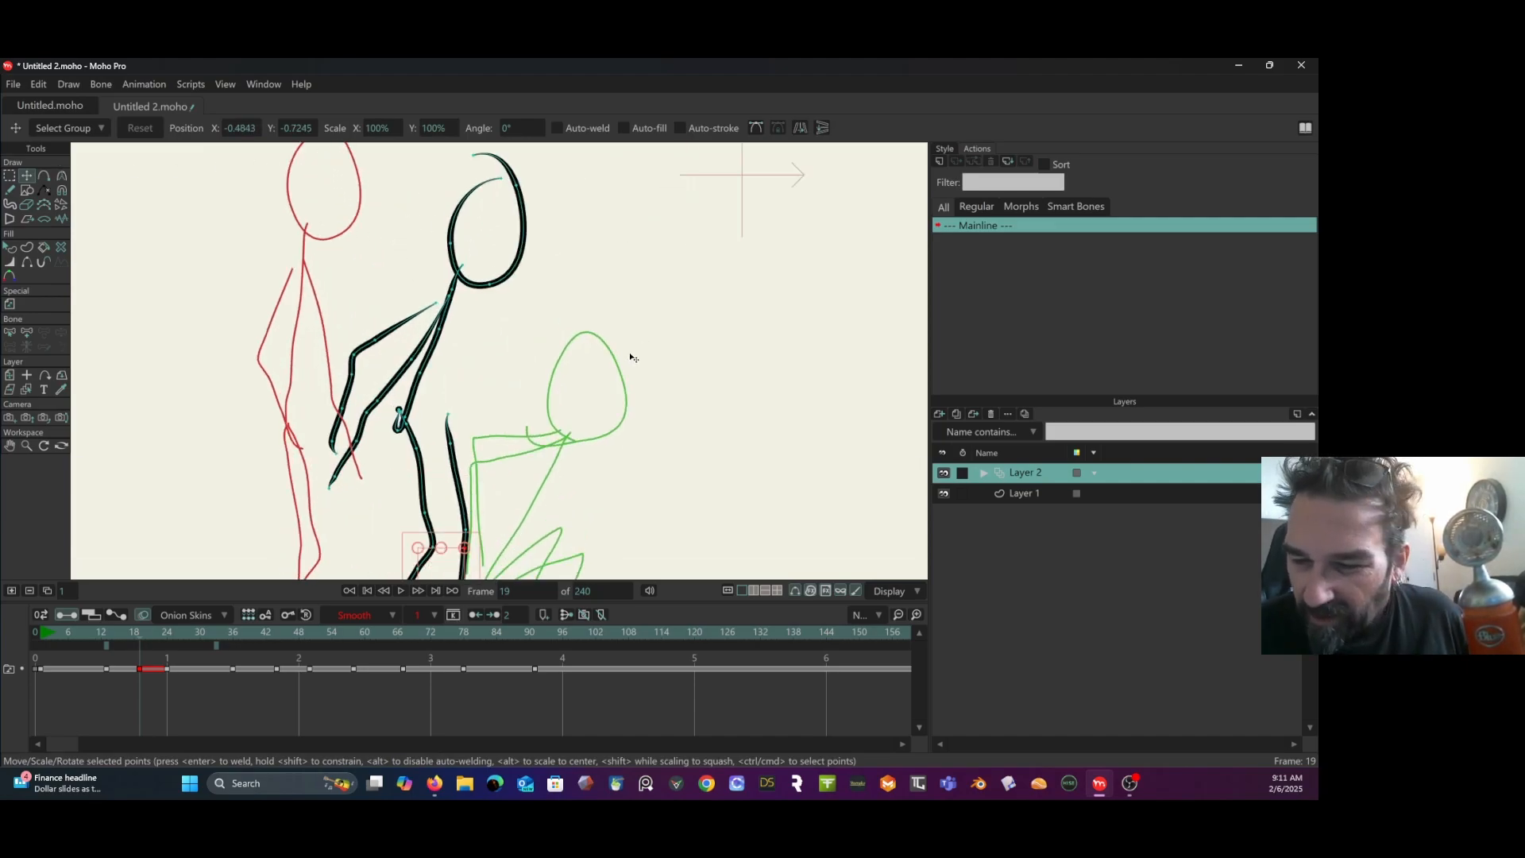
pyautogui.moveTo(604, 381); pyautogui.dragTo(529, 231)
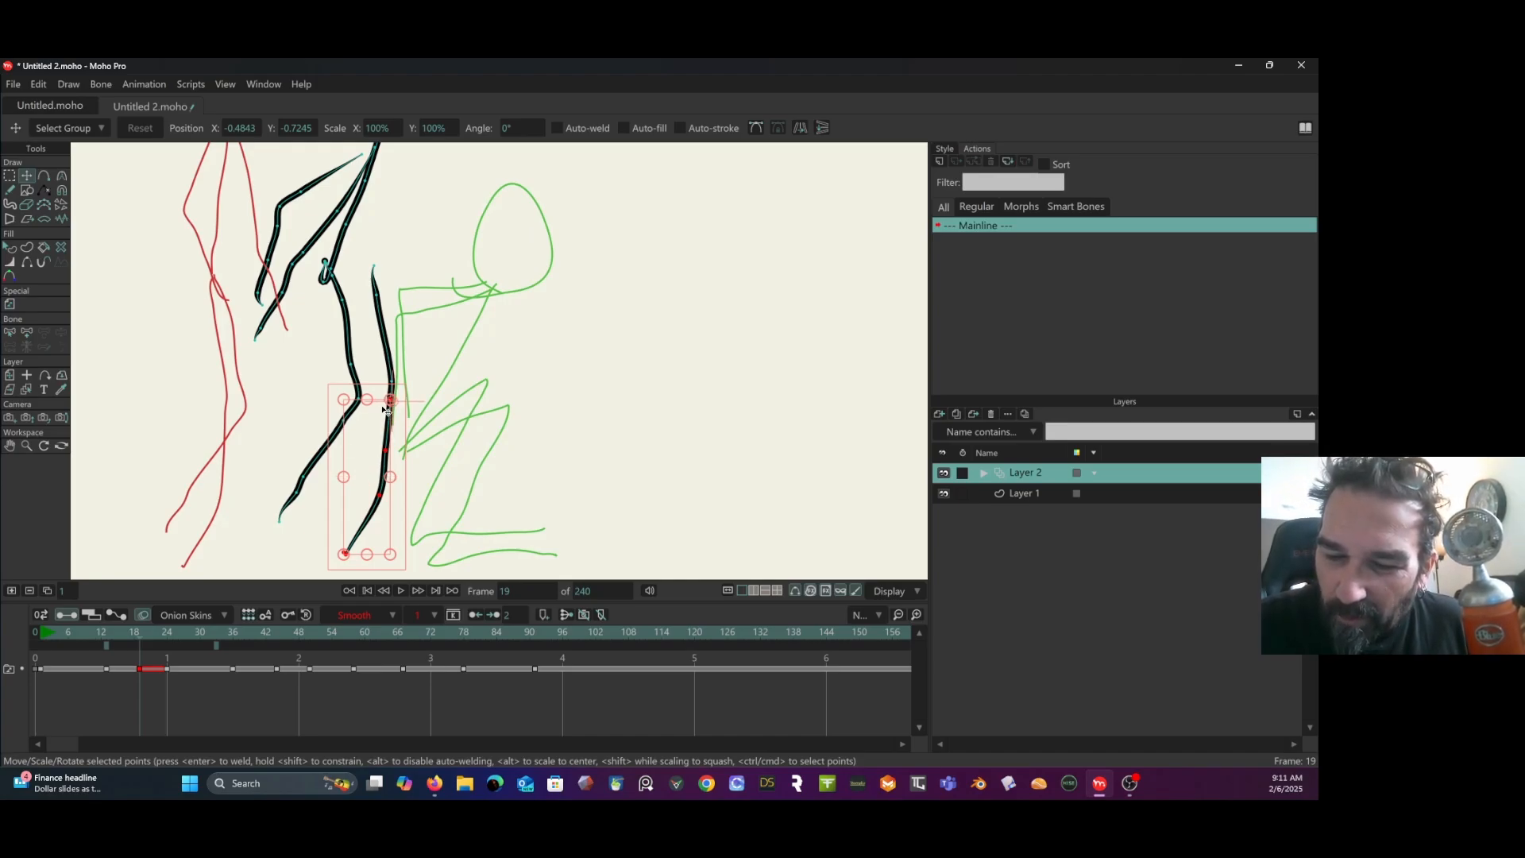
pyautogui.moveTo(394, 458)
pyautogui.mouseDown()
pyautogui.moveTo(366, 421)
pyautogui.moveTo(391, 443)
pyautogui.mouseUp()
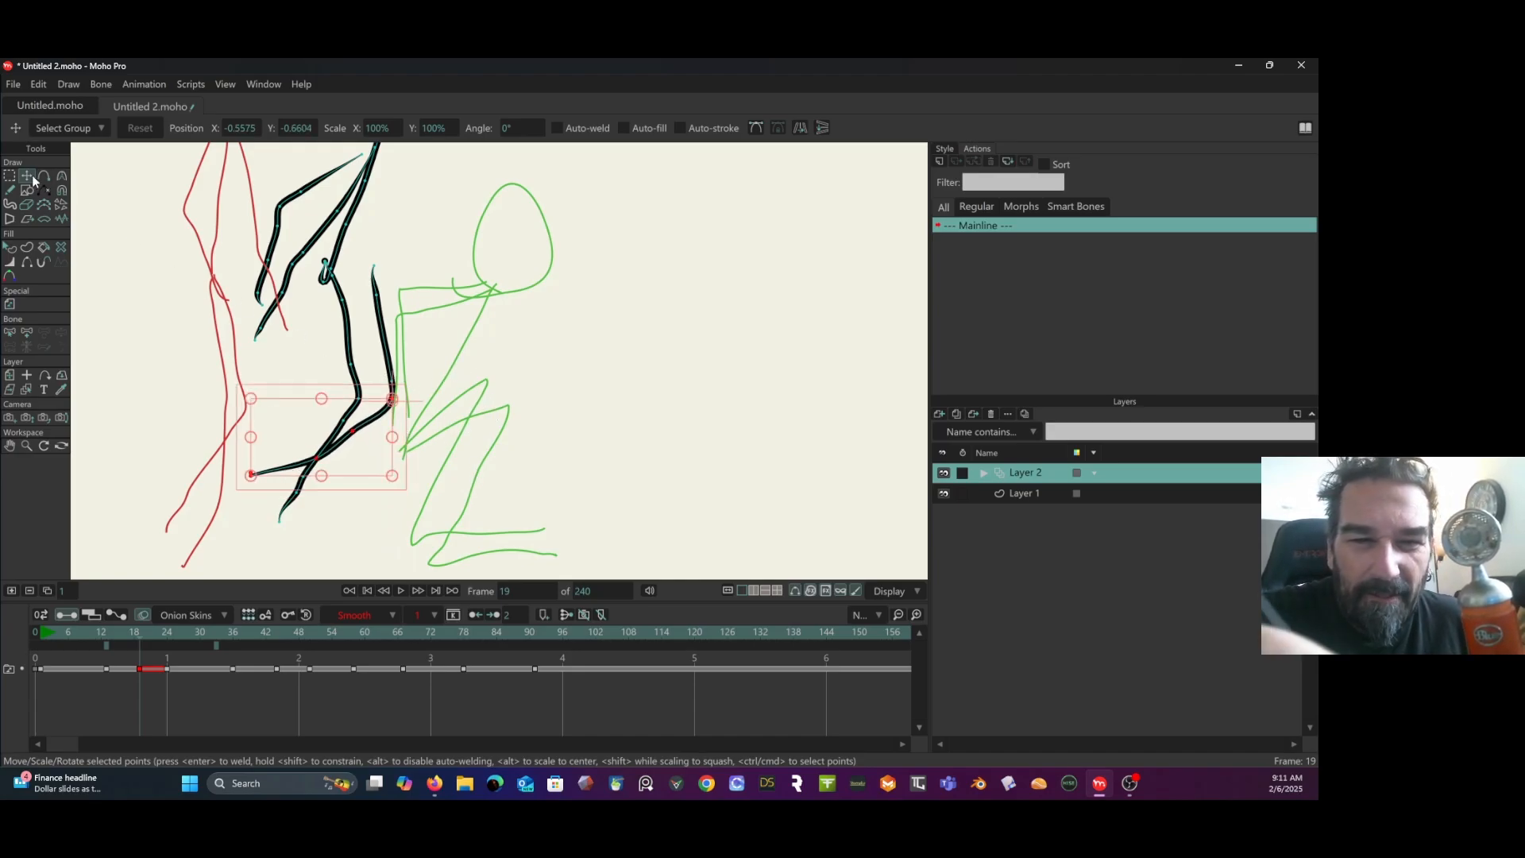
# Select the whole bent leg at frame 19, swing it forward from its upper end and move it back onto the hip.
pyautogui.click(11, 176)
pyautogui.click(382, 327)
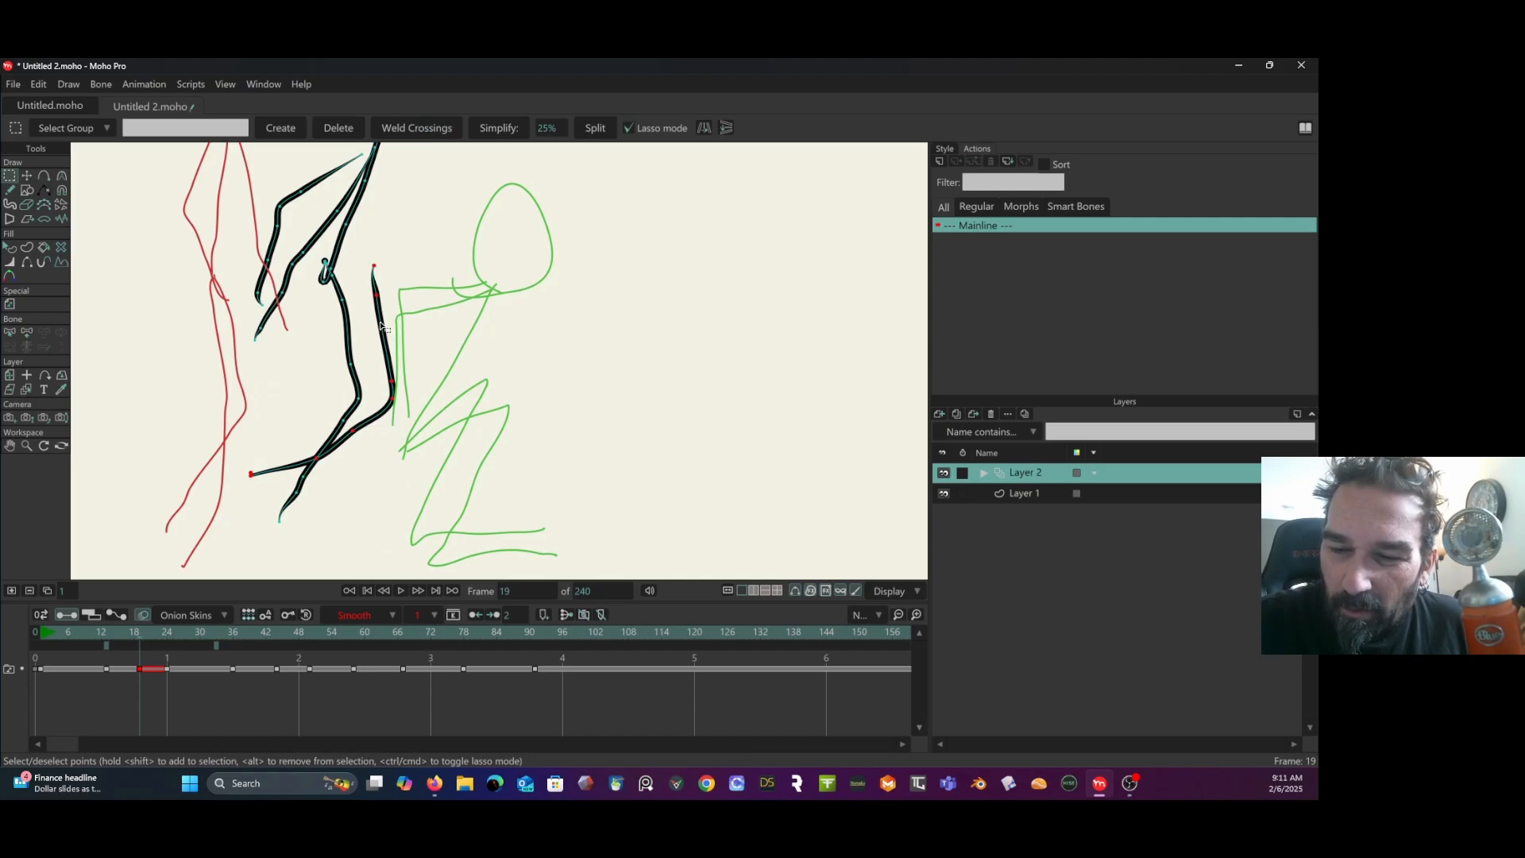
pyautogui.click(31, 176)
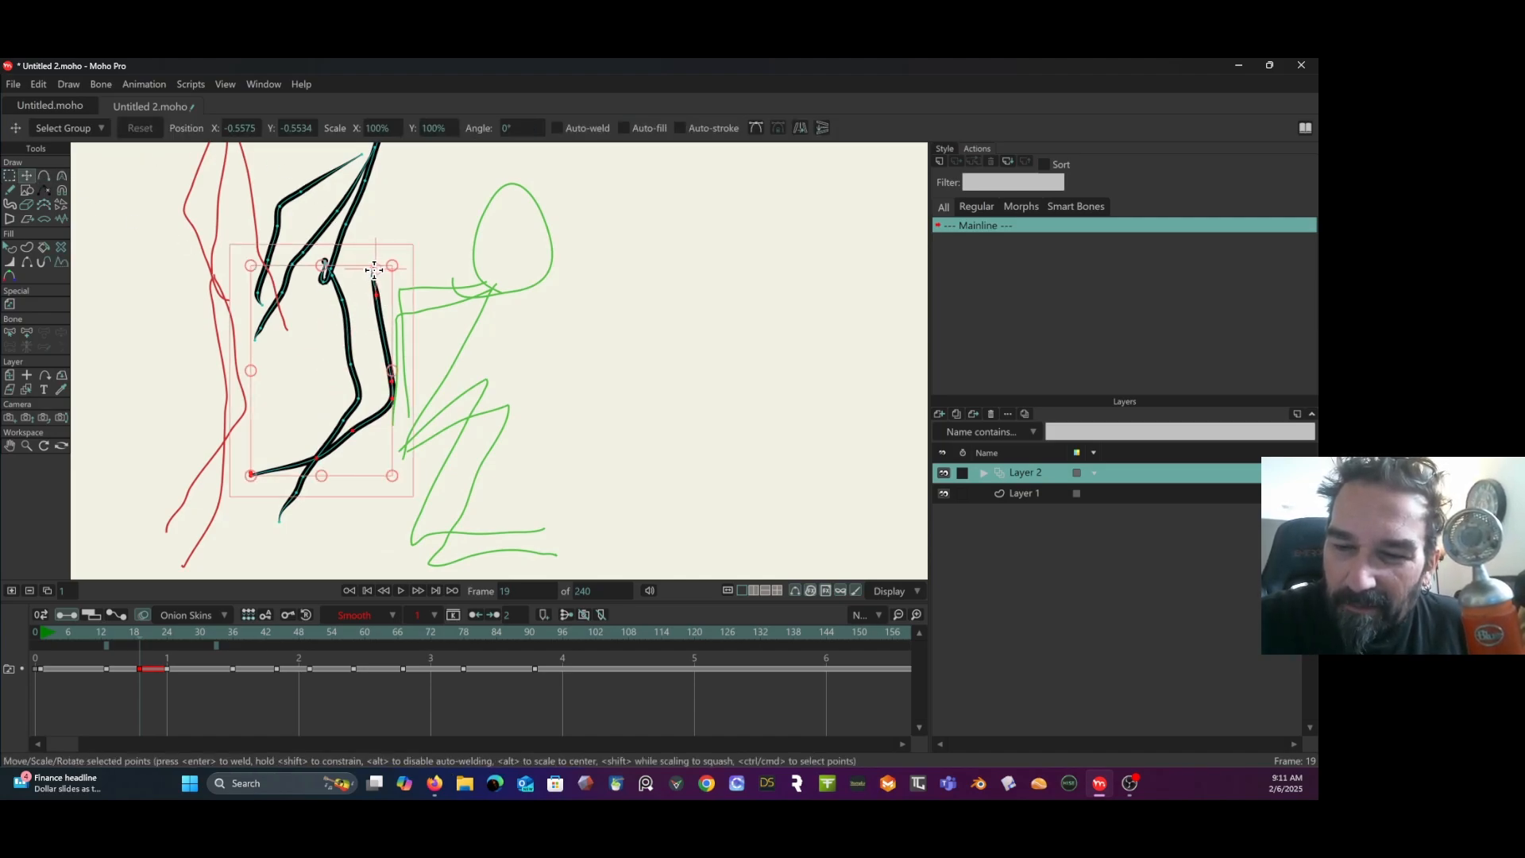
pyautogui.moveTo(398, 437); pyautogui.dragTo(486, 351)
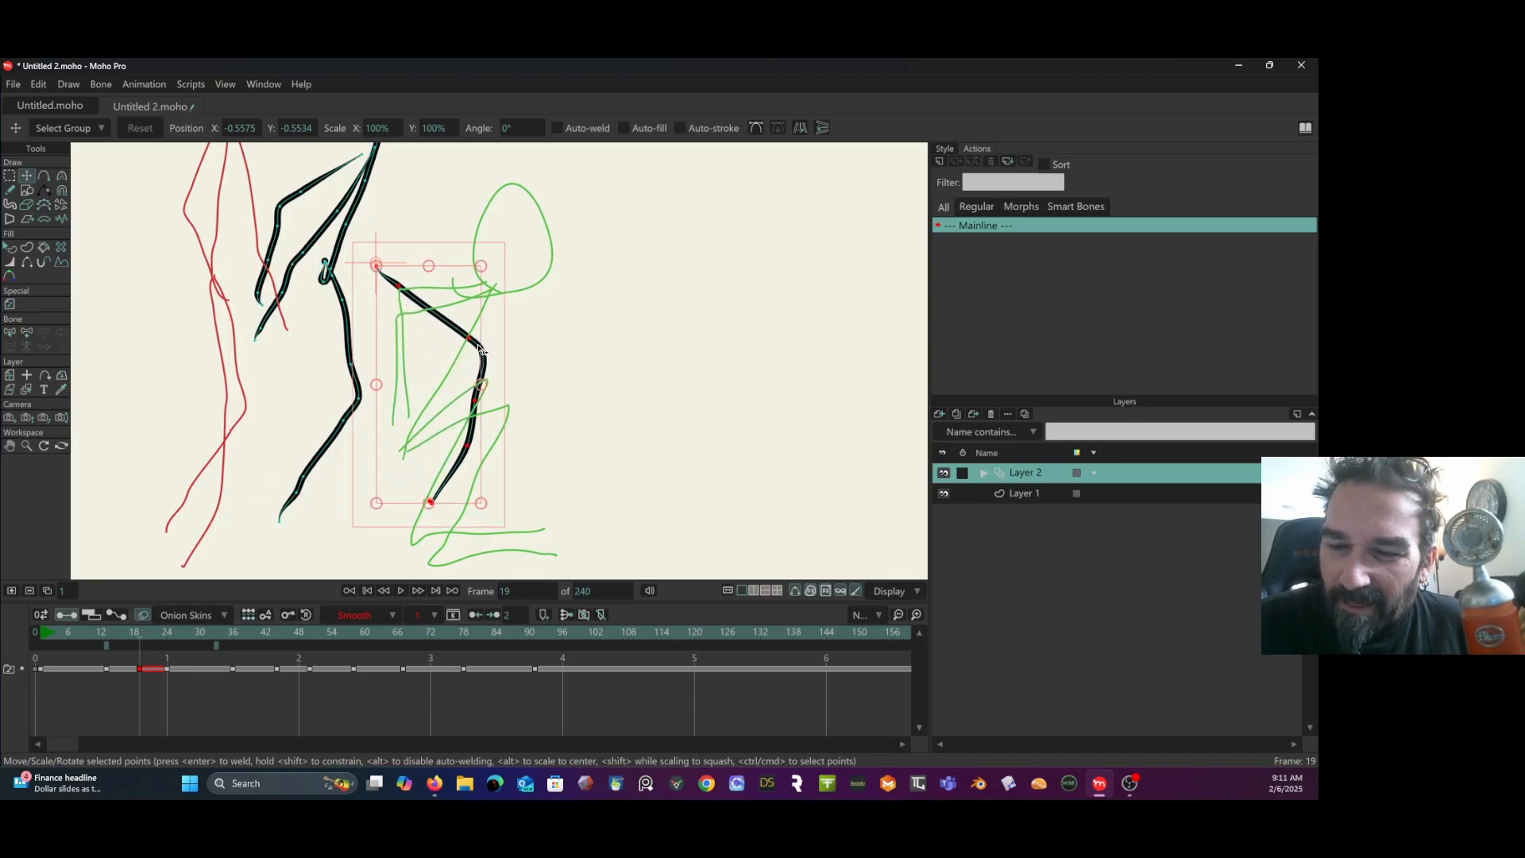
pyautogui.moveTo(449, 295); pyautogui.dragTo(401, 301)
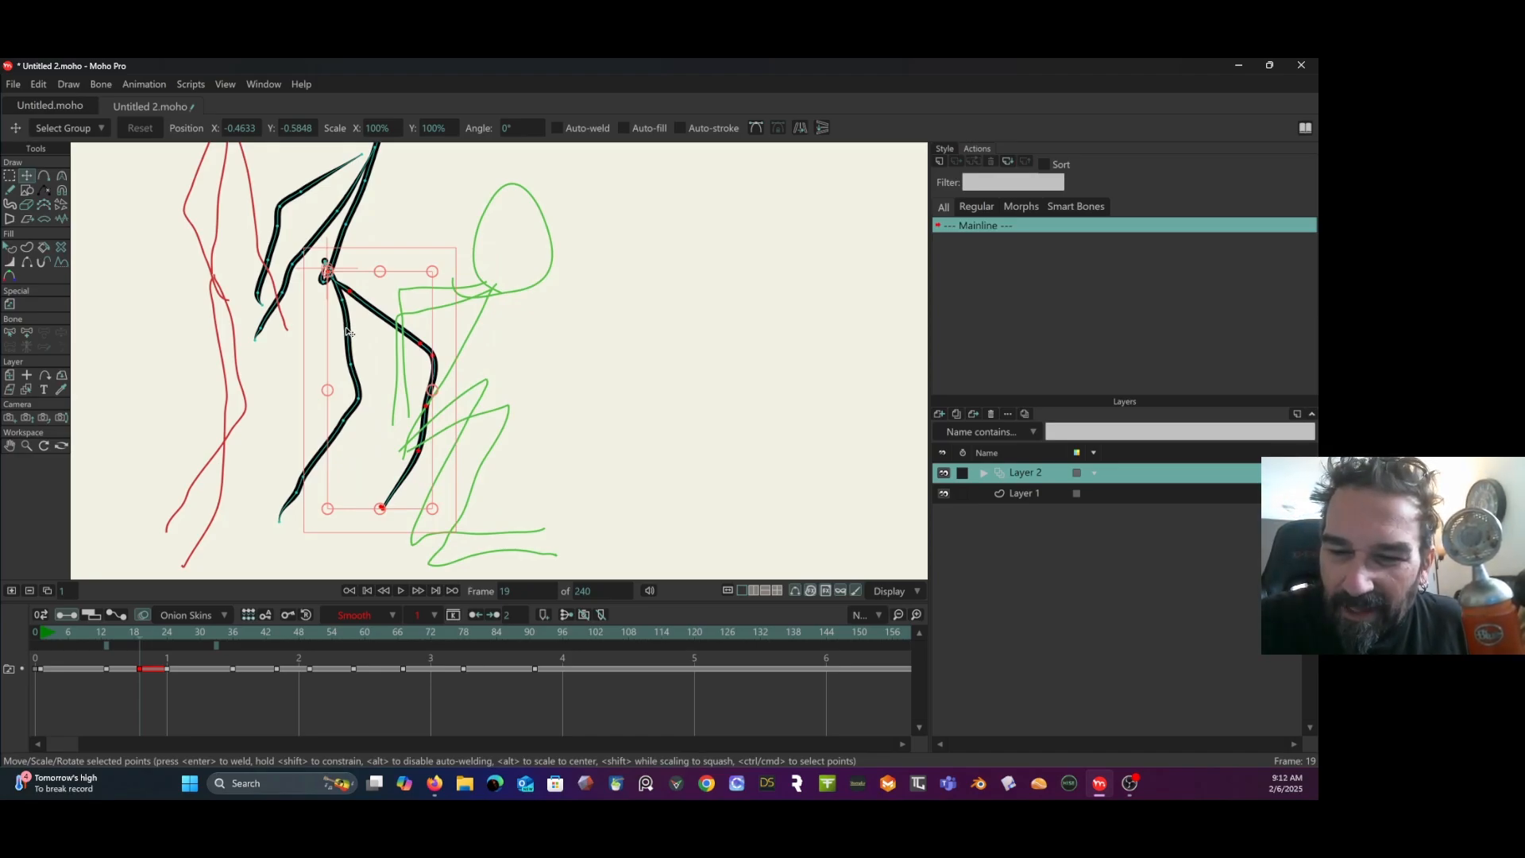
pyautogui.press('Left')
# Select the whole rear leg at frame 19, set its pivot at the hip and swing it forward toward the other leg.
pyautogui.click(10, 176)
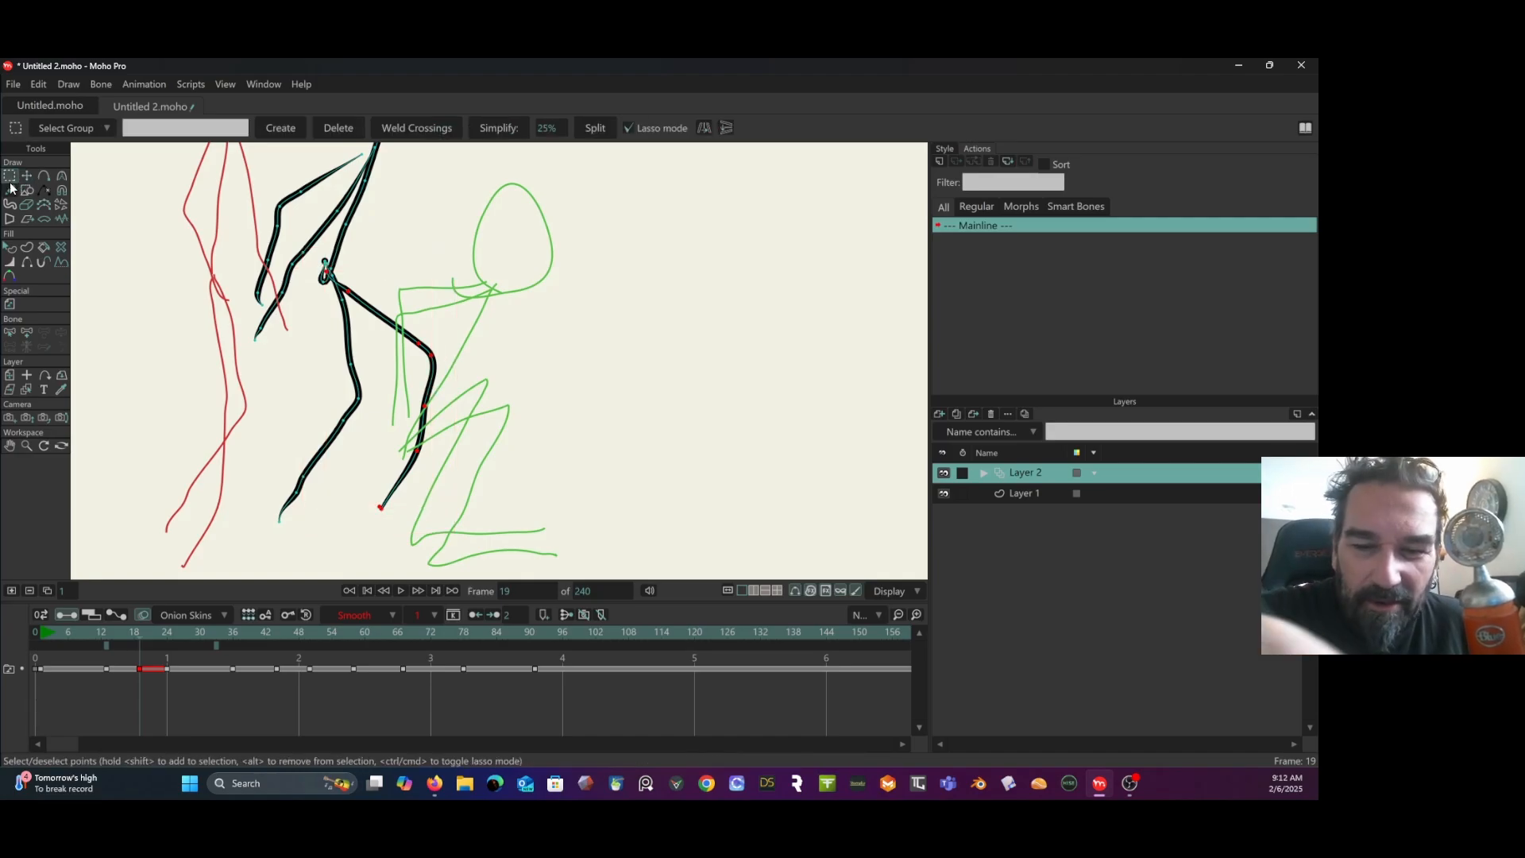
pyautogui.doubleClick(347, 347)
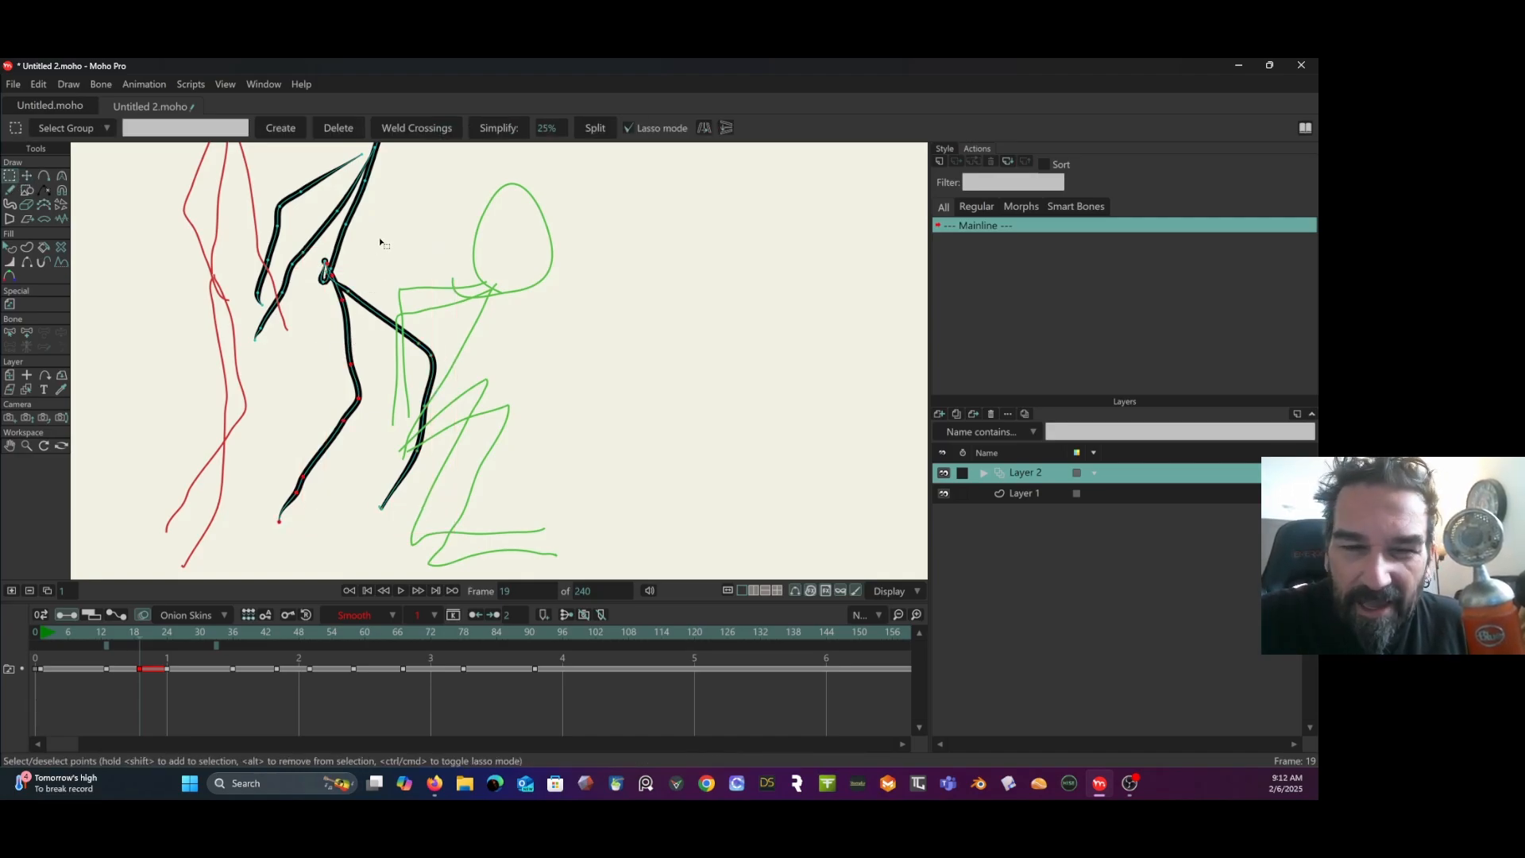
pyautogui.click(27, 176)
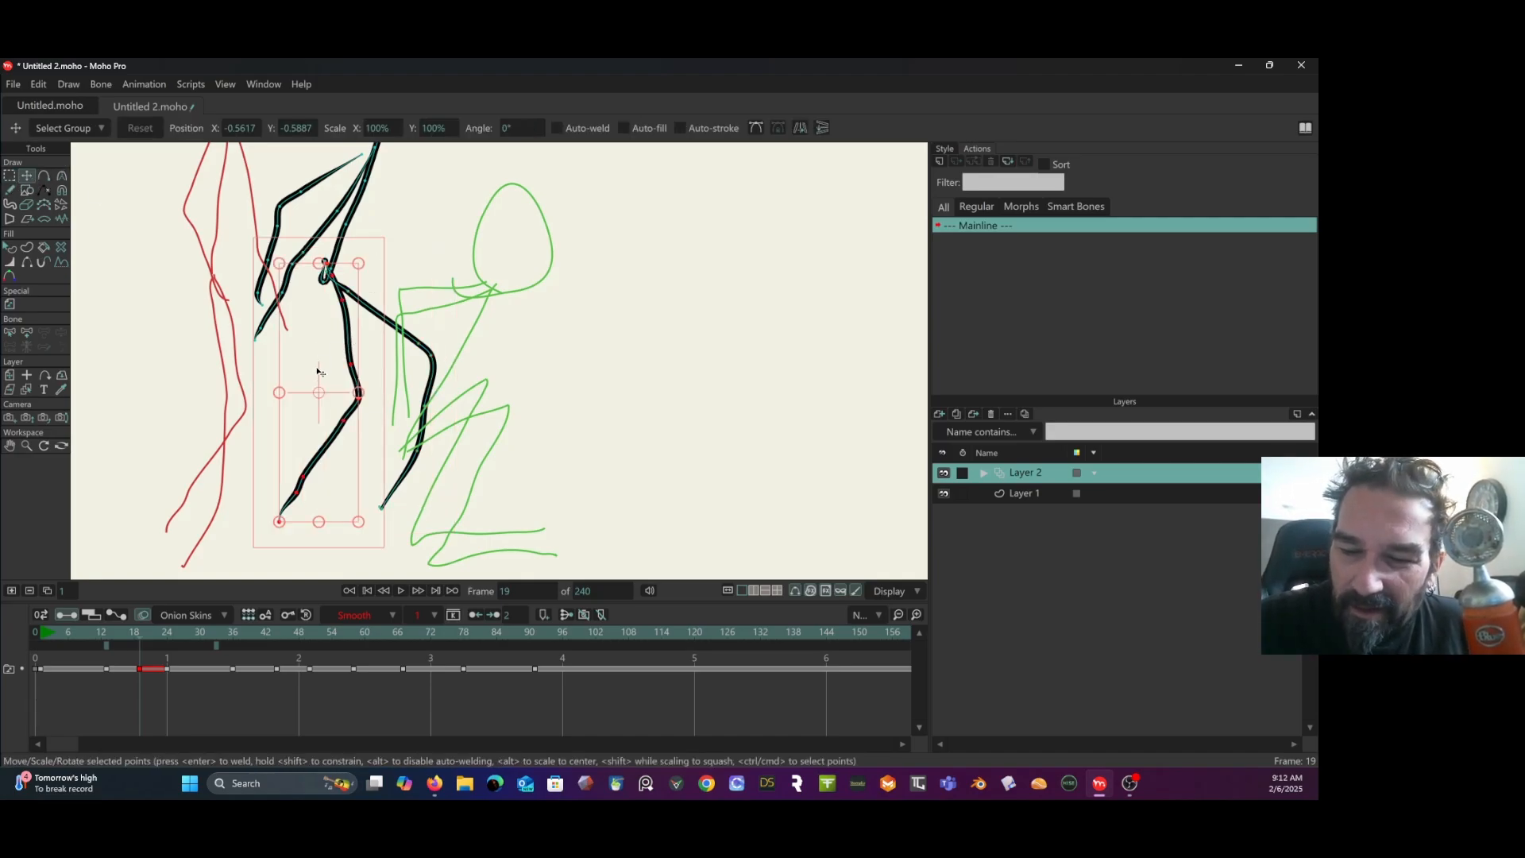
pyautogui.moveTo(327, 277); pyautogui.dragTo(329, 271)
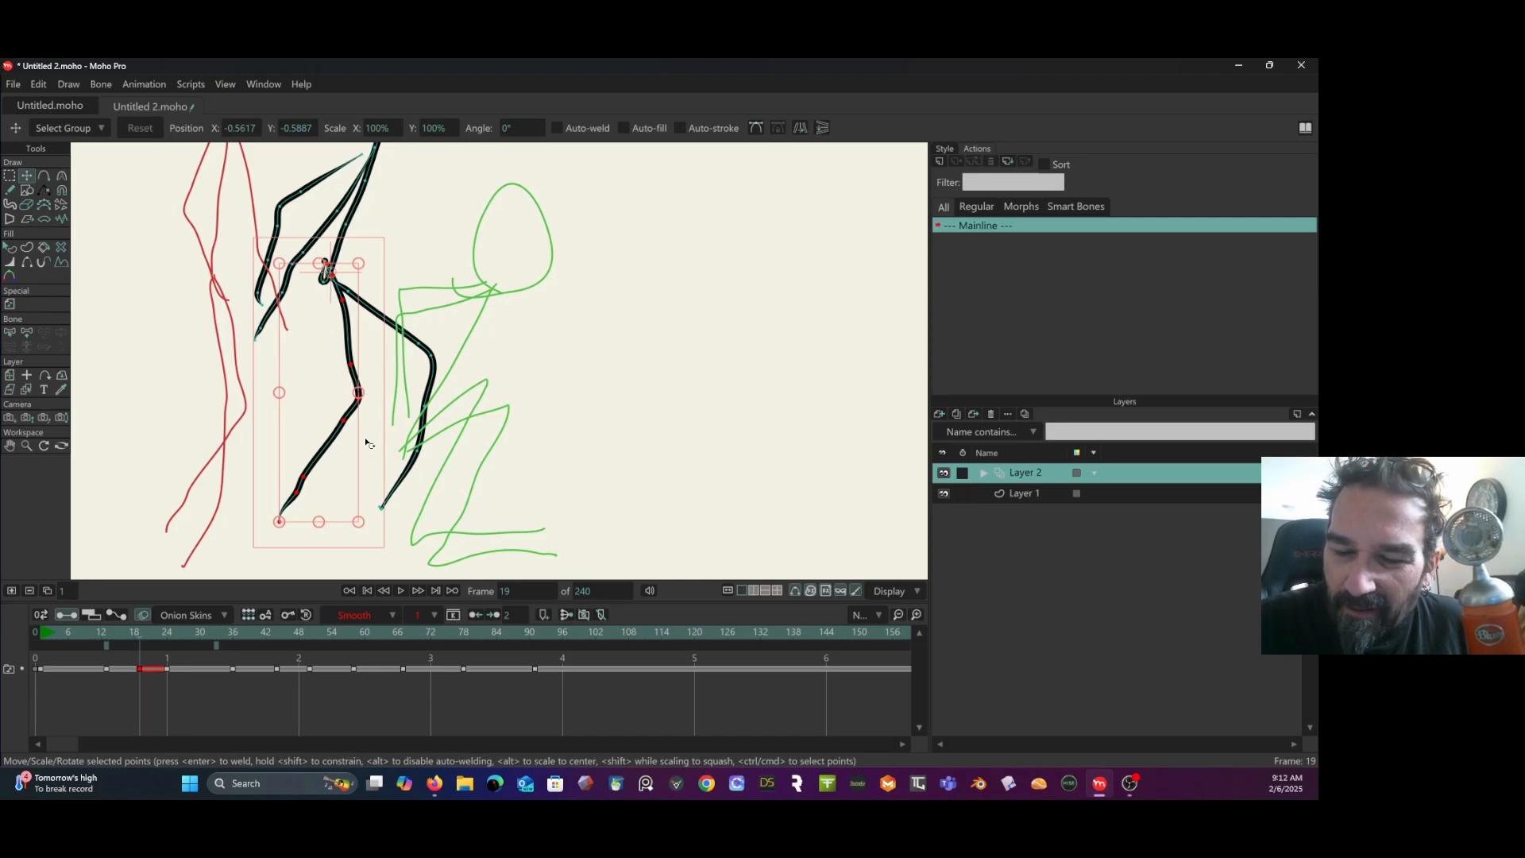
pyautogui.moveTo(367, 442); pyautogui.dragTo(398, 389)
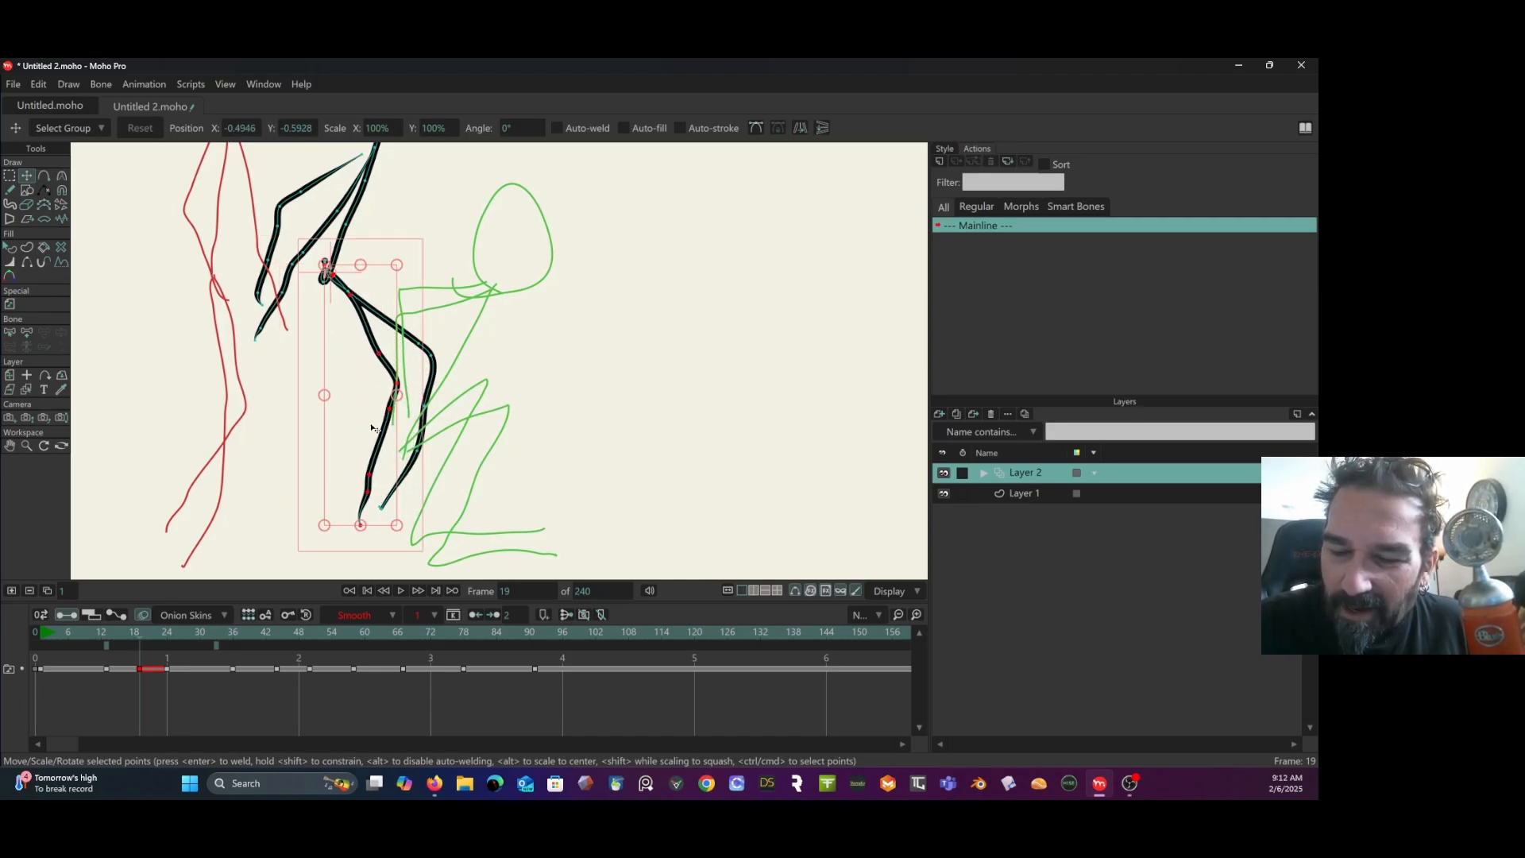
# Select the lower part of the rear leg at frame 19 and bend it backward about a pivot at the knee.
pyautogui.click(11, 190)
pyautogui.click(11, 177)
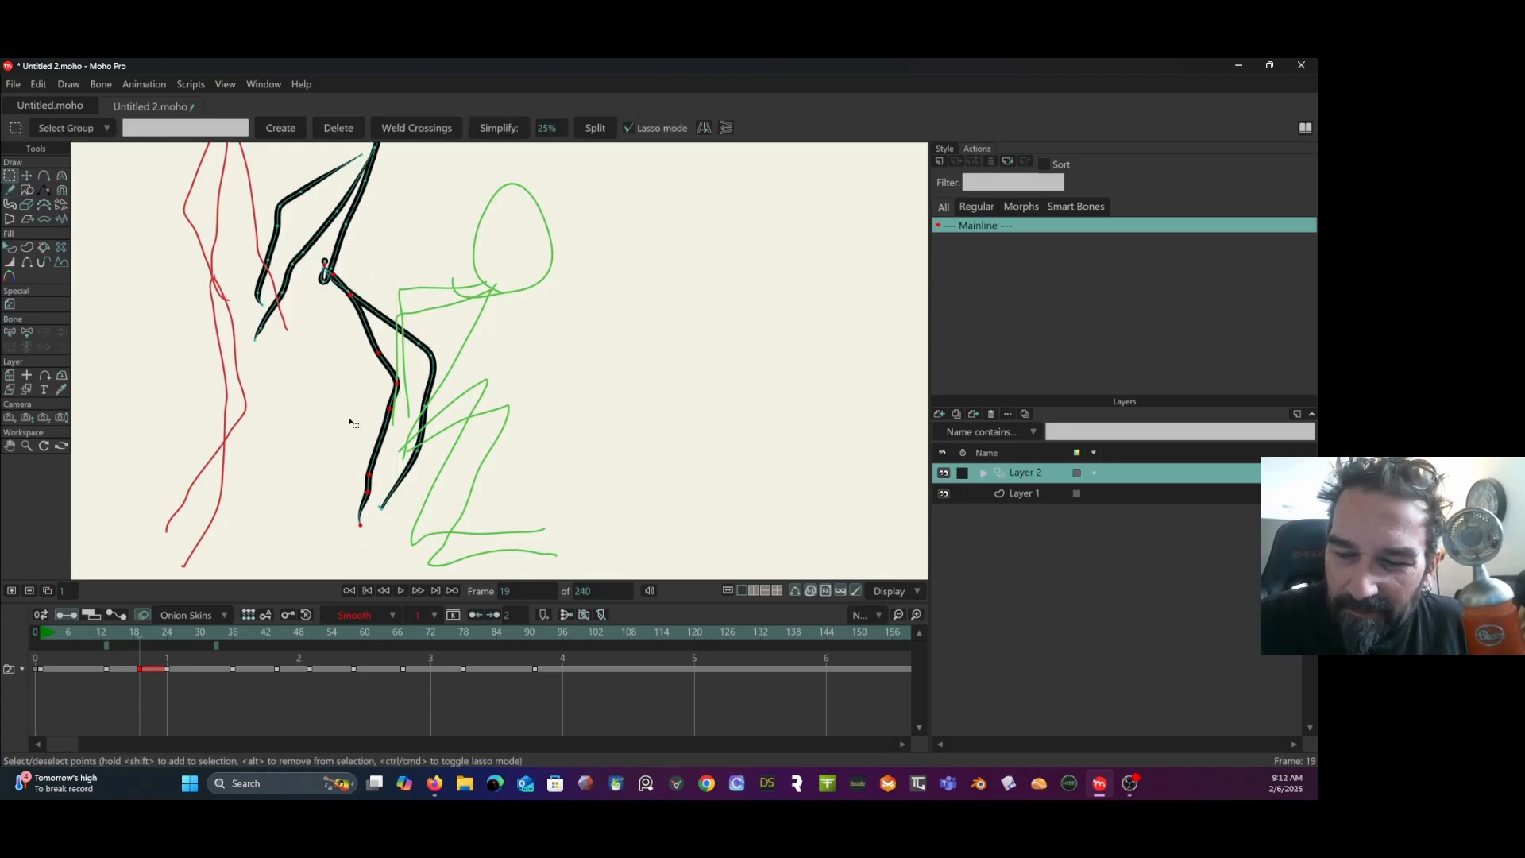
pyautogui.moveTo(404, 366)
pyautogui.mouseDown()
pyautogui.moveTo(336, 541)
pyautogui.moveTo(364, 521)
pyautogui.moveTo(406, 381)
pyautogui.mouseUp()
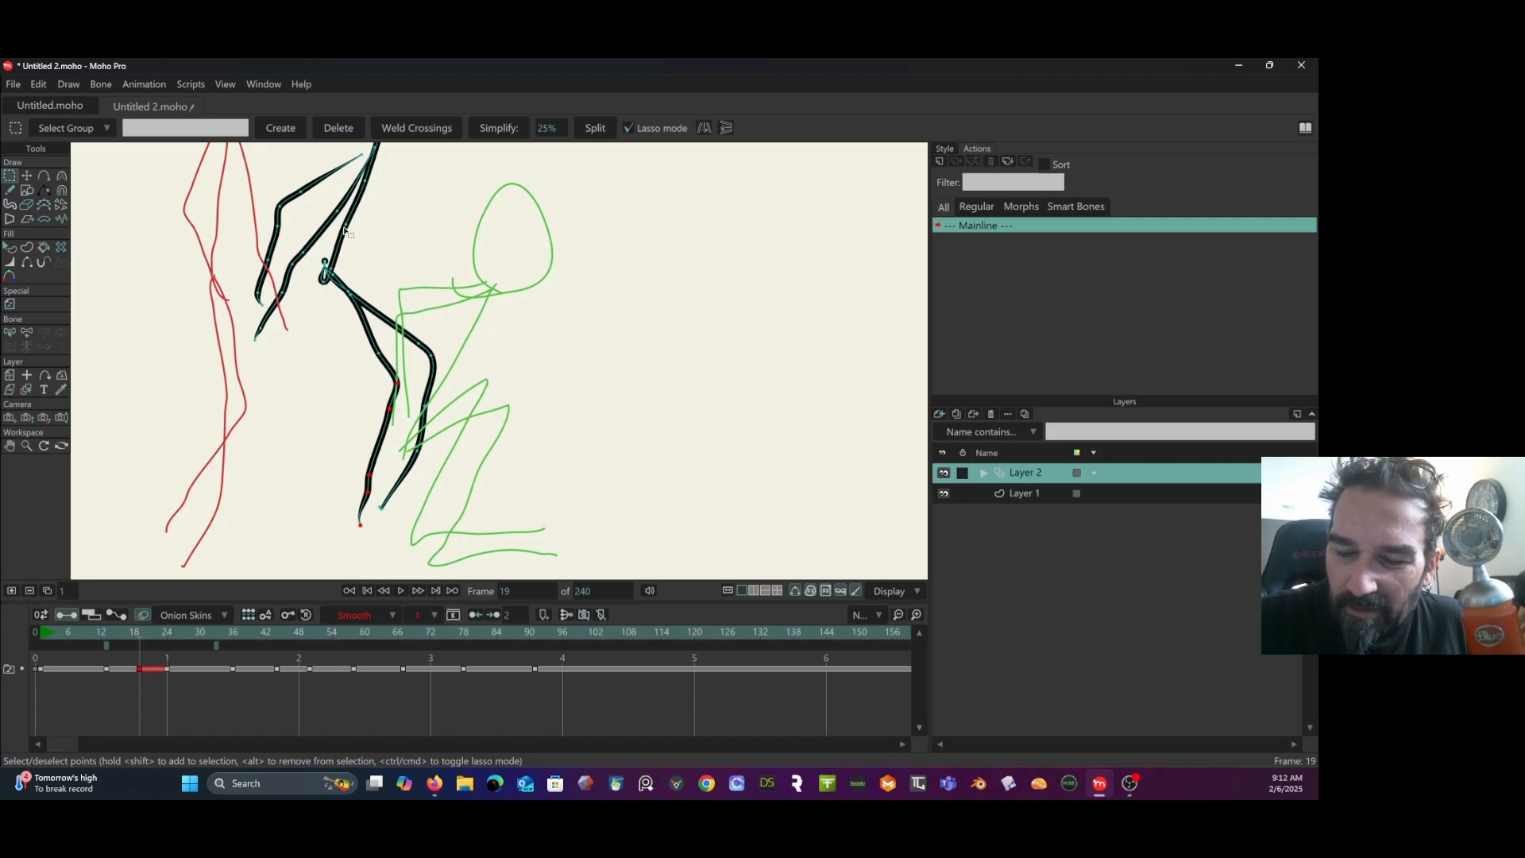
pyautogui.click(26, 176)
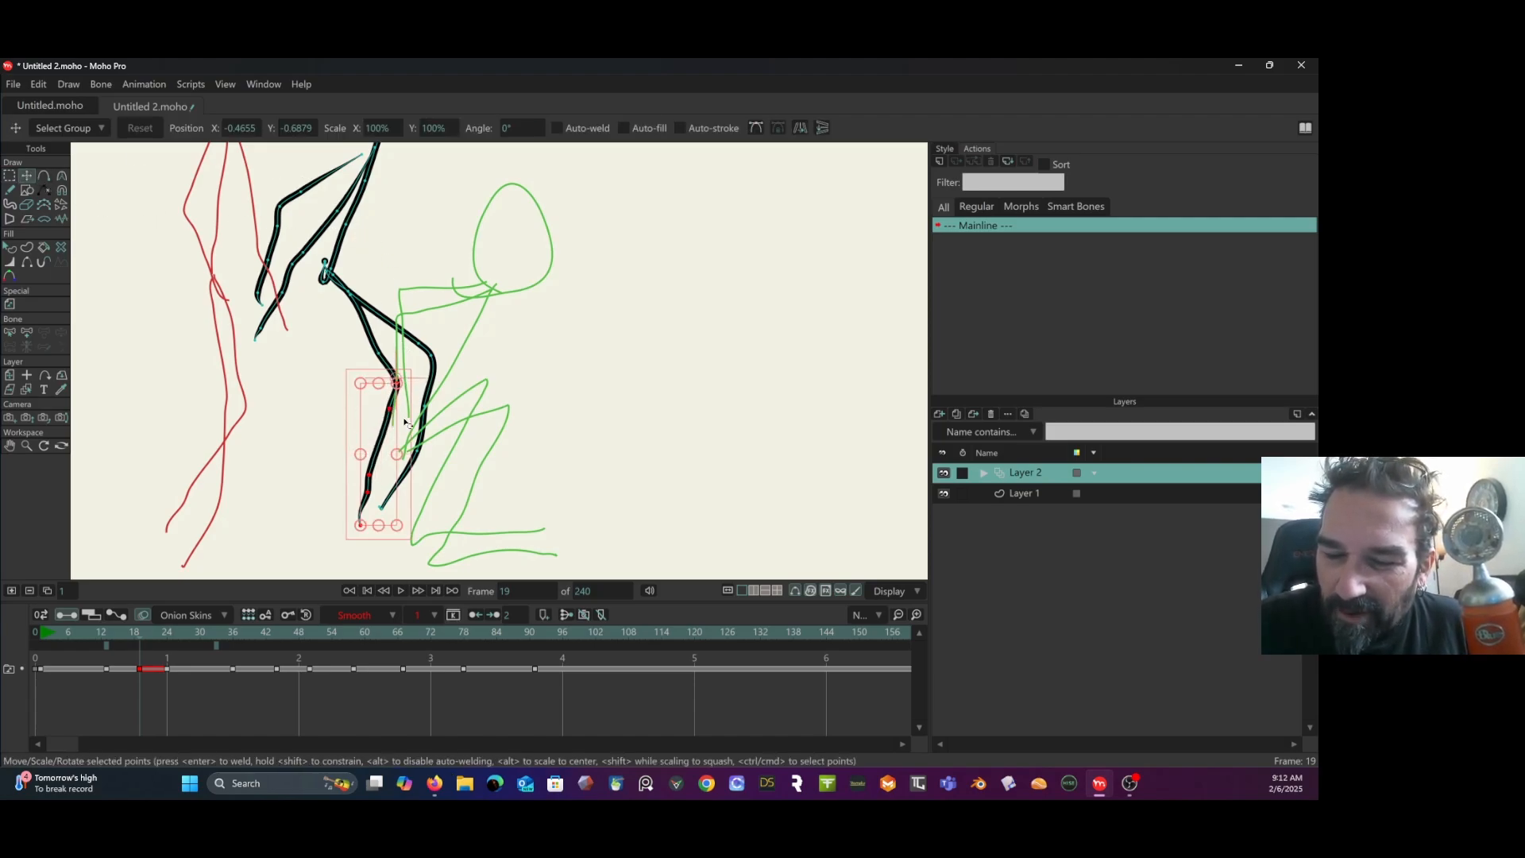
pyautogui.moveTo(405, 422); pyautogui.dragTo(387, 406)
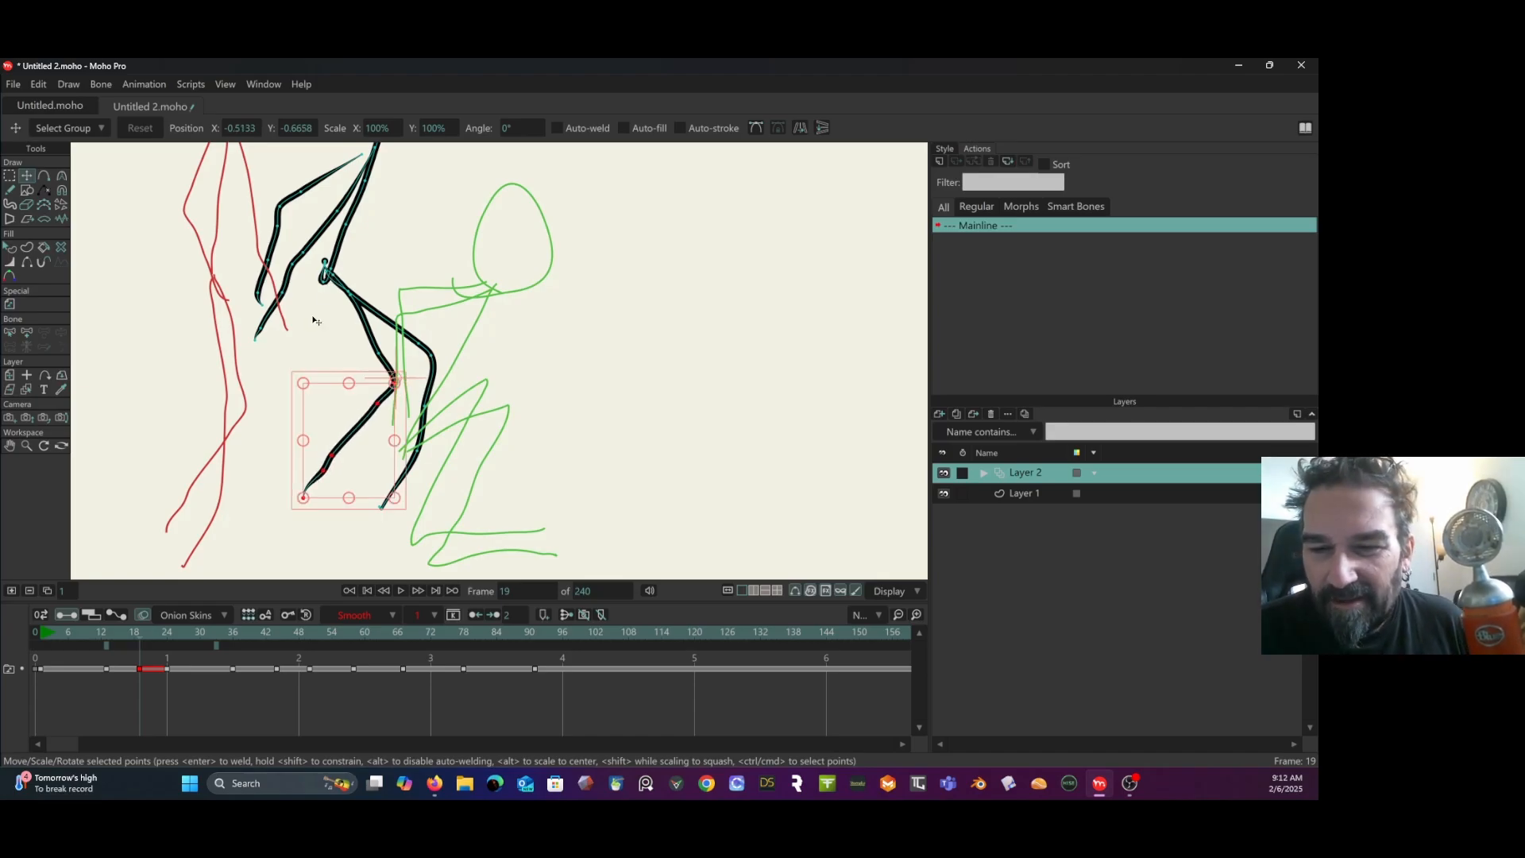
# Select the whole figure at frame 19, lower it to about X -0.54, Y -0.47, and clear the selection.
pyautogui.scroll(-2, 407, 281)
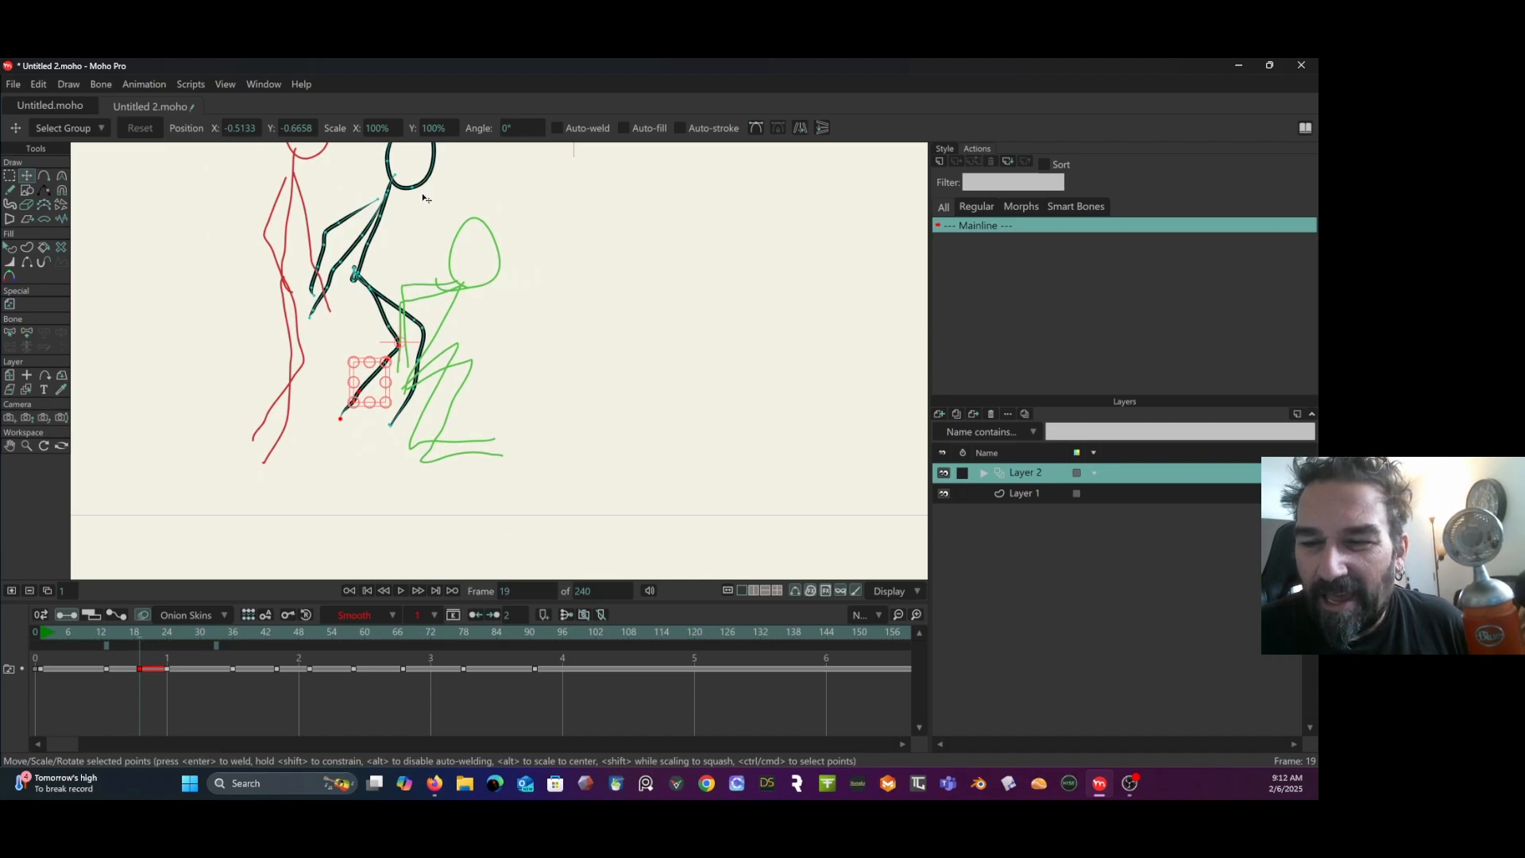
pyautogui.scroll(3, 428, 206)
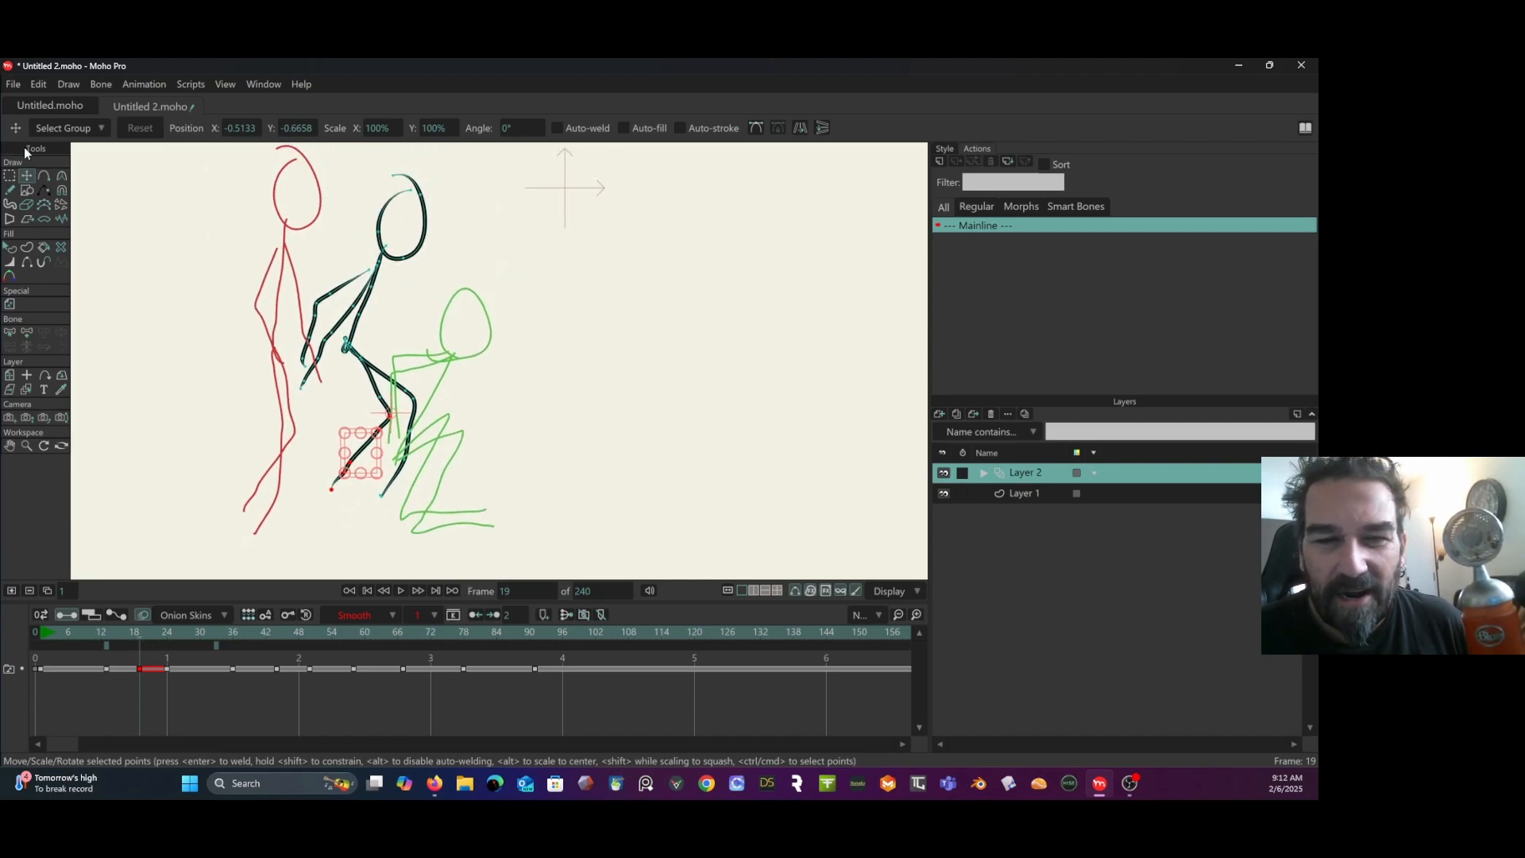
pyautogui.click(10, 176)
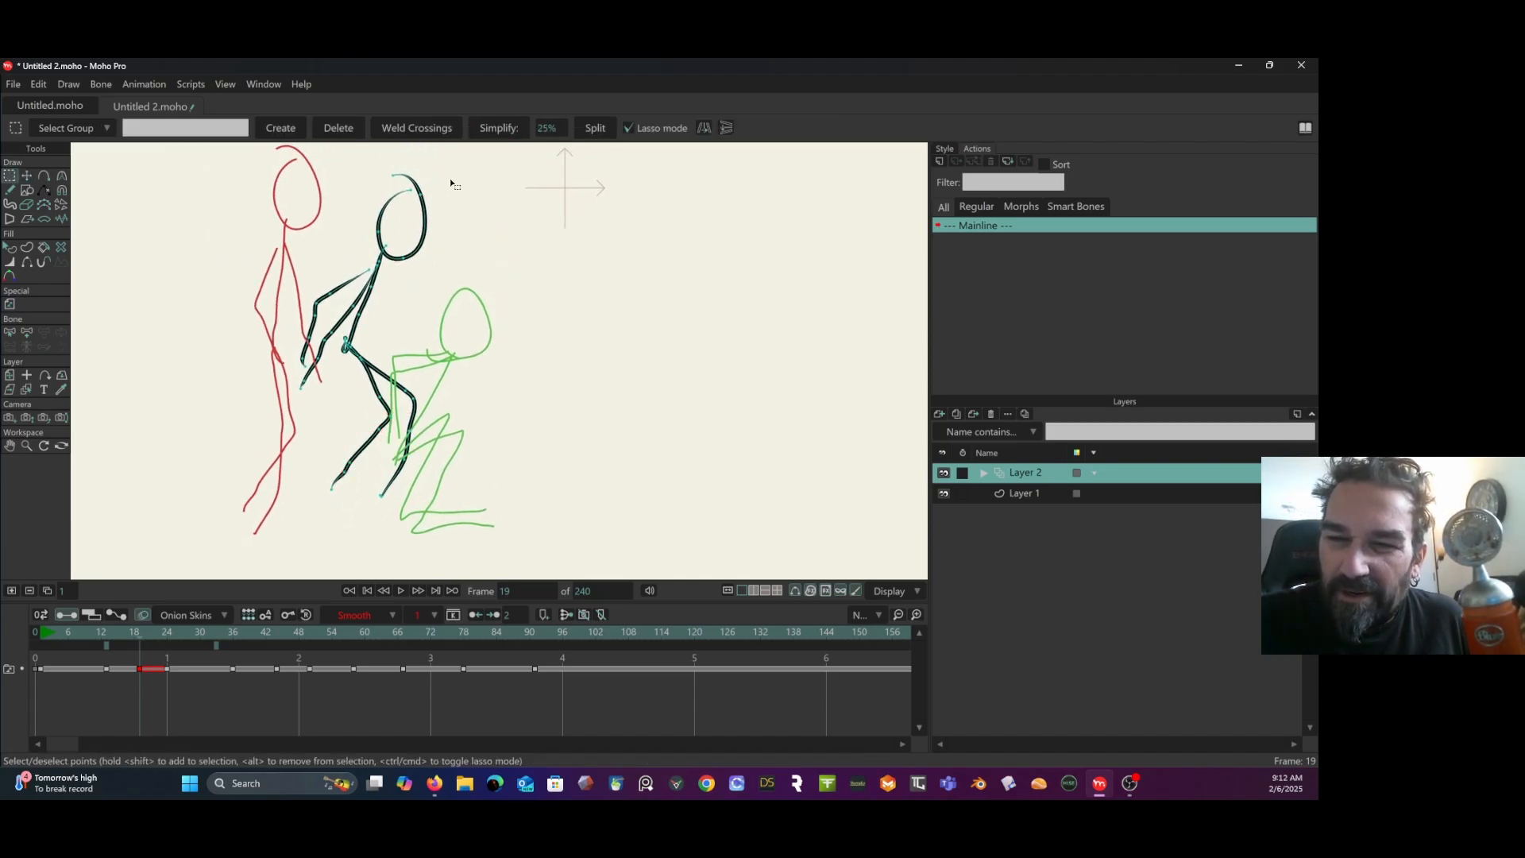
pyautogui.moveTo(450, 178)
pyautogui.mouseDown()
pyautogui.moveTo(405, 163)
pyautogui.moveTo(302, 234)
pyautogui.moveTo(263, 458)
pyautogui.moveTo(414, 545)
pyautogui.moveTo(487, 338)
pyautogui.moveTo(361, 183)
pyautogui.mouseUp()
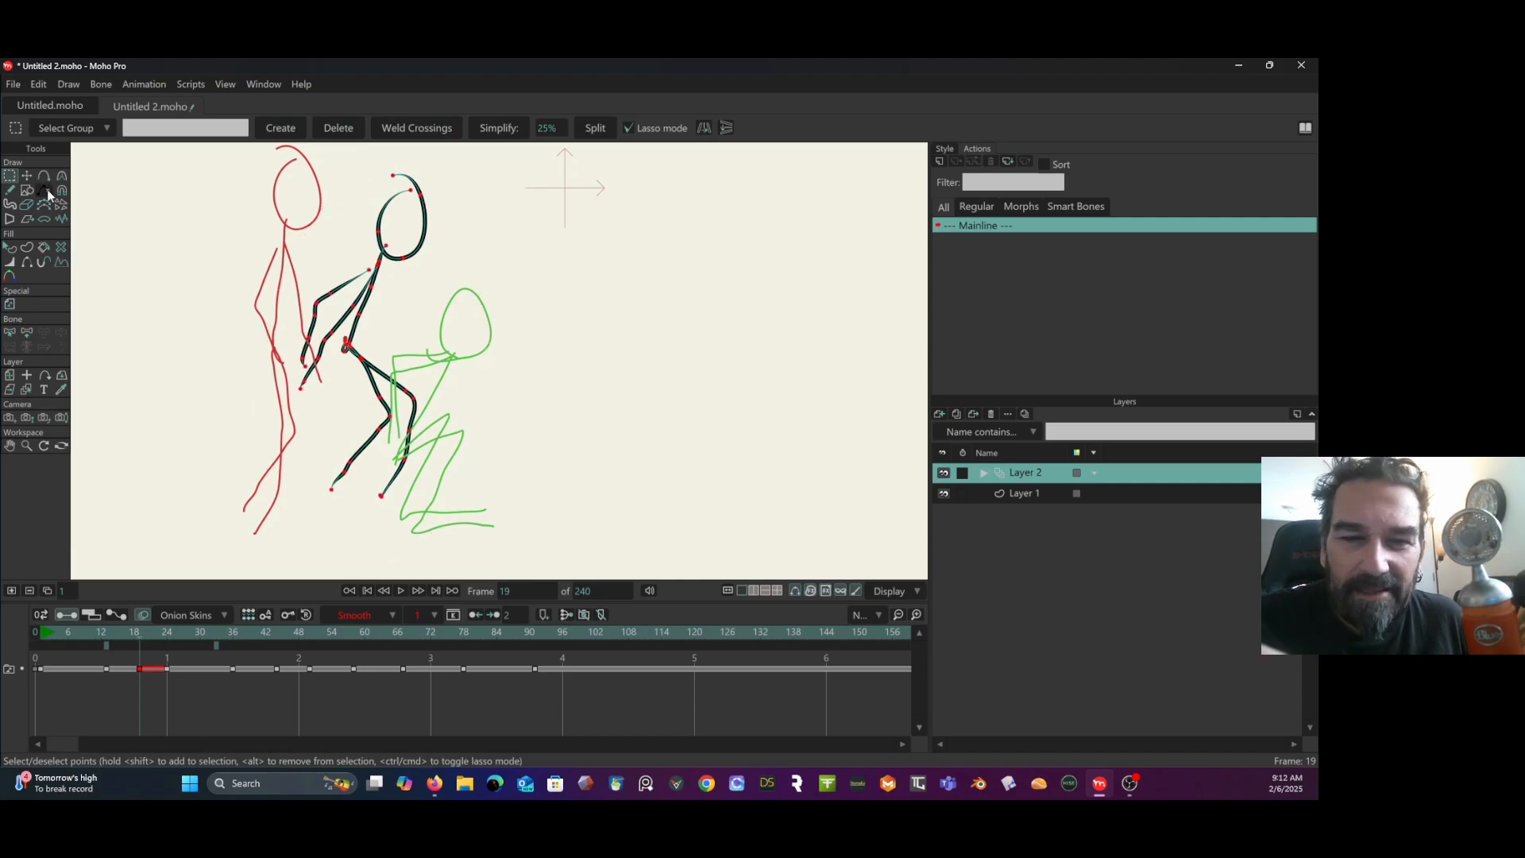
pyautogui.click(27, 176)
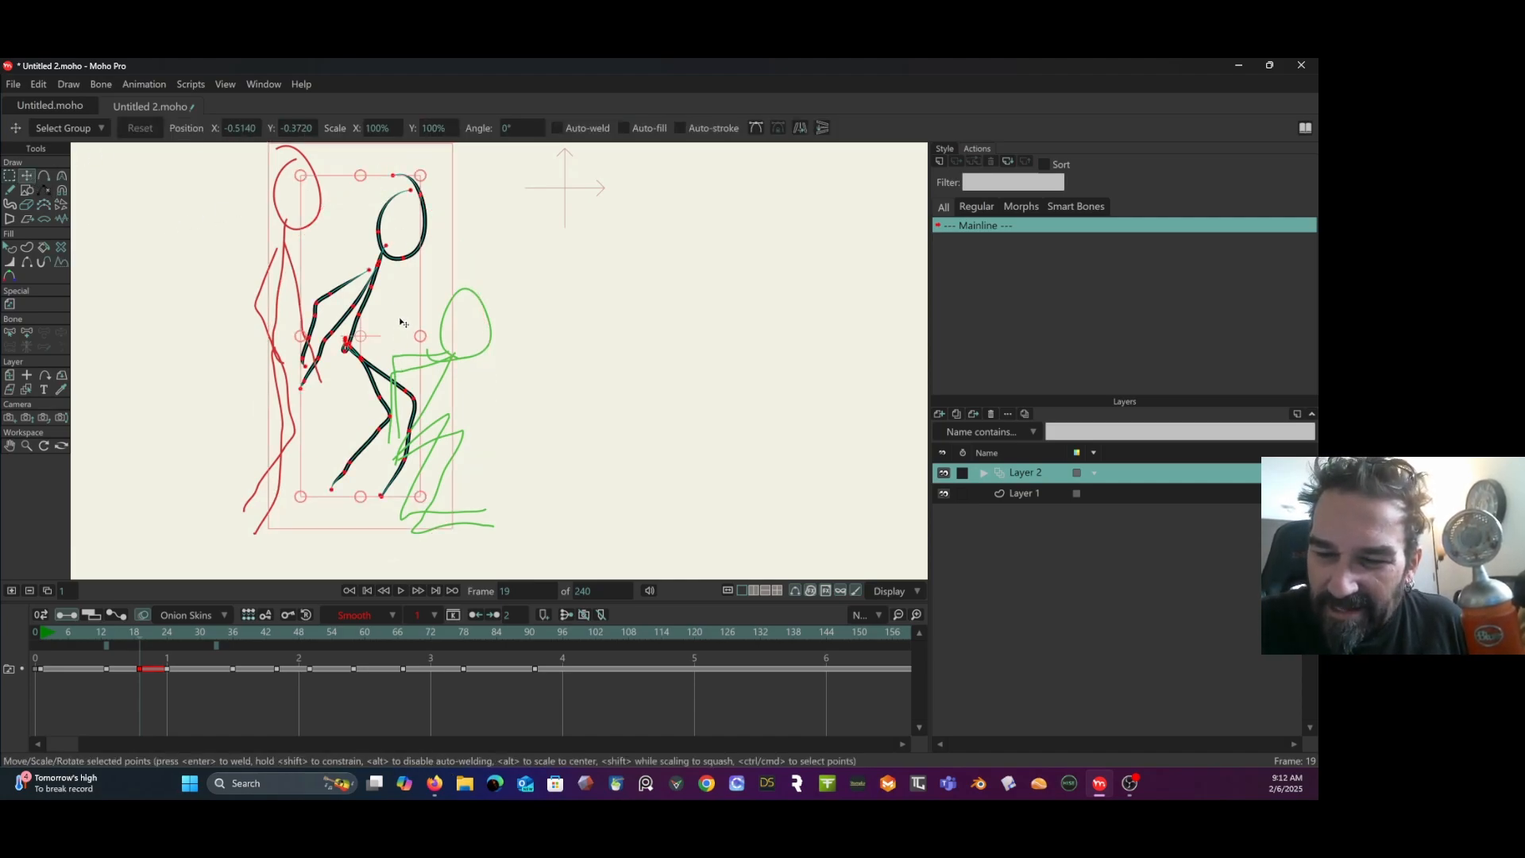
pyautogui.moveTo(404, 322); pyautogui.dragTo(390, 368)
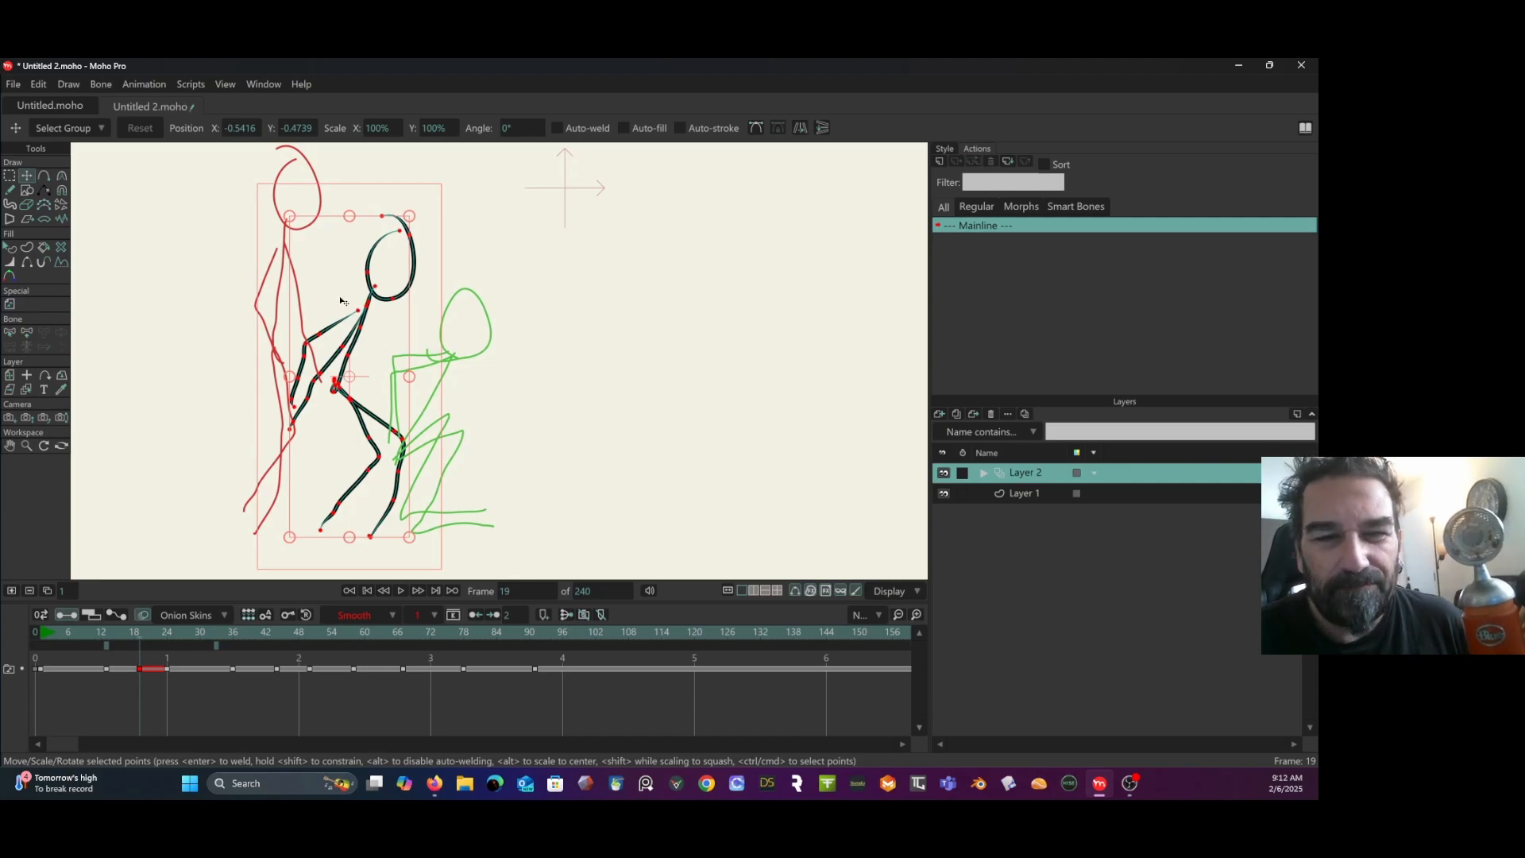
pyautogui.click(176, 234)
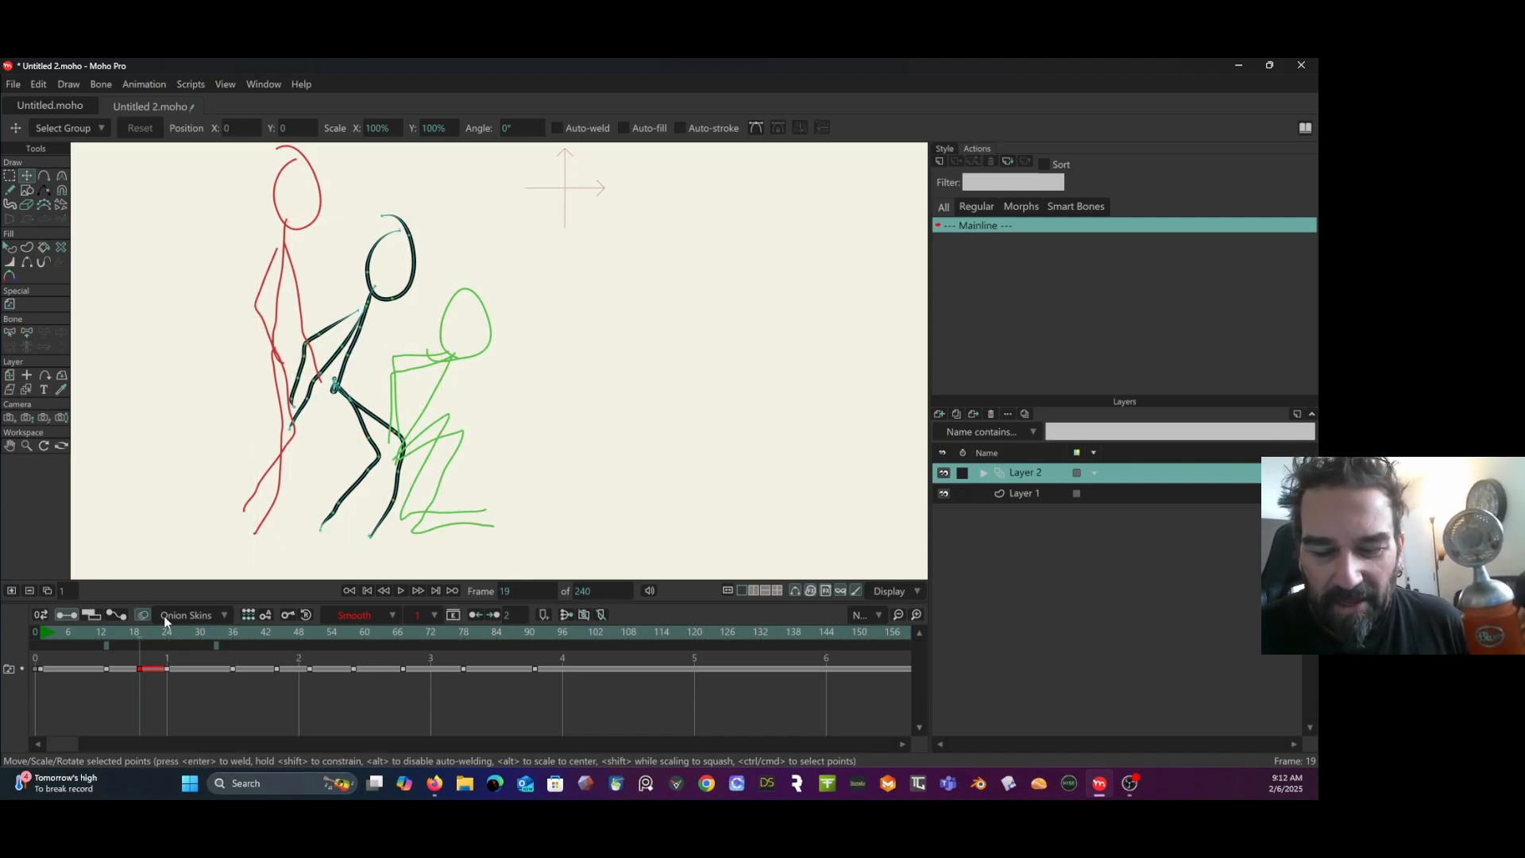
# Turn off onion skins, scrub through the drawings with the whole frame in view, and play the animation from frame 1.
pyautogui.click(143, 615)
pyautogui.moveTo(61, 633); pyautogui.dragTo(244, 629)
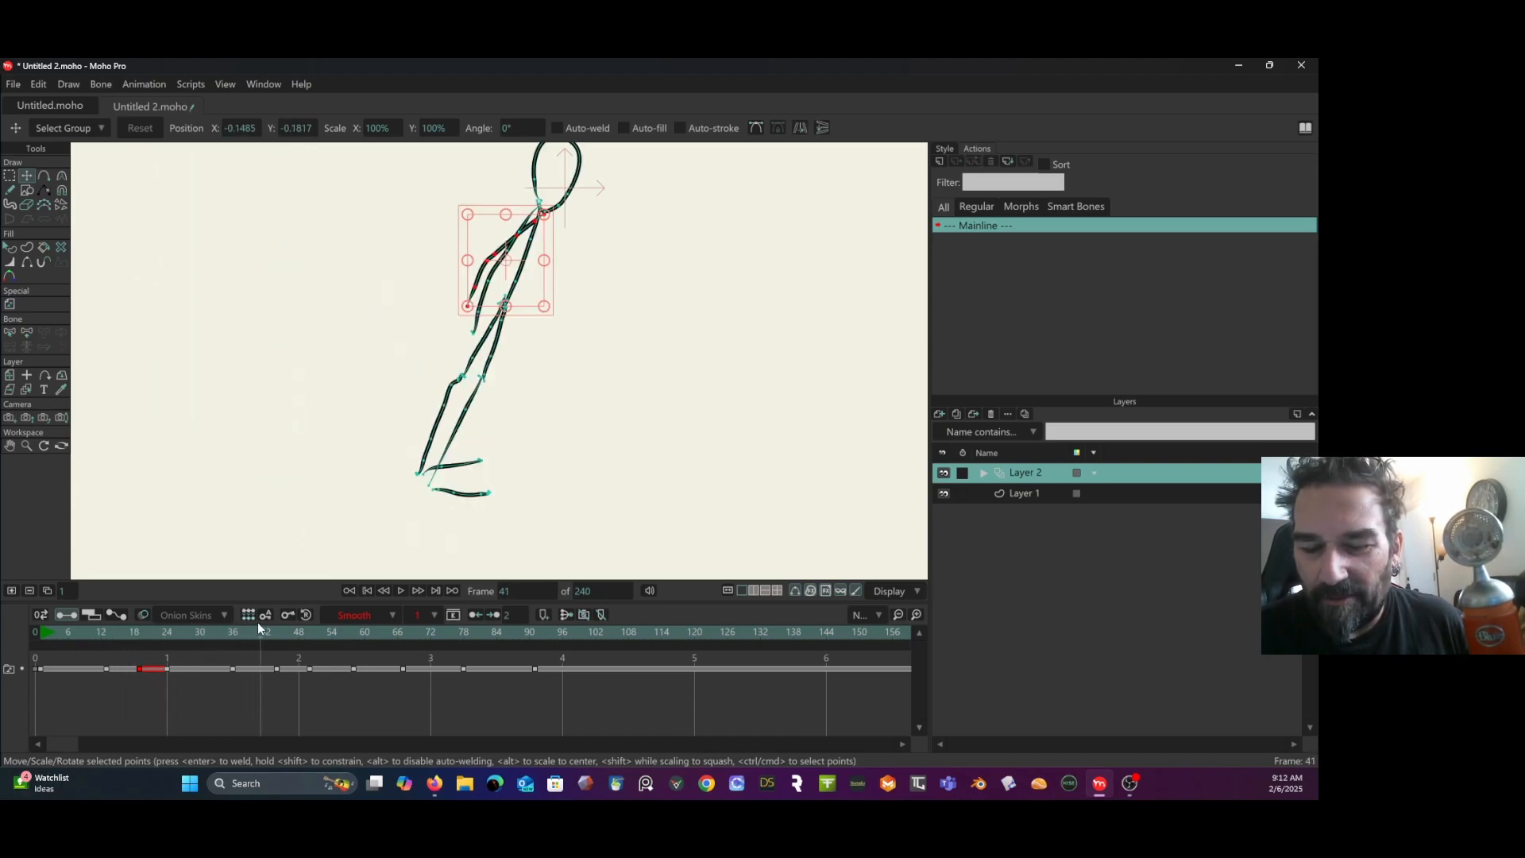
pyautogui.moveTo(257, 629); pyautogui.dragTo(431, 631)
pyautogui.scroll(-2, 597, 453)
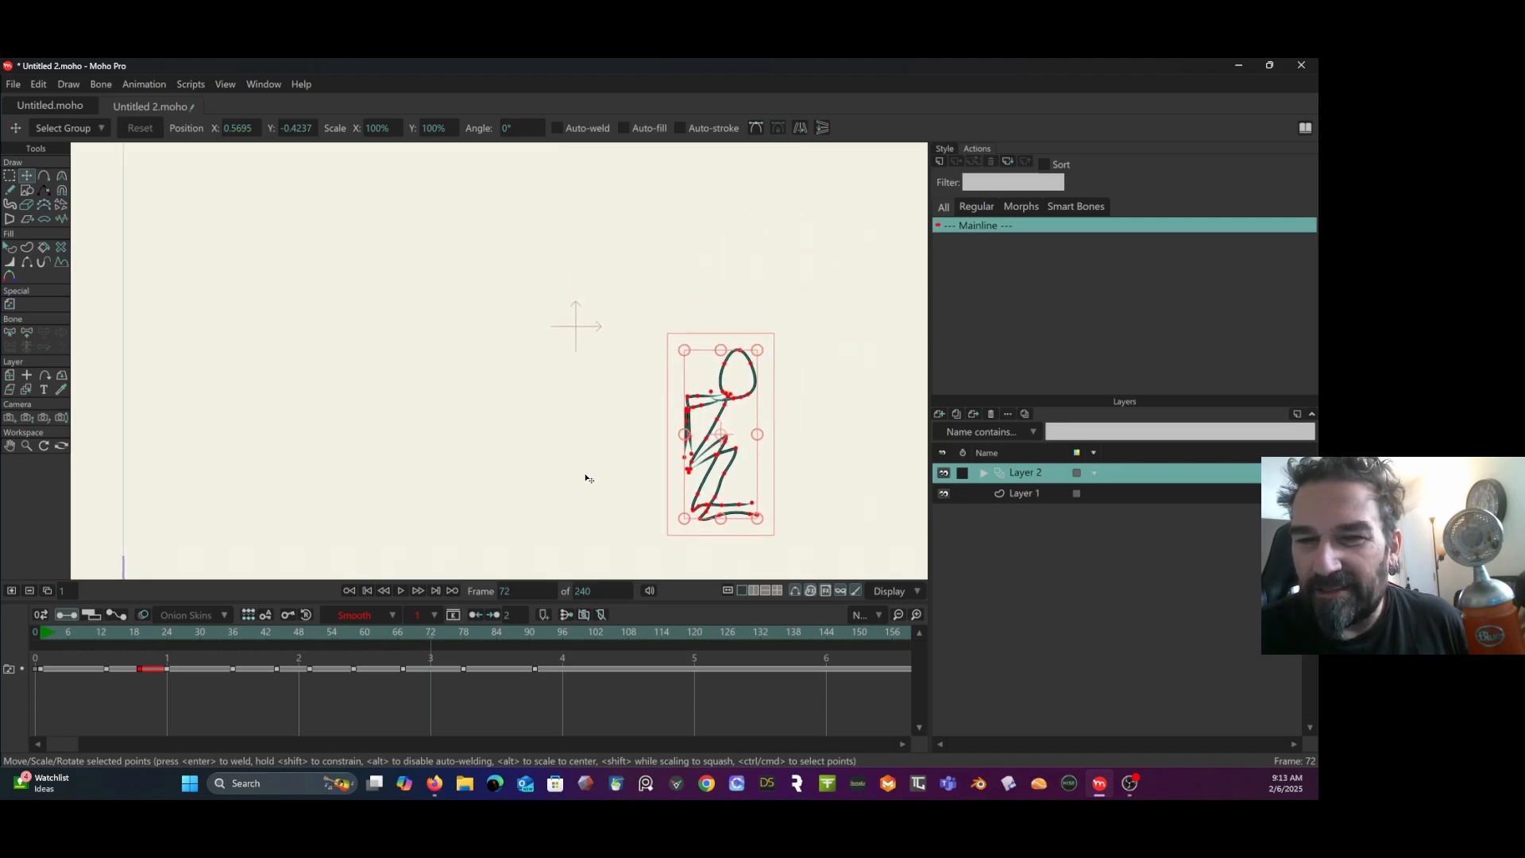
pyautogui.scroll(-2, 585, 487)
pyautogui.moveTo(584, 490); pyautogui.dragTo(544, 483)
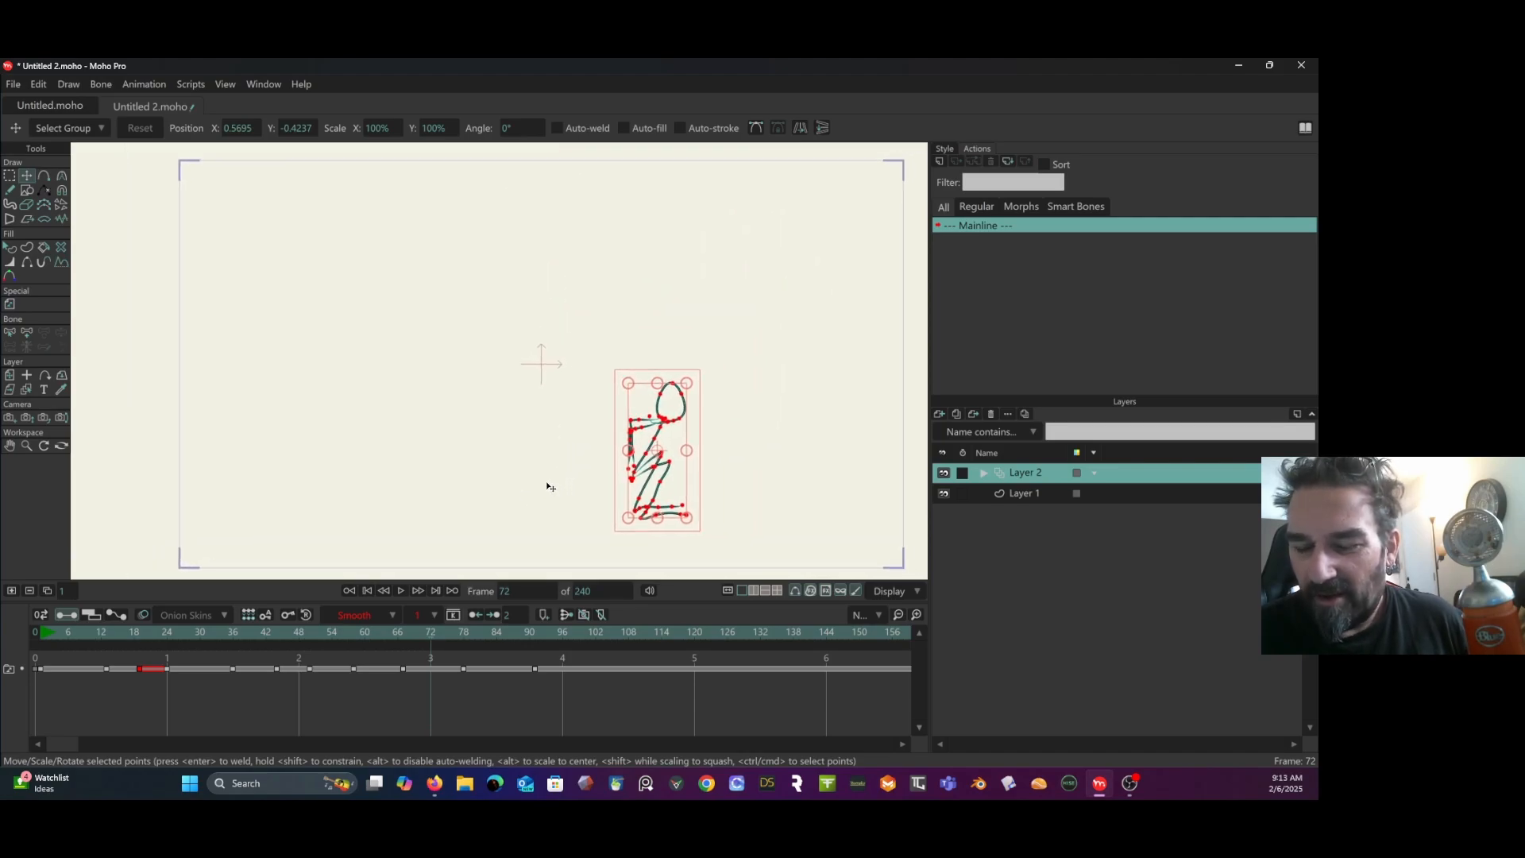
pyautogui.click(41, 636)
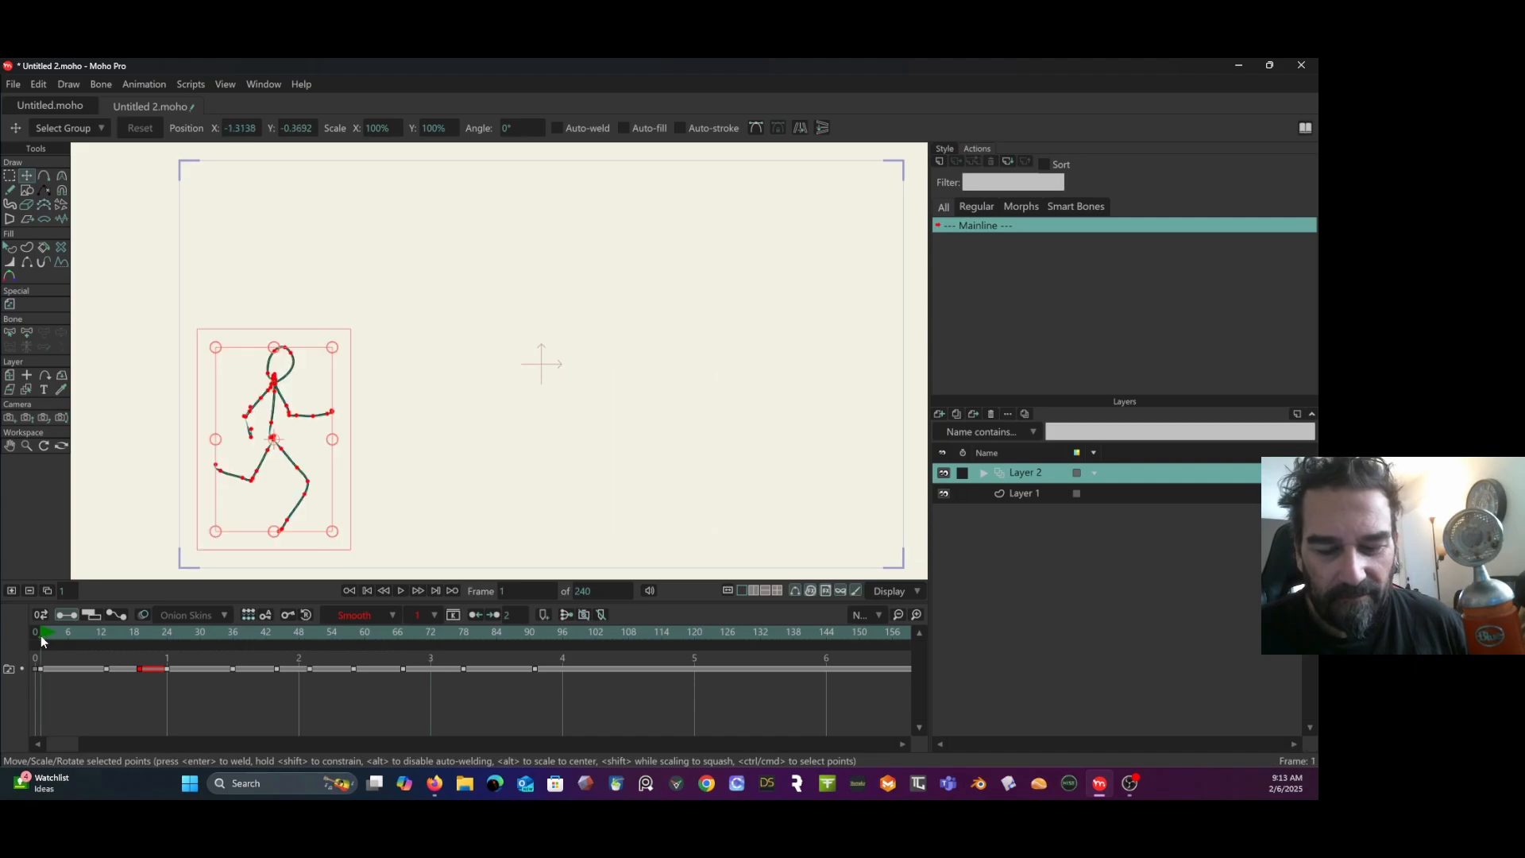
pyautogui.press('space')
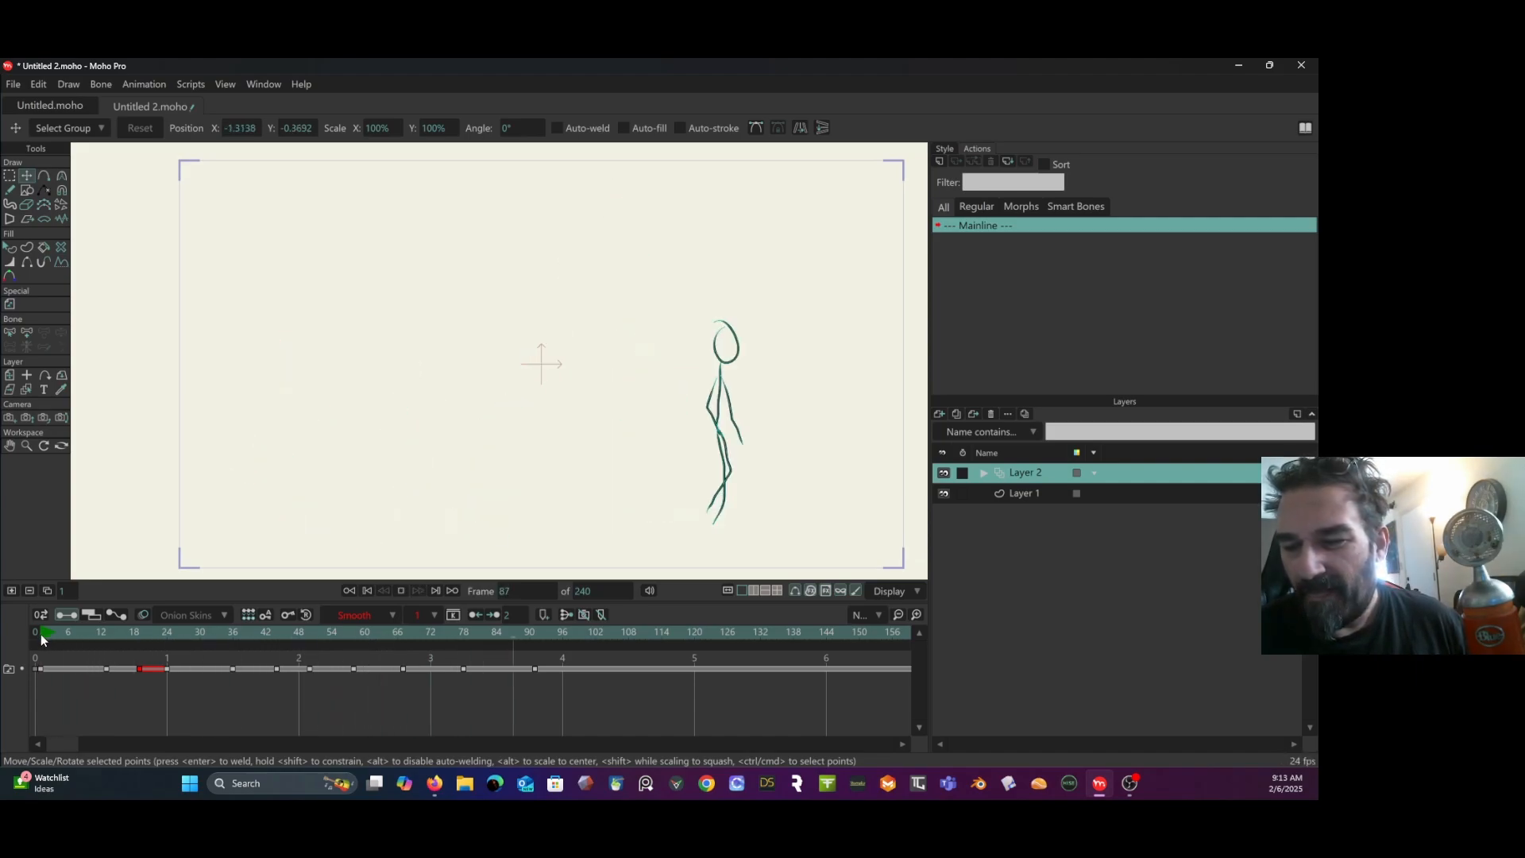
pyautogui.press('space')
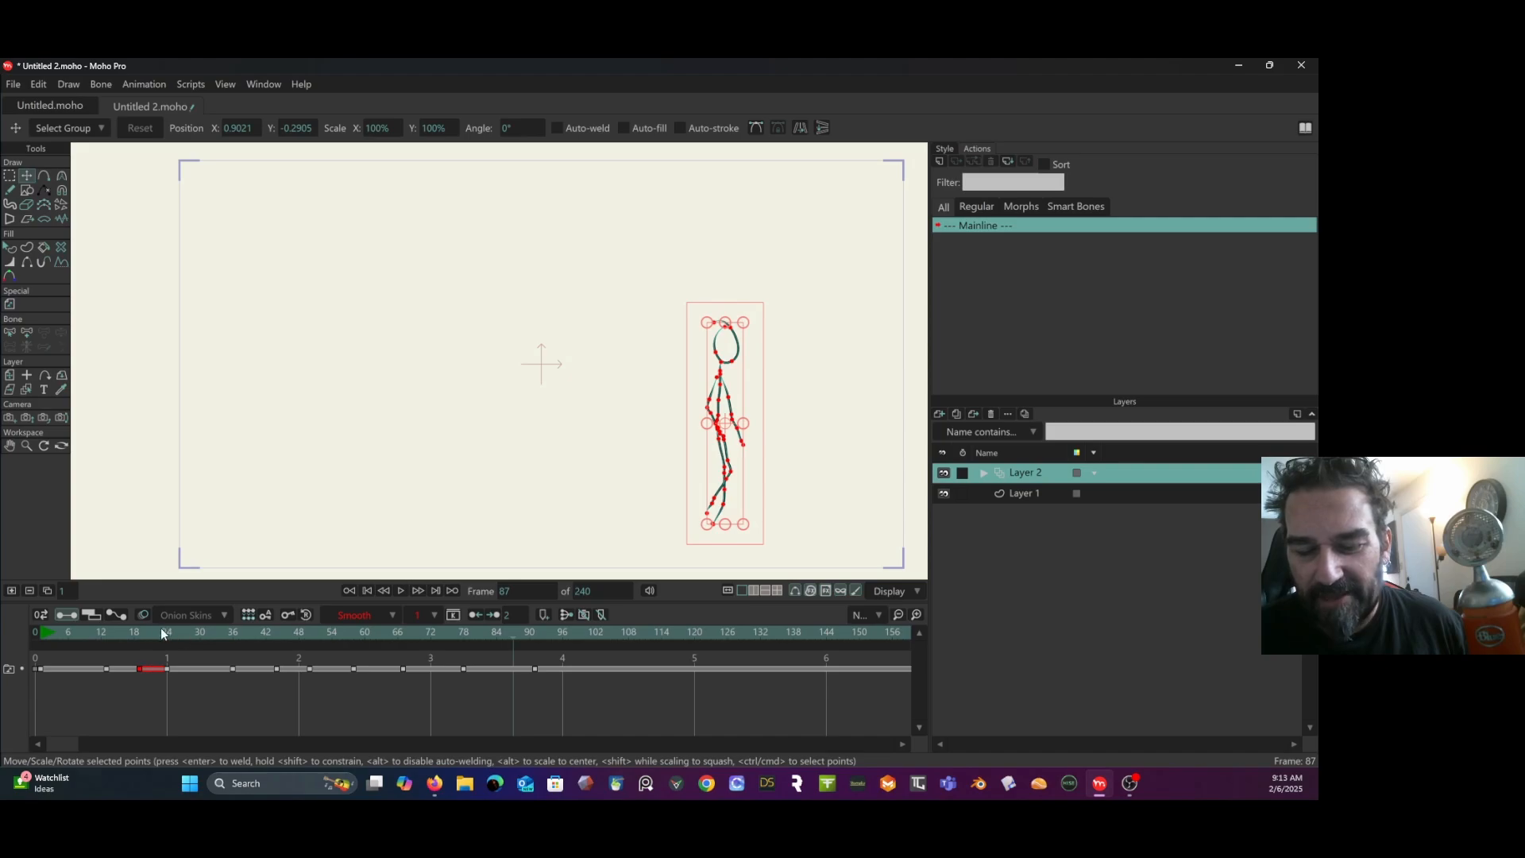
# Shift all keyframes from frame 44 onward three frames earlier, starting at frame 41, and play back the jump.
pyautogui.moveTo(160, 627); pyautogui.dragTo(222, 643)
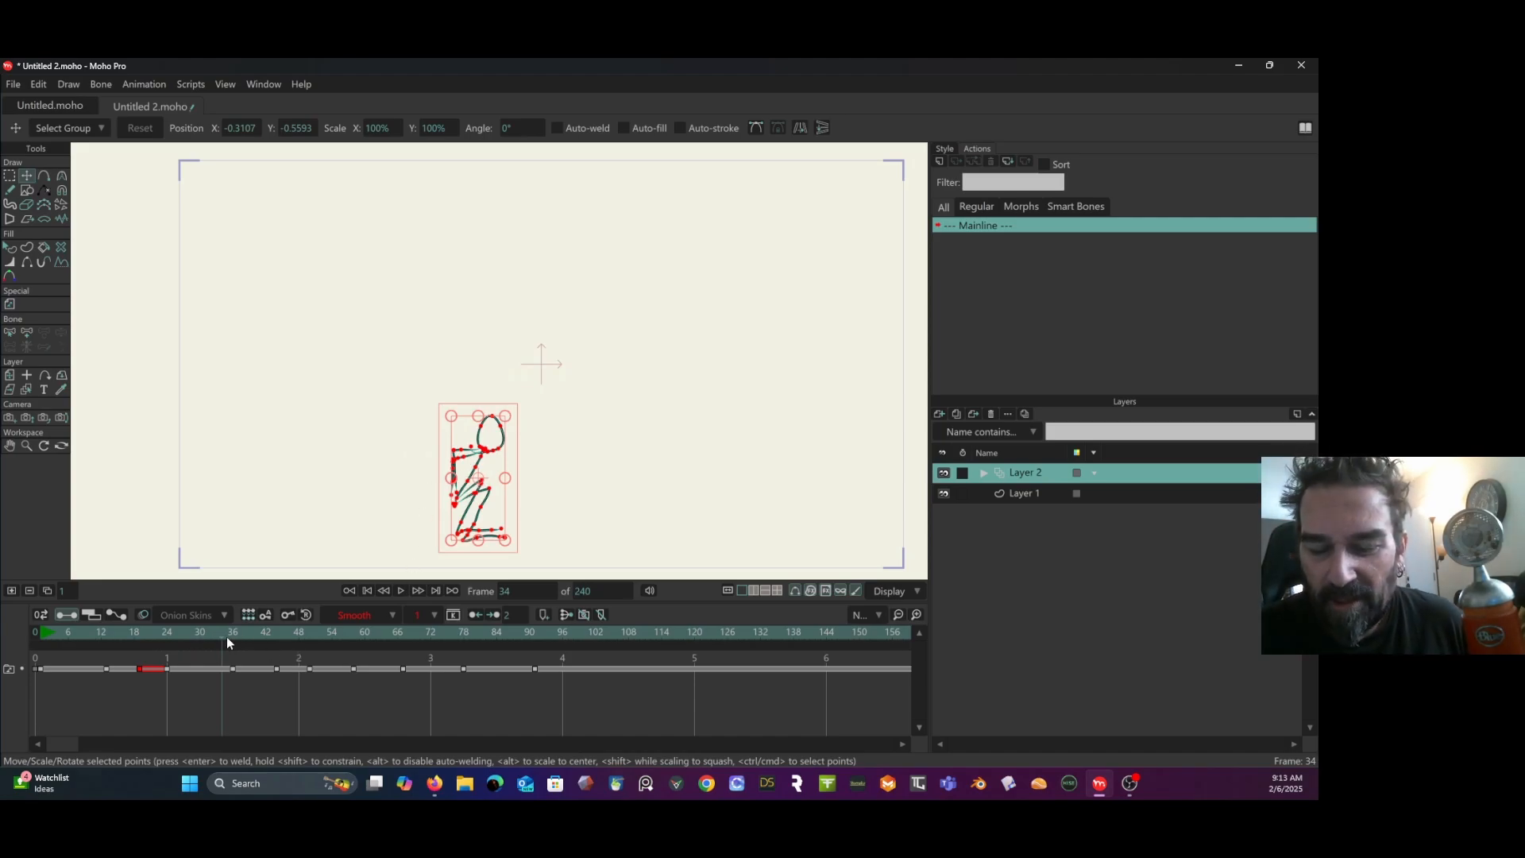
pyautogui.moveTo(226, 636); pyautogui.dragTo(269, 651)
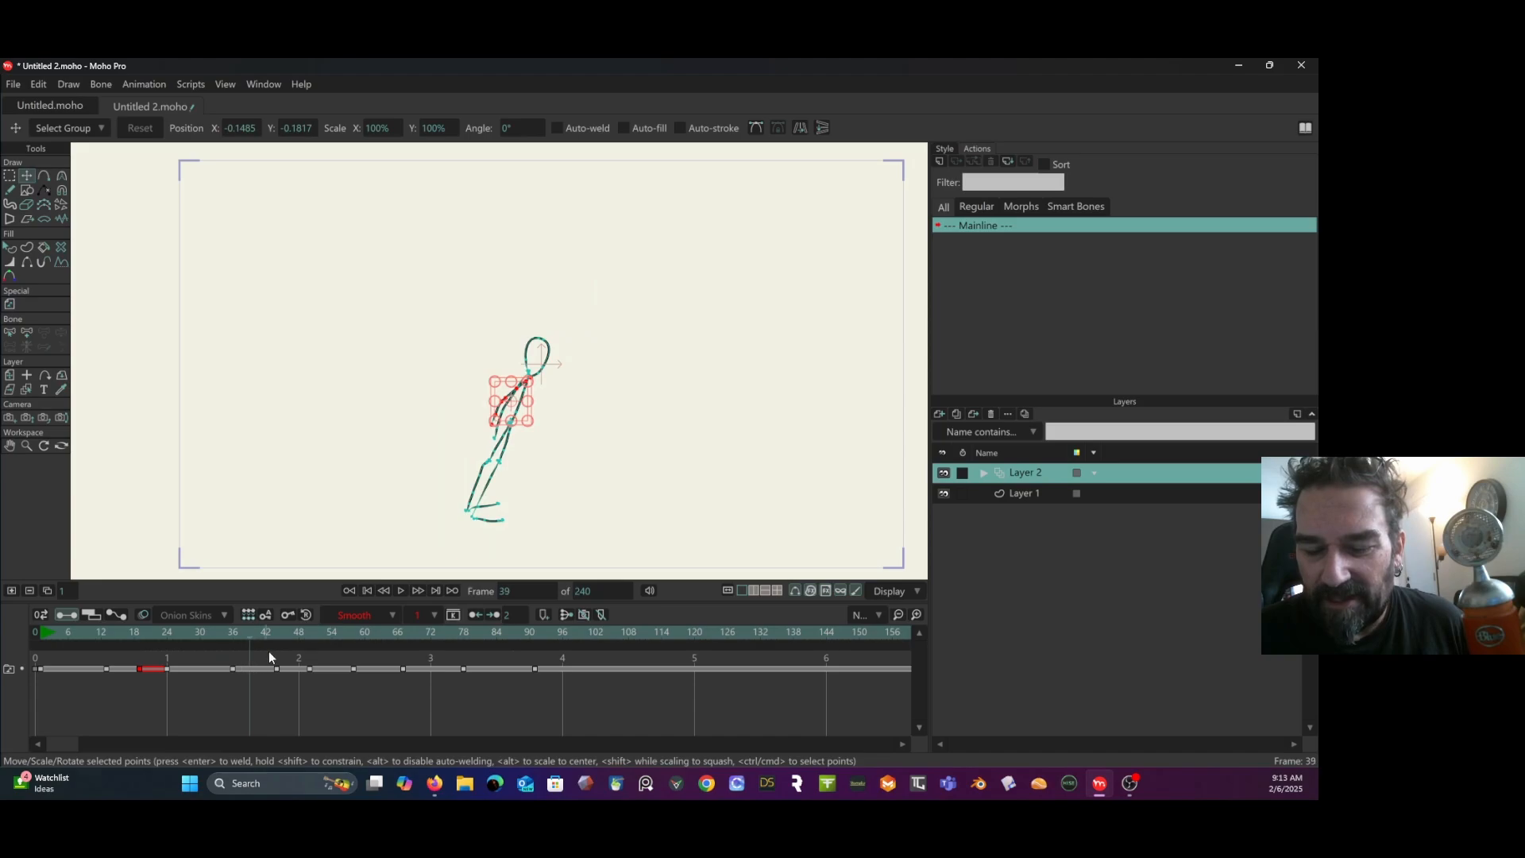
pyautogui.moveTo(625, 703); pyautogui.dragTo(263, 675)
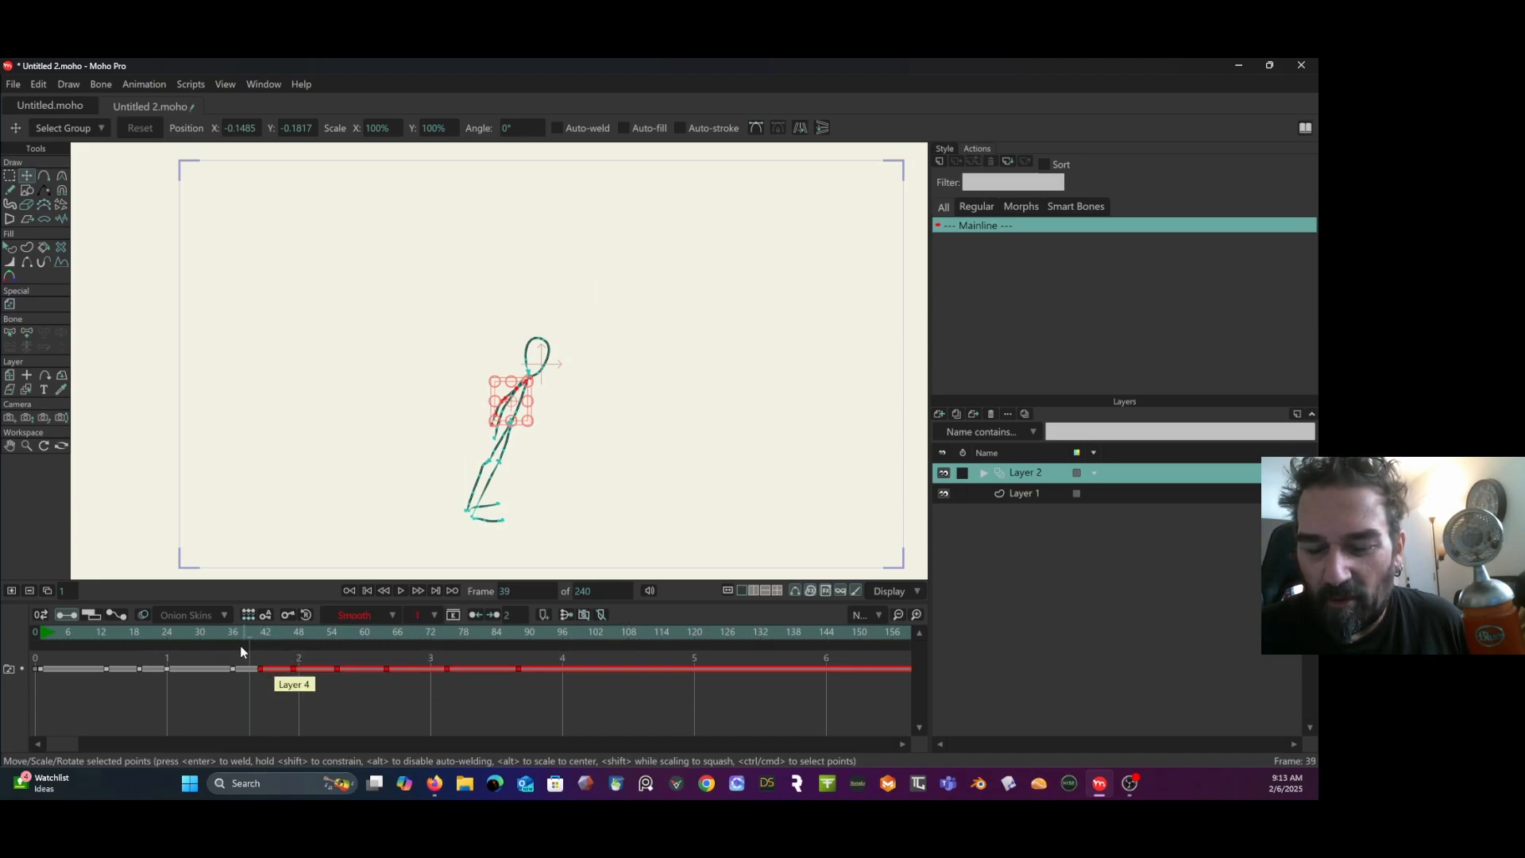
pyautogui.press('space')
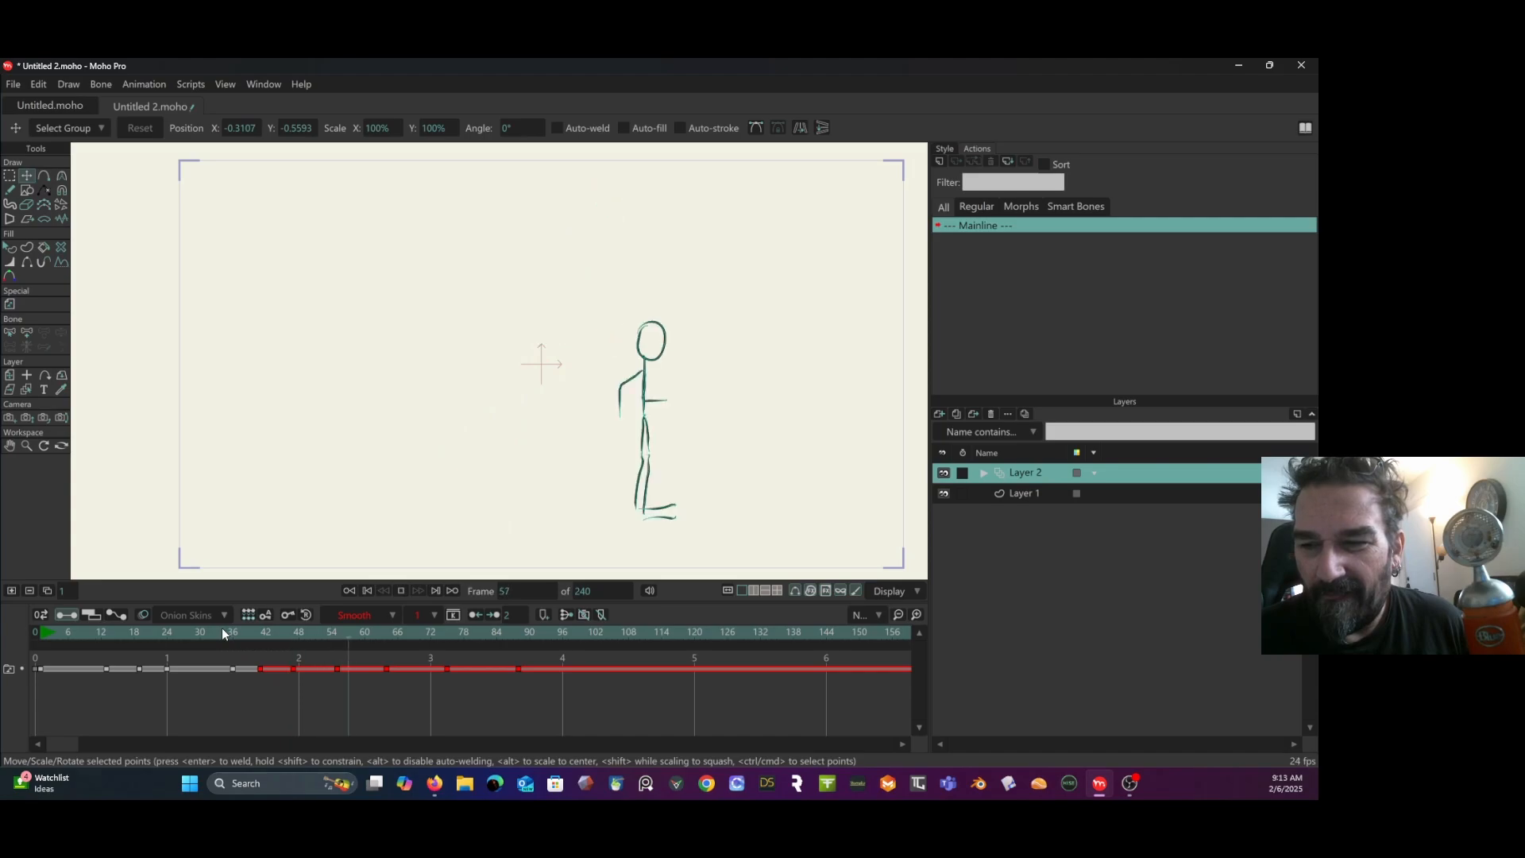
pyautogui.press('space')
# Move only the mid-air pose's keyframe at frame 47 earlier to about frame 44 and play back from frame 37.
pyautogui.moveTo(264, 630)
pyautogui.mouseDown()
pyautogui.moveTo(302, 626)
pyautogui.moveTo(290, 632)
pyautogui.mouseUp()
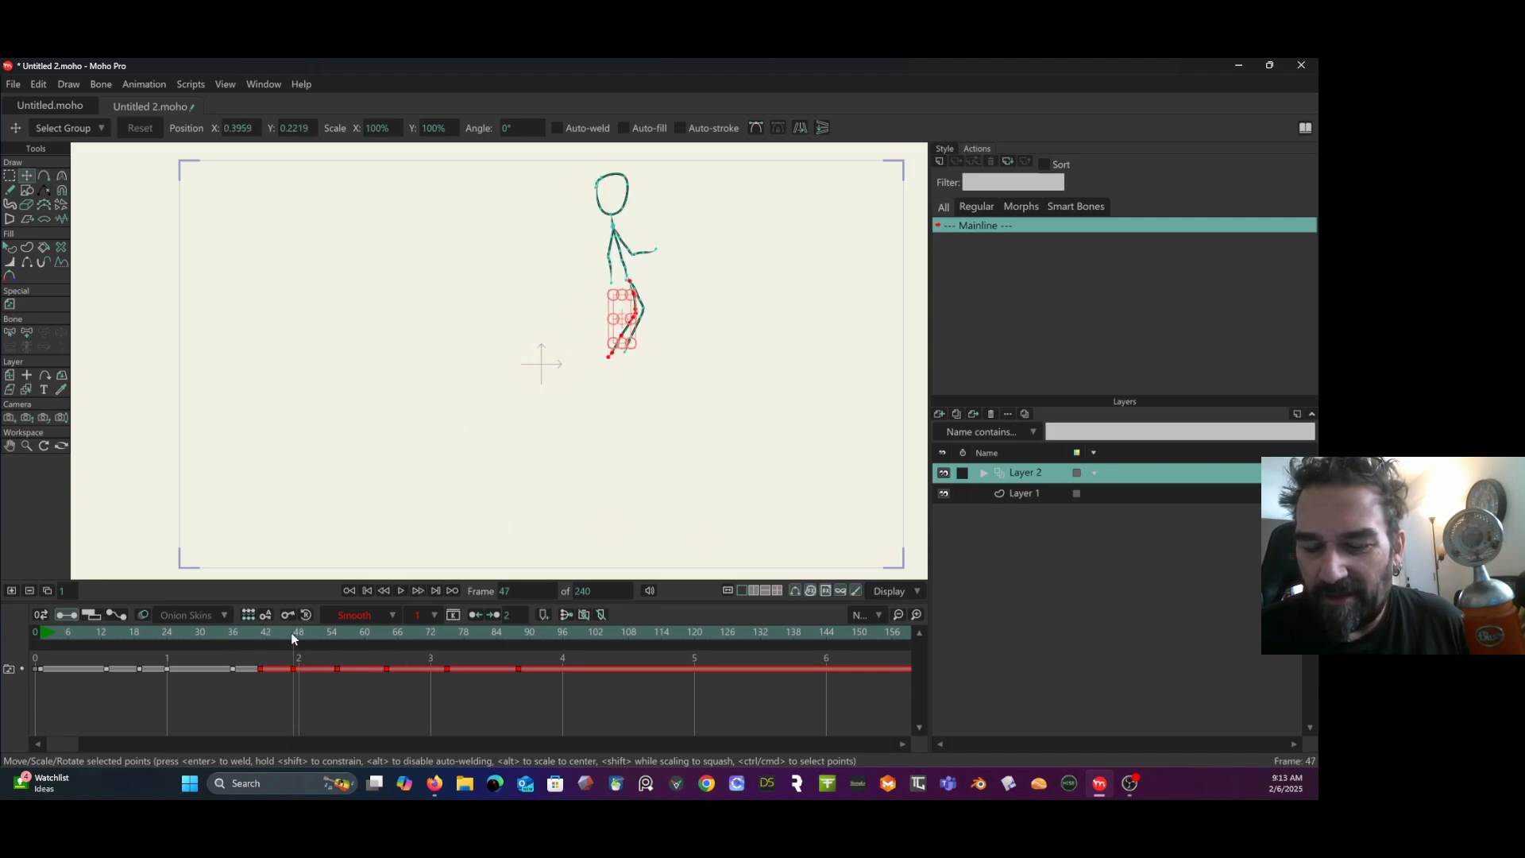
pyautogui.click(300, 703)
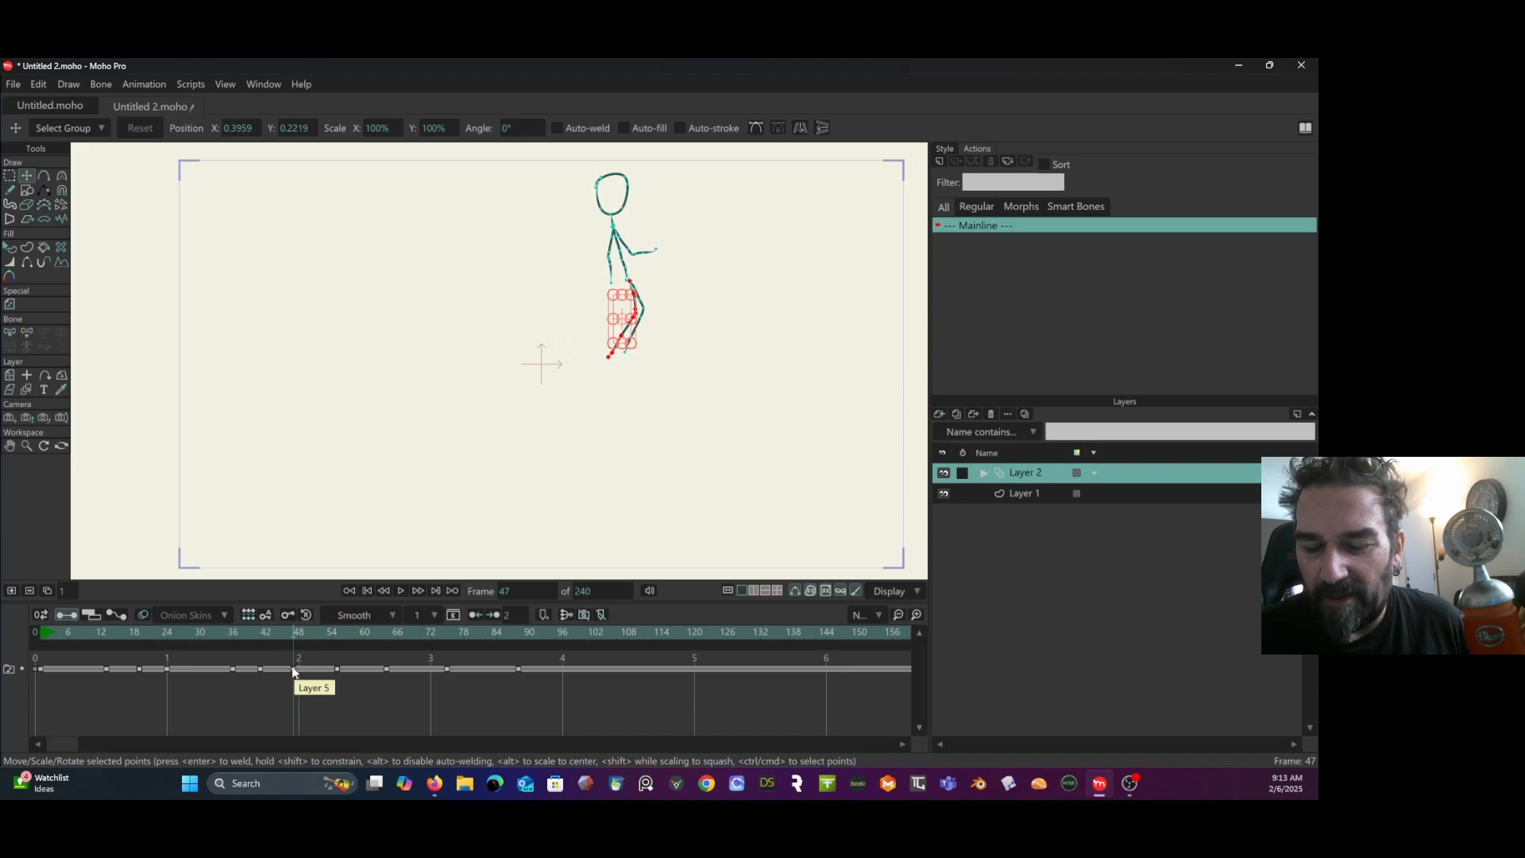
pyautogui.click(278, 668)
pyautogui.click(238, 626)
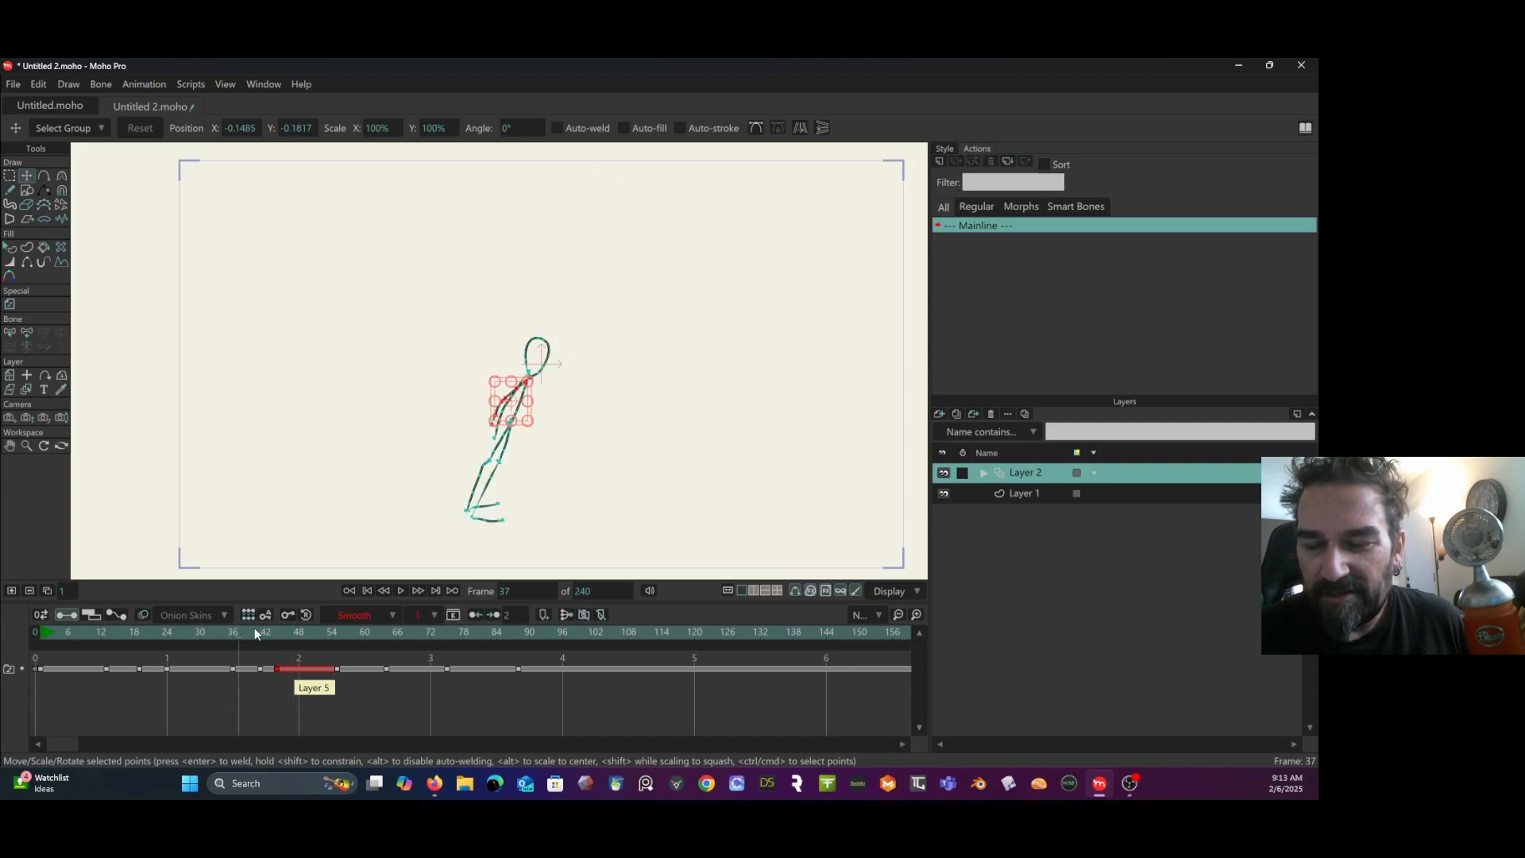
pyautogui.press('space')
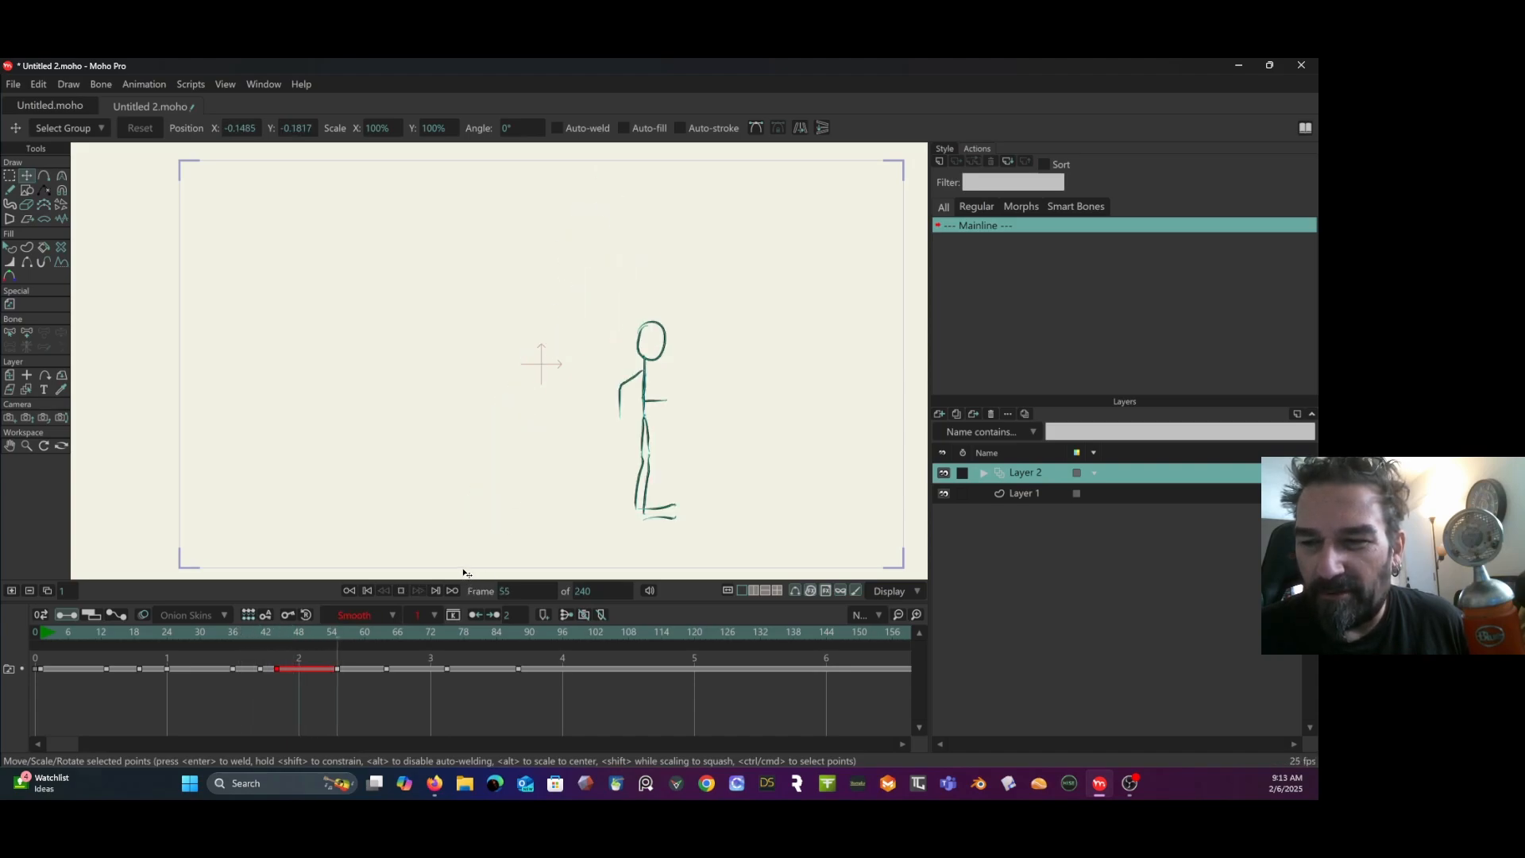
pyautogui.press('space')
# Shift the landing keyframe at frame 55 and all following keyframes earlier, starting at about frame 48, and play back the jump.
pyautogui.moveTo(293, 631); pyautogui.dragTo(336, 626)
pyautogui.moveTo(569, 675); pyautogui.dragTo(300, 669)
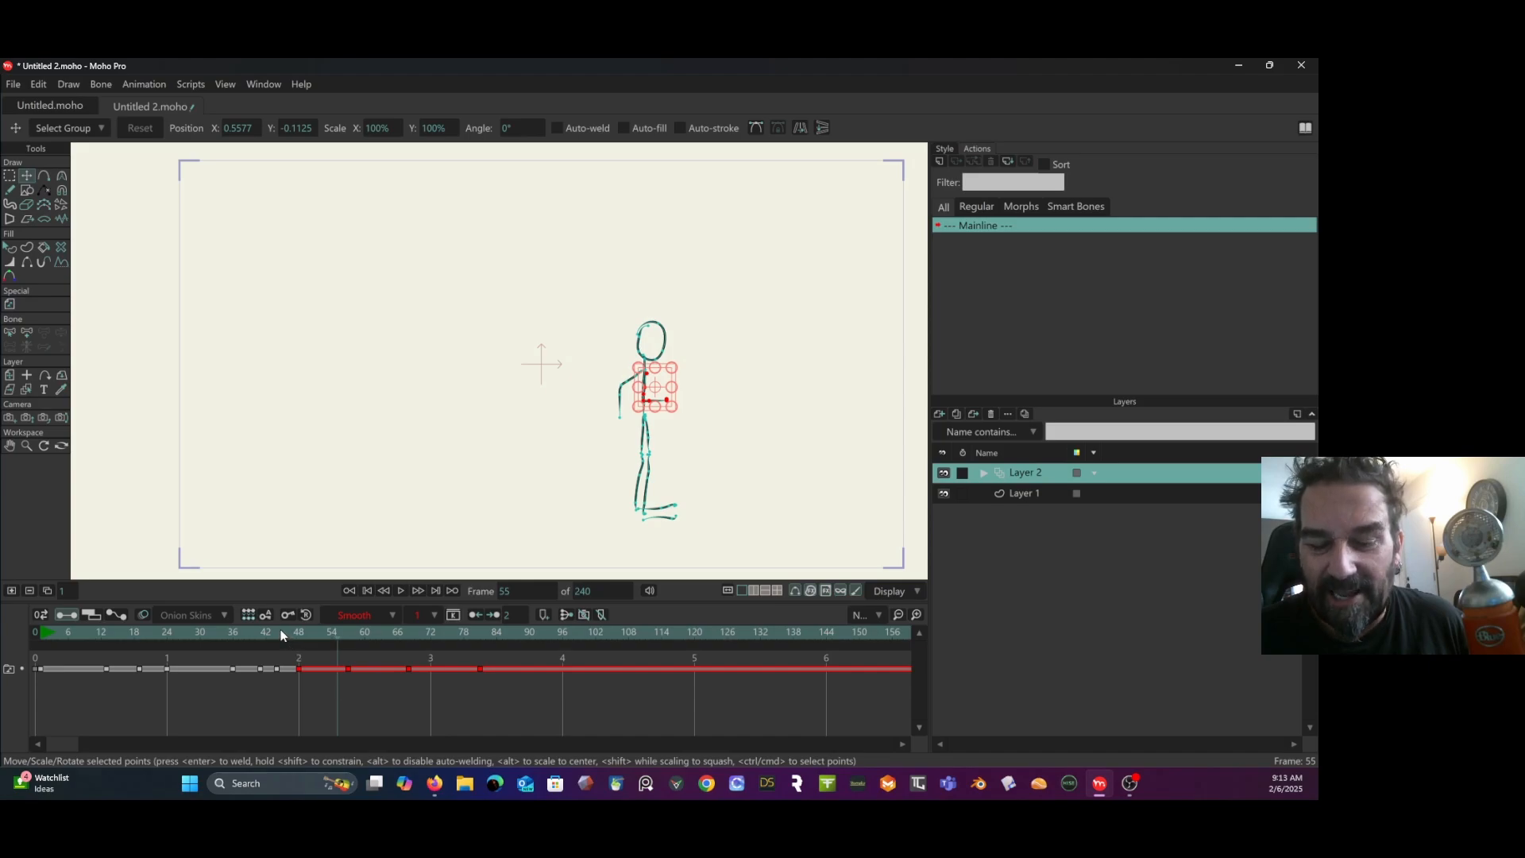
pyautogui.click(260, 628)
pyautogui.press('space')
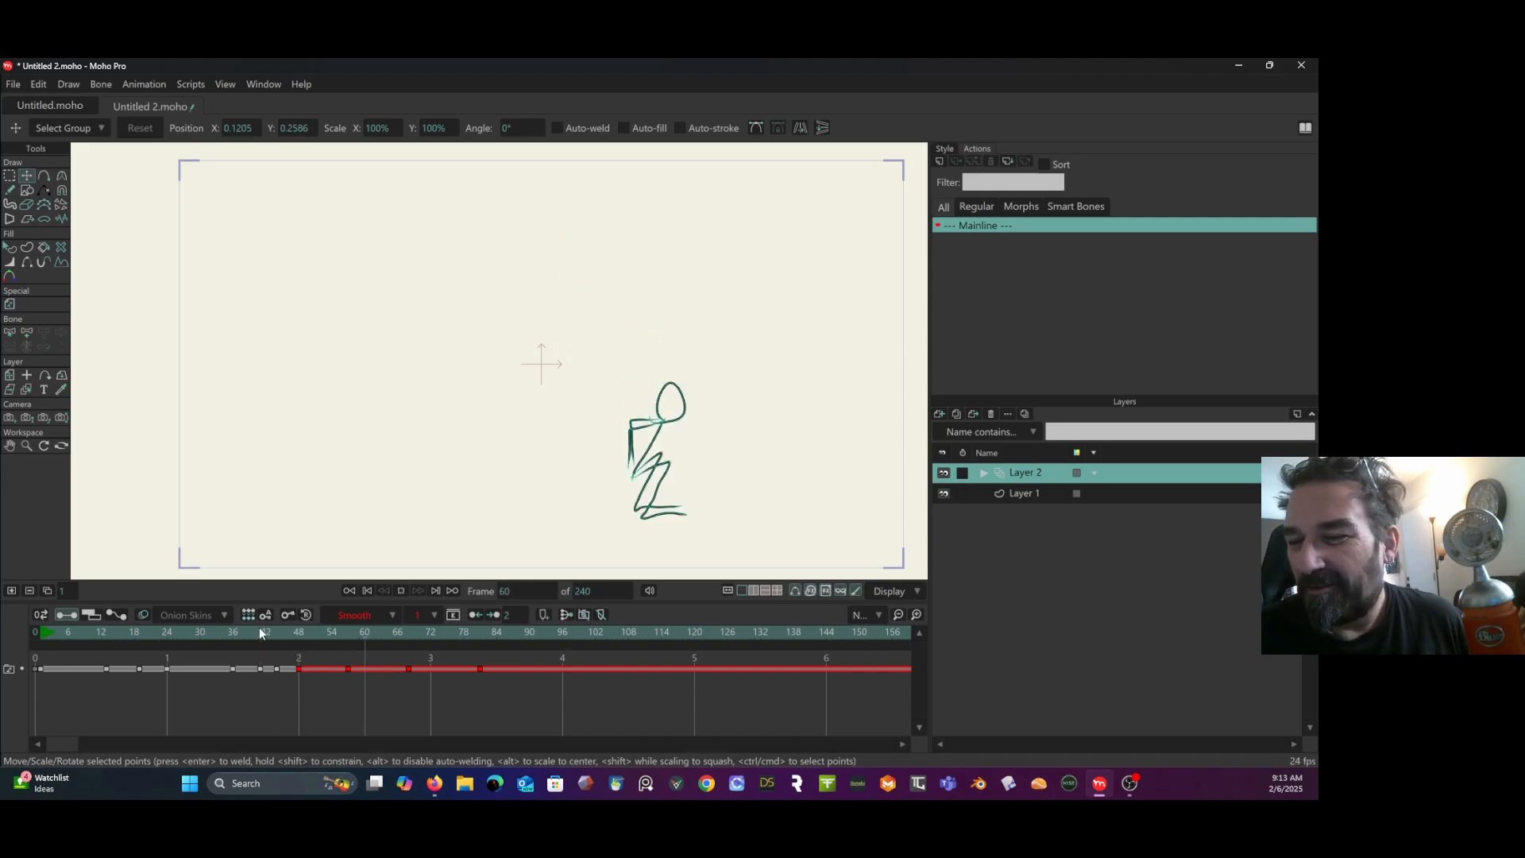
pyautogui.press('space')
# Move only the standing pose's keyframe at frame 68 earlier to about frame 63 and play back the landing.
pyautogui.moveTo(302, 632); pyautogui.dragTo(382, 668)
pyautogui.click(399, 702)
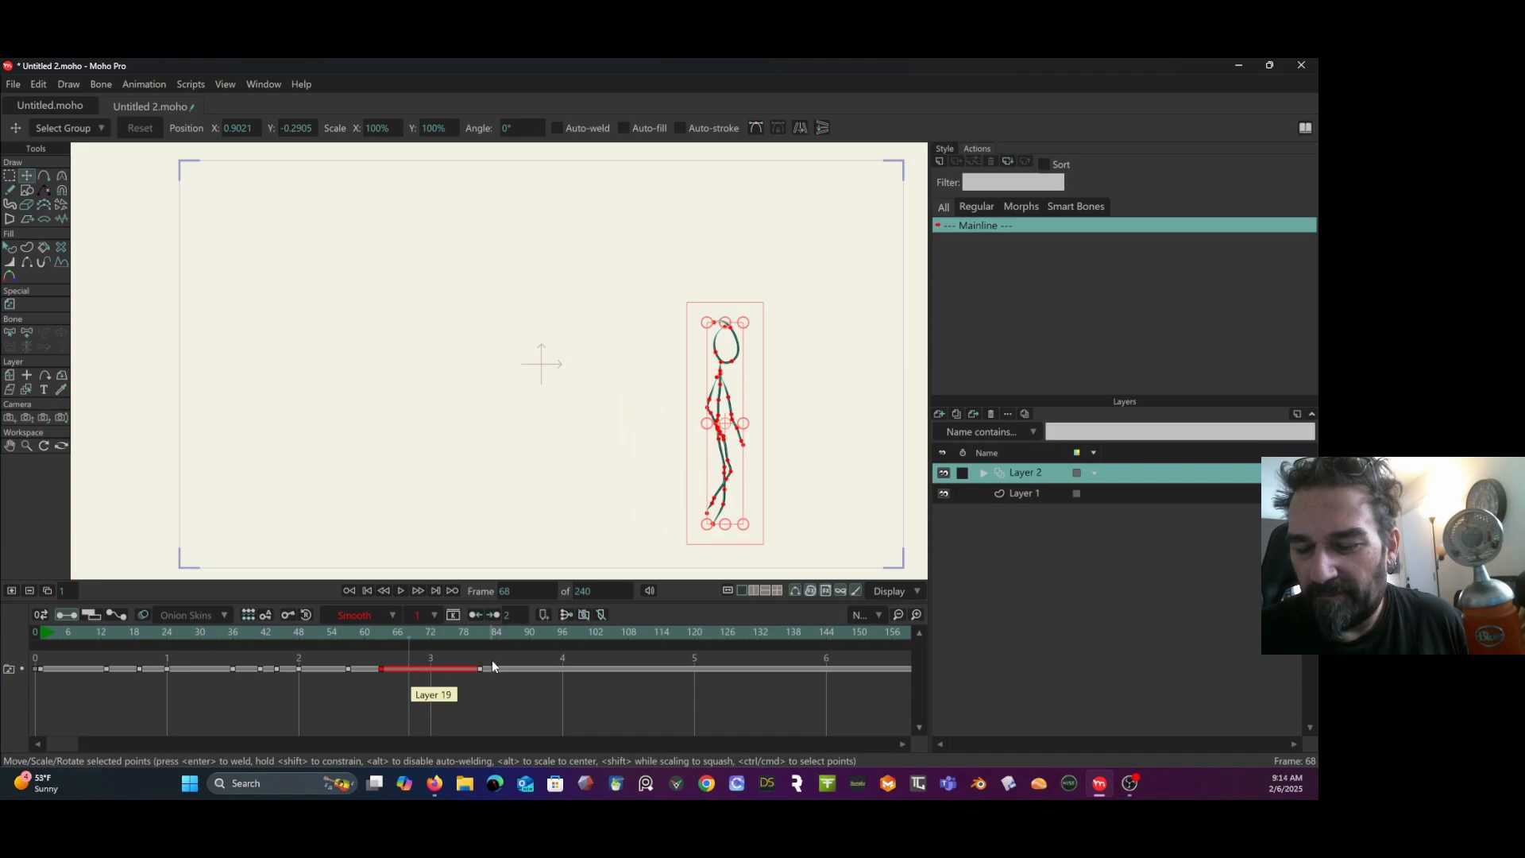
pyautogui.press('space')
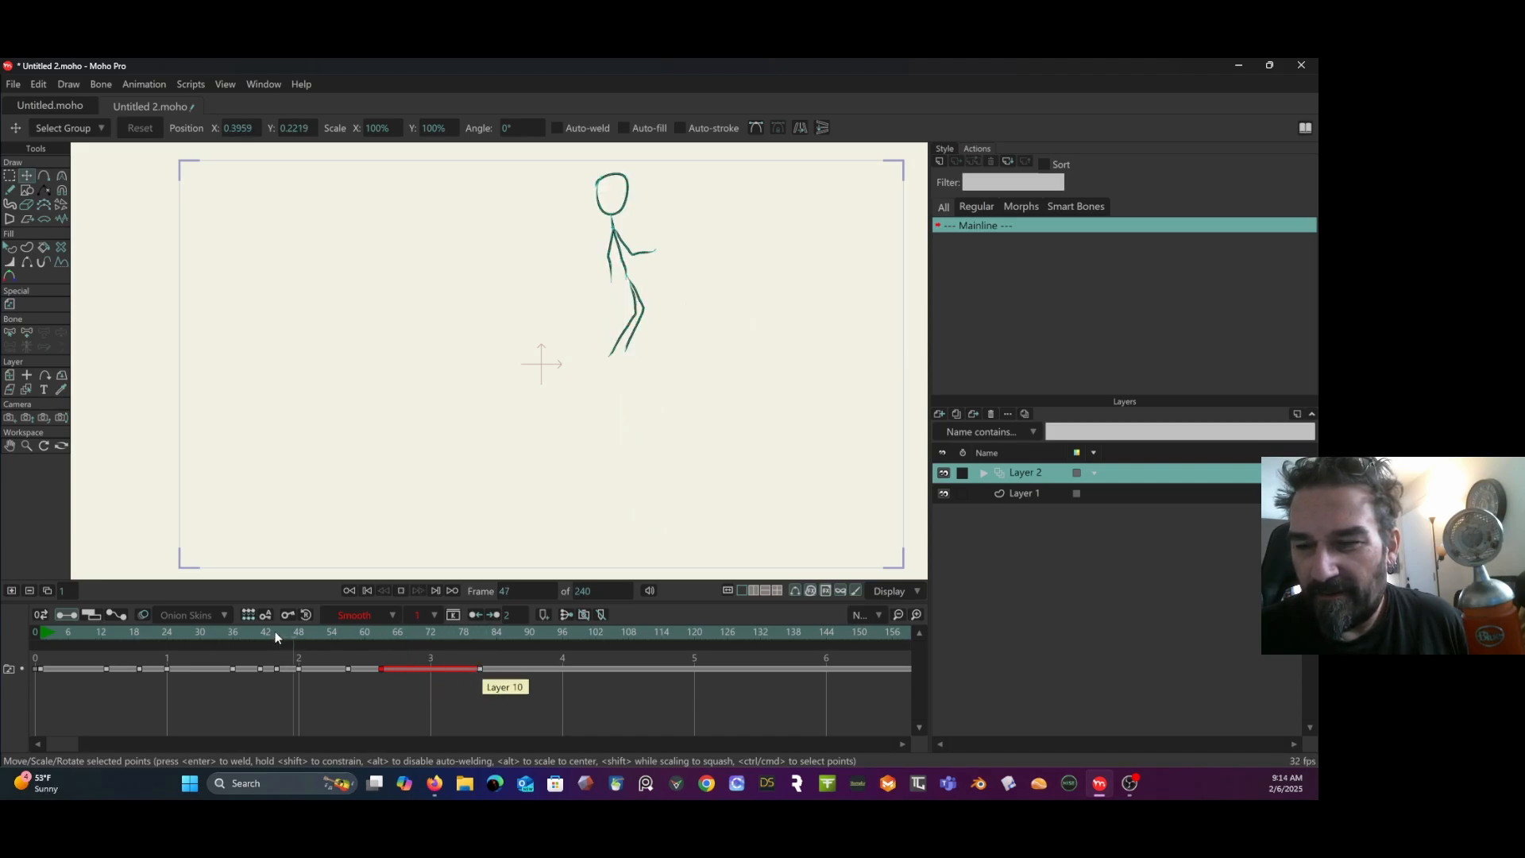
pyautogui.press('space')
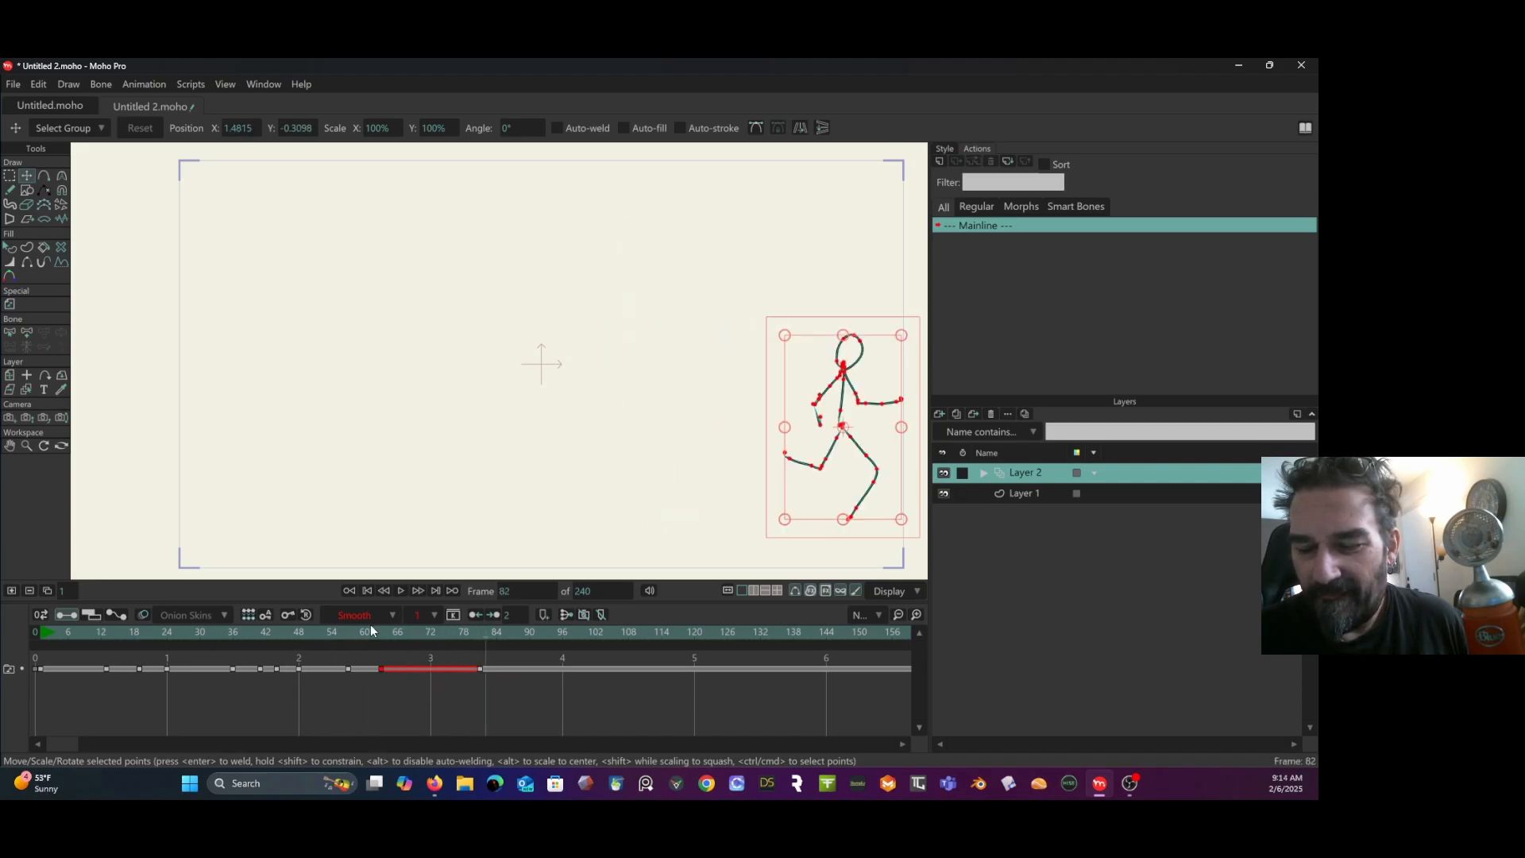
# Move the standing pose's keyframe to about frame 69 and the landing crouch's keyframe to about frame 53, then play back the jump.
pyautogui.moveTo(328, 632); pyautogui.dragTo(414, 669)
pyautogui.click(387, 680)
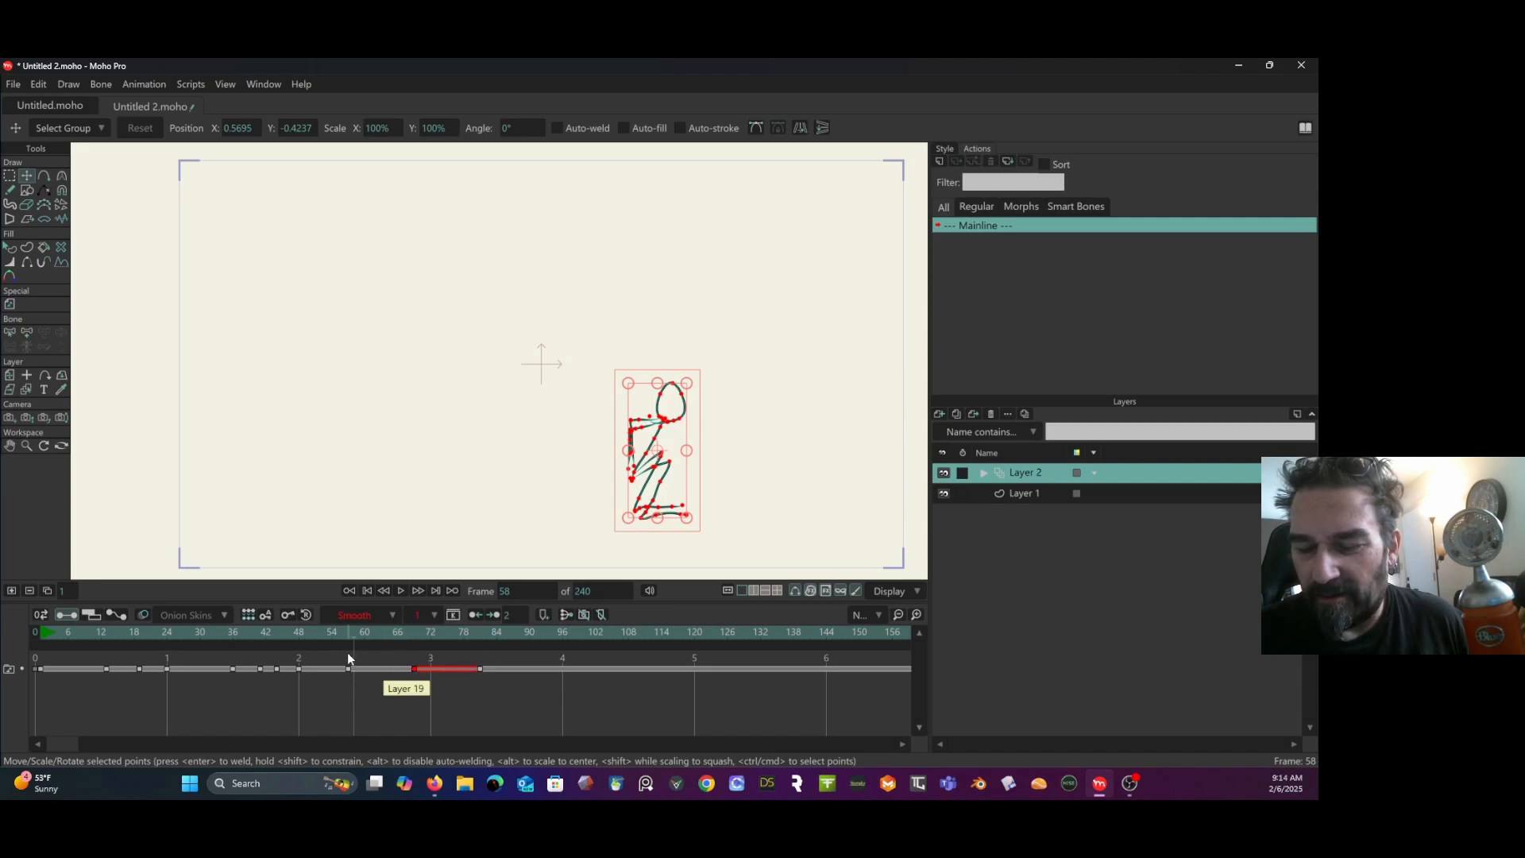
pyautogui.moveTo(343, 632); pyautogui.dragTo(324, 670)
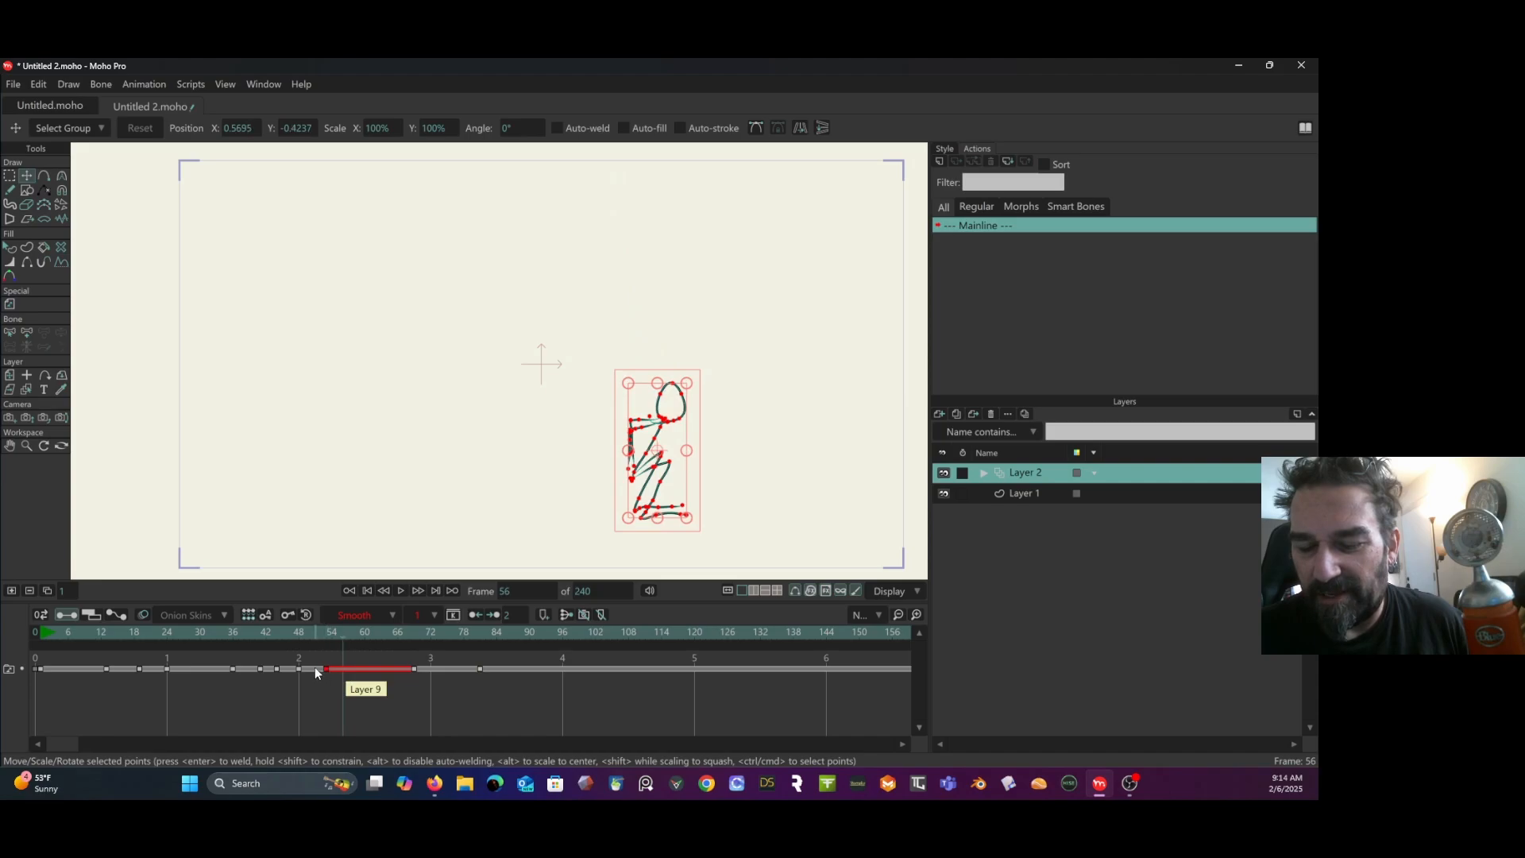
pyautogui.click(240, 631)
pyautogui.press('space')
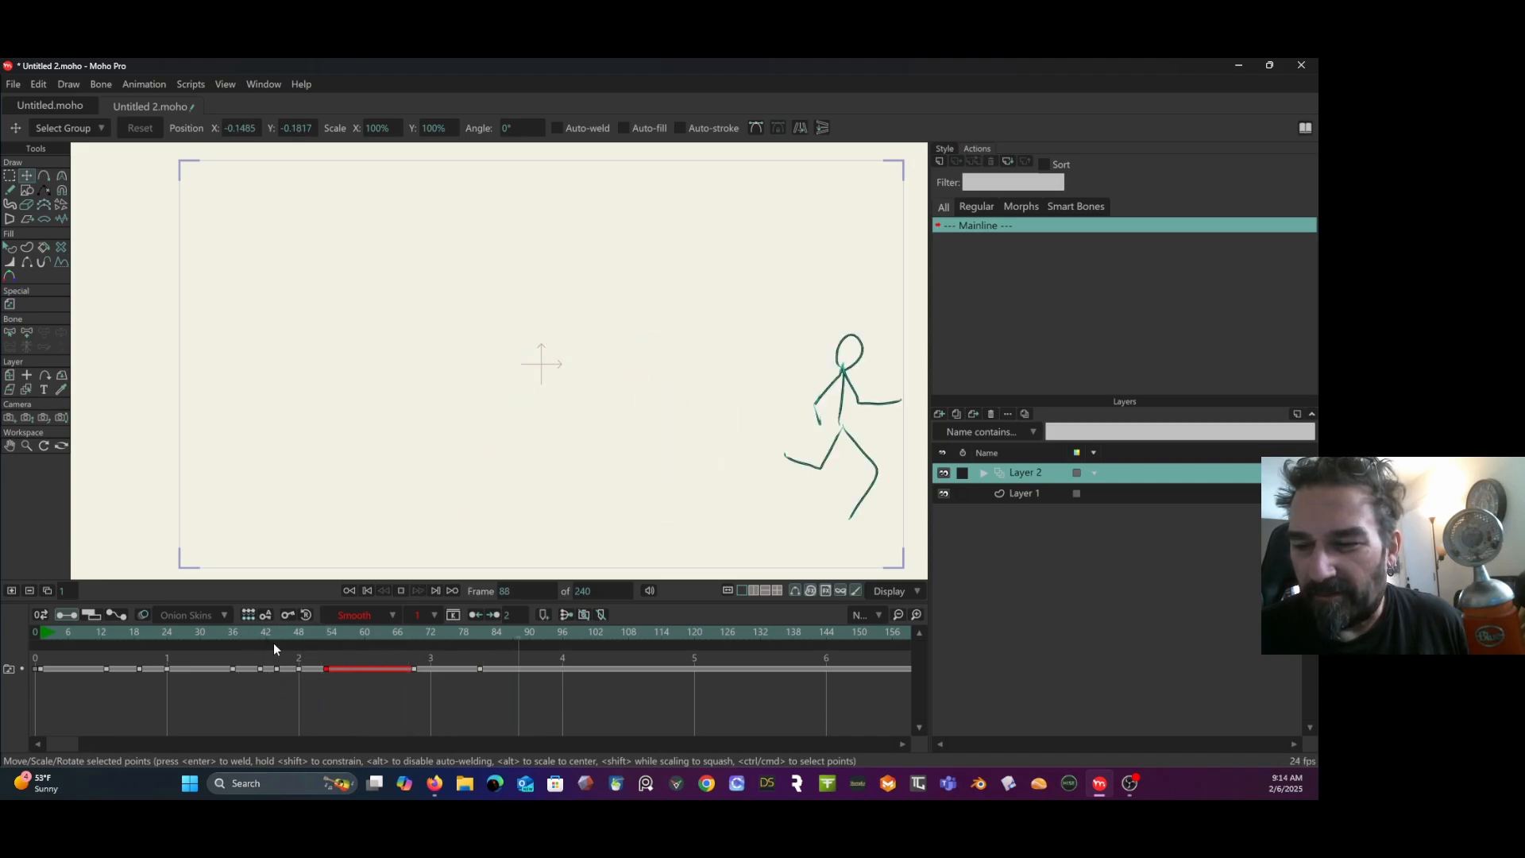
pyautogui.press('space')
# Play back the whole animation from frame 3 and scrub through the landing crouch to about frame 60.
pyautogui.click(56, 633)
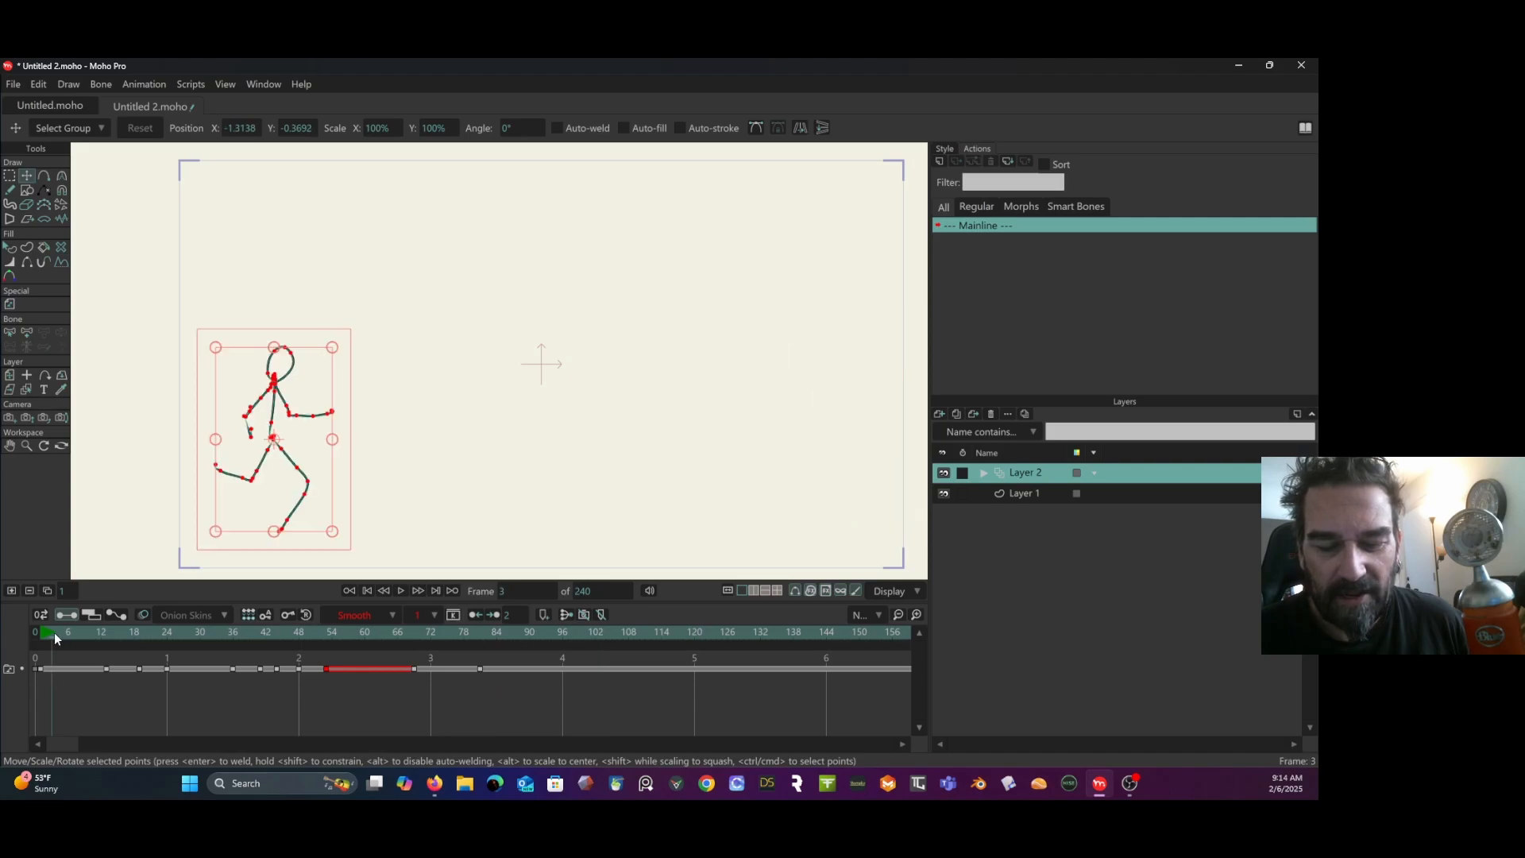
pyautogui.press('space')
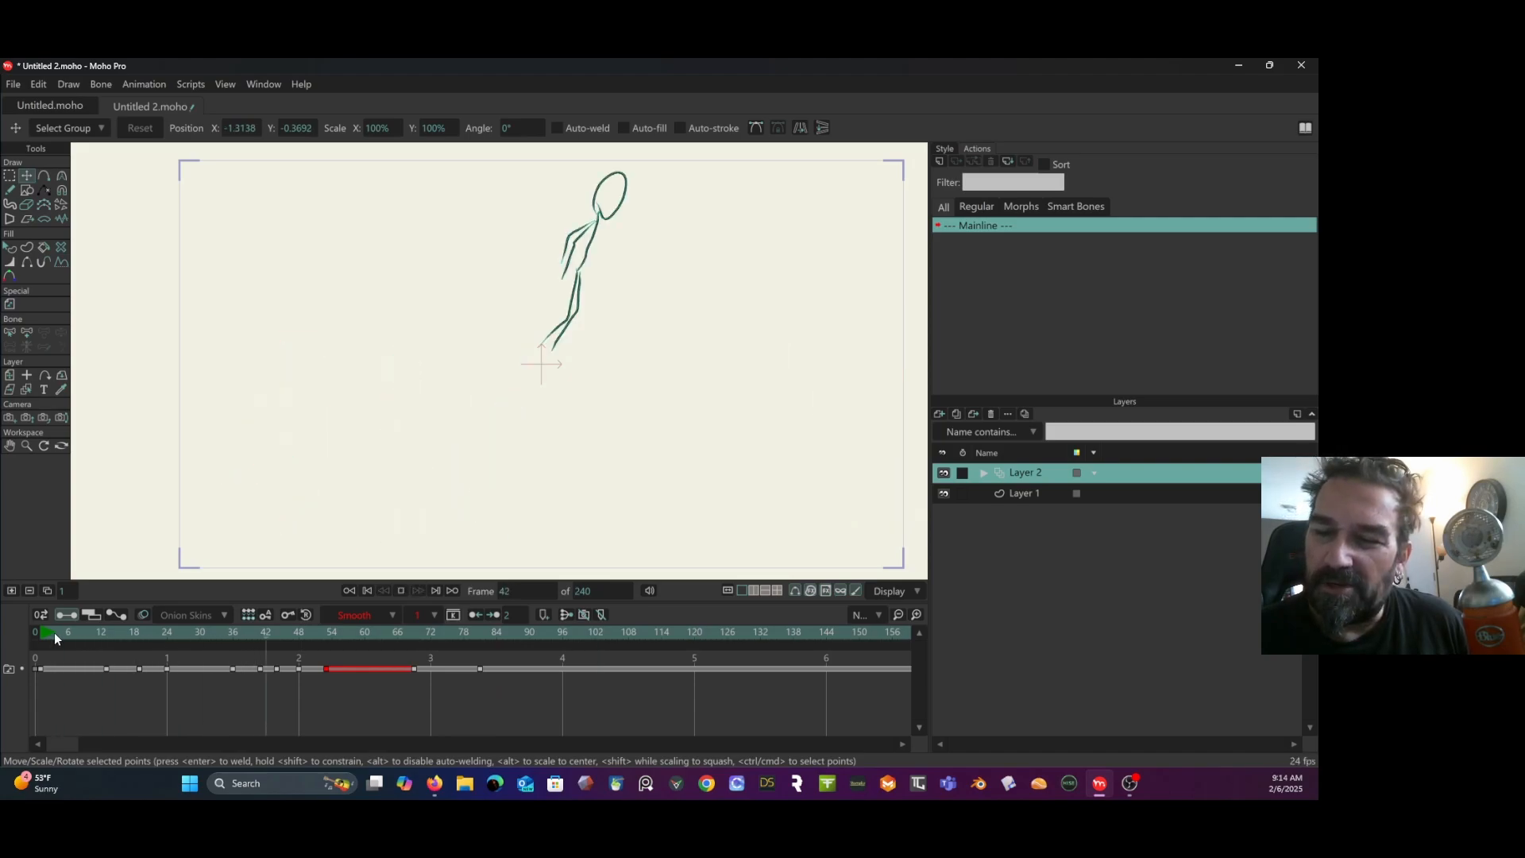
pyautogui.press('space')
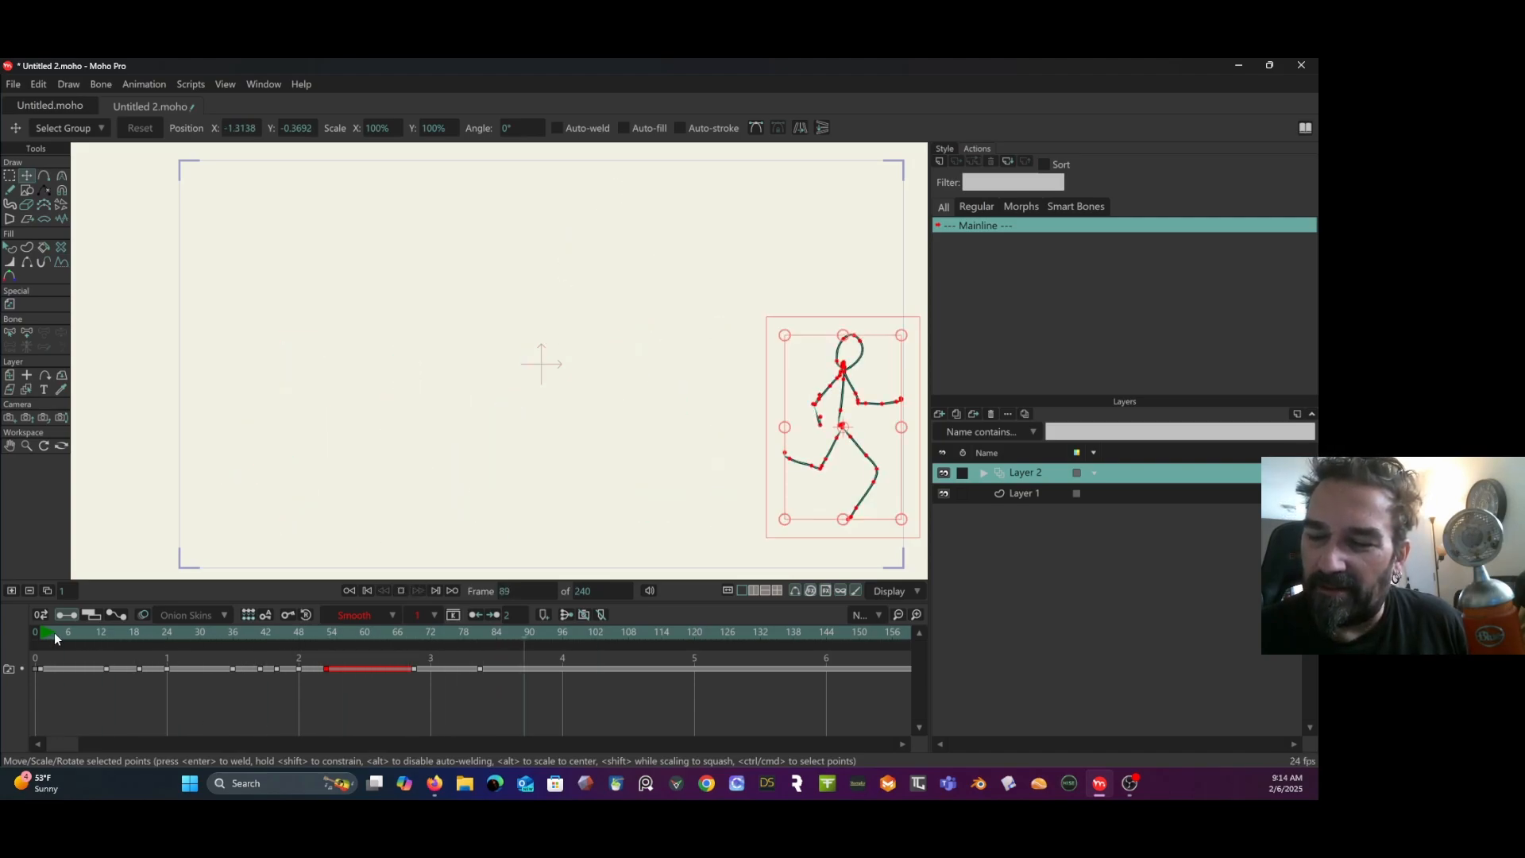
pyautogui.click(310, 631)
pyautogui.moveTo(311, 629); pyautogui.dragTo(366, 637)
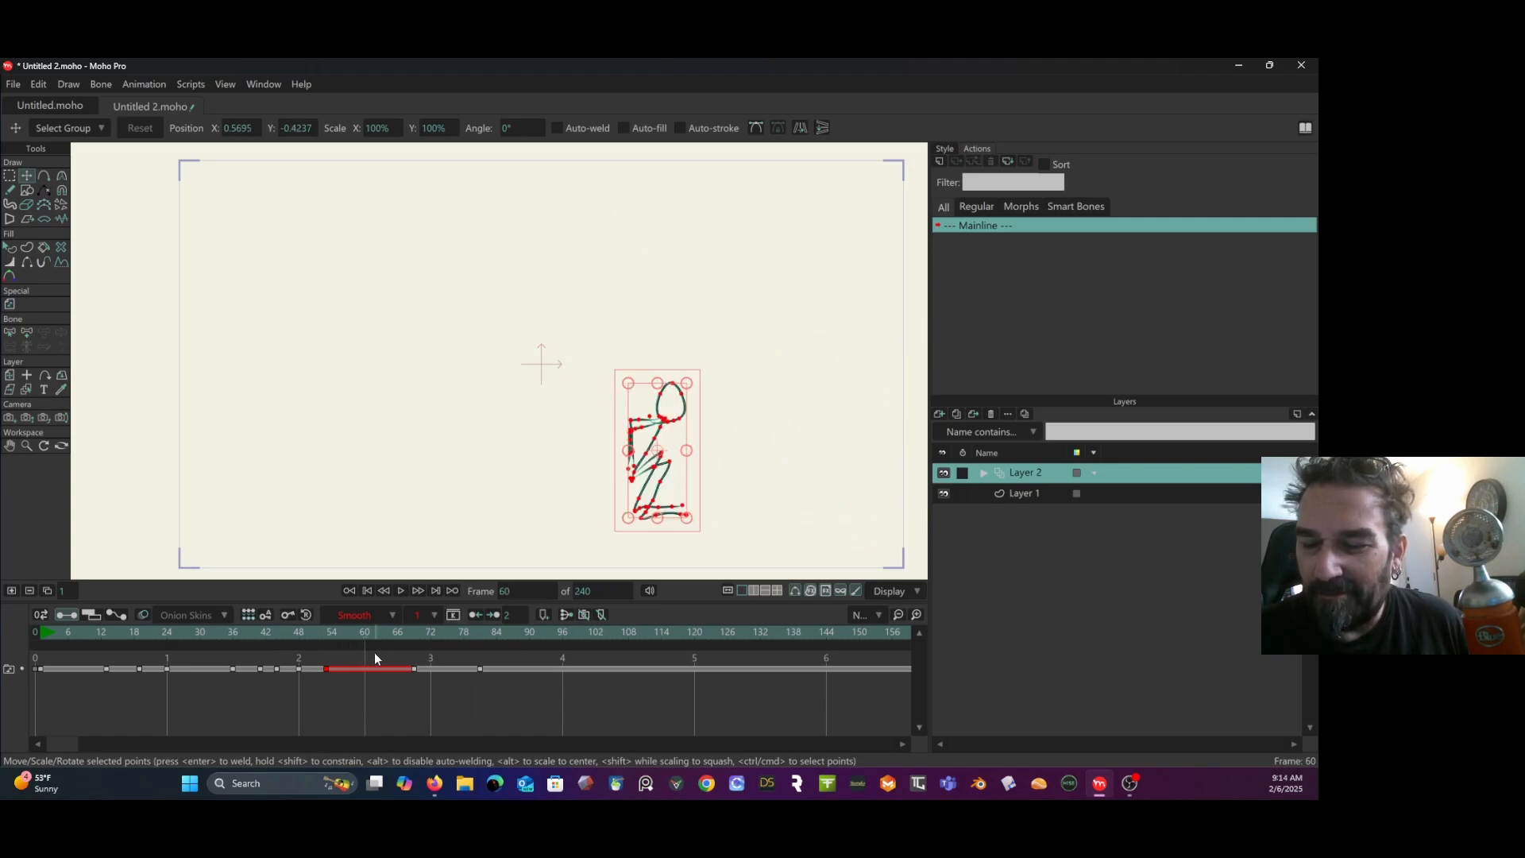
# Copy the half-crouched pose's keyframe at frame 19 and paste it at frame 62, between the landing crouch and the standing pose.
pyautogui.moveTo(132, 631); pyautogui.dragTo(140, 631)
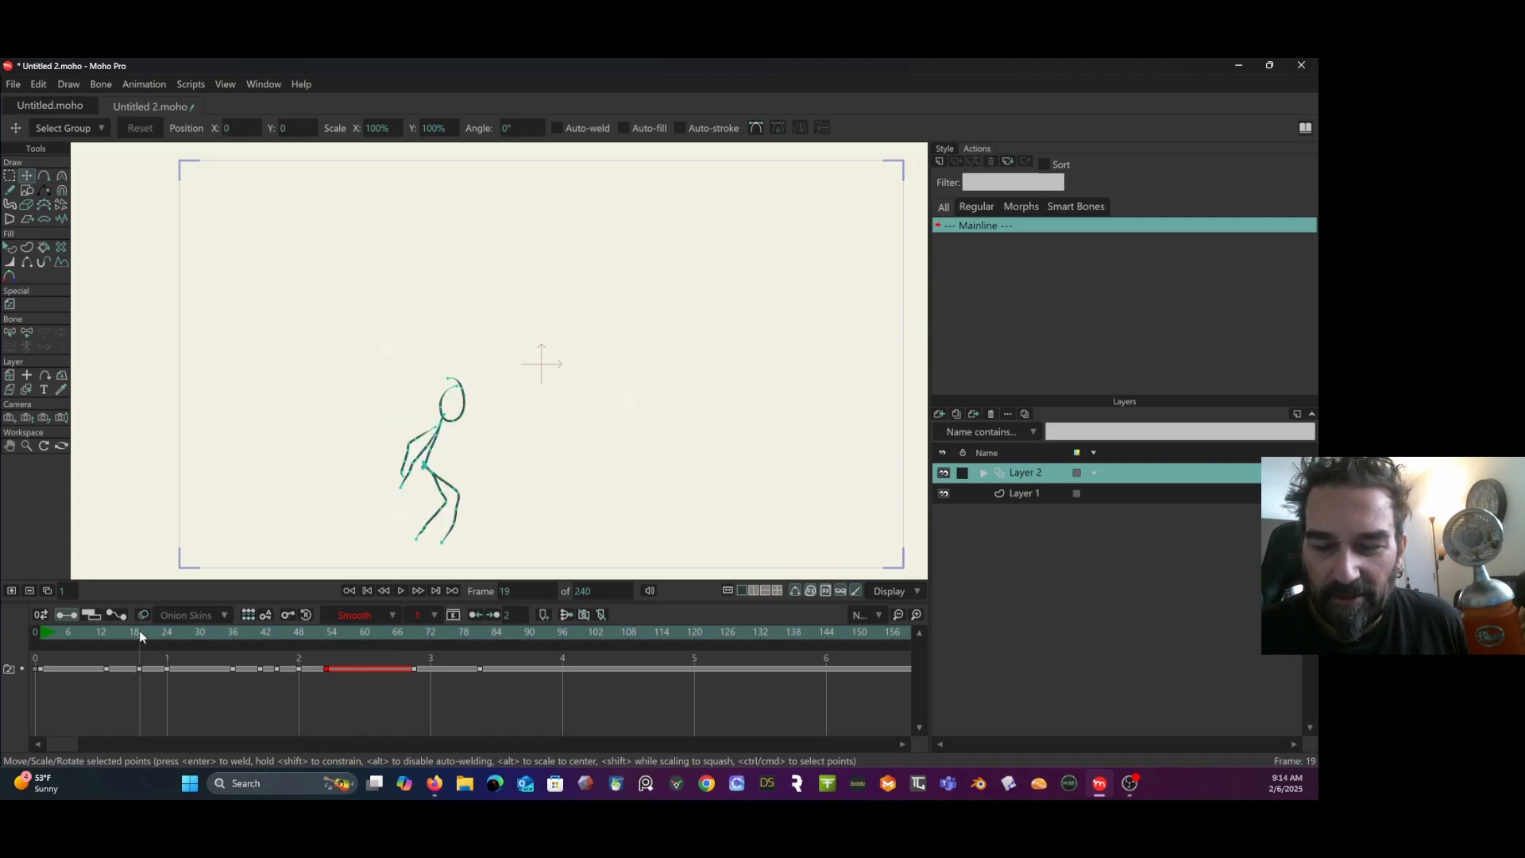
pyautogui.click(141, 669)
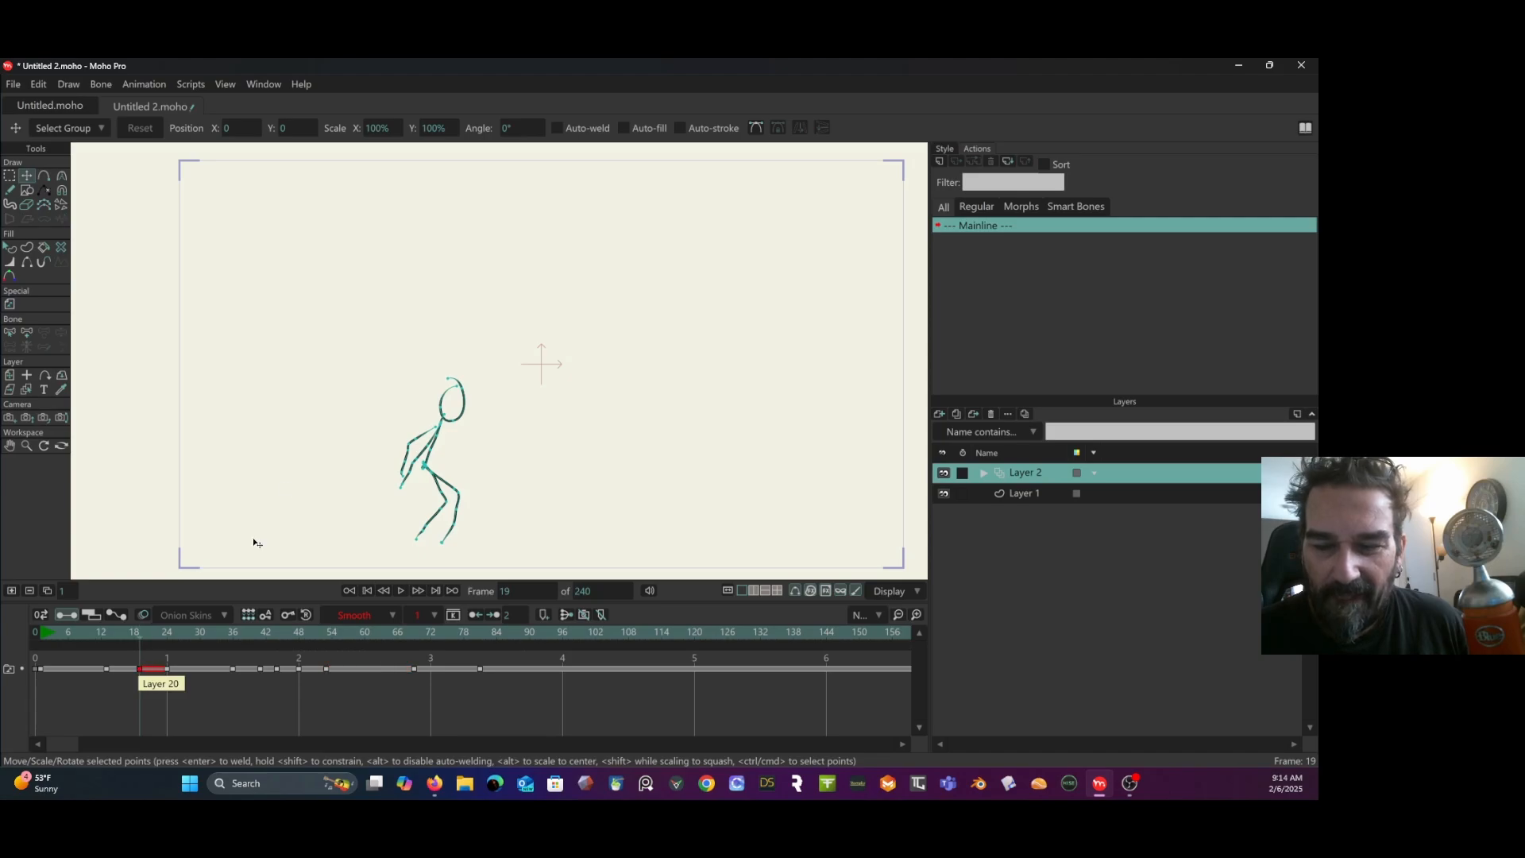
pyautogui.click(10, 176)
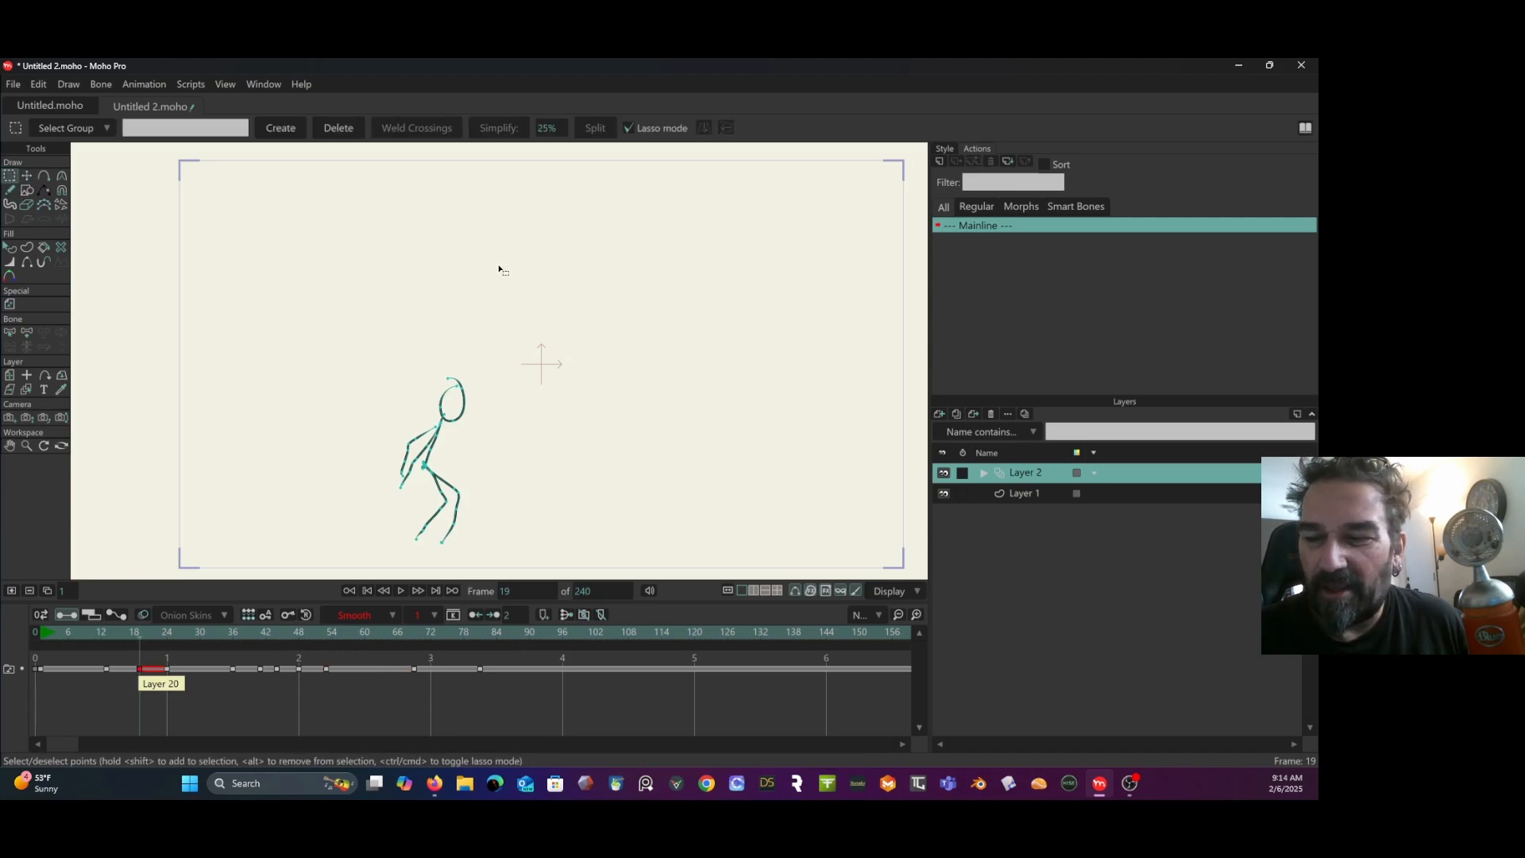
pyautogui.moveTo(499, 270); pyautogui.dragTo(359, 440)
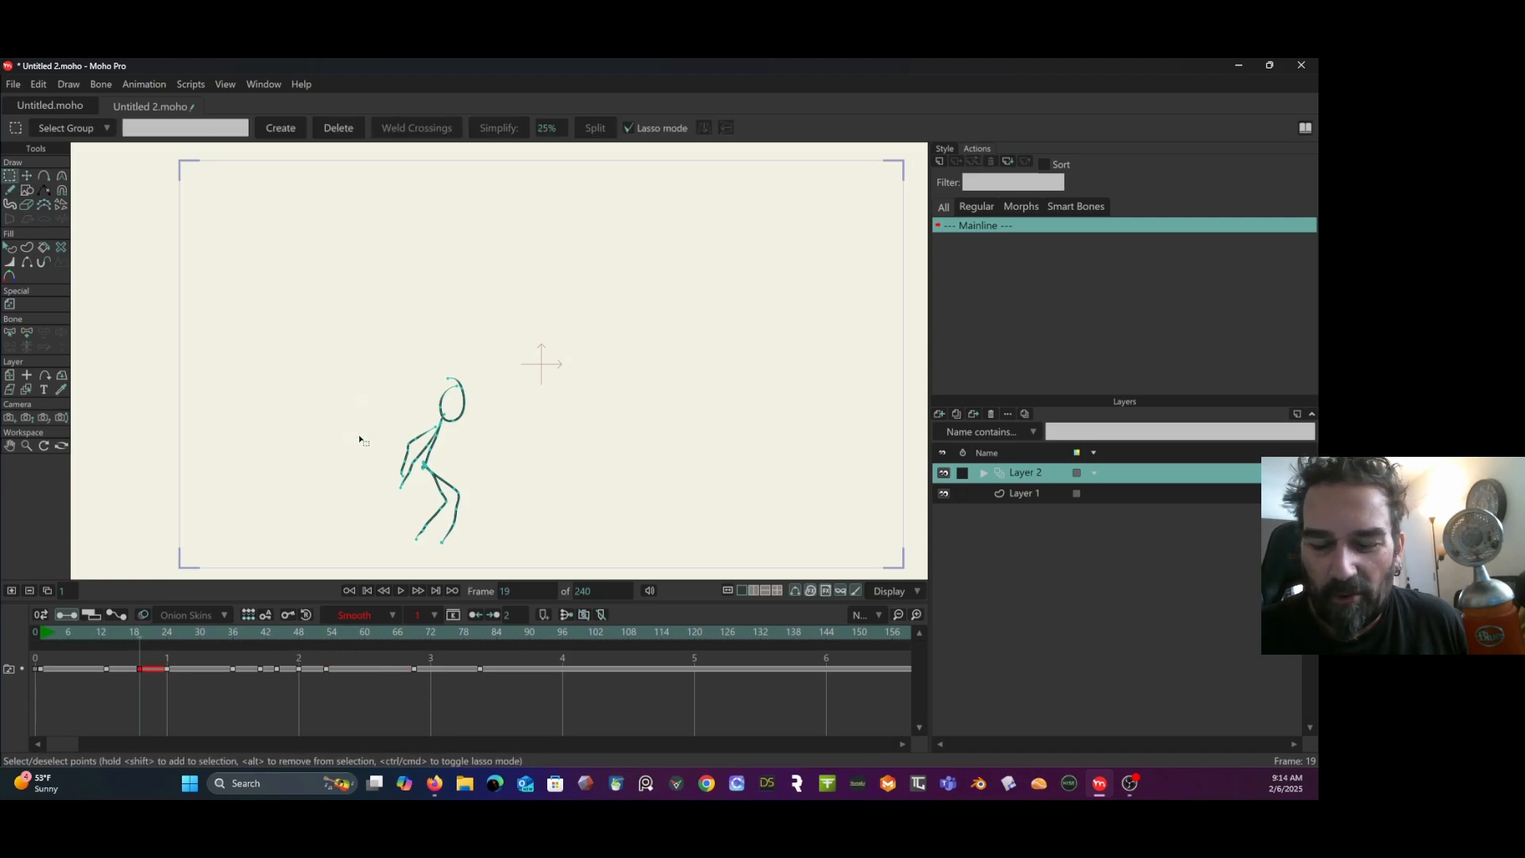
pyautogui.rightClick(137, 673)
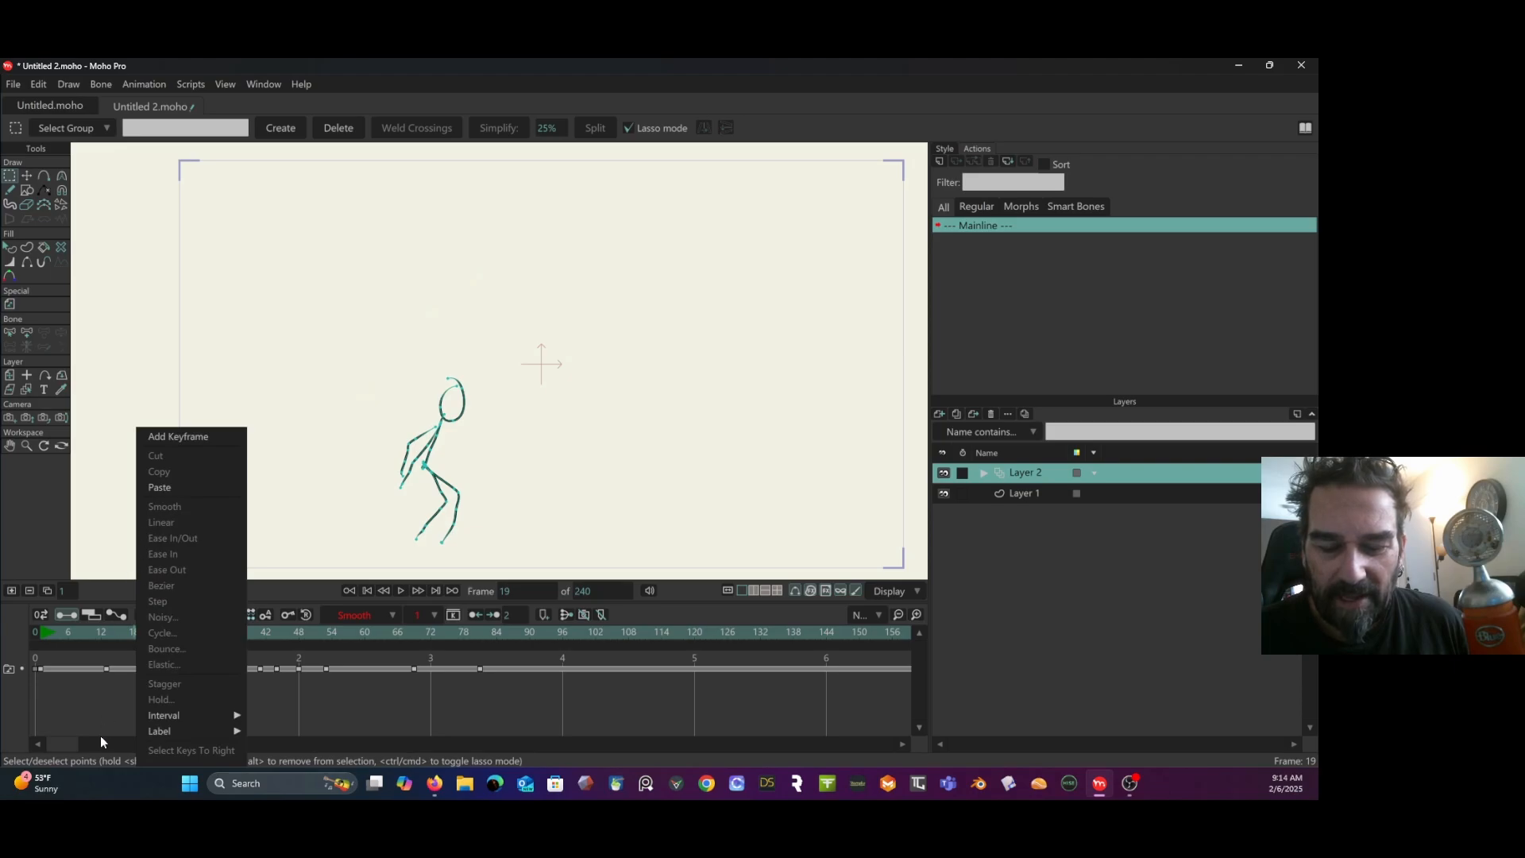
pyautogui.click(109, 706)
pyautogui.click(140, 669)
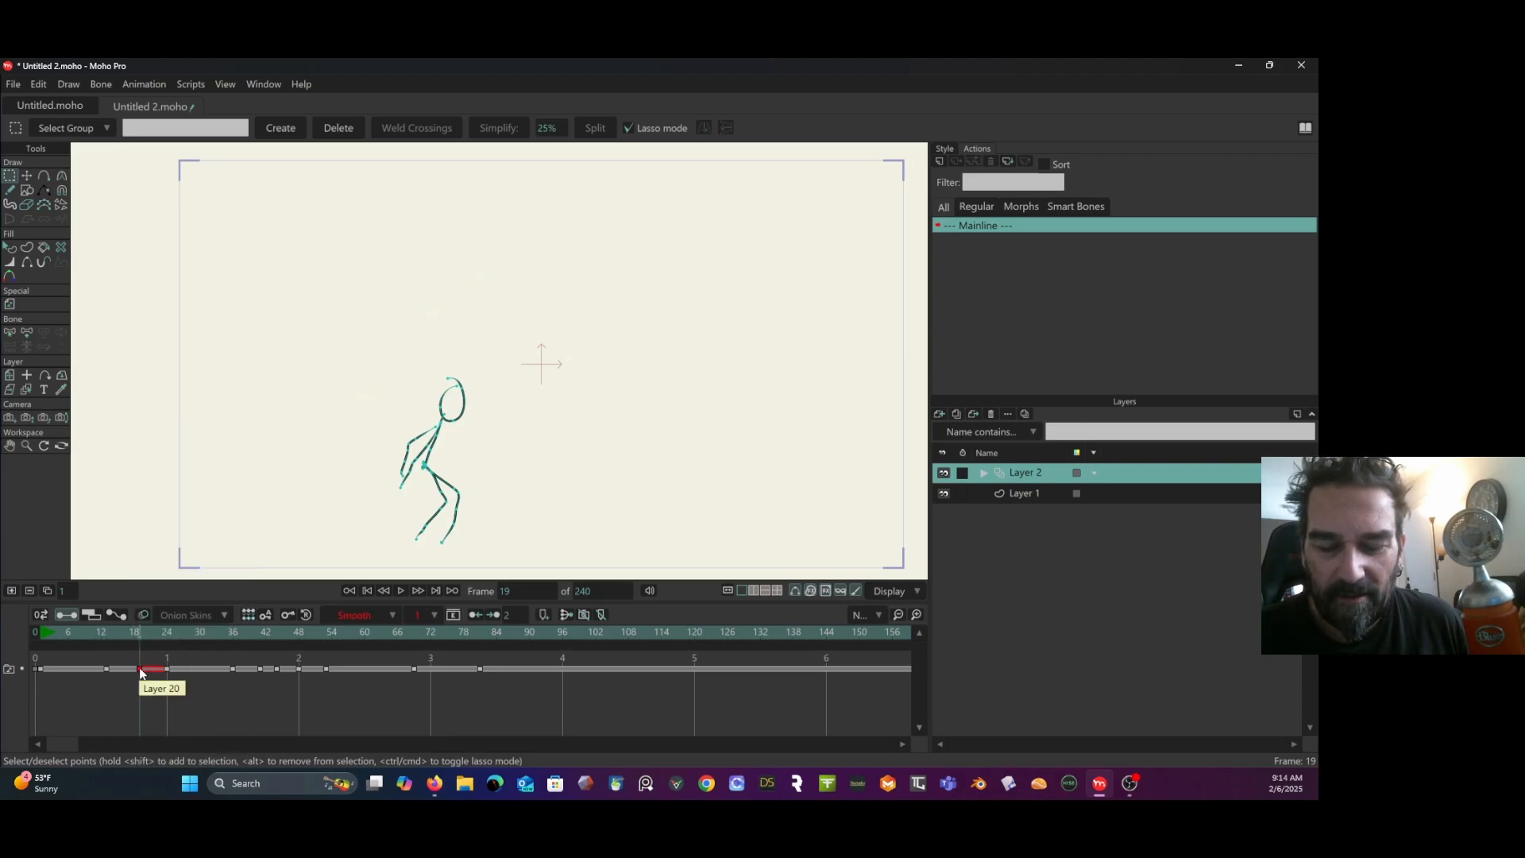
pyautogui.rightClick(139, 669)
pyautogui.click(163, 472)
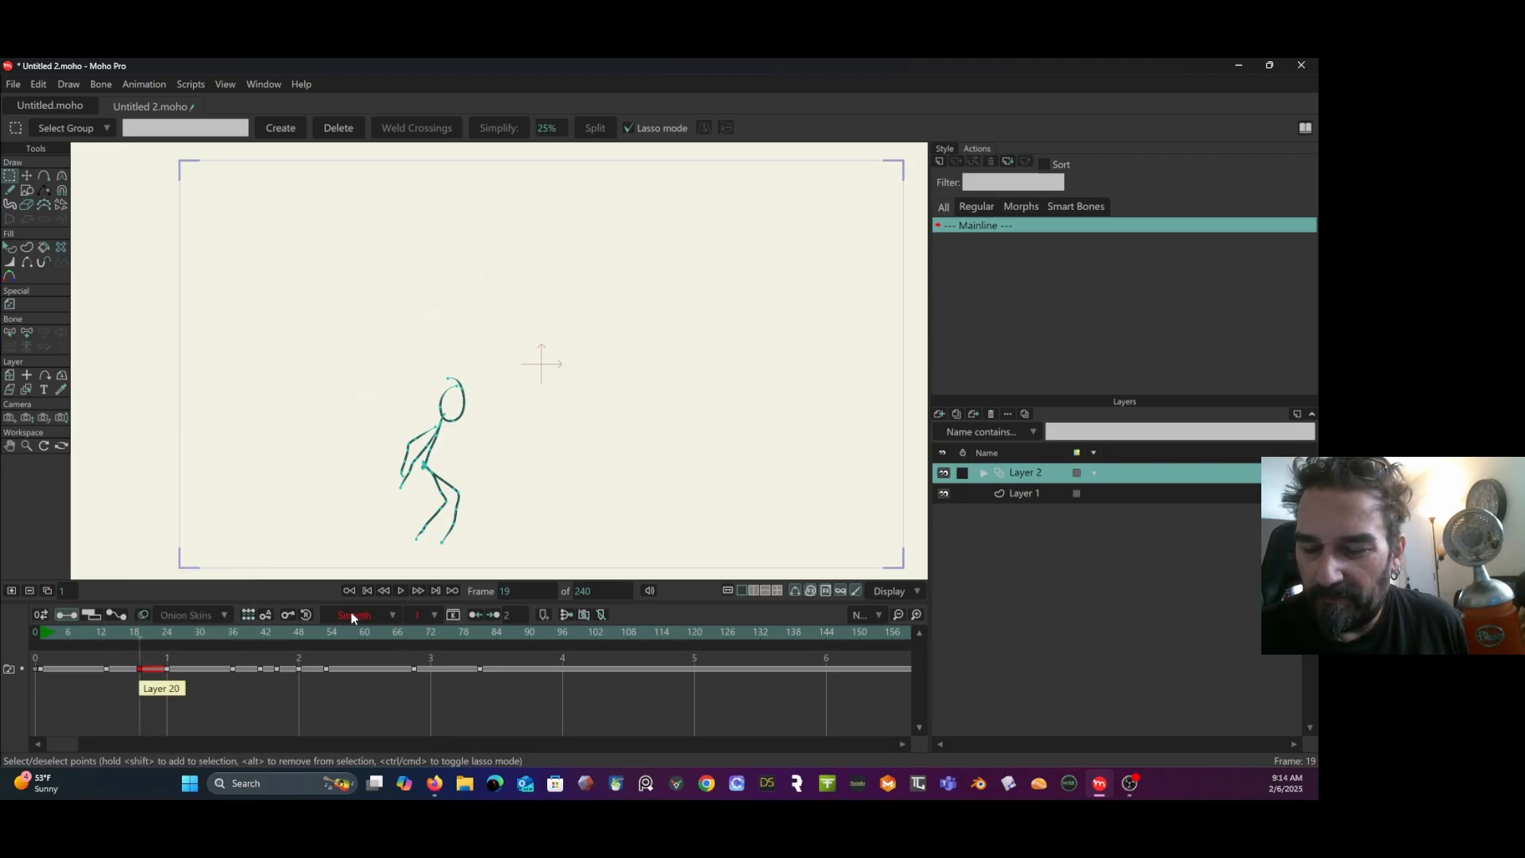
pyautogui.moveTo(364, 630)
pyautogui.mouseDown()
pyautogui.moveTo(409, 633)
pyautogui.moveTo(309, 637)
pyautogui.moveTo(422, 640)
pyautogui.moveTo(374, 648)
pyautogui.mouseUp()
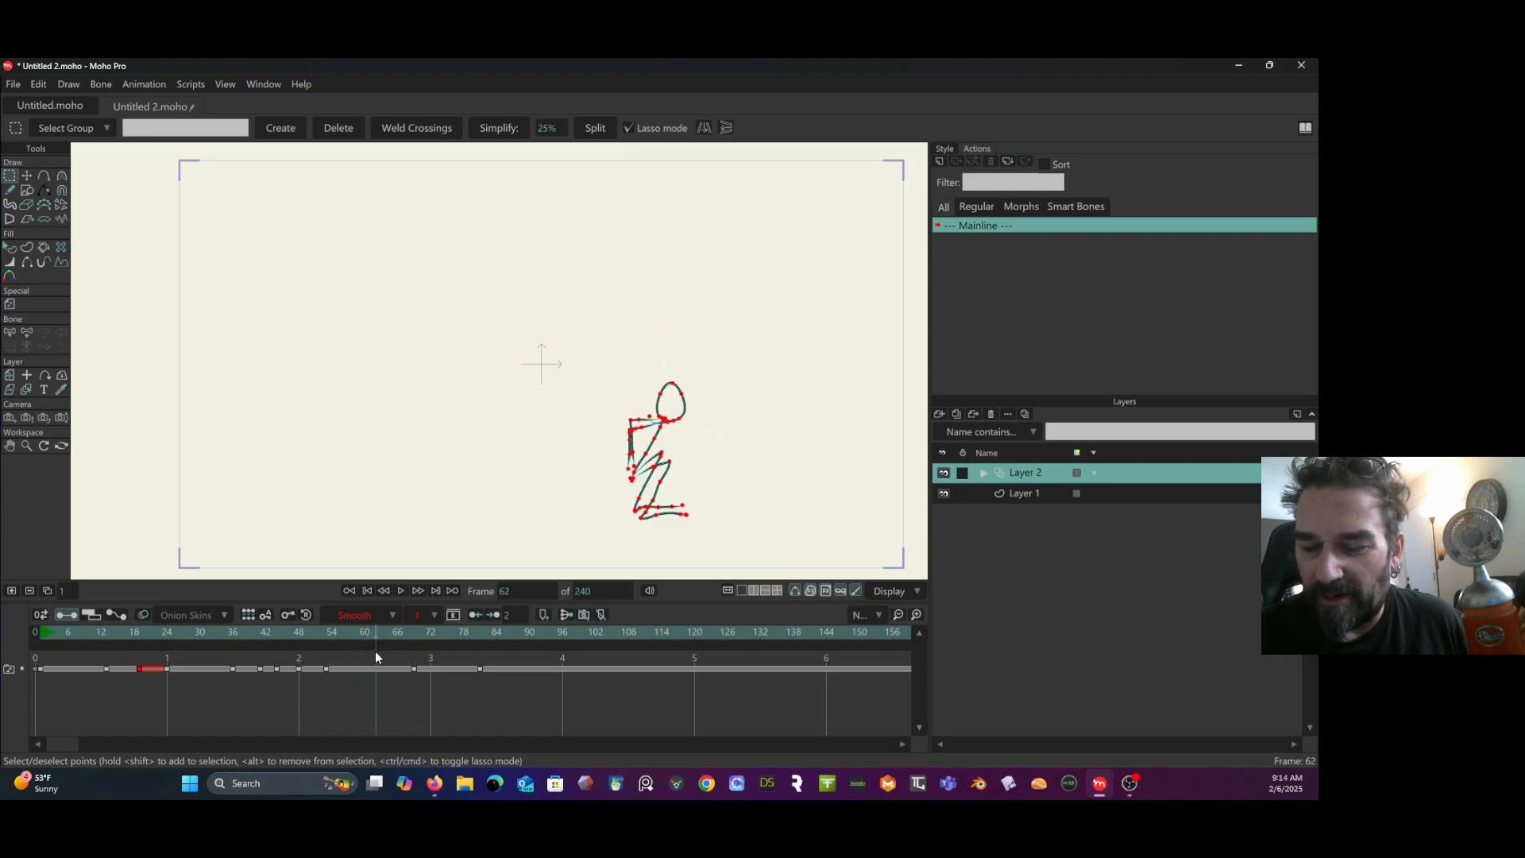
pyautogui.rightClick(377, 670)
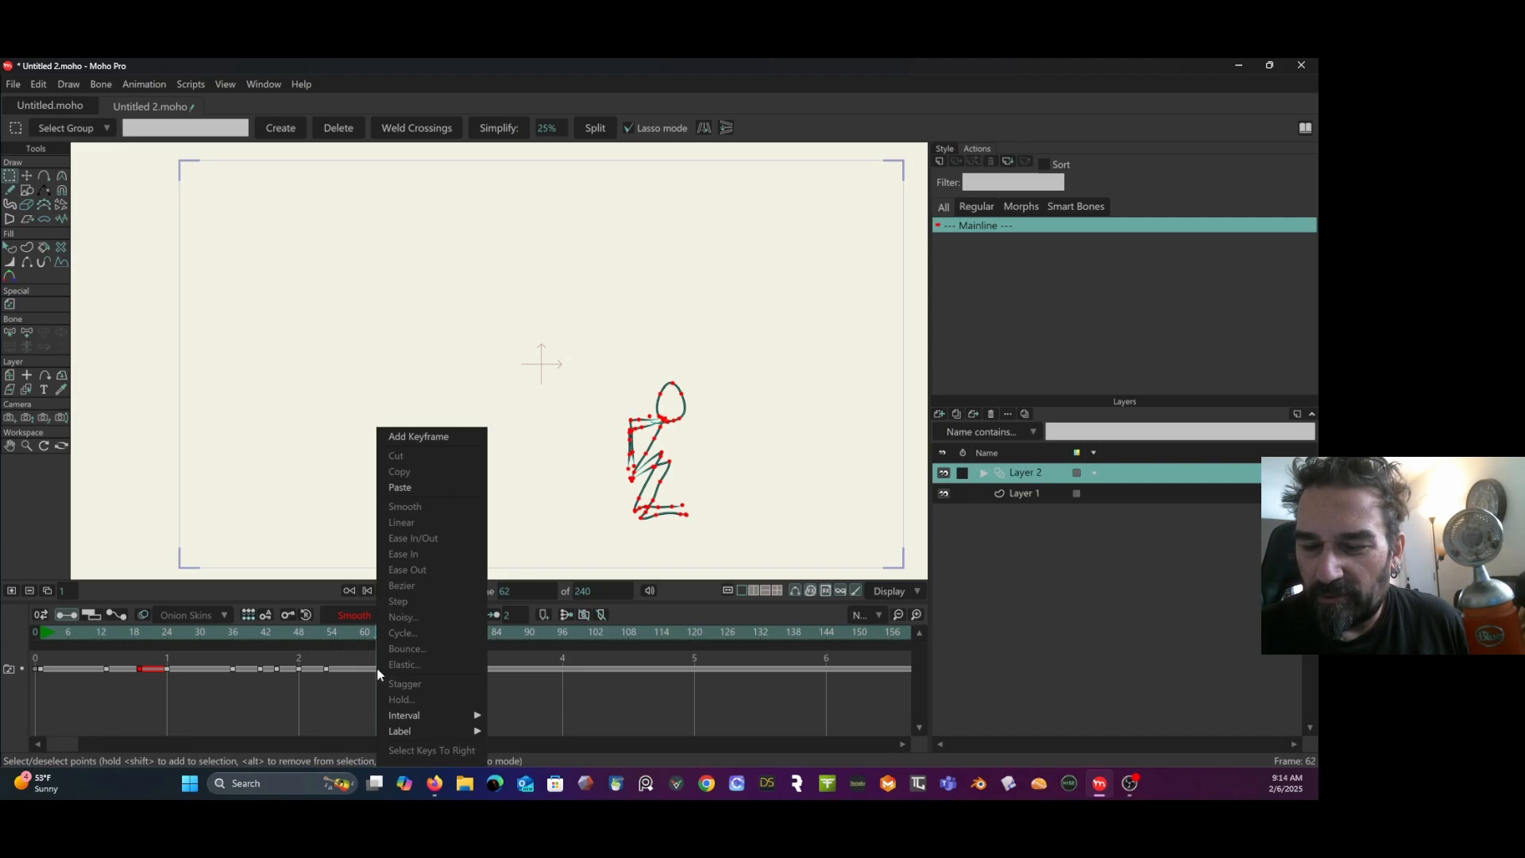
pyautogui.click(402, 486)
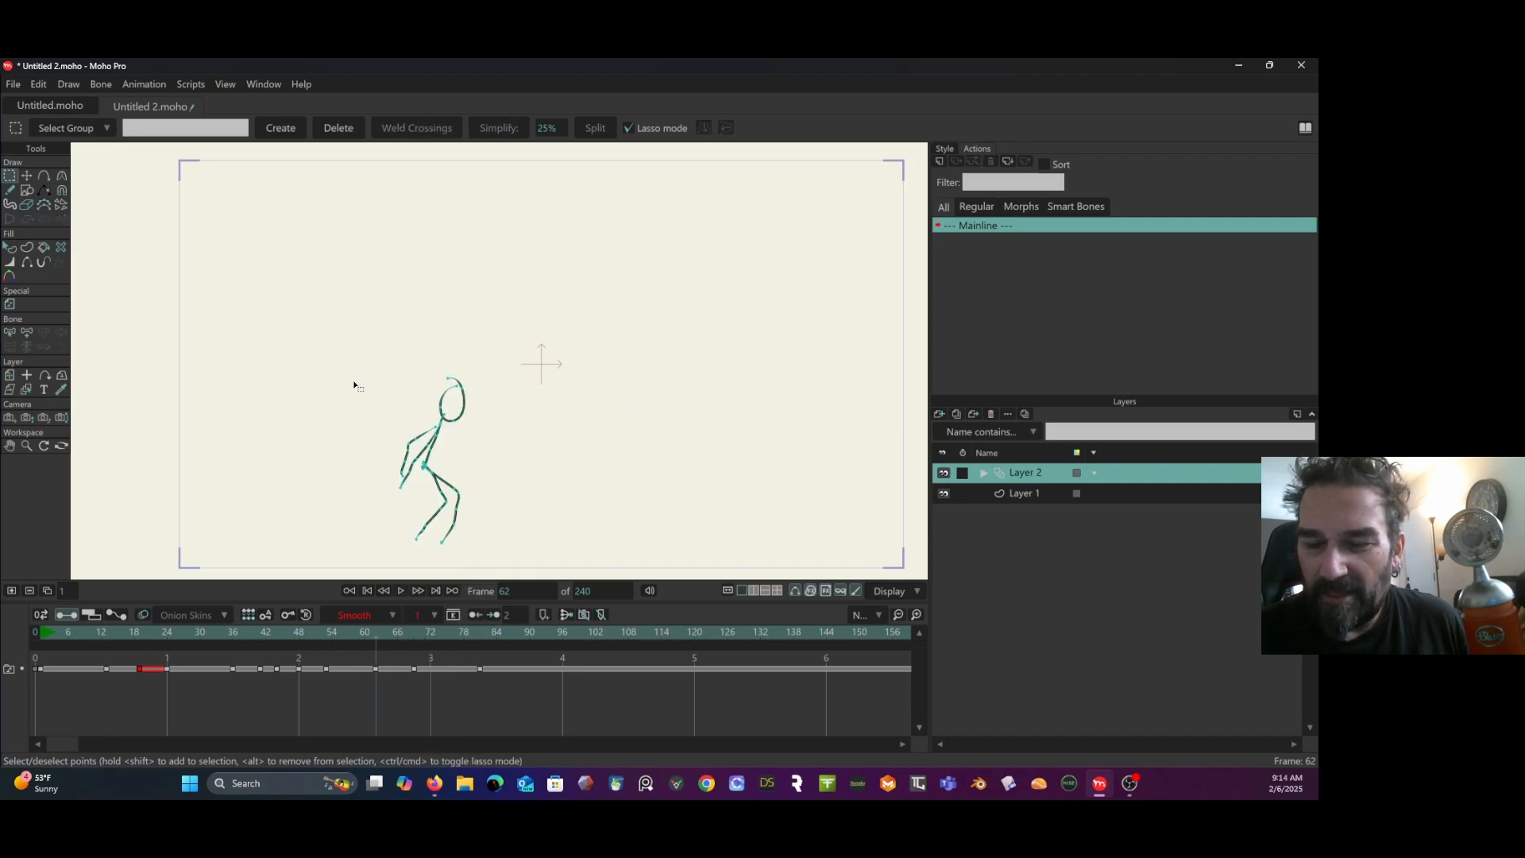
# With onion skins on, move the whole pasted figure at frame 62 between the landing crouch and standing pose, to about X 0.676, Y -0.349.
pyautogui.moveTo(492, 359)
pyautogui.mouseDown()
pyautogui.moveTo(393, 363)
pyautogui.moveTo(330, 448)
pyautogui.moveTo(328, 504)
pyautogui.moveTo(440, 593)
pyautogui.moveTo(559, 452)
pyautogui.moveTo(490, 338)
pyautogui.mouseUp()
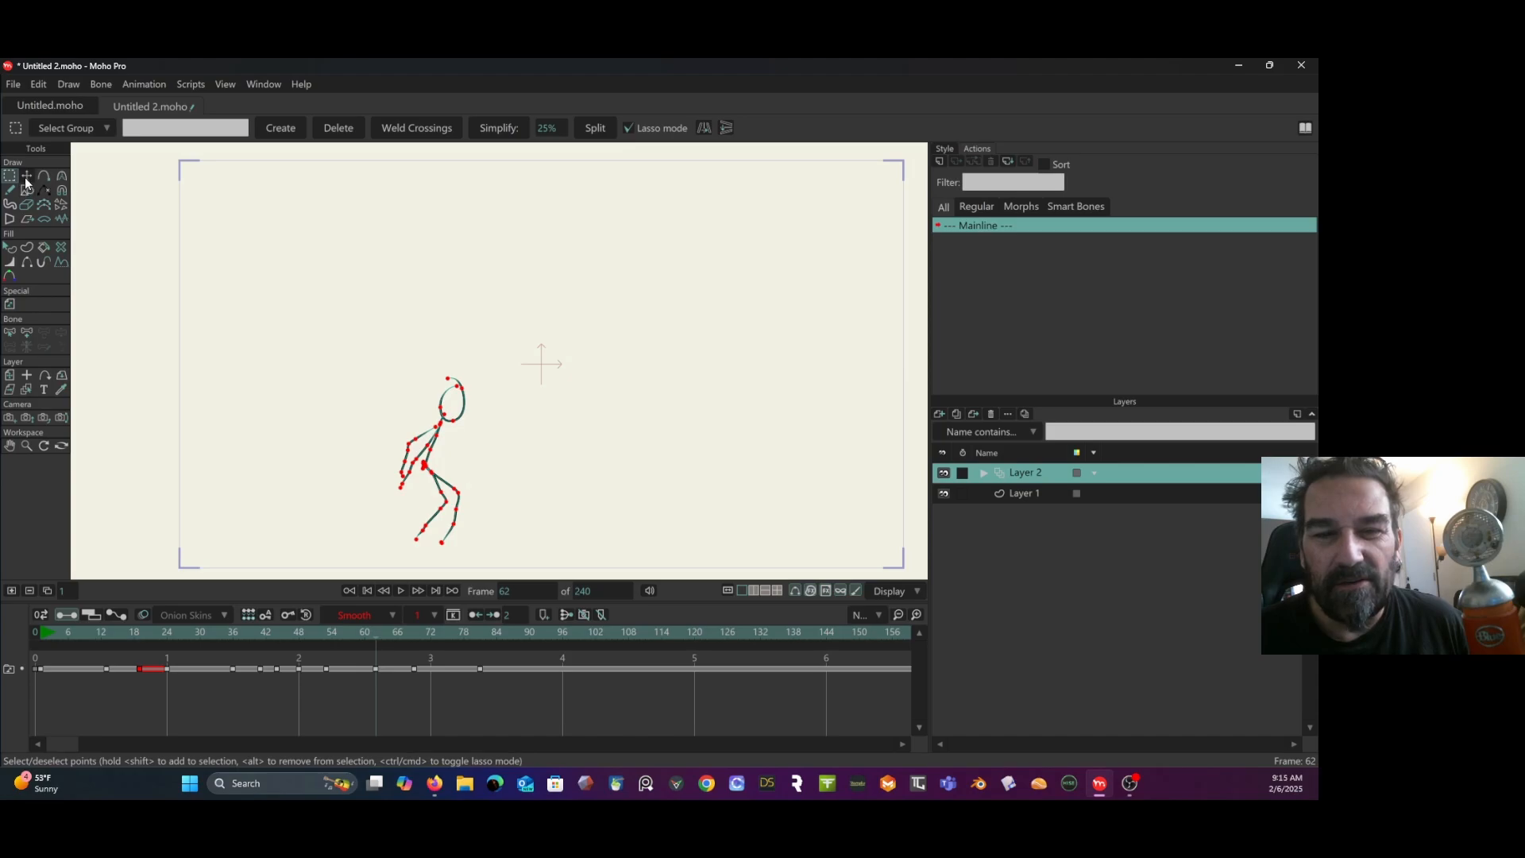
pyautogui.click(26, 175)
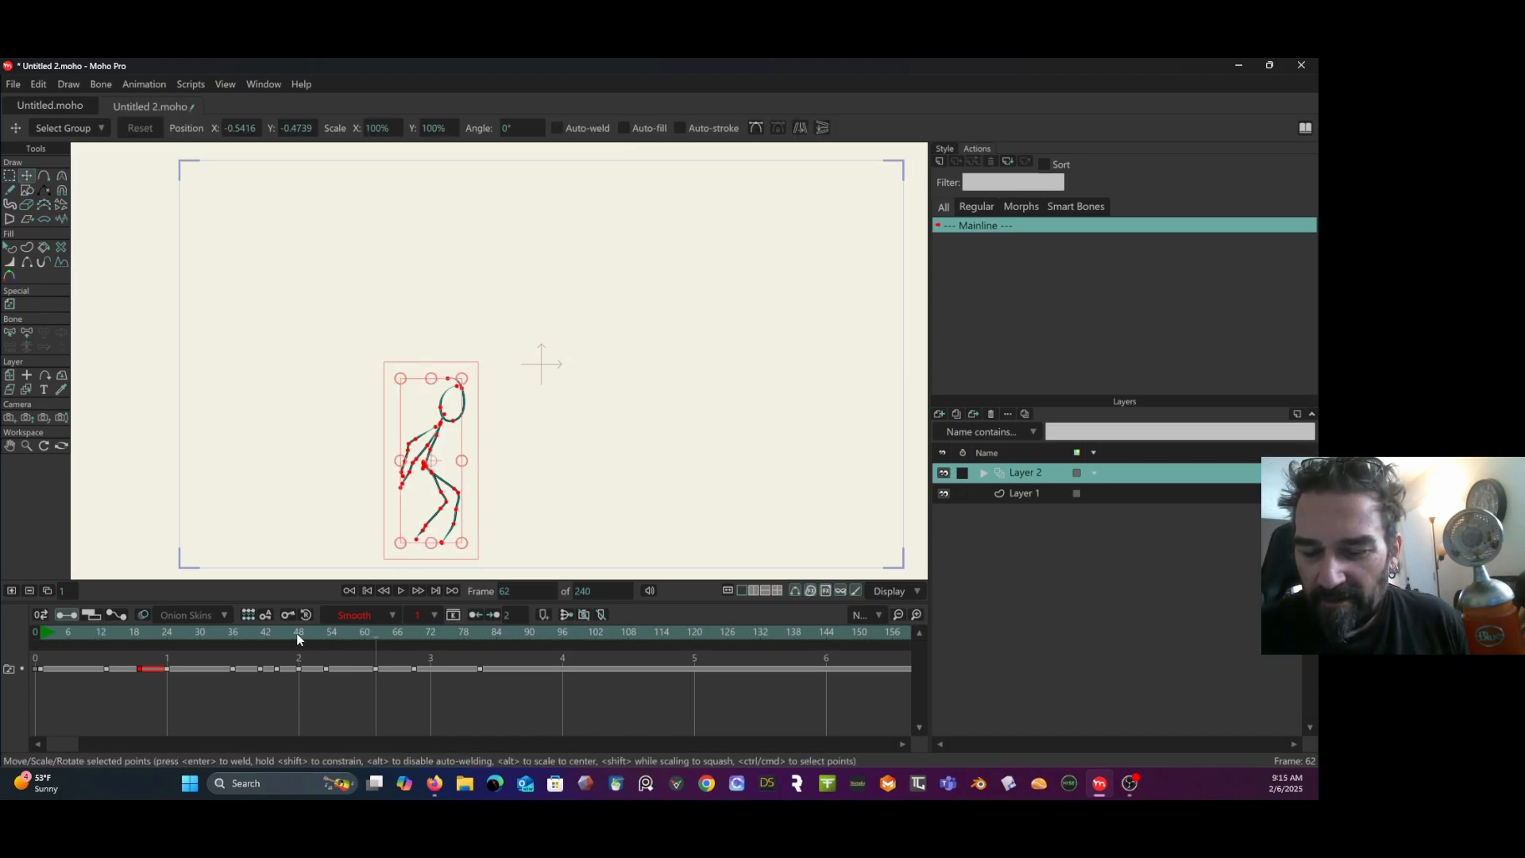
pyautogui.moveTo(297, 632); pyautogui.dragTo(376, 644)
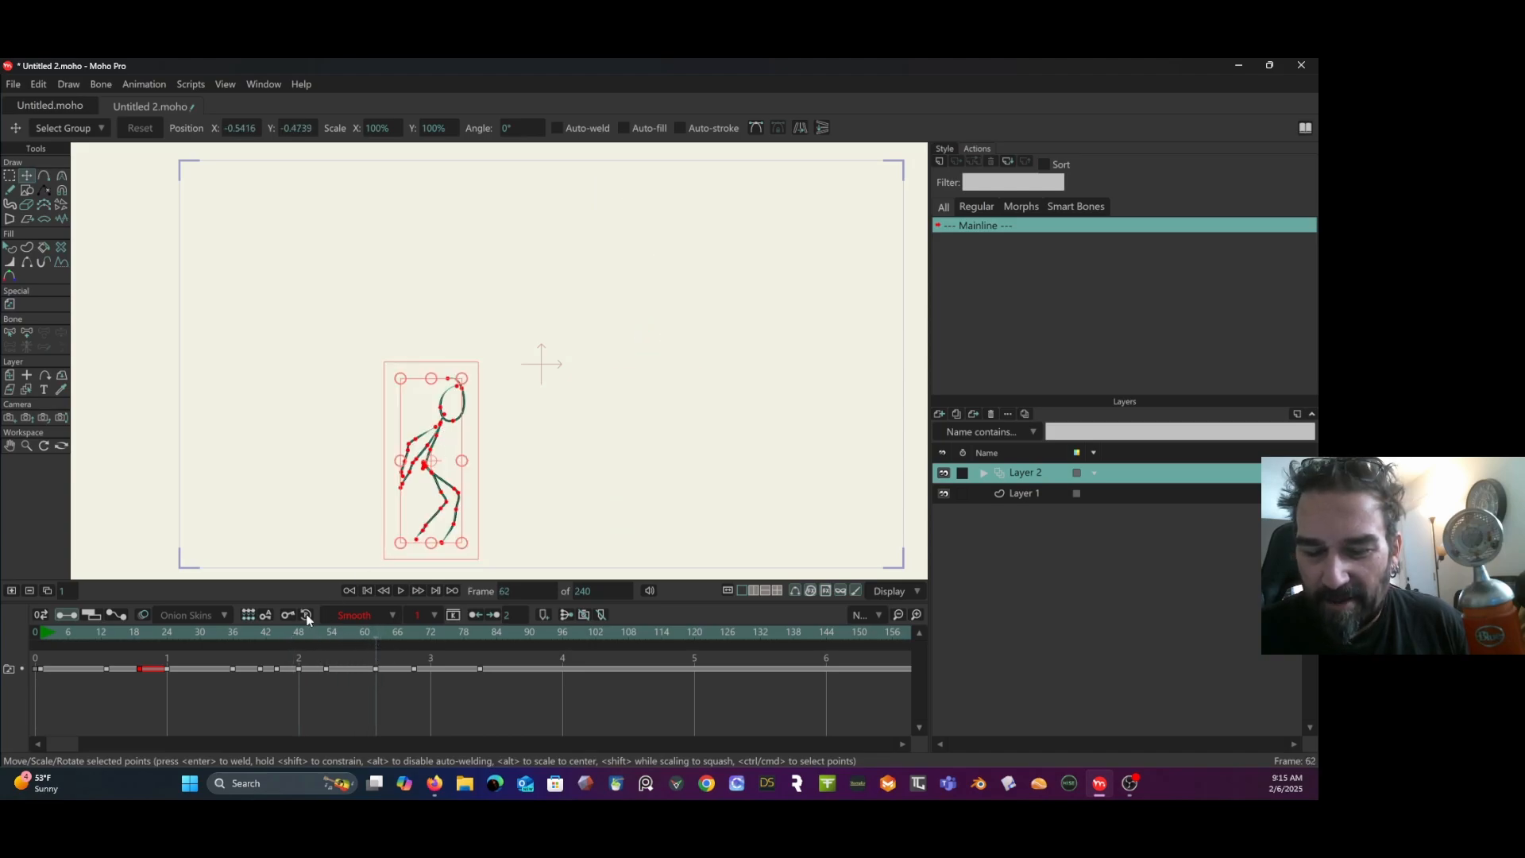
pyautogui.click(144, 617)
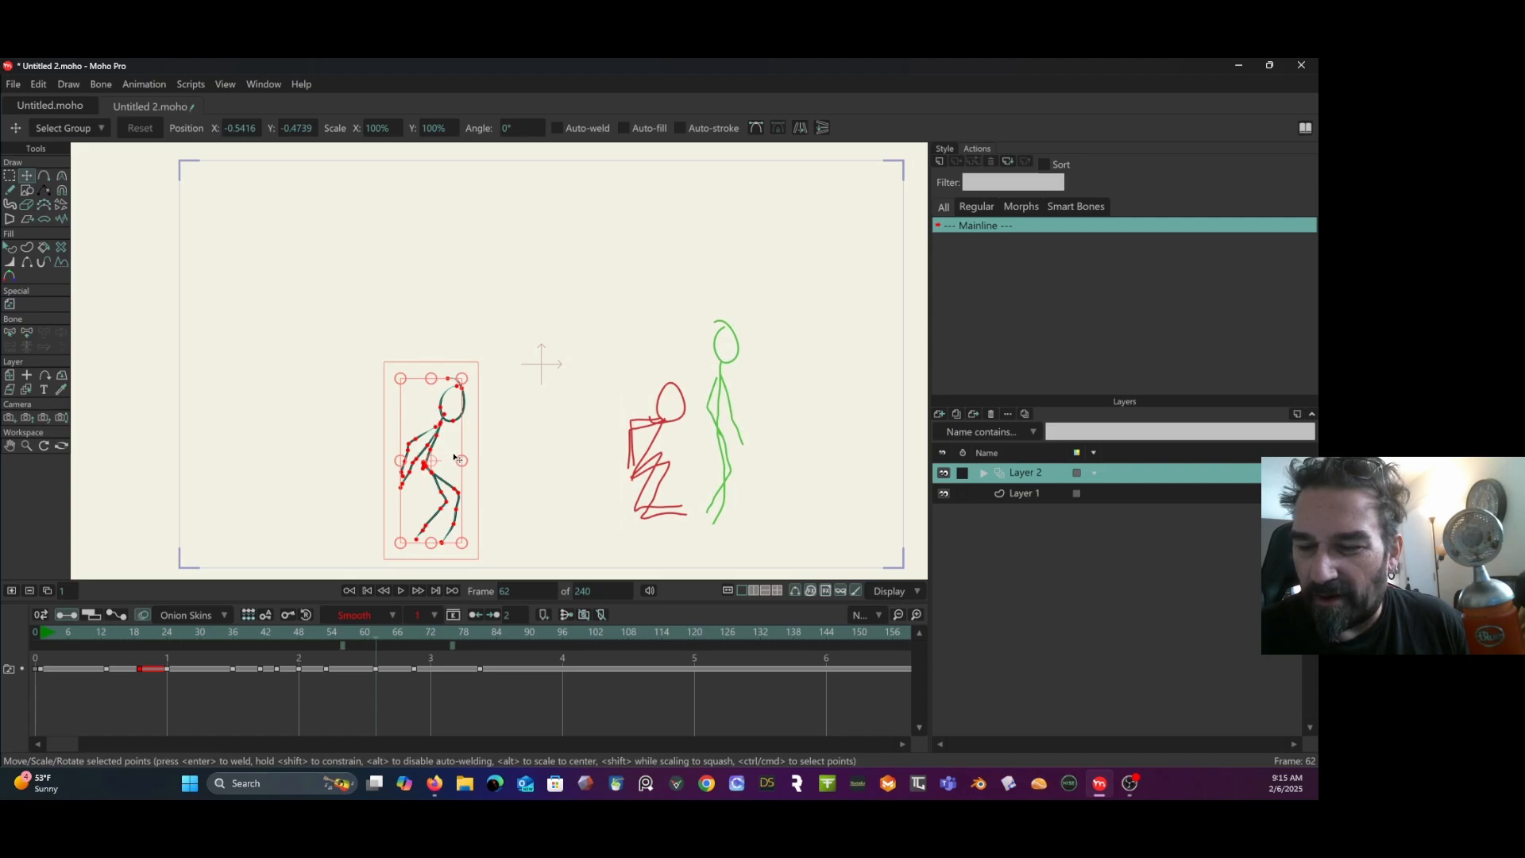
pyautogui.moveTo(454, 457); pyautogui.dragTo(701, 431)
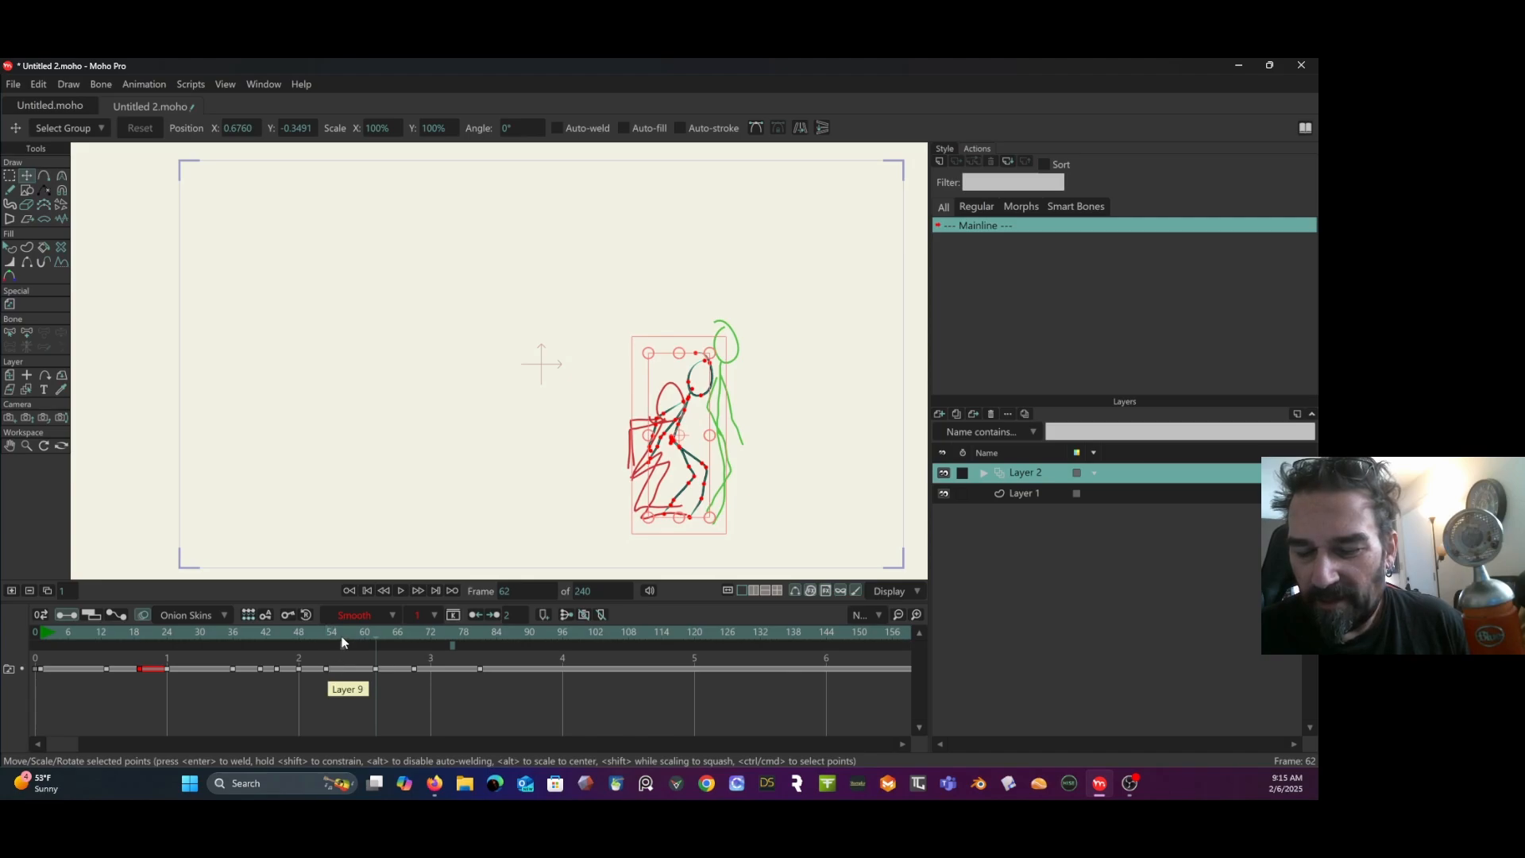
# Scrub through the landing, turn off onion skins and play back the whole animation from frame 2.
pyautogui.moveTo(343, 640)
pyautogui.mouseDown()
pyautogui.moveTo(325, 634)
pyautogui.moveTo(438, 637)
pyautogui.moveTo(365, 636)
pyautogui.mouseUp()
pyautogui.click(144, 615)
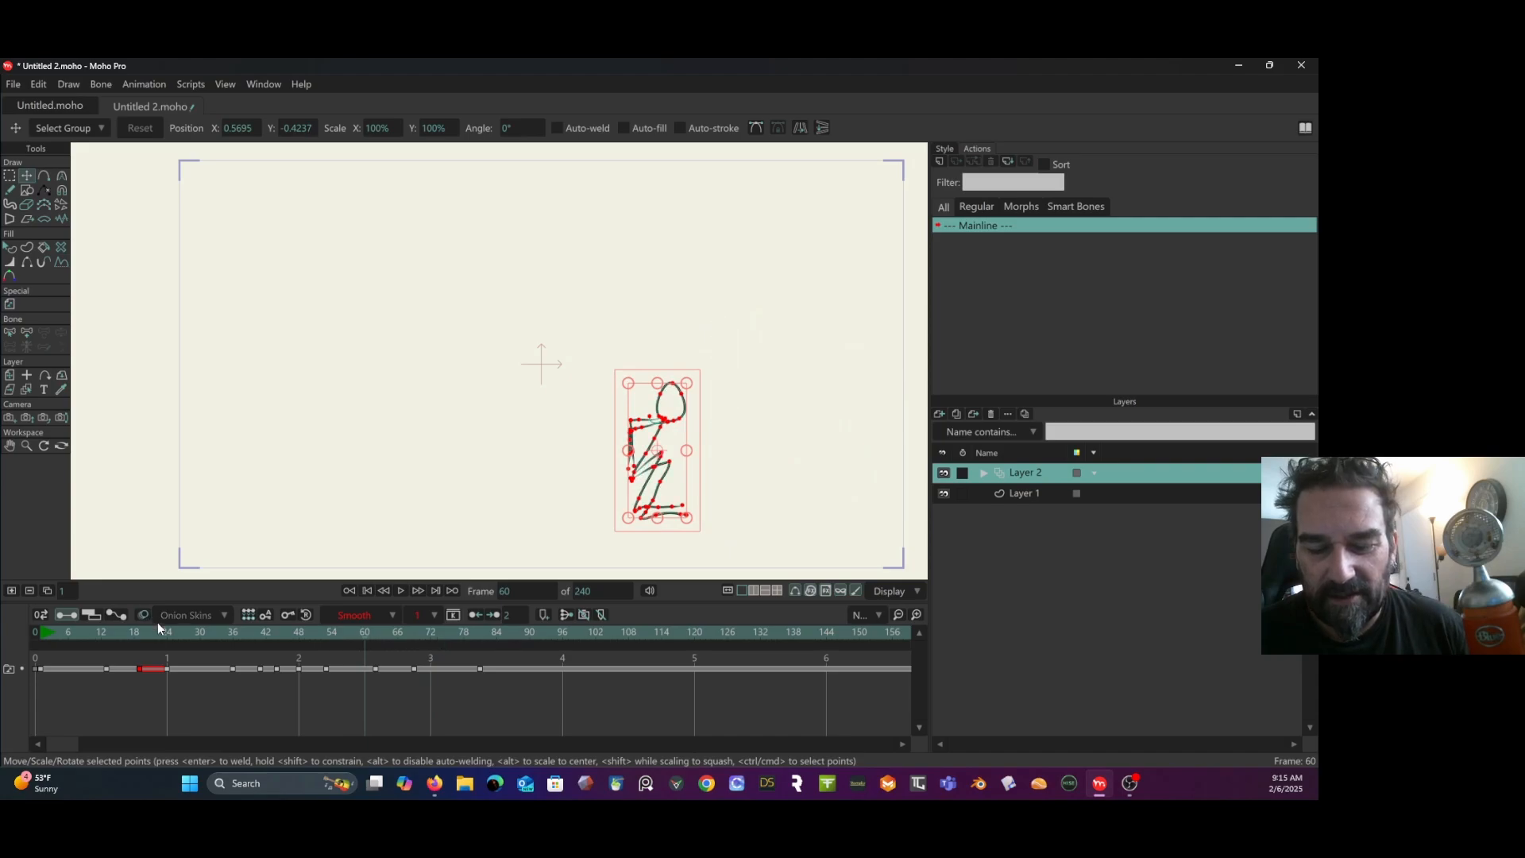
pyautogui.click(45, 632)
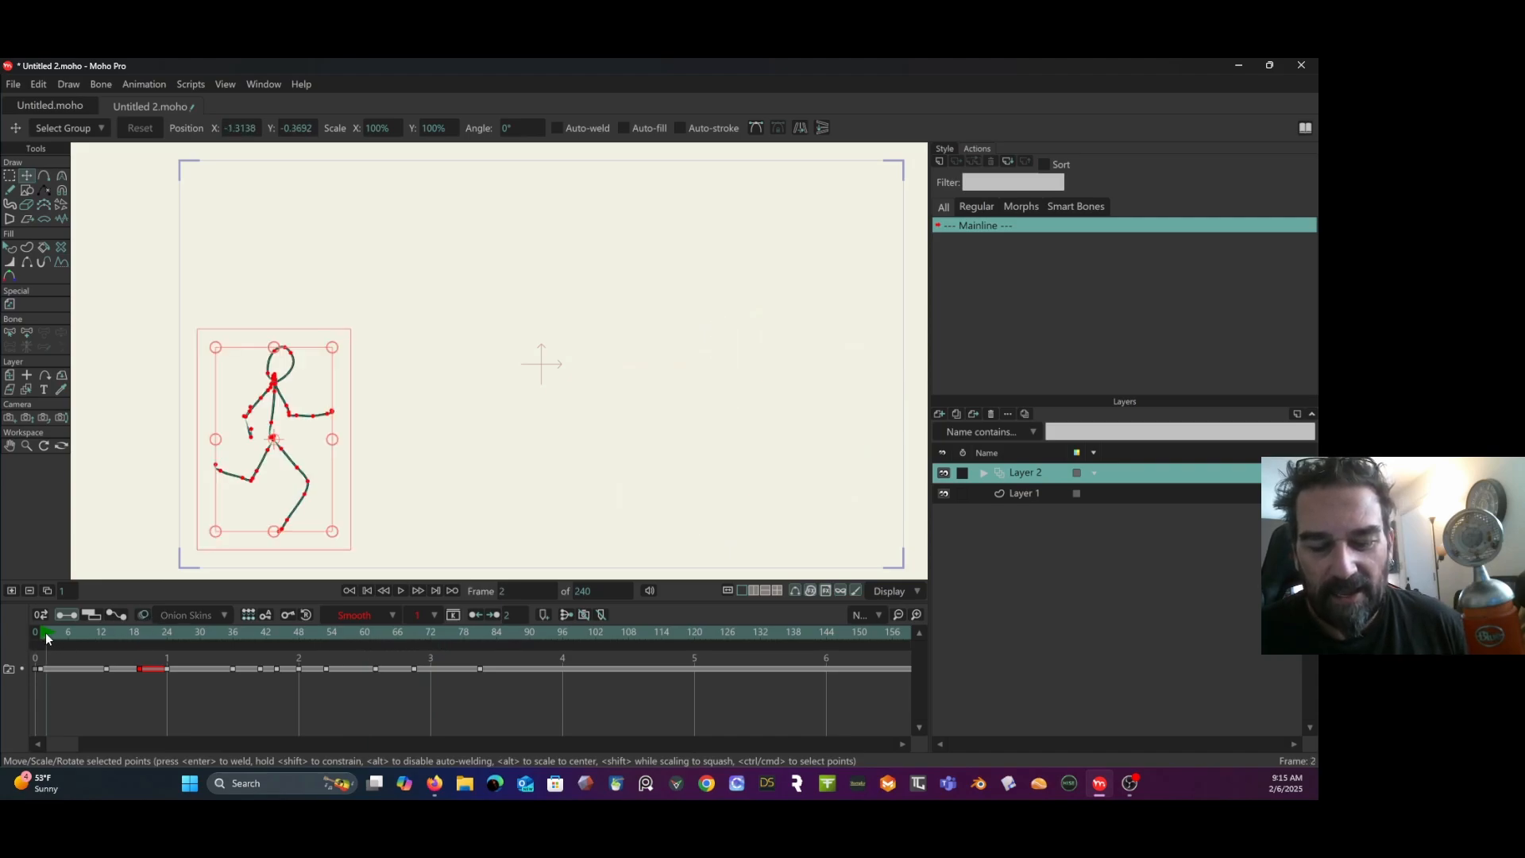
pyautogui.press('space')
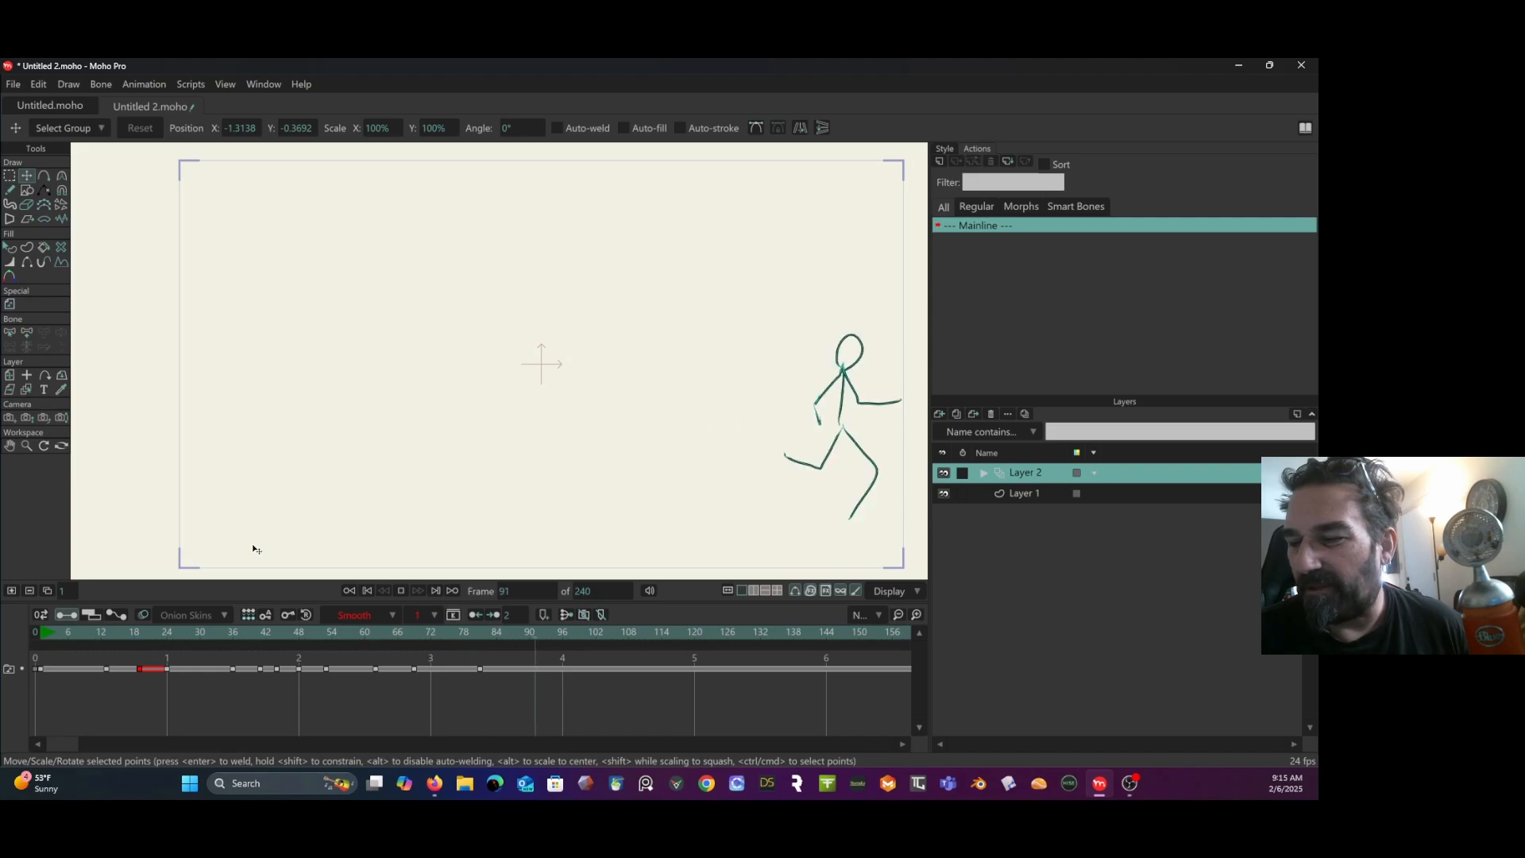
pyautogui.press('space')
# Turn on onion skins and park at frame 75, between the standing pose and the final running pose.
pyautogui.moveTo(382, 640); pyautogui.dragTo(450, 642)
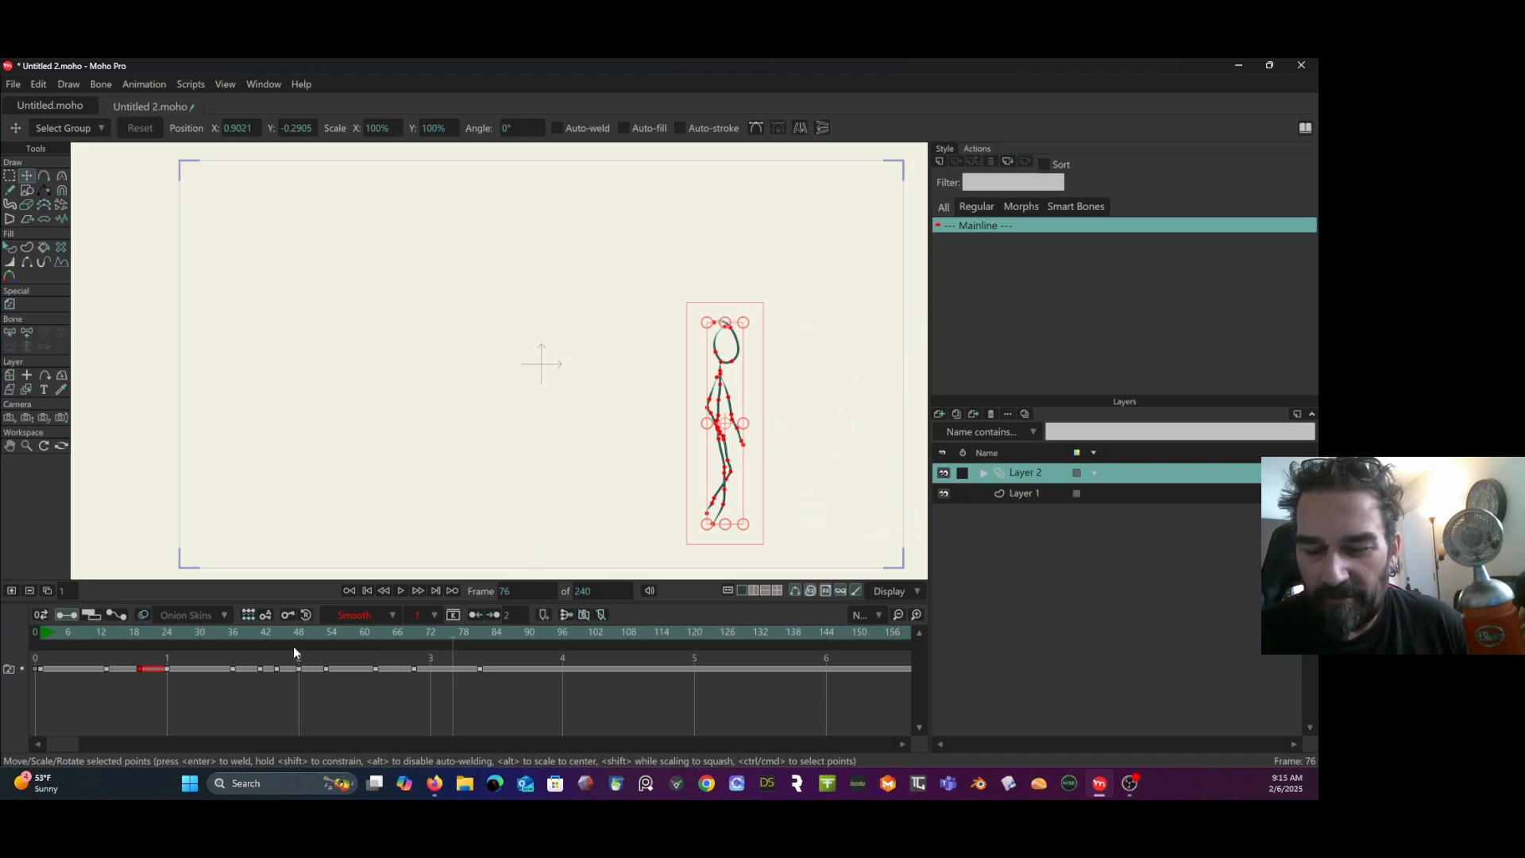
pyautogui.click(143, 615)
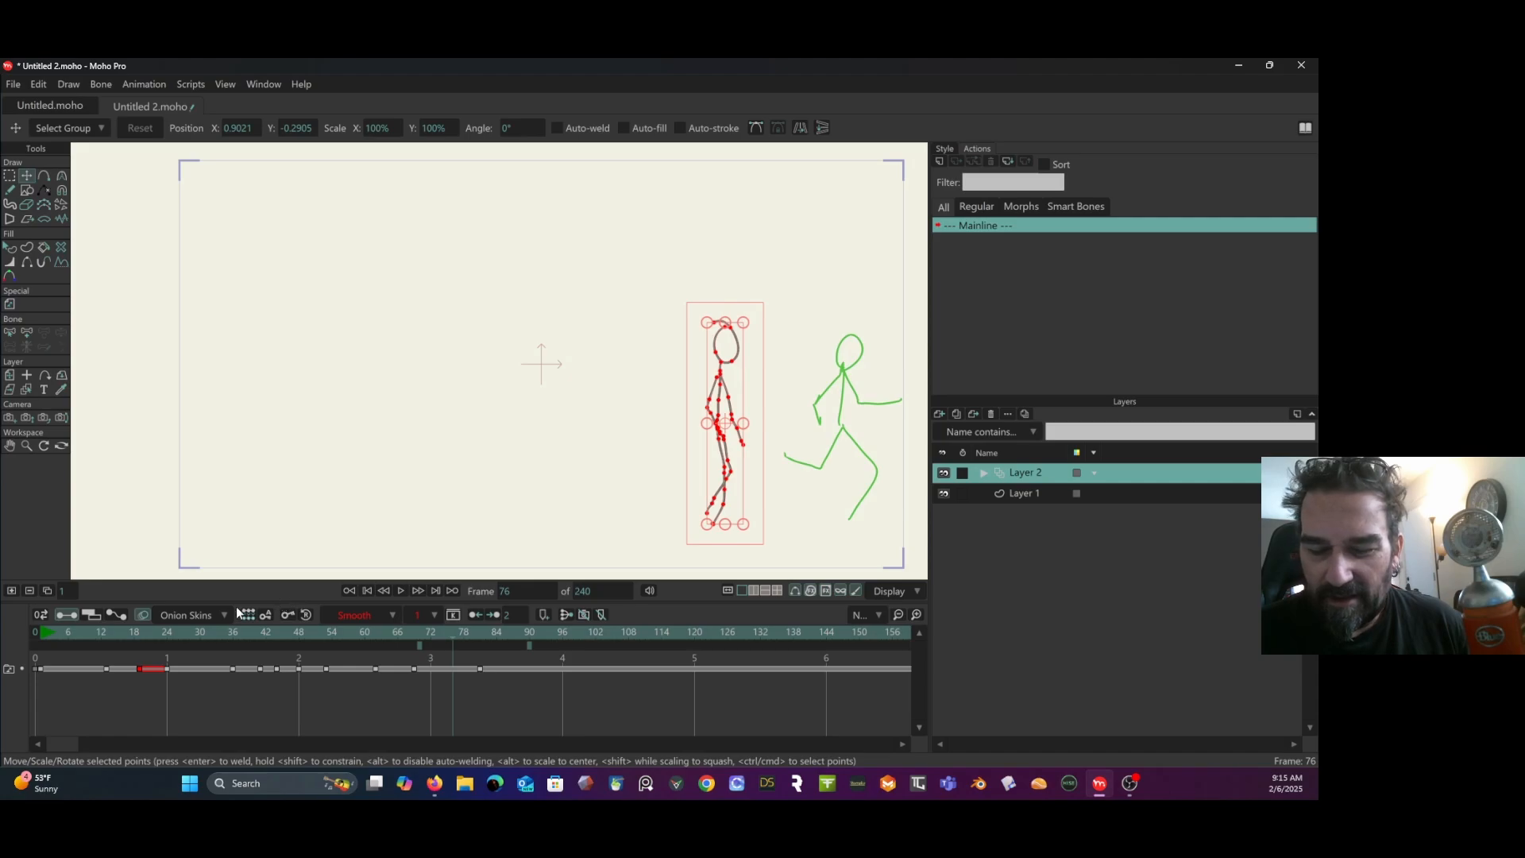
pyautogui.moveTo(88, 630); pyautogui.dragTo(446, 641)
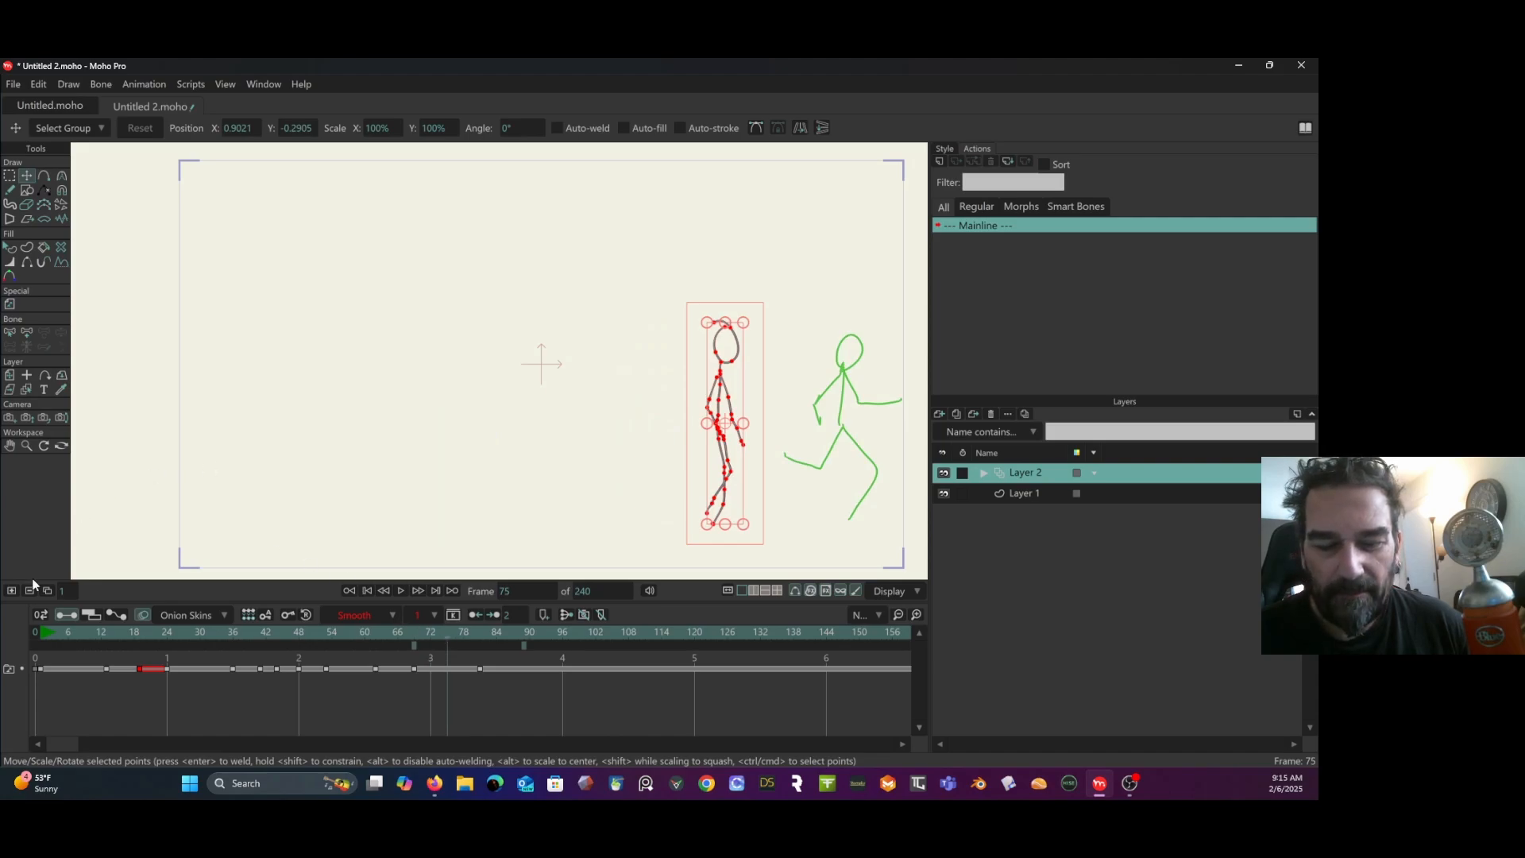
pyautogui.click(14, 590)
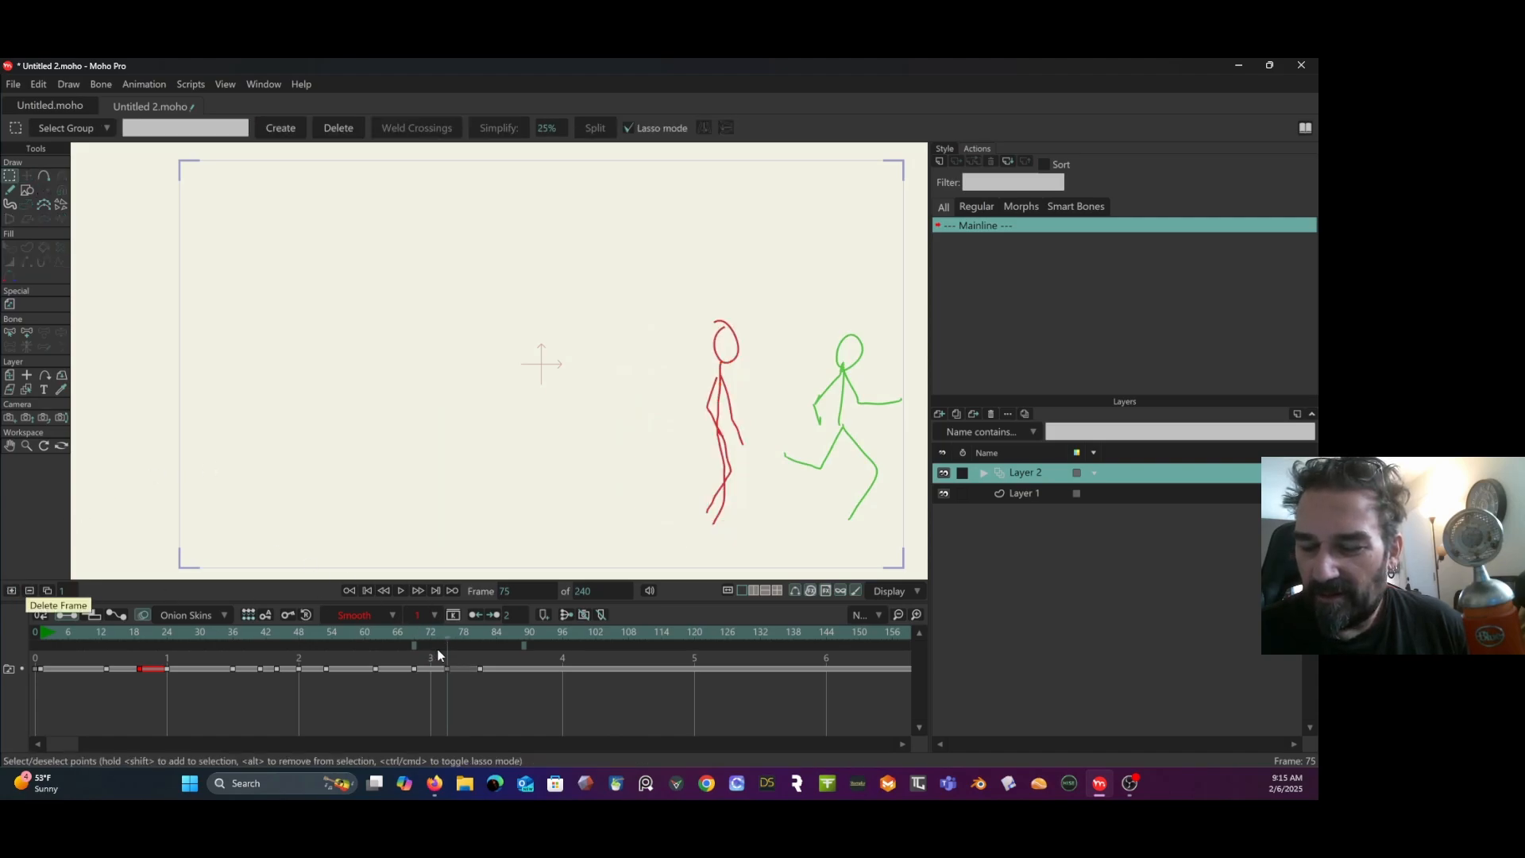
pyautogui.click(10, 191)
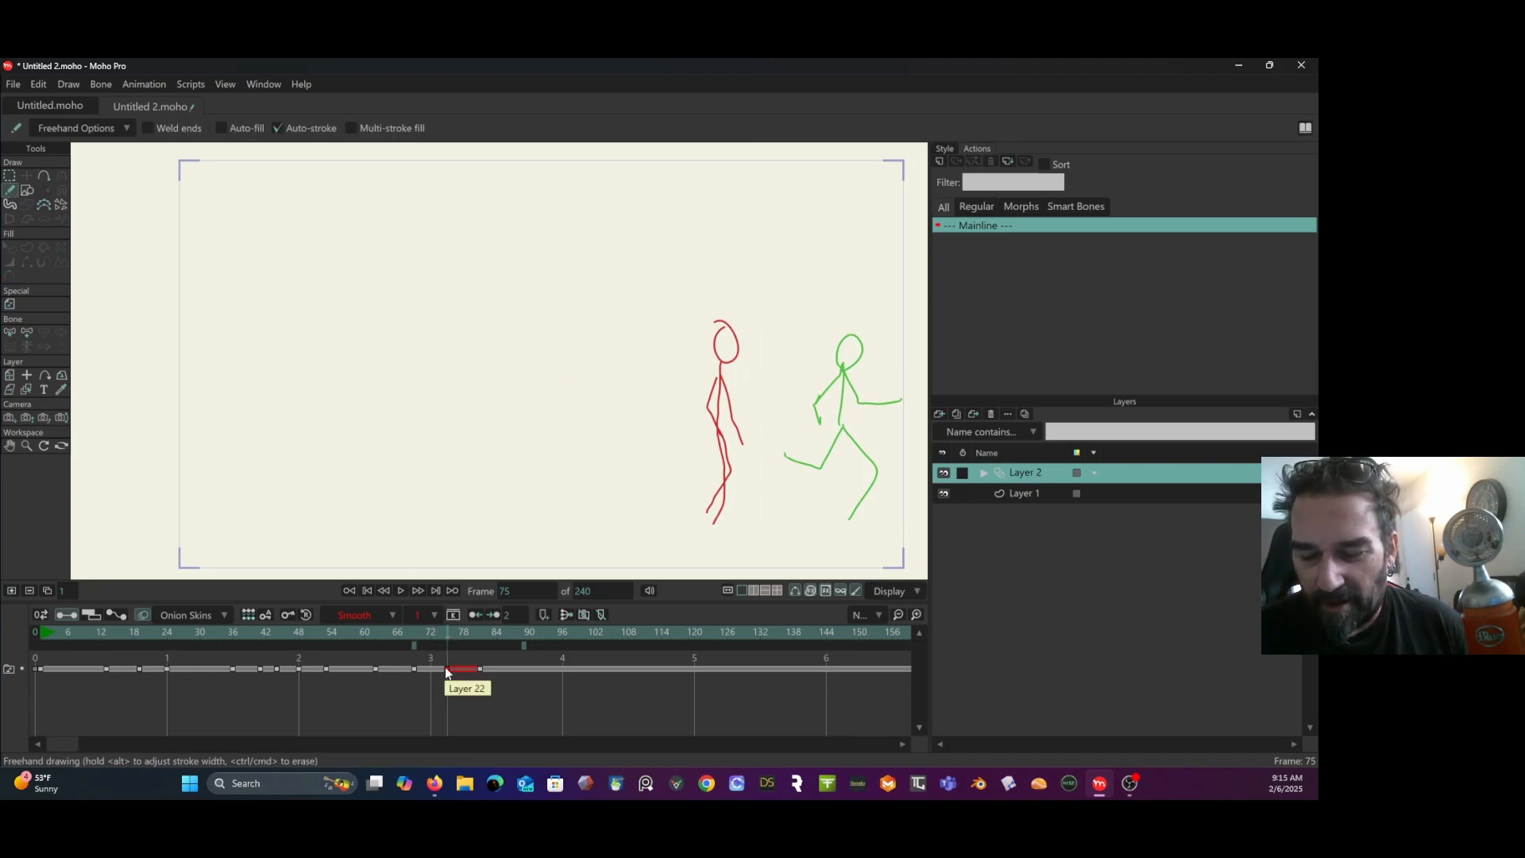
pyautogui.press('Delete')
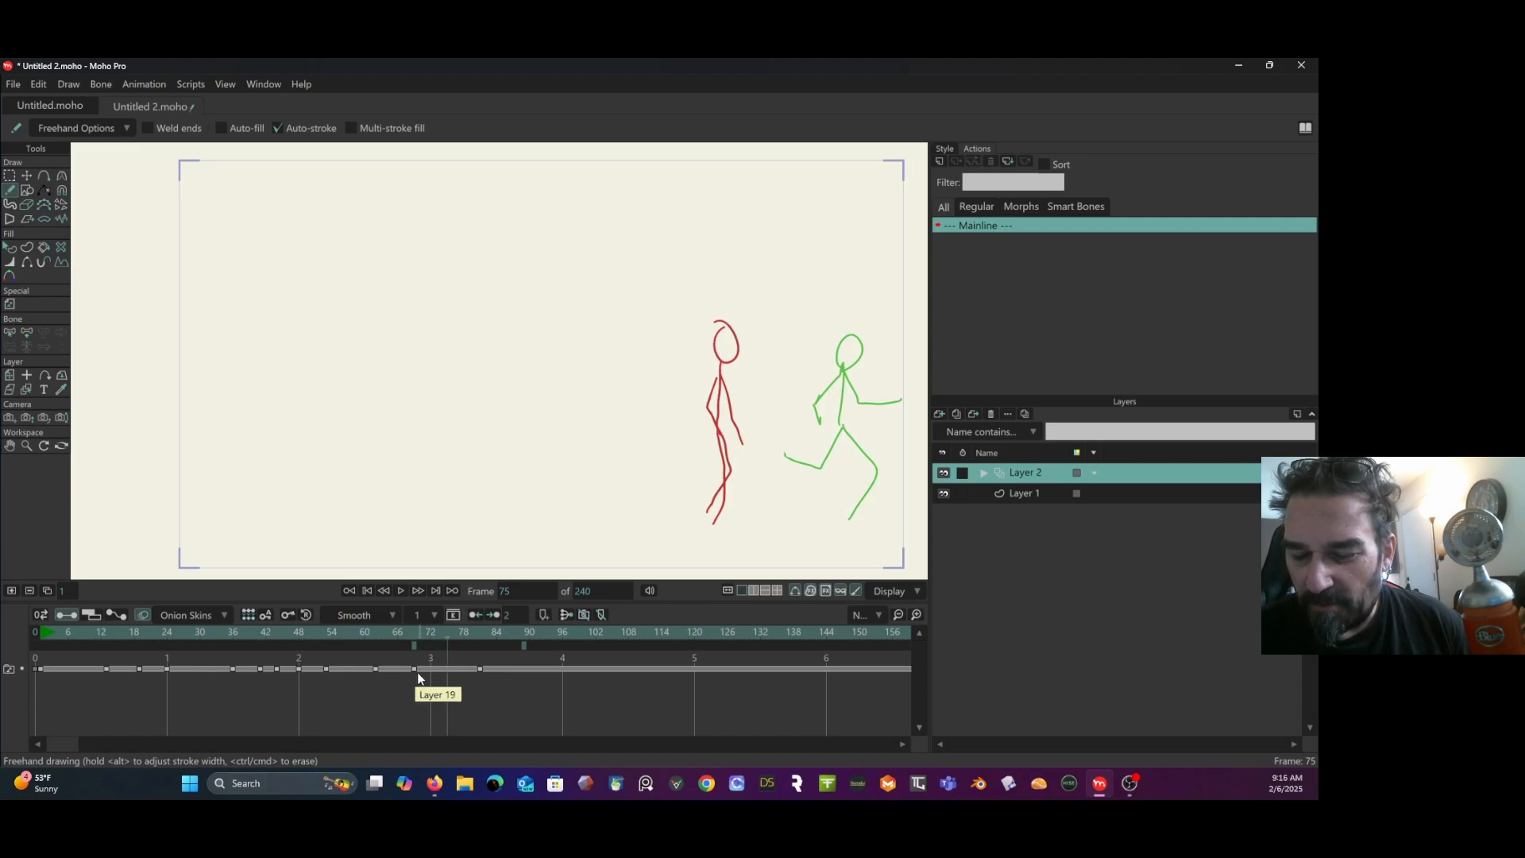
# Copy the final running pose's keyframe at frame 81 and go to frame 76.
pyautogui.click(480, 670)
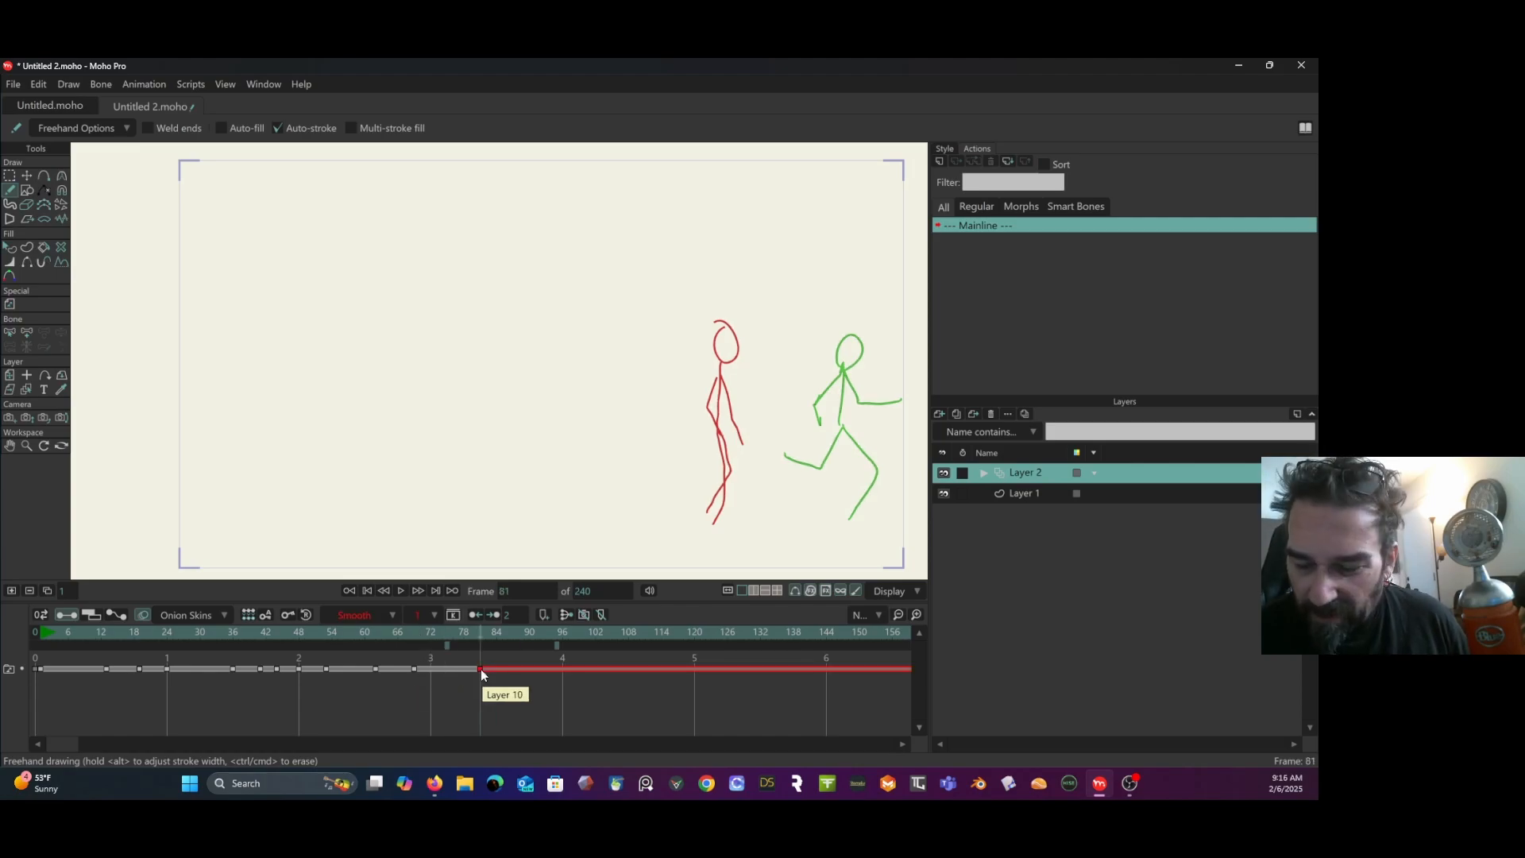
pyautogui.rightClick(482, 671)
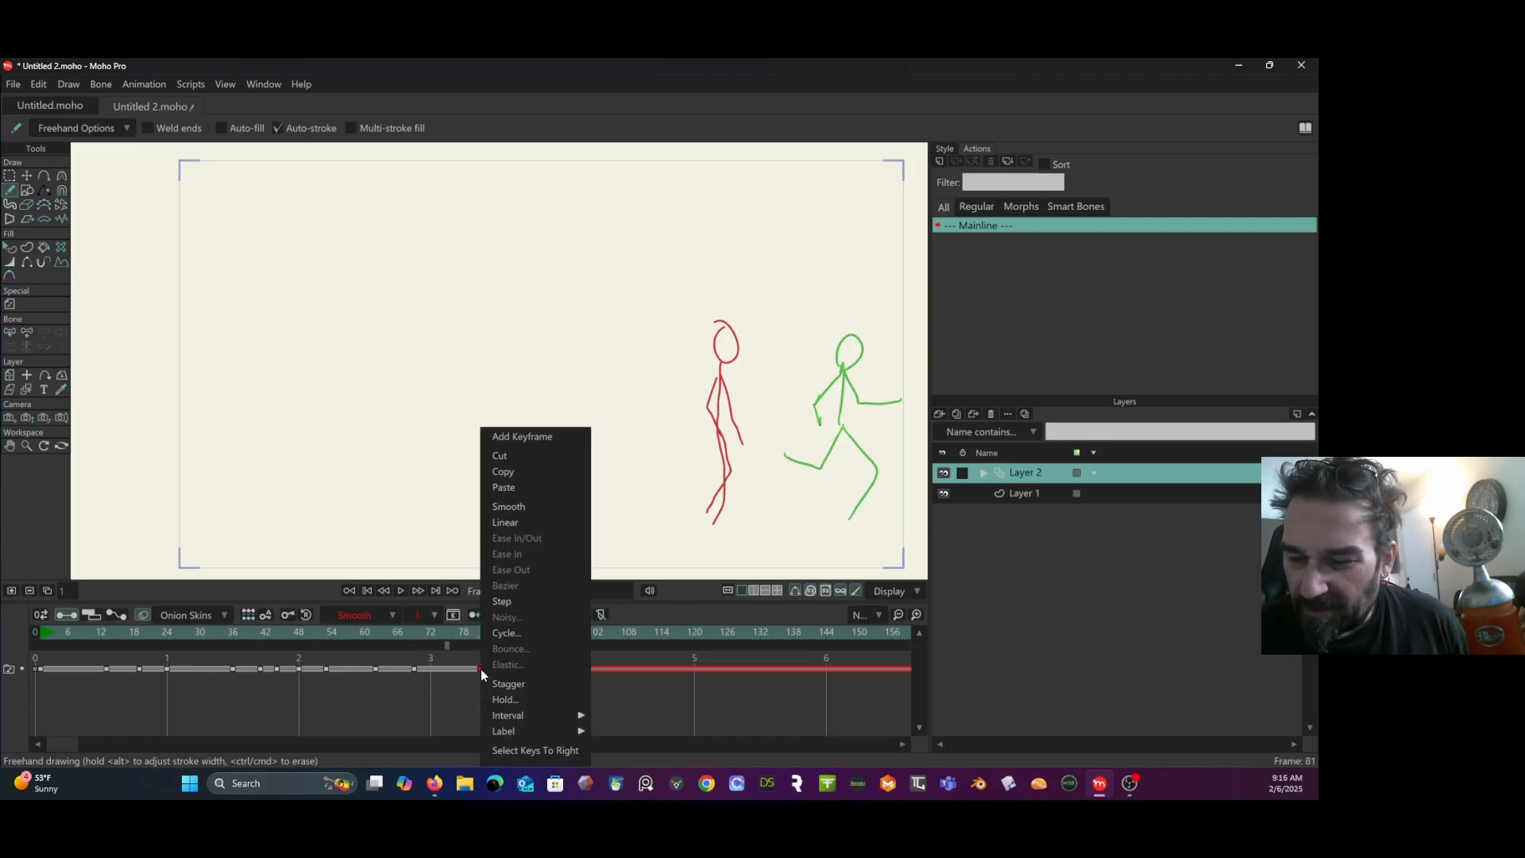
pyautogui.click(513, 473)
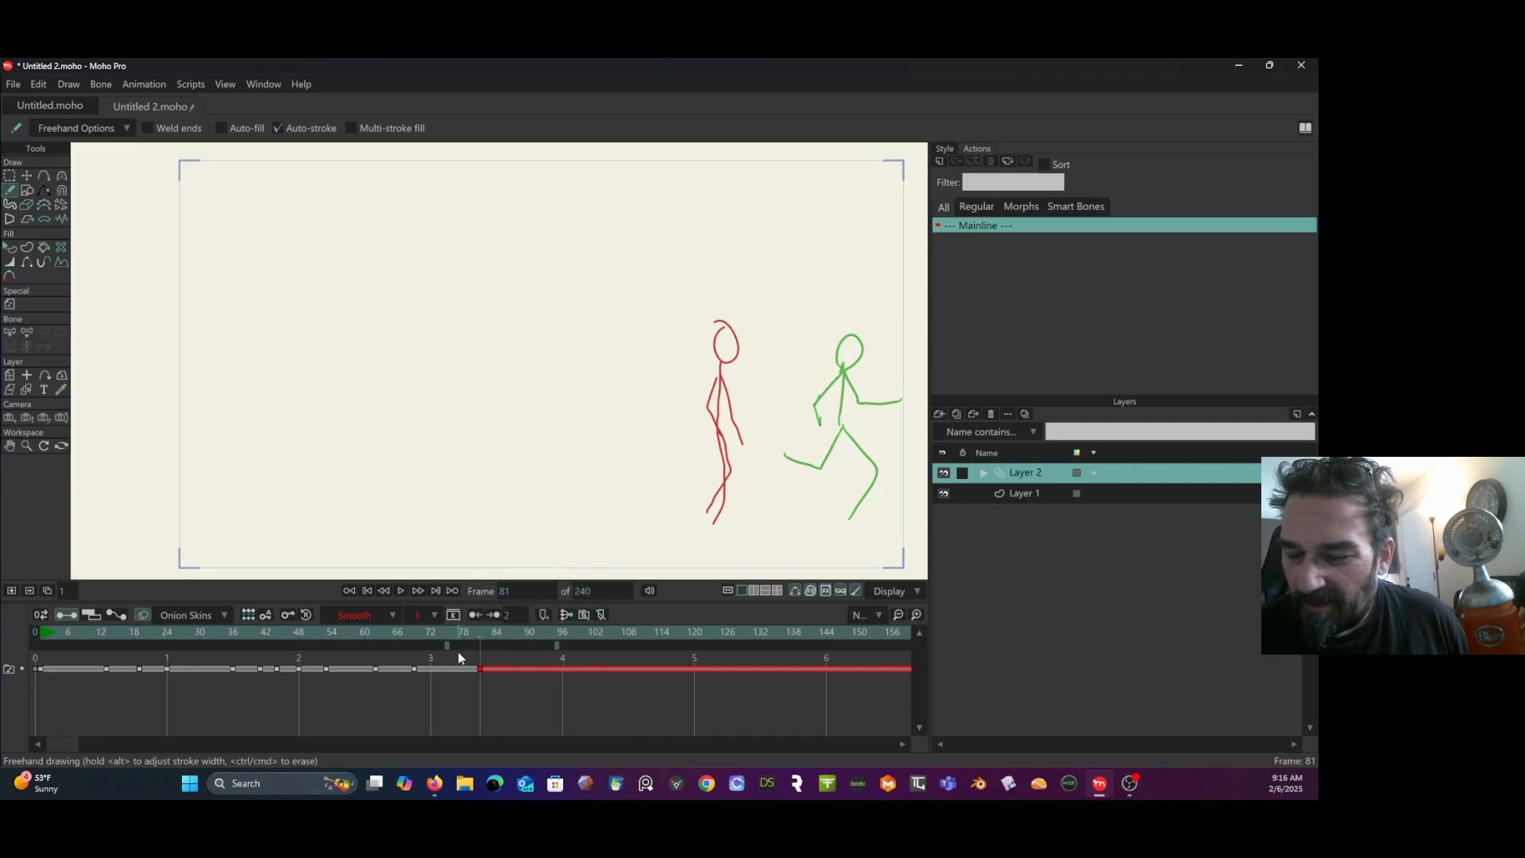
pyautogui.click(450, 630)
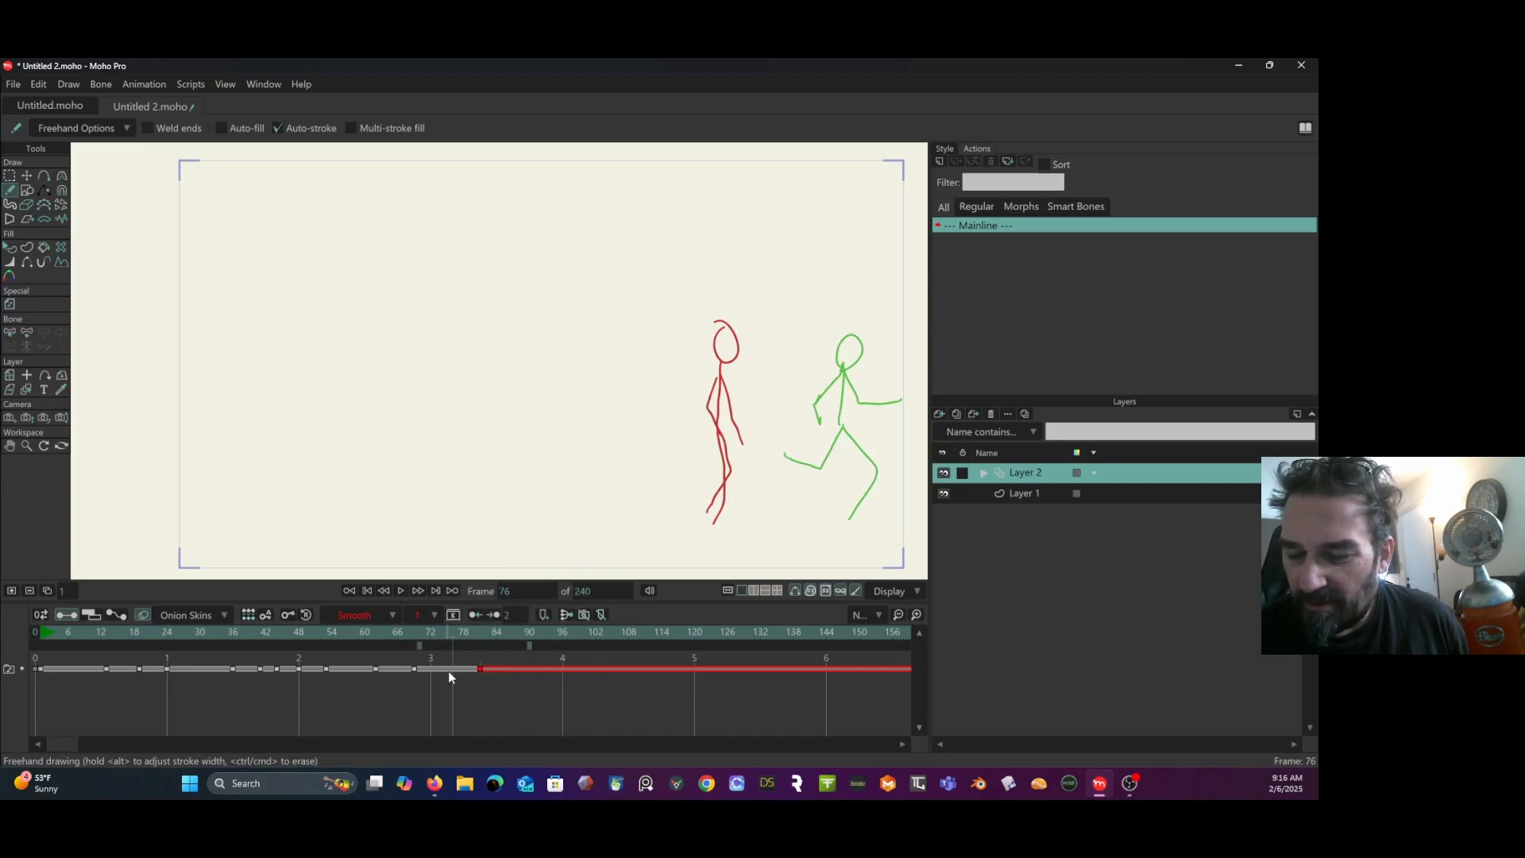
# Add a drawing key at frame 76 holding a copy of the frame 81 running pose.
pyautogui.rightClick(448, 670)
pyautogui.click(469, 487)
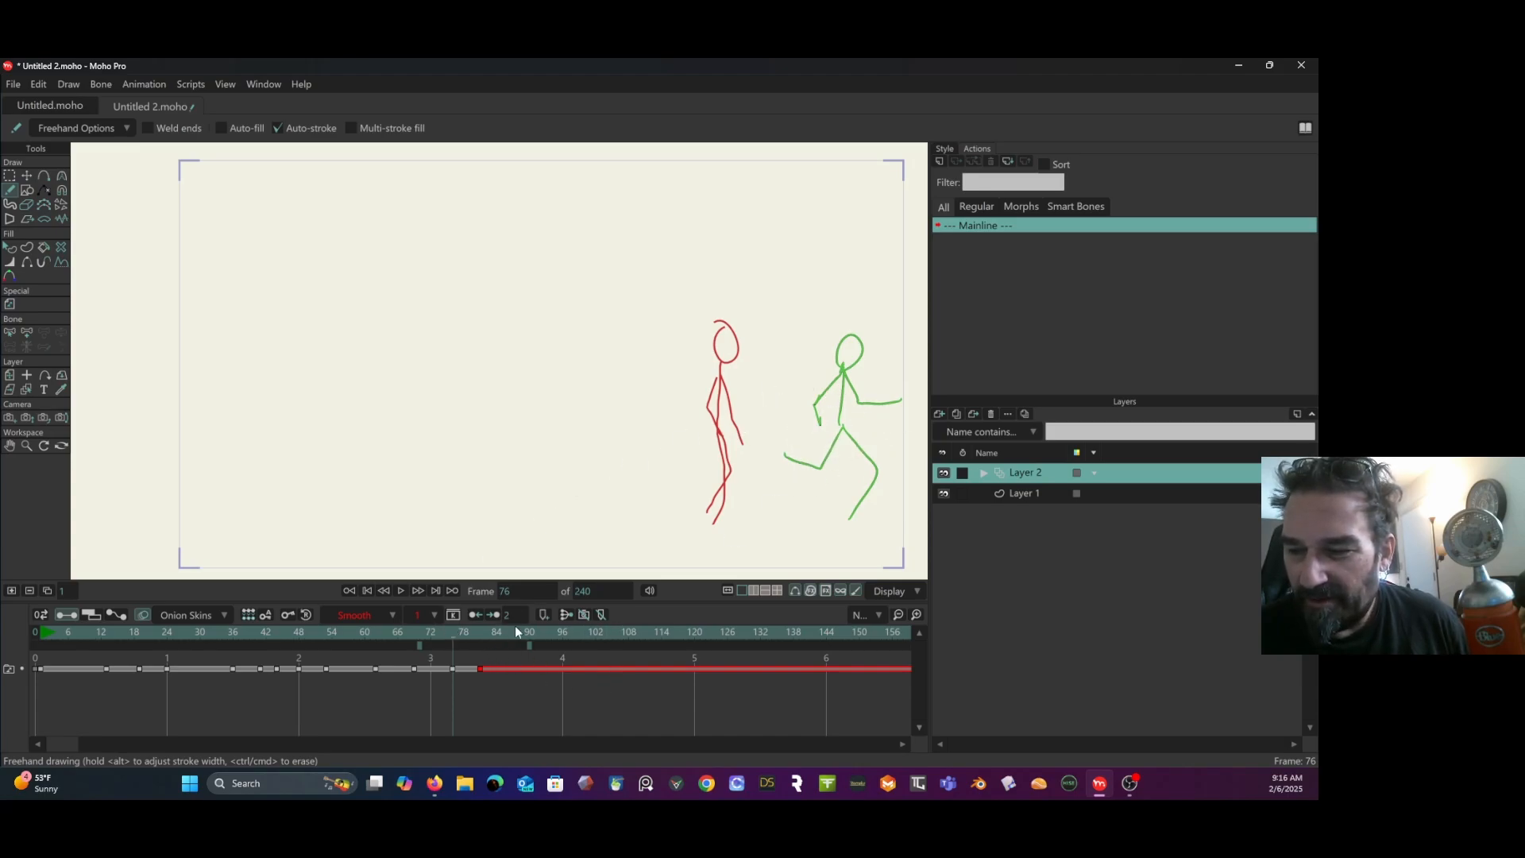
pyautogui.click(453, 670)
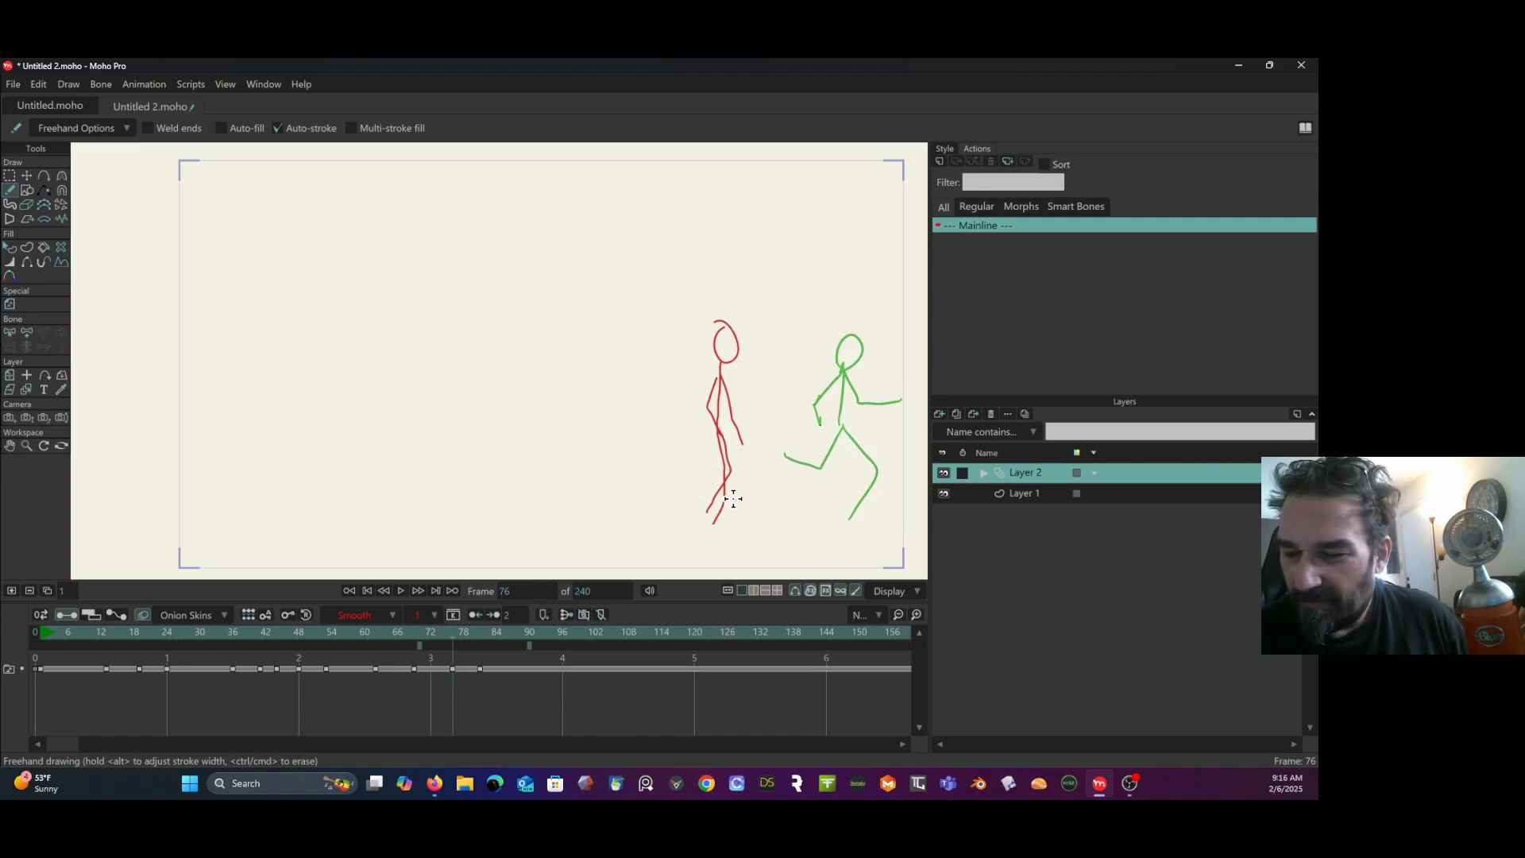
pyautogui.click(479, 670)
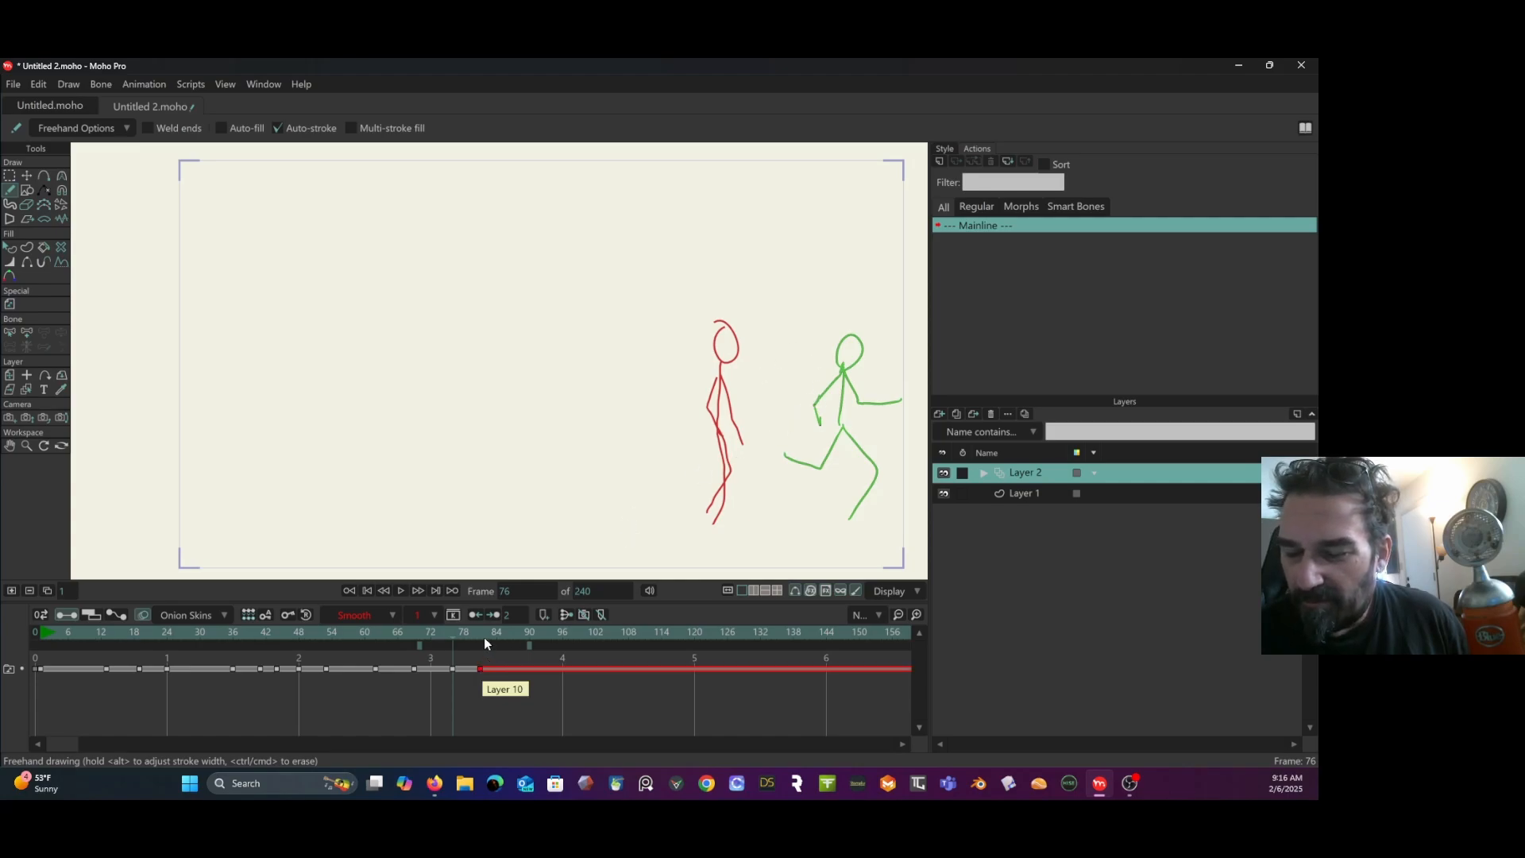
pyautogui.click(481, 636)
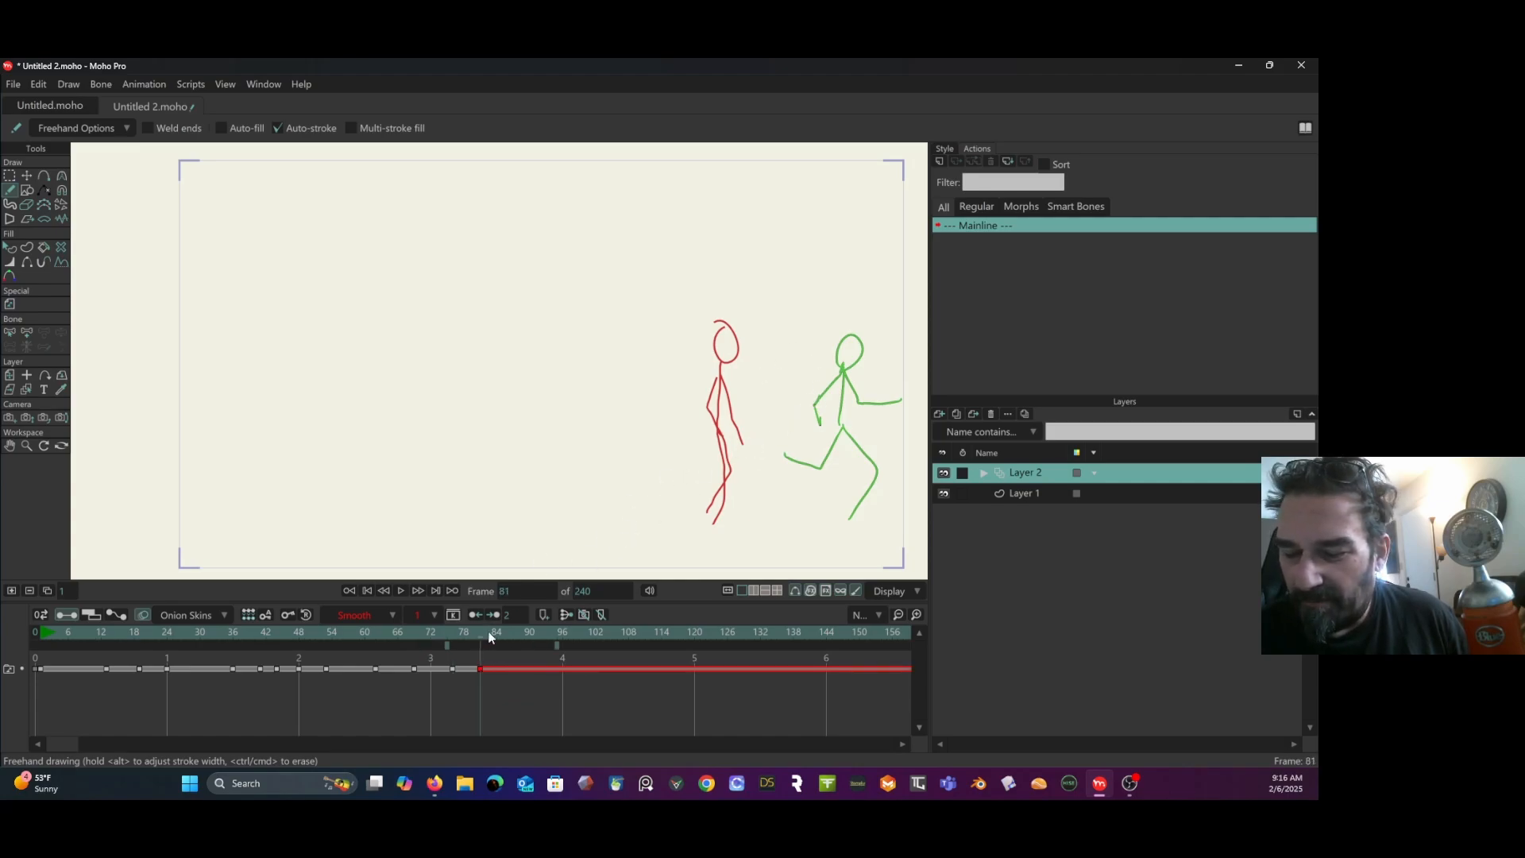
# Select the whole running figure at frame 76 and move it back between the standing and running onion-skin poses.
pyautogui.moveTo(443, 632)
pyautogui.mouseDown()
pyautogui.moveTo(392, 633)
pyautogui.moveTo(420, 633)
pyautogui.mouseUp()
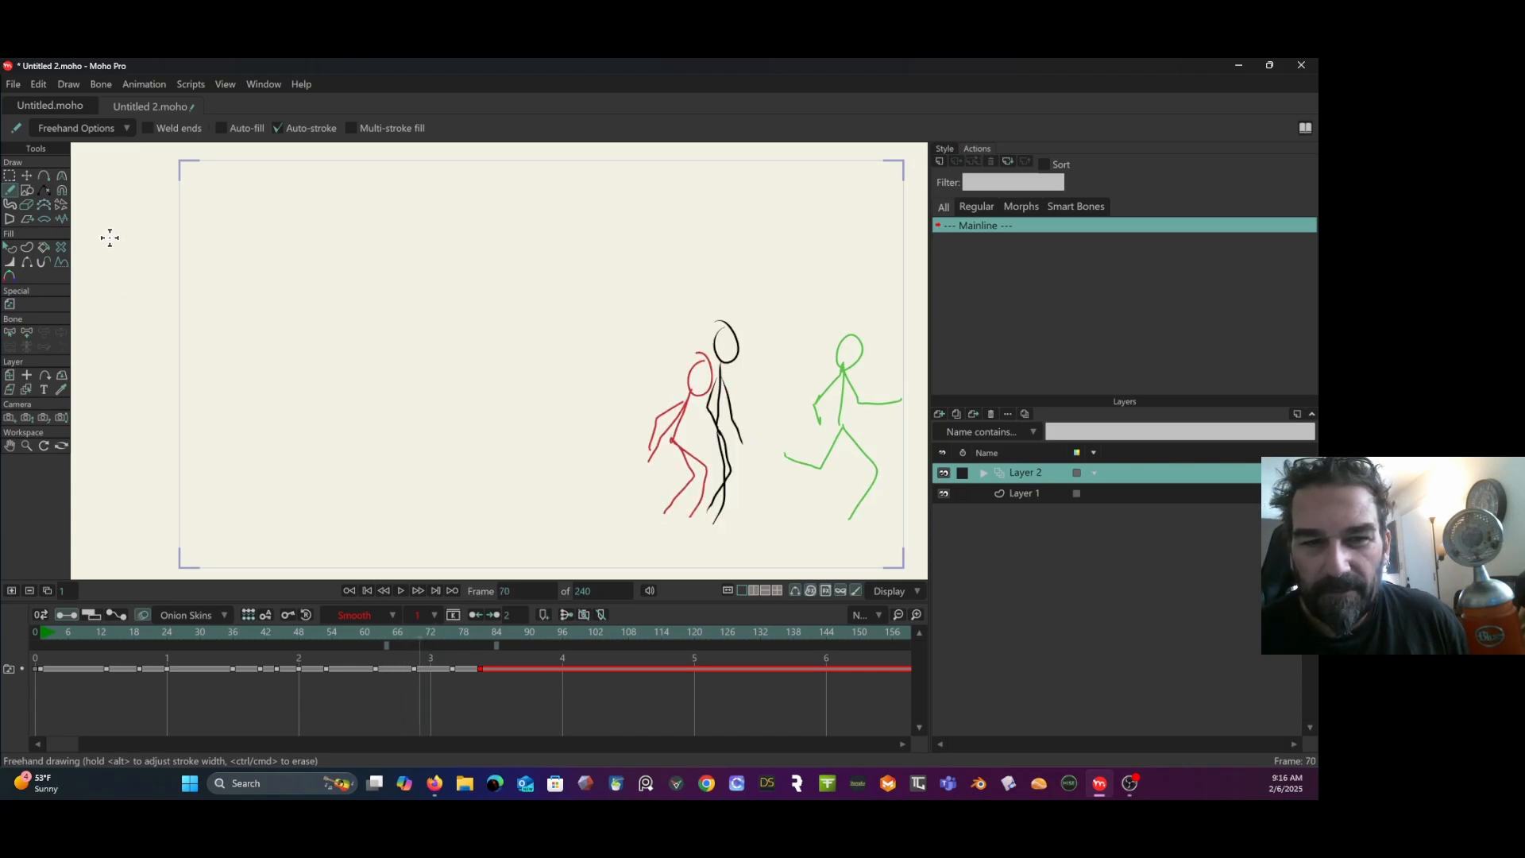
pyautogui.click(9, 176)
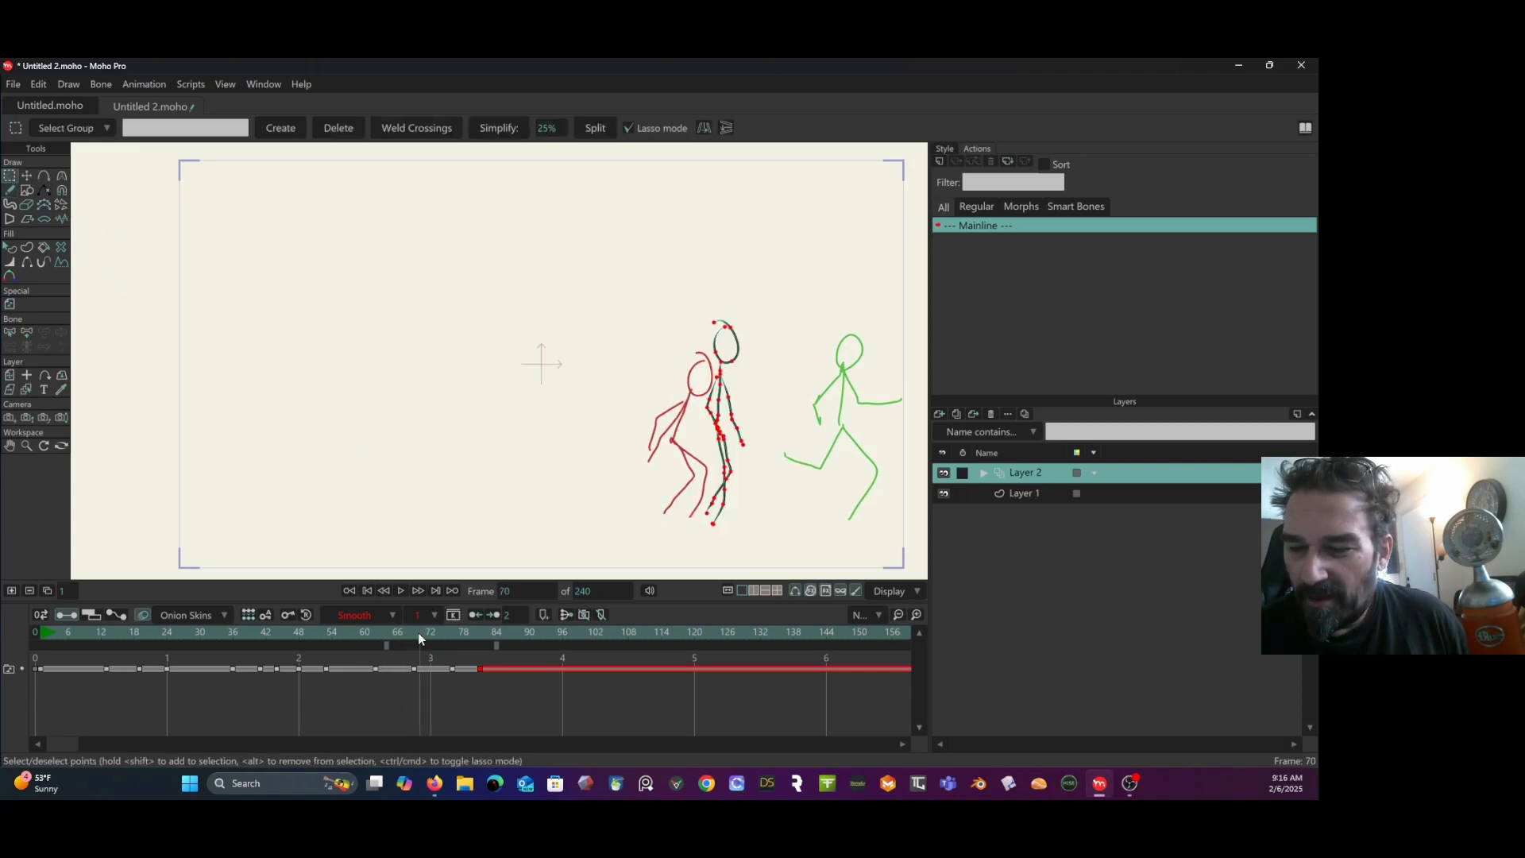
pyautogui.moveTo(418, 632); pyautogui.dragTo(450, 642)
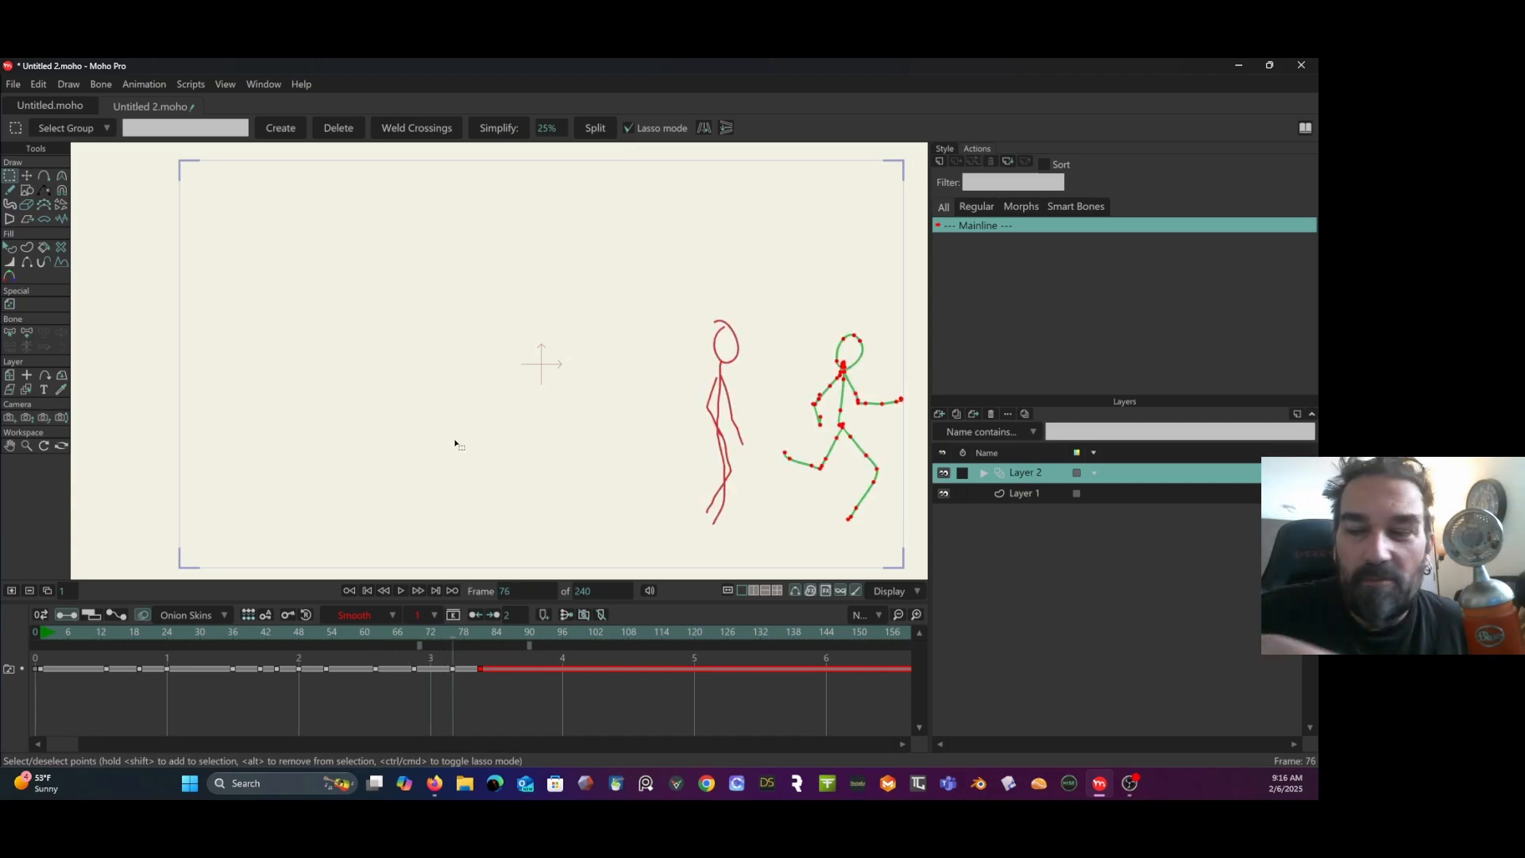
pyautogui.click(842, 308)
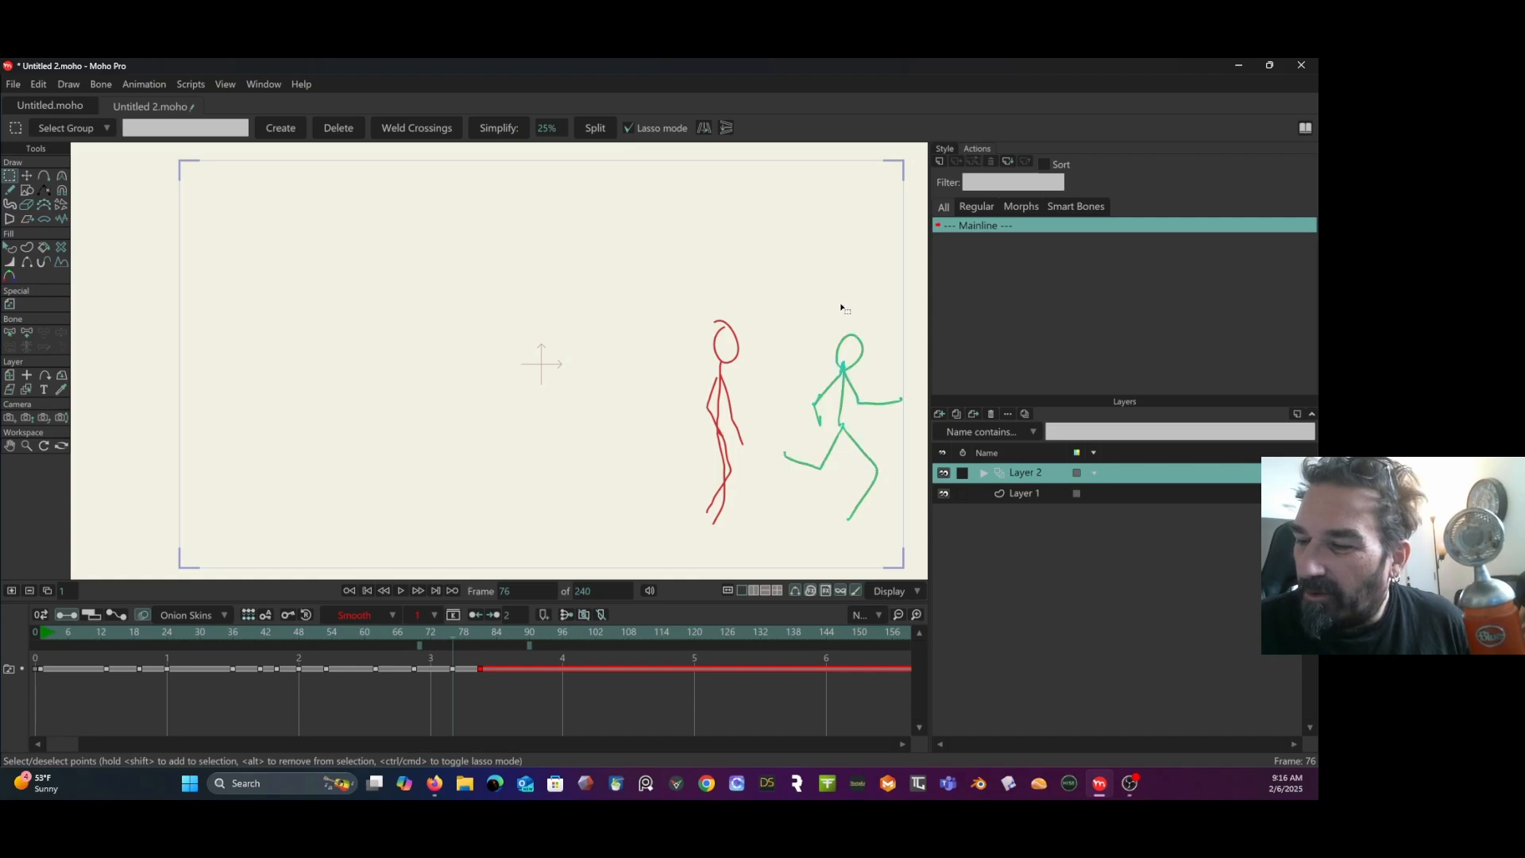
pyautogui.moveTo(842, 308)
pyautogui.mouseDown()
pyautogui.moveTo(748, 410)
pyautogui.moveTo(817, 541)
pyautogui.moveTo(926, 461)
pyautogui.moveTo(861, 311)
pyautogui.mouseUp()
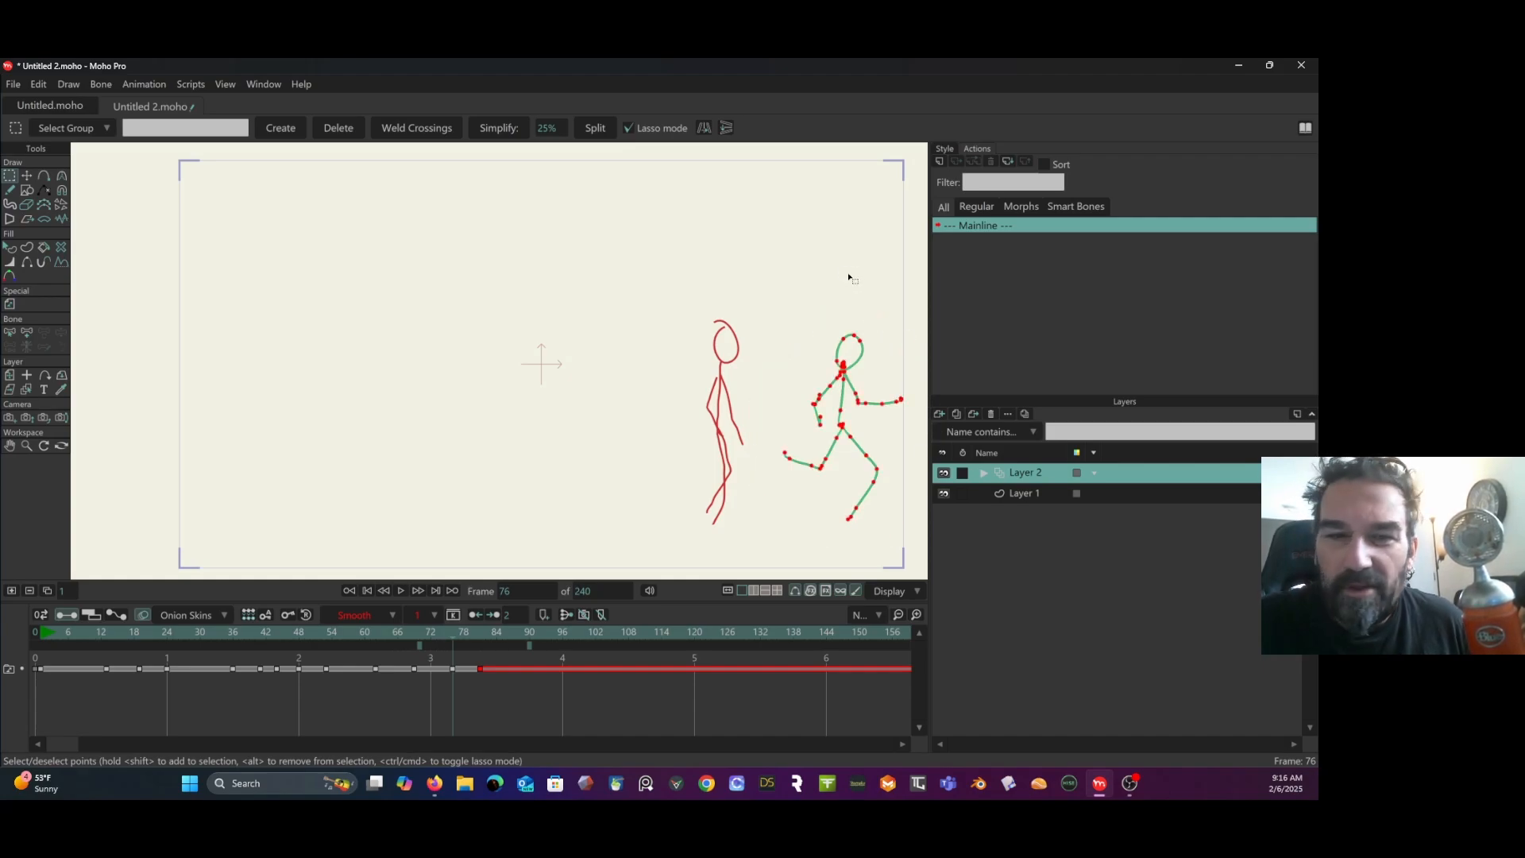
pyautogui.click(27, 175)
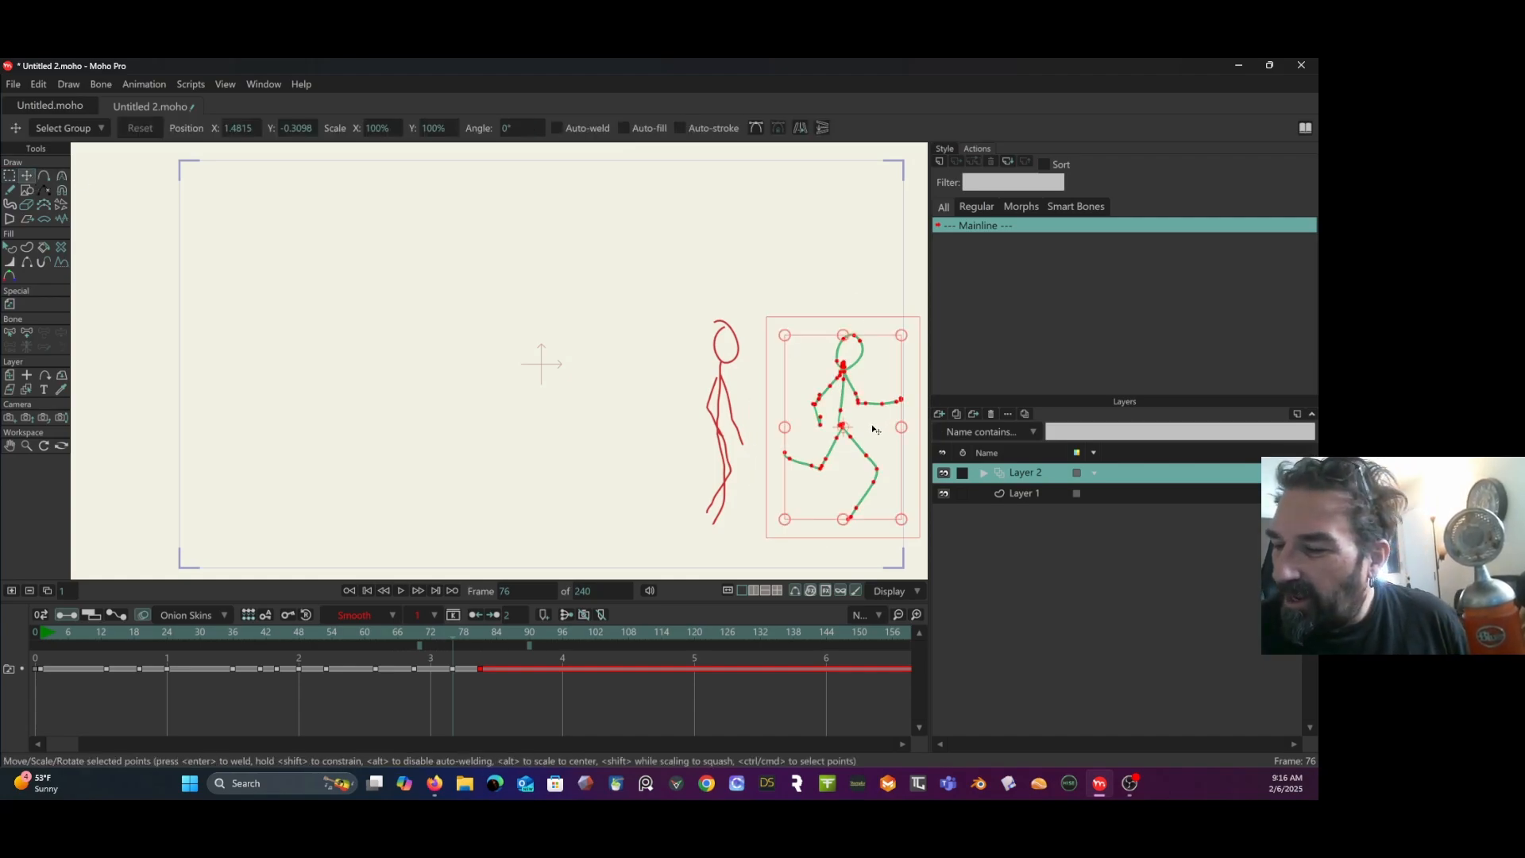
pyautogui.moveTo(877, 429); pyautogui.dragTo(813, 430)
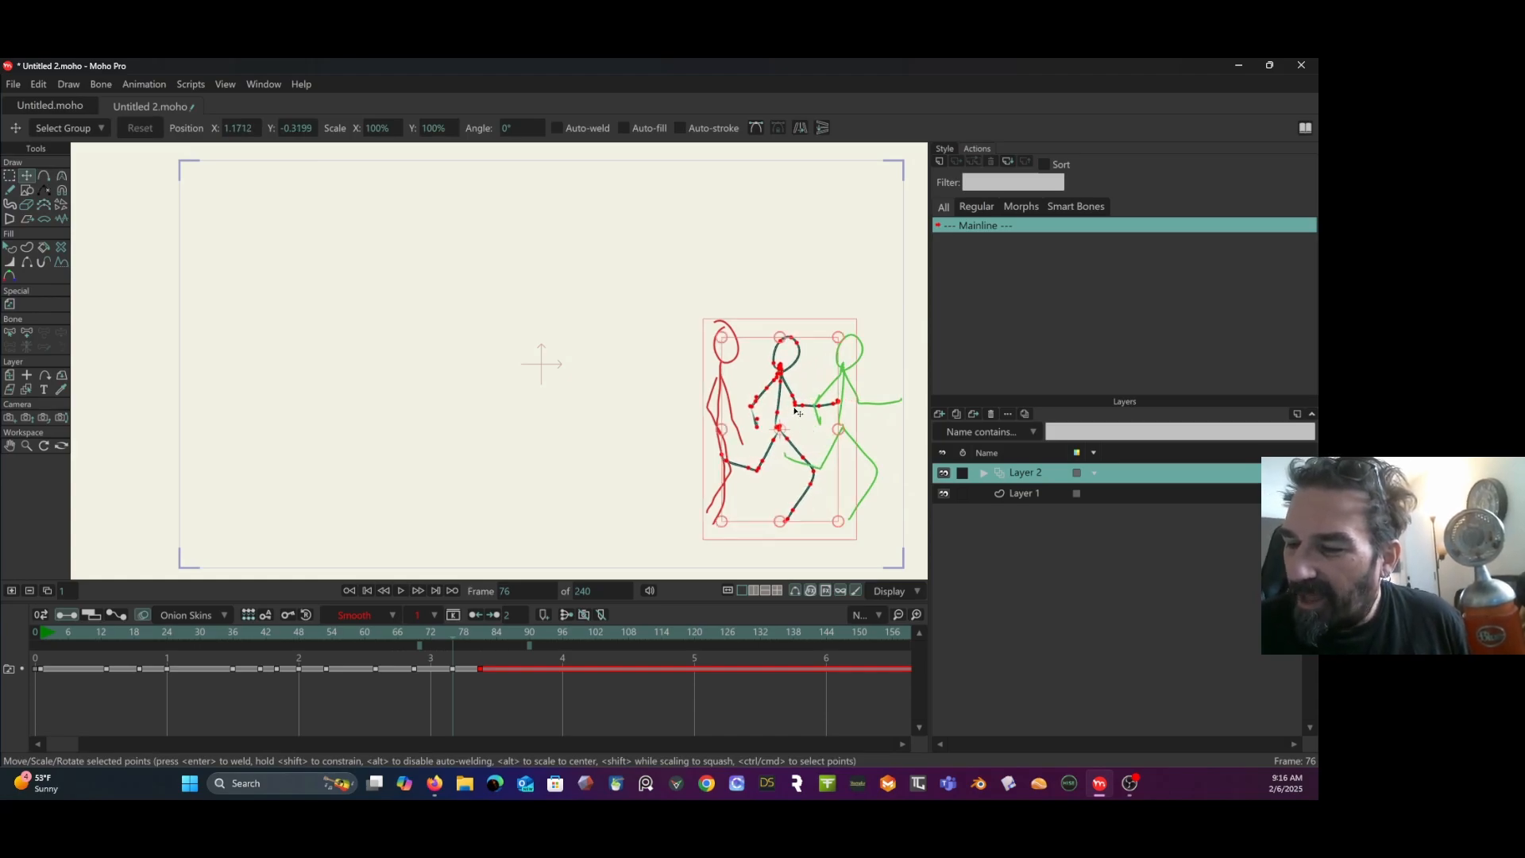
# Select only the middle figure's raised rear leg and rotate it so the thigh hangs almost straight down.
pyautogui.click(11, 176)
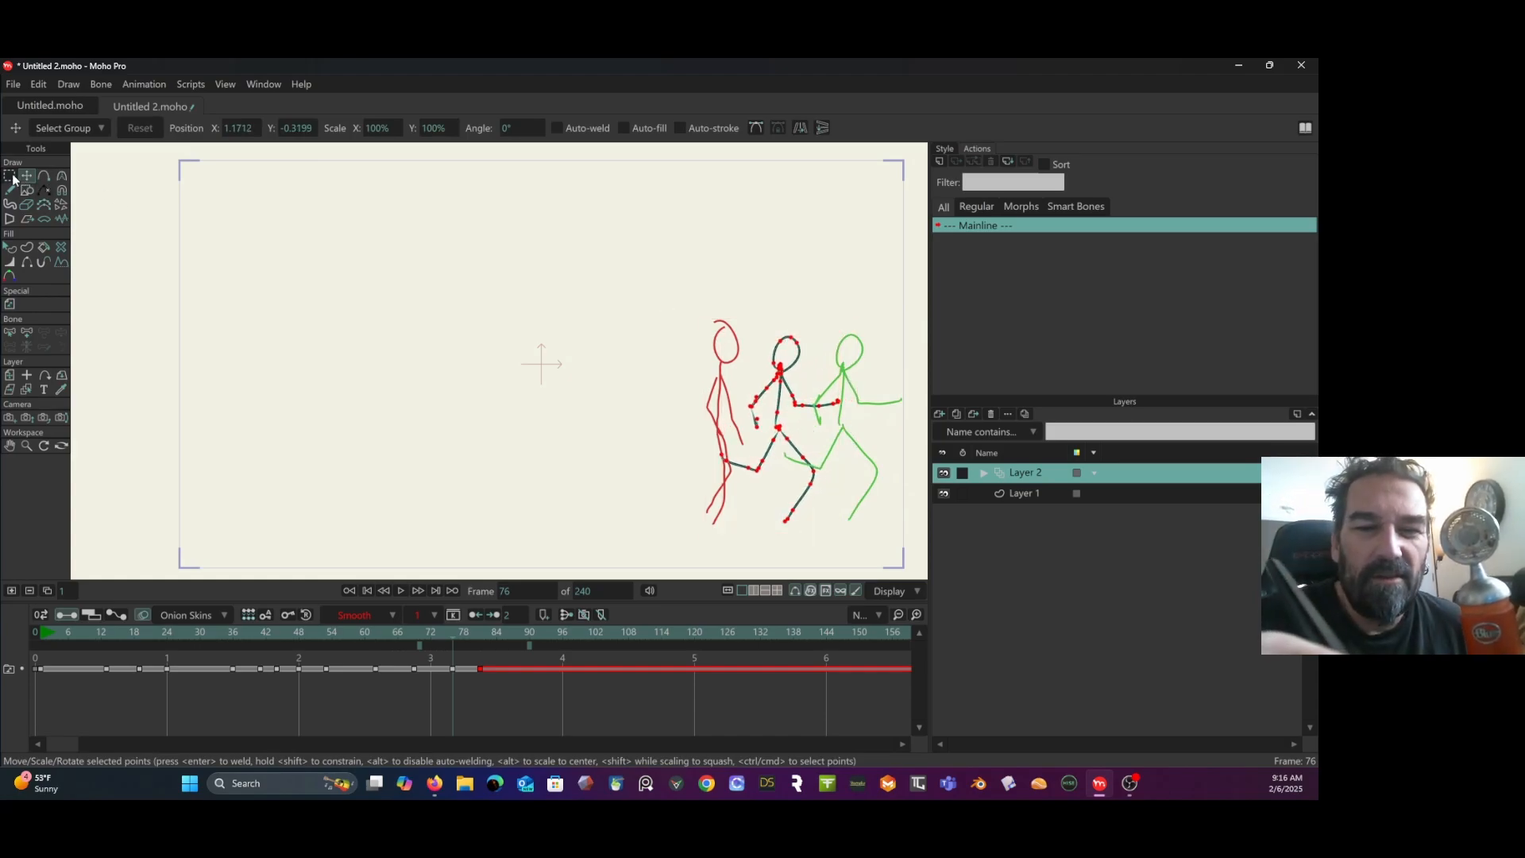
pyautogui.click(229, 269)
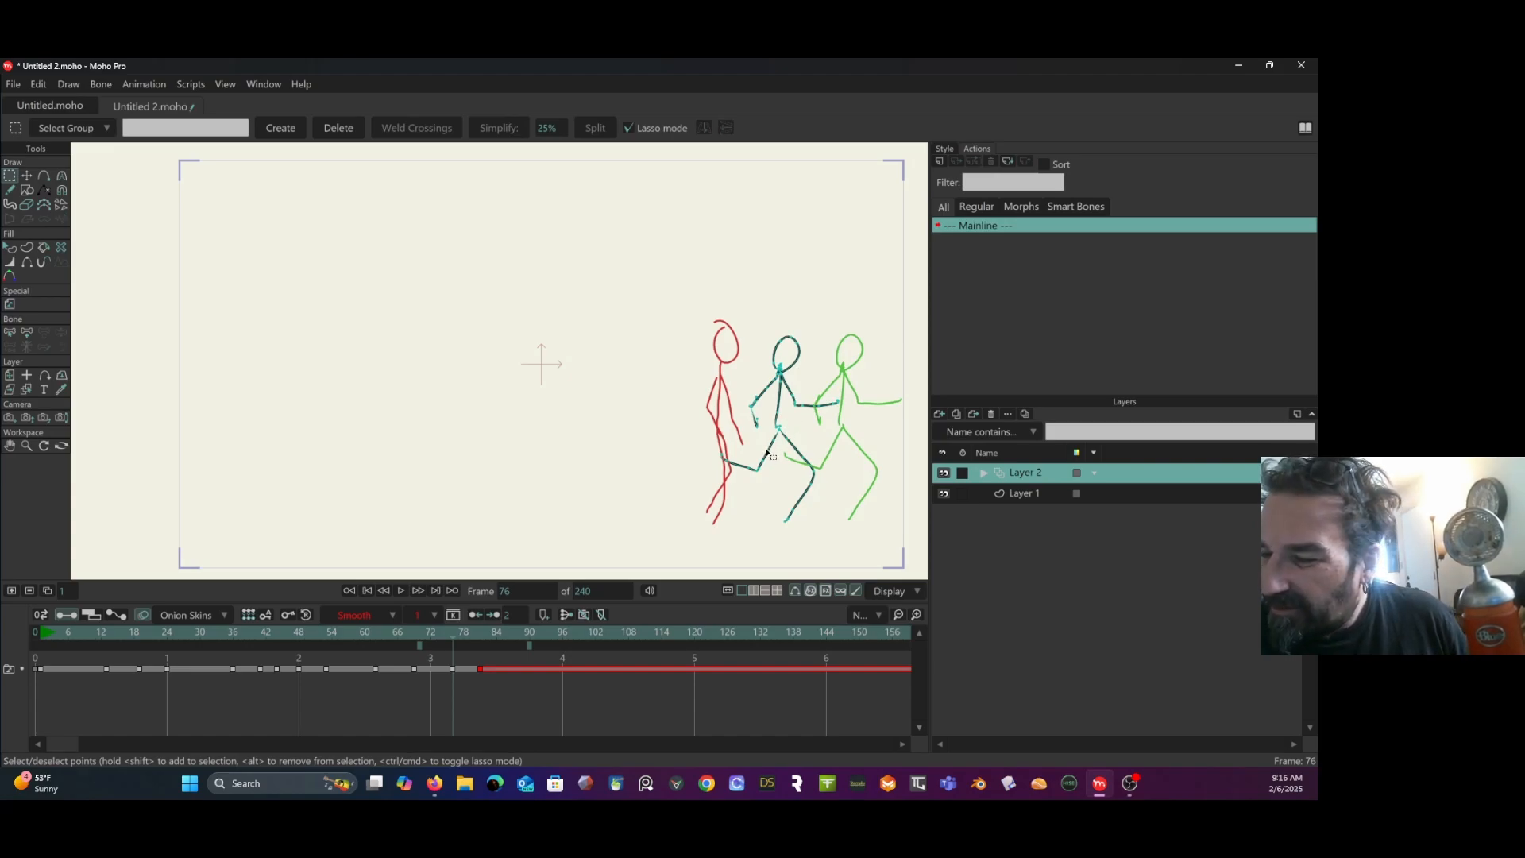
pyautogui.moveTo(769, 454); pyautogui.dragTo(770, 450)
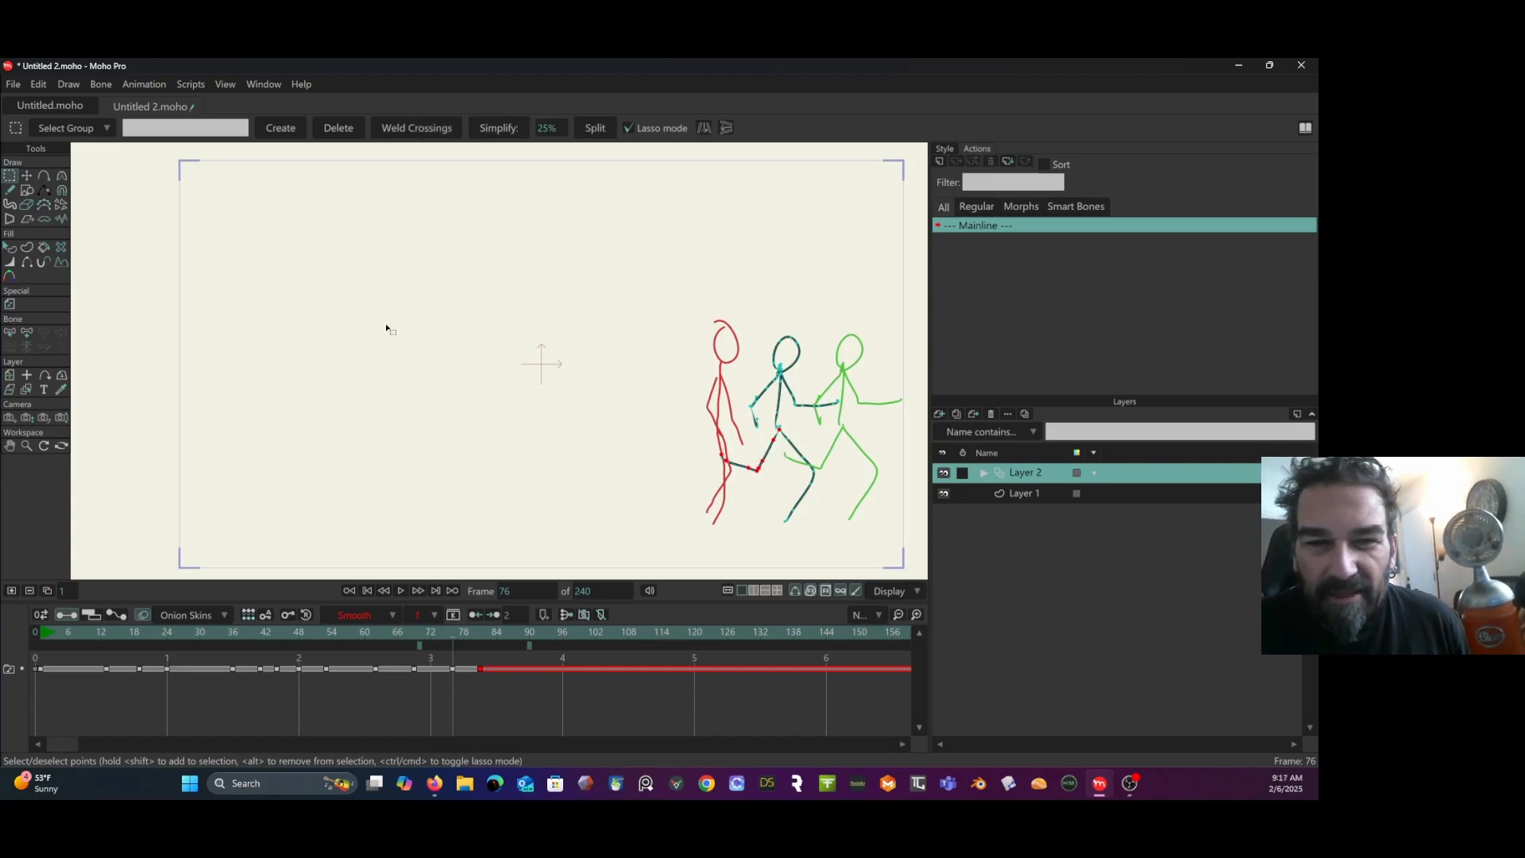
pyautogui.click(26, 176)
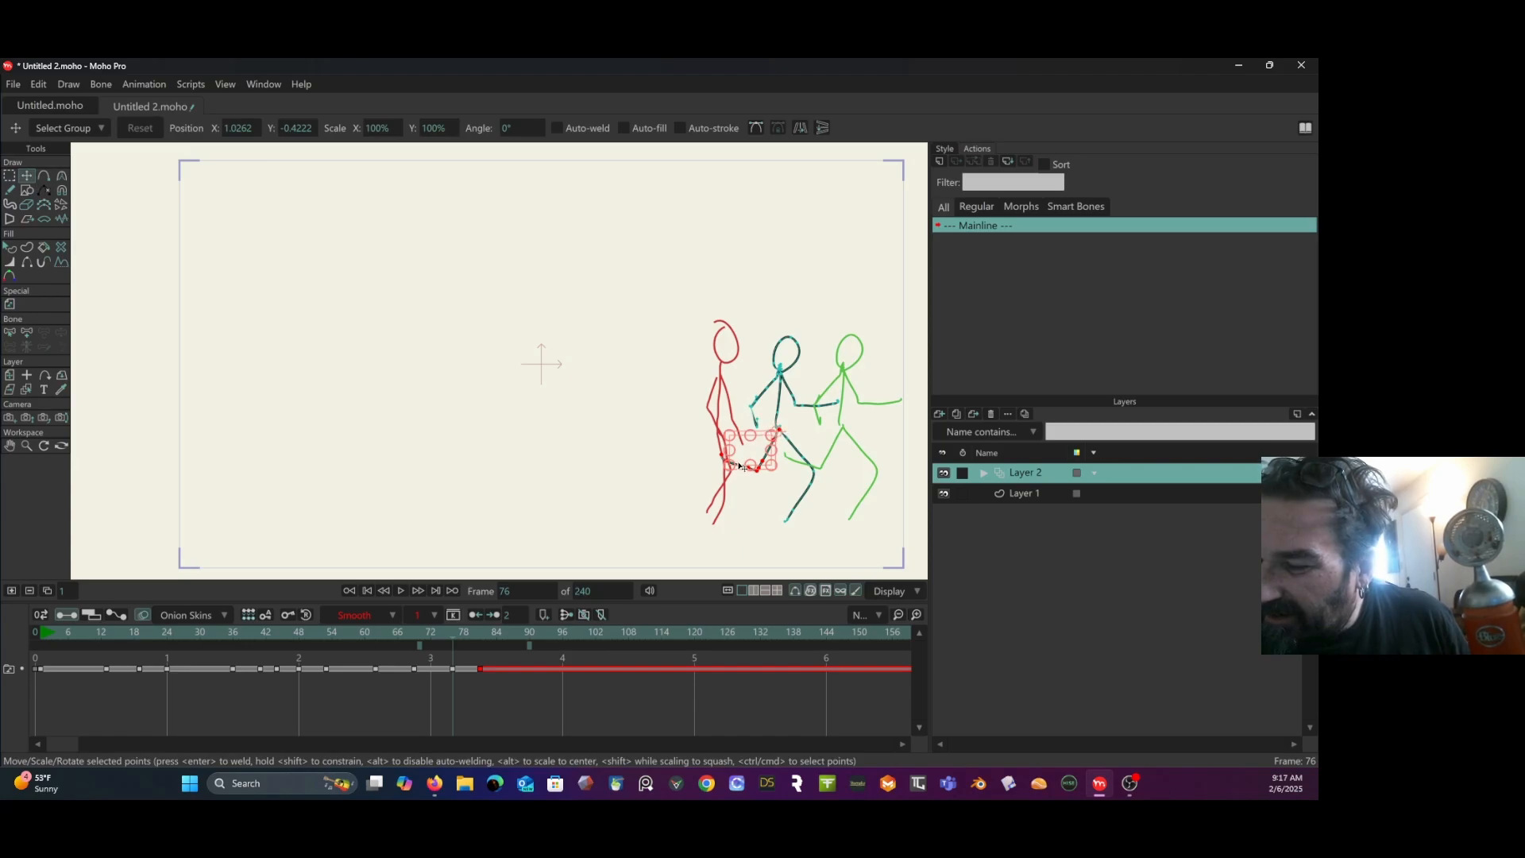
pyautogui.moveTo(746, 490)
pyautogui.mouseDown()
pyautogui.moveTo(764, 513)
pyautogui.moveTo(742, 513)
pyautogui.mouseUp()
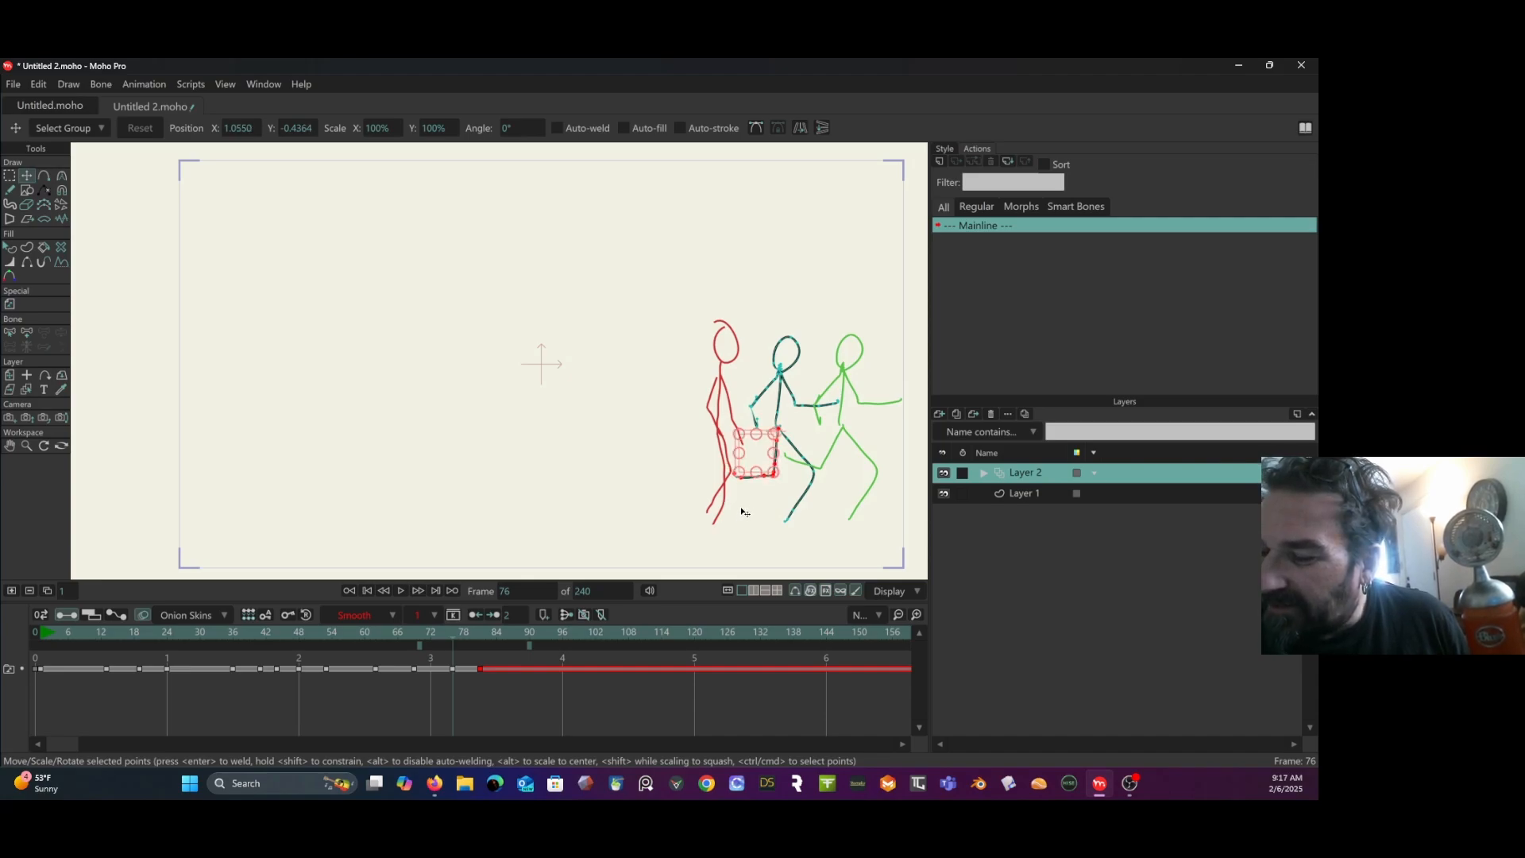
# Select the rear lower leg, place its pivot at the knee, and rotate it so the foot points diagonally down.
pyautogui.click(16, 178)
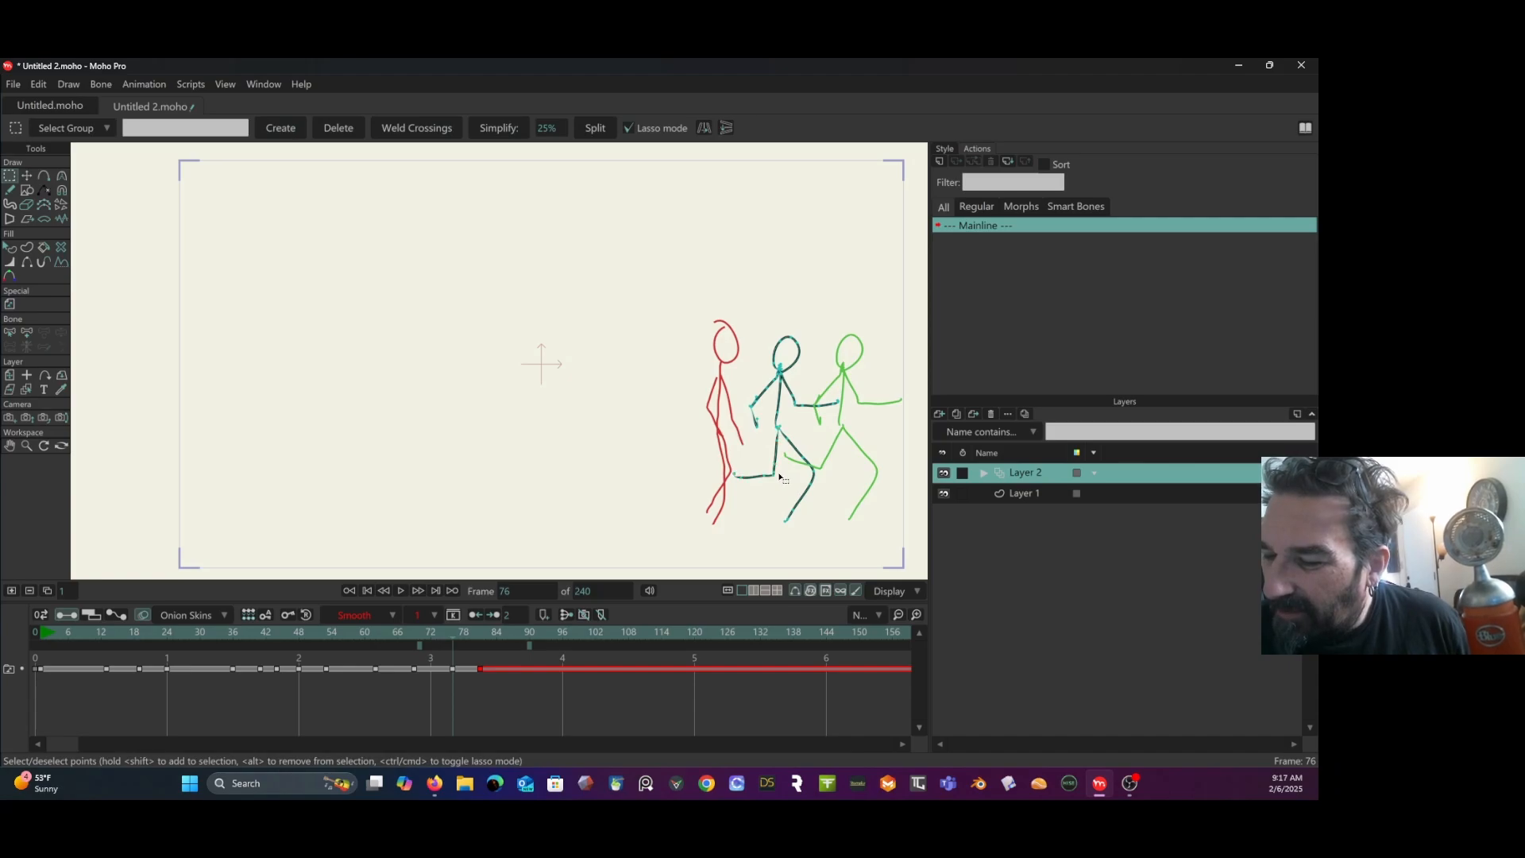
pyautogui.moveTo(769, 474)
pyautogui.mouseDown()
pyautogui.moveTo(718, 494)
pyautogui.moveTo(810, 497)
pyautogui.mouseUp()
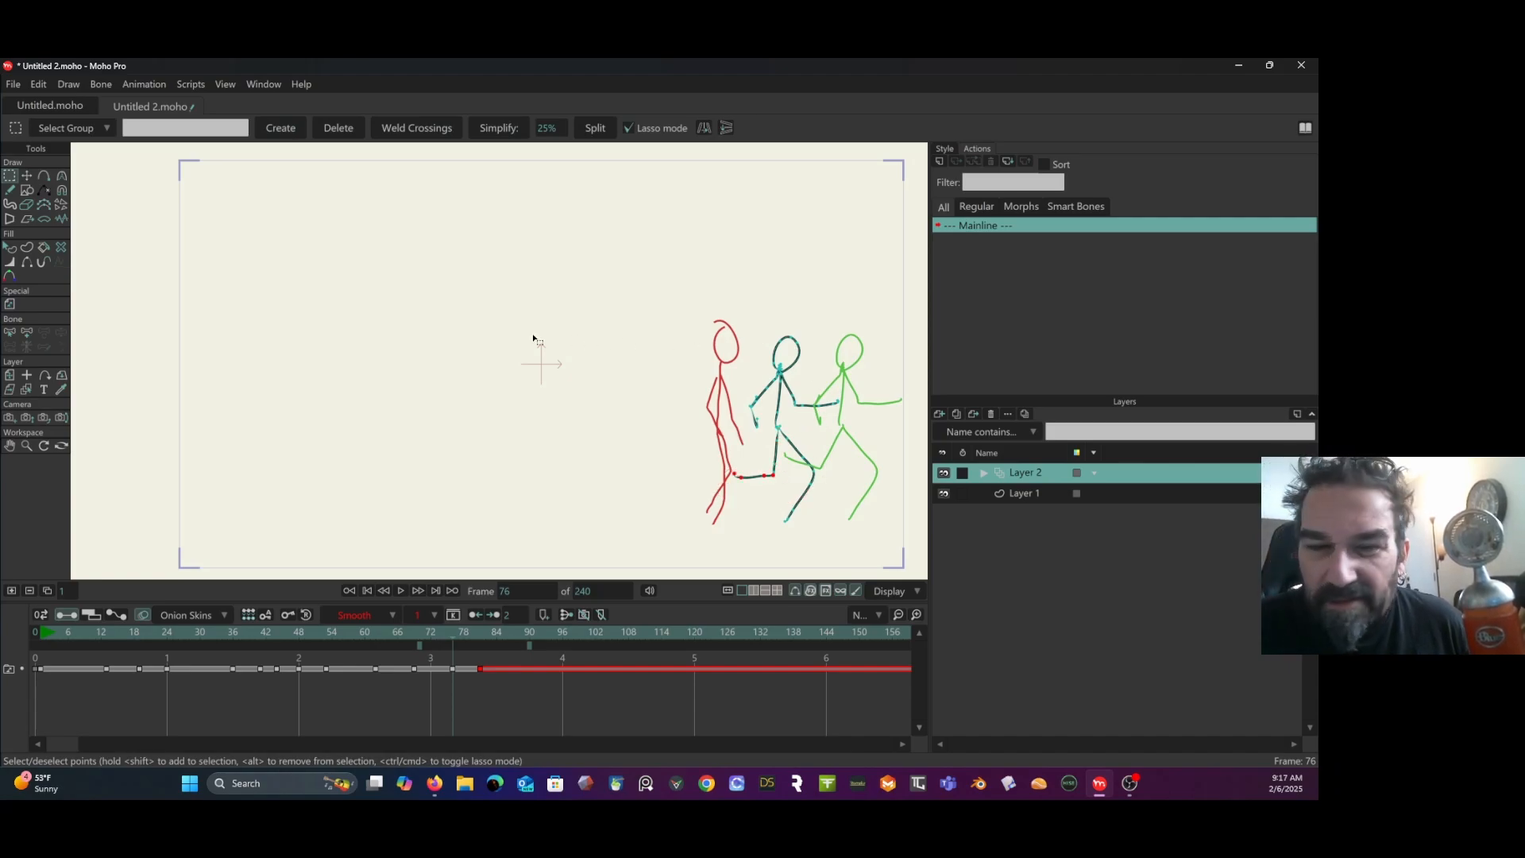
pyautogui.click(26, 176)
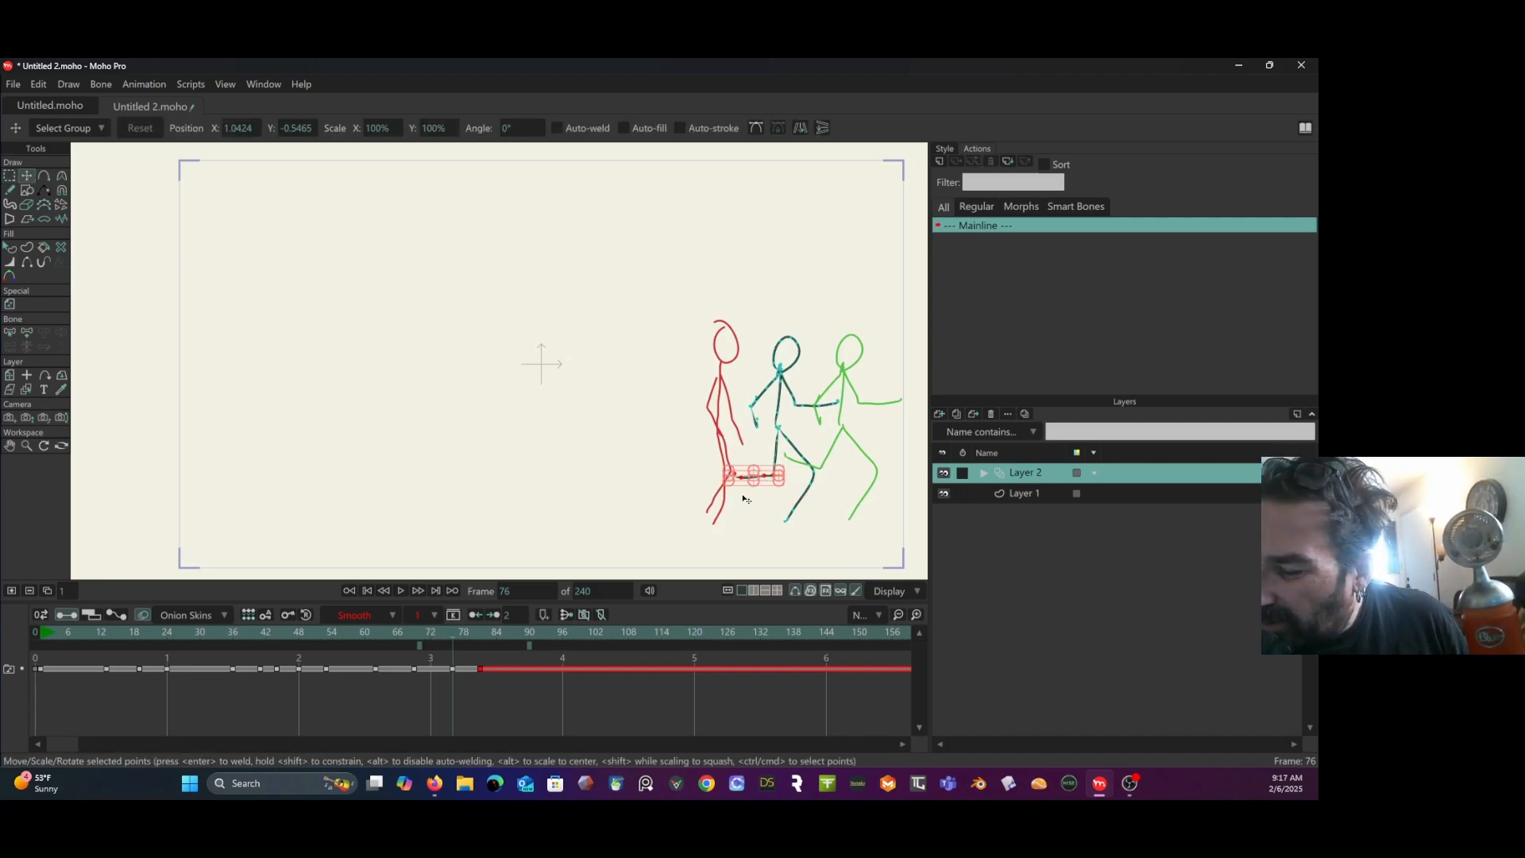
pyautogui.scroll(5, 757, 495)
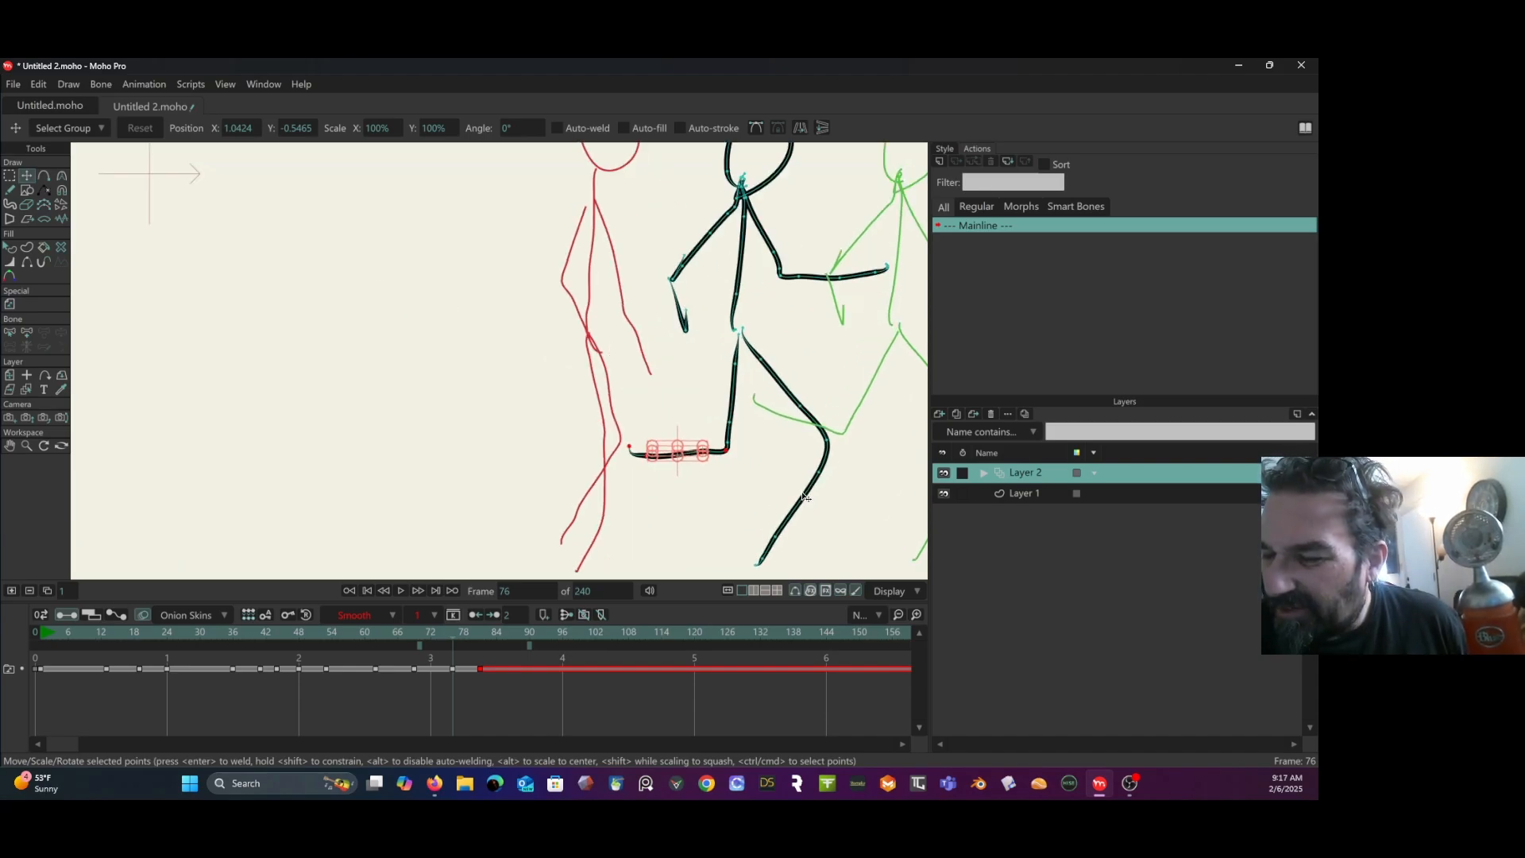
pyautogui.scroll(3, 741, 470)
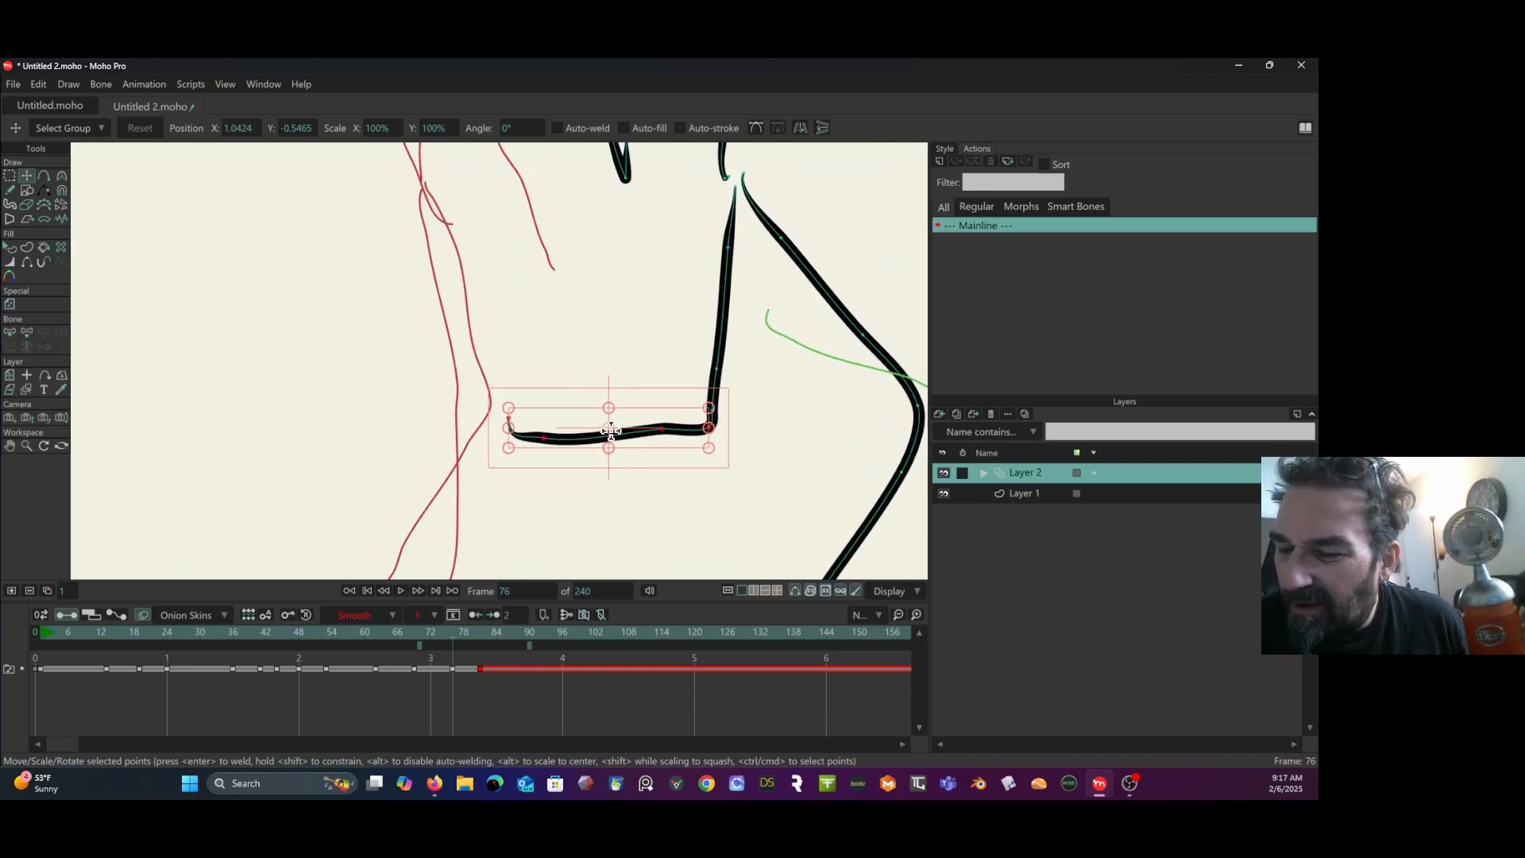
pyautogui.moveTo(609, 428); pyautogui.dragTo(706, 405)
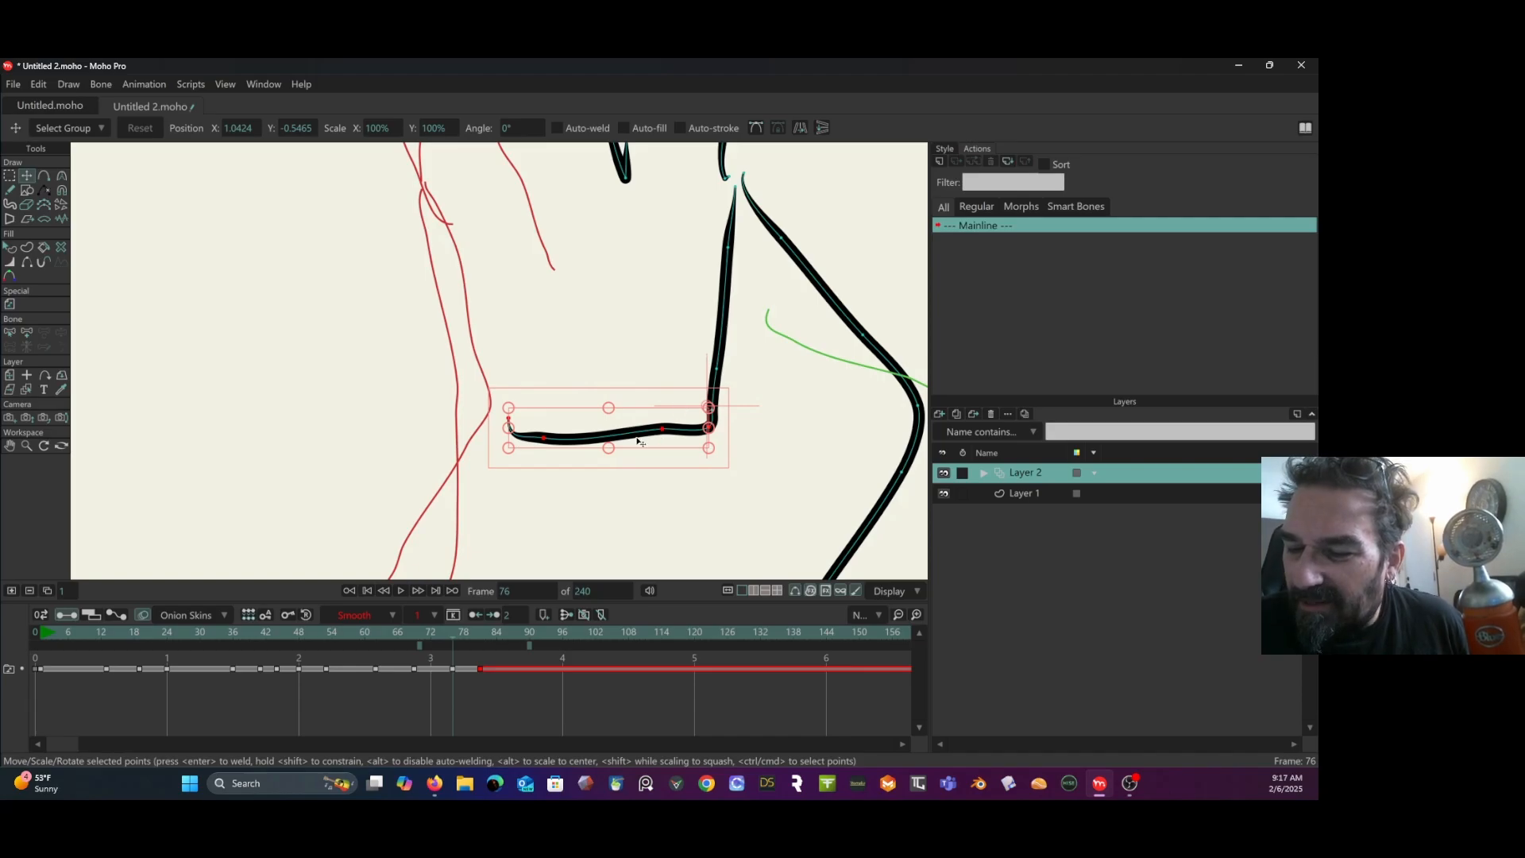
pyautogui.moveTo(637, 441); pyautogui.dragTo(671, 504)
# Rotate the middle figure's front leg backward about the hip, and undo the stray point edit at its knee.
pyautogui.scroll(-5, 675, 385)
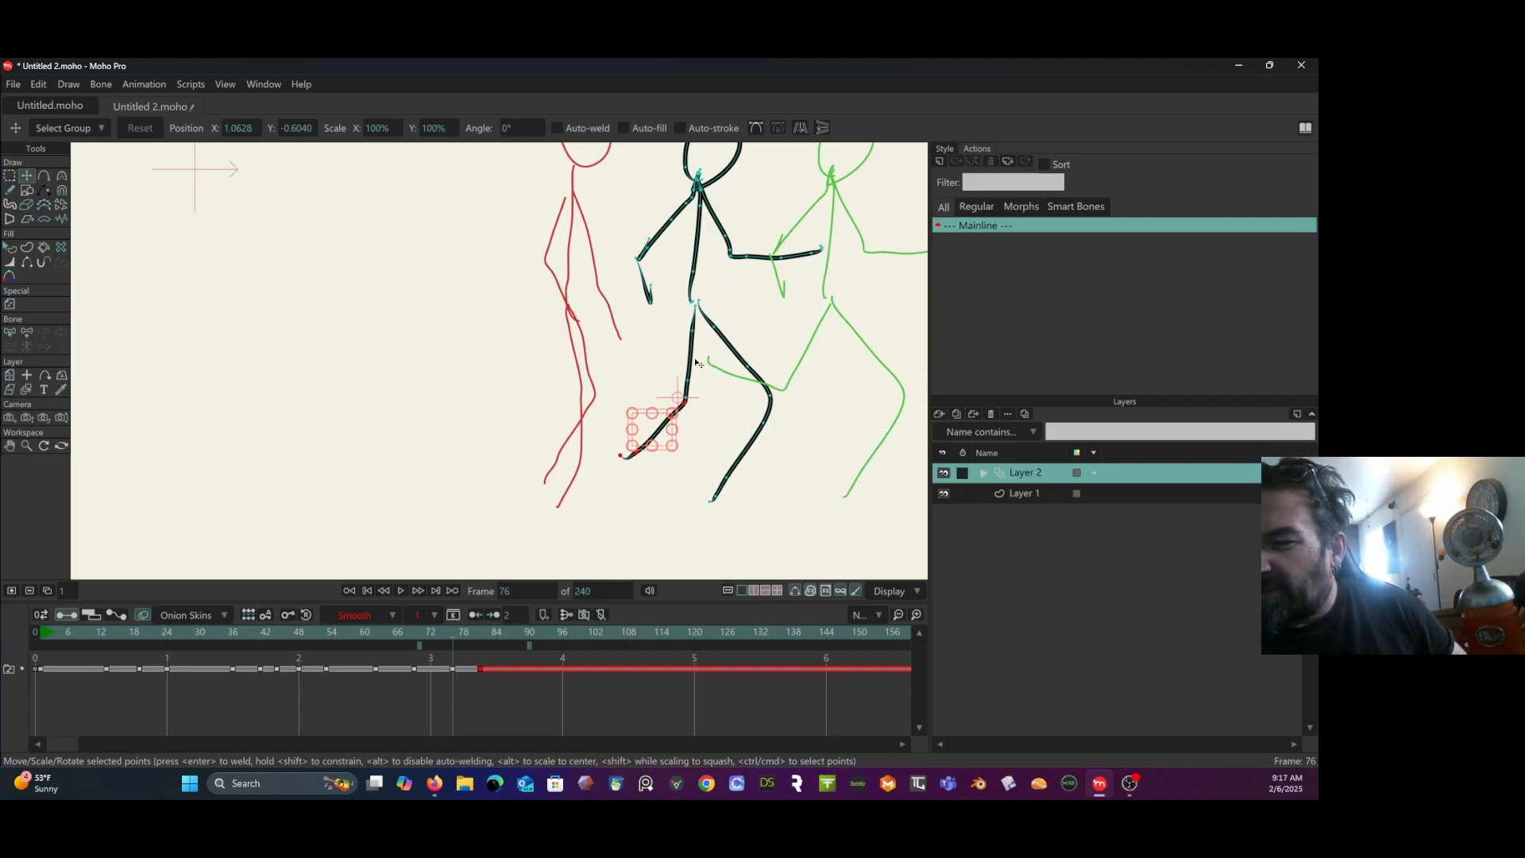
pyautogui.click(724, 343)
pyautogui.click(725, 343)
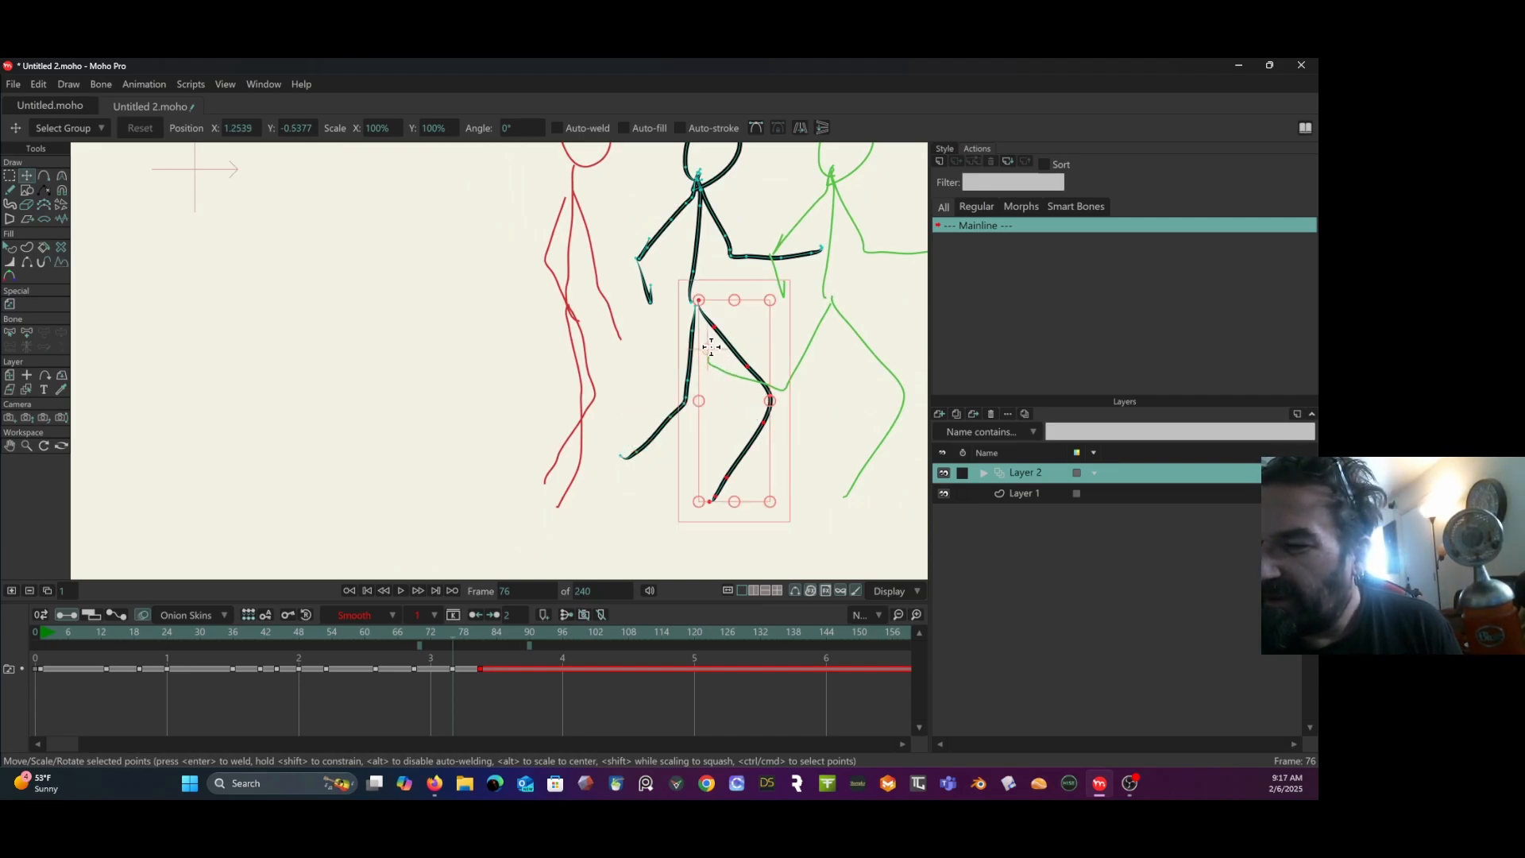
pyautogui.moveTo(785, 359); pyautogui.dragTo(709, 416)
pyautogui.click(769, 436)
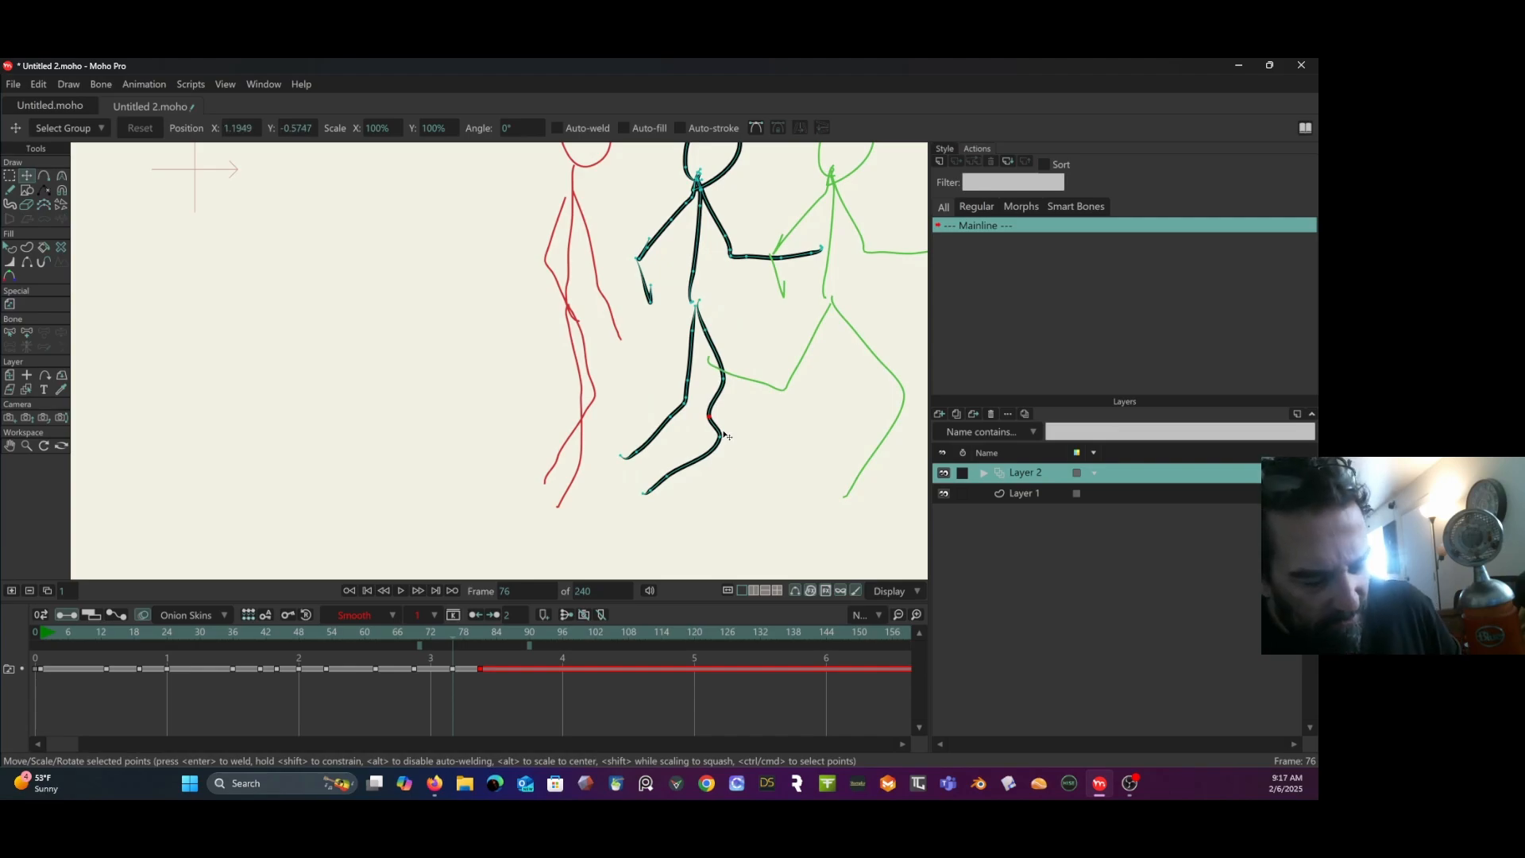
pyautogui.hotkey('ctrl', 'z')
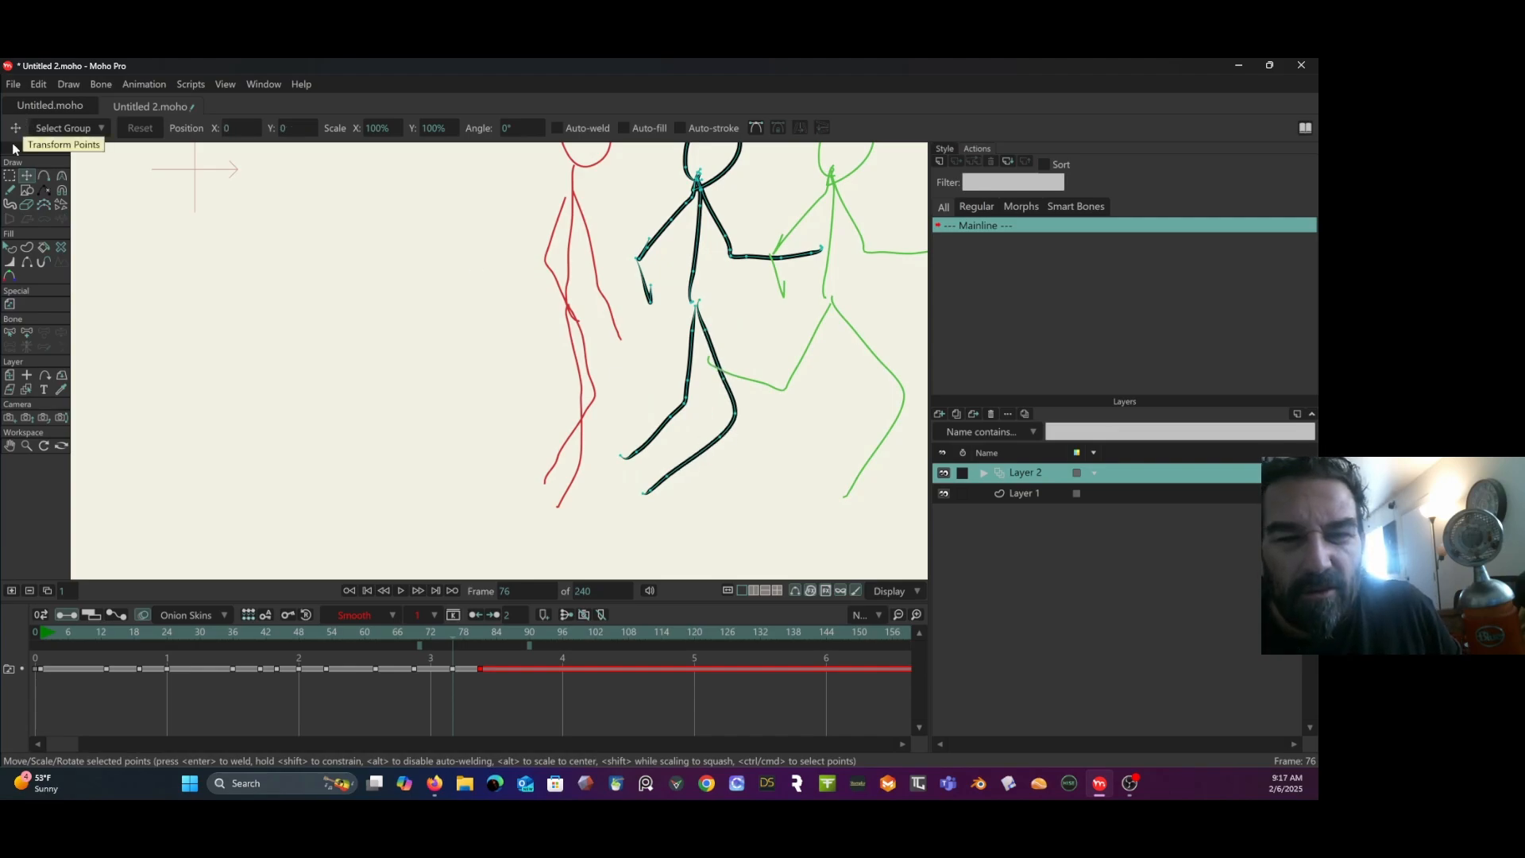
# Select the front lower leg, place its pivot at the knee, and rotate it down toward the ground.
pyautogui.click(9, 176)
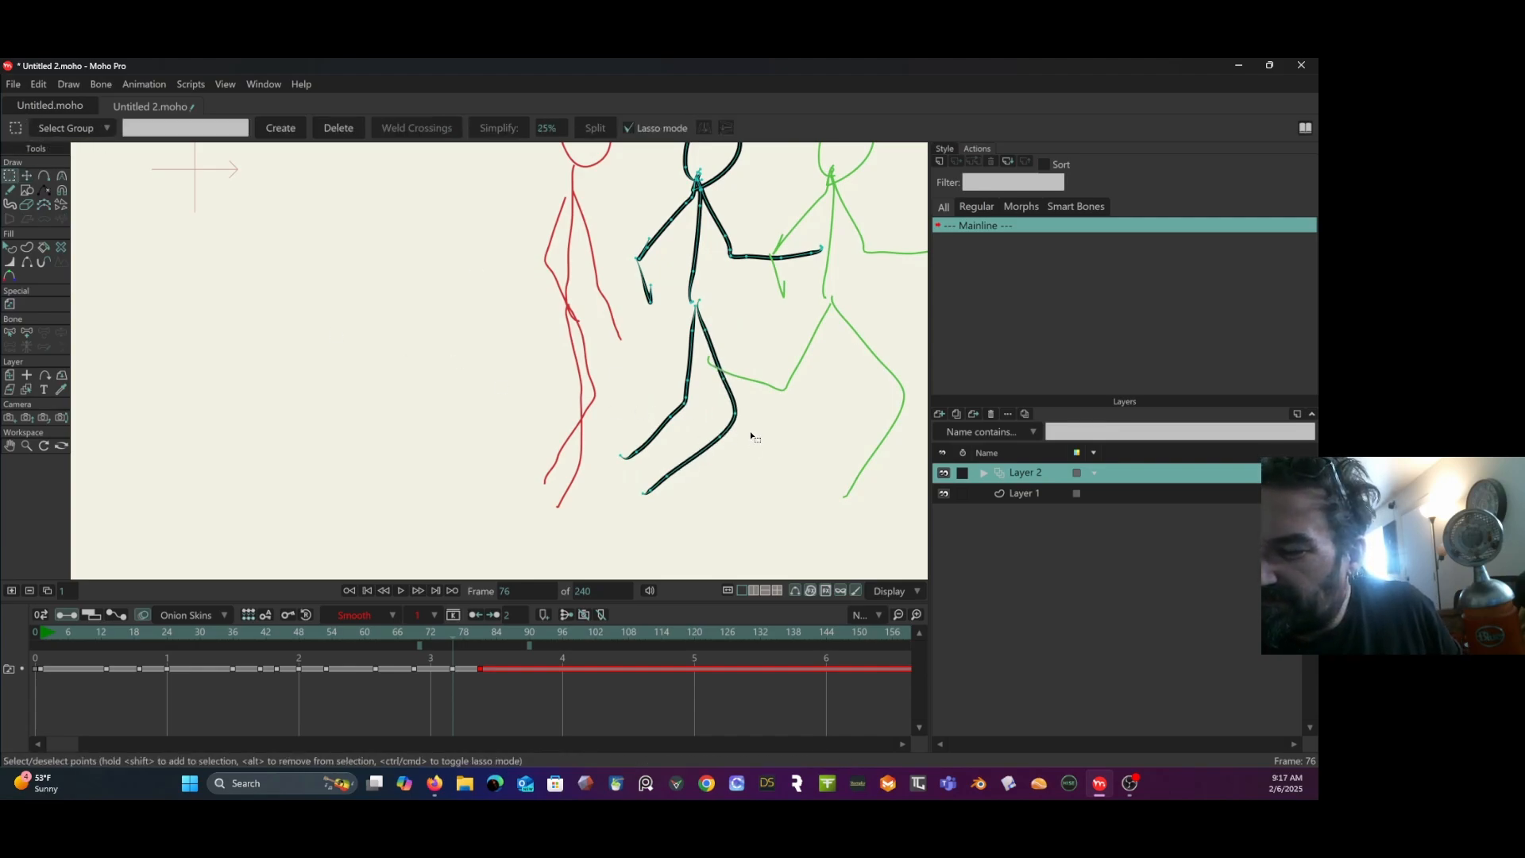
pyautogui.moveTo(751, 409)
pyautogui.mouseDown()
pyautogui.moveTo(674, 427)
pyautogui.moveTo(628, 481)
pyautogui.moveTo(649, 537)
pyautogui.moveTo(767, 383)
pyautogui.mouseUp()
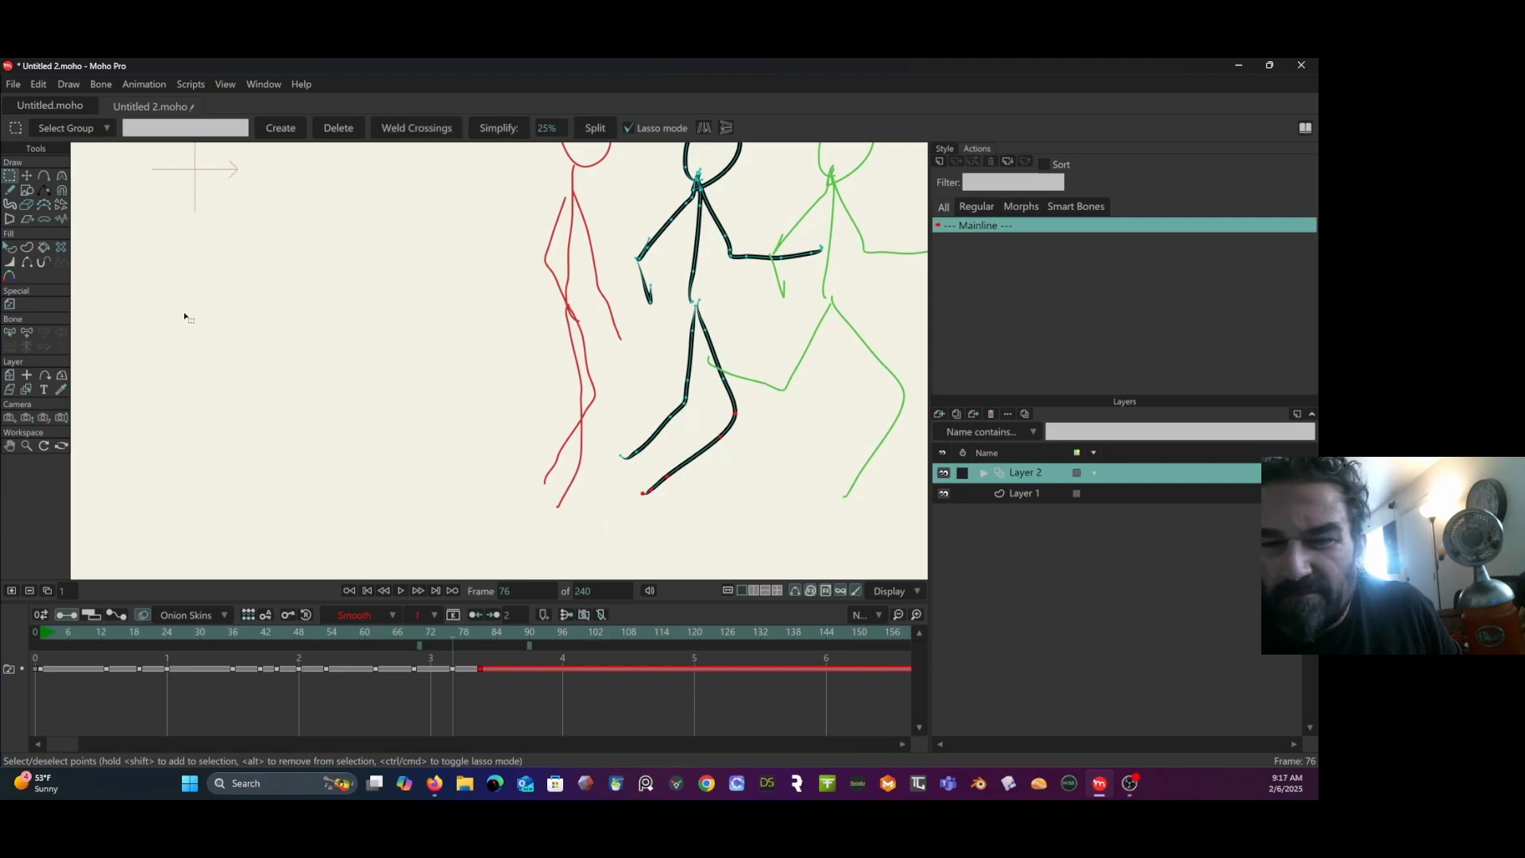
pyautogui.click(28, 178)
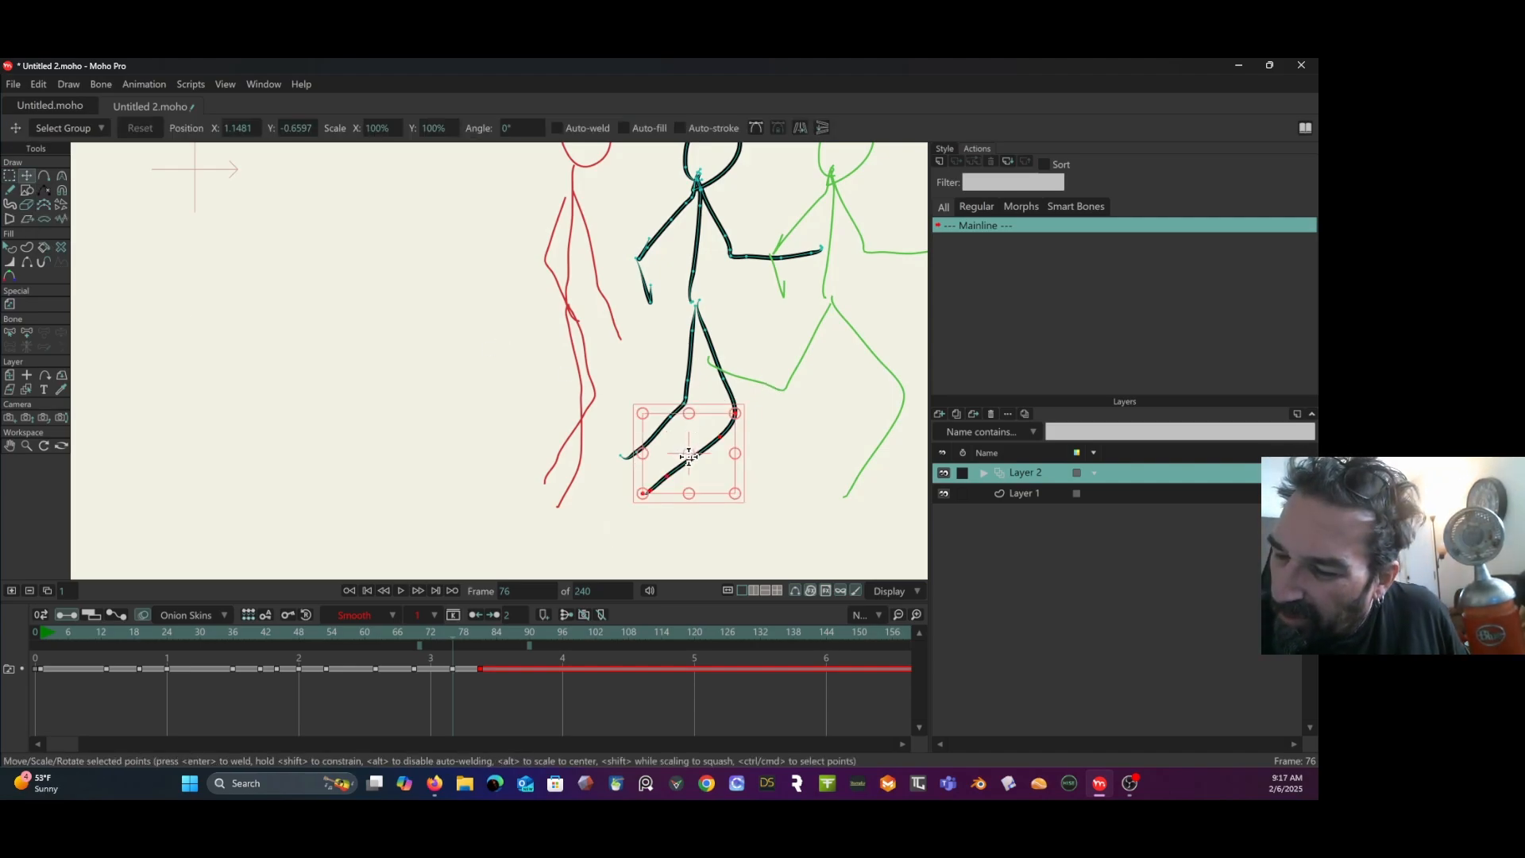
pyautogui.moveTo(689, 457)
pyautogui.mouseDown()
pyautogui.moveTo(718, 439)
pyautogui.moveTo(708, 456)
pyautogui.mouseUp()
pyautogui.hotkey('ctrl', 'z')
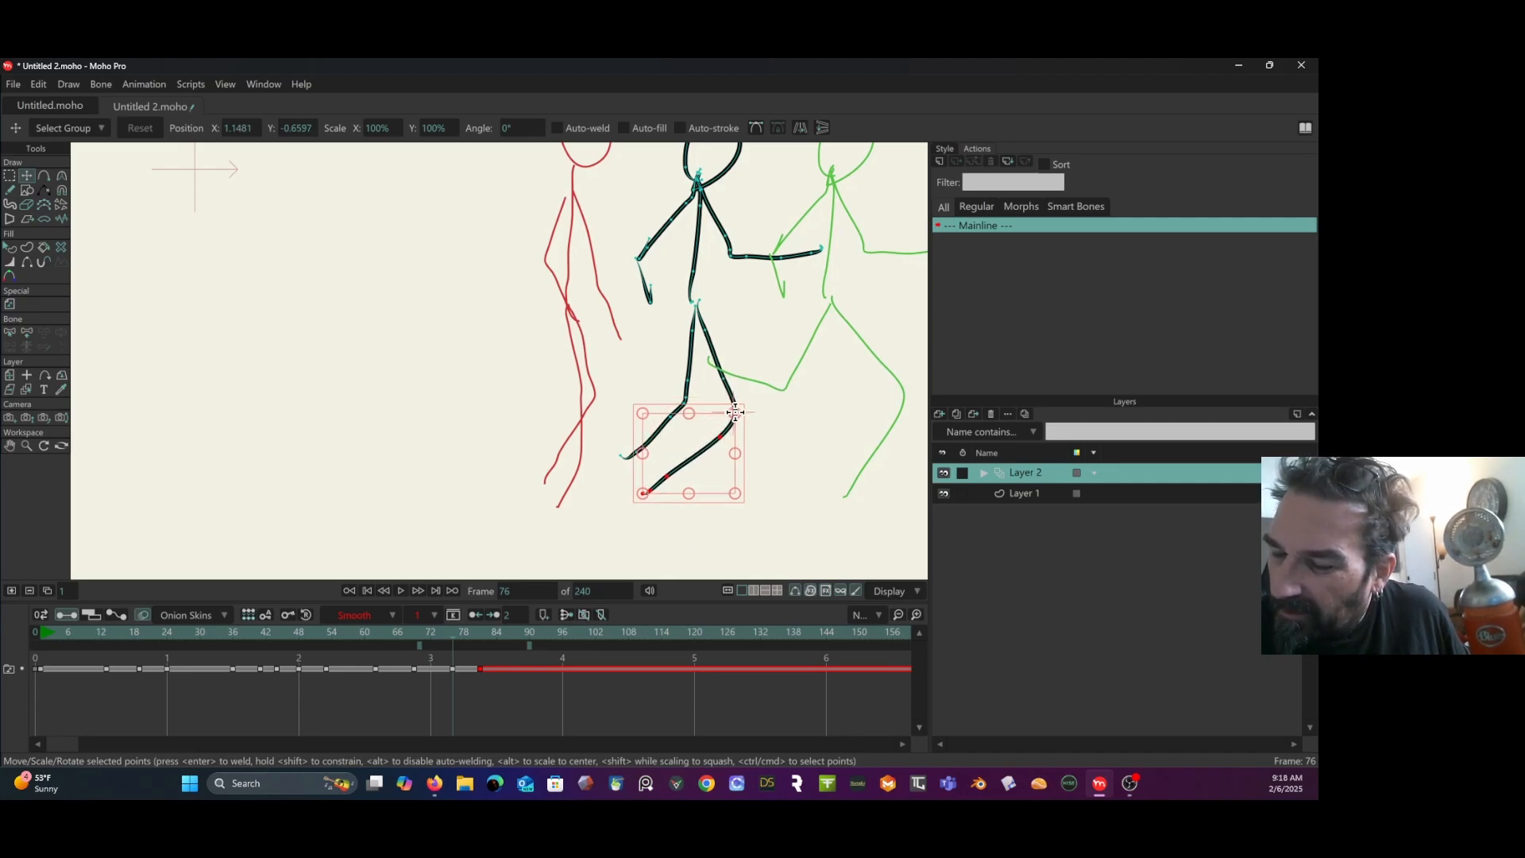
pyautogui.moveTo(740, 471); pyautogui.dragTo(755, 463)
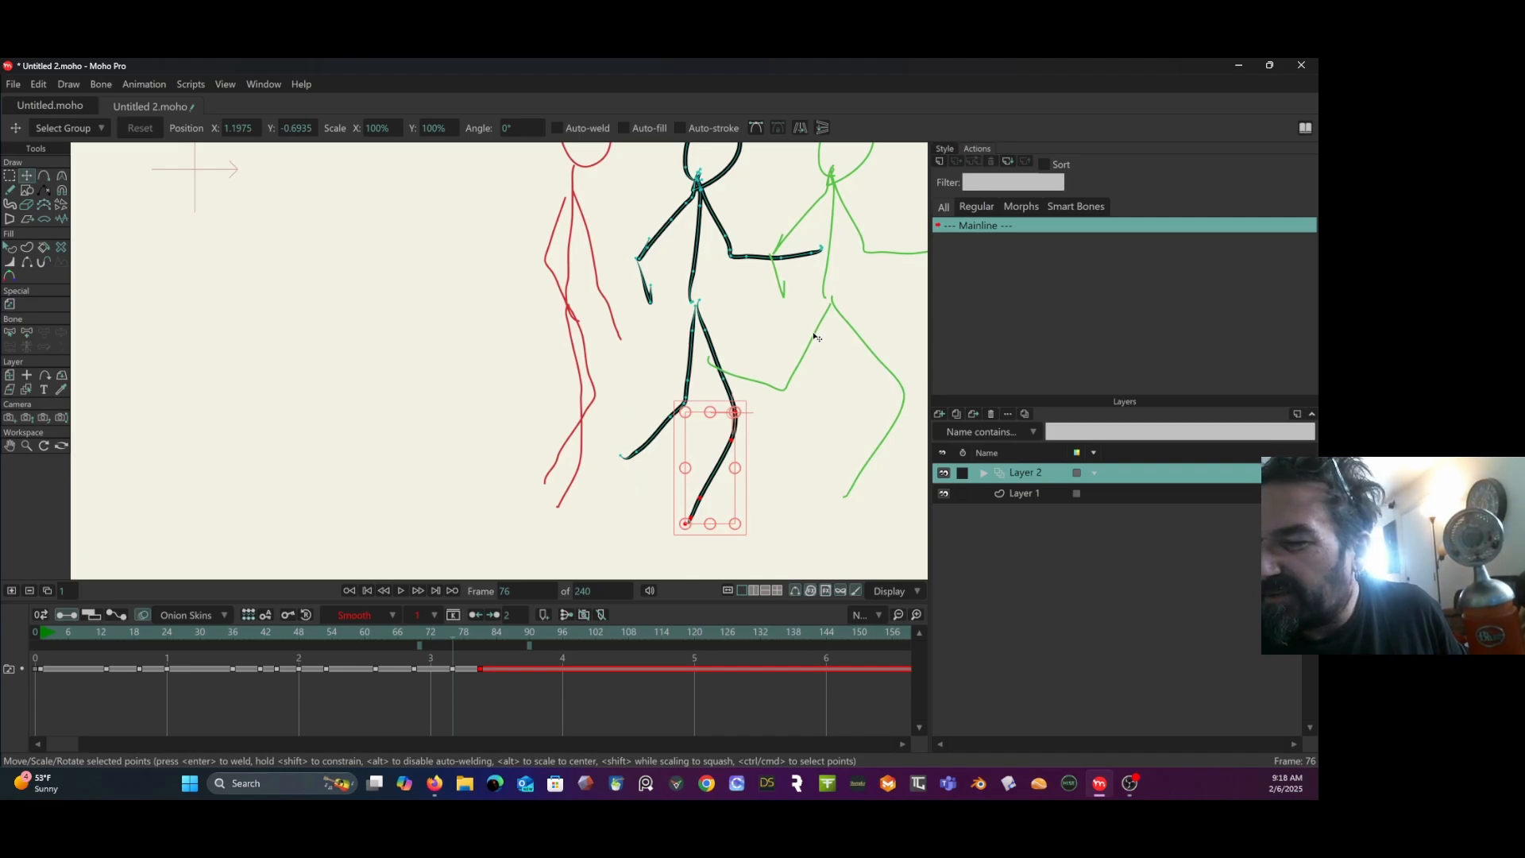
# Select the middle figure's rear upper arm and rotate it about the shoulder, closer to the torso.
pyautogui.moveTo(808, 346)
pyautogui.mouseDown()
pyautogui.moveTo(779, 391)
pyautogui.moveTo(656, 423)
pyautogui.mouseUp()
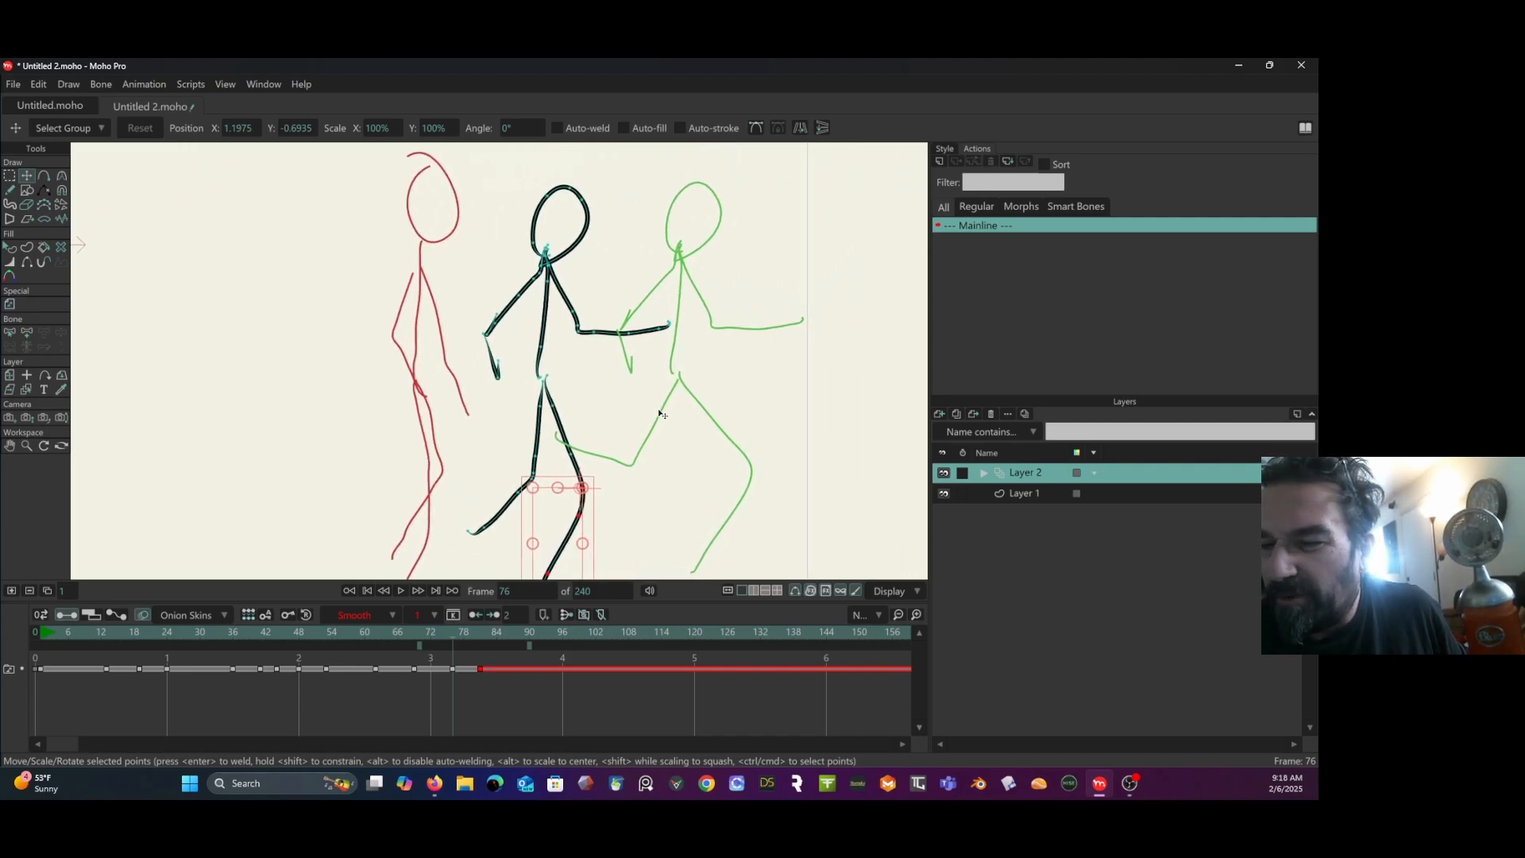
pyautogui.click(513, 307)
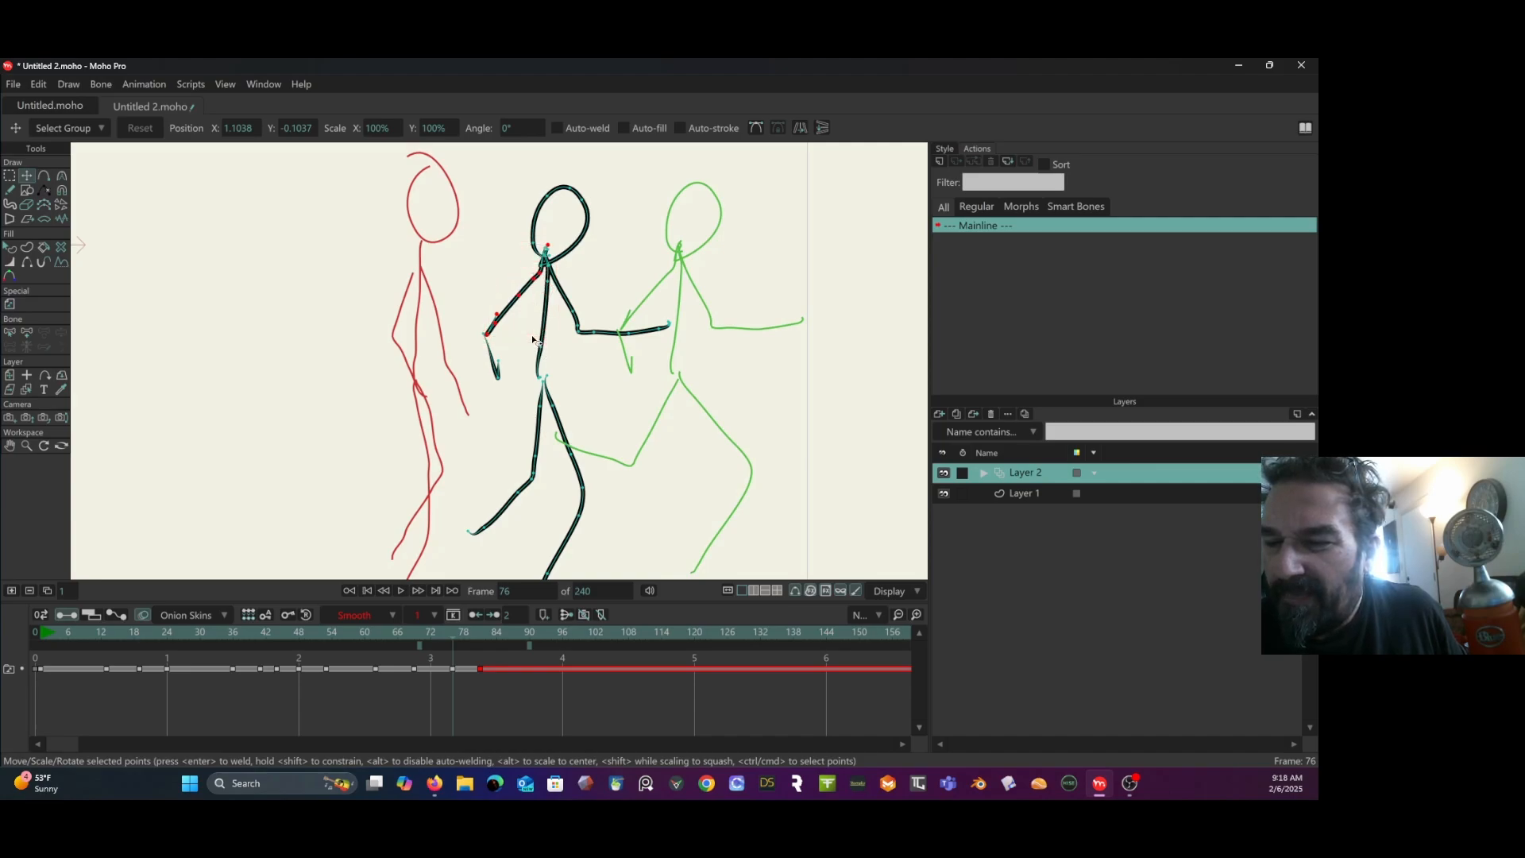
pyautogui.moveTo(532, 335); pyautogui.dragTo(554, 353)
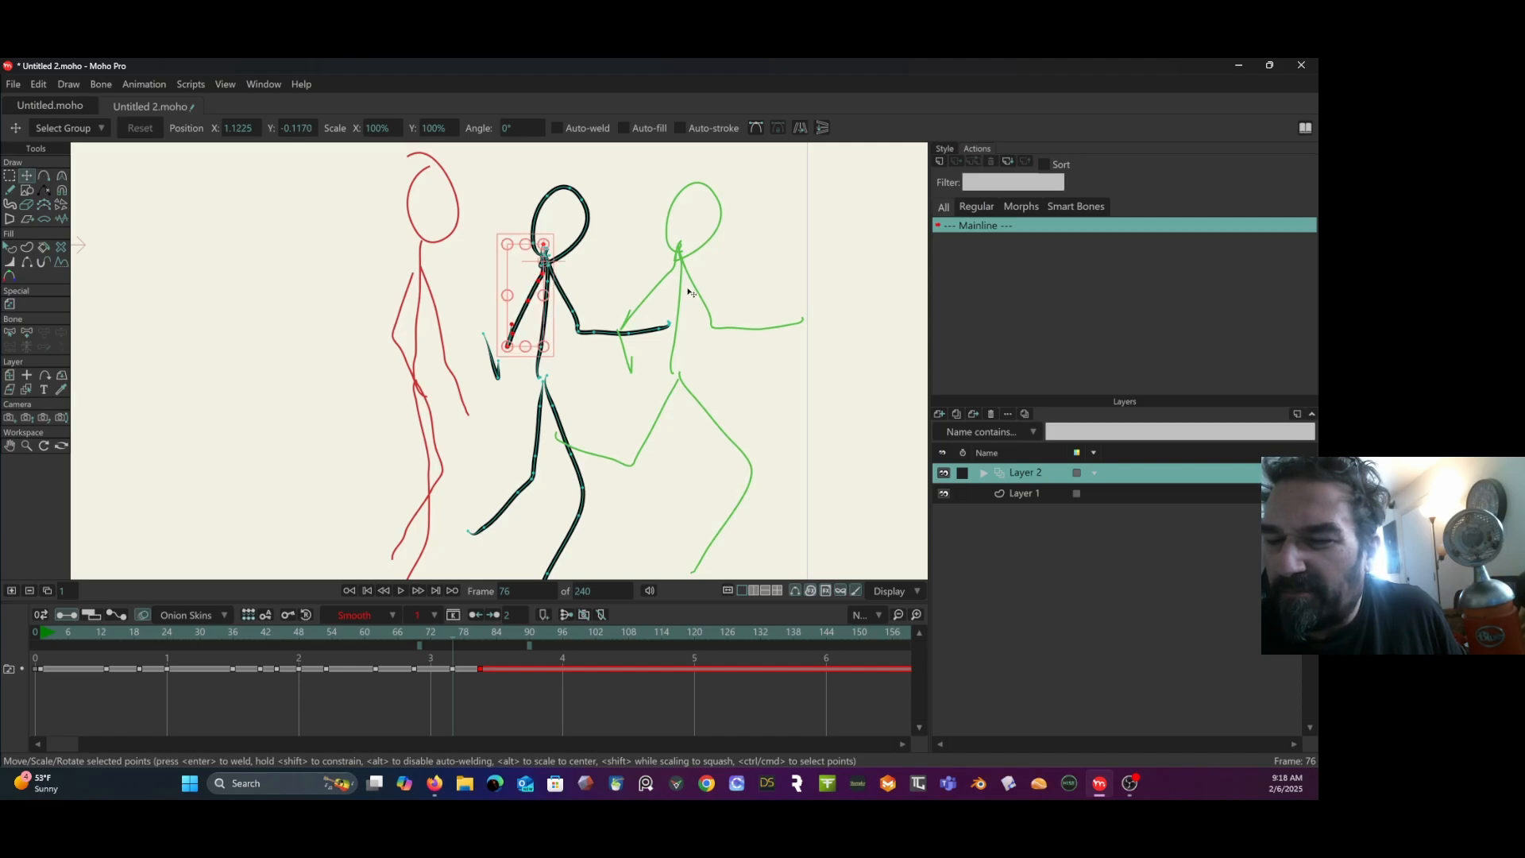
# Move the middle figure's rear forearm to meet the elbow, and rotate the whole front arm slightly downward about the shoulder.
pyautogui.doubleClick(492, 365)
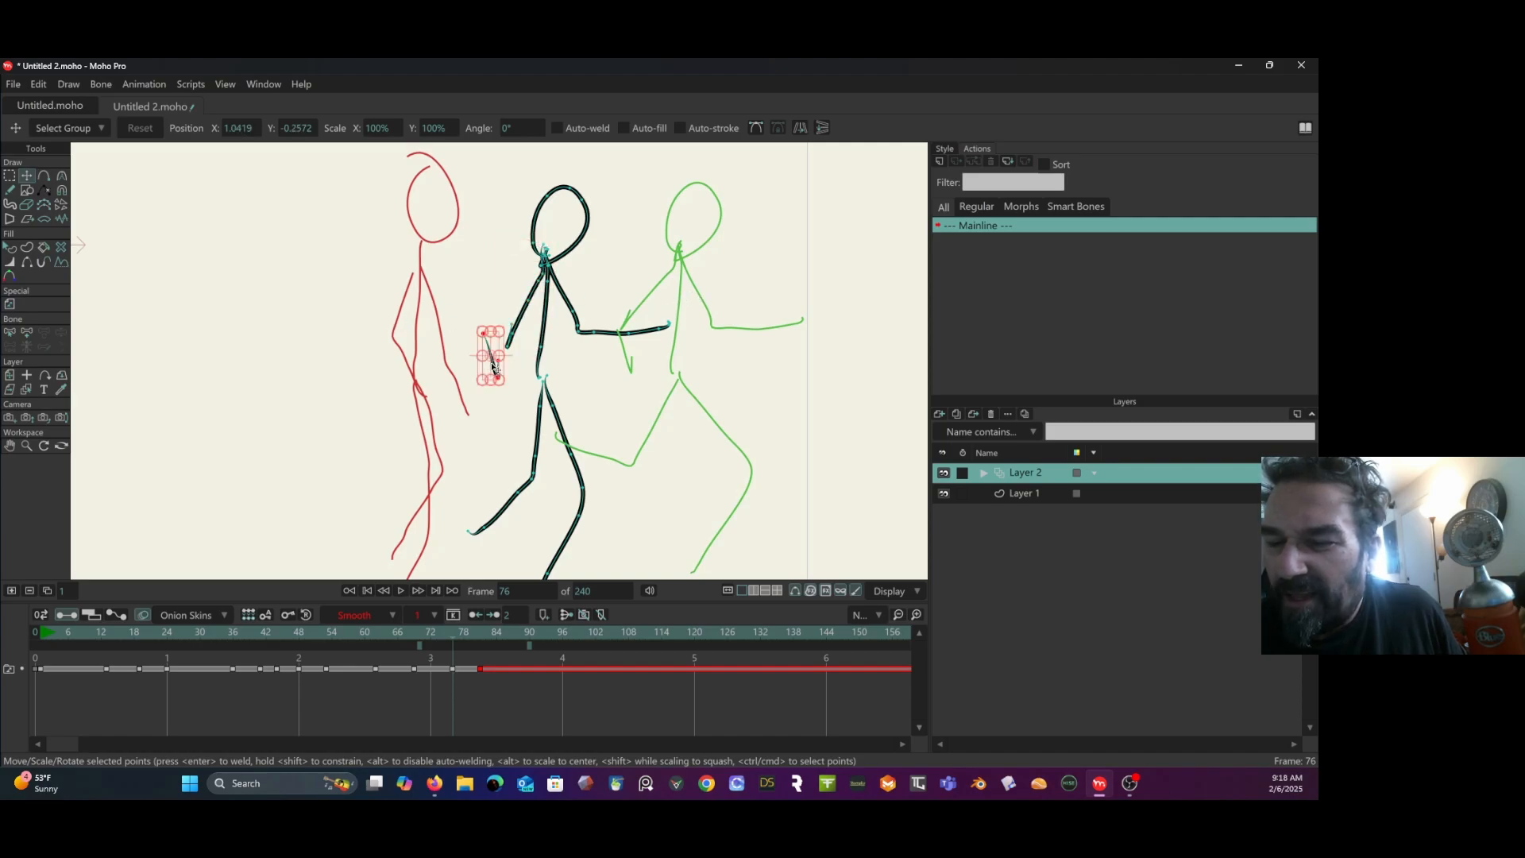
pyautogui.moveTo(494, 369); pyautogui.dragTo(520, 383)
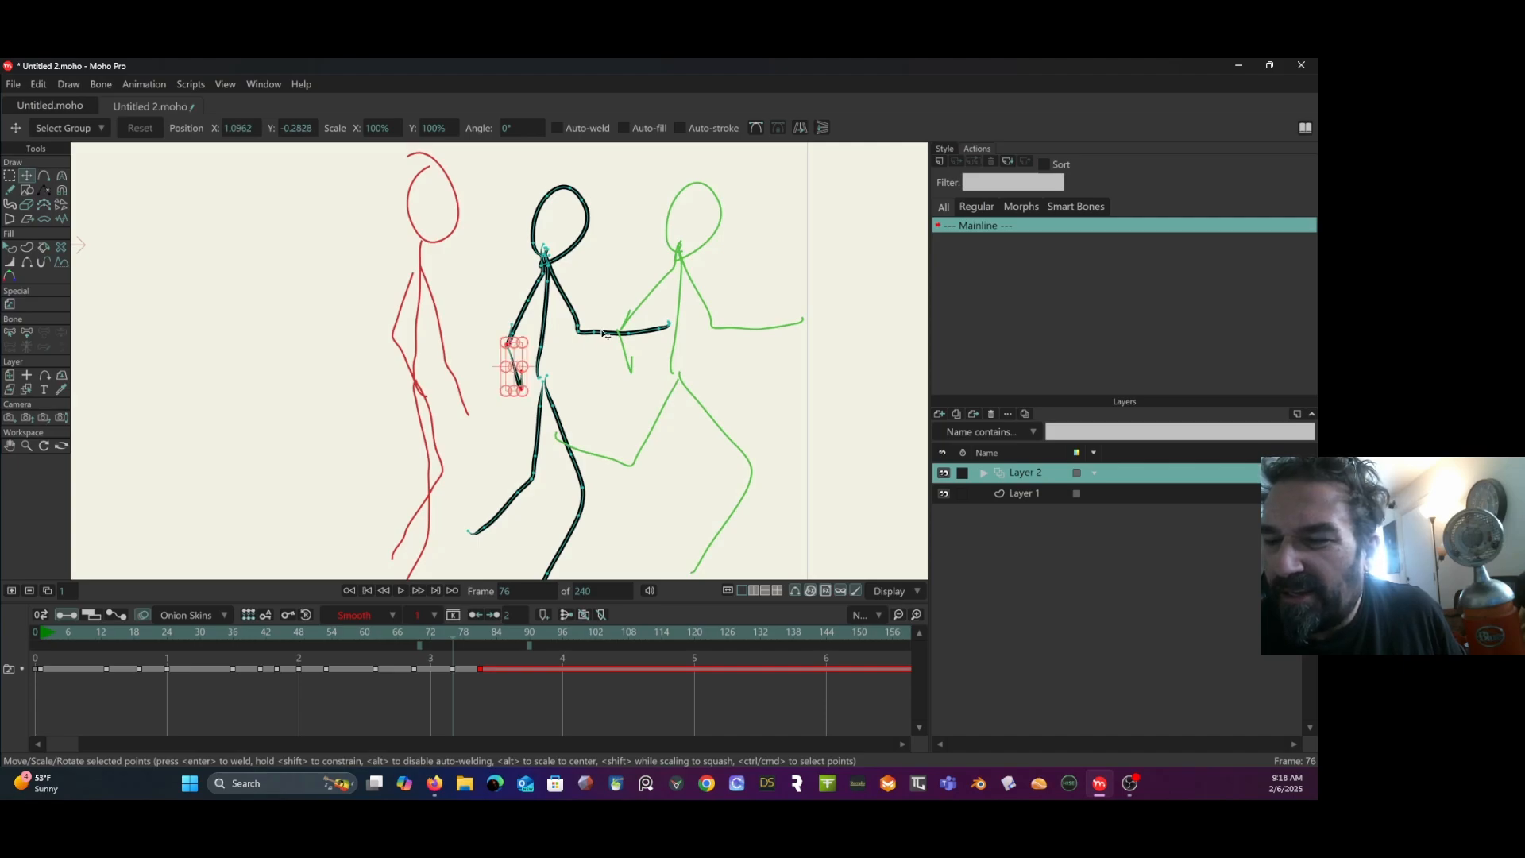
pyautogui.doubleClick(565, 294)
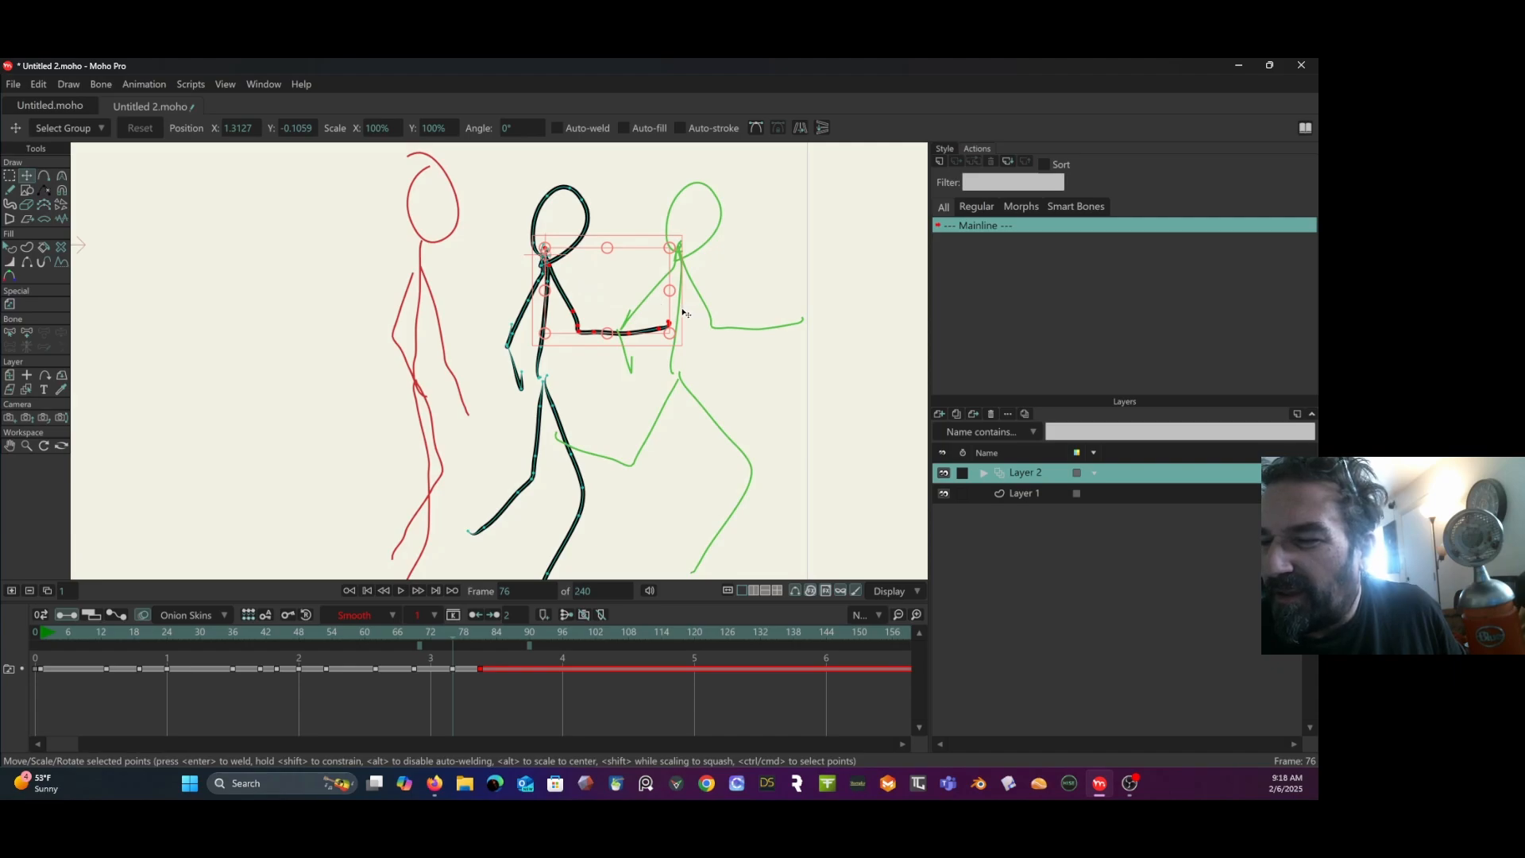
pyautogui.moveTo(678, 312)
pyautogui.mouseDown()
pyautogui.moveTo(659, 337)
pyautogui.moveTo(683, 330)
pyautogui.moveTo(661, 346)
pyautogui.mouseUp()
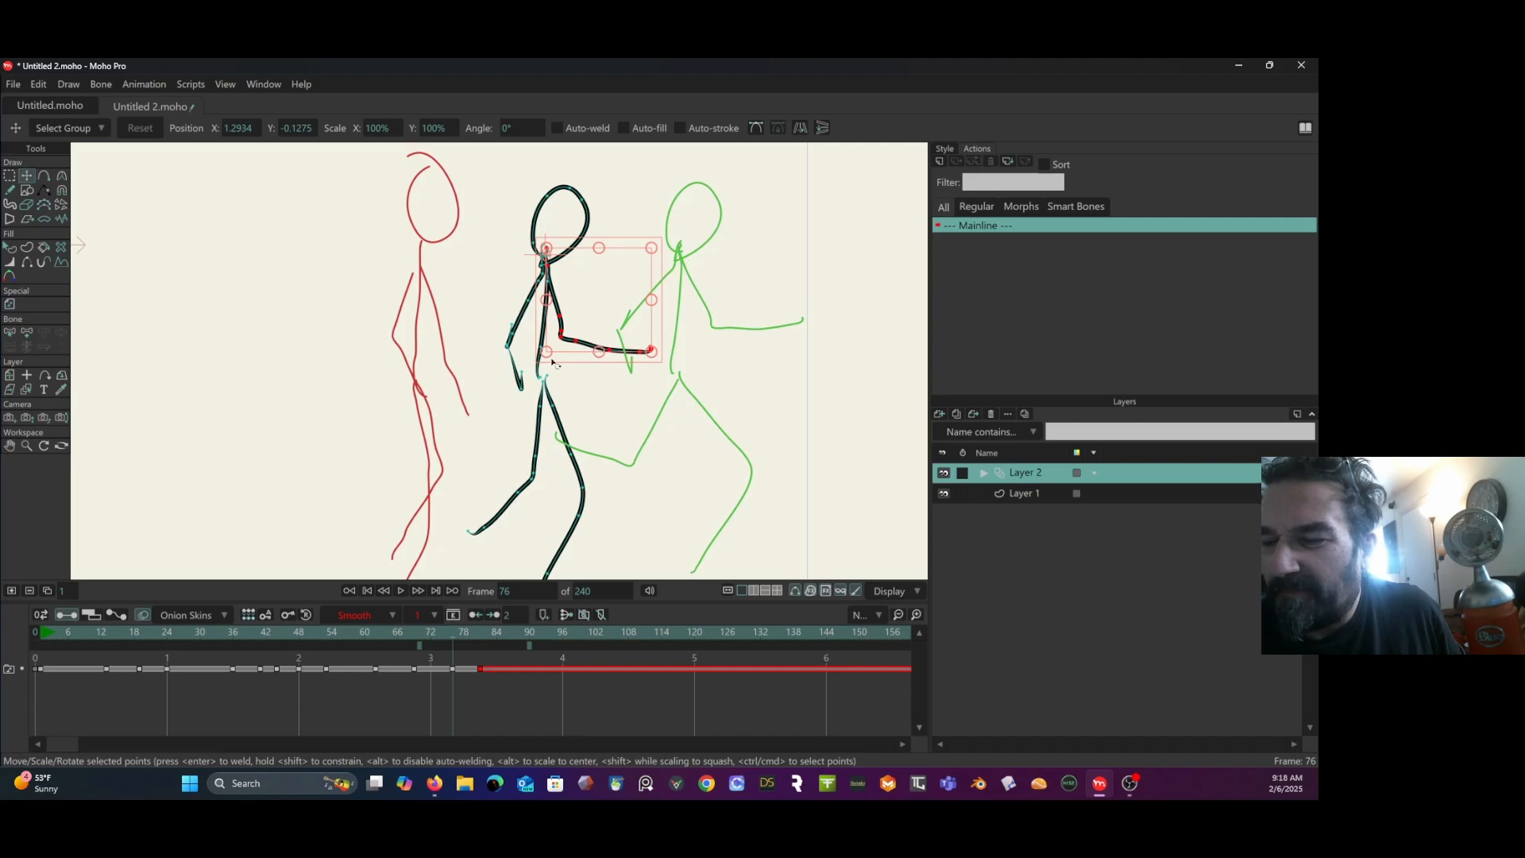
# Select the middle figure's front forearm, place its pivot at the elbow, and rotate it diagonally downward.
pyautogui.click(8, 175)
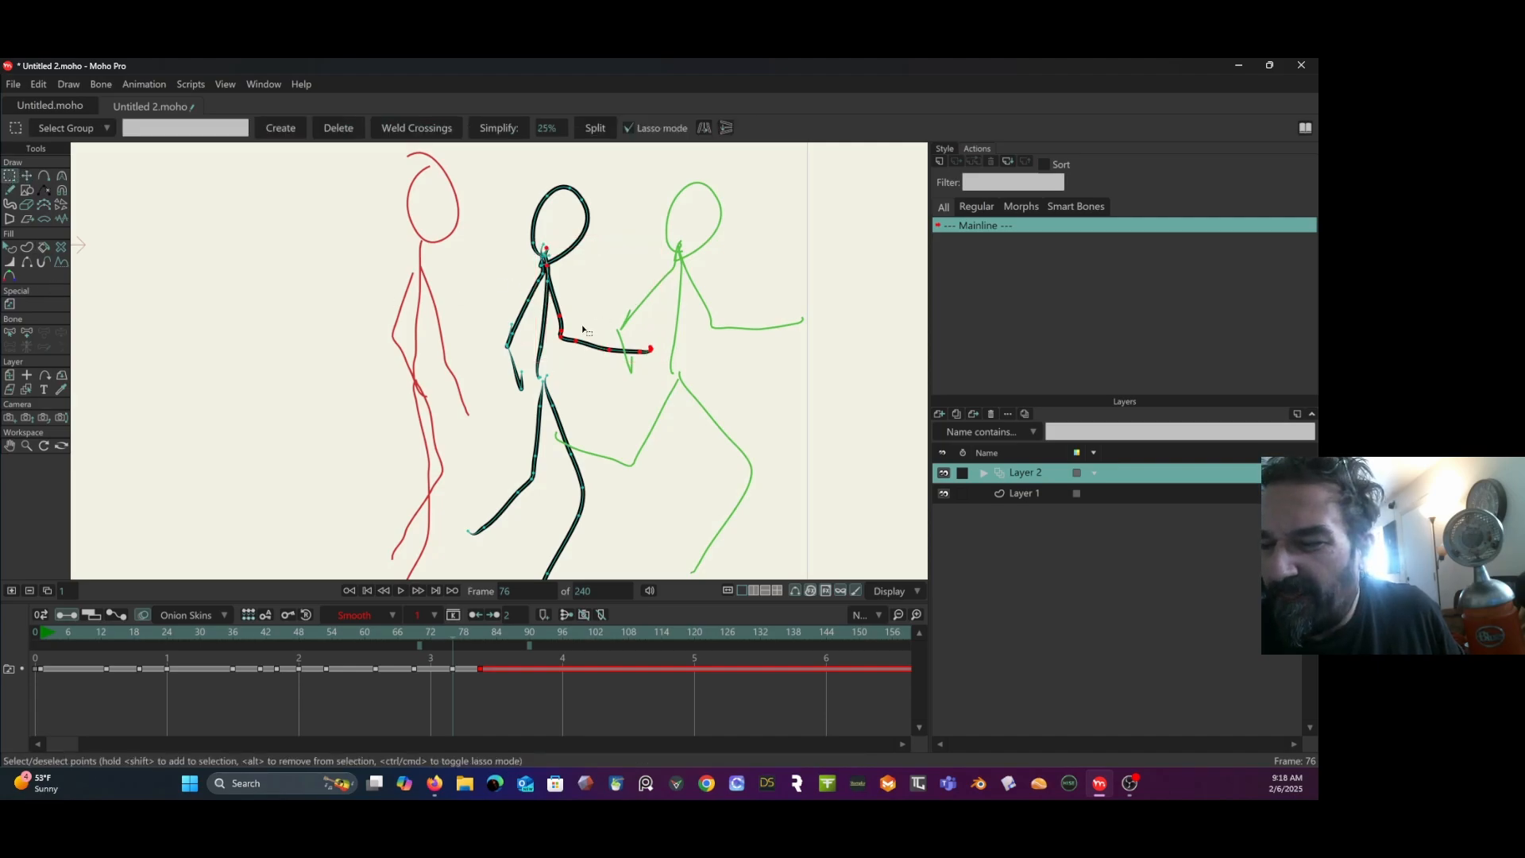
pyautogui.moveTo(571, 338)
pyautogui.mouseDown()
pyautogui.moveTo(600, 392)
pyautogui.moveTo(647, 382)
pyautogui.moveTo(671, 334)
pyautogui.moveTo(627, 284)
pyautogui.mouseUp()
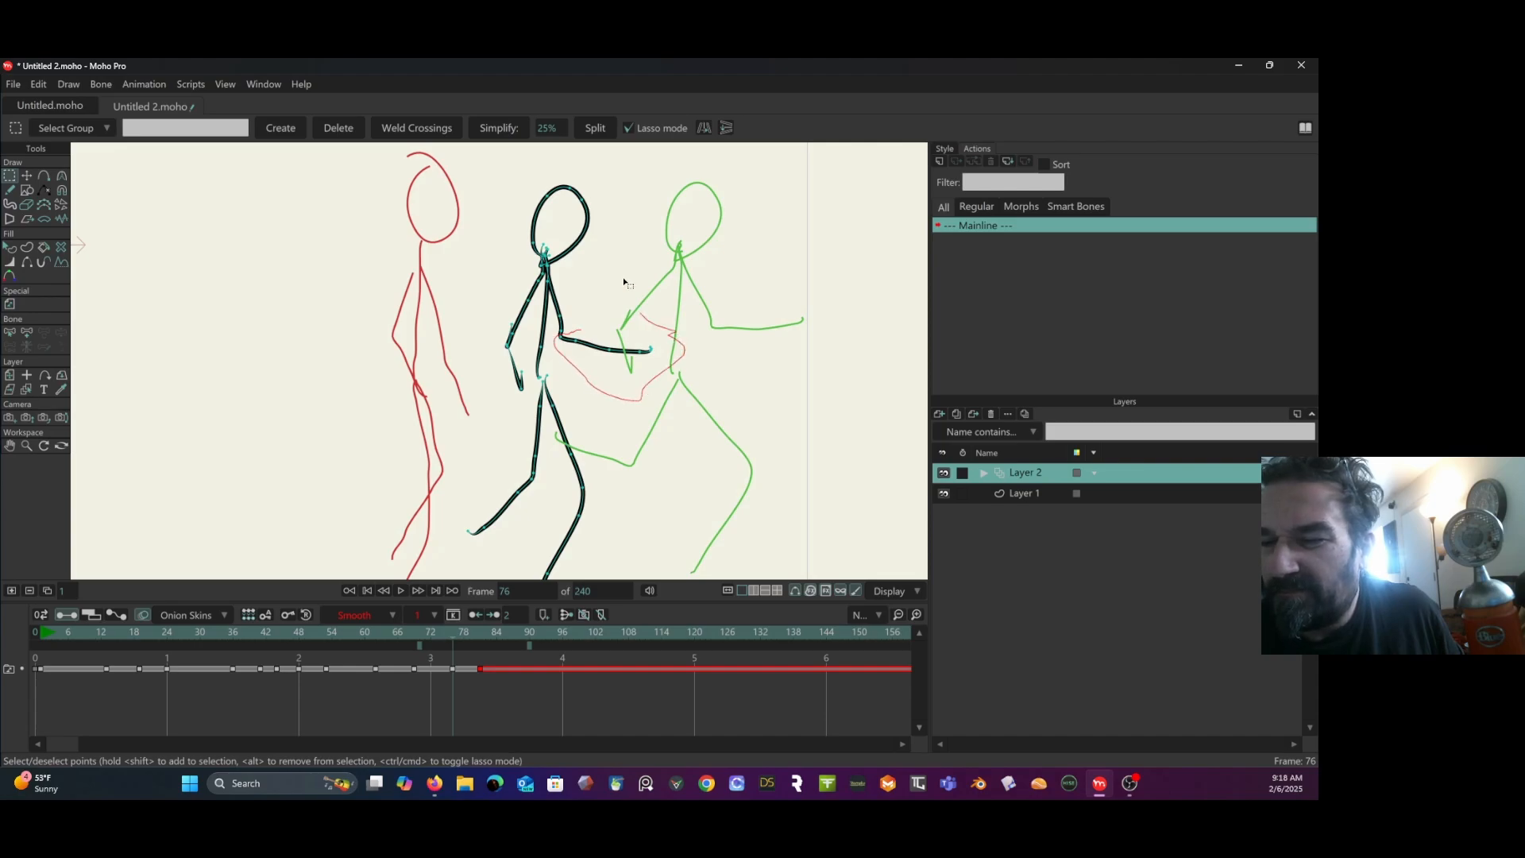
pyautogui.click(27, 175)
pyautogui.scroll(3, 606, 339)
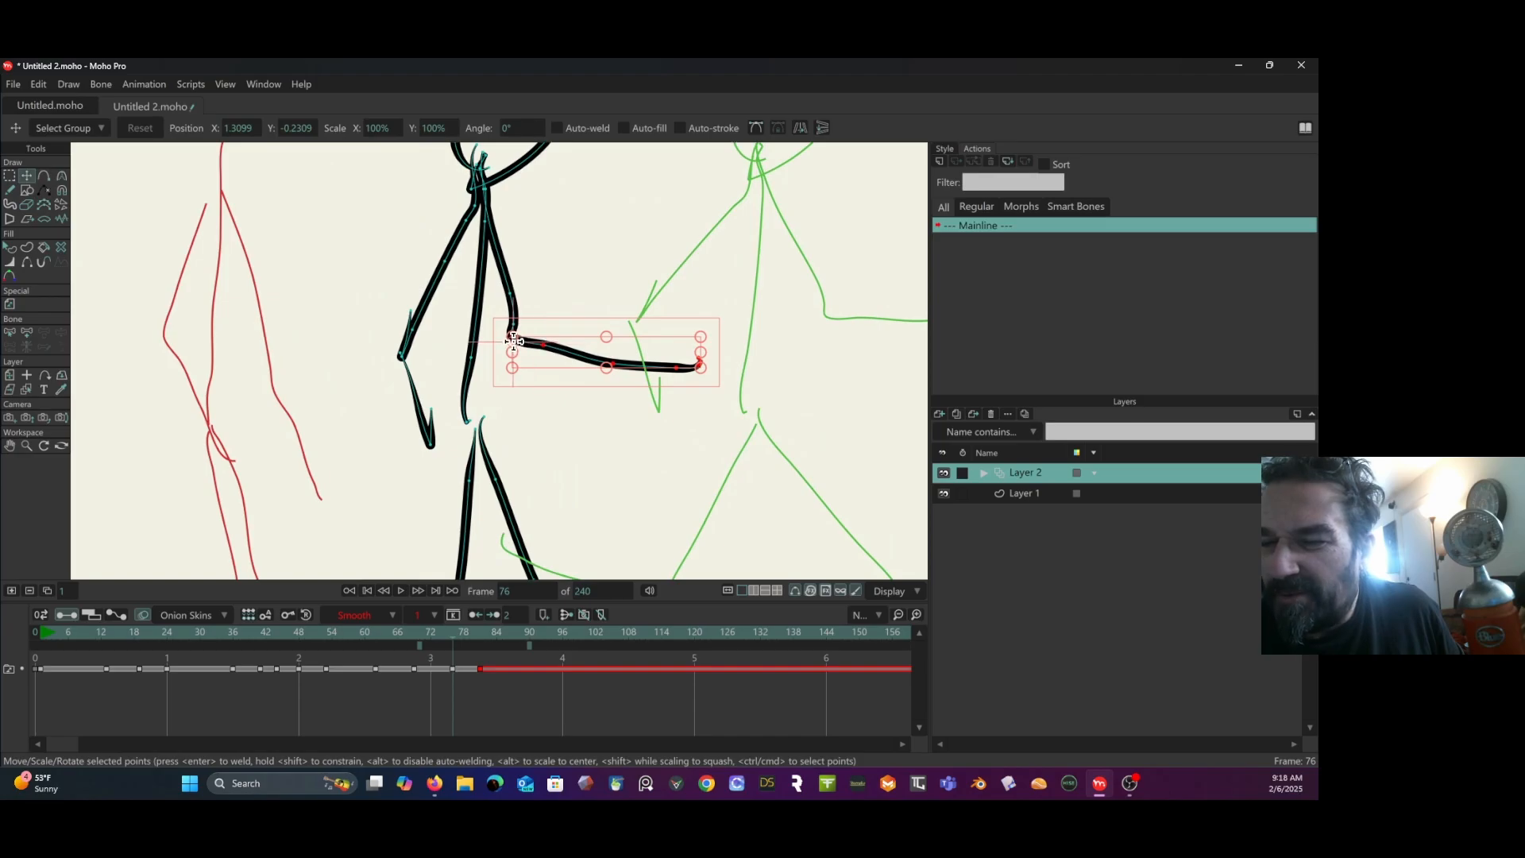
pyautogui.scroll(-3, 606, 328)
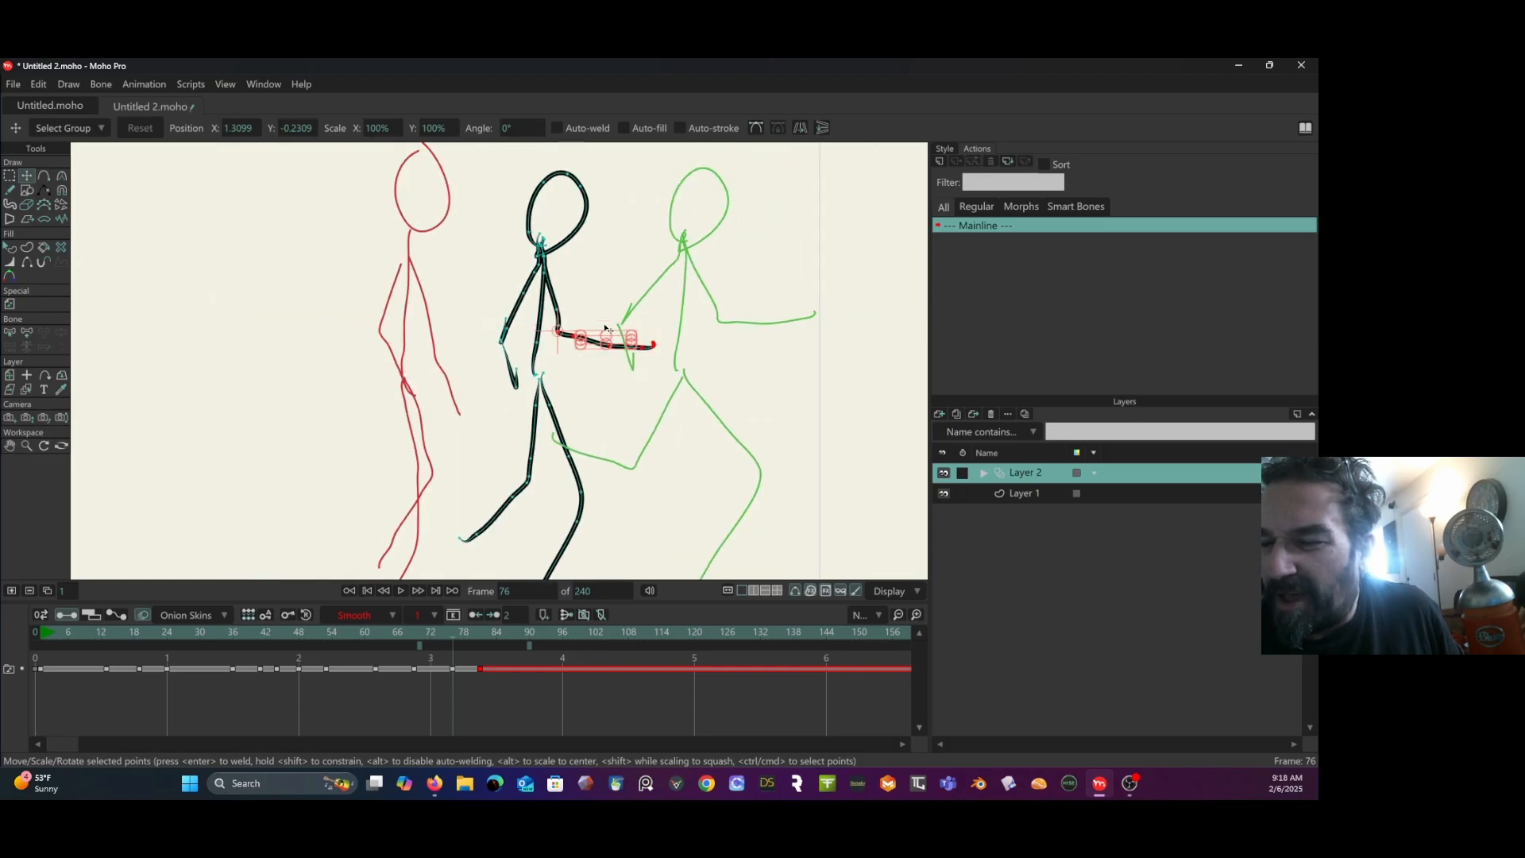
pyautogui.moveTo(618, 349); pyautogui.dragTo(605, 368)
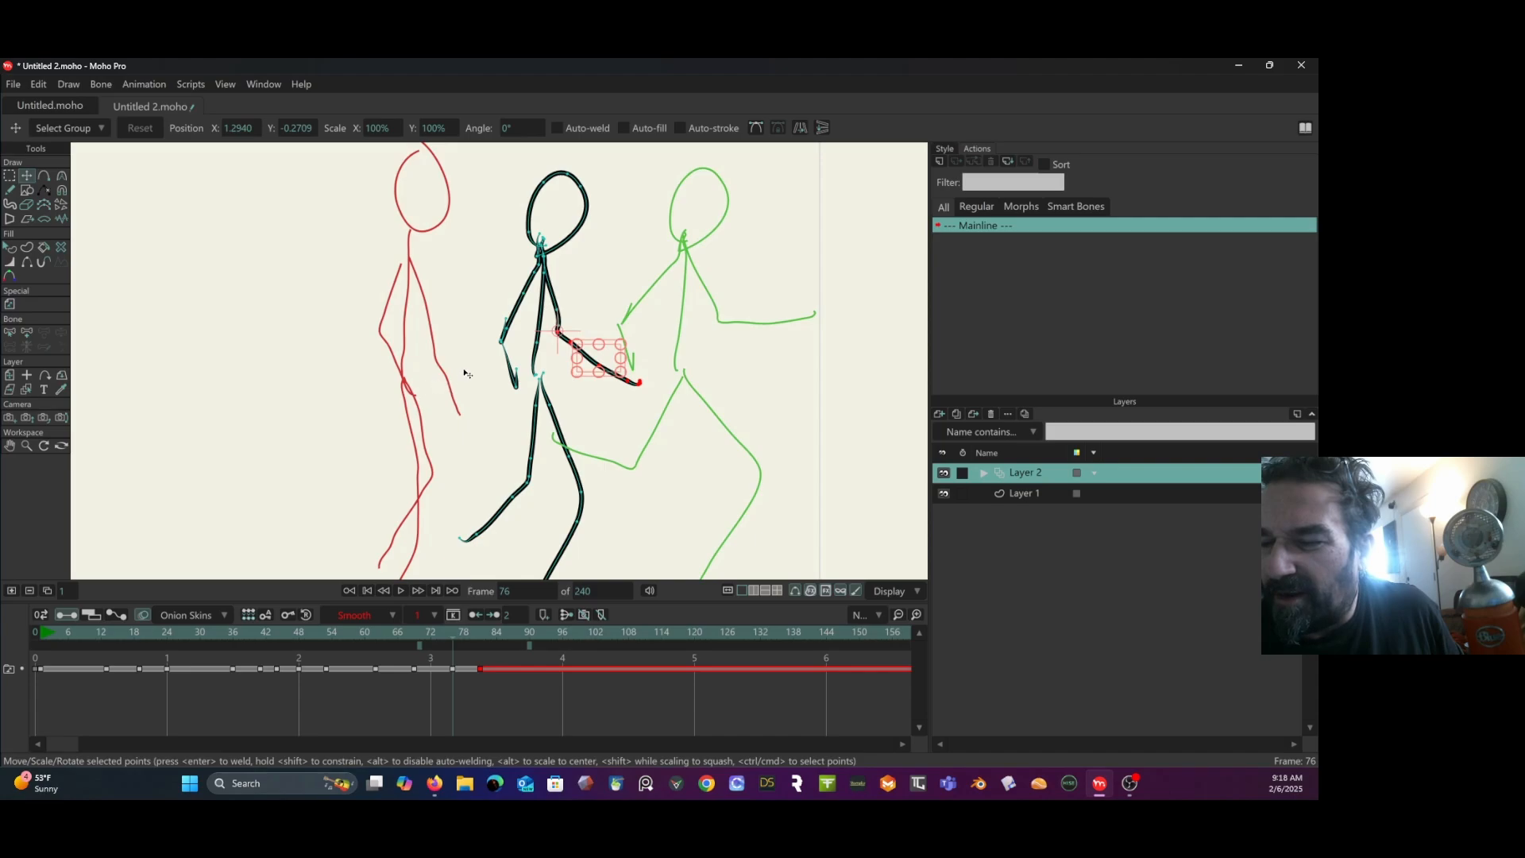
pyautogui.scroll(-4, 754, 323)
pyautogui.scroll(2, 743, 317)
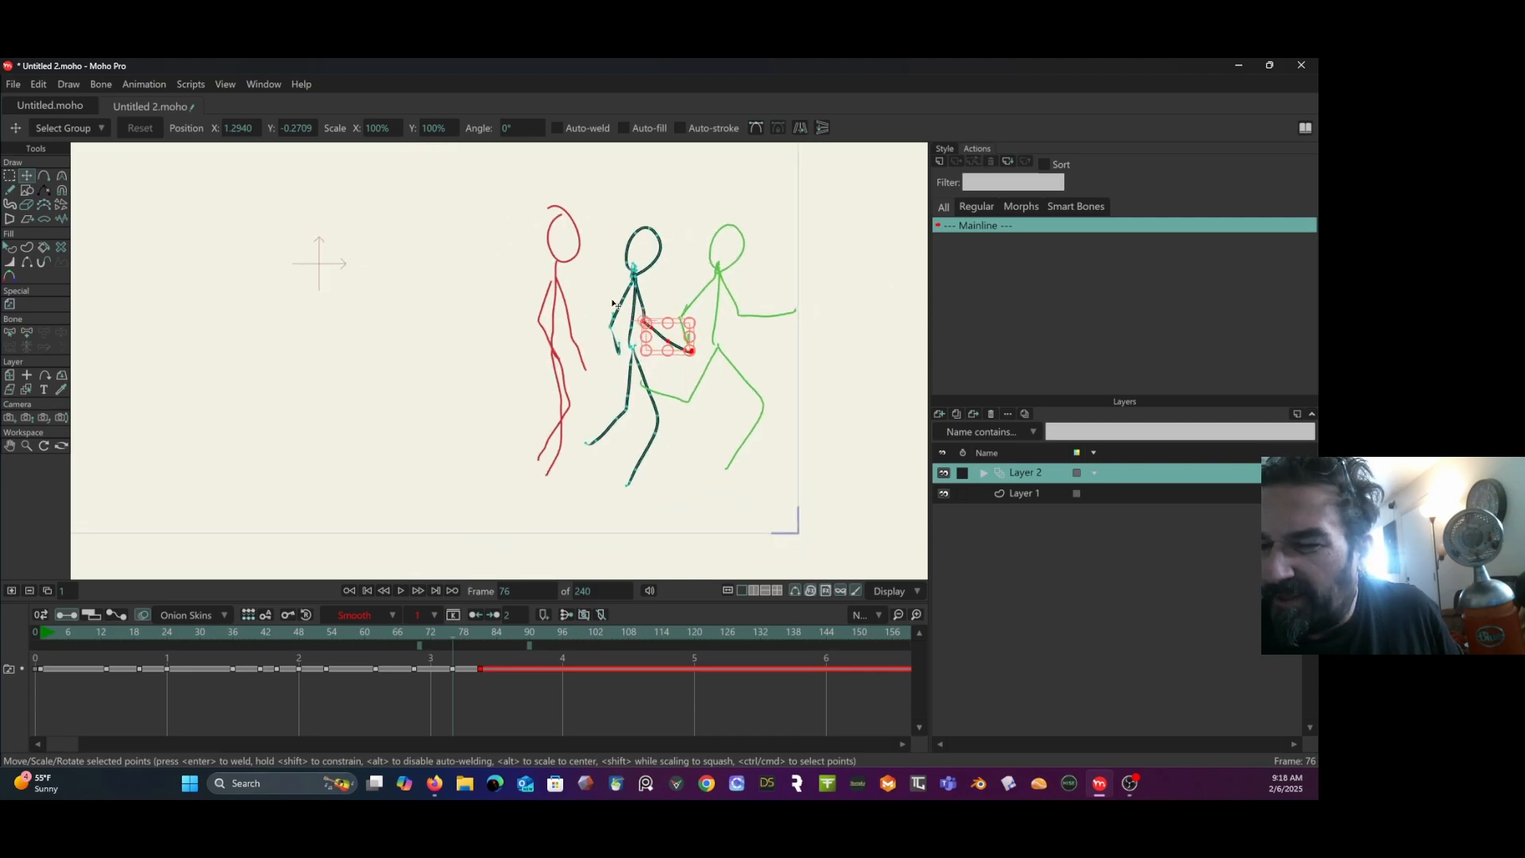
# Select all points of the middle figure at frame 76 and move it slightly upward.
pyautogui.press('g')
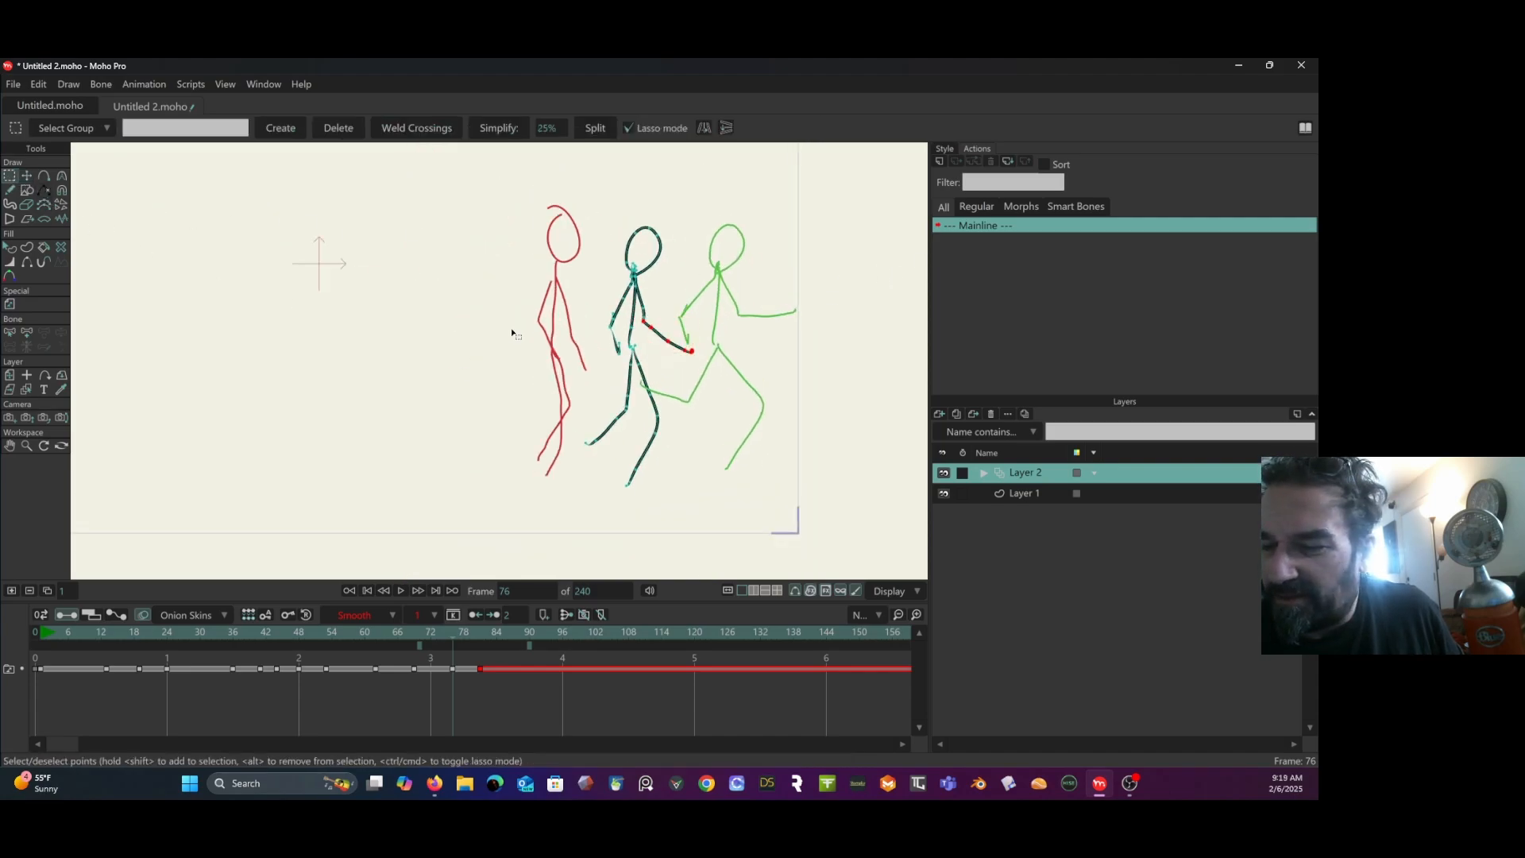
pyautogui.moveTo(605, 209)
pyautogui.mouseDown()
pyautogui.moveTo(584, 397)
pyautogui.moveTo(591, 520)
pyautogui.moveTo(671, 350)
pyautogui.moveTo(600, 369)
pyautogui.mouseUp()
pyautogui.click(590, 384)
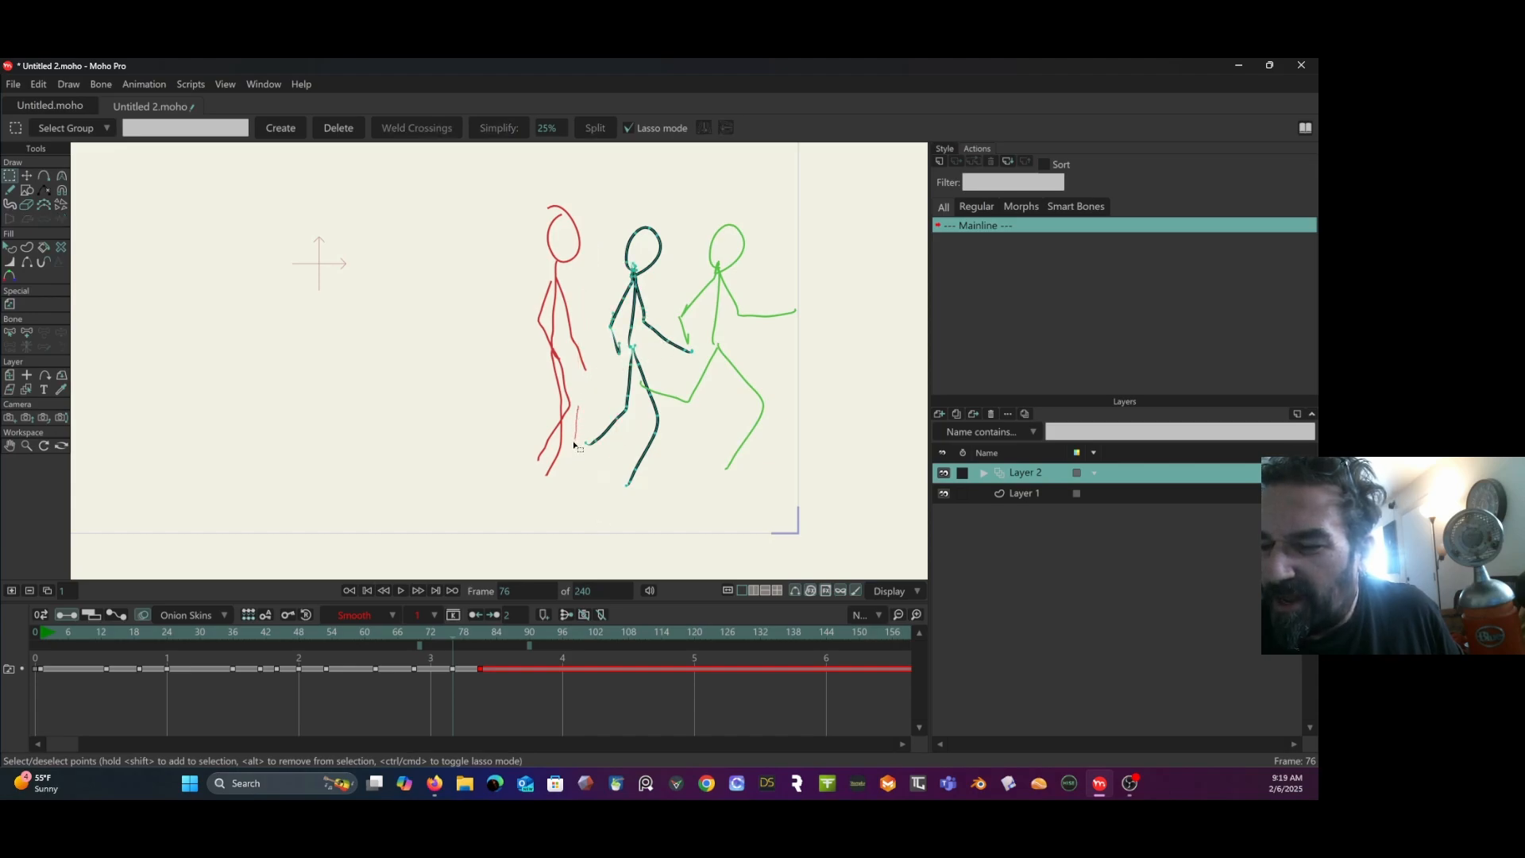
pyautogui.moveTo(574, 446)
pyautogui.mouseDown()
pyautogui.moveTo(614, 494)
pyautogui.moveTo(700, 495)
pyautogui.moveTo(732, 339)
pyautogui.moveTo(669, 210)
pyautogui.moveTo(574, 204)
pyautogui.moveTo(540, 311)
pyautogui.mouseUp()
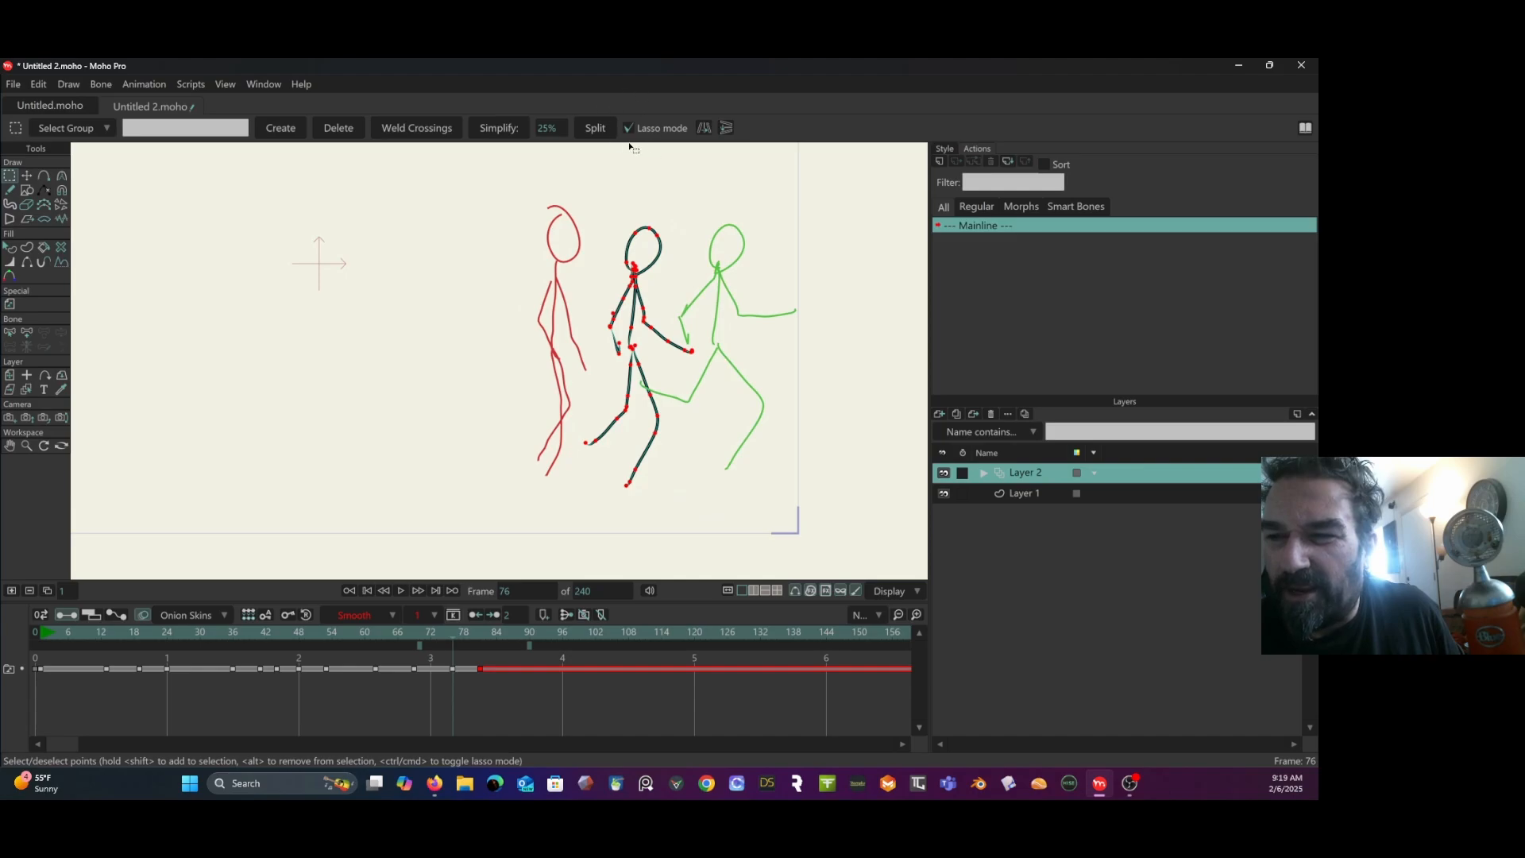
pyautogui.click(25, 176)
pyautogui.moveTo(680, 422); pyautogui.dragTo(680, 412)
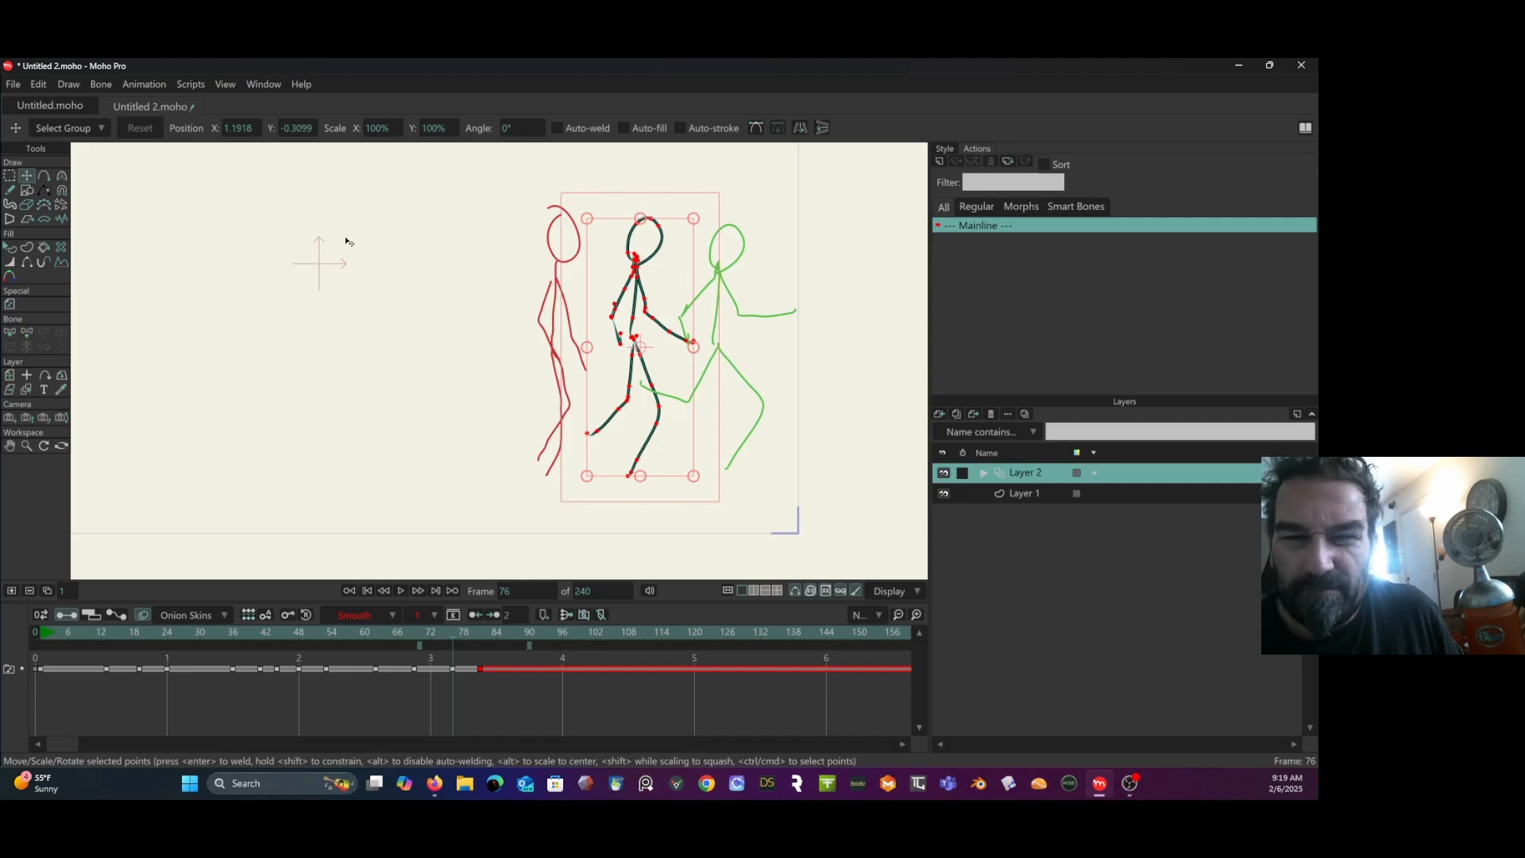
# Turn off onion skins and play the whole animation from frame 1 to check the motion.
pyautogui.click(9, 175)
pyautogui.scroll(-5, 313, 280)
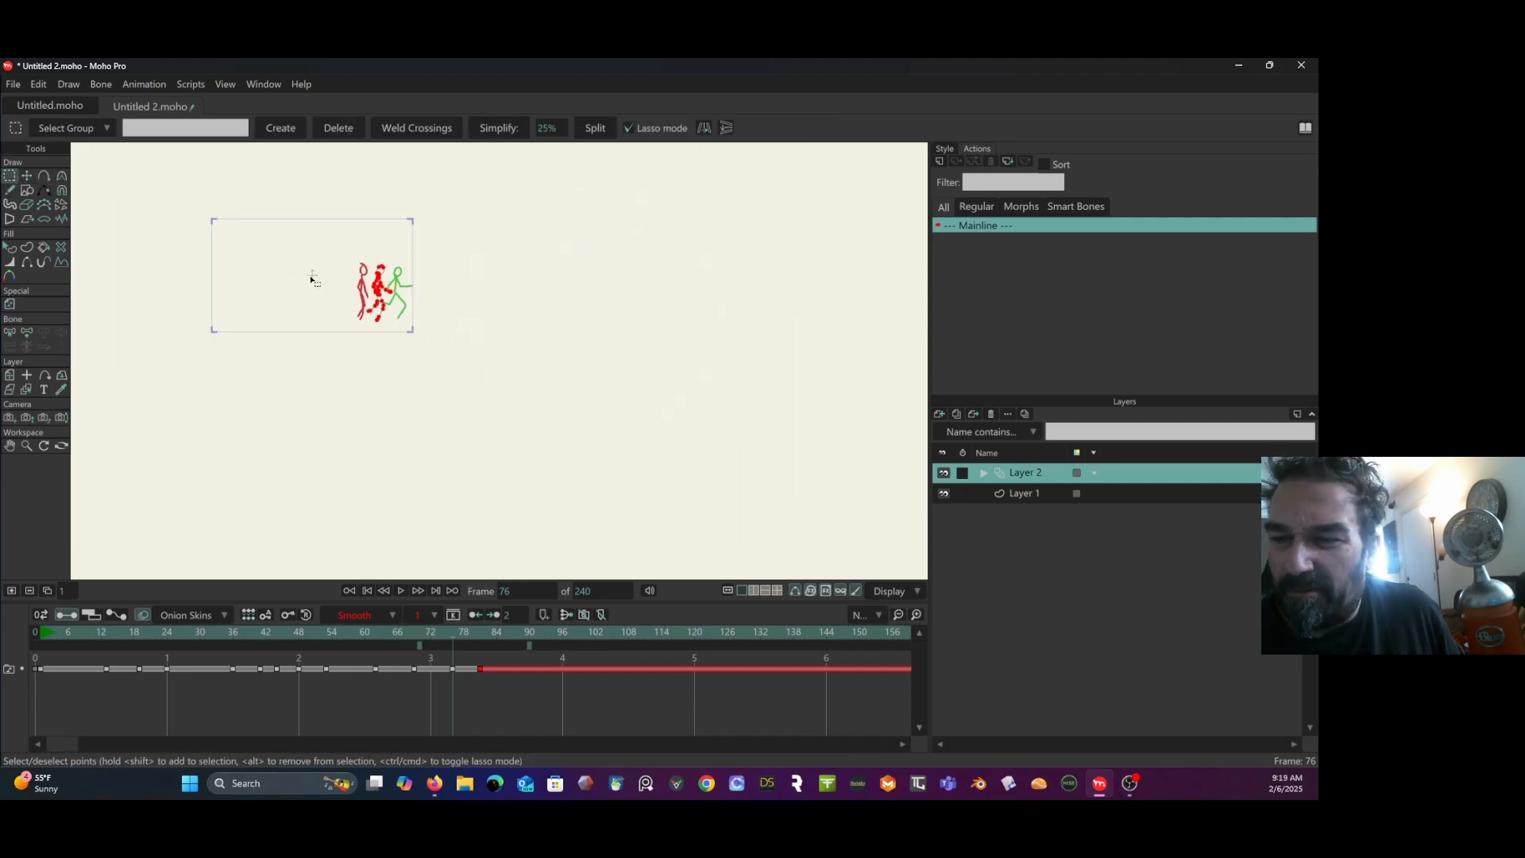
pyautogui.click(147, 617)
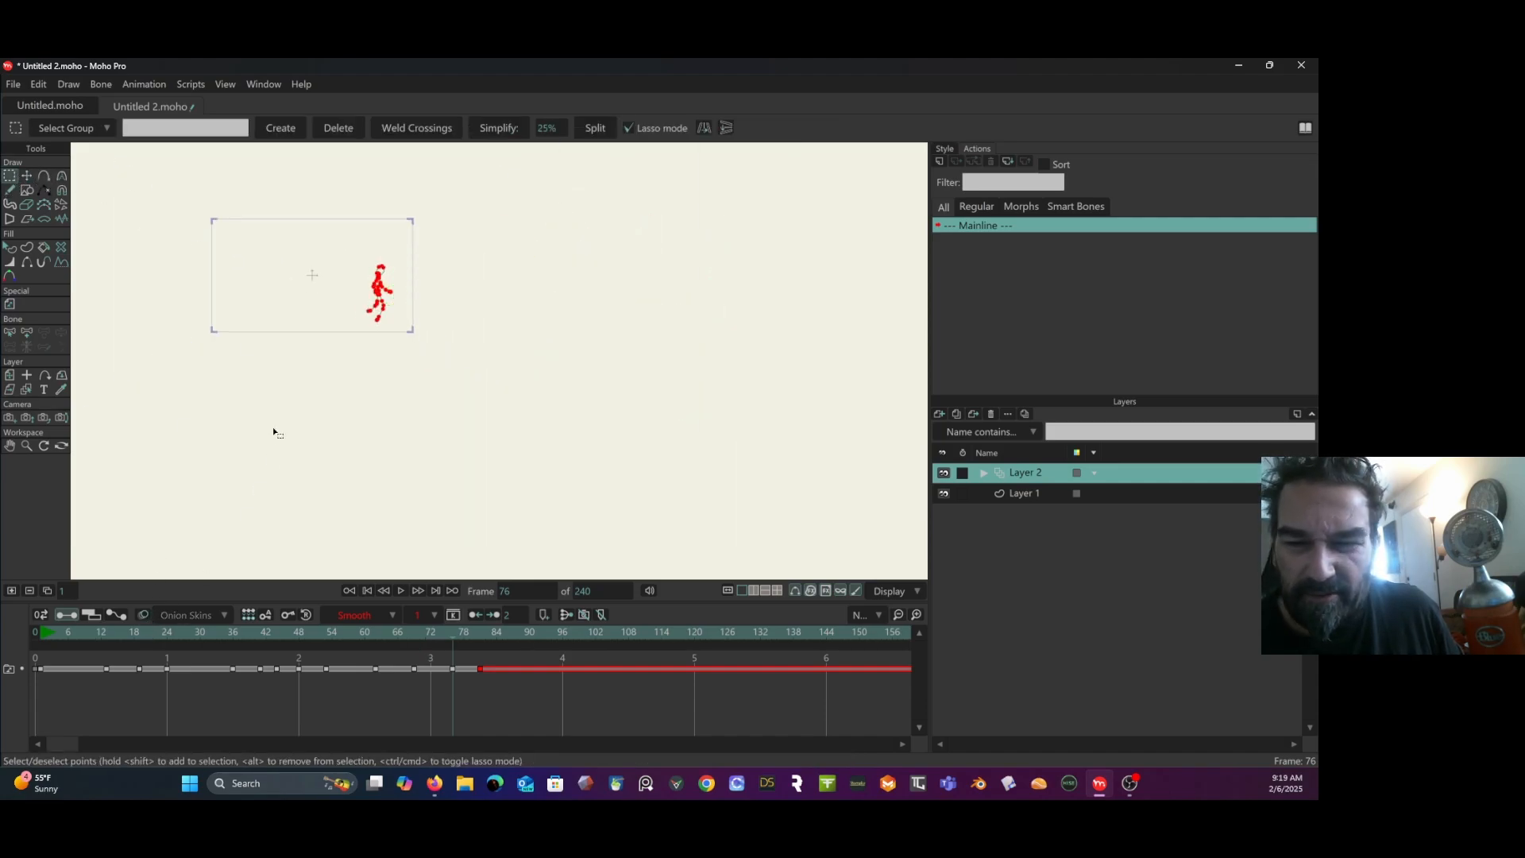
pyautogui.scroll(5, 278, 428)
pyautogui.press('Home')
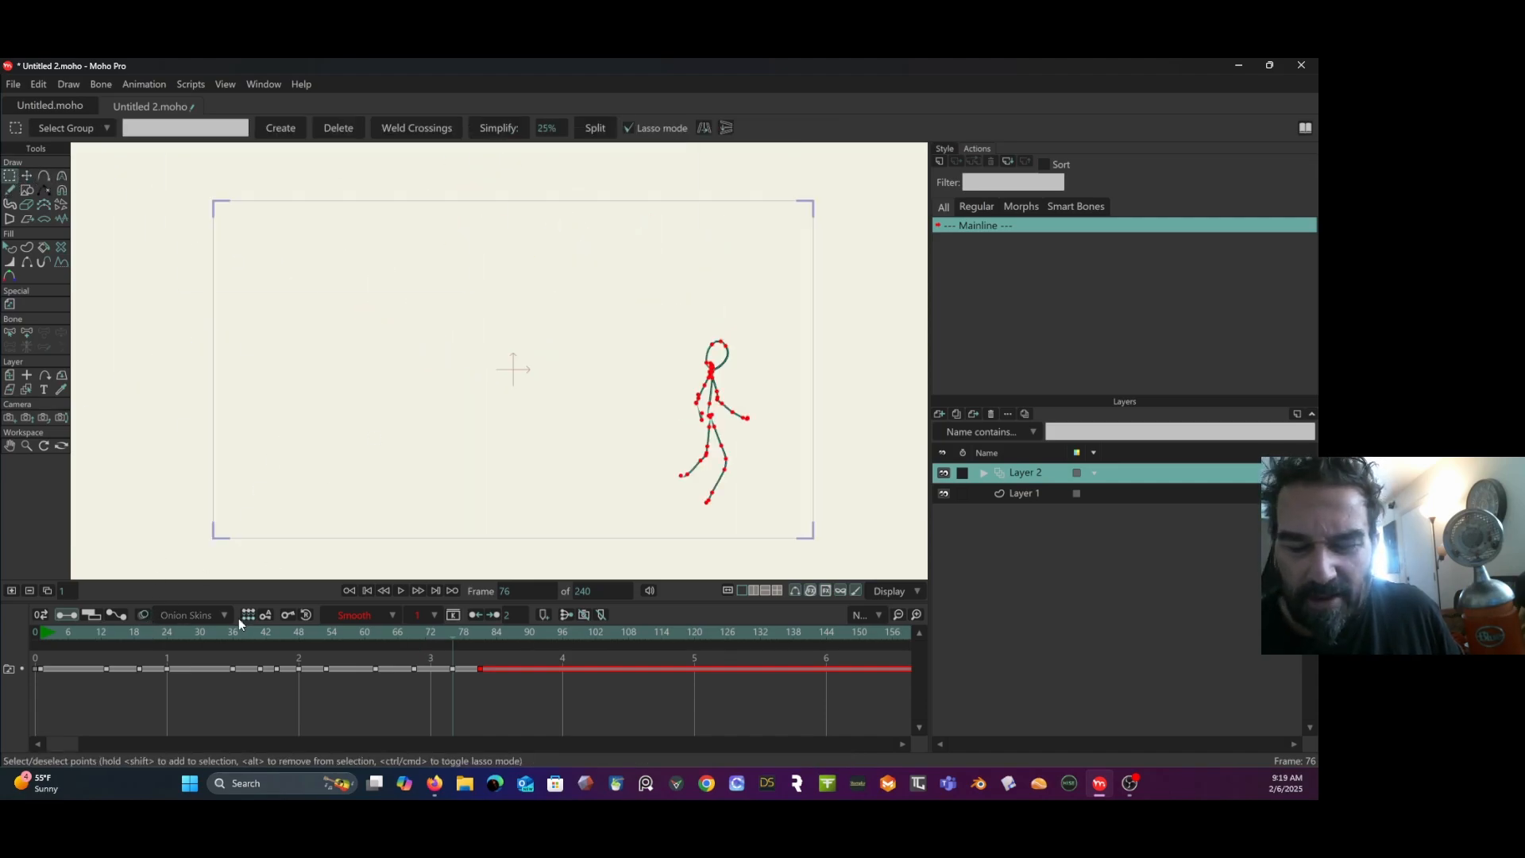
pyautogui.click(43, 640)
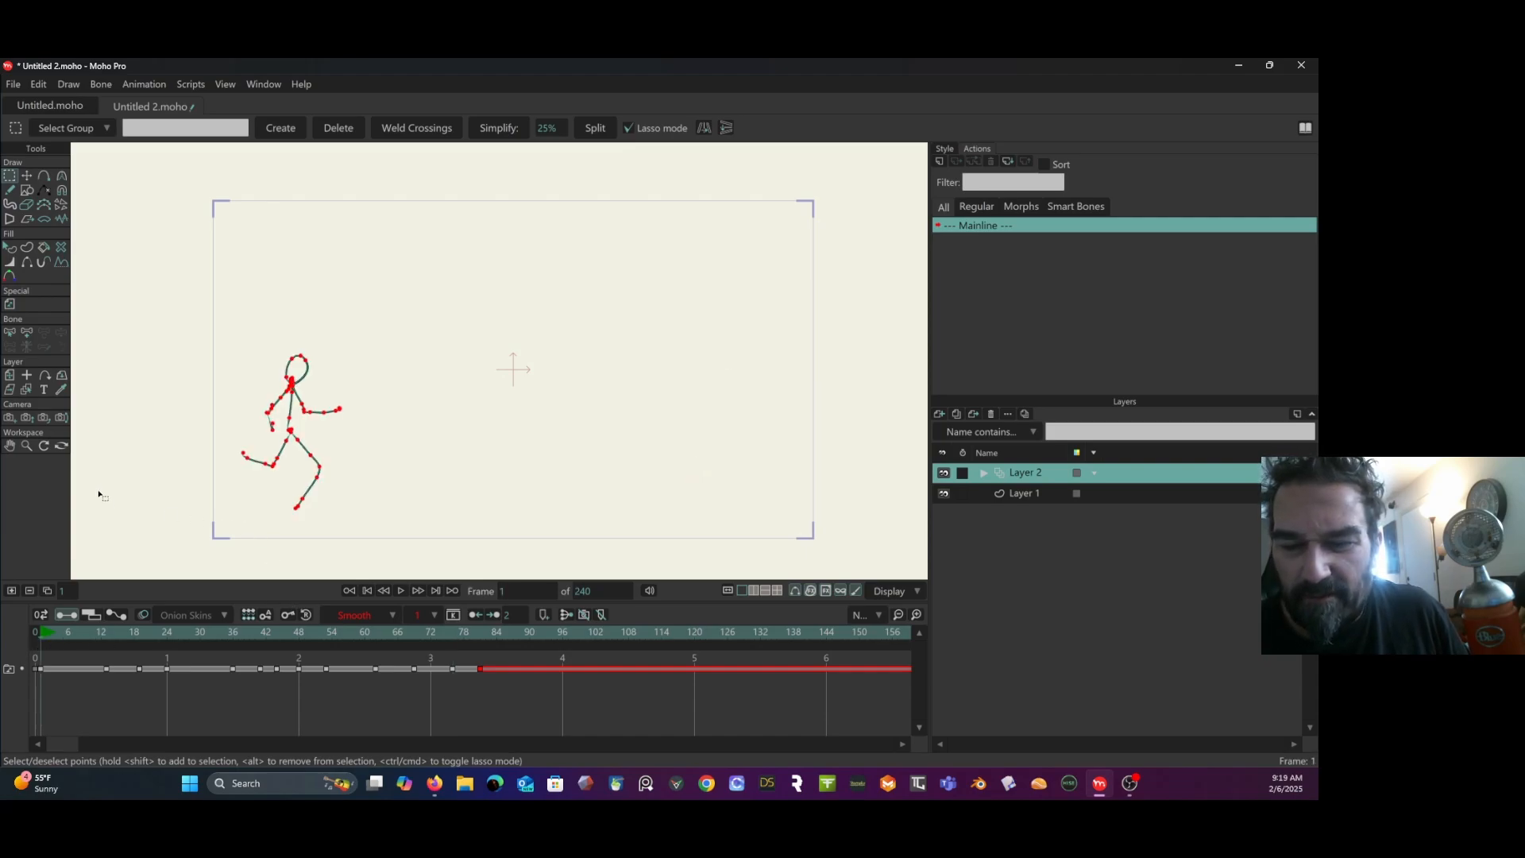
pyautogui.press('space')
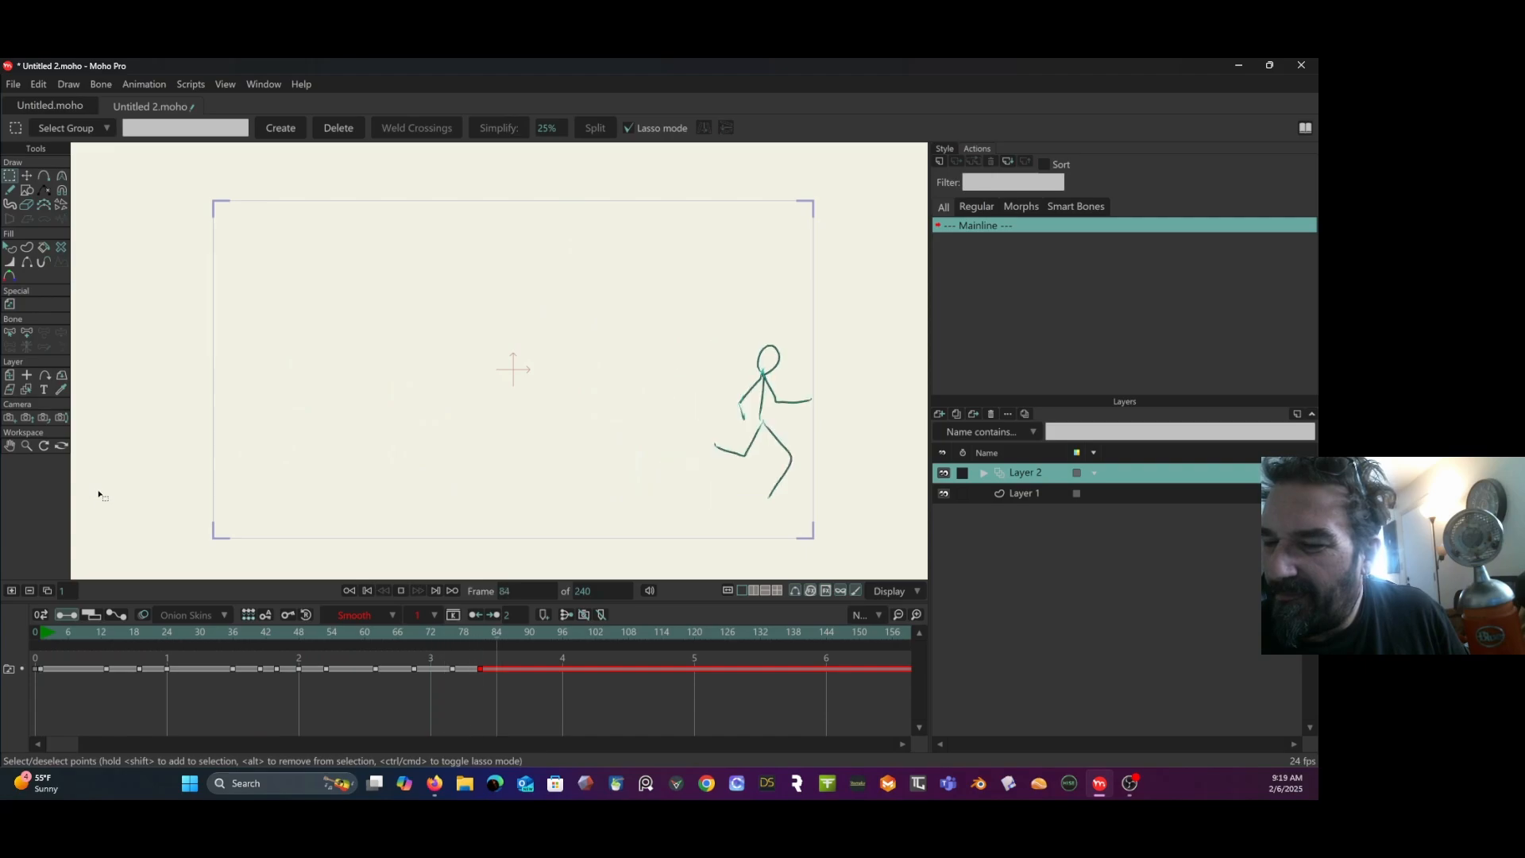
pyautogui.press('space')
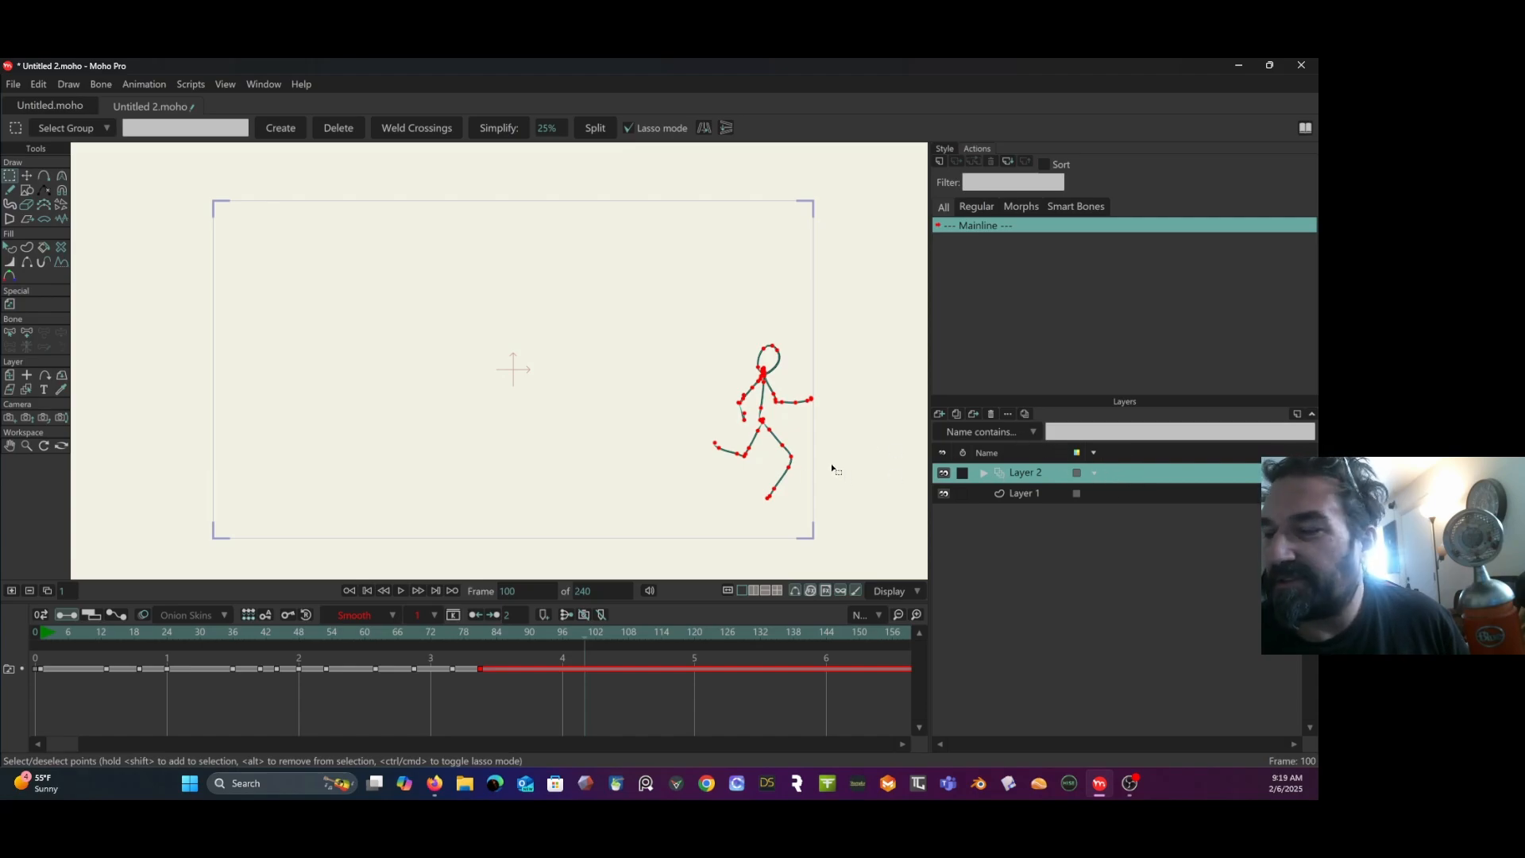
# Rename Layer 2 to "sketch" and set its opacity to 20%.
pyautogui.doubleClick(1060, 480)
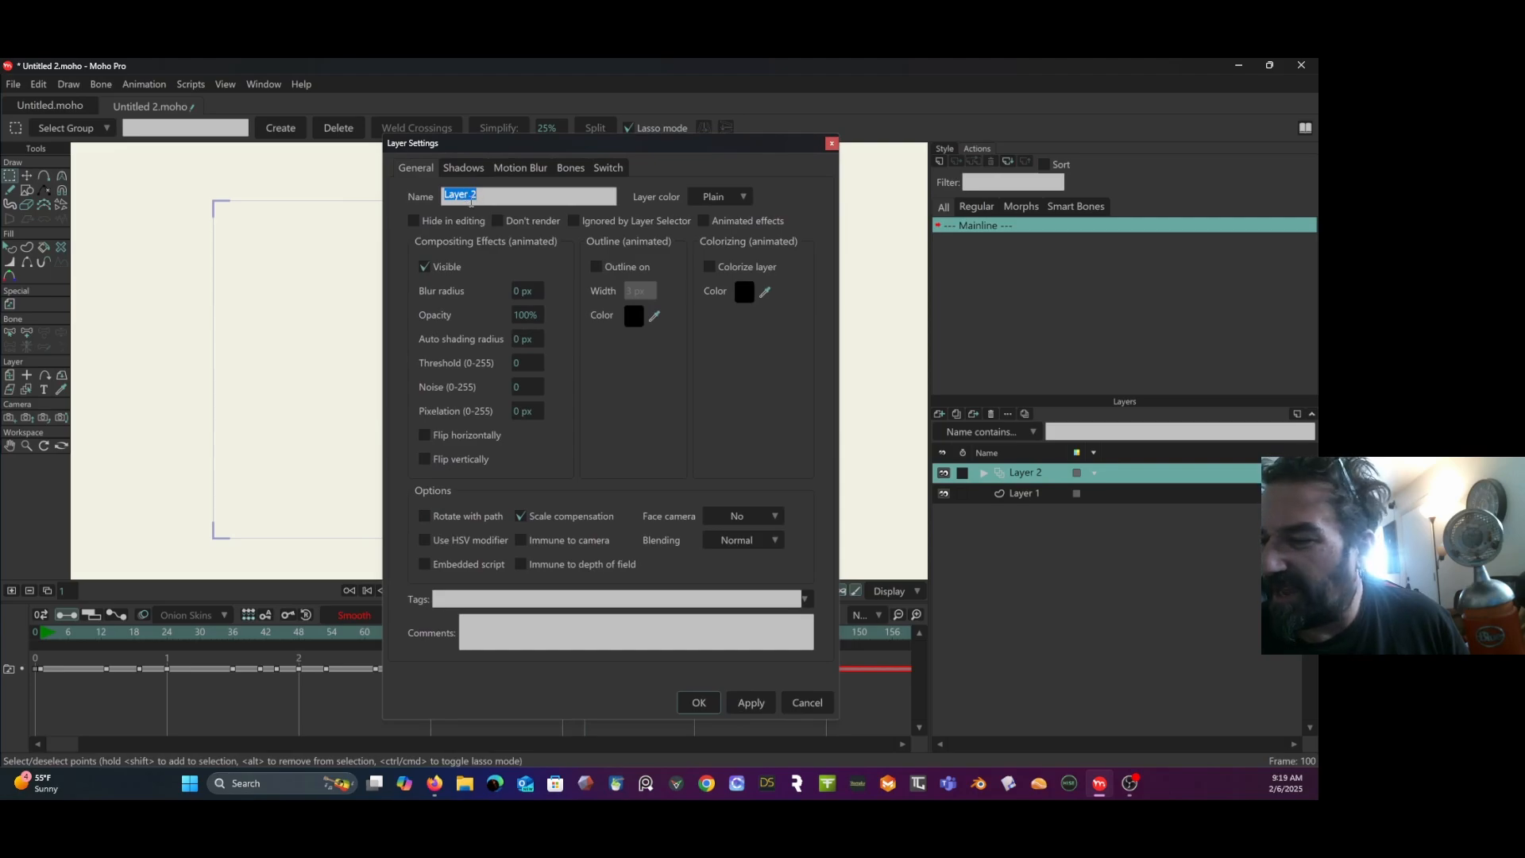
pyautogui.write('sketch')
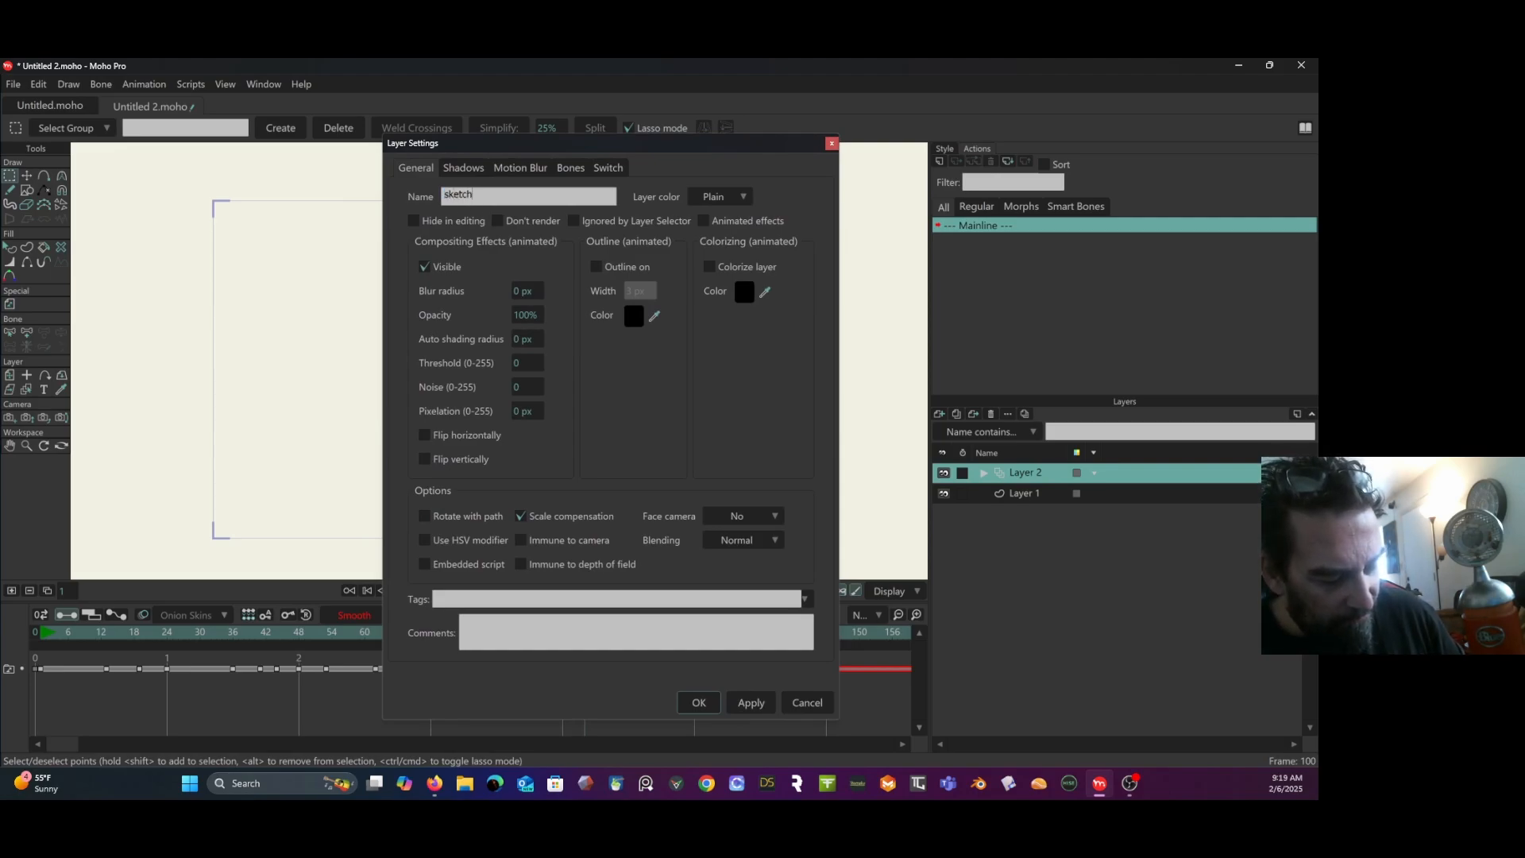
pyautogui.click(584, 319)
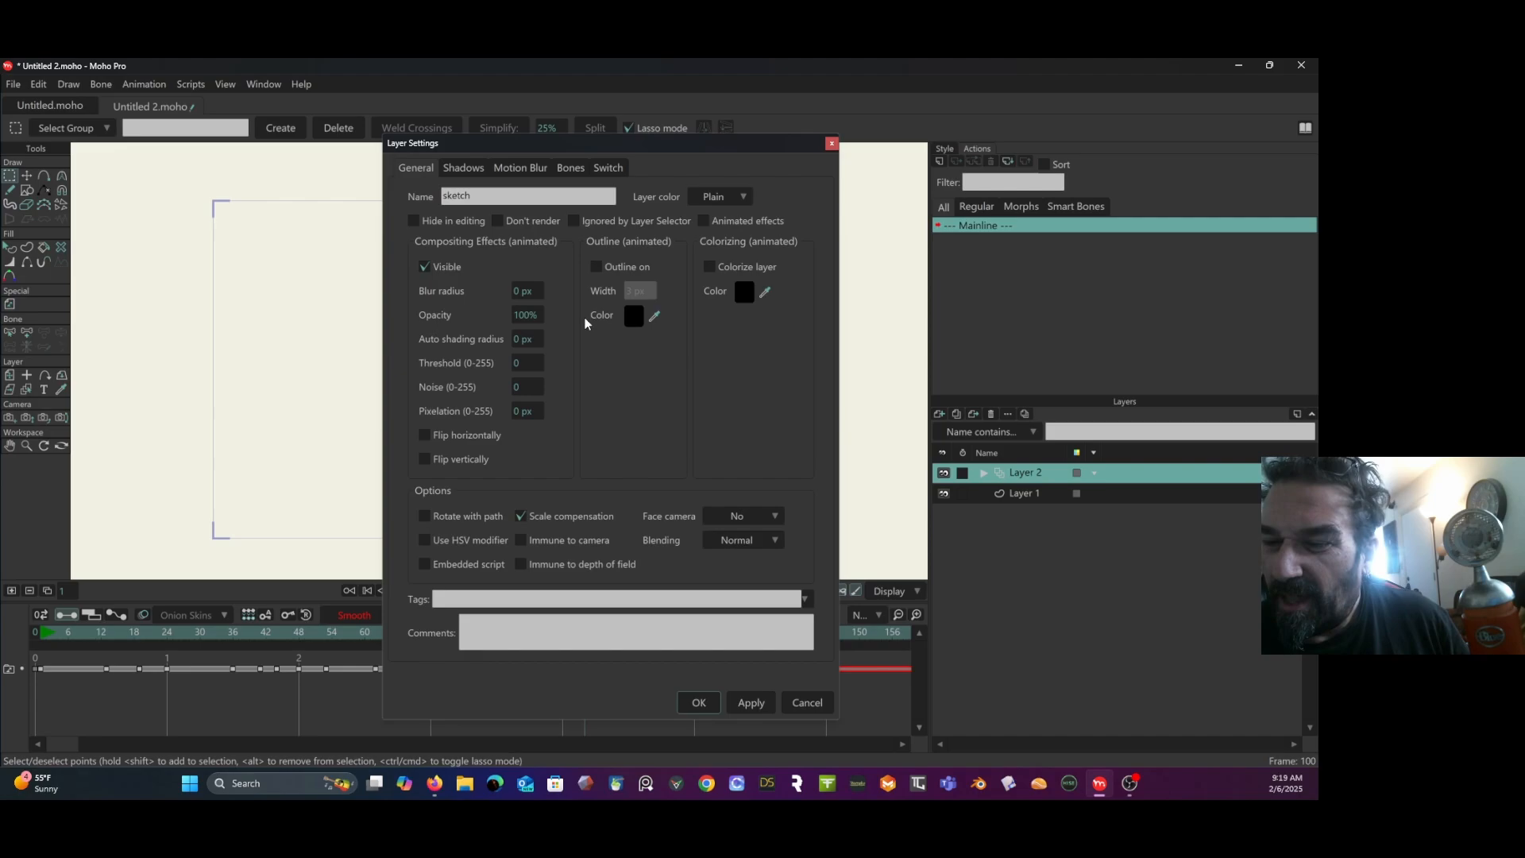
pyautogui.click(522, 312)
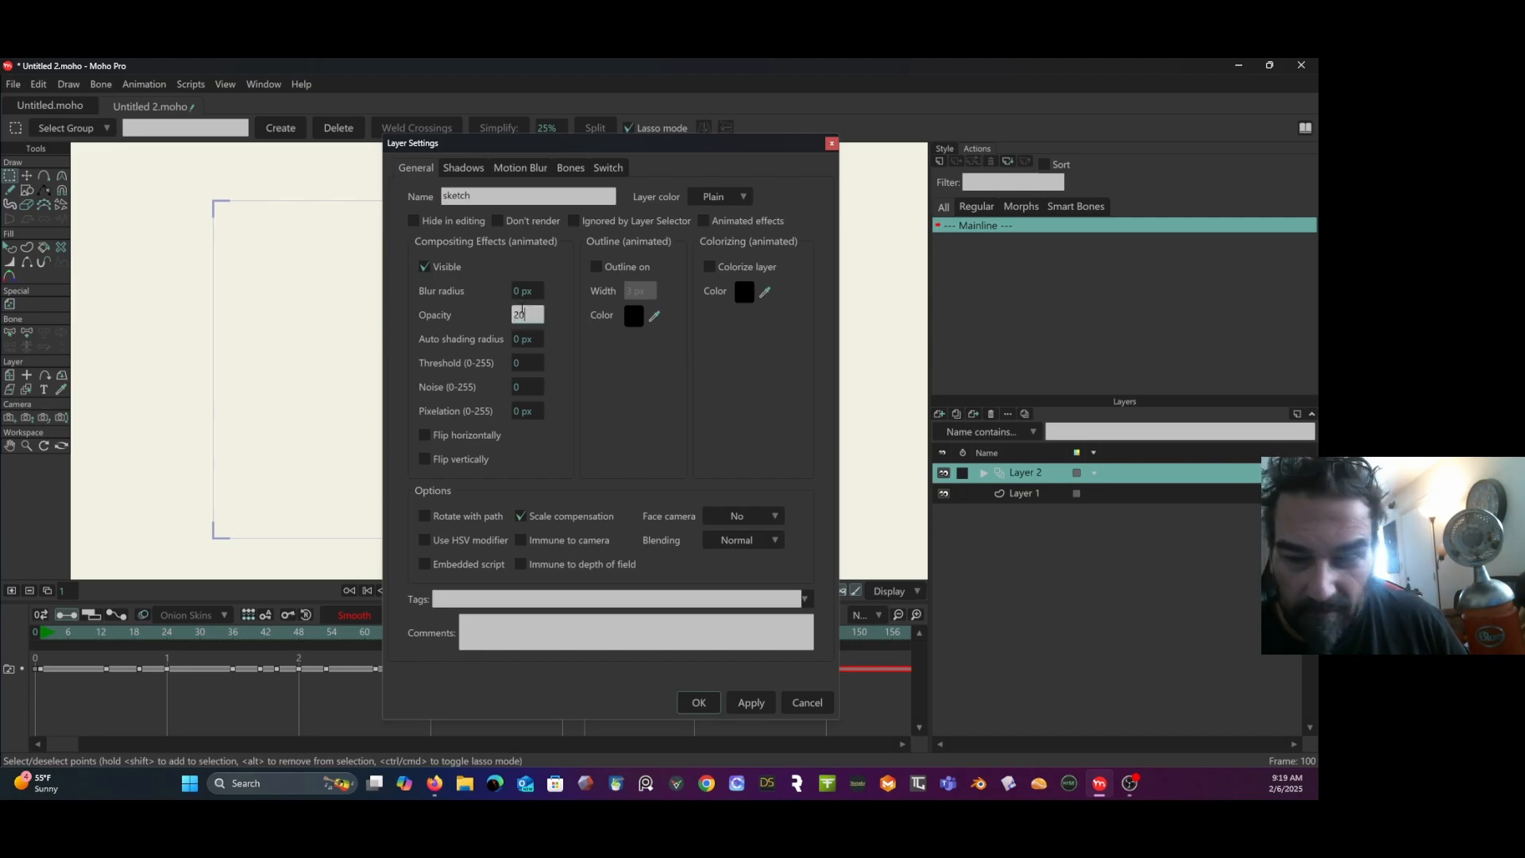
pyautogui.press('Return')
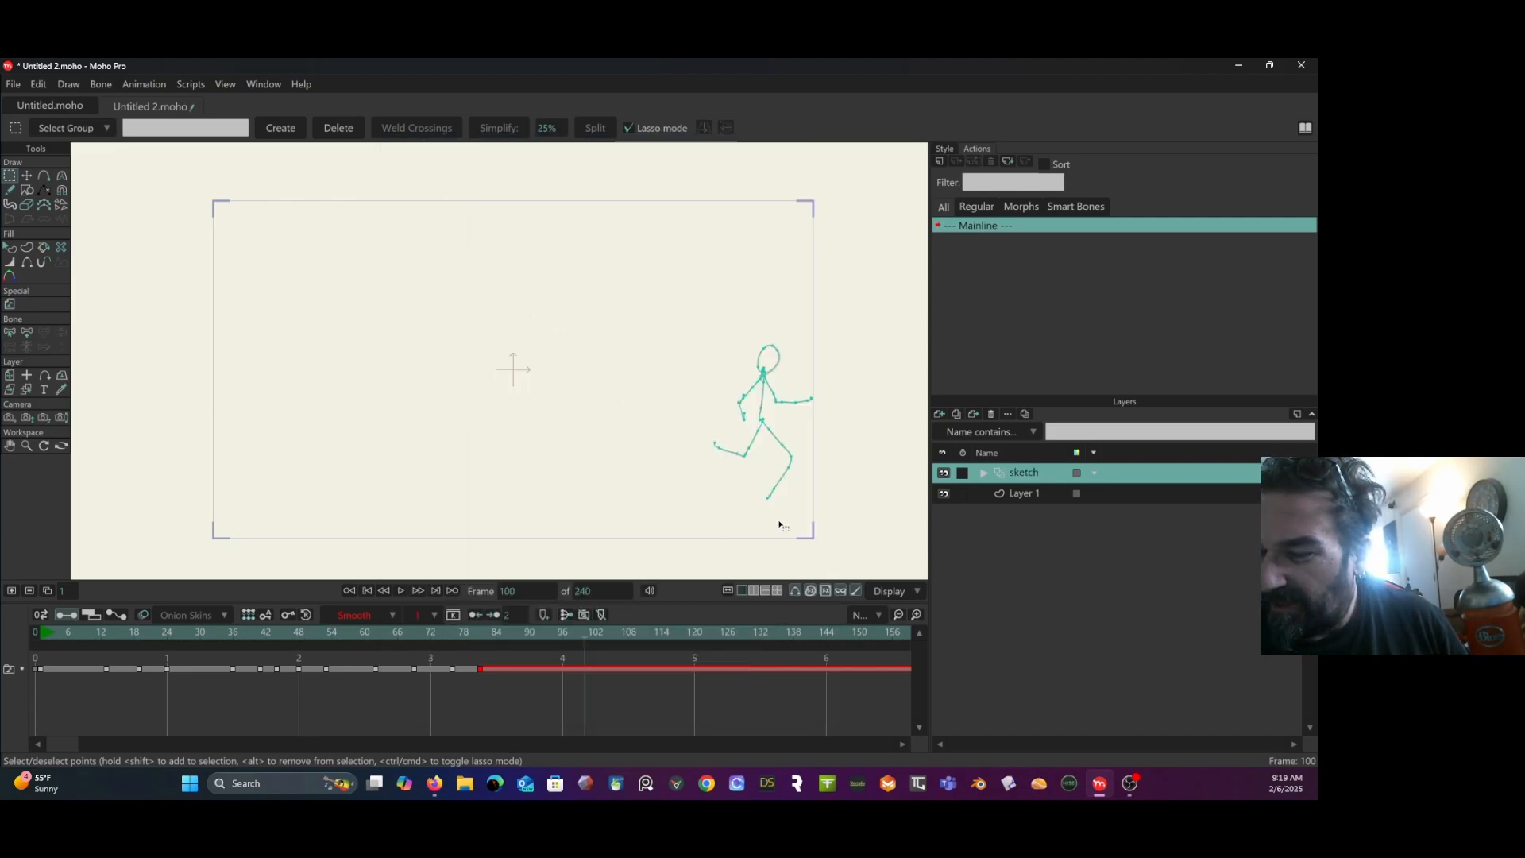
# Select Layer 1 and move it above the sketch layer in the layer order.
pyautogui.click(1011, 491)
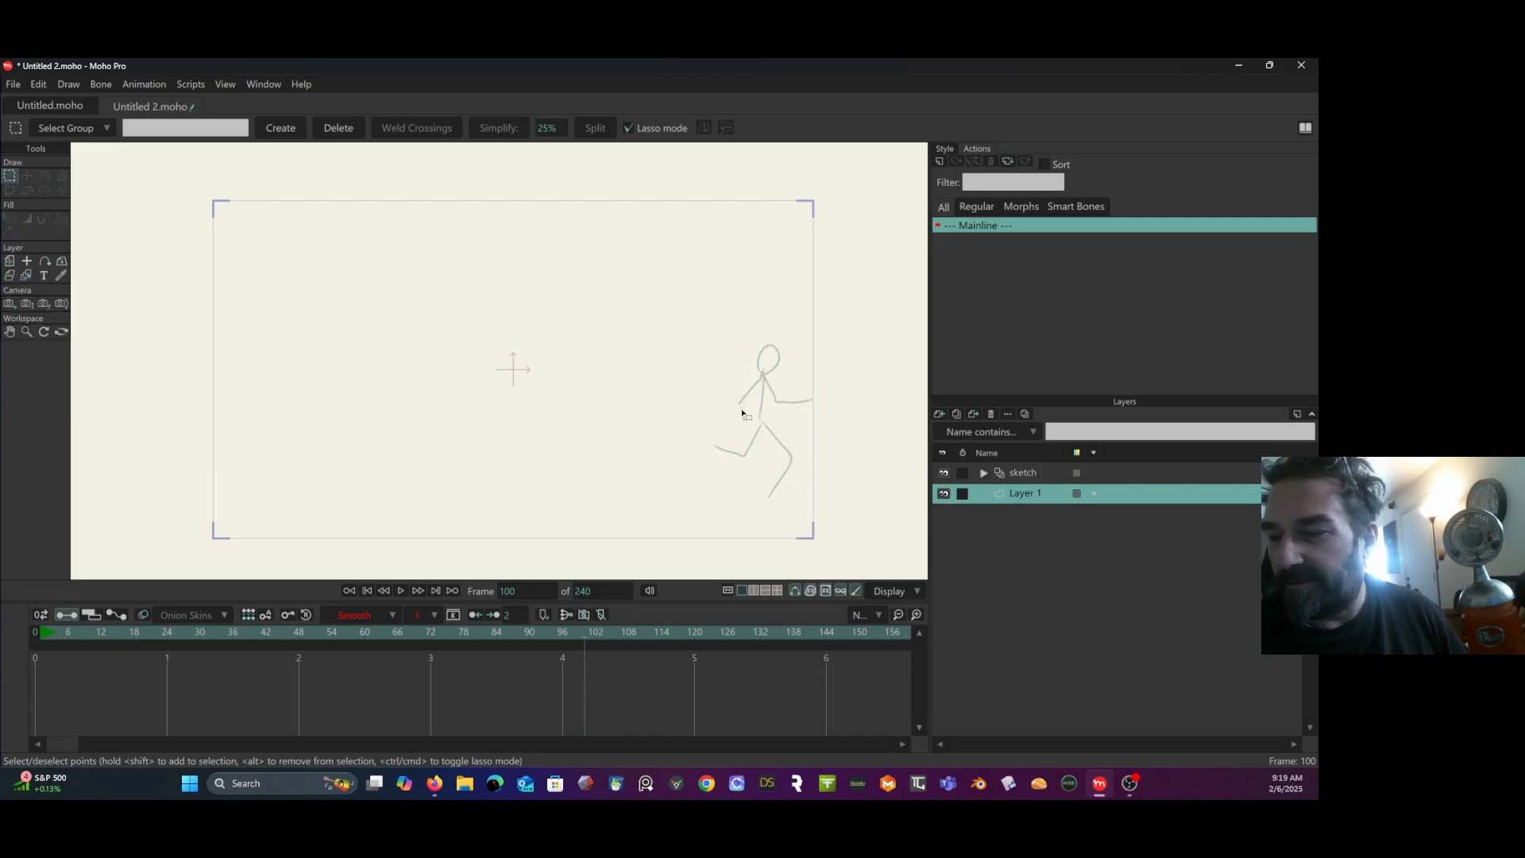
pyautogui.moveTo(49, 631)
pyautogui.mouseDown()
pyautogui.moveTo(507, 605)
pyautogui.moveTo(45, 638)
pyautogui.mouseUp()
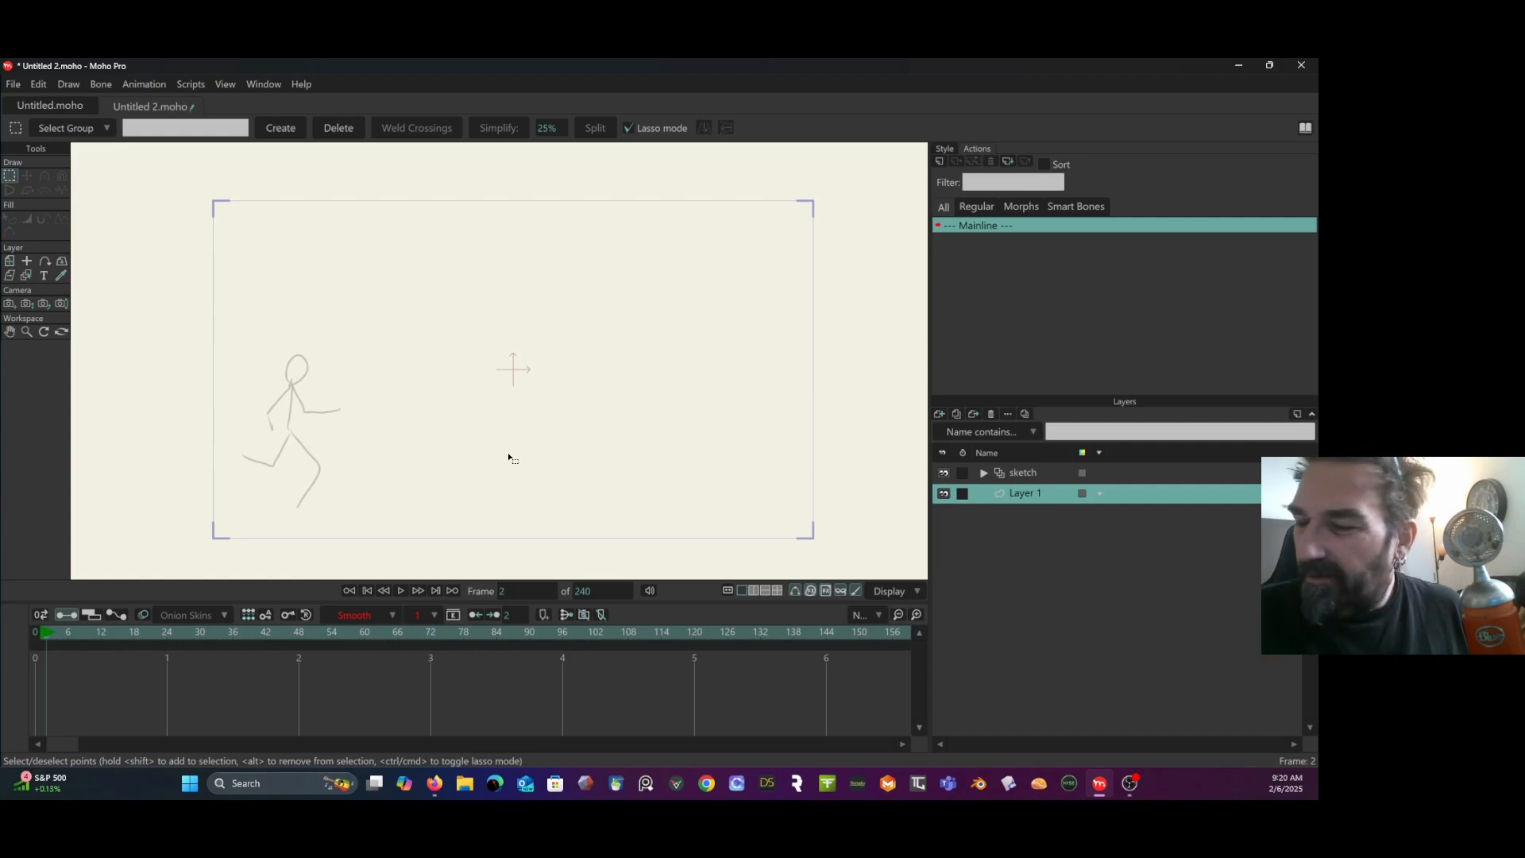
pyautogui.moveTo(1046, 492); pyautogui.dragTo(1040, 472)
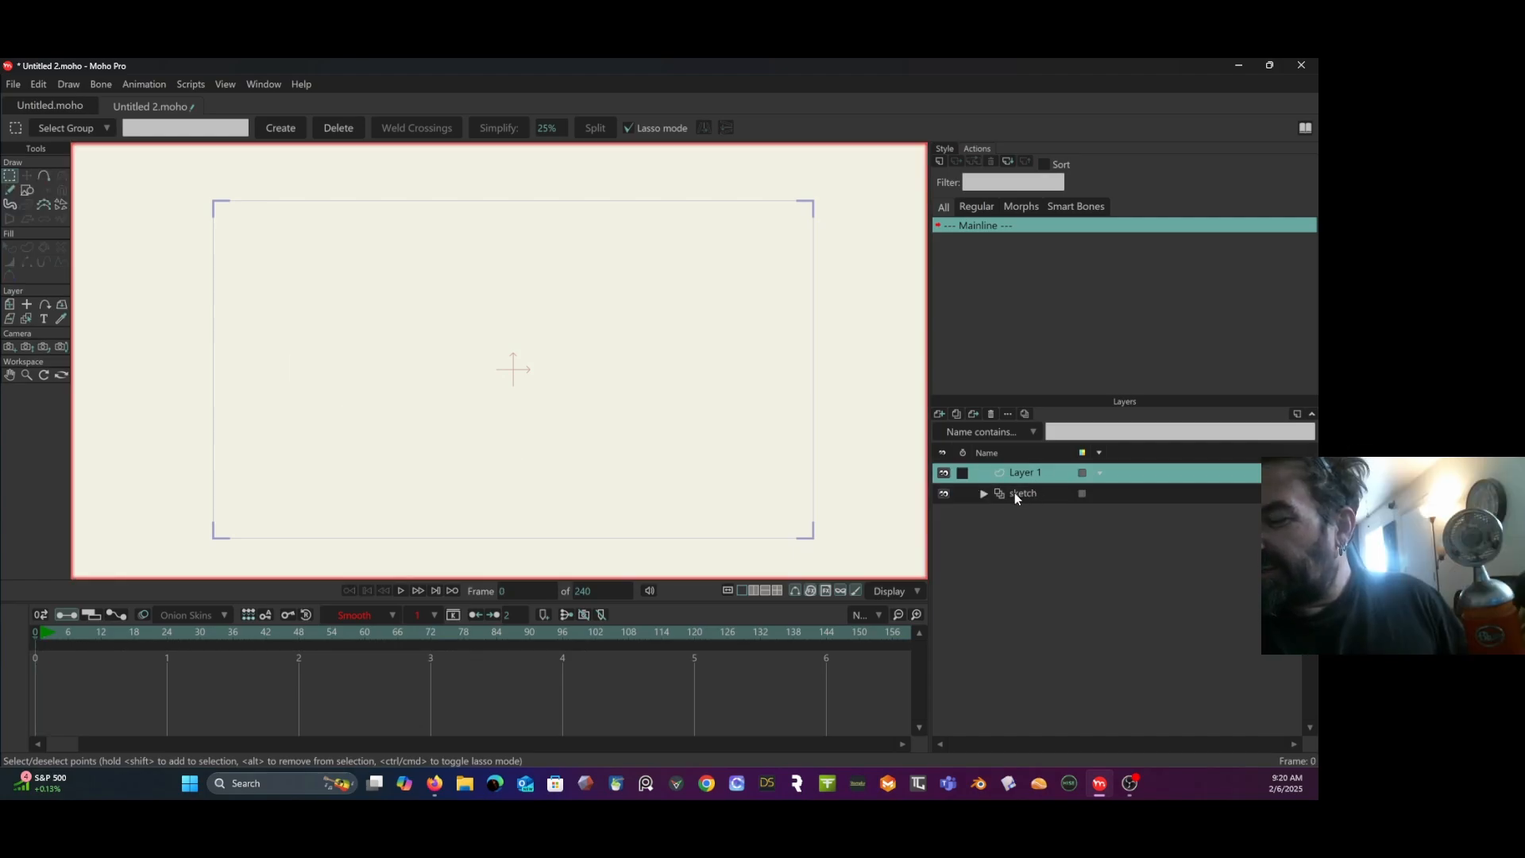
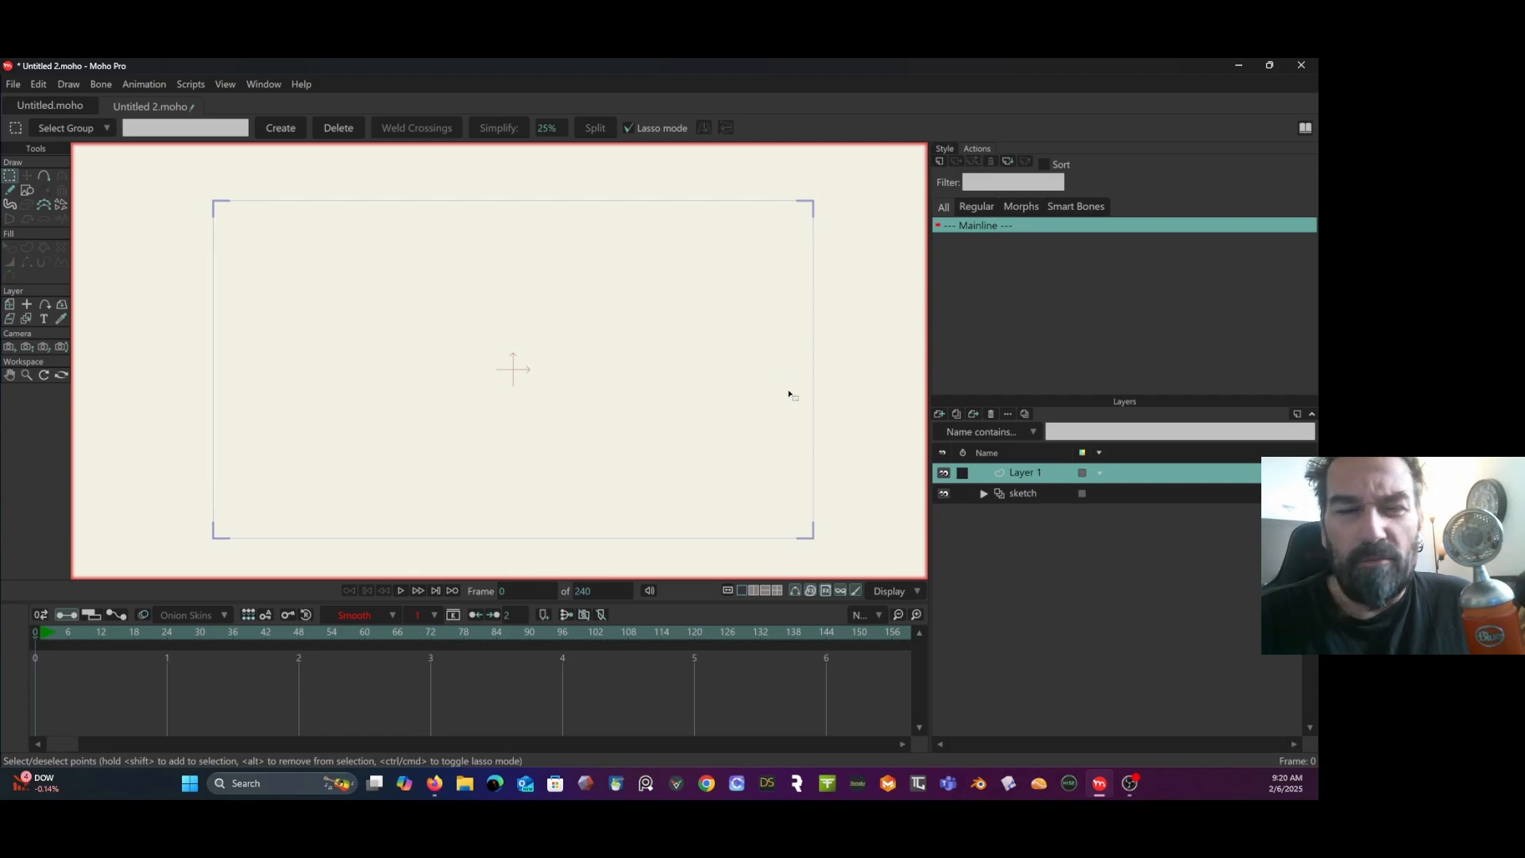
# Turn on onion skins and make the sketch layer active at frame 0.
pyautogui.click(142, 616)
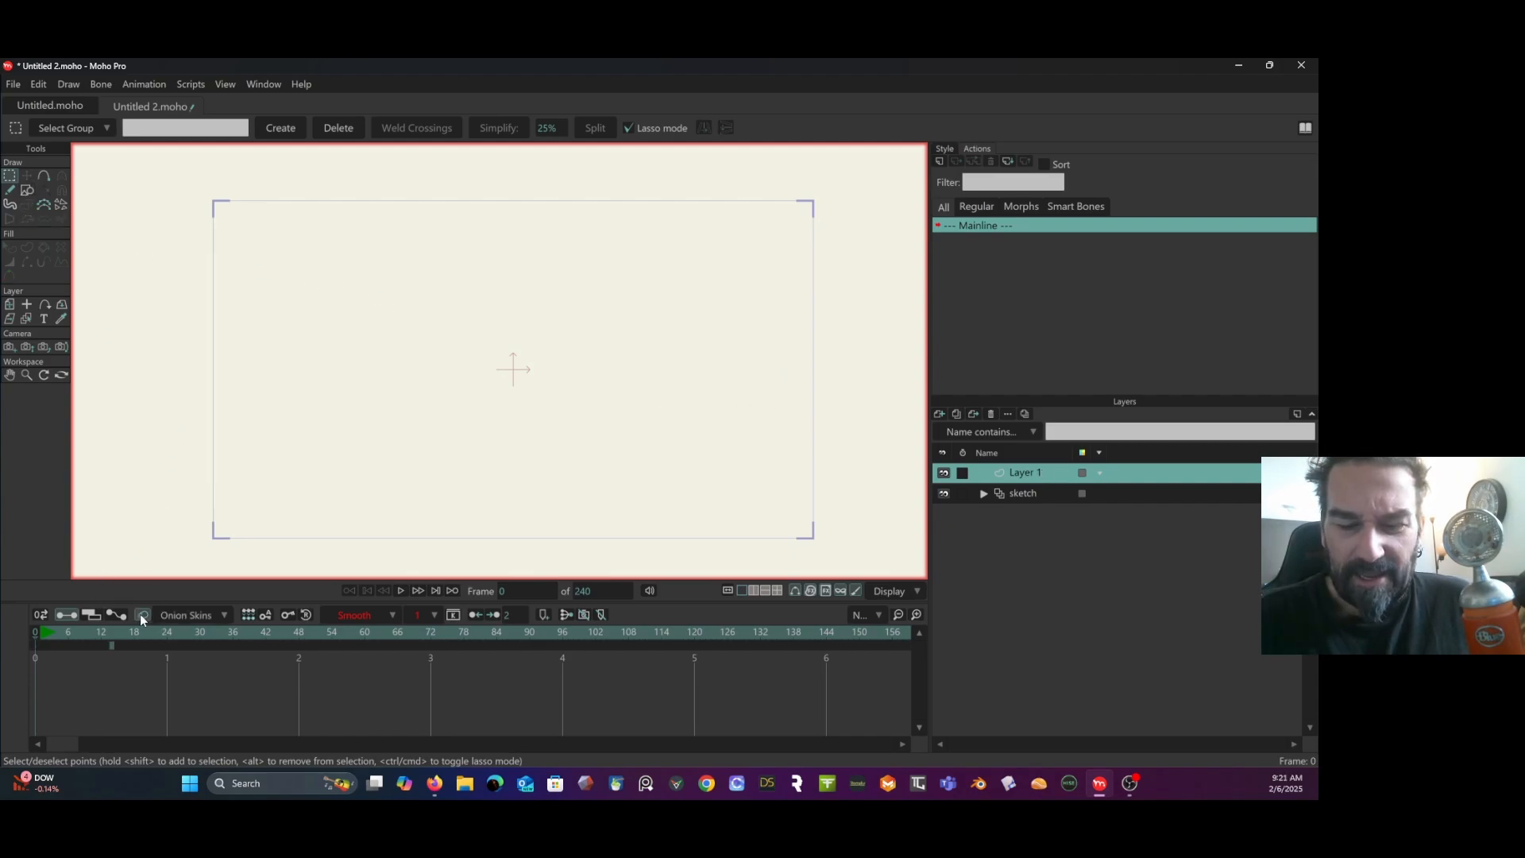
pyautogui.click(42, 632)
pyautogui.press('Left')
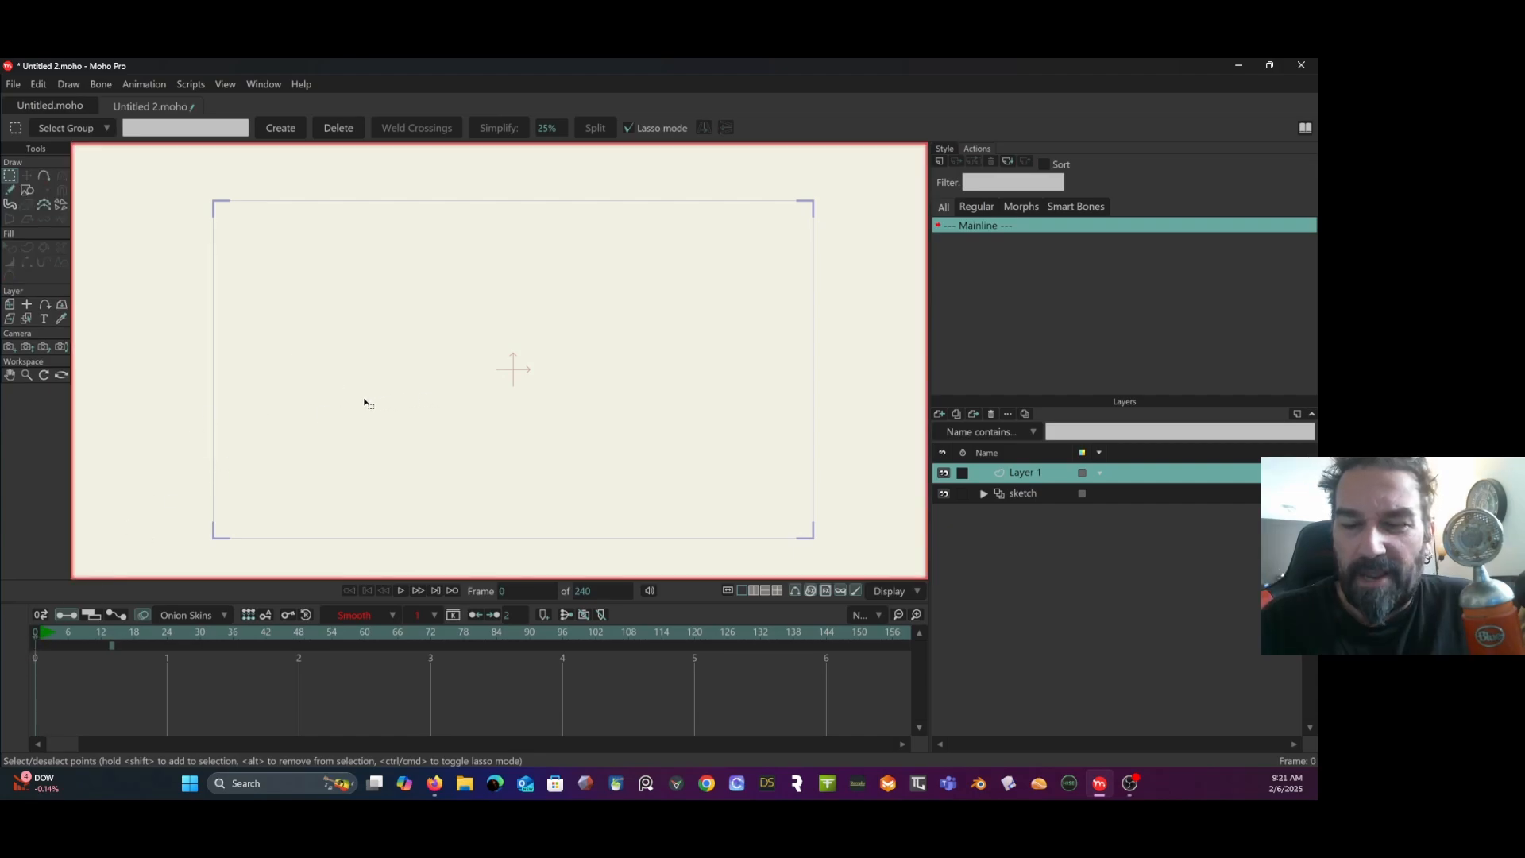
pyautogui.click(1023, 495)
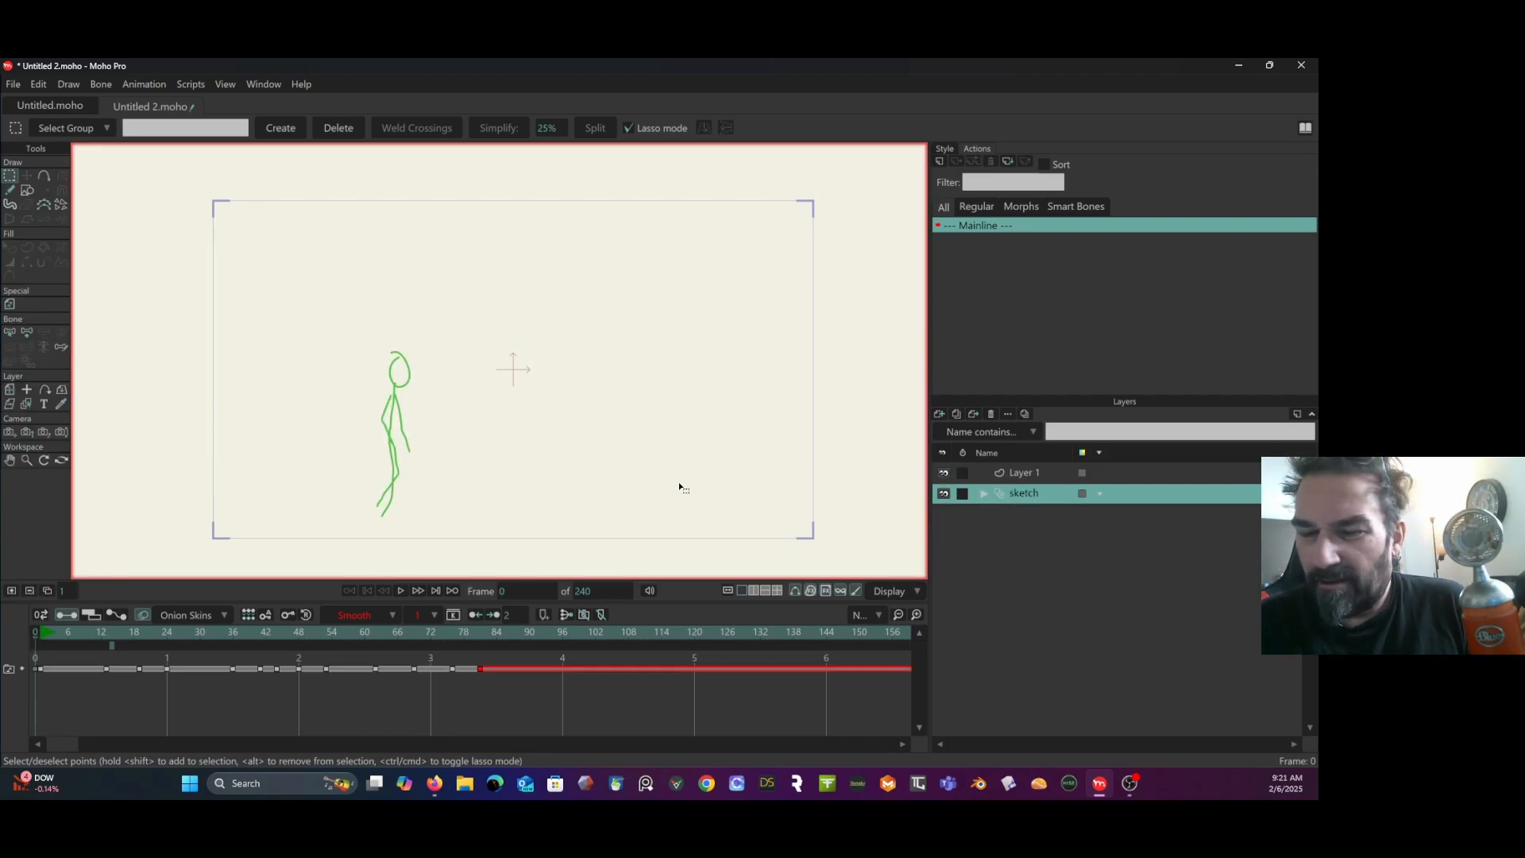
# Copy the sketch layer's running pose key at frame 1 and paste it at frame 0.
pyautogui.click(42, 635)
pyautogui.click(36, 665)
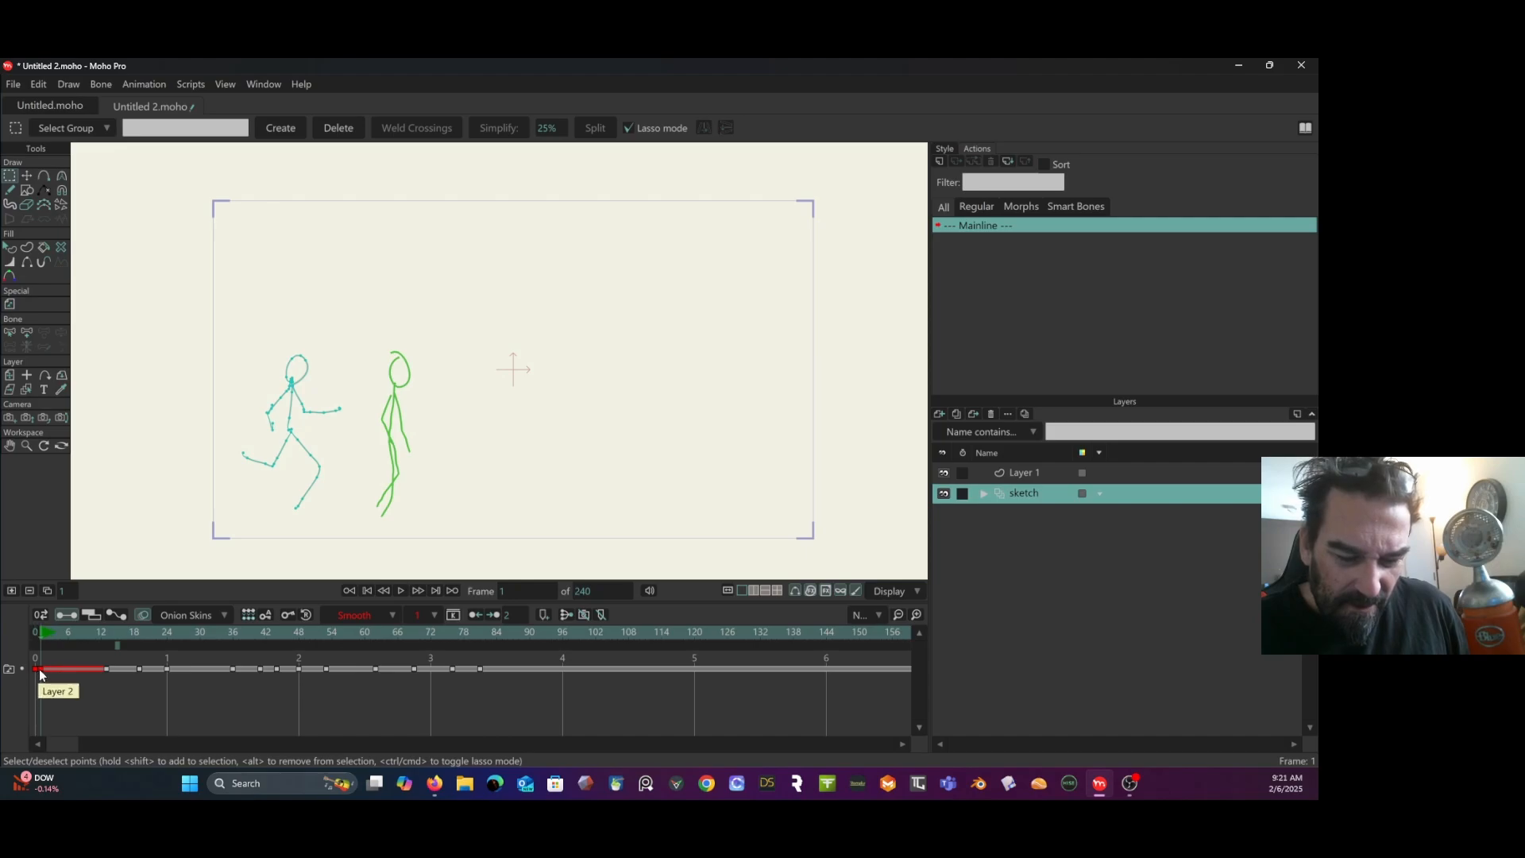
pyautogui.click(54, 693)
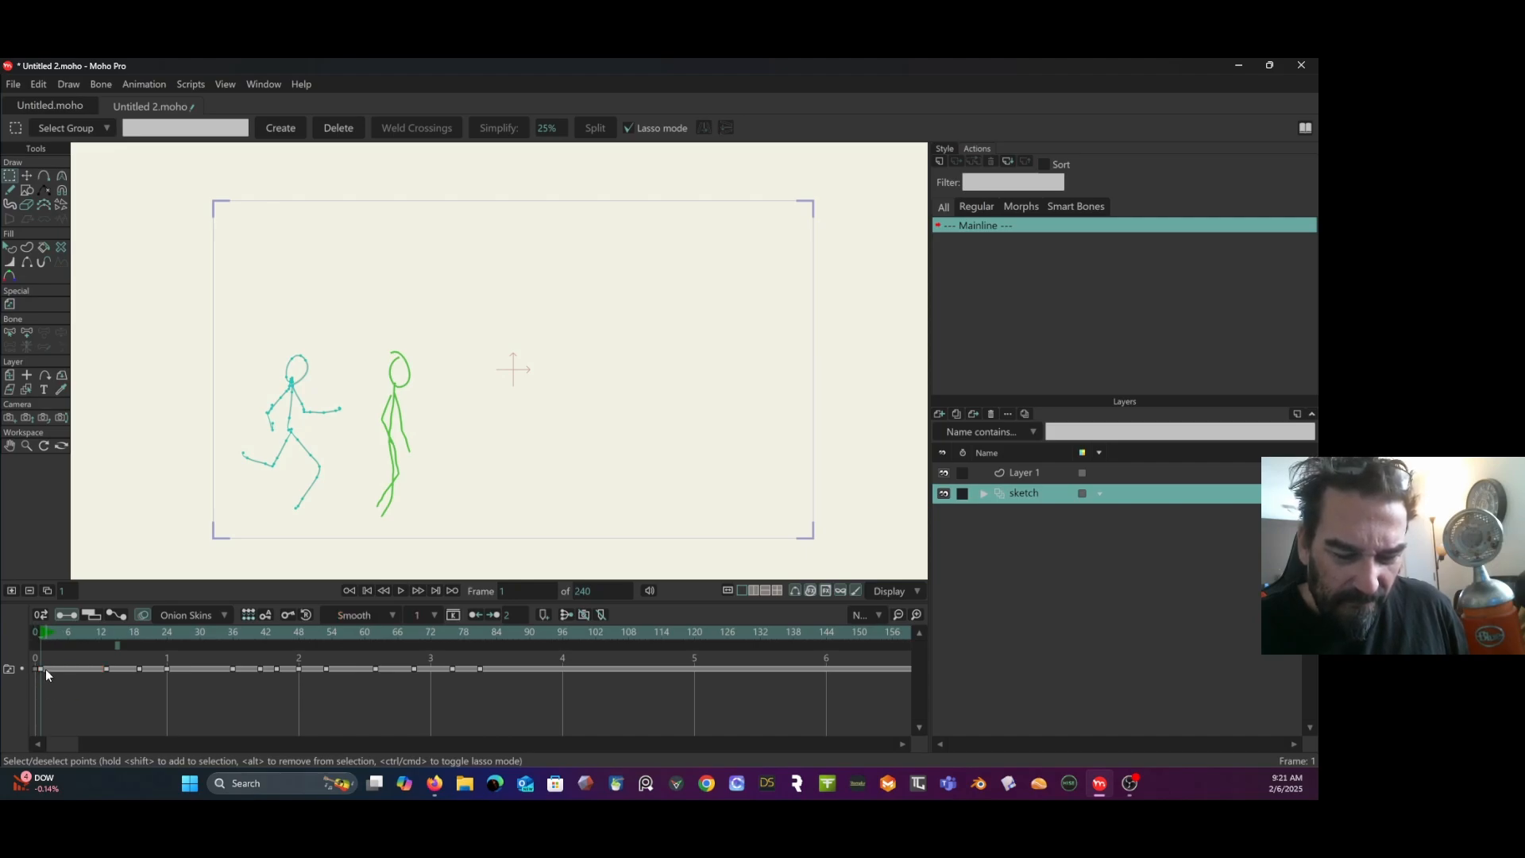
pyautogui.click(40, 666)
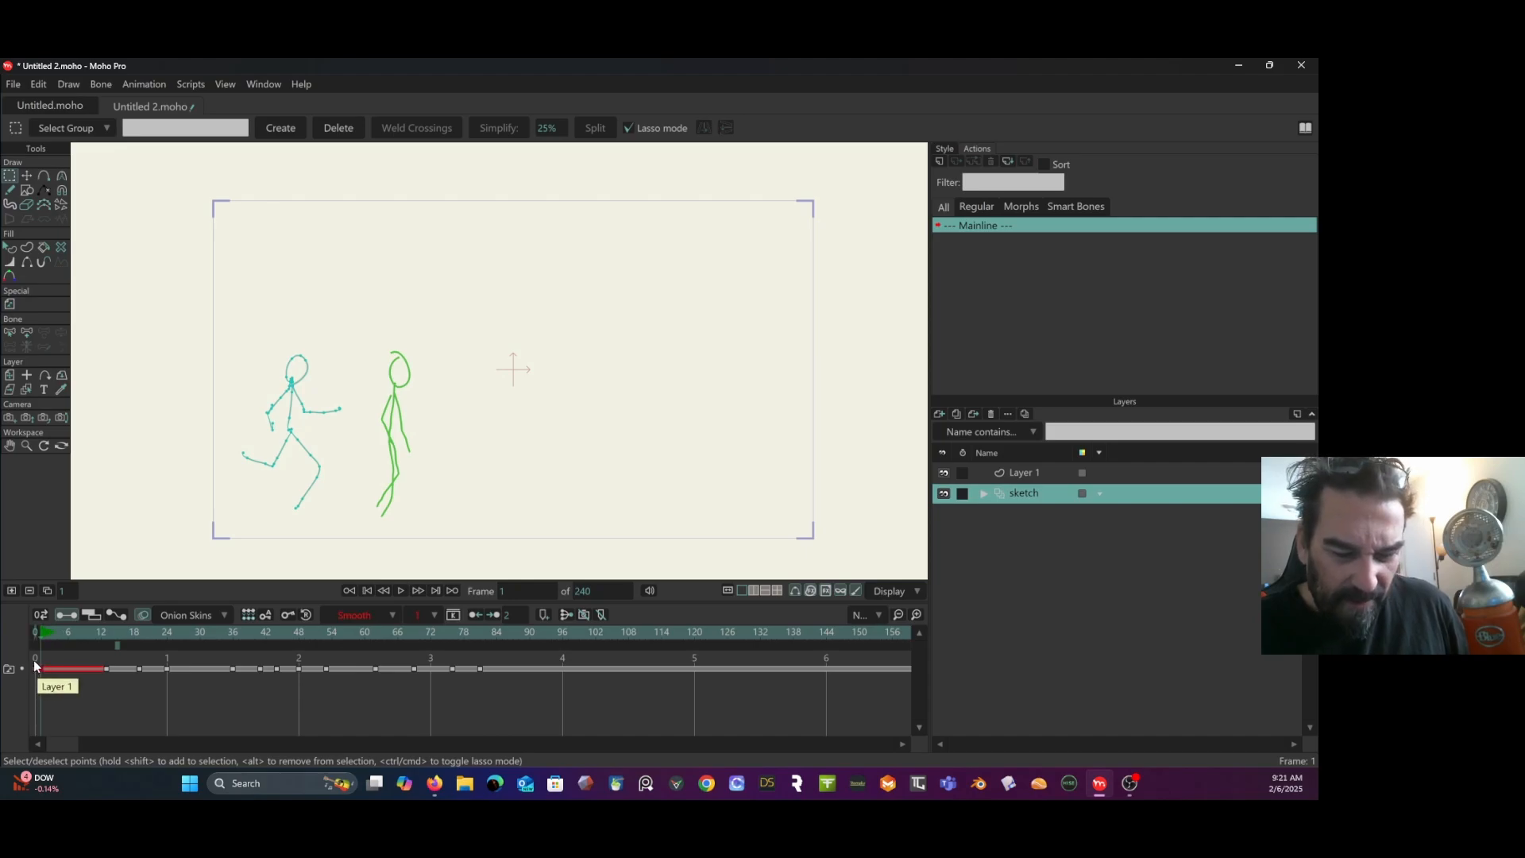
pyautogui.click(36, 632)
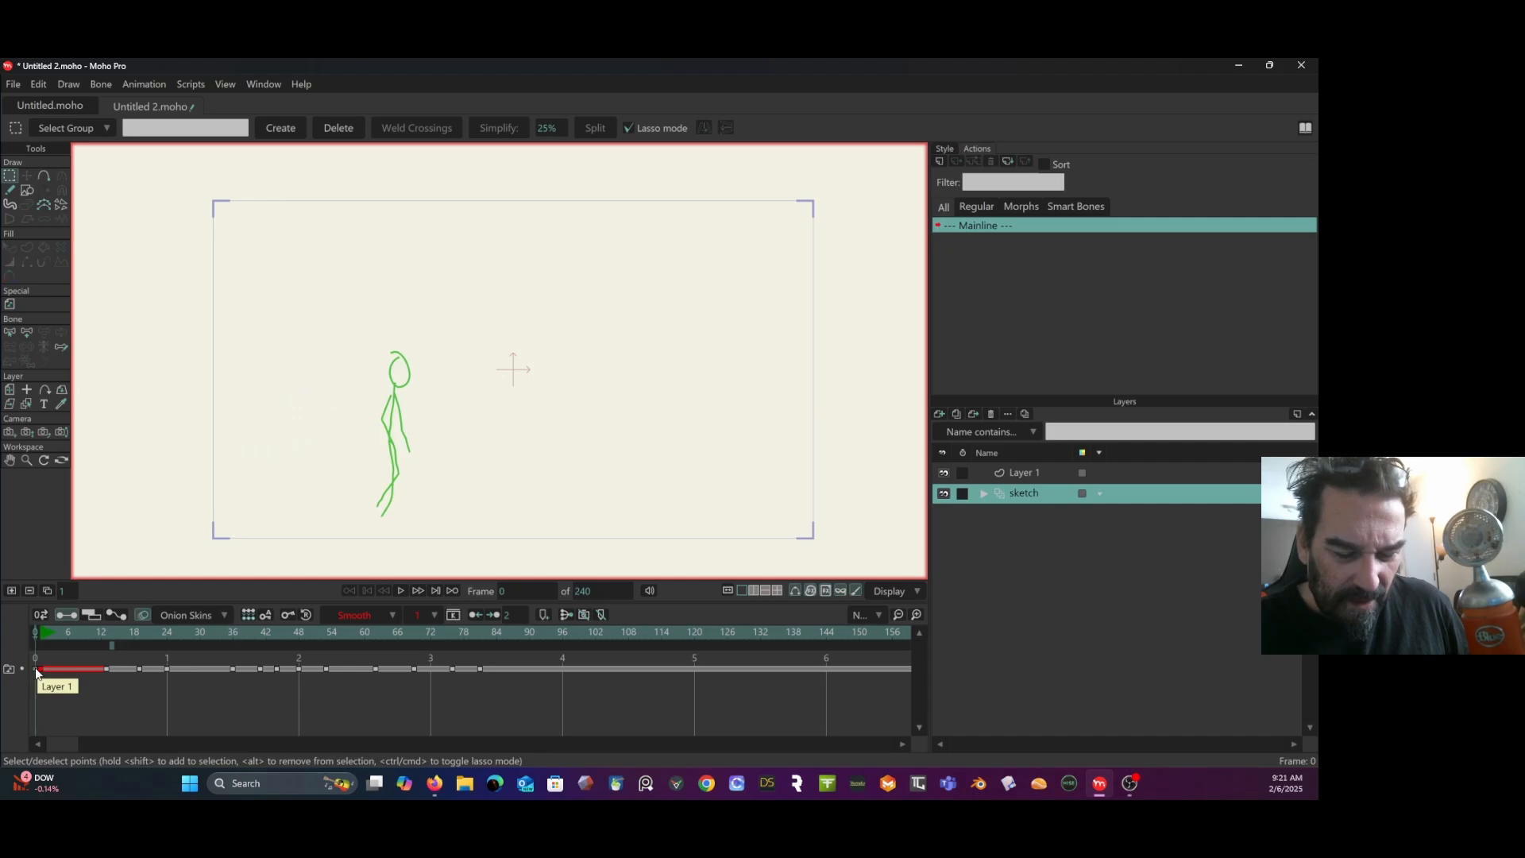
pyautogui.click(36, 669)
pyautogui.rightClick(35, 671)
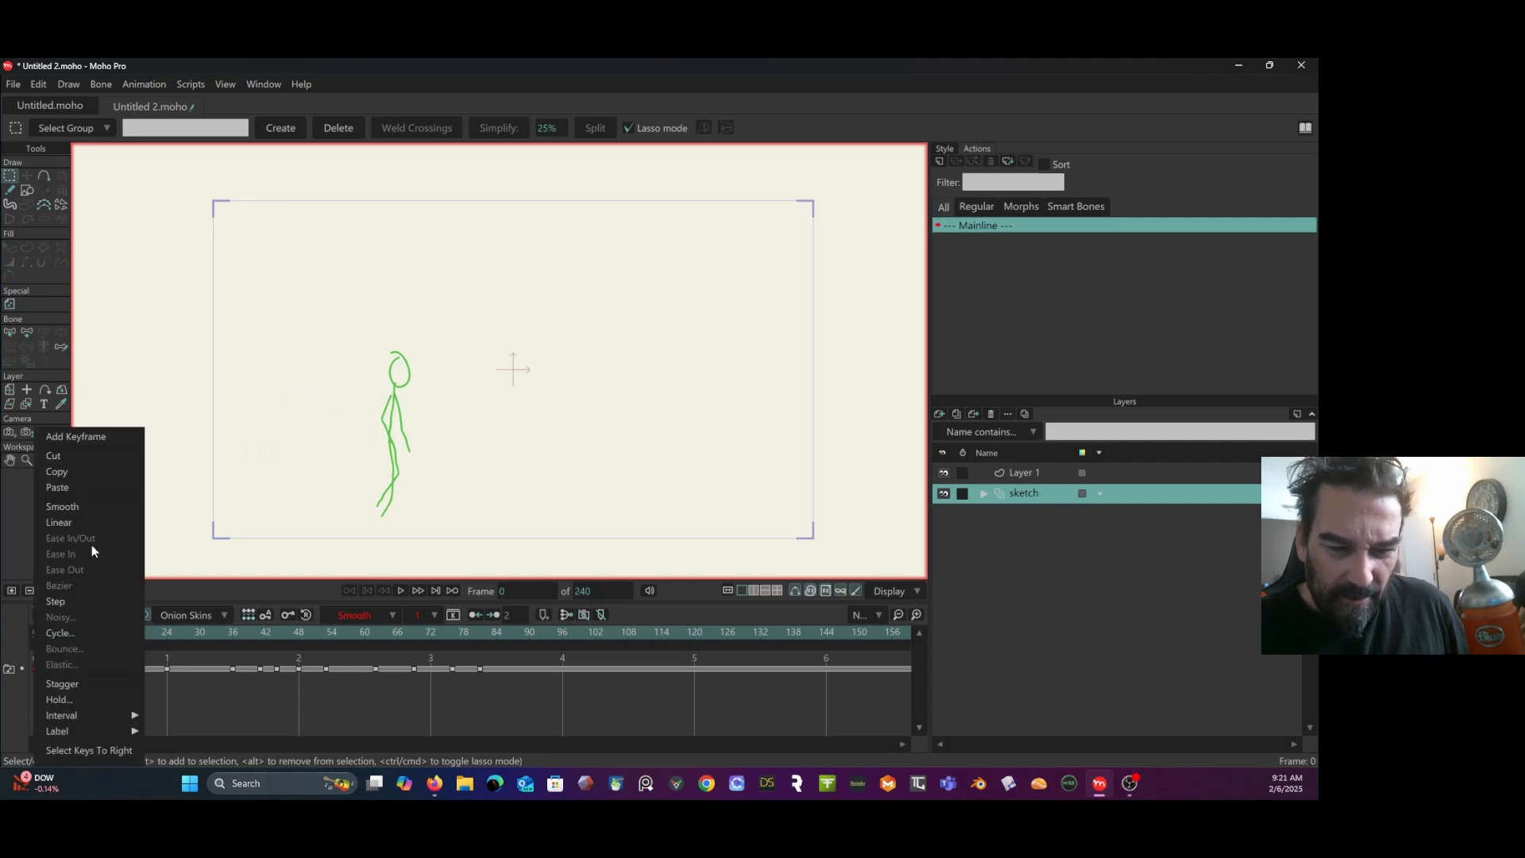
pyautogui.click(87, 488)
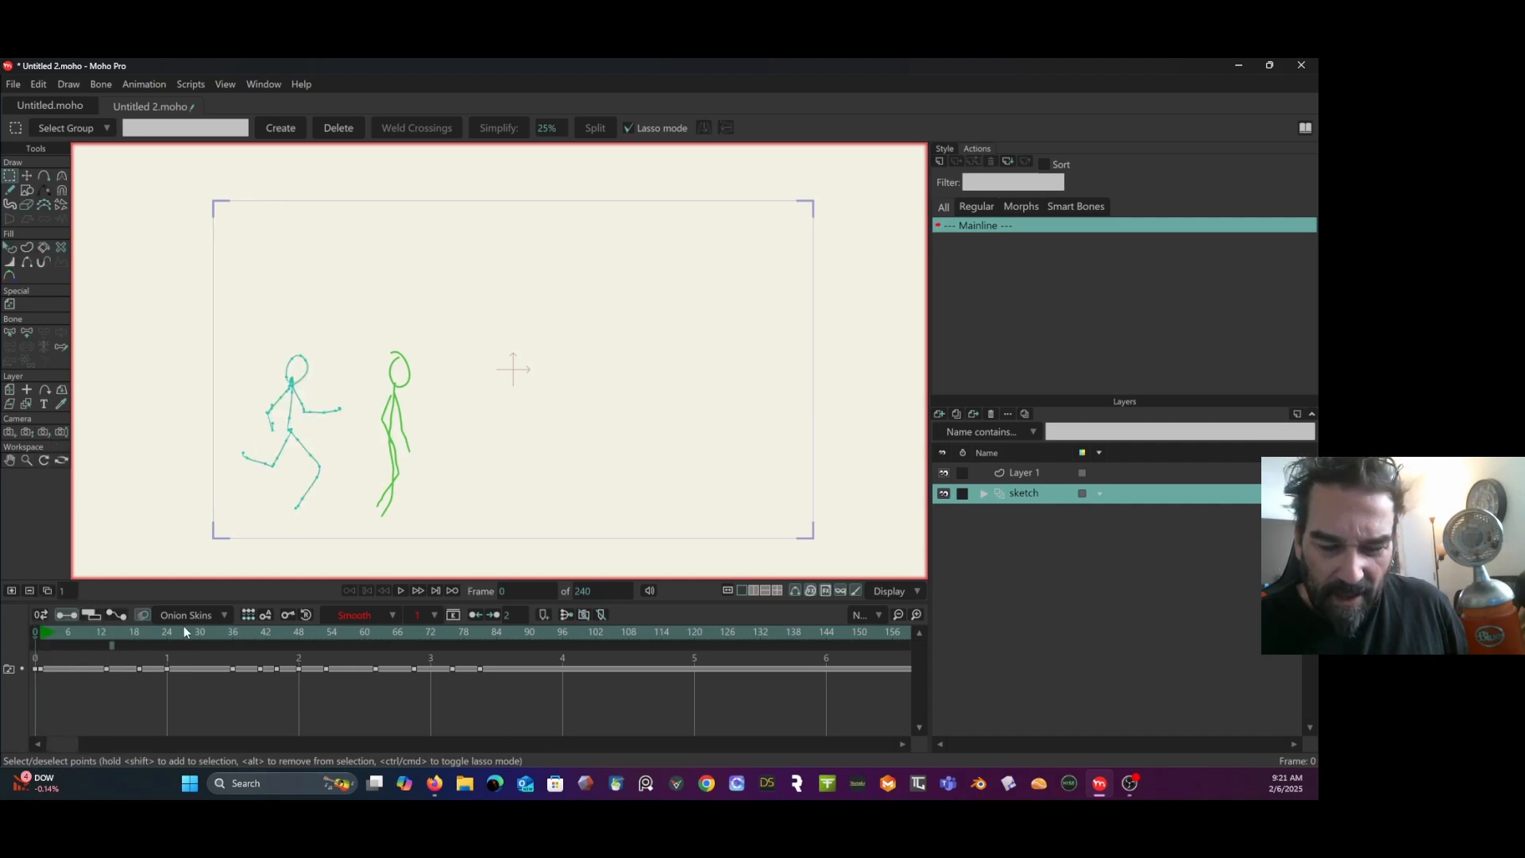
# Draw a filled oval over the sketched head on Layer 1 and rename the layer "head".
pyautogui.click(1042, 475)
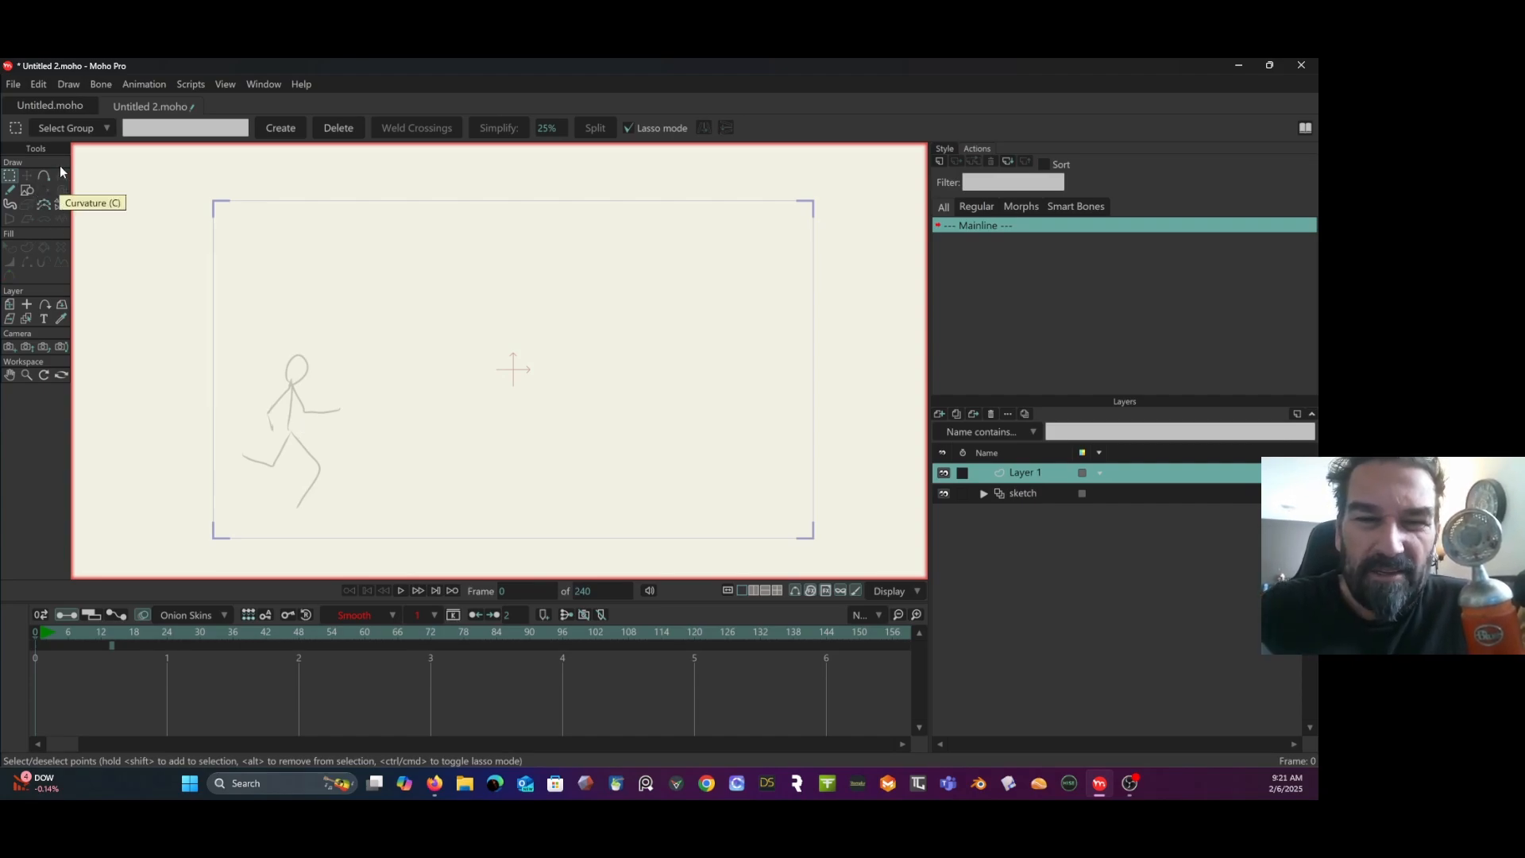
pyautogui.click(34, 189)
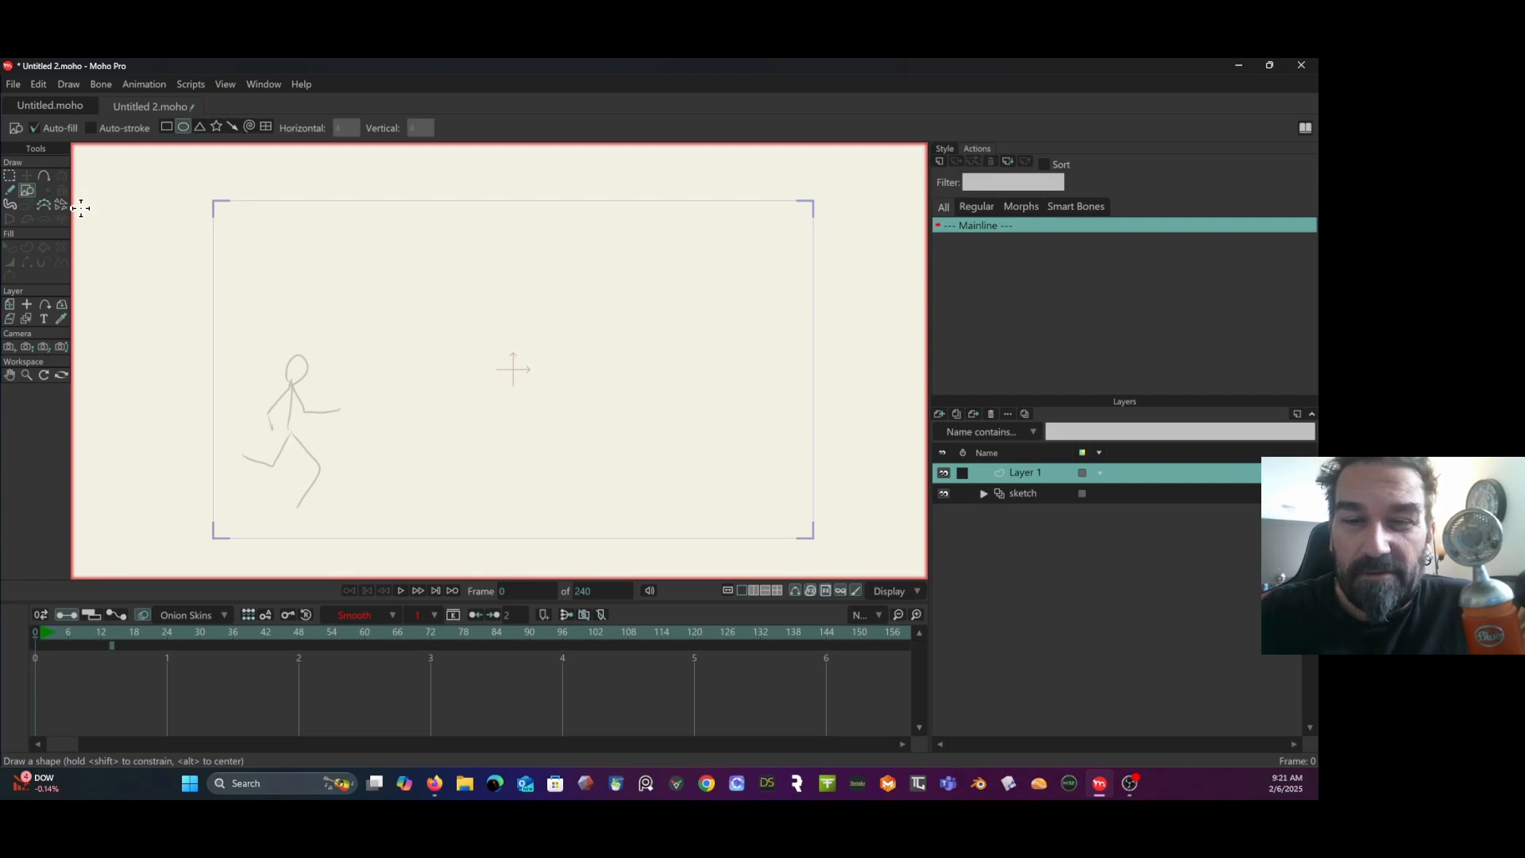
pyautogui.click(166, 127)
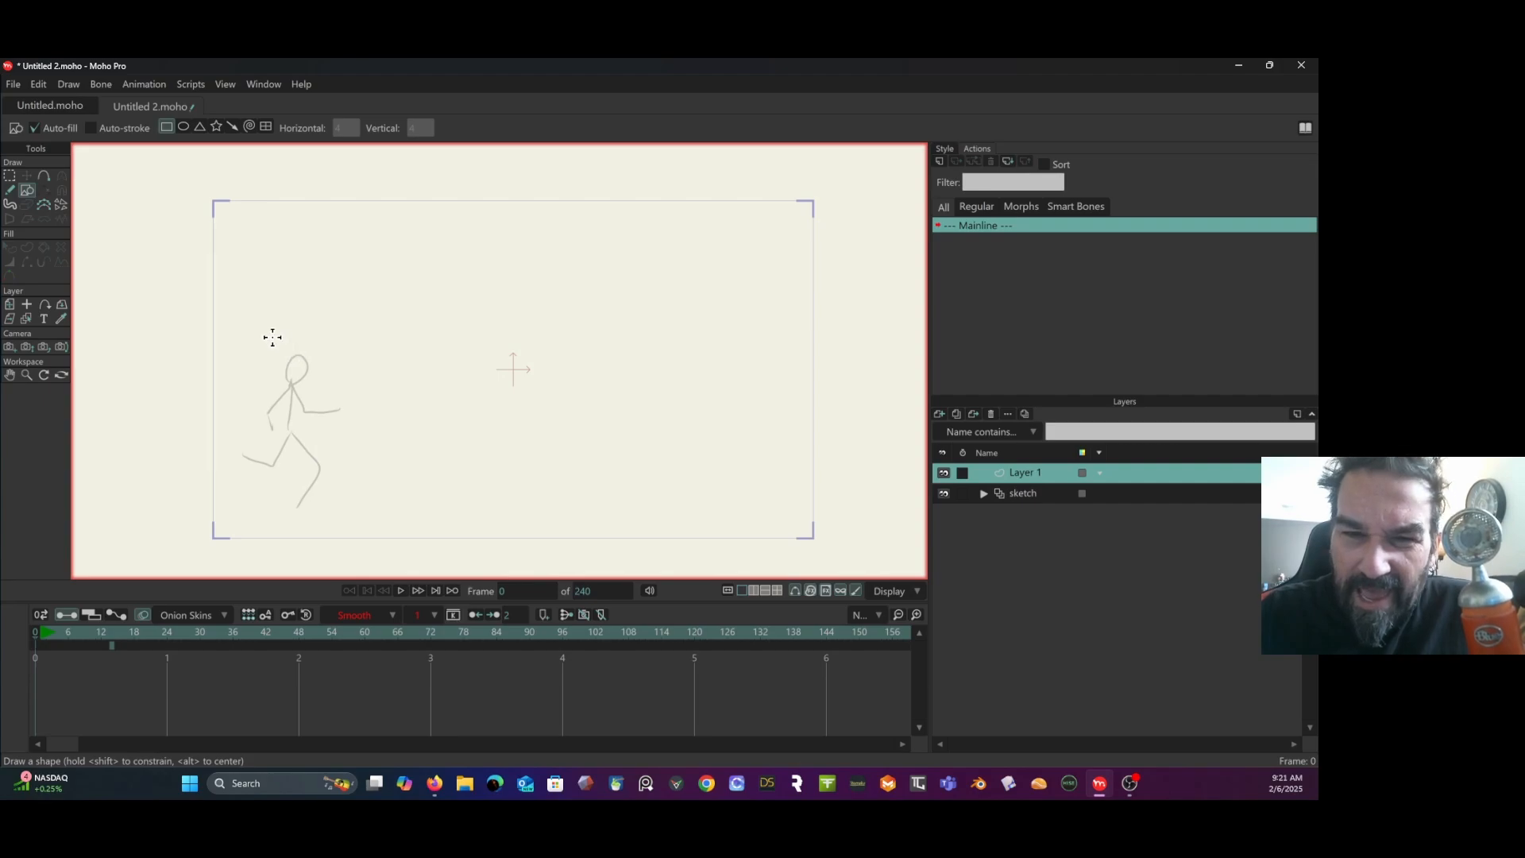
pyautogui.click(183, 129)
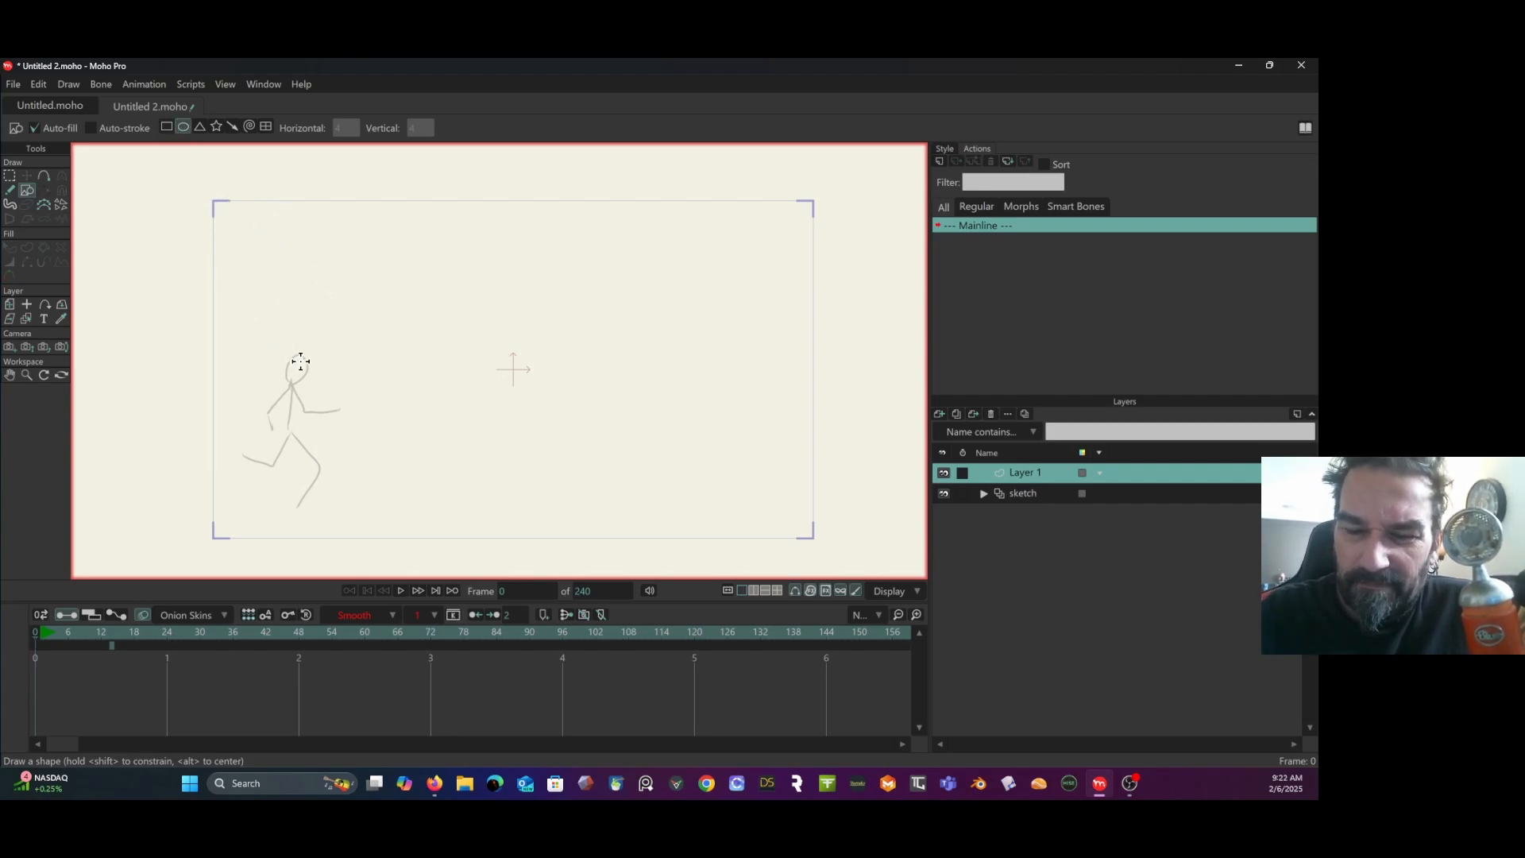
pyautogui.moveTo(285, 350); pyautogui.dragTo(308, 385)
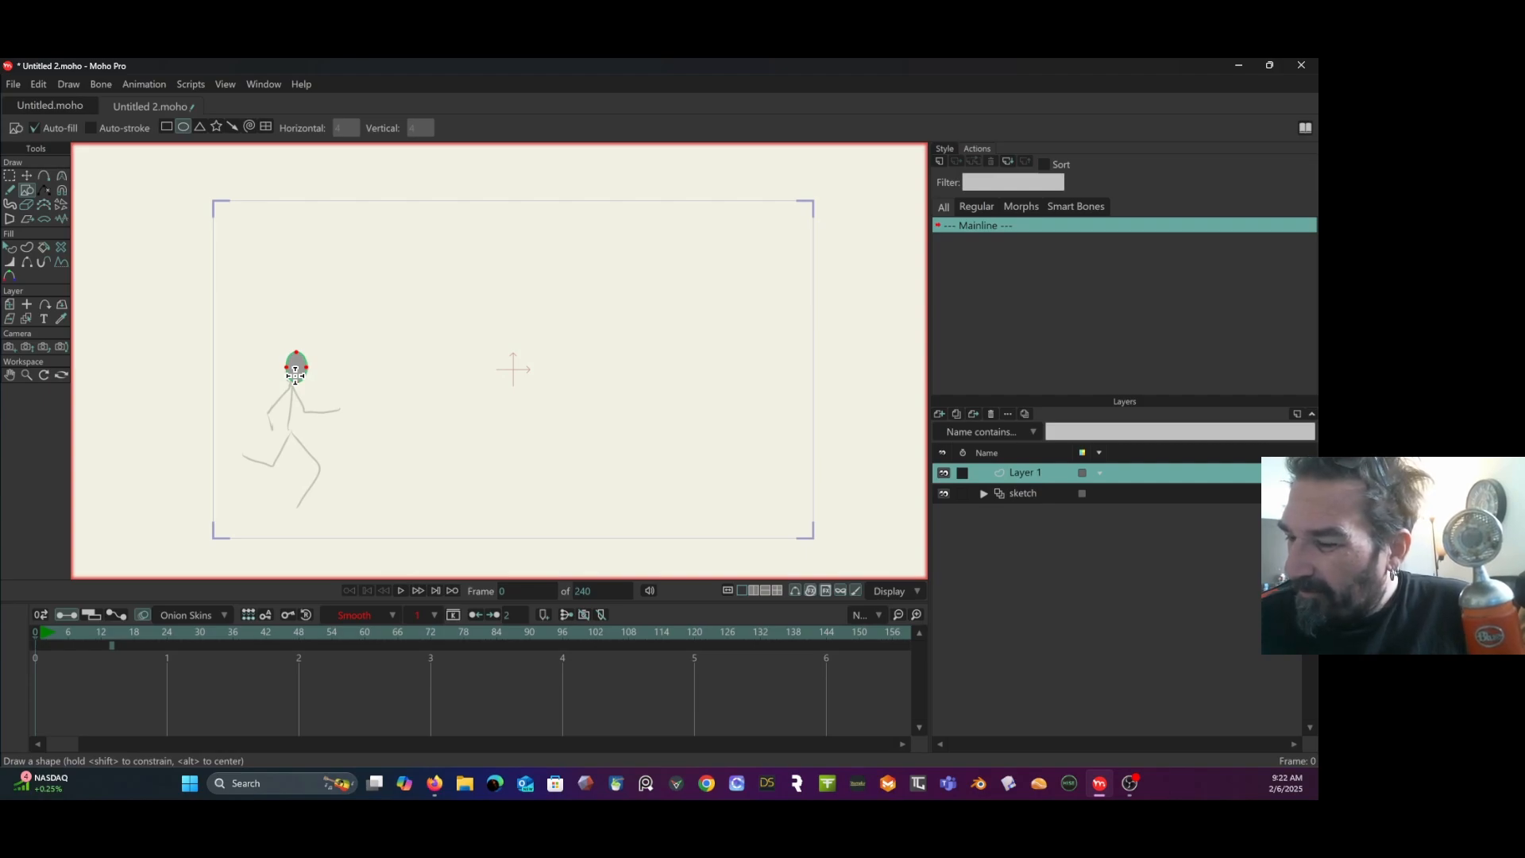
pyautogui.doubleClick(1021, 465)
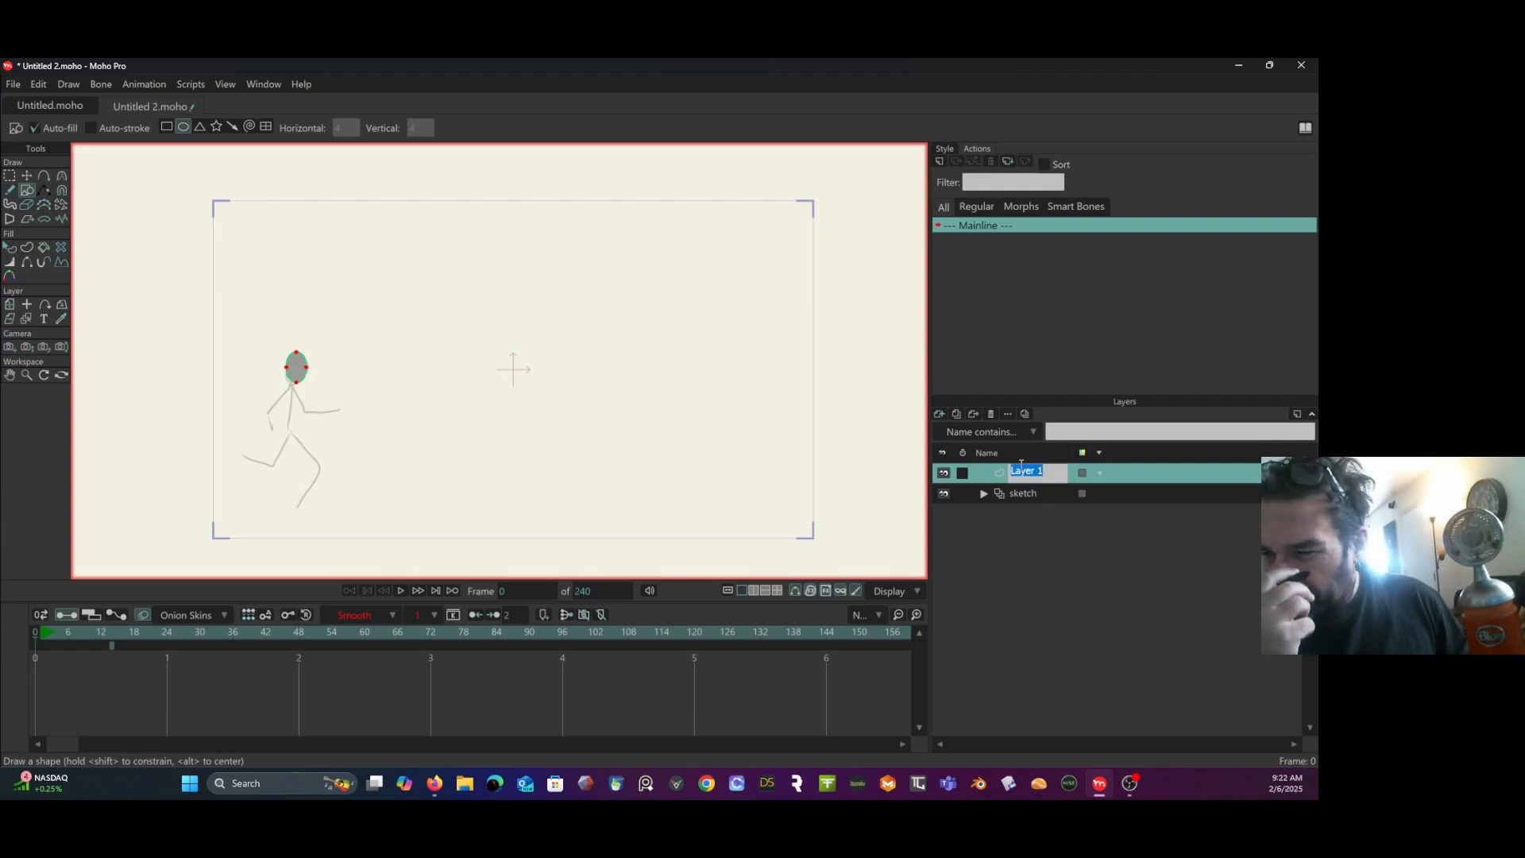
pyautogui.write('head')
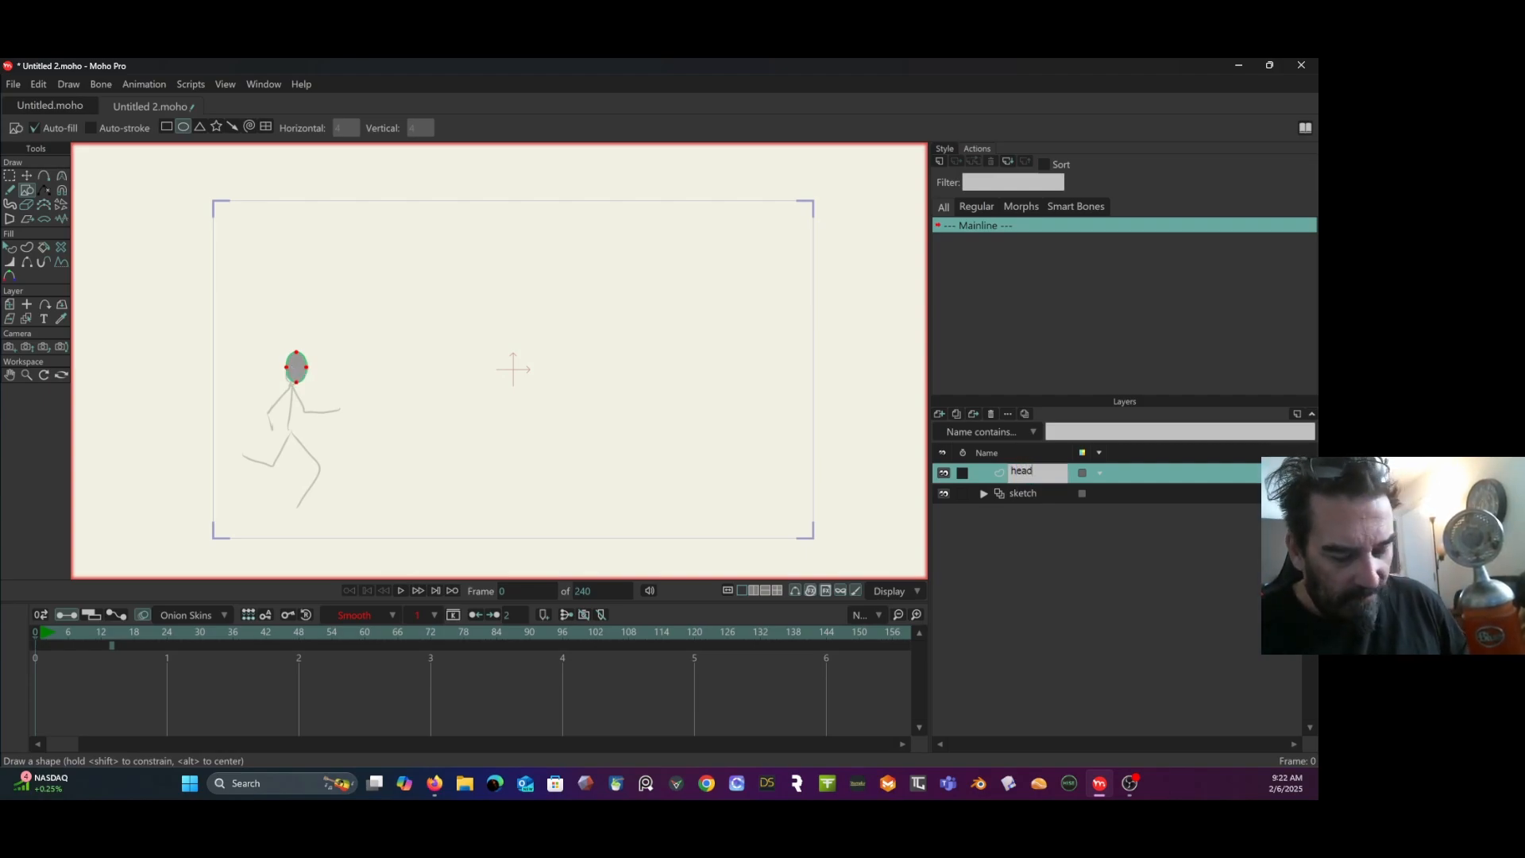
# Add a vector layer named "spine" and place it directly below the head layer.
pyautogui.click(939, 414)
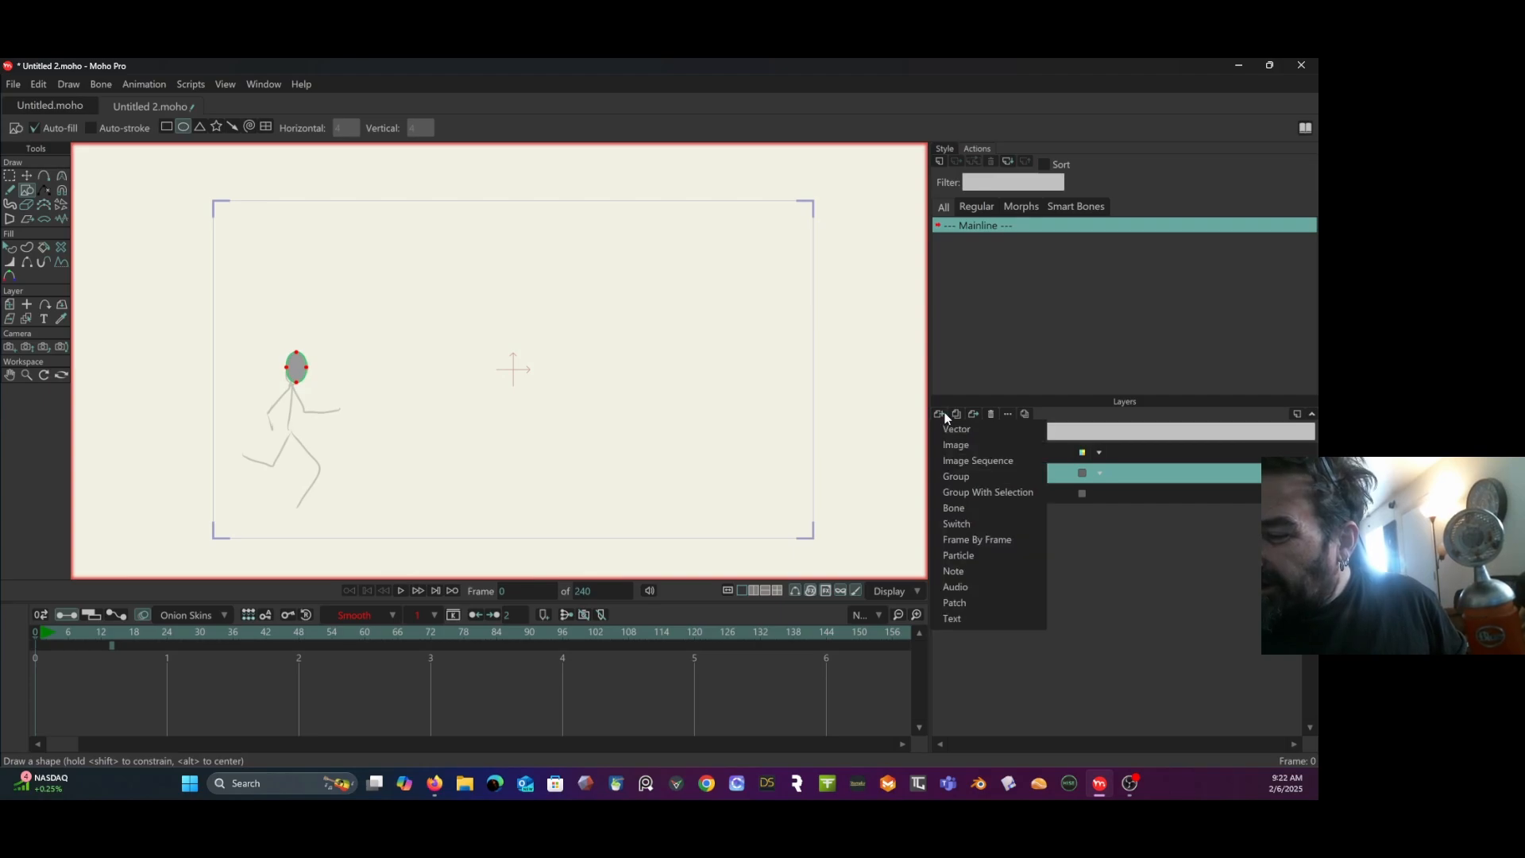
pyautogui.click(965, 425)
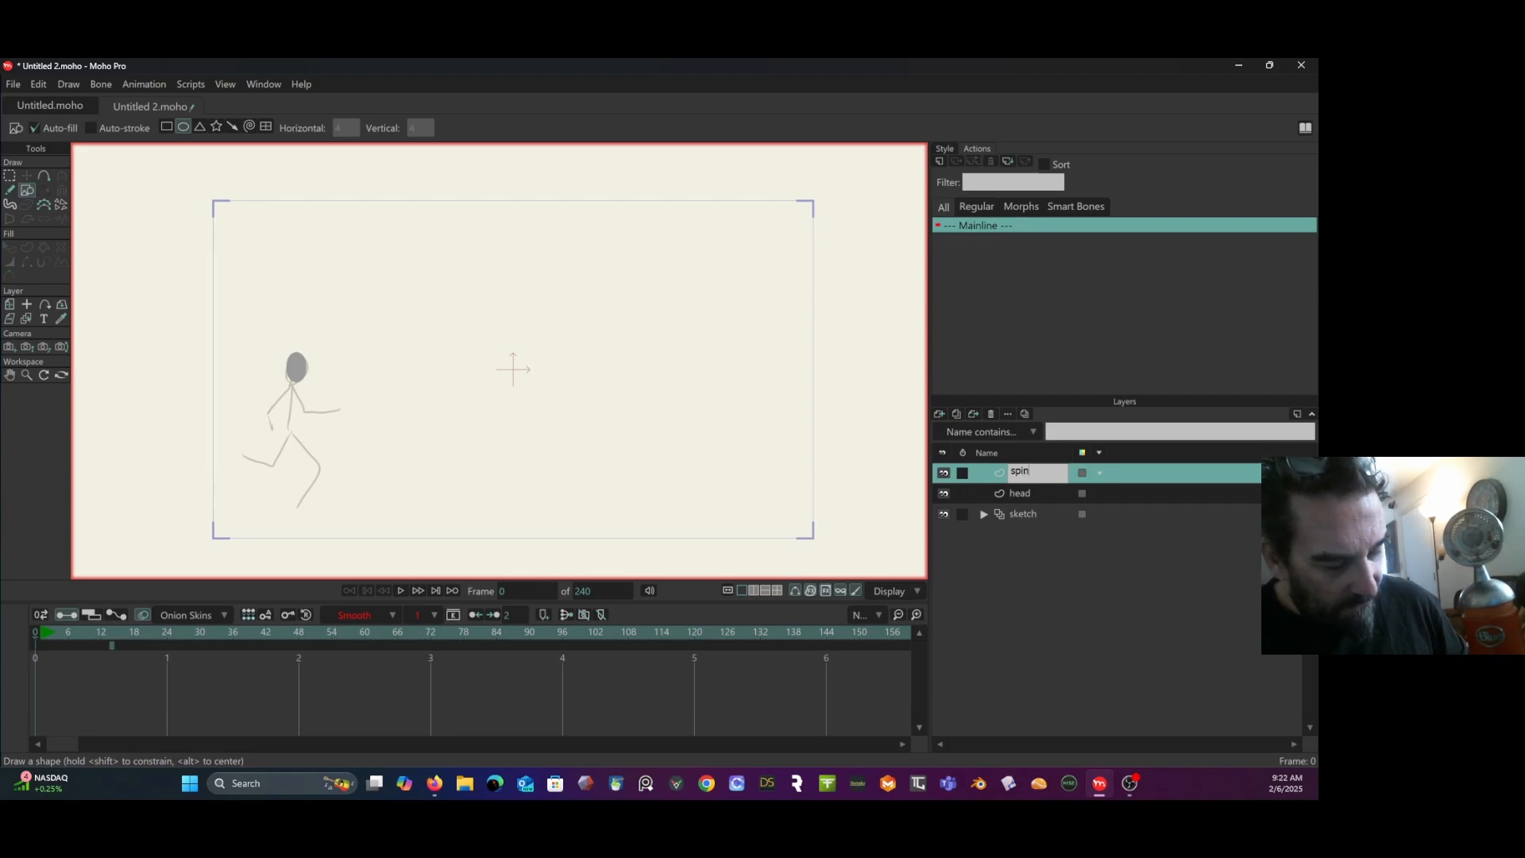
pyautogui.press('Return')
pyautogui.moveTo(1053, 475); pyautogui.dragTo(1007, 505)
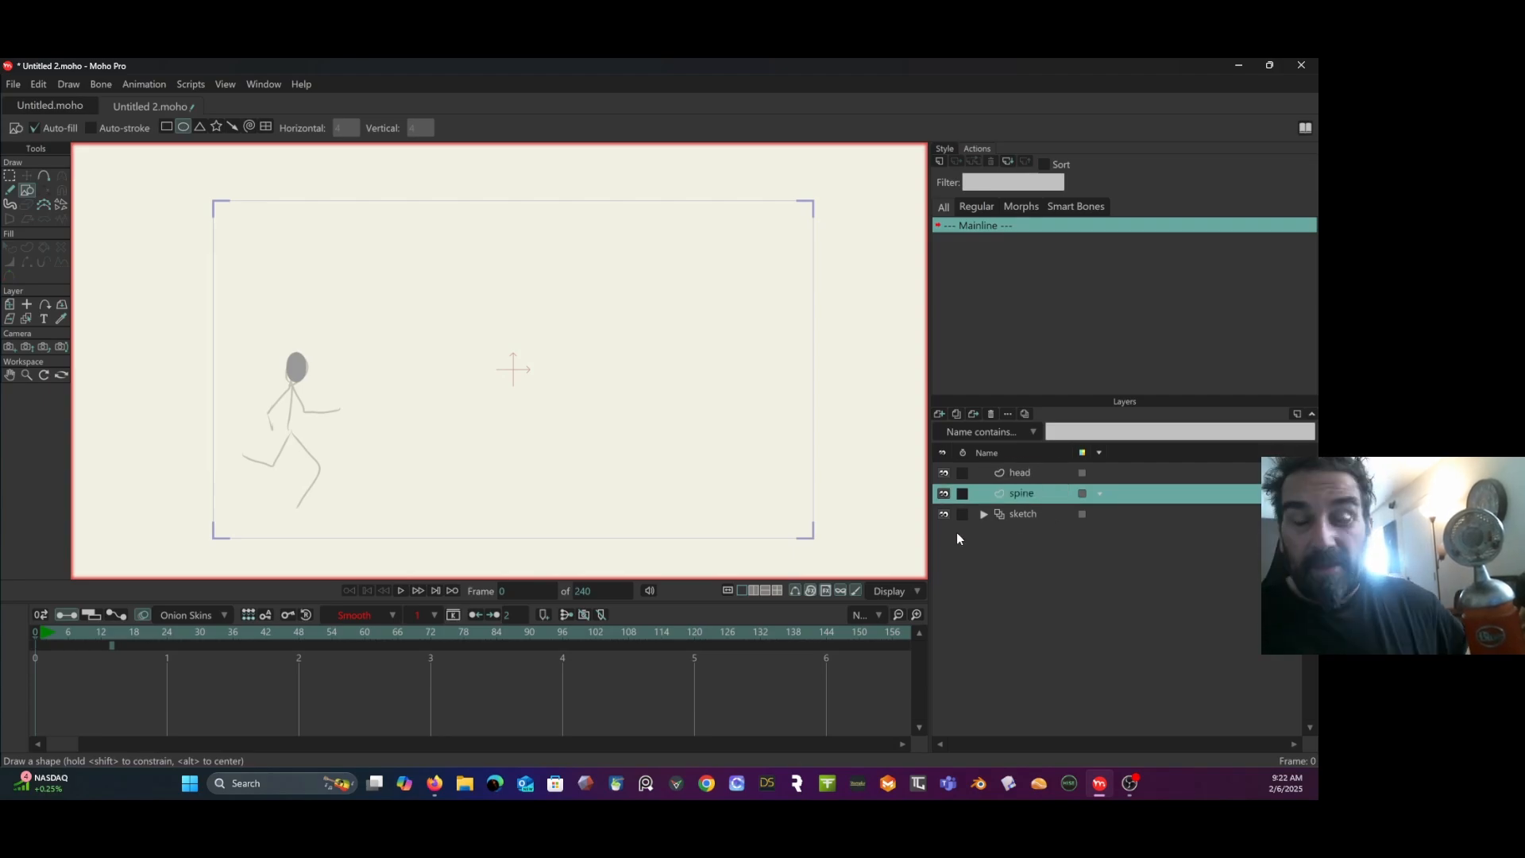
# Draw a thin filled rectangle along the sketched torso and add points along both of its long sides.
pyautogui.click(167, 127)
pyautogui.moveTo(291, 379); pyautogui.dragTo(296, 433)
pyautogui.scroll(4, 348, 473)
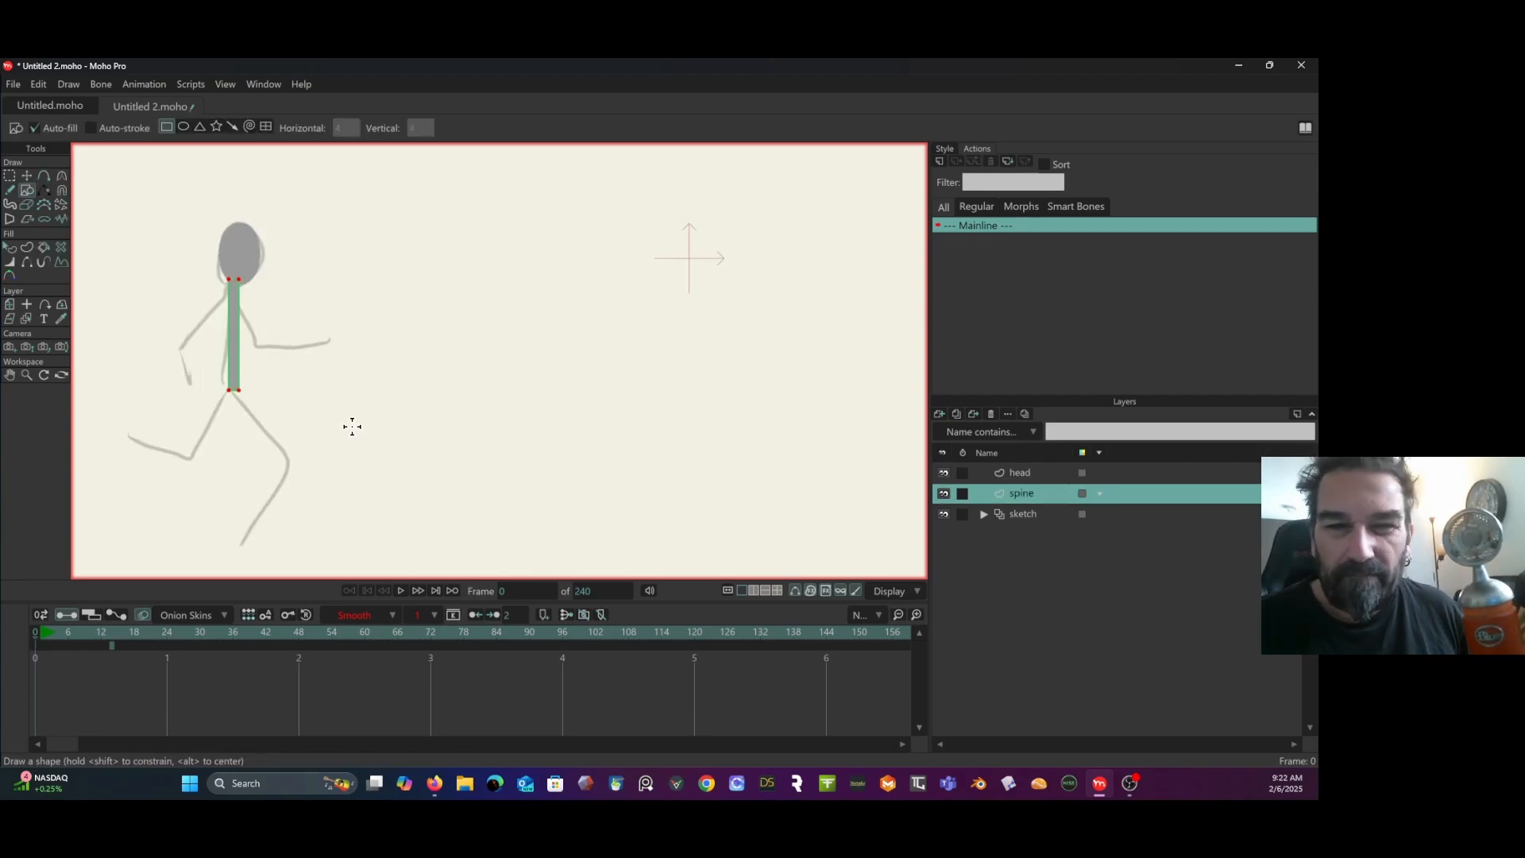
pyautogui.press('a')
pyautogui.click(228, 338)
pyautogui.click(229, 371)
pyautogui.click(239, 308)
pyautogui.click(239, 337)
pyautogui.click(239, 365)
# Move the spine shape's middle and lower points so it bends along the sketched torso line.
pyautogui.click(9, 176)
pyautogui.click(26, 176)
pyautogui.click(10, 176)
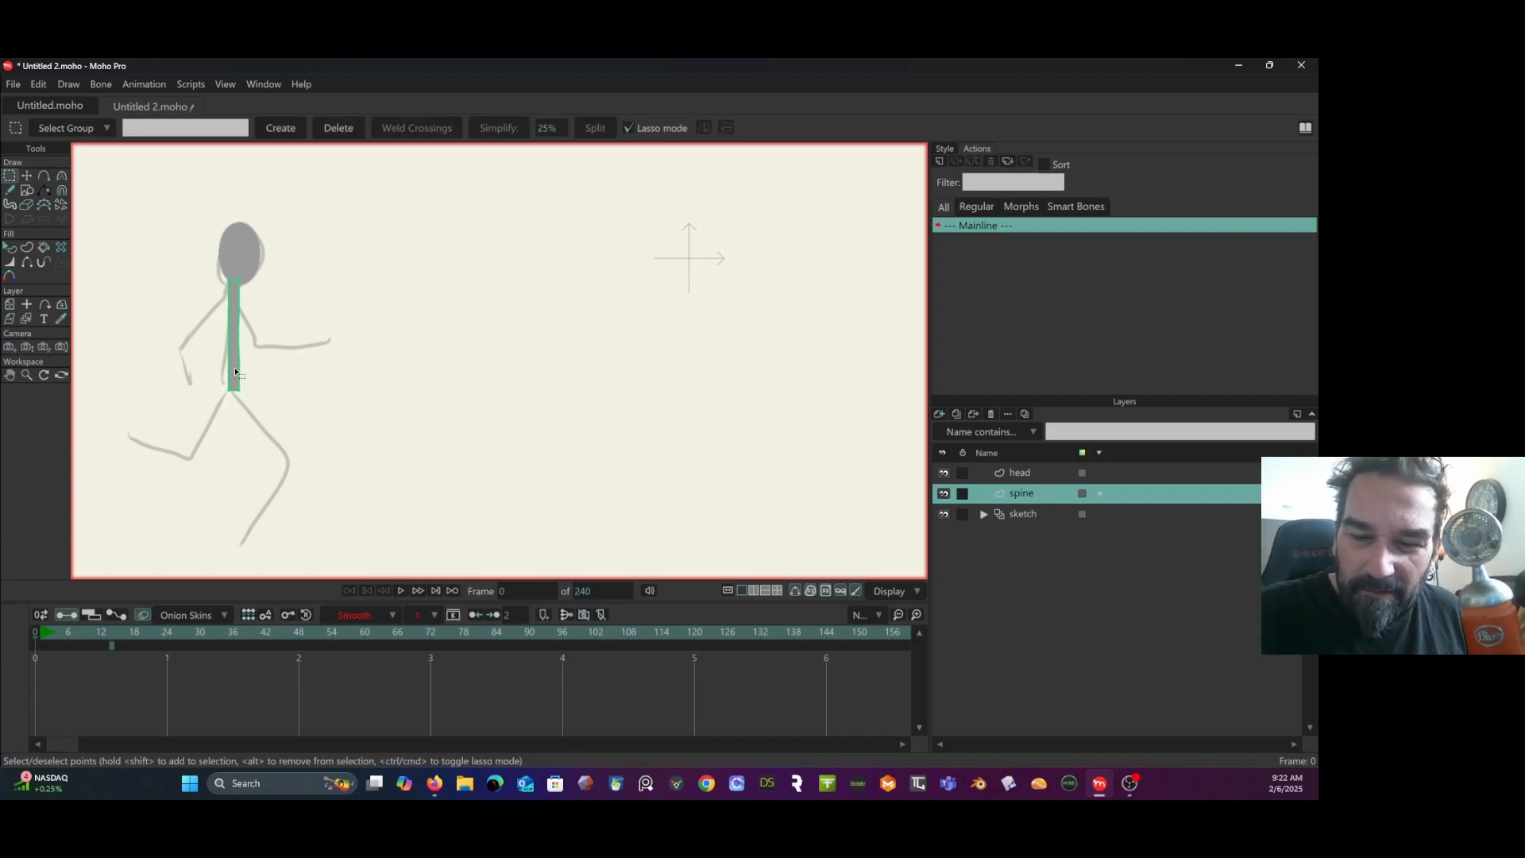
pyautogui.moveTo(219, 359)
pyautogui.mouseDown()
pyautogui.moveTo(227, 377)
pyautogui.moveTo(220, 326)
pyautogui.moveTo(230, 336)
pyautogui.mouseUp()
pyautogui.click(27, 176)
pyautogui.click(9, 175)
pyautogui.click(27, 175)
pyautogui.click(10, 175)
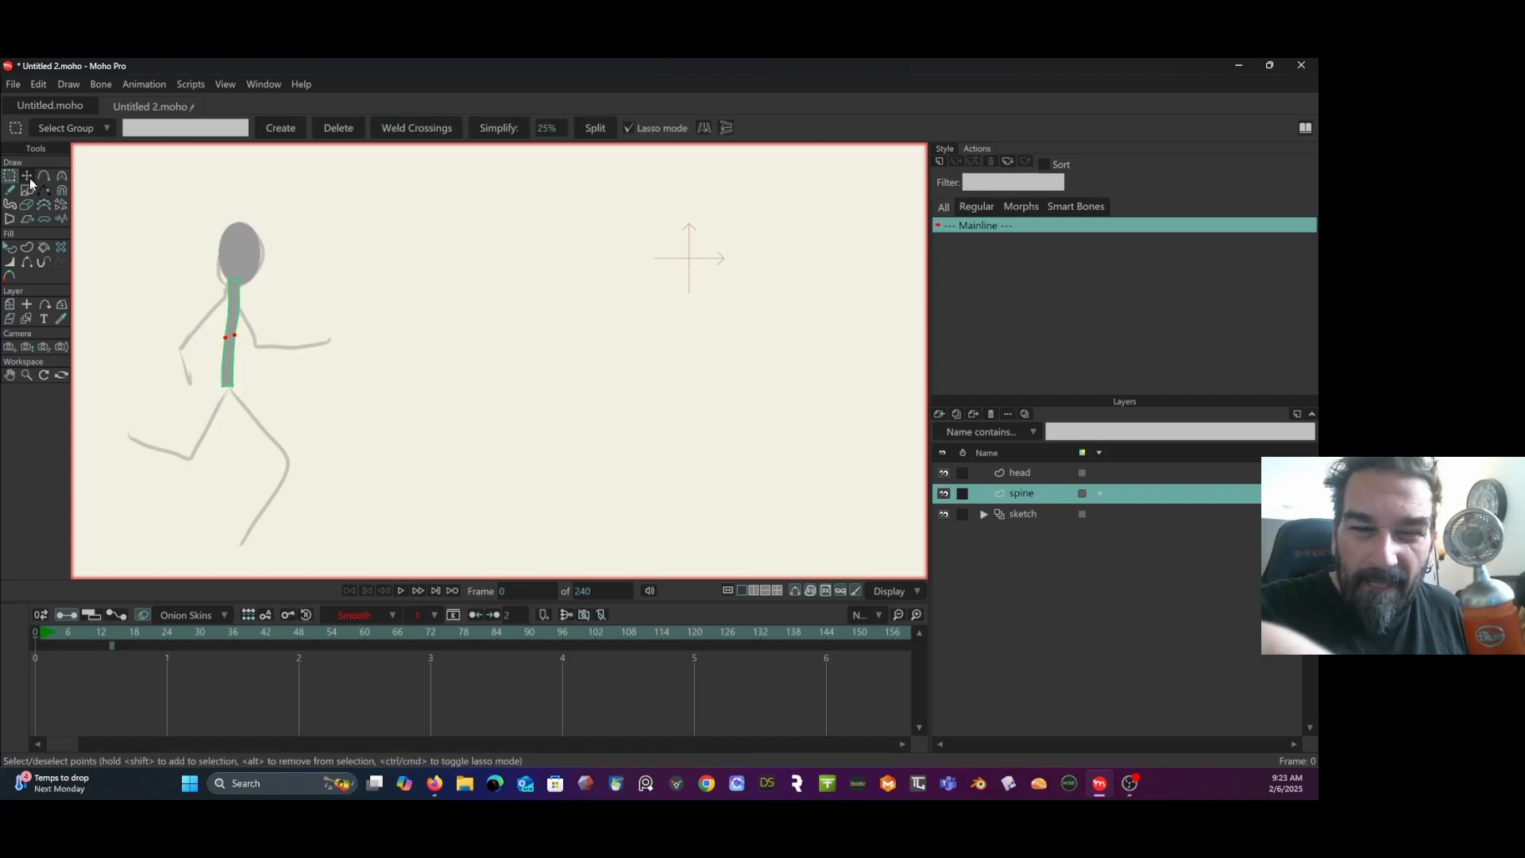
# Add a vector layer named "arm upper R" and fit a thin filled rectangle over the sketched rear upper arm.
pyautogui.click(939, 413)
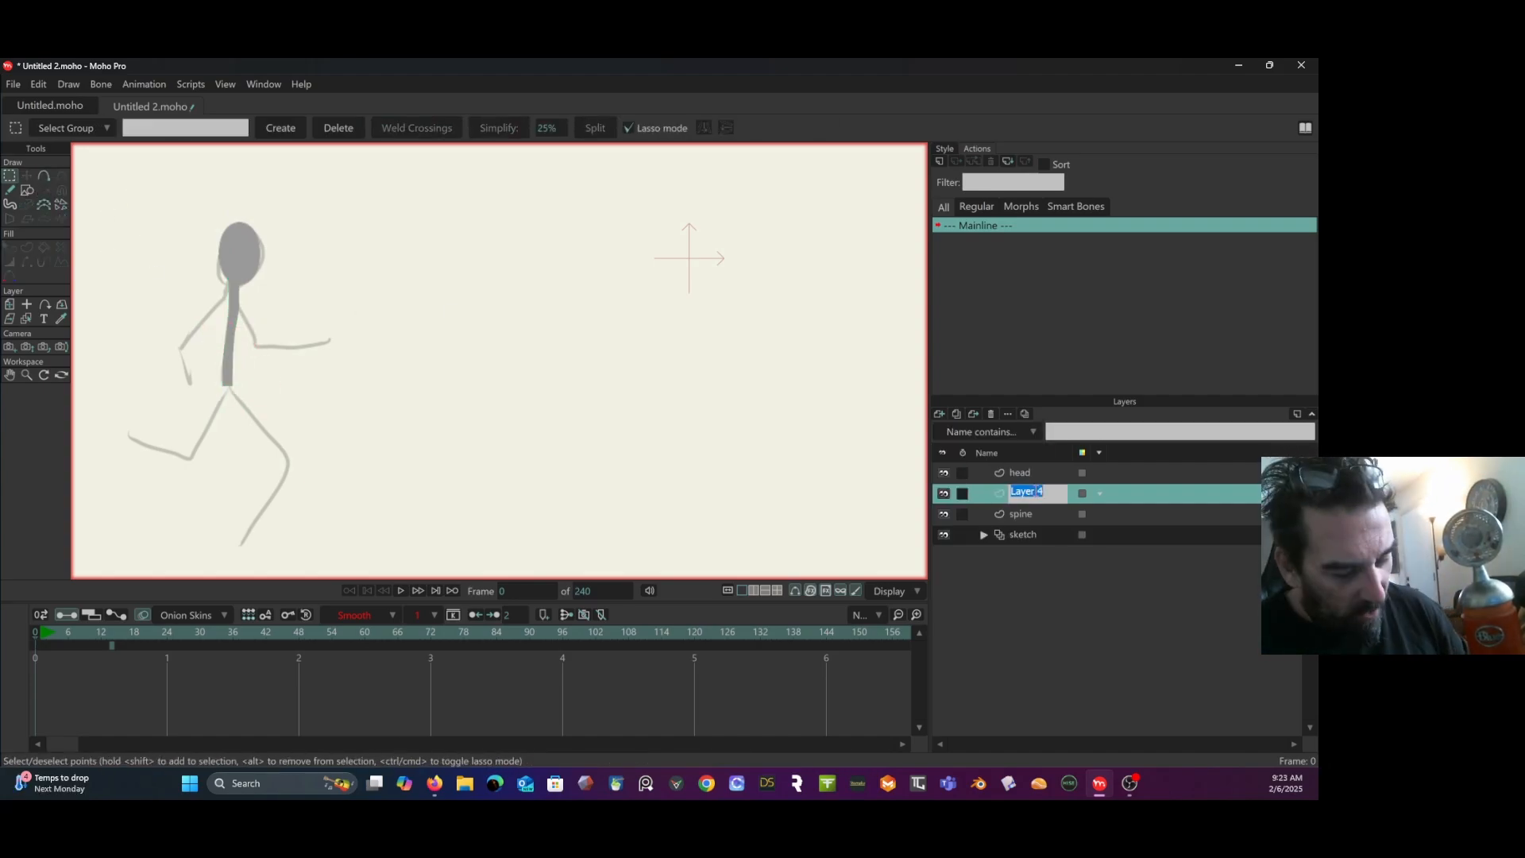
pyautogui.write('arm upper R')
pyautogui.press('Return')
pyautogui.click(27, 190)
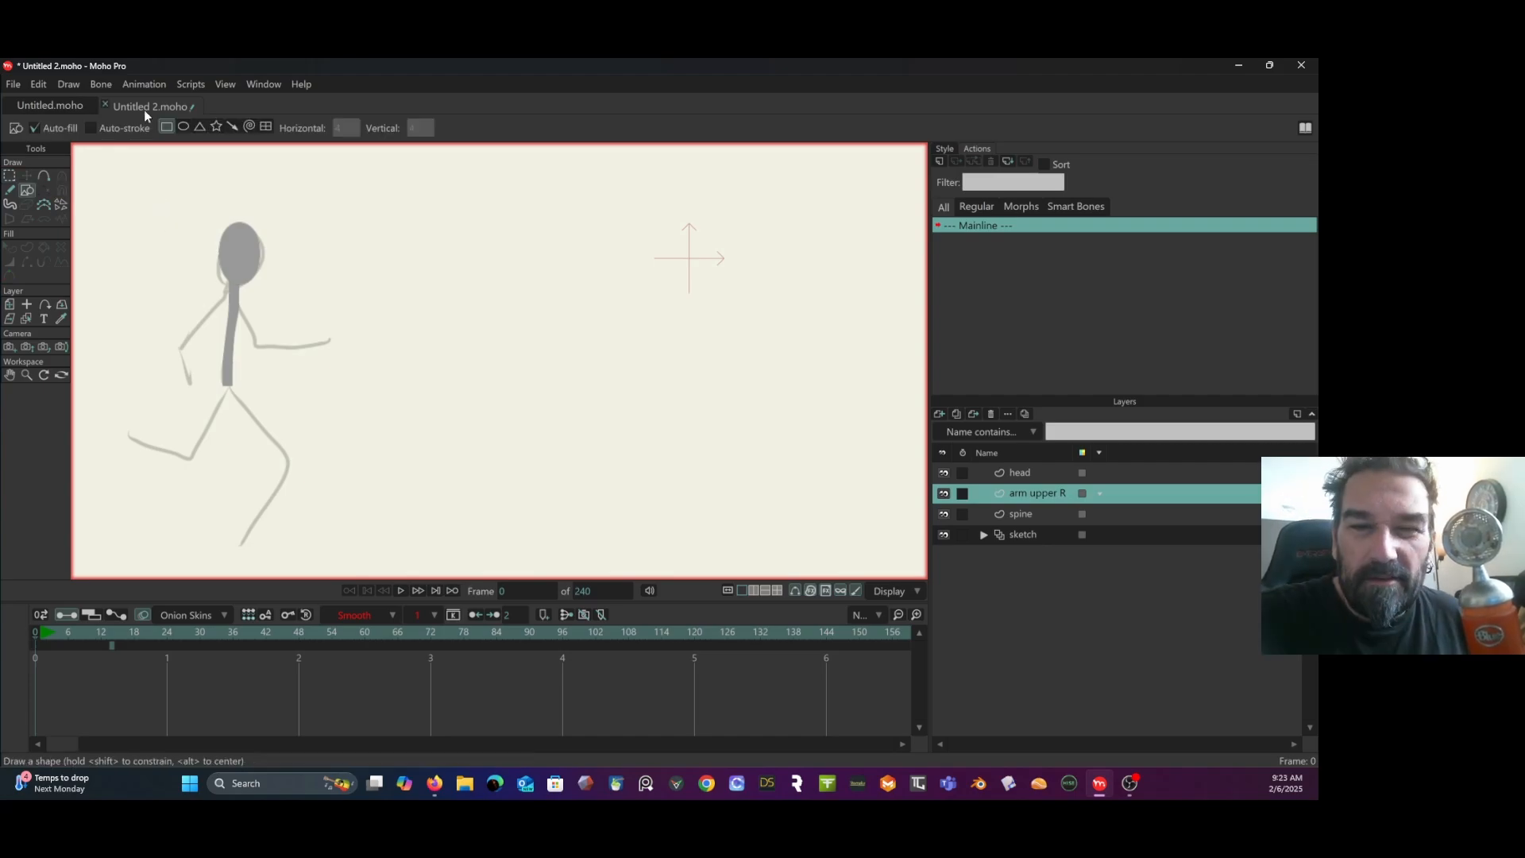
pyautogui.moveTo(206, 275)
pyautogui.mouseDown()
pyautogui.moveTo(218, 345)
pyautogui.moveTo(250, 291)
pyautogui.moveTo(197, 356)
pyautogui.moveTo(215, 344)
pyautogui.mouseUp()
pyautogui.click(27, 175)
# Duplicate the arm upper R layer and name the copy "arm forearm R".
pyautogui.rightClick(1069, 491)
pyautogui.click(1102, 518)
pyautogui.doubleClick(1042, 493)
pyautogui.write('arm forearm R')
pyautogui.press('Return')
# Fit the arm forearm R shape over the sketched rear forearm, shortening its wrist end to match.
pyautogui.moveTo(187, 355); pyautogui.dragTo(193, 367)
pyautogui.scroll(3, 226, 361)
pyautogui.click(9, 177)
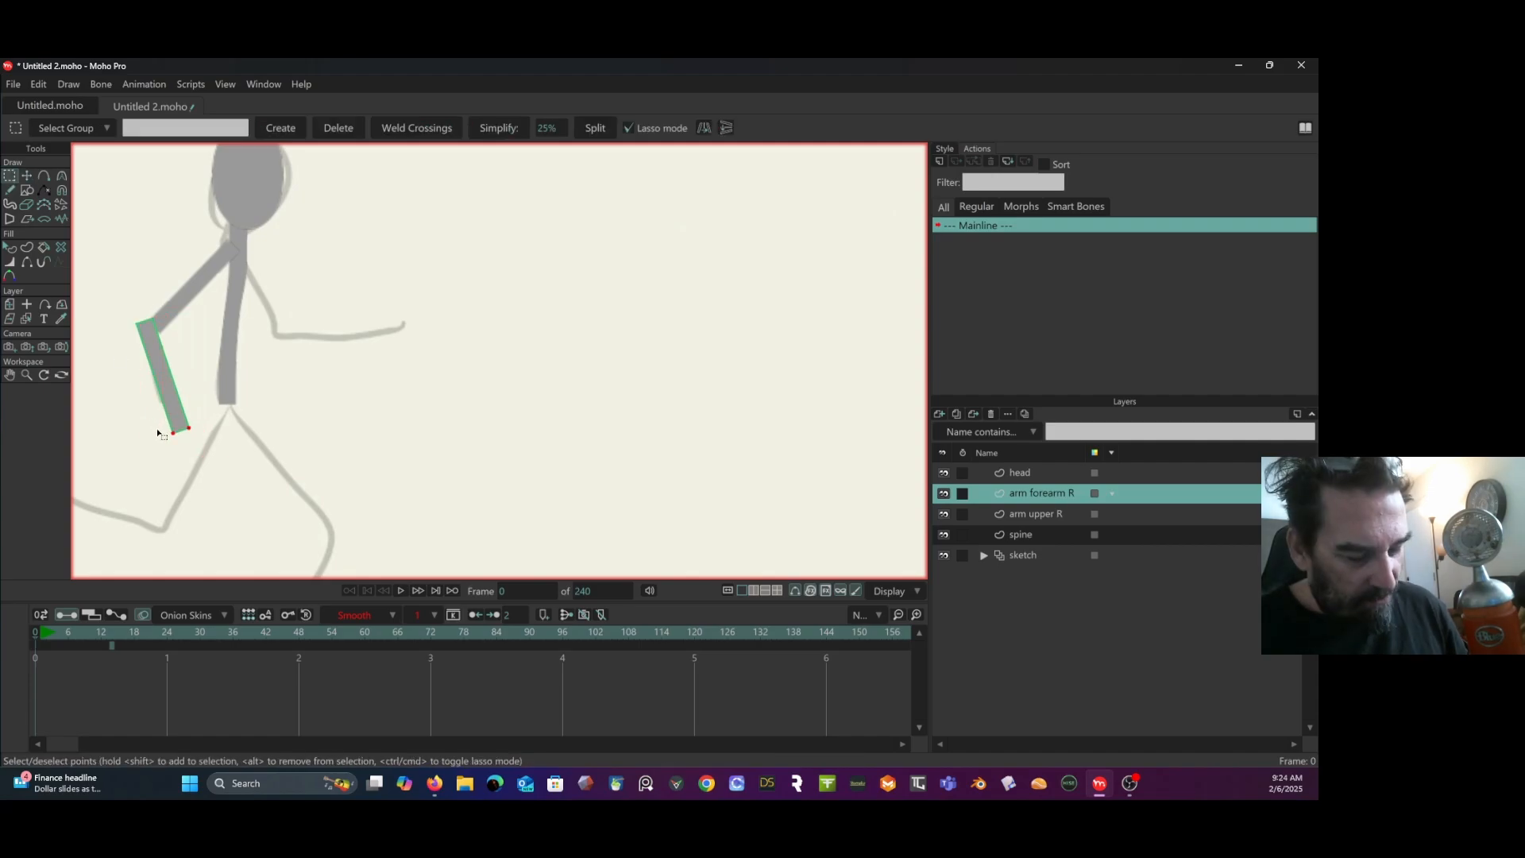
pyautogui.press('t')
pyautogui.moveTo(157, 427)
pyautogui.mouseDown()
pyautogui.moveTo(199, 422)
pyautogui.moveTo(185, 409)
pyautogui.mouseUp()
pyautogui.press('g')
pyautogui.click(241, 348)
# Duplicate the arm upper R layer and name the copy "arm upper L".
pyautogui.rightClick(1080, 513)
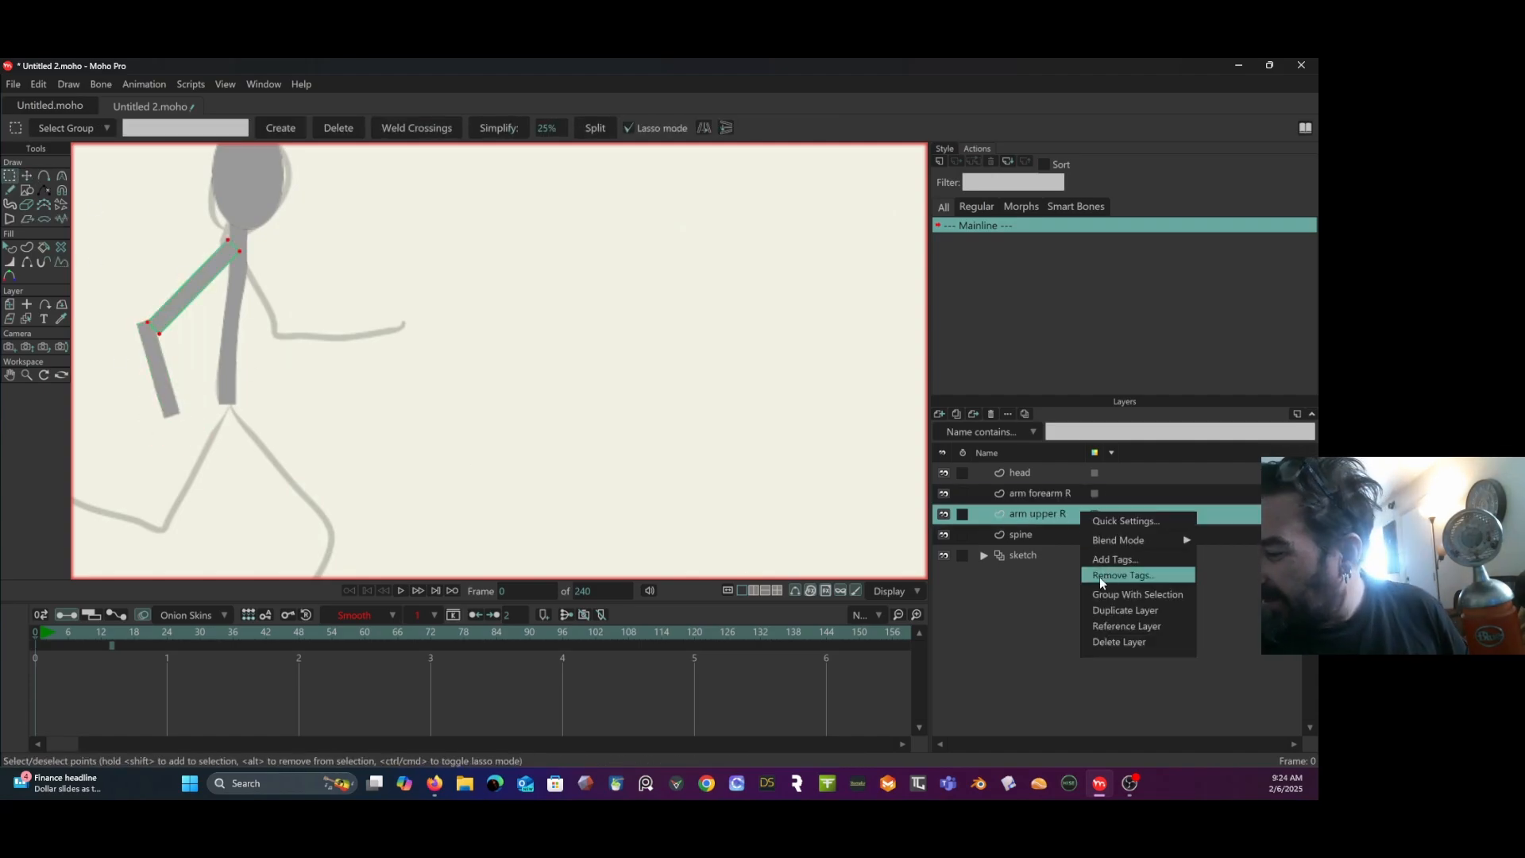
pyautogui.click(1112, 609)
pyautogui.doubleClick(1052, 514)
pyautogui.moveTo(1073, 515); pyautogui.dragTo(1055, 514)
pyautogui.write('L')
pyautogui.press('Return')
# Move and rotate the arm upper L shape onto the sketched front upper arm.
pyautogui.click(27, 176)
pyautogui.moveTo(246, 309); pyautogui.dragTo(272, 273)
pyautogui.moveTo(306, 316)
pyautogui.mouseDown()
pyautogui.moveTo(311, 267)
pyautogui.moveTo(264, 291)
pyautogui.mouseUp()
# Duplicate the arm forearm R layer and name the copy "arm forearm L".
pyautogui.rightClick(1076, 496)
pyautogui.click(1108, 592)
pyautogui.doubleClick(1053, 493)
pyautogui.moveTo(1066, 494); pyautogui.dragTo(1096, 494)
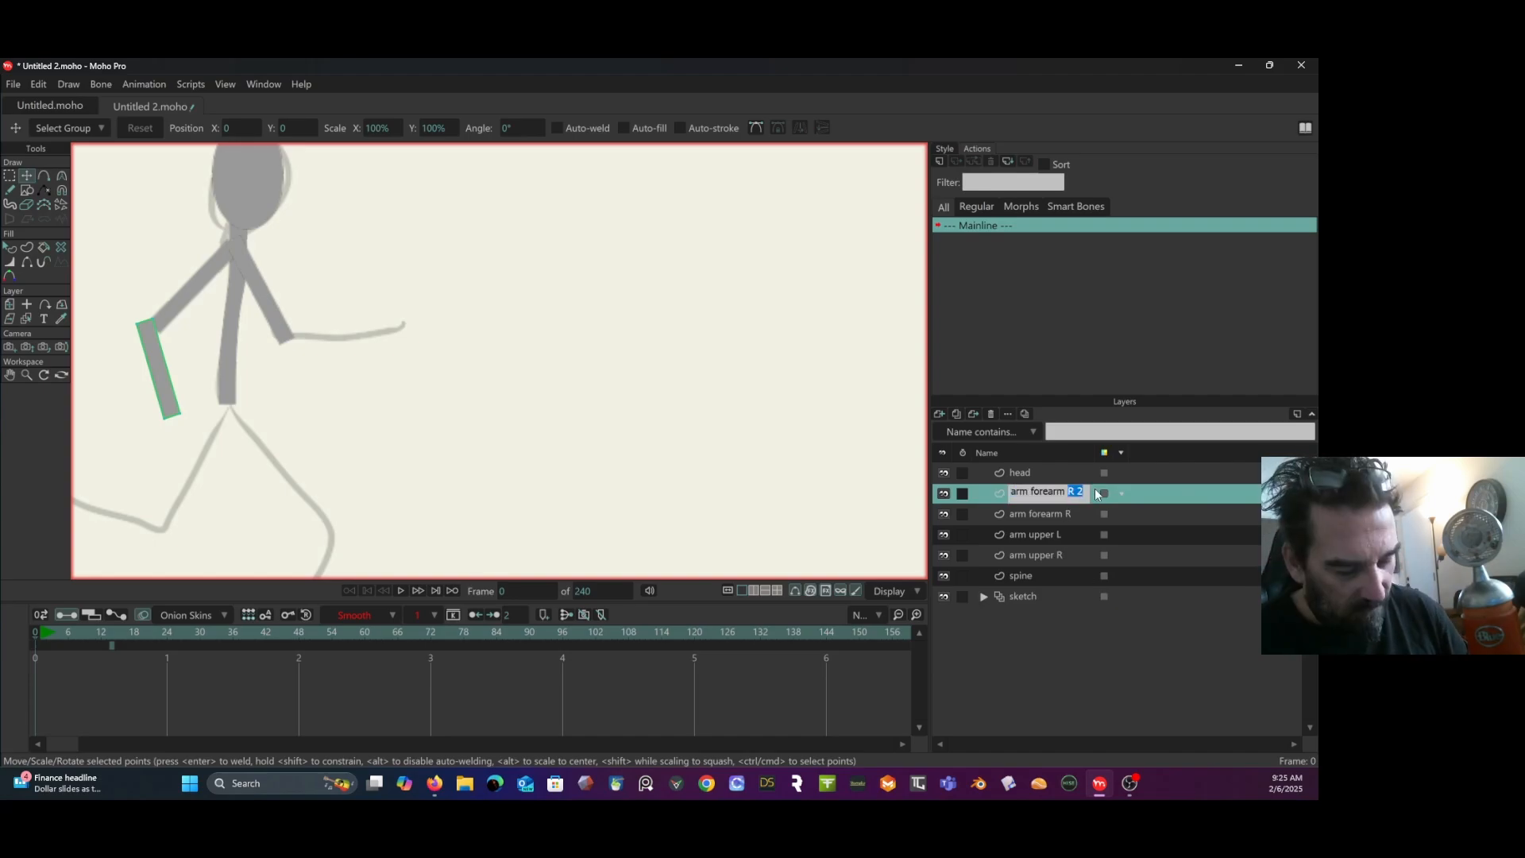
pyautogui.write('L')
pyautogui.press('Return')
# Move and rotate the whole arm forearm L shape onto the sketched forward-reaching forearm.
pyautogui.click(27, 177)
pyautogui.hotkey('ctrl', 'a')
pyautogui.moveTo(169, 347)
pyautogui.mouseDown()
pyautogui.moveTo(308, 363)
pyautogui.moveTo(281, 339)
pyautogui.mouseUp()
pyautogui.moveTo(342, 371); pyautogui.dragTo(359, 253)
pyautogui.moveTo(336, 331); pyautogui.dragTo(339, 338)
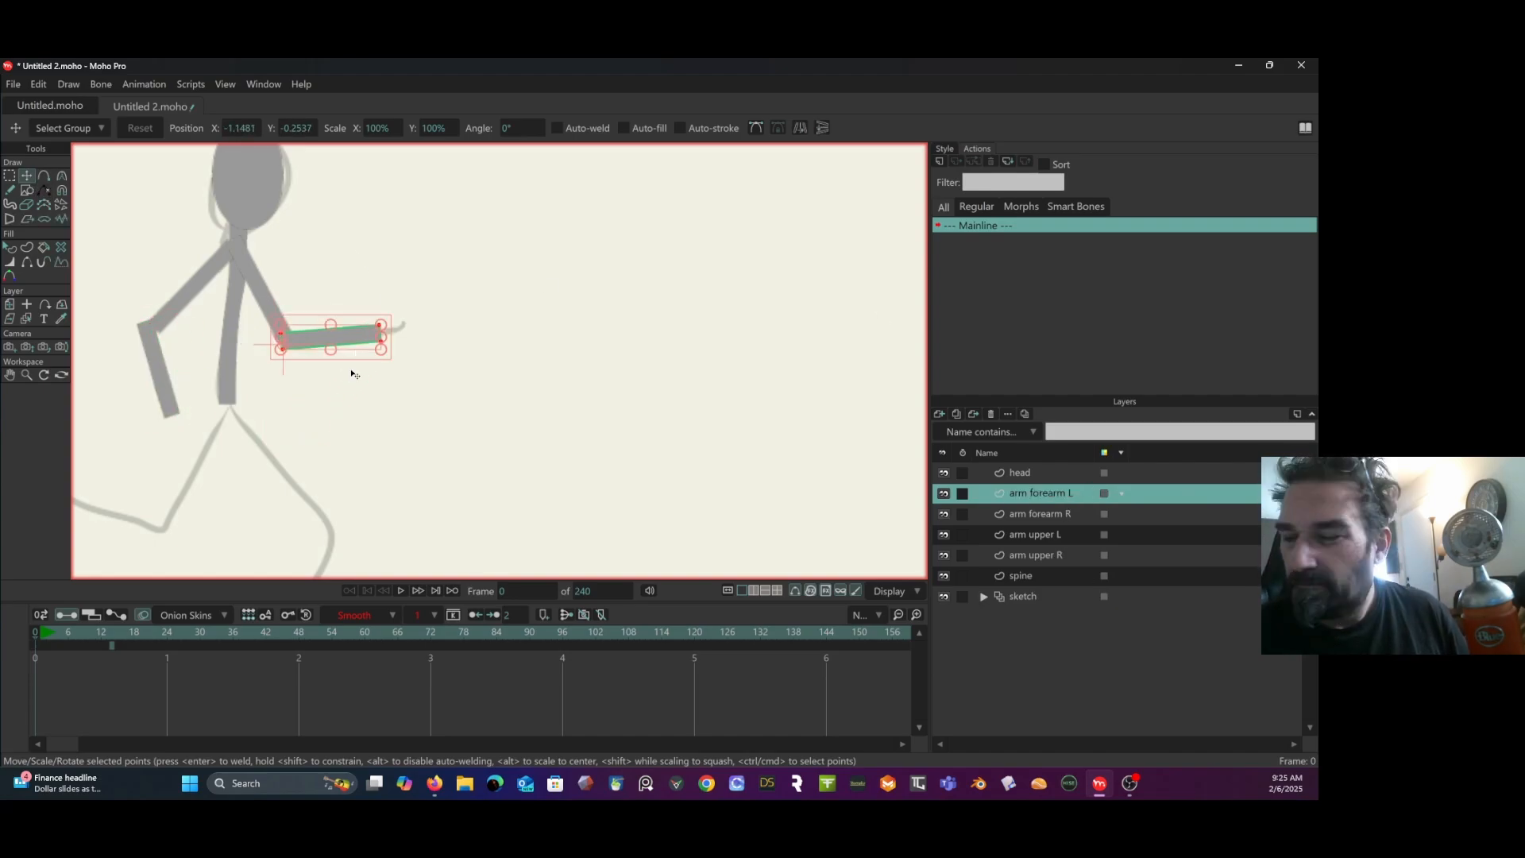
# Duplicate the arm upper L layer and name the copy "arm upper thigh R".
pyautogui.rightClick(1074, 536)
pyautogui.click(1120, 636)
pyautogui.doubleClick(1052, 534)
pyautogui.moveTo(1058, 535); pyautogui.dragTo(1092, 534)
pyautogui.write('thigh R')
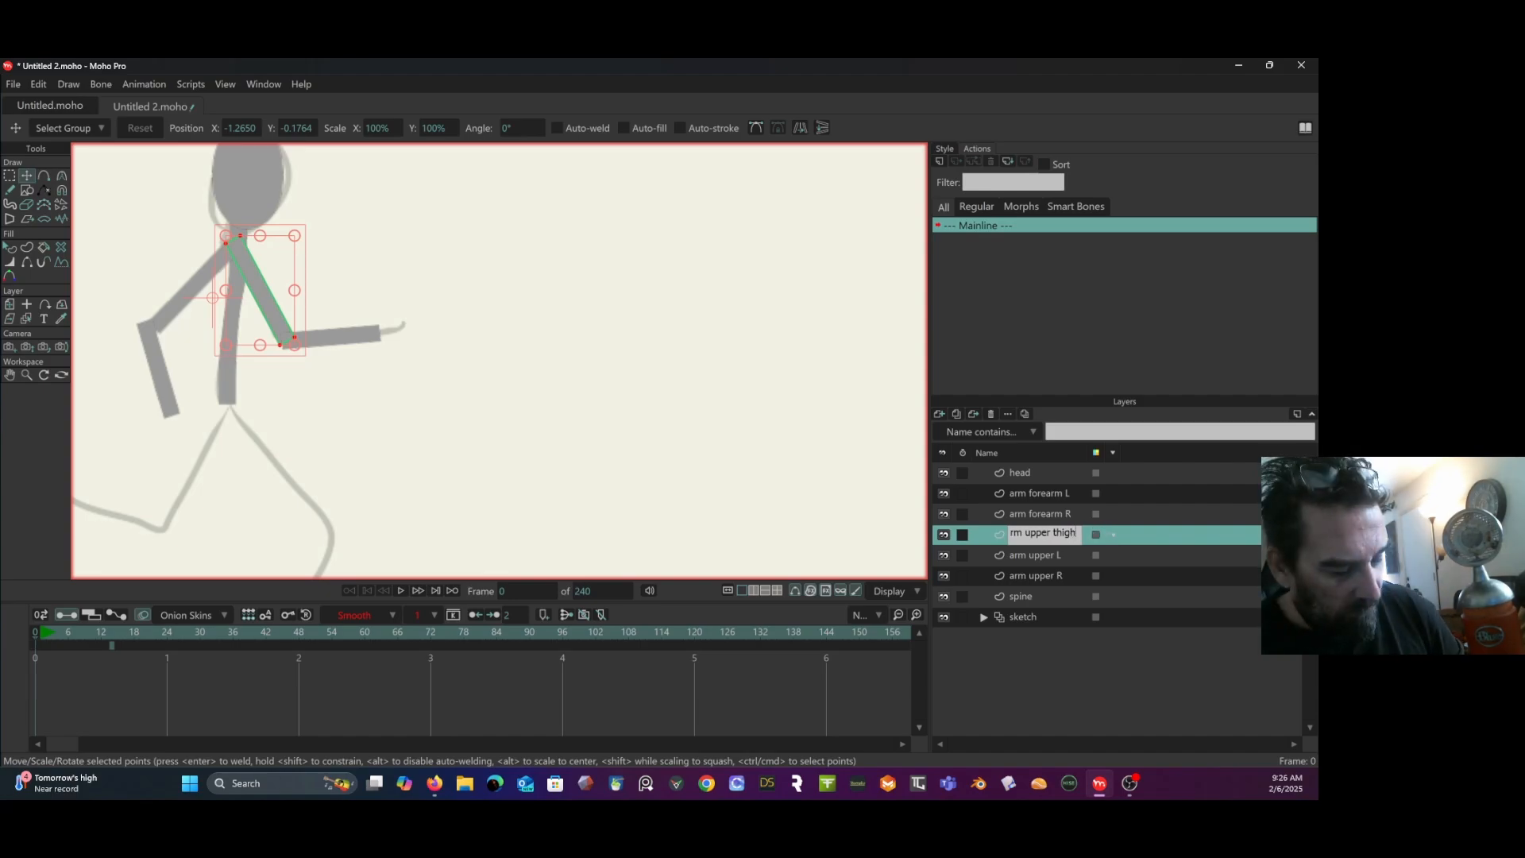
pyautogui.press('Return')
# Move and rotate the arm upper thigh R shape onto the sketched rear thigh and adjust its knee end to fit.
pyautogui.moveTo(270, 281)
pyautogui.mouseDown()
pyautogui.moveTo(245, 365)
pyautogui.moveTo(262, 445)
pyautogui.mouseUp()
pyautogui.moveTo(205, 460); pyautogui.dragTo(225, 403)
pyautogui.click(9, 176)
pyautogui.moveTo(292, 515)
pyautogui.mouseDown()
pyautogui.moveTo(173, 523)
pyautogui.moveTo(190, 520)
pyautogui.mouseUp()
pyautogui.click(27, 177)
pyautogui.moveTo(283, 417)
pyautogui.mouseDown()
pyautogui.moveTo(357, 364)
pyautogui.moveTo(281, 437)
pyautogui.mouseUp()
pyautogui.click(10, 177)
# Duplicate the arm upper thigh R layer and name the copy "arm upper thigh L".
pyautogui.rightClick(1081, 533)
pyautogui.click(1122, 631)
pyautogui.doubleClick(1087, 533)
pyautogui.moveTo(1085, 533); pyautogui.dragTo(1104, 533)
pyautogui.write('L')
pyautogui.press('Return')
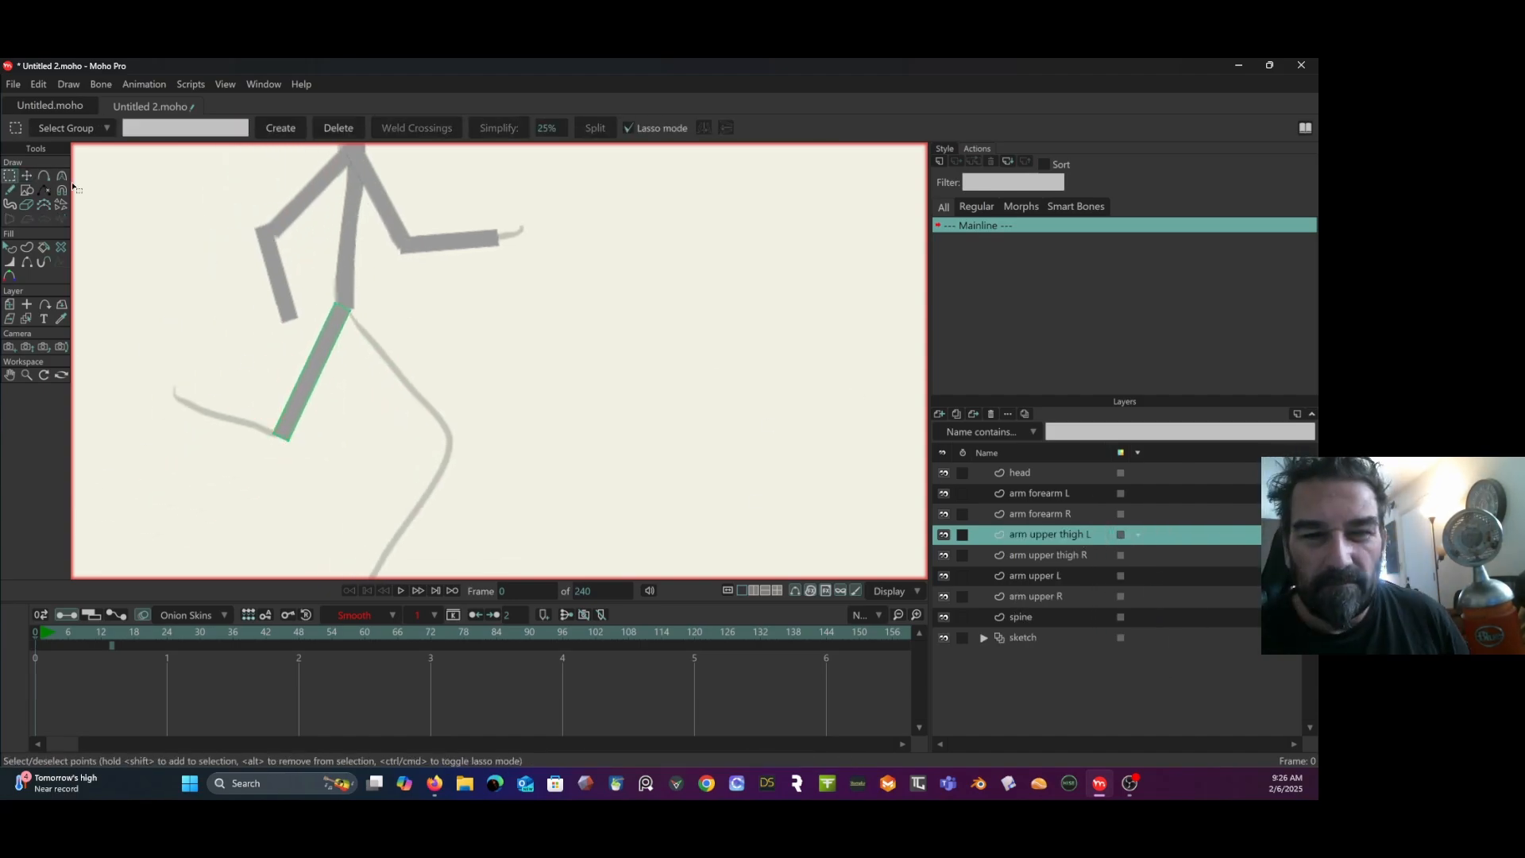
# Rotate the arm upper thigh L shape onto the sketched front thigh, keeping it joined at the hip.
pyautogui.click(27, 176)
pyautogui.moveTo(313, 371); pyautogui.dragTo(344, 307)
pyautogui.moveTo(361, 389); pyautogui.dragTo(467, 335)
pyautogui.click(10, 176)
# Reorder the thigh, forearm and upper arm layers so each R layer sits directly above its matching L layer.
pyautogui.moveTo(1100, 535); pyautogui.dragTo(1100, 563)
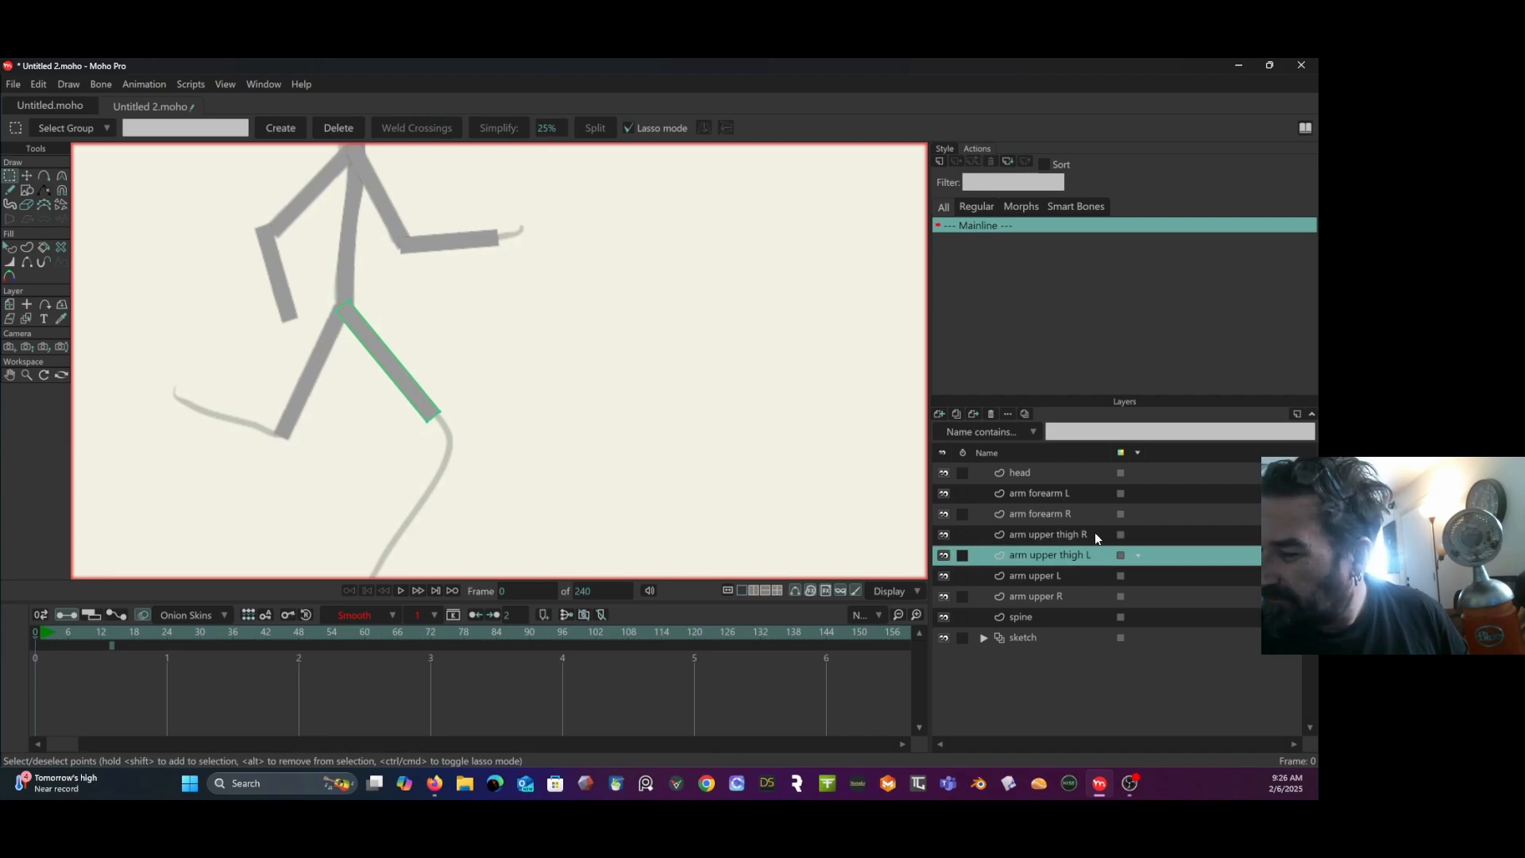
pyautogui.moveTo(1067, 494); pyautogui.dragTo(1071, 523)
pyautogui.moveTo(1072, 576); pyautogui.dragTo(1073, 605)
# Duplicate the arm upper thigh R layer, renaming the original "thigh R" and the copy "calf R".
pyautogui.rightClick(1101, 536)
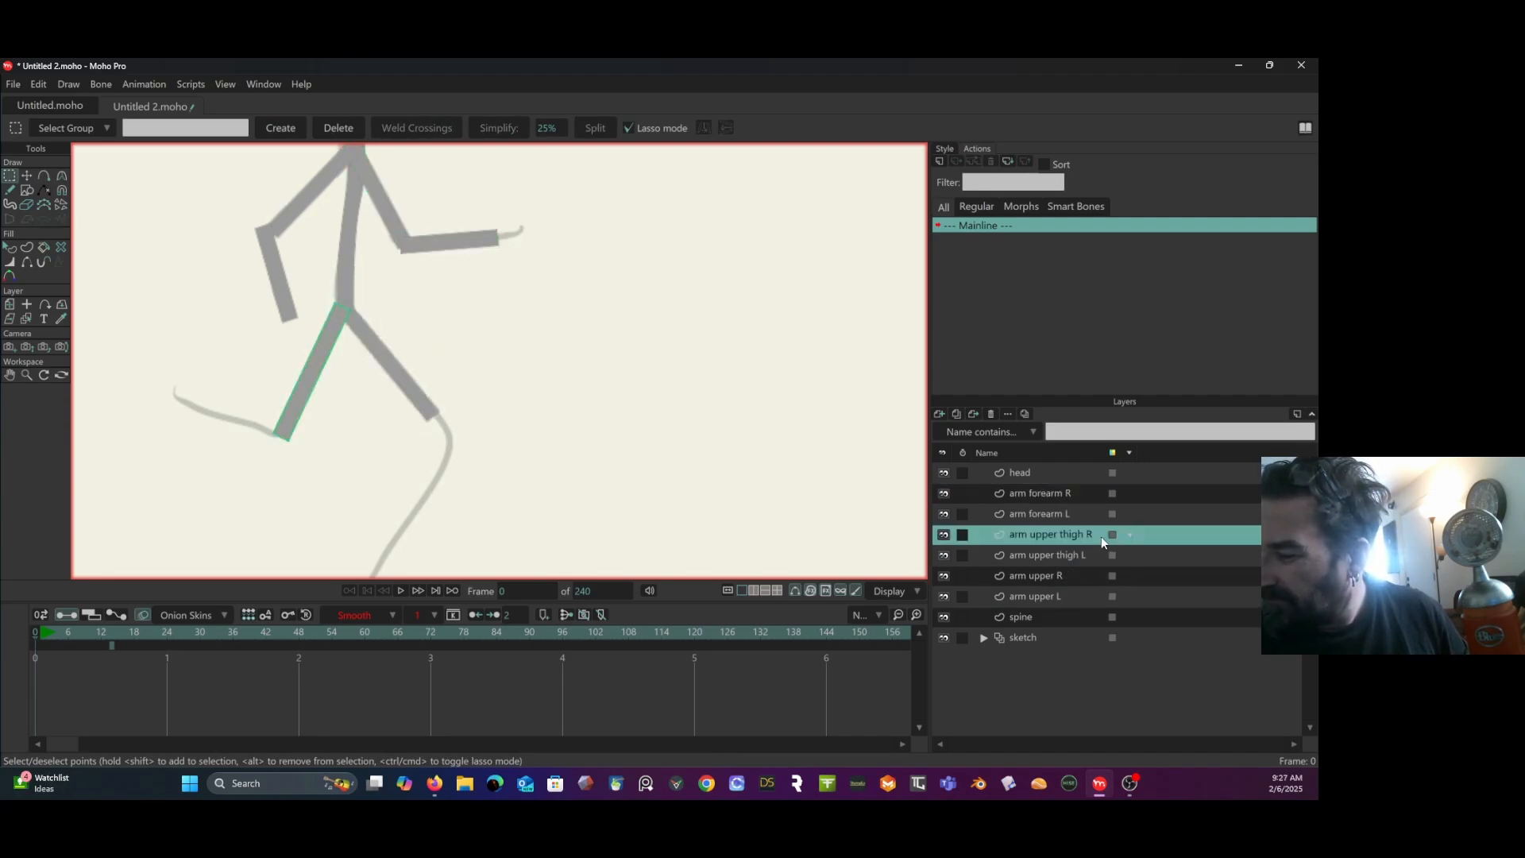
pyautogui.click(1135, 632)
pyautogui.doubleClick(1100, 536)
pyautogui.moveTo(1101, 535); pyautogui.dragTo(1031, 534)
pyautogui.click(1054, 556)
pyautogui.doubleClick(1053, 554)
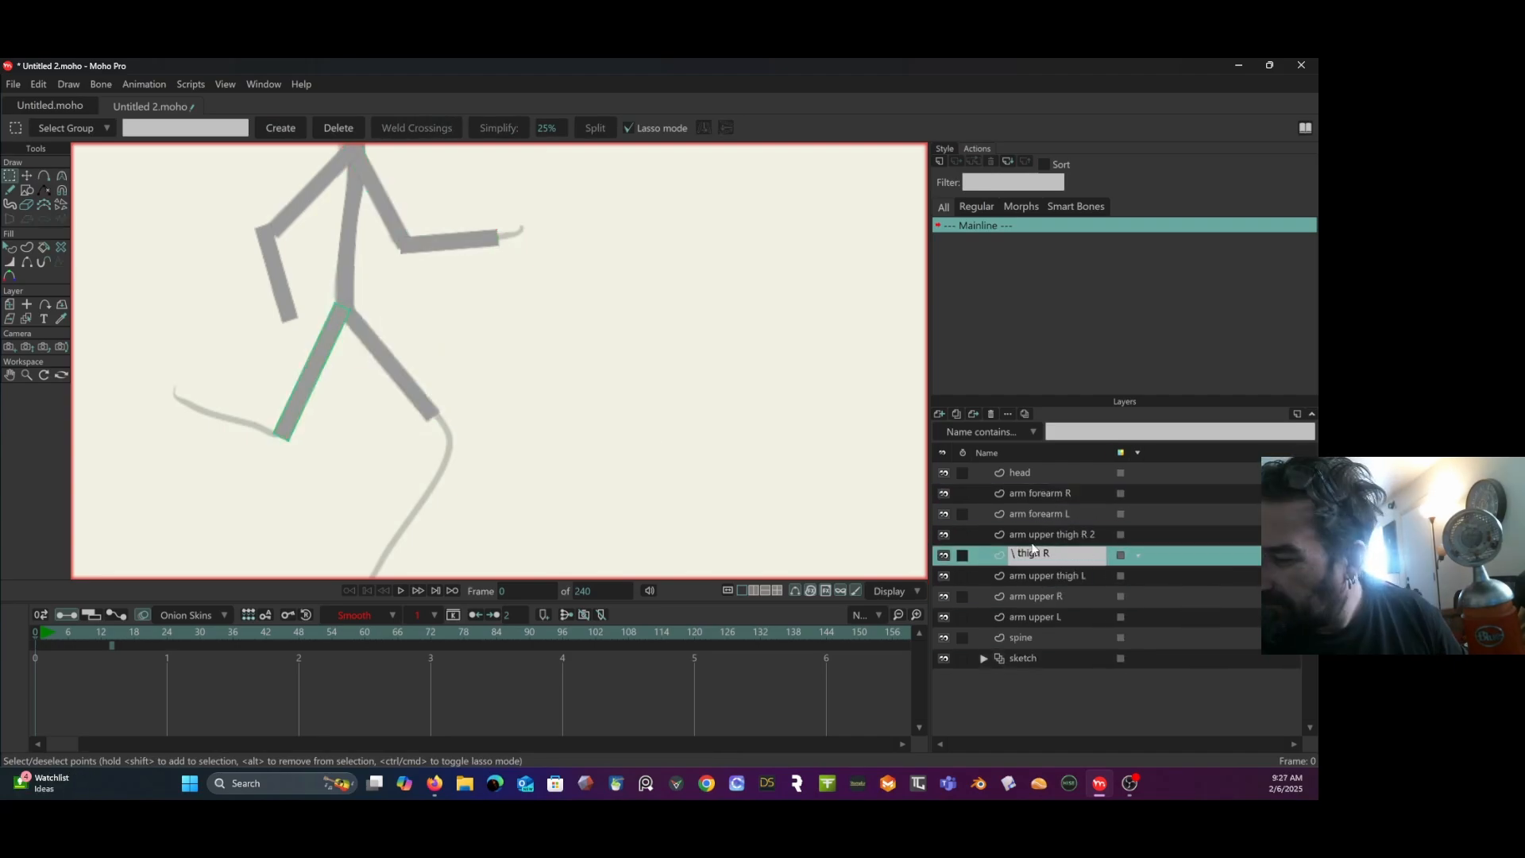
pyautogui.write('thigh R')
pyautogui.press('Return')
pyautogui.doubleClick(1061, 530)
pyautogui.write('calf R')
pyautogui.press('Return')
# Move and rotate the calf R shape onto the sketched rear lower leg and fit its ankle end.
pyautogui.hotkey('ctrl', 'a')
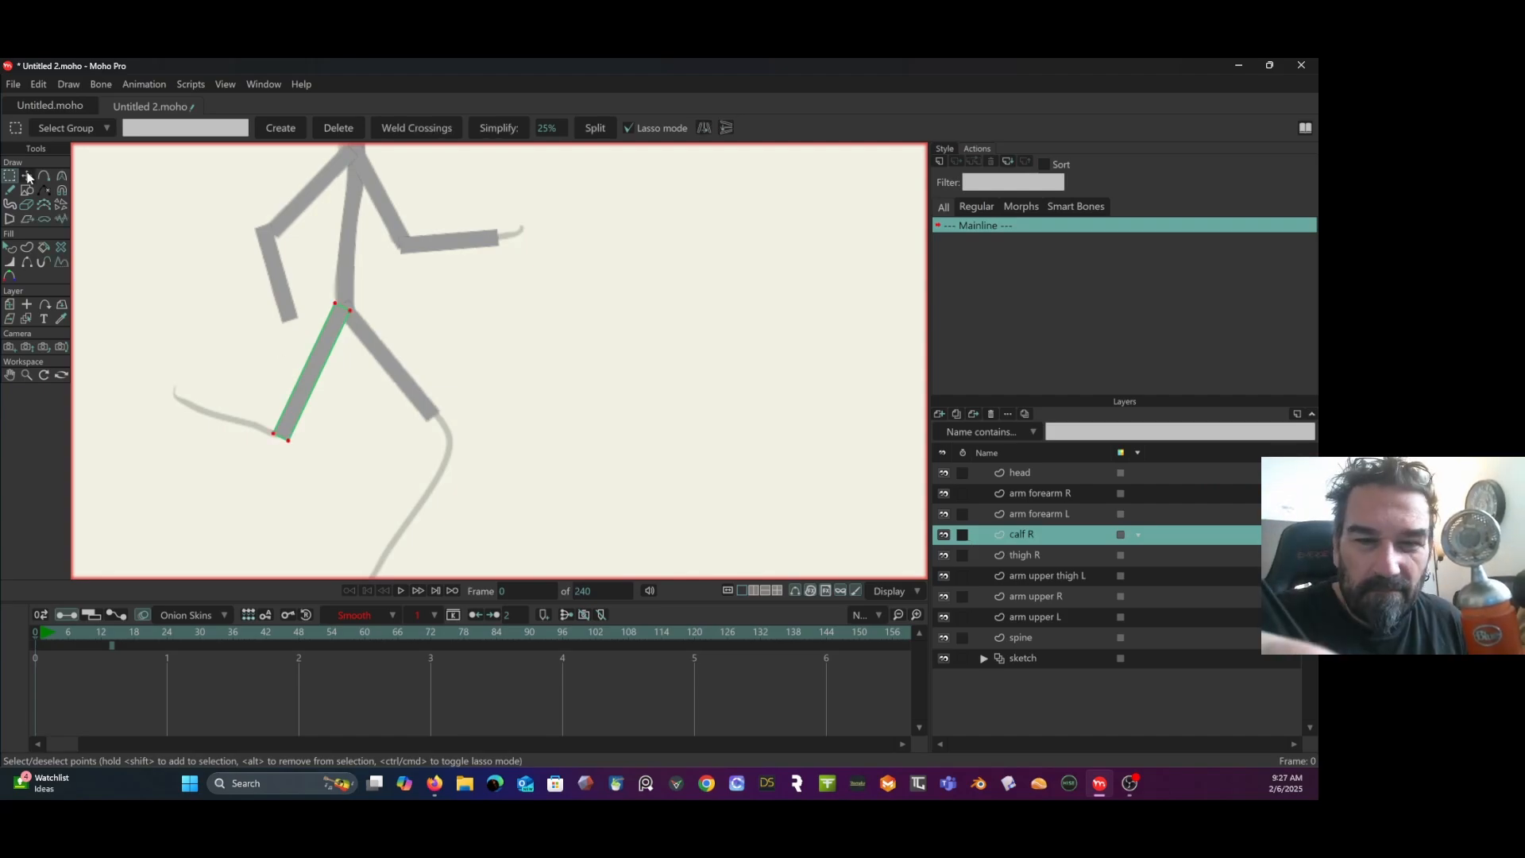
pyautogui.click(27, 176)
pyautogui.moveTo(330, 378); pyautogui.dragTo(273, 506)
pyautogui.moveTo(302, 481); pyautogui.dragTo(268, 443)
pyautogui.press('g')
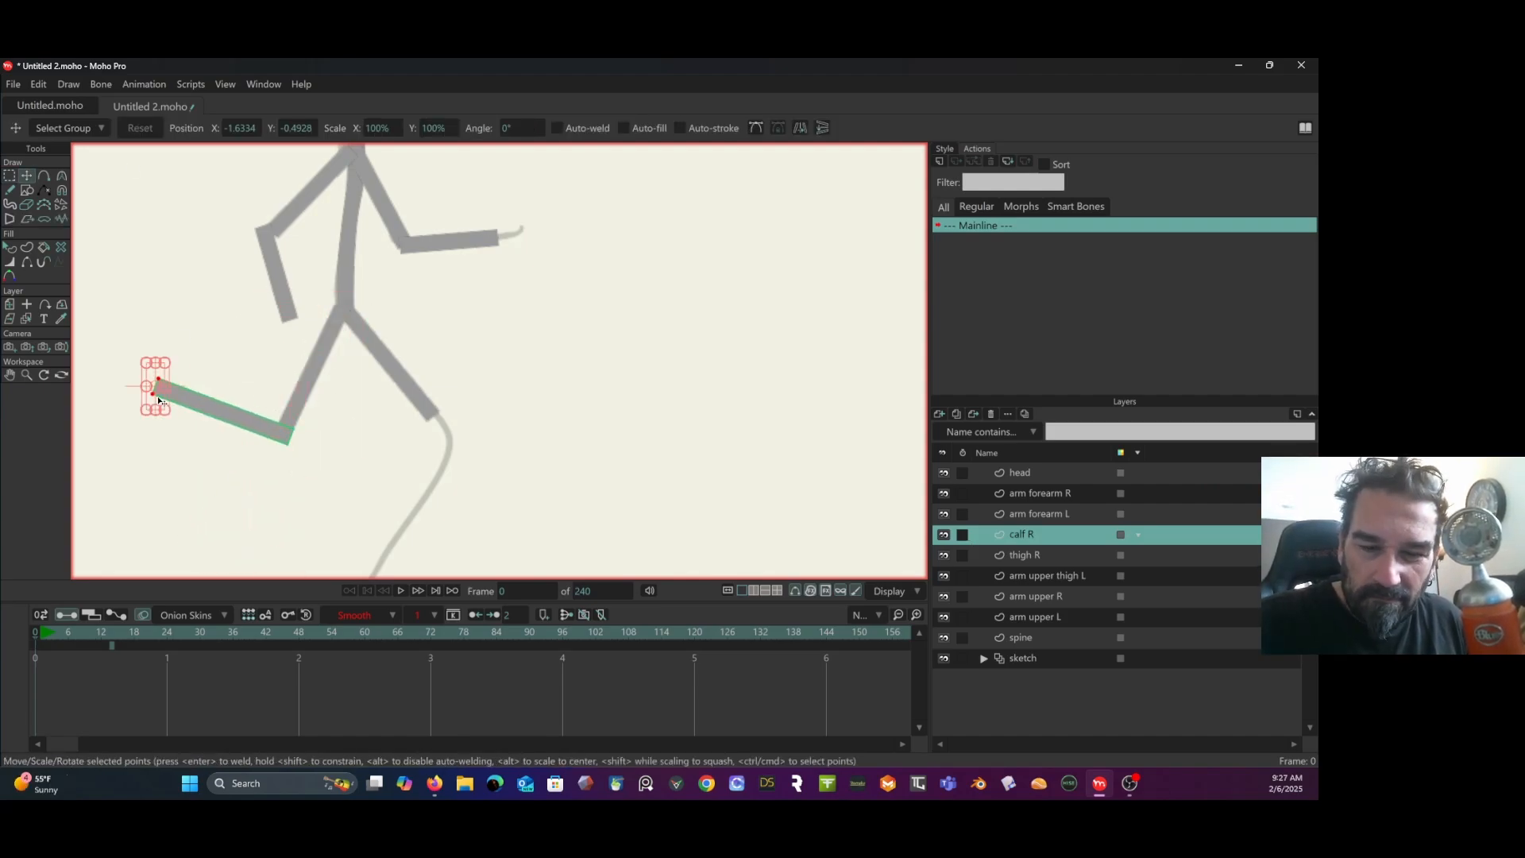
# Duplicate the calf R layer and name the lower of the two layers "calf L".
pyautogui.rightClick(1064, 534)
pyautogui.click(1101, 631)
pyautogui.doubleClick(1037, 554)
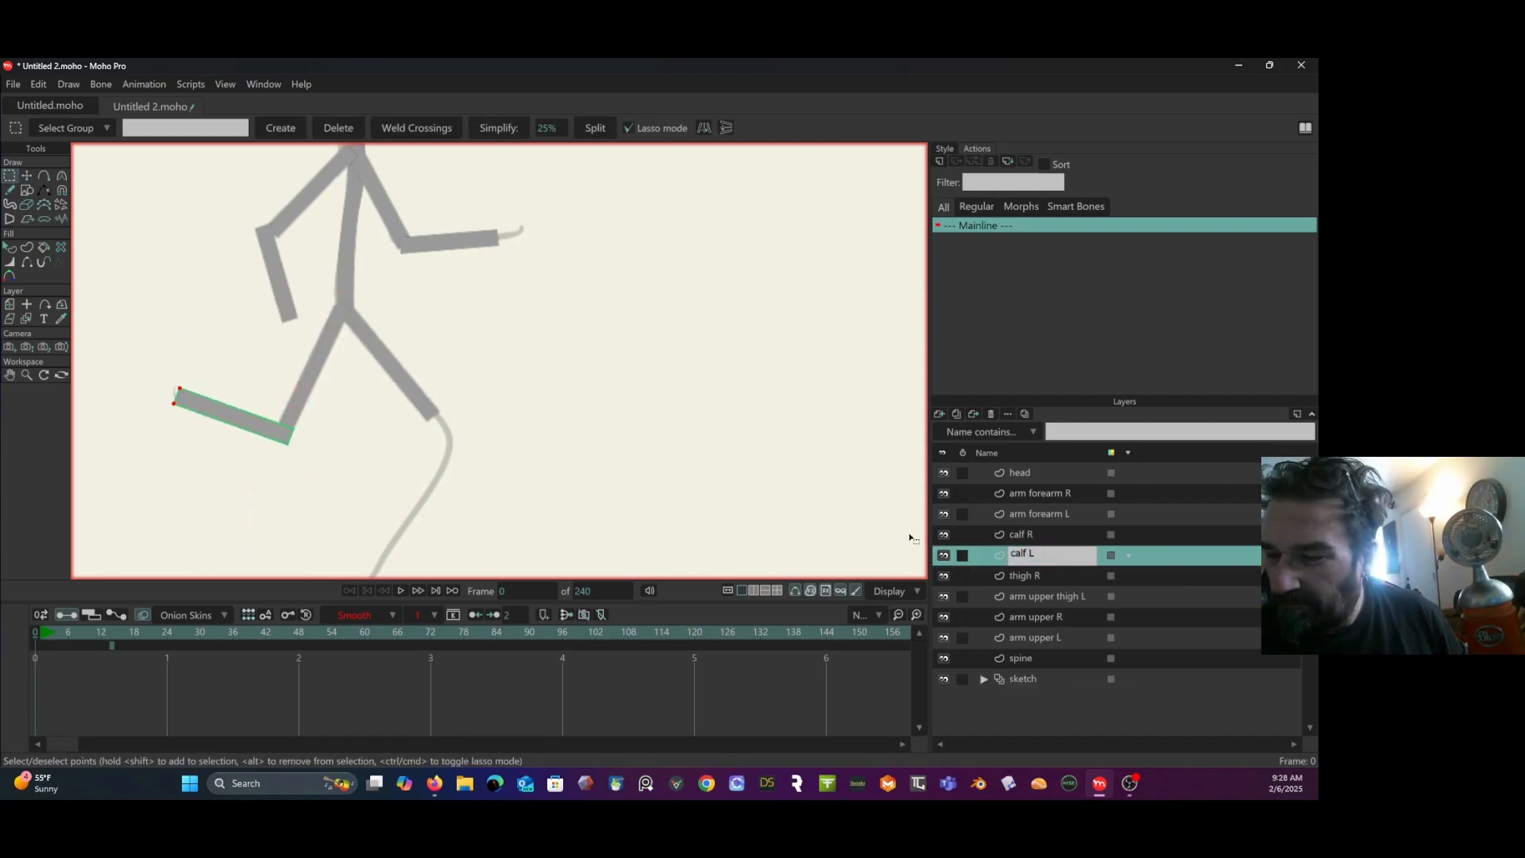
pyautogui.write('calf L')
pyautogui.press('Return')
# Move and rotate the calf L shape onto the sketched front lower leg, joined at the knee.
pyautogui.hotkey('ctrl', 'a')
pyautogui.press('t')
pyautogui.moveTo(238, 419); pyautogui.dragTo(443, 422)
pyautogui.moveTo(365, 469); pyautogui.dragTo(503, 524)
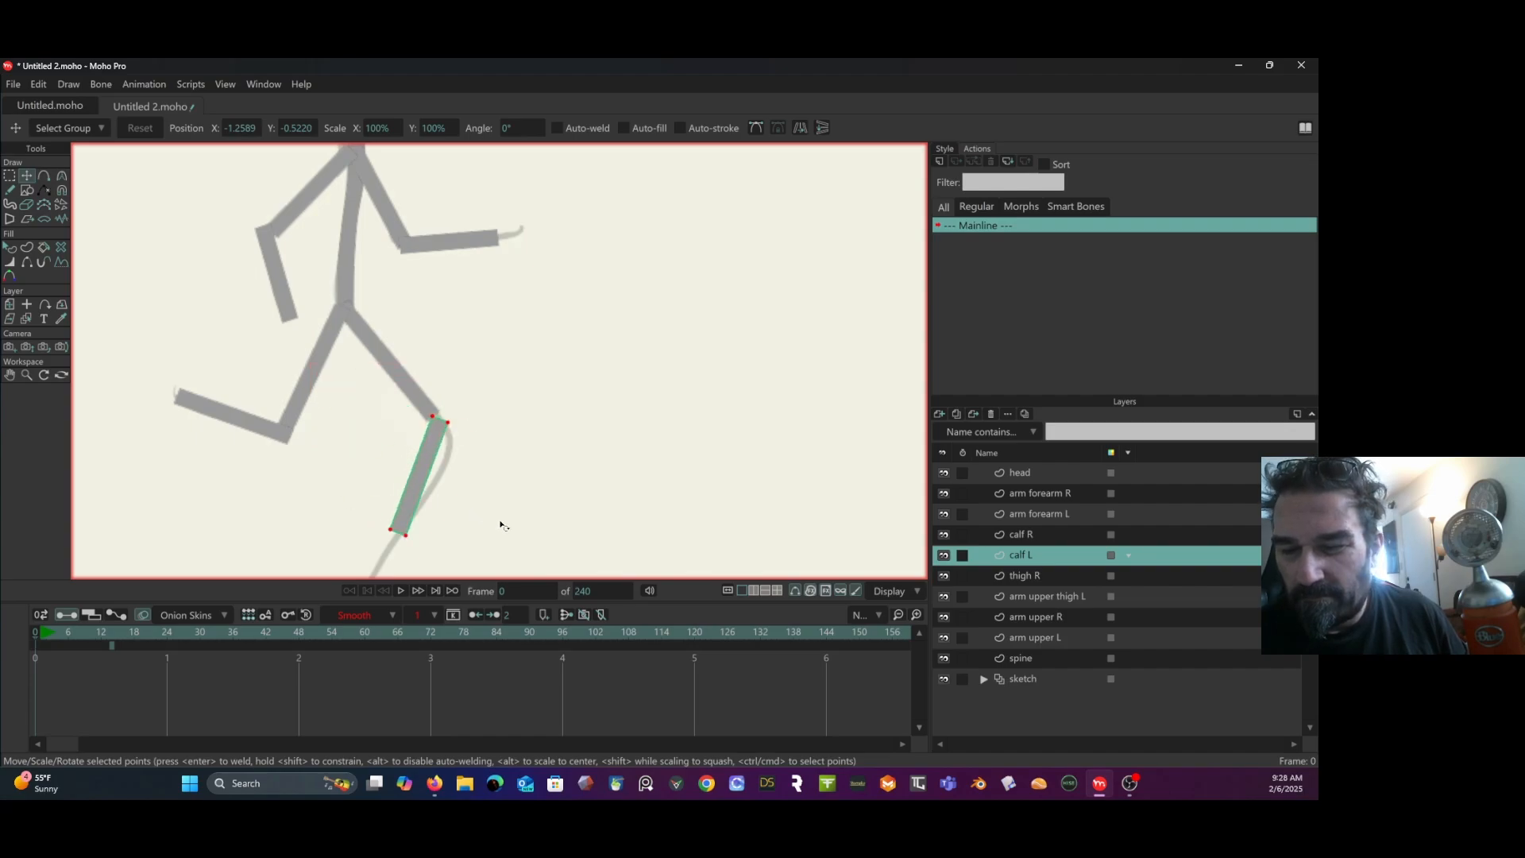
pyautogui.scroll(-4, 503, 429)
pyautogui.moveTo(469, 422); pyautogui.dragTo(326, 448)
pyautogui.scroll(-1, 372, 436)
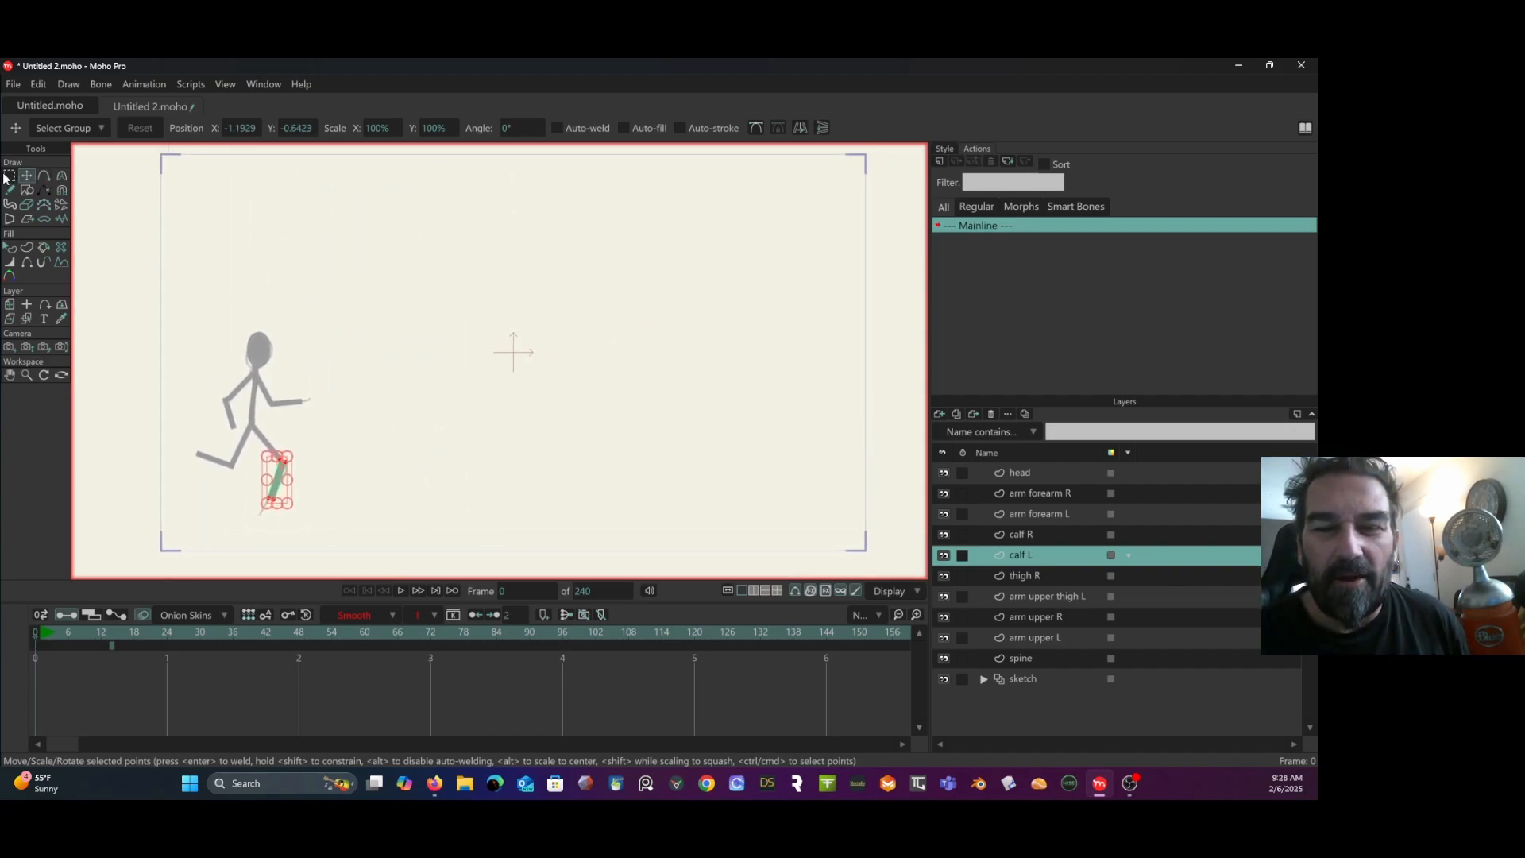
# Group all the body-part layers from head to spine into one group layer named "man".
pyautogui.click(9, 175)
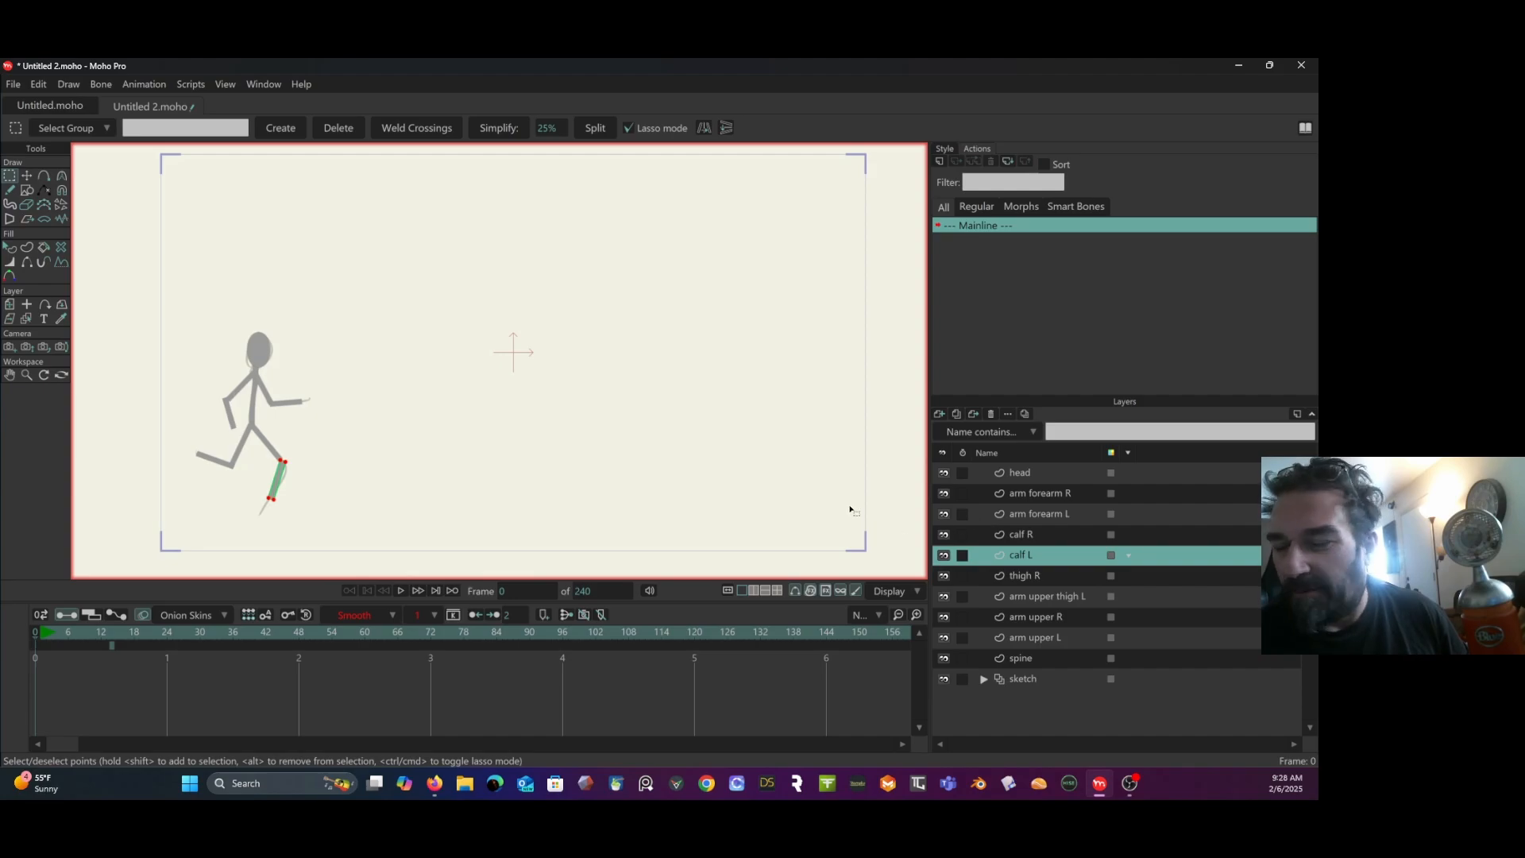
pyautogui.click(1055, 660)
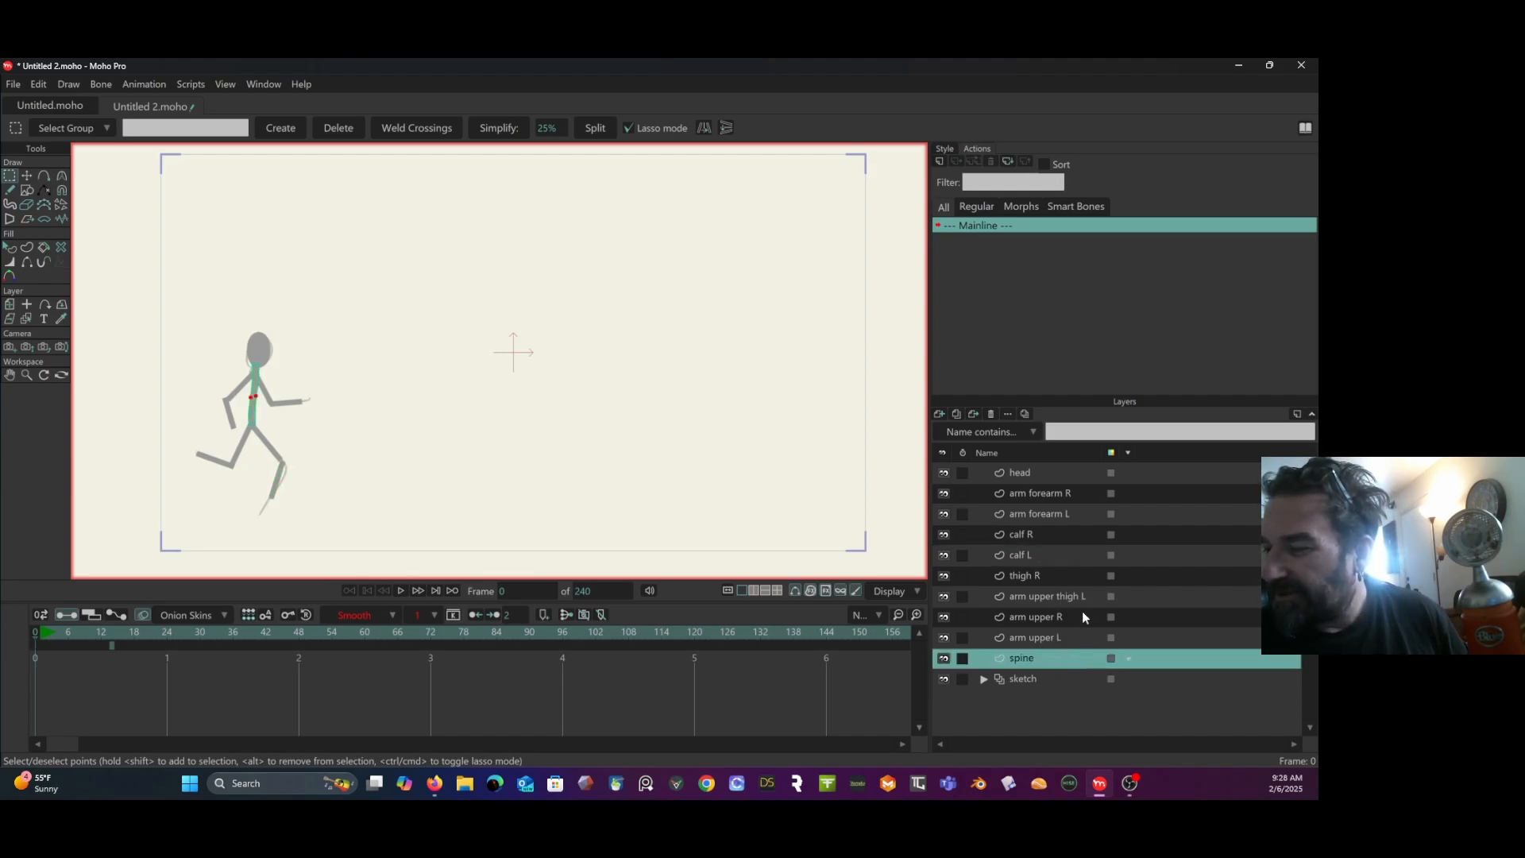
pyautogui.keyDown('shift'); pyautogui.click(1060, 476); pyautogui.keyUp('shift')
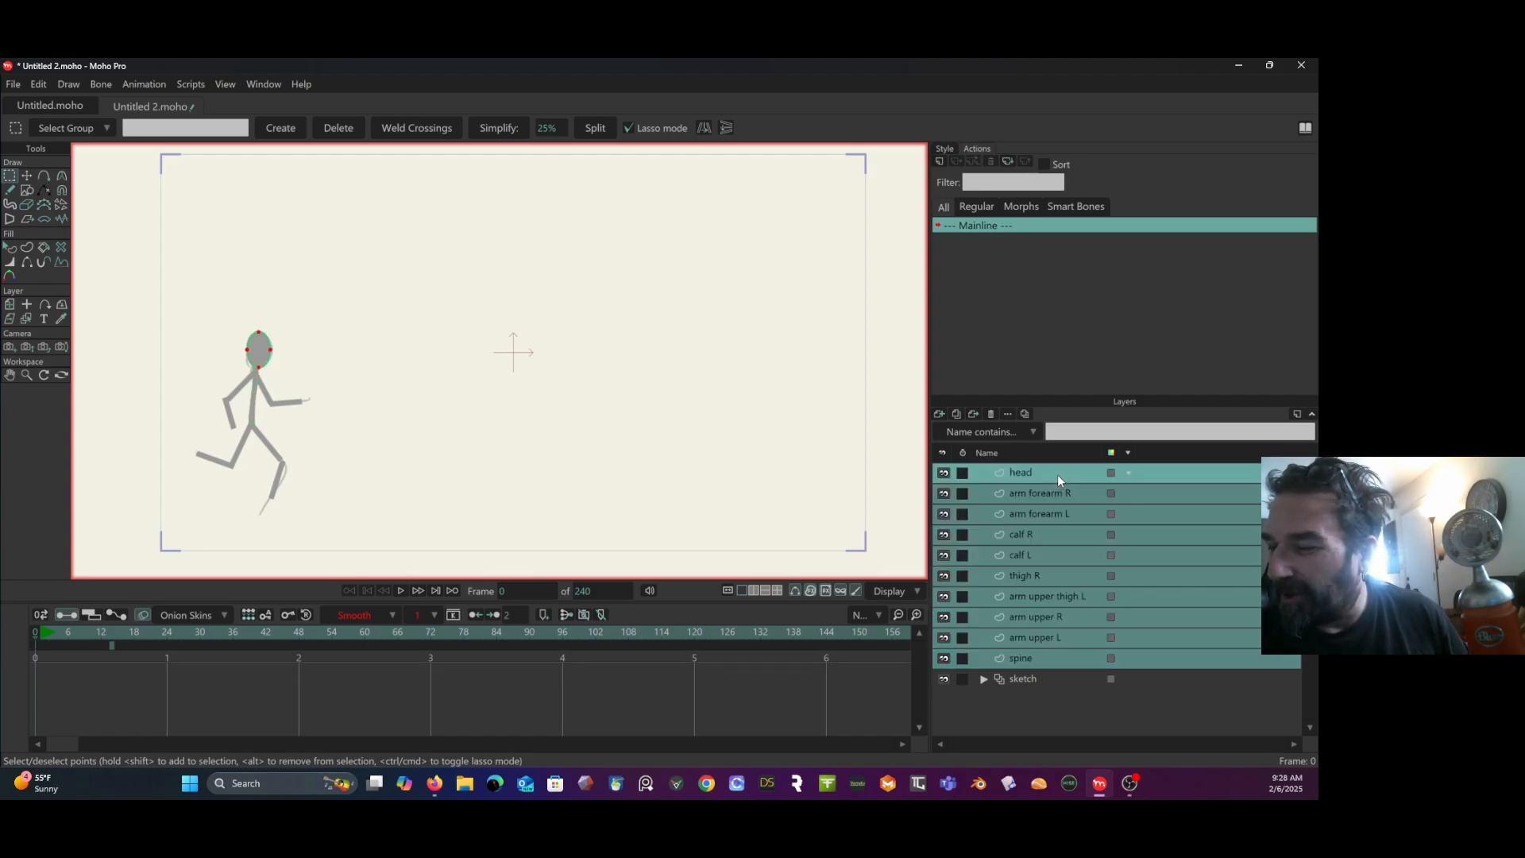
pyautogui.rightClick(1056, 474)
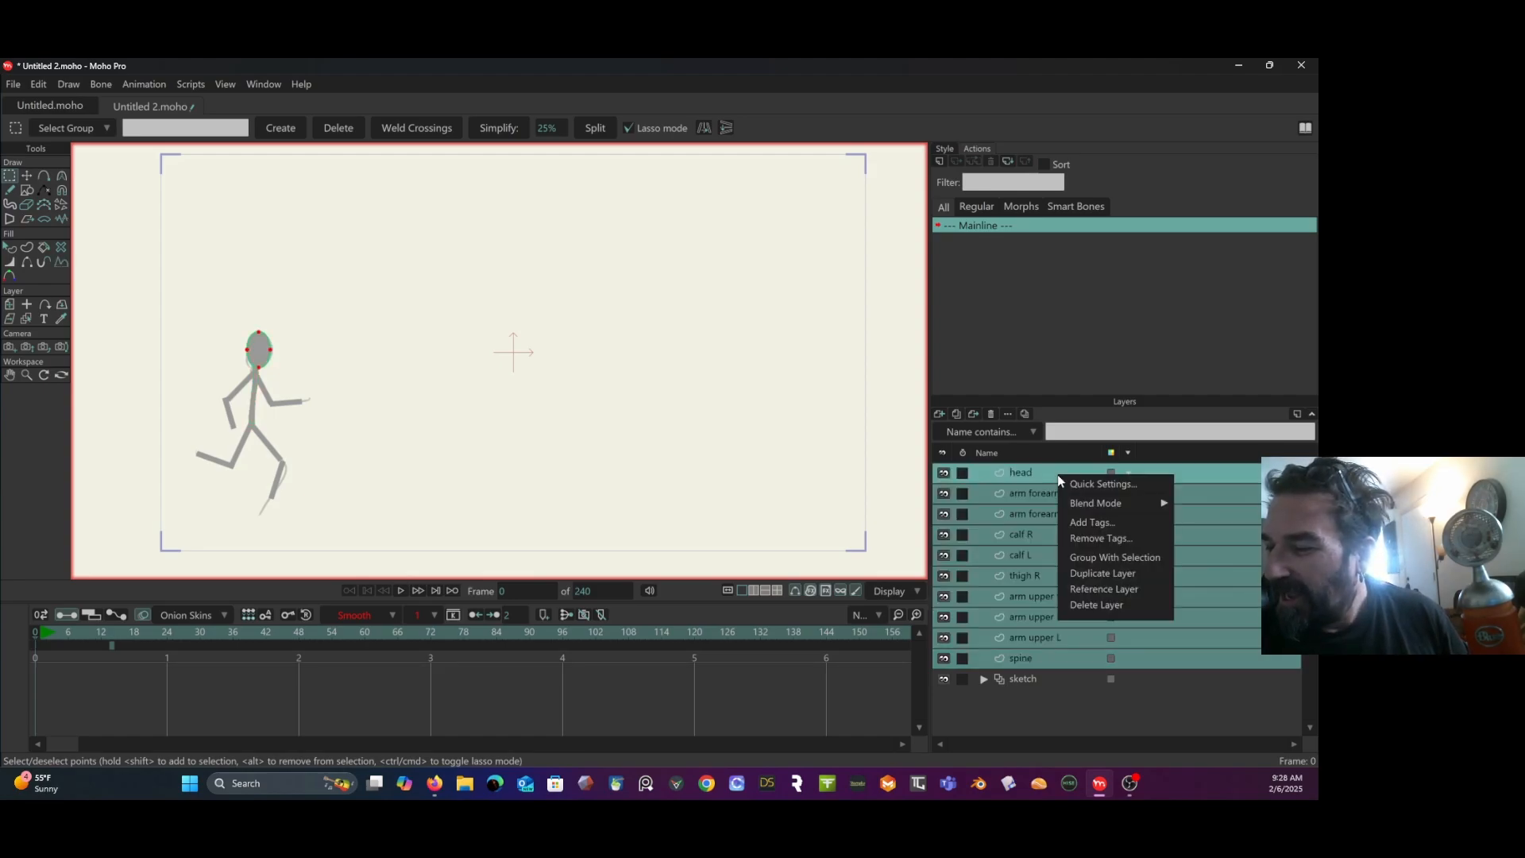
pyautogui.click(1088, 558)
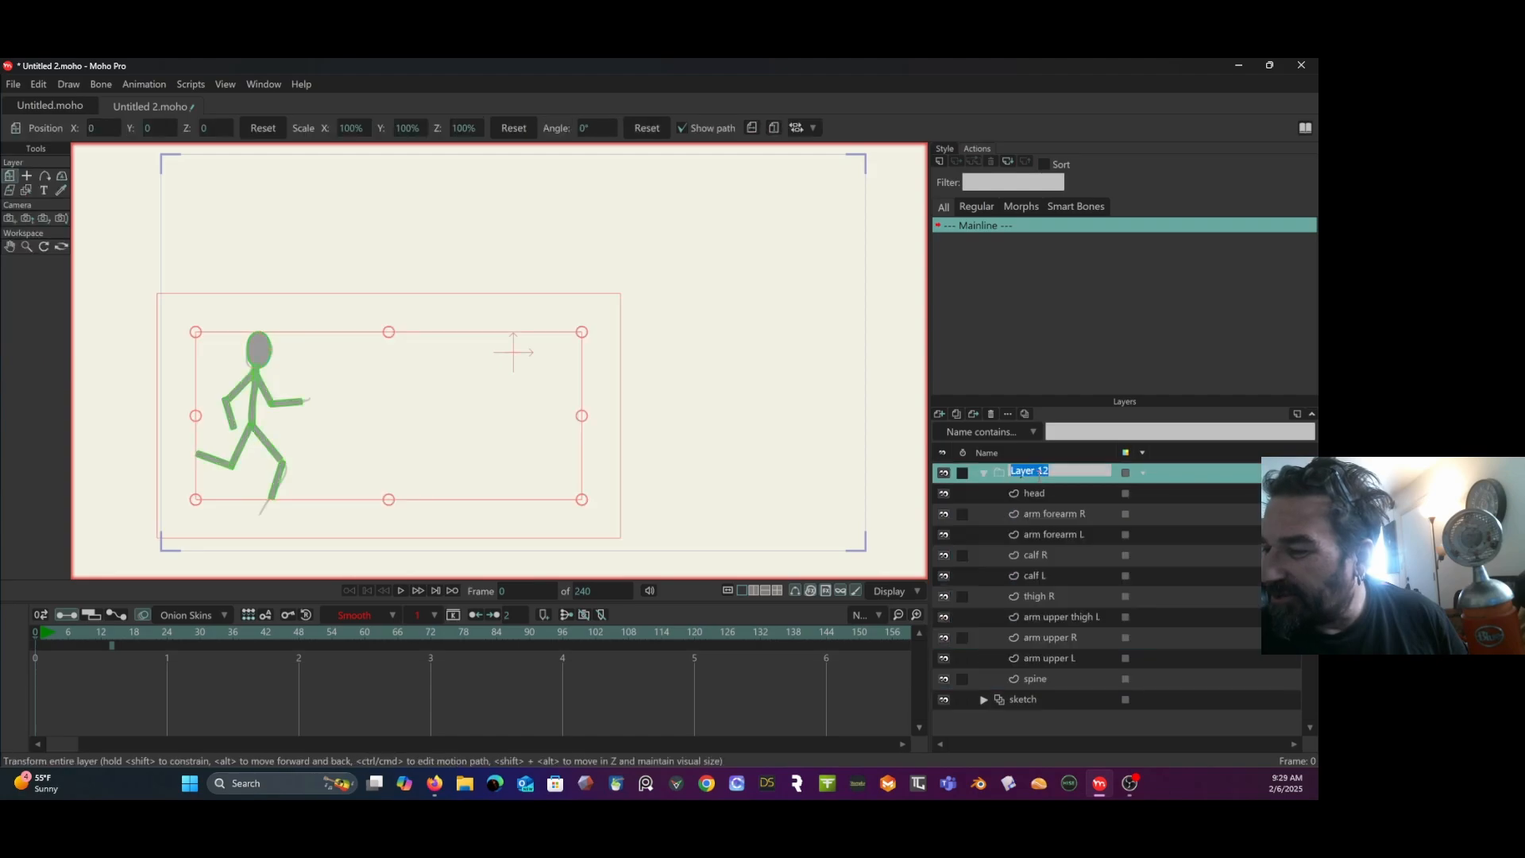
pyautogui.doubleClick(1036, 472)
pyautogui.write('ma')
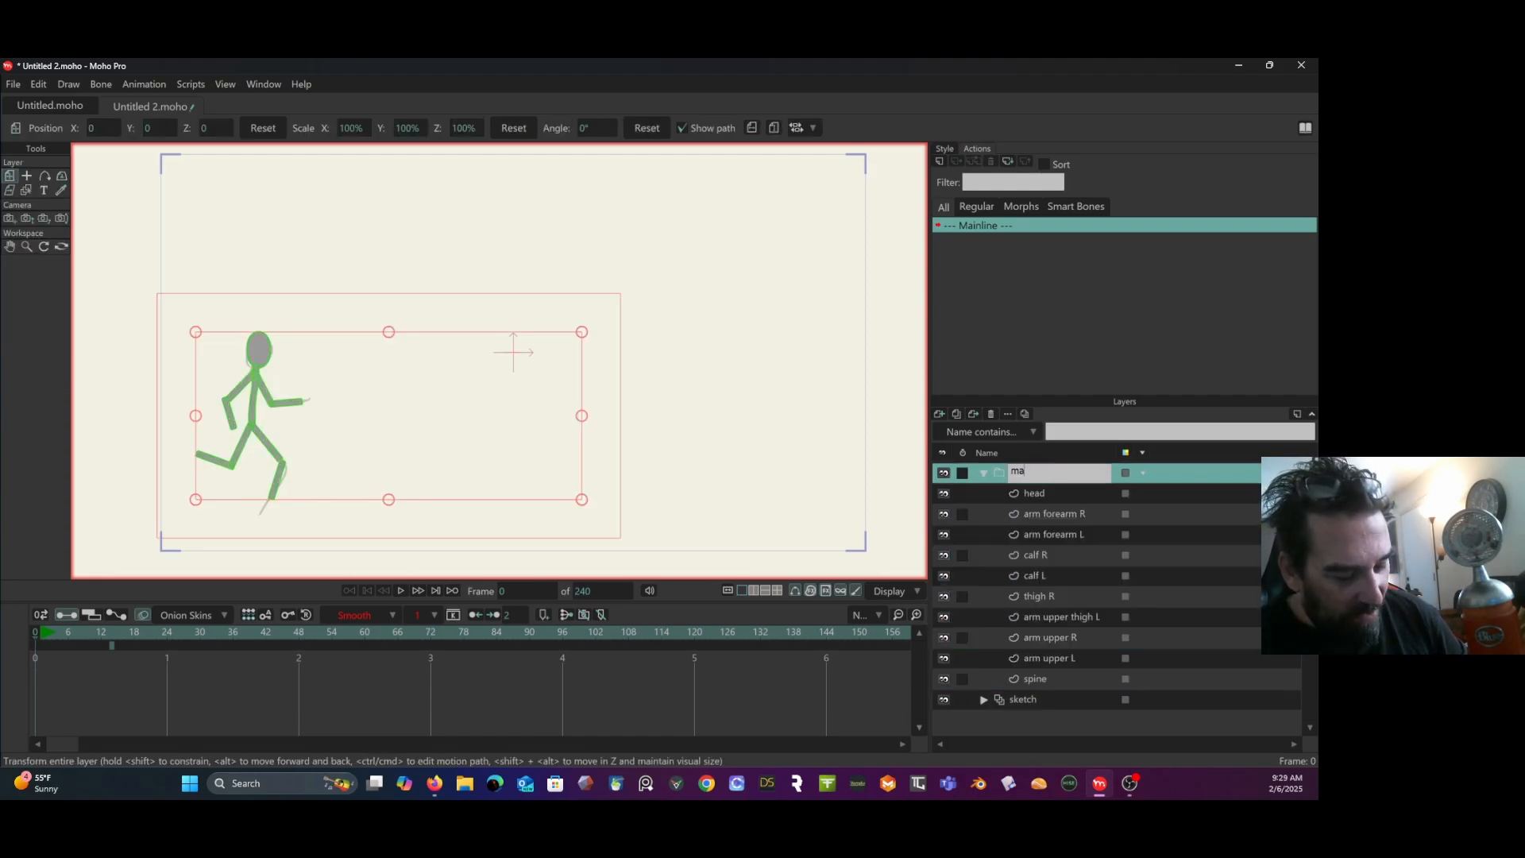
pyautogui.write('n')
pyautogui.press('Return')
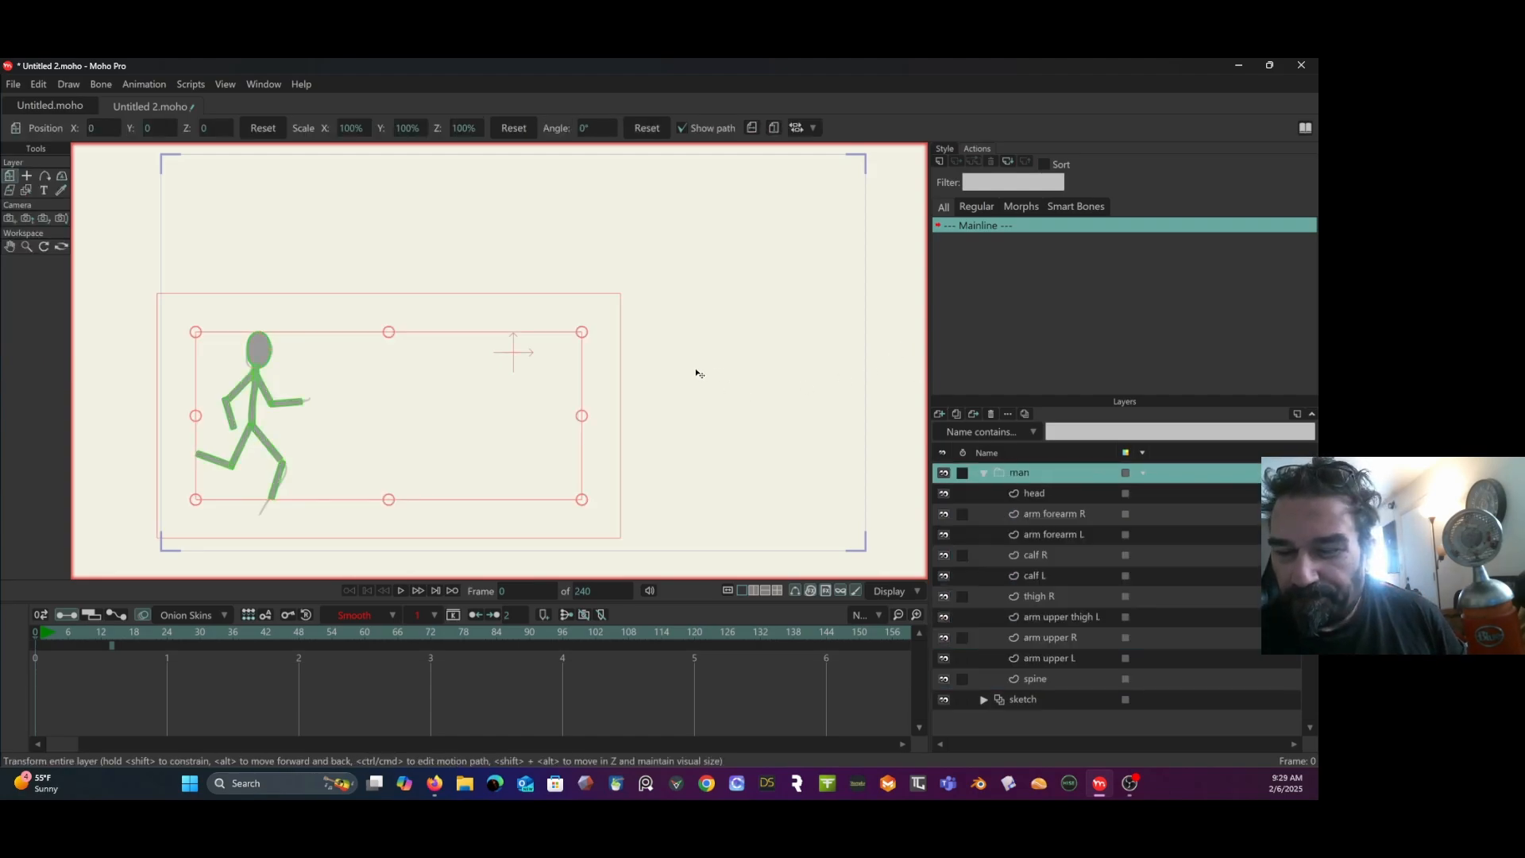
# Set the man group's origin at the hips and the head layer's origin at the middle of the head.
pyautogui.click(30, 178)
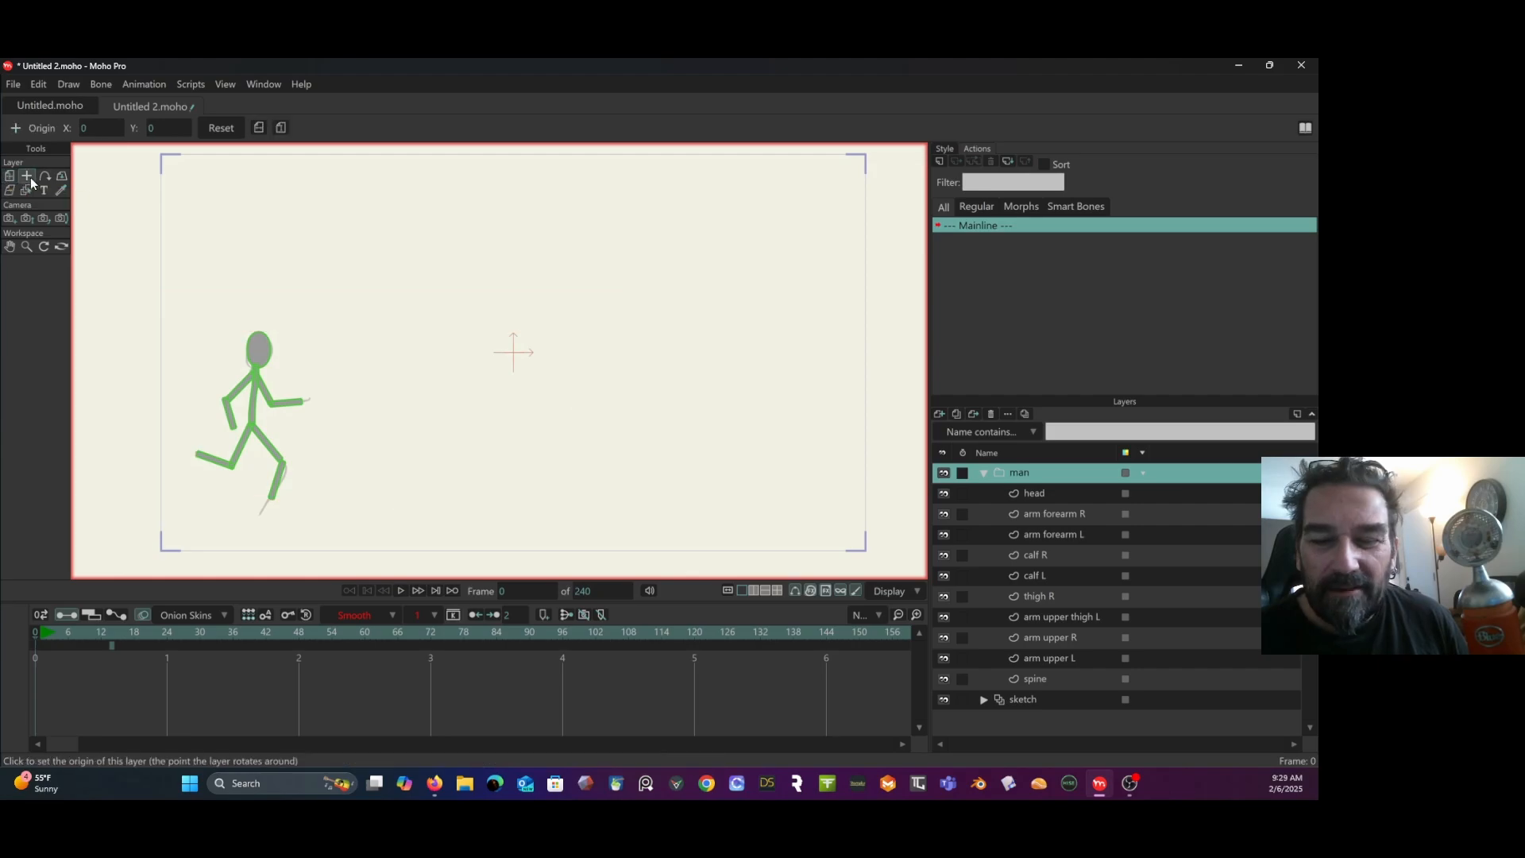
pyautogui.click(252, 427)
pyautogui.click(1062, 500)
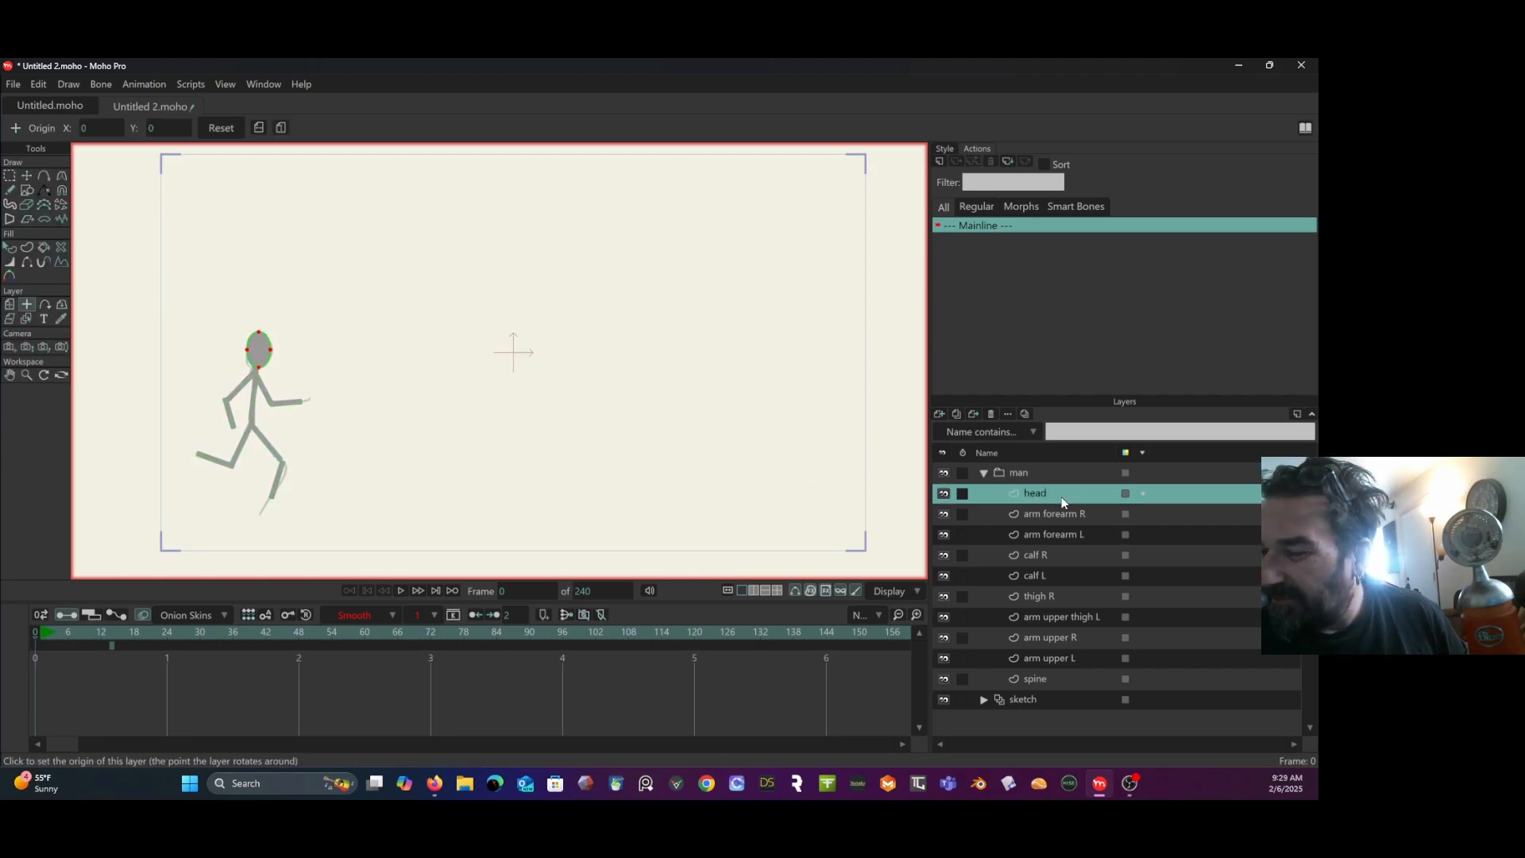
pyautogui.click(257, 351)
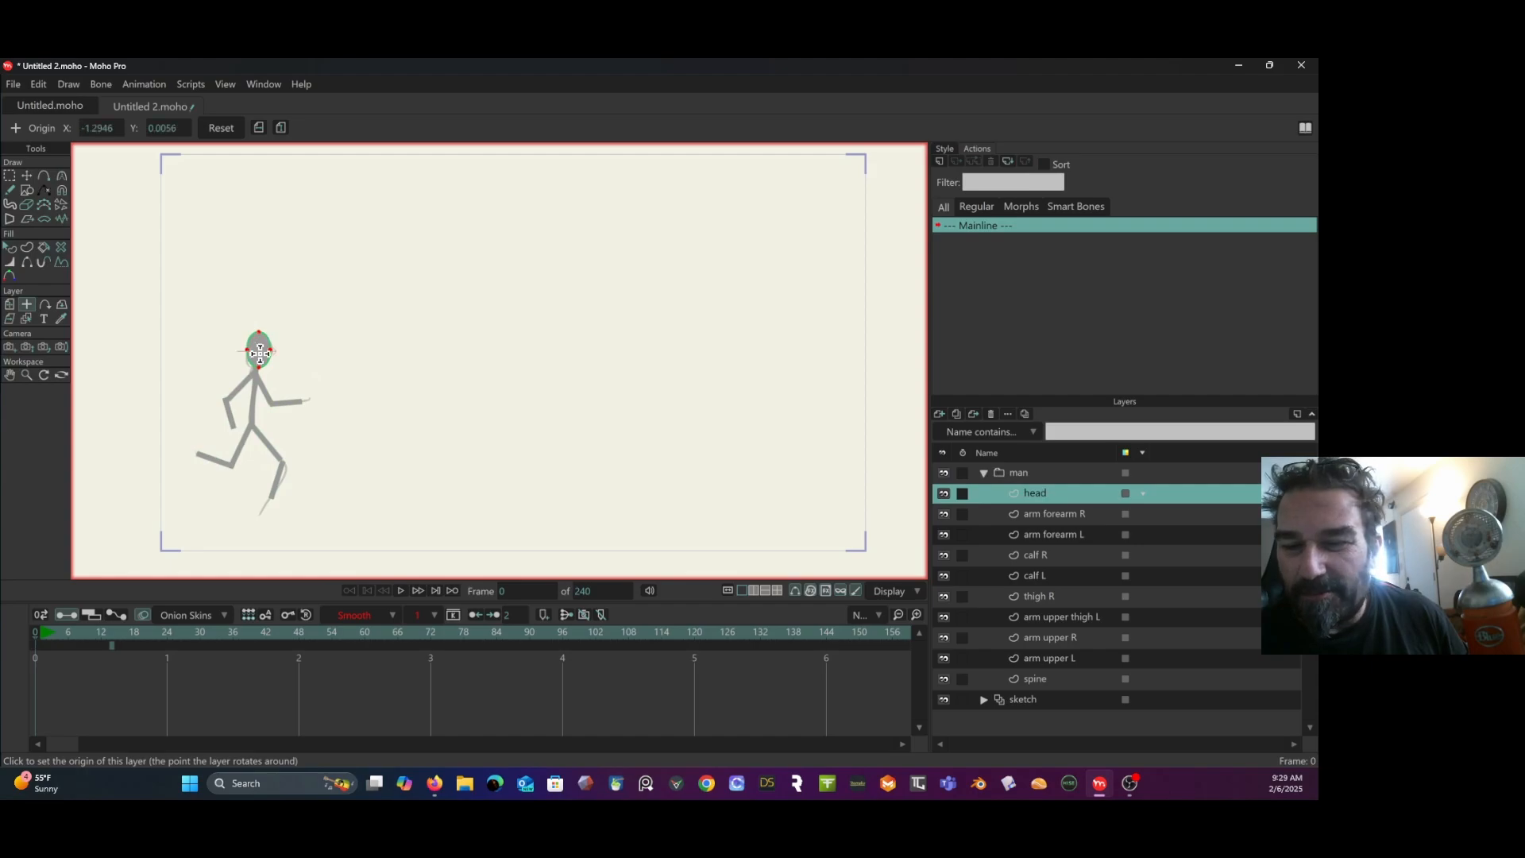
# Set the origins of the arm forearm R and arm forearm L layers at their elbows.
pyautogui.click(1034, 508)
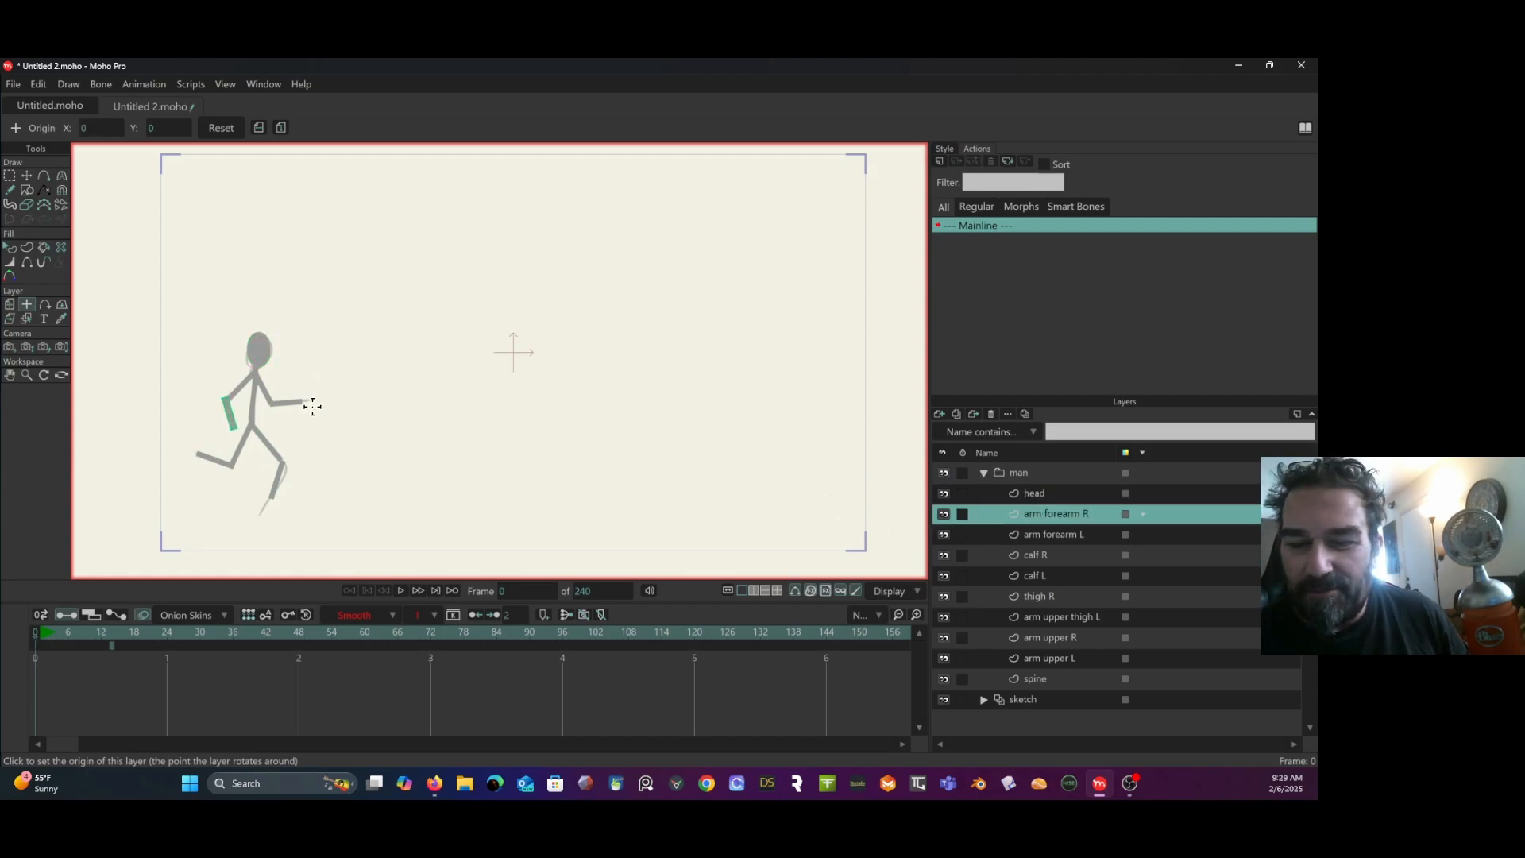
pyautogui.click(225, 399)
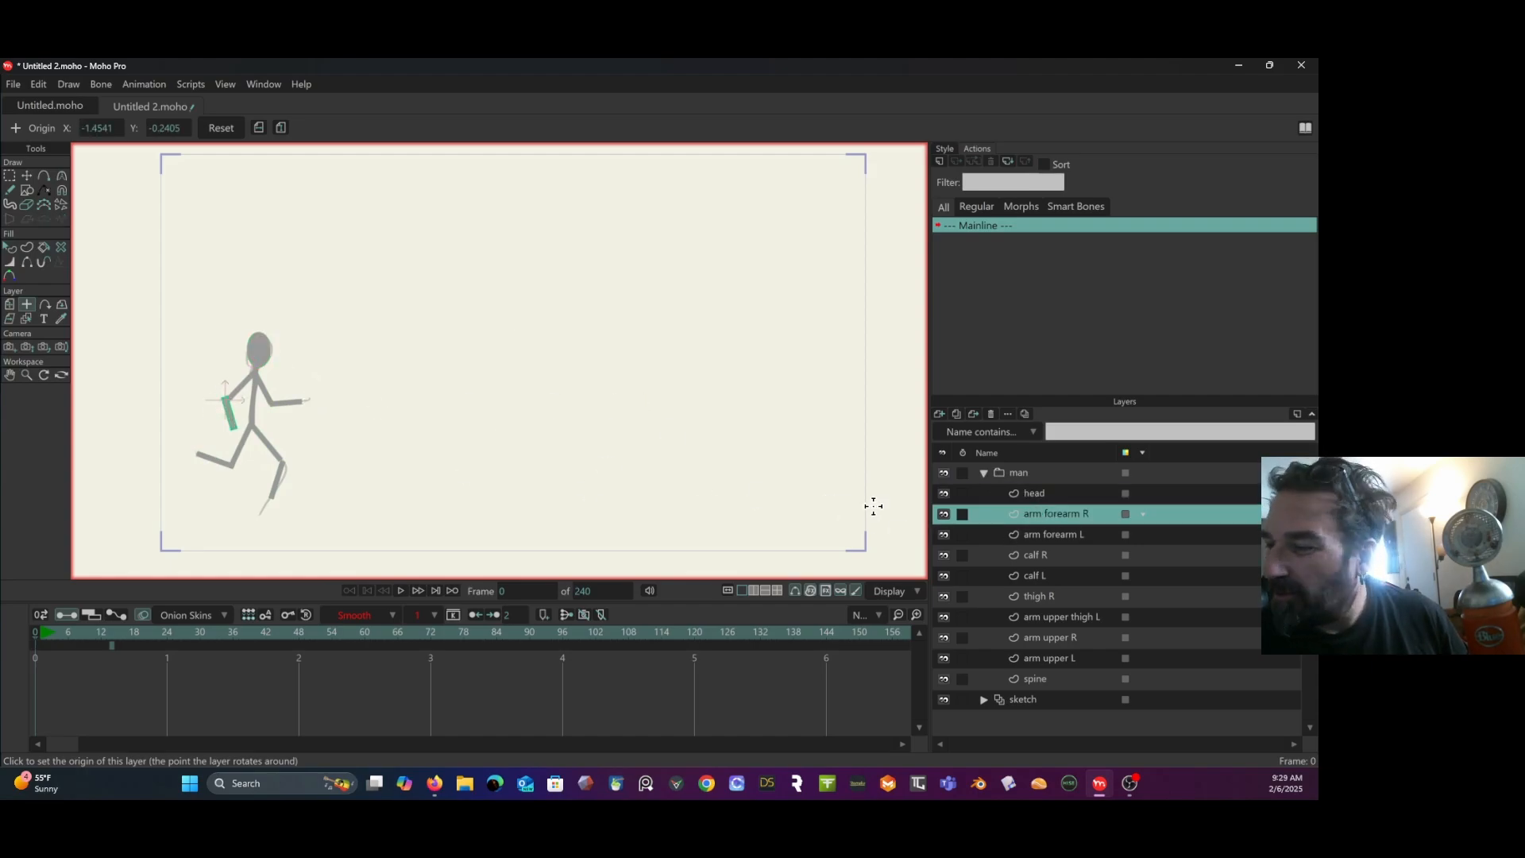
pyautogui.click(1047, 532)
pyautogui.scroll(3, 274, 403)
pyautogui.moveTo(274, 402); pyautogui.dragTo(446, 347)
pyautogui.click(446, 347)
# Set the origins of the calf R and calf L layers at their knees.
pyautogui.click(1035, 554)
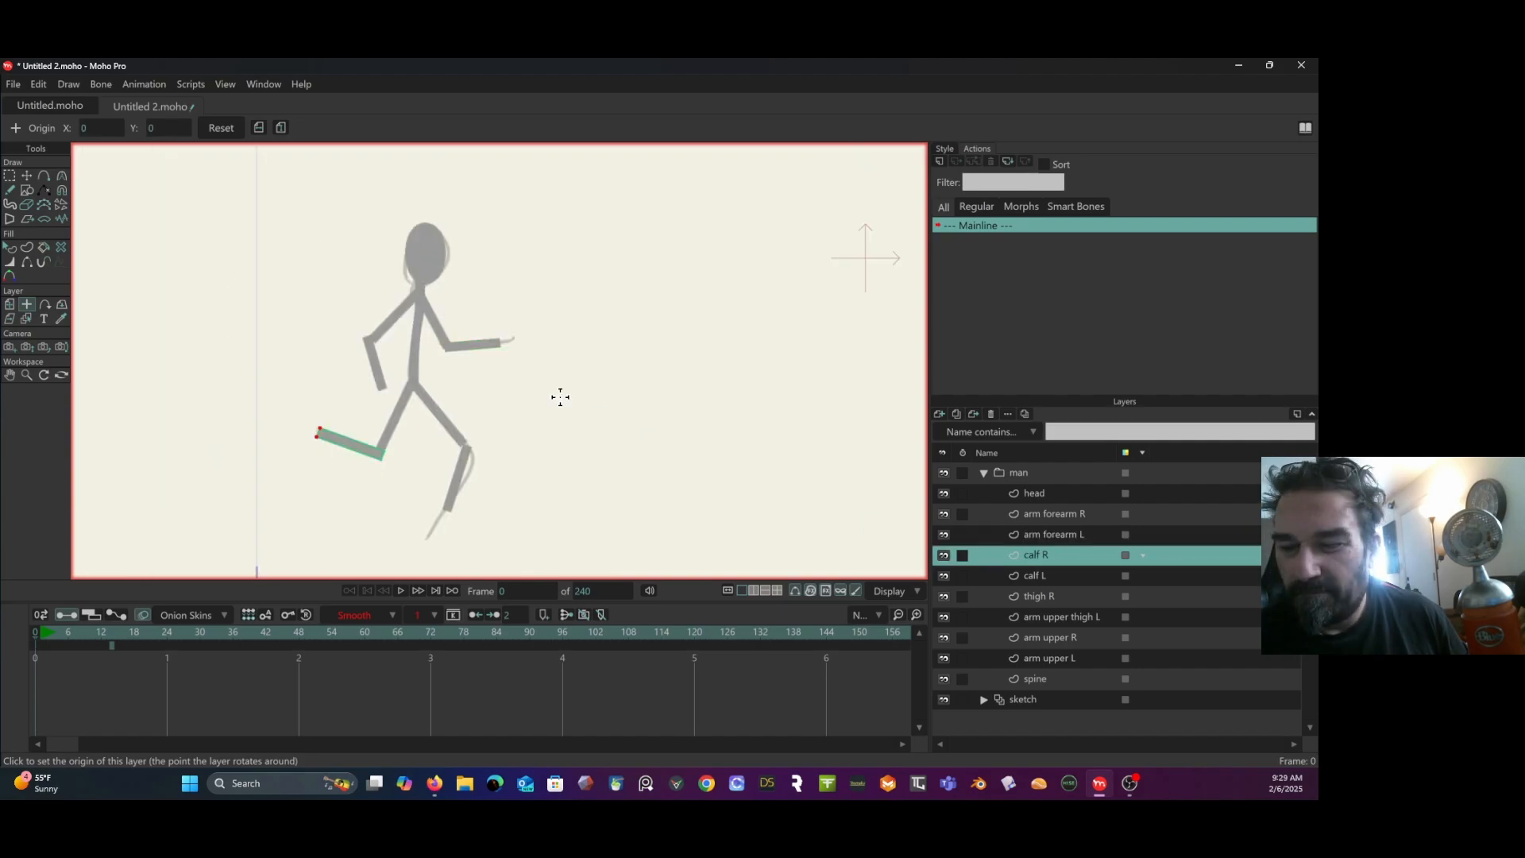
pyautogui.click(378, 454)
pyautogui.click(1035, 575)
pyautogui.click(470, 446)
# Set the origins of the two thigh, two upper arm and spine layers at their hip and shoulder joints.
pyautogui.click(1039, 596)
pyautogui.click(1061, 616)
pyautogui.click(1050, 636)
pyautogui.click(1050, 658)
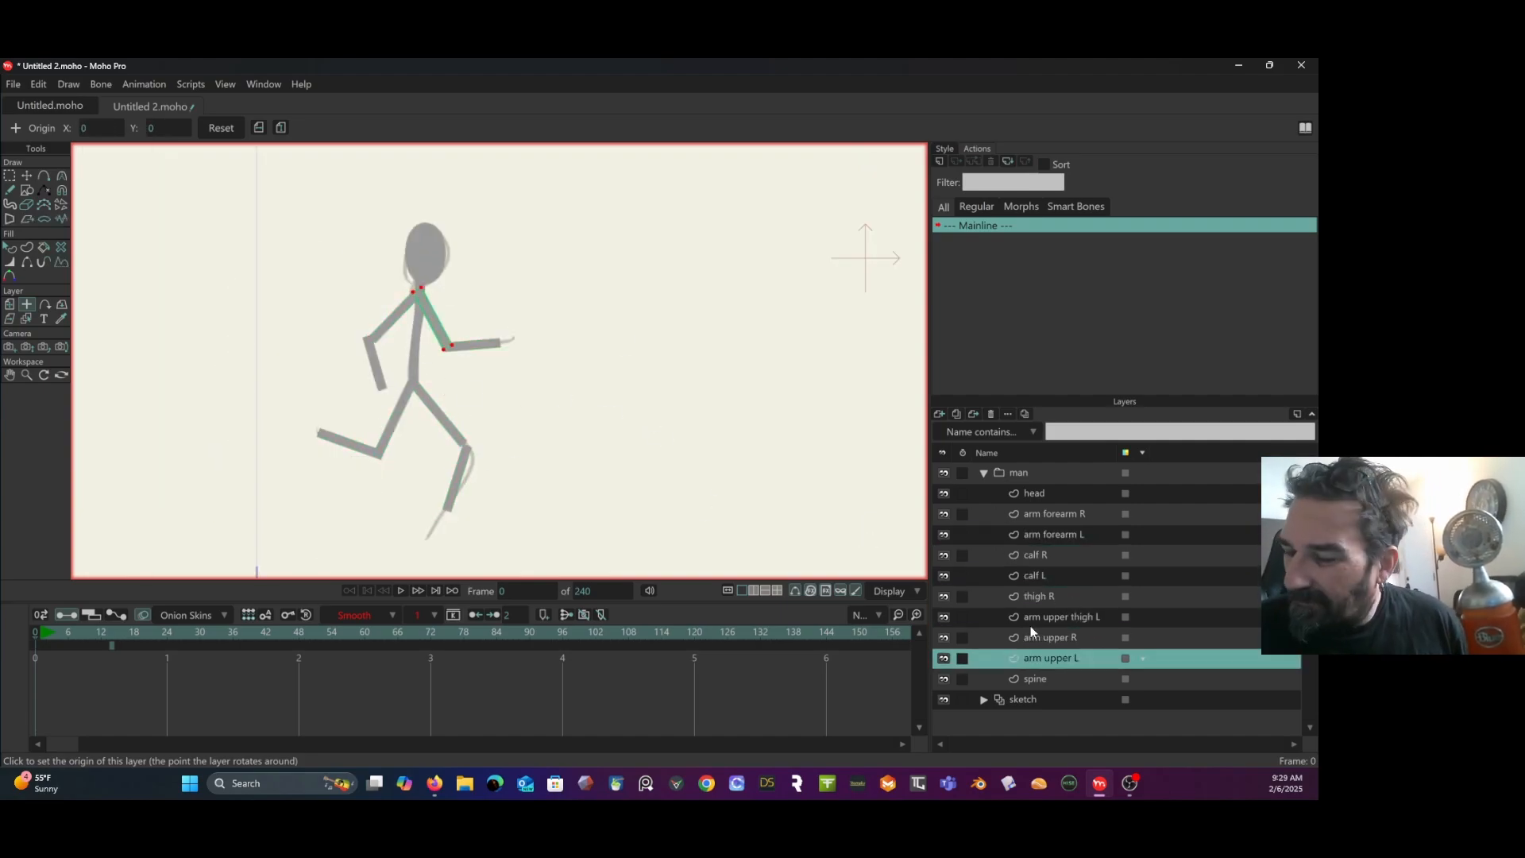
pyautogui.click(1035, 678)
# Move the head layer's origin down to the base of the head, just above the neck.
pyautogui.click(1034, 493)
pyautogui.click(424, 279)
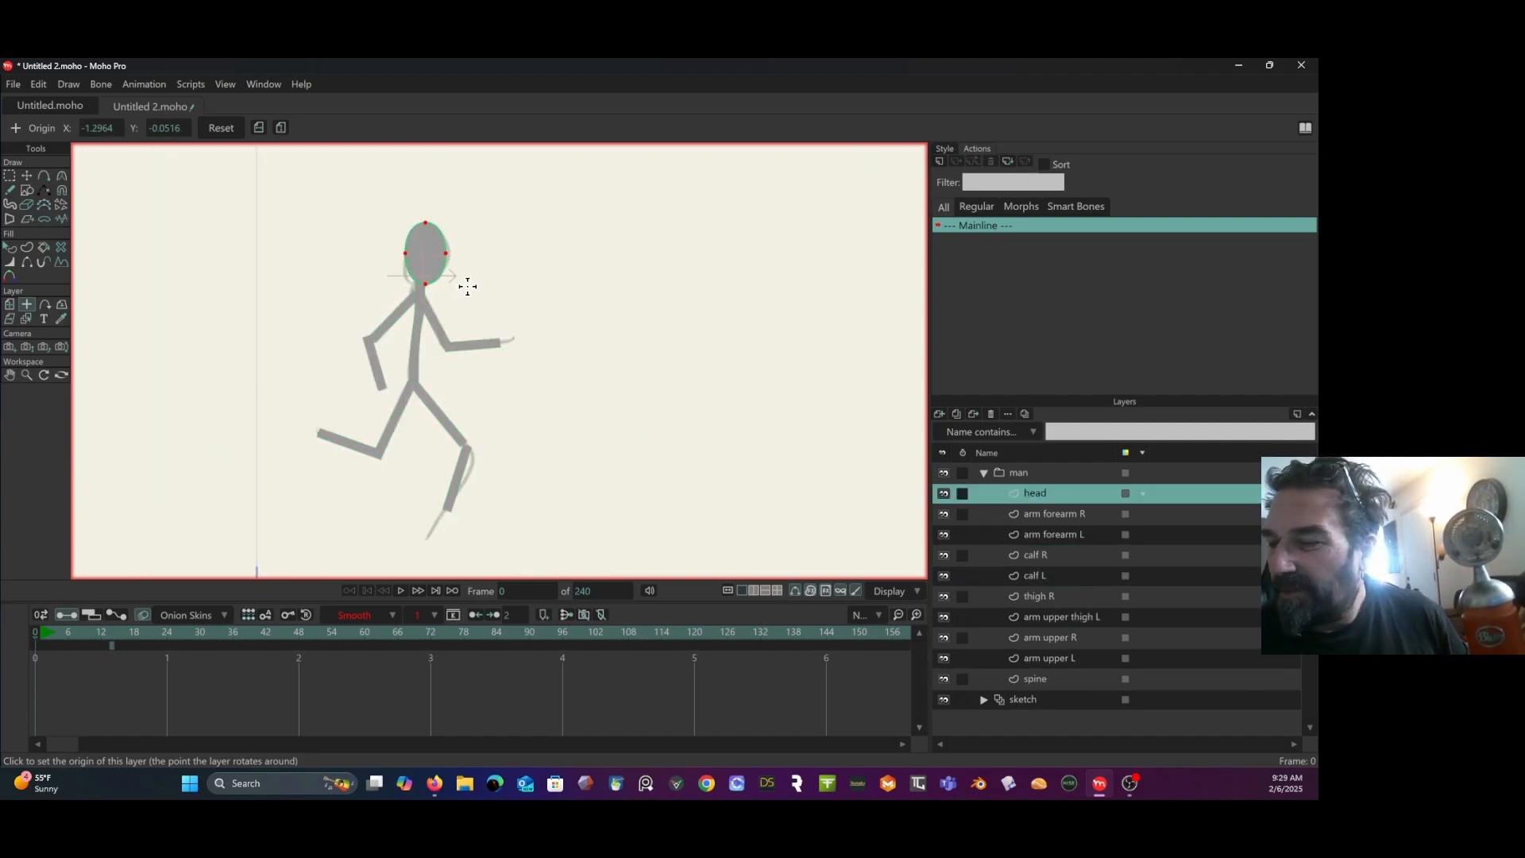
pyautogui.scroll(-2, 477, 288)
pyautogui.moveTo(477, 289); pyautogui.dragTo(396, 291)
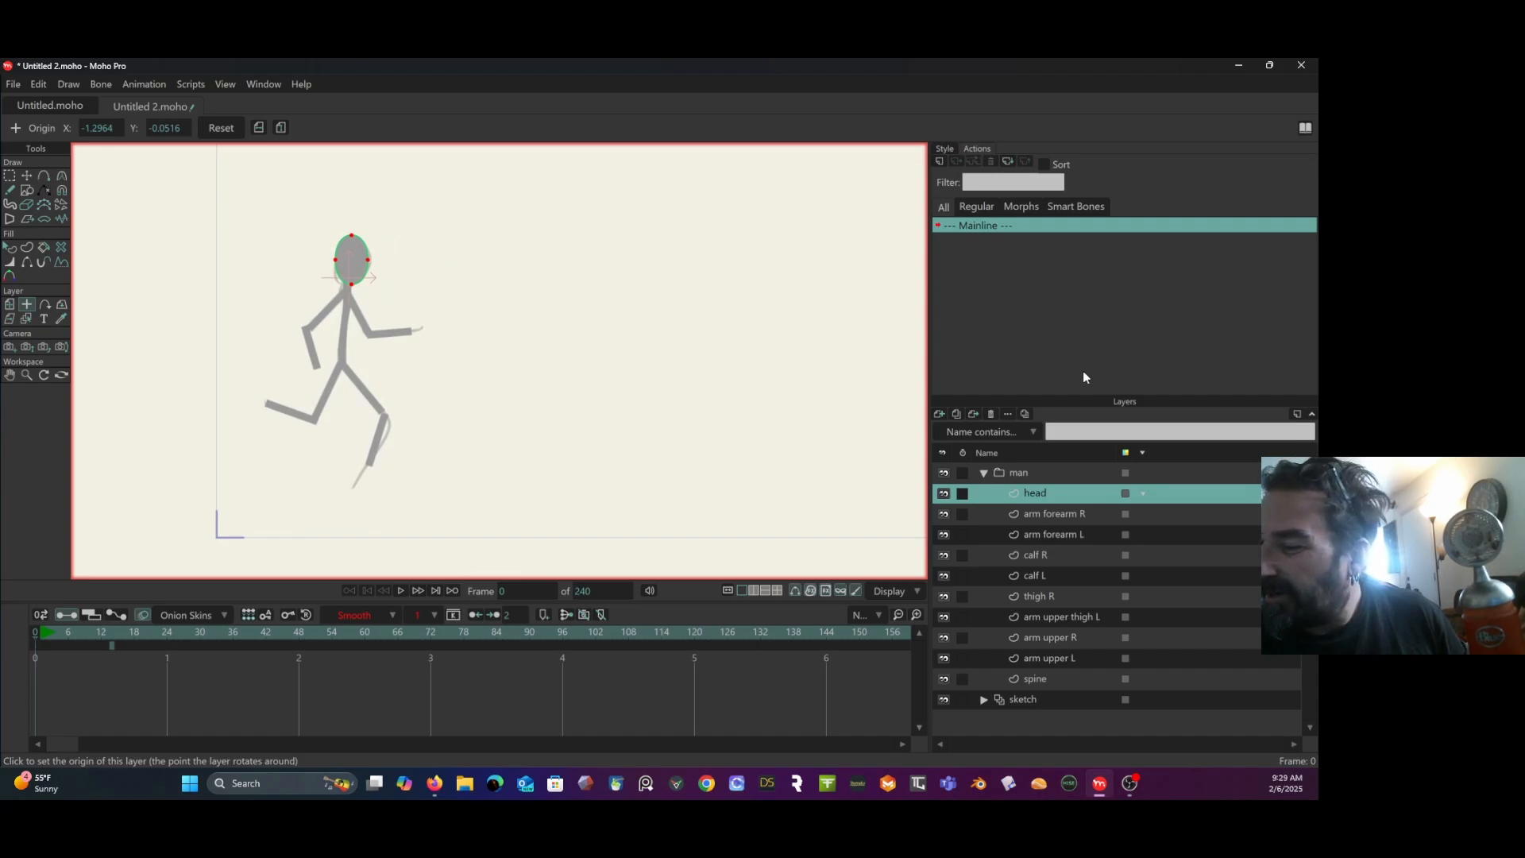
# Convert the man group layer to a bone layer.
pyautogui.click(1025, 475)
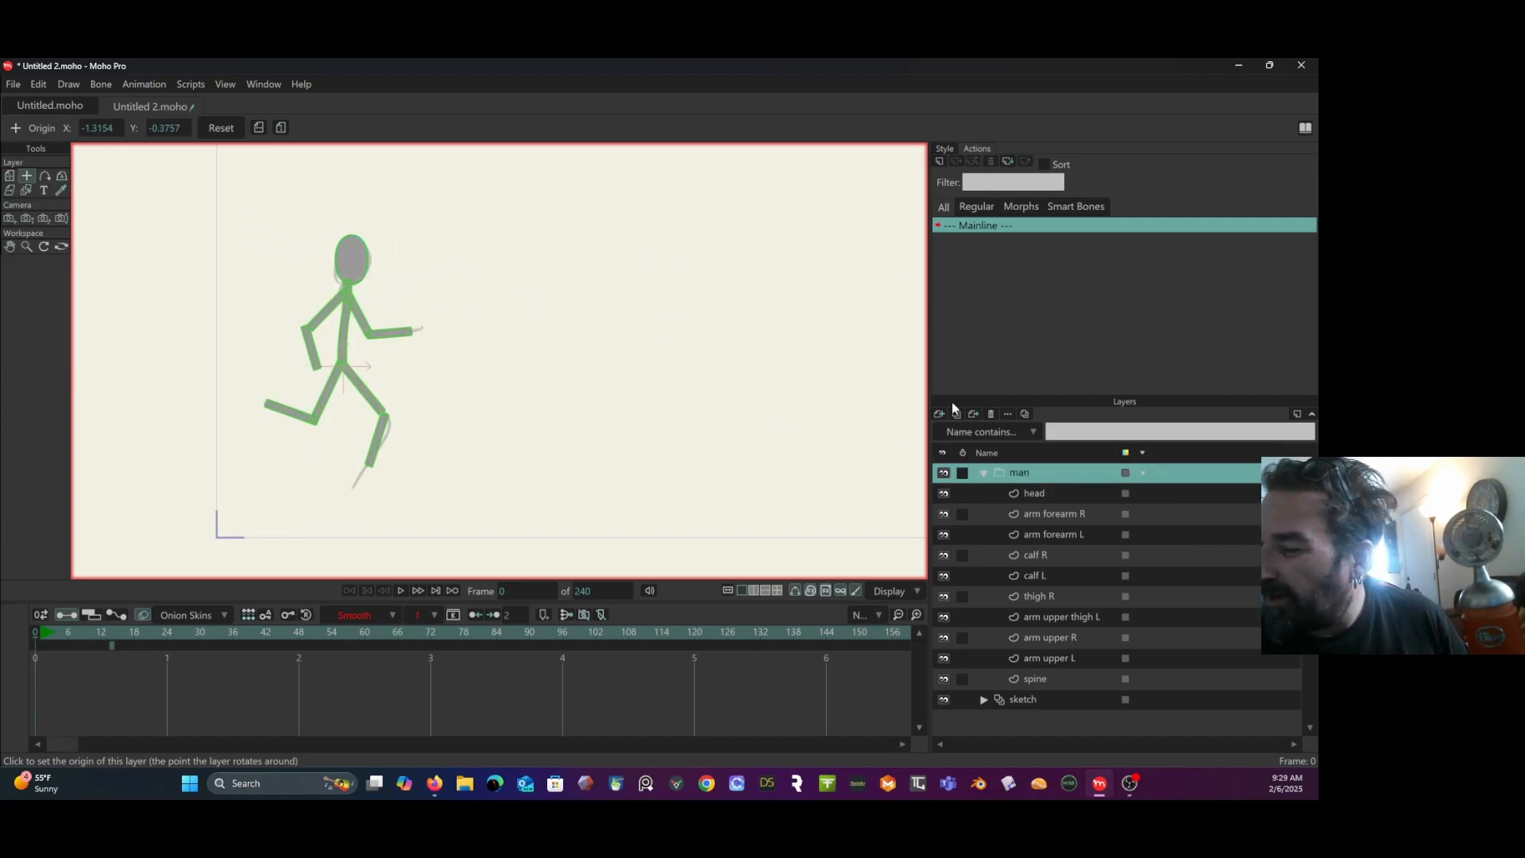
pyautogui.rightClick(1061, 476)
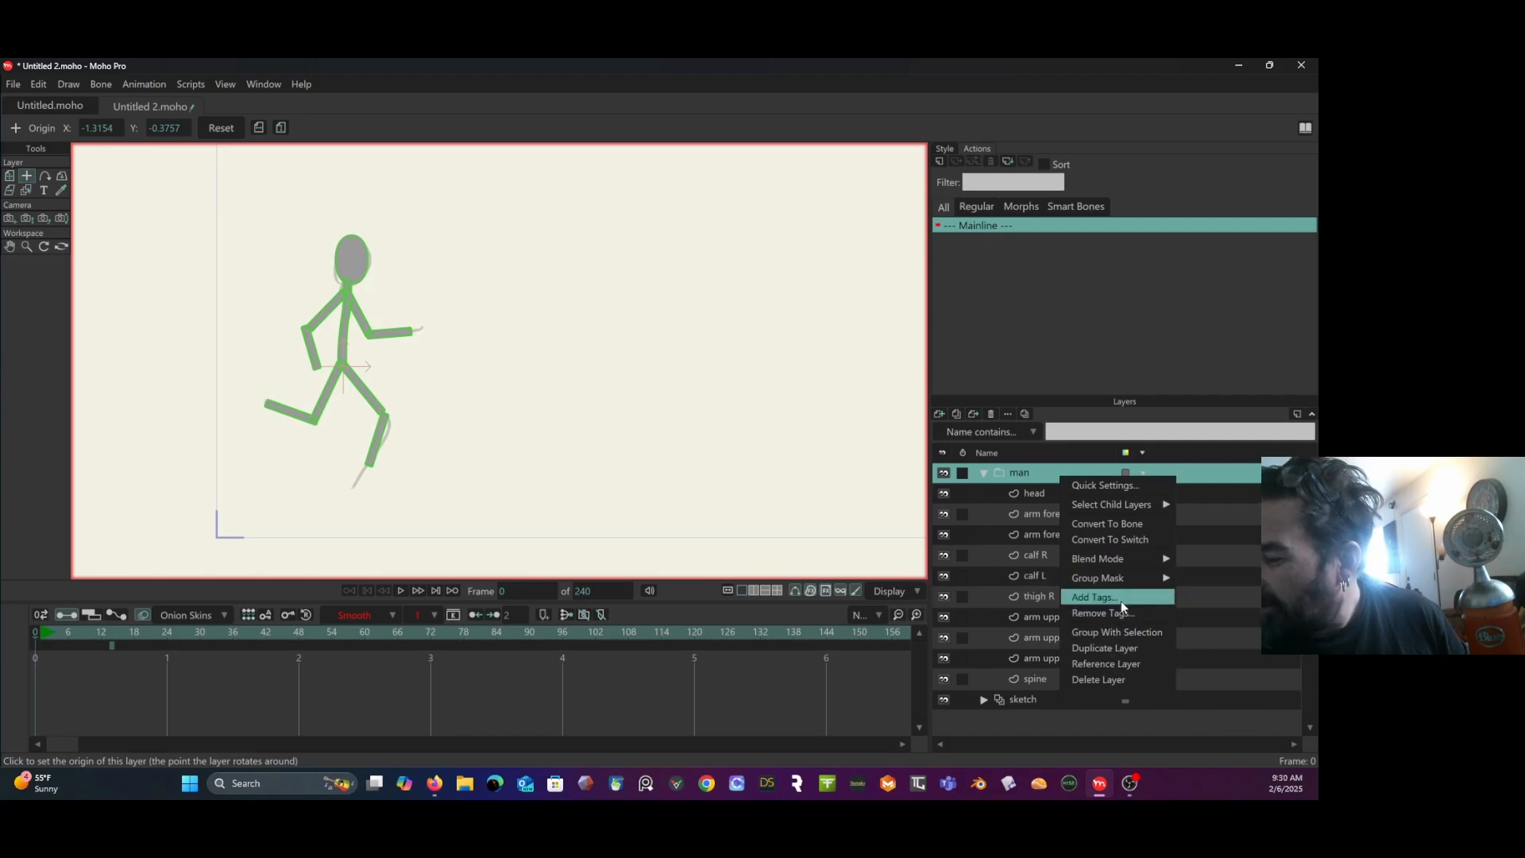
pyautogui.click(1128, 522)
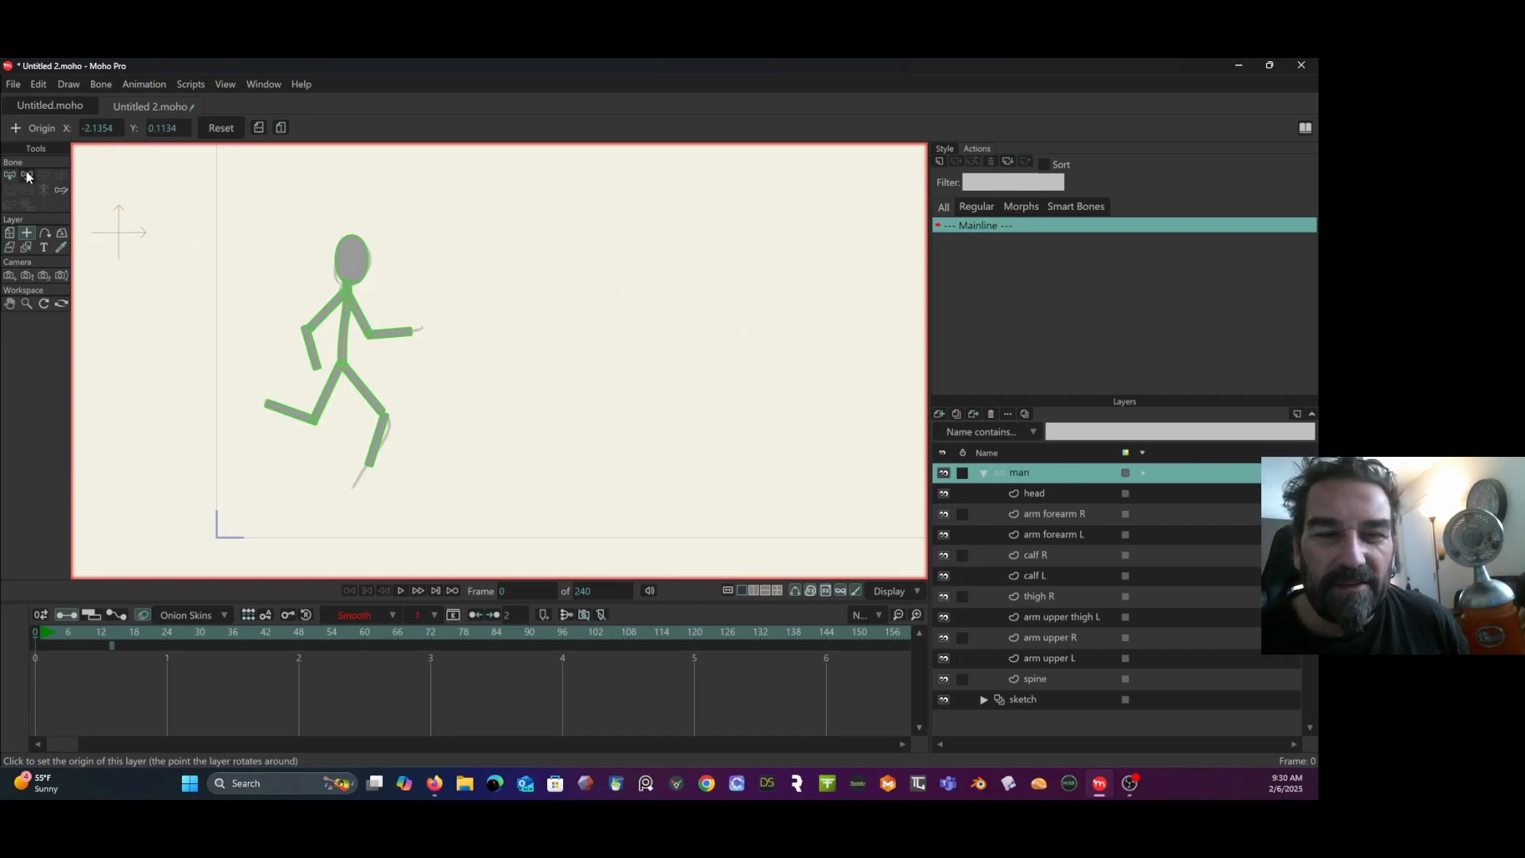
# Add a short root bone at the hips and a chain of bones up the spine and through the head.
pyautogui.press('a')
pyautogui.scroll(1, 258, 244)
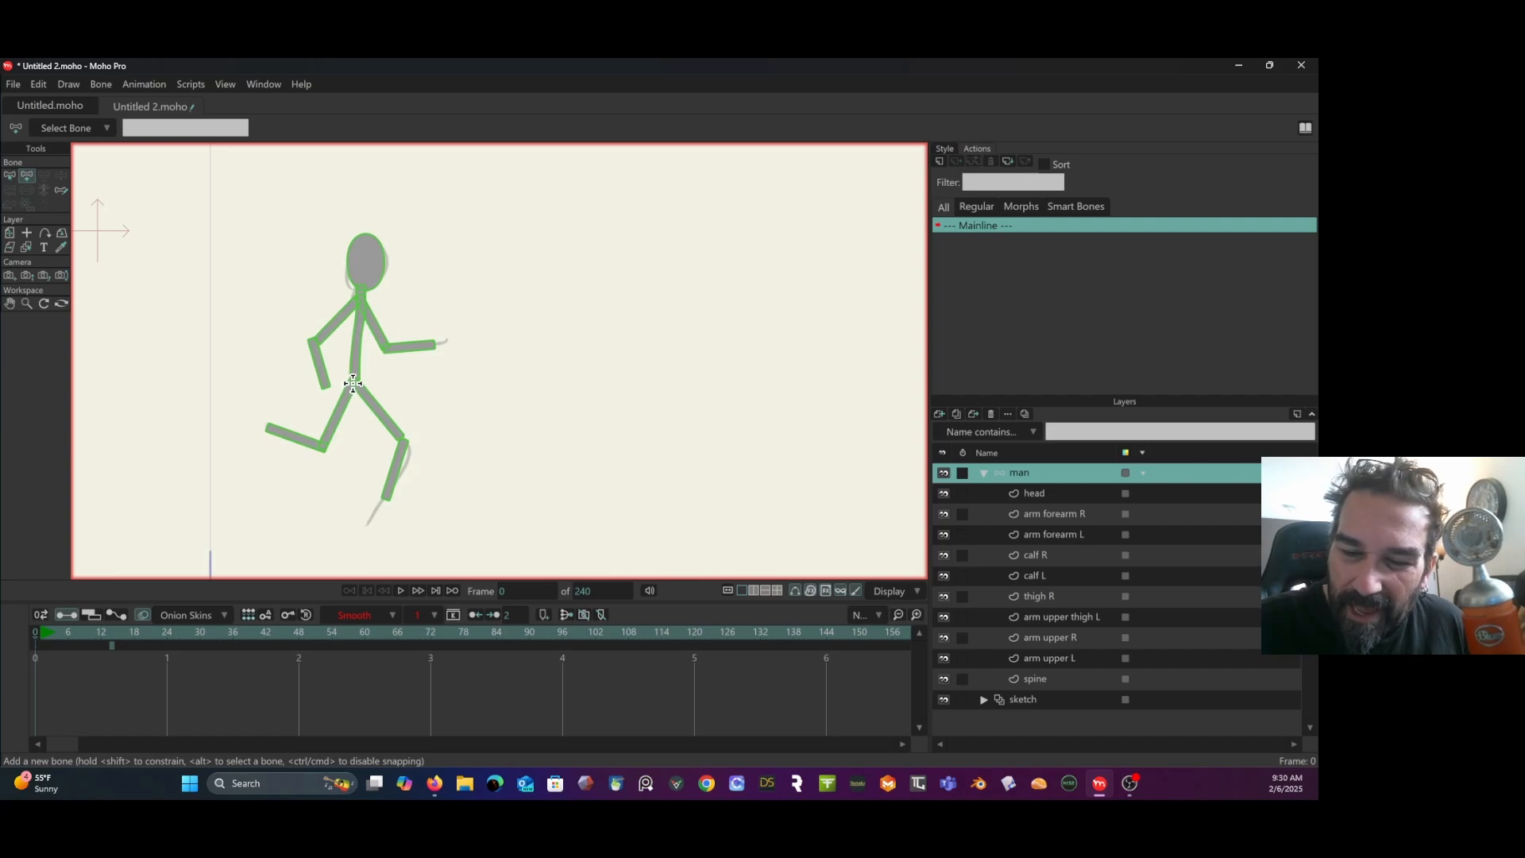
pyautogui.moveTo(354, 389); pyautogui.dragTo(355, 406)
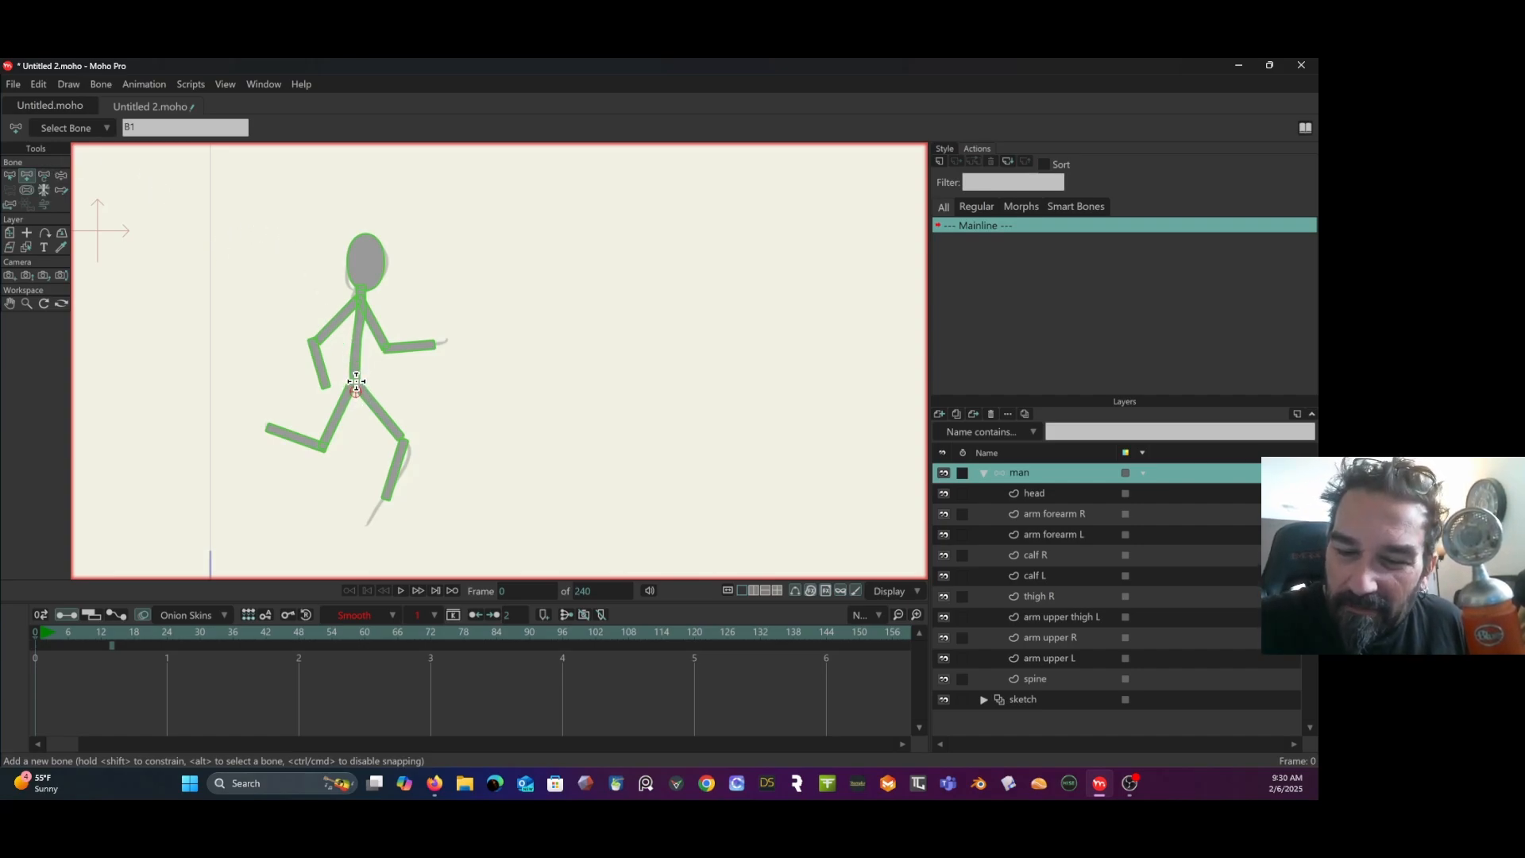
pyautogui.moveTo(355, 392); pyautogui.dragTo(367, 238)
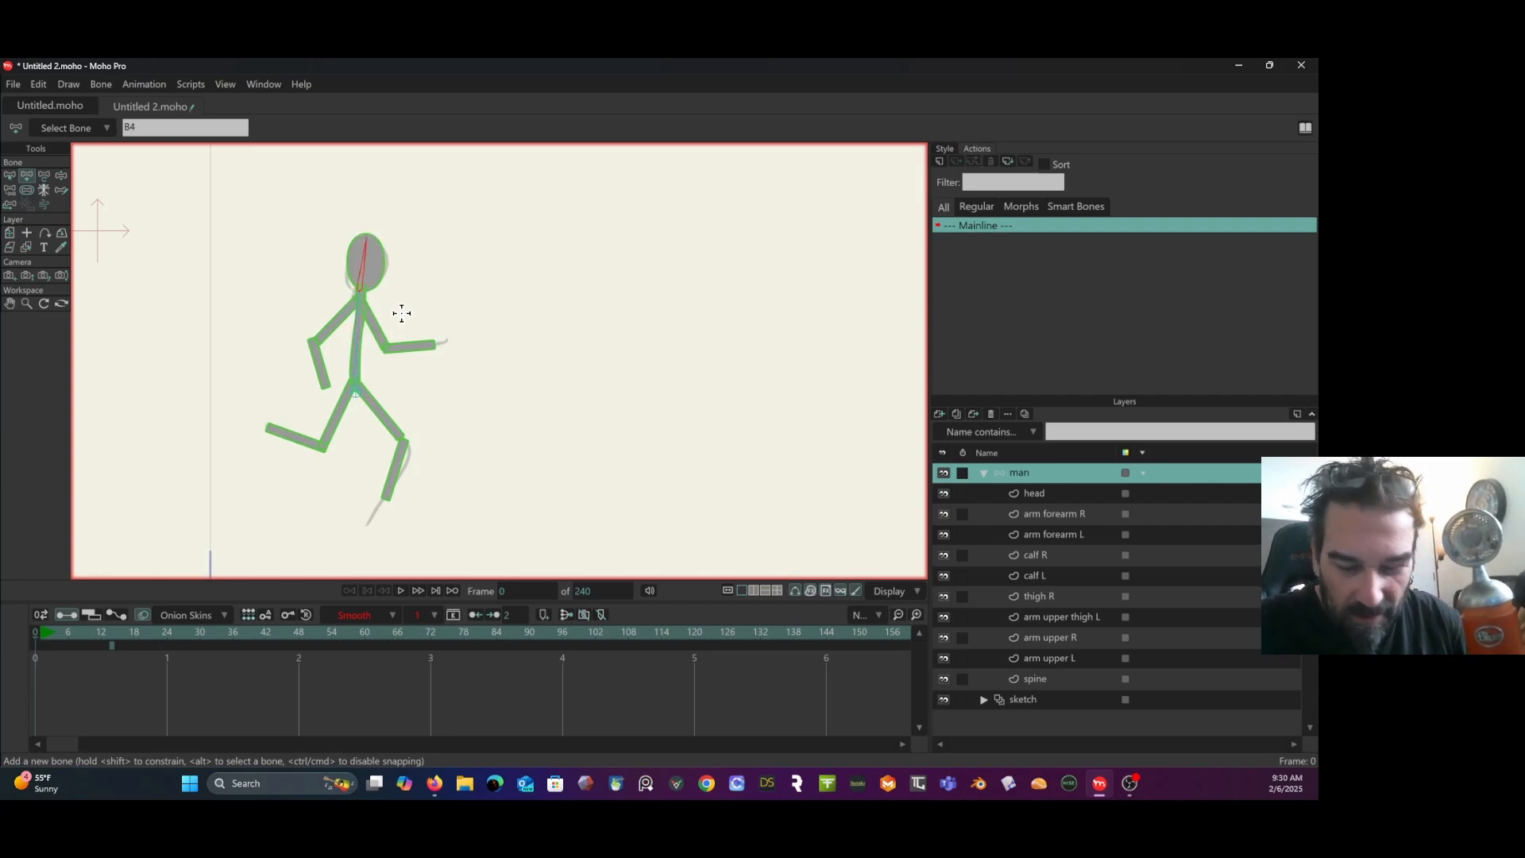
# Add upper arm and forearm bones for the front and rear arms, branching from the upper spine bone.
pyautogui.press('Up')
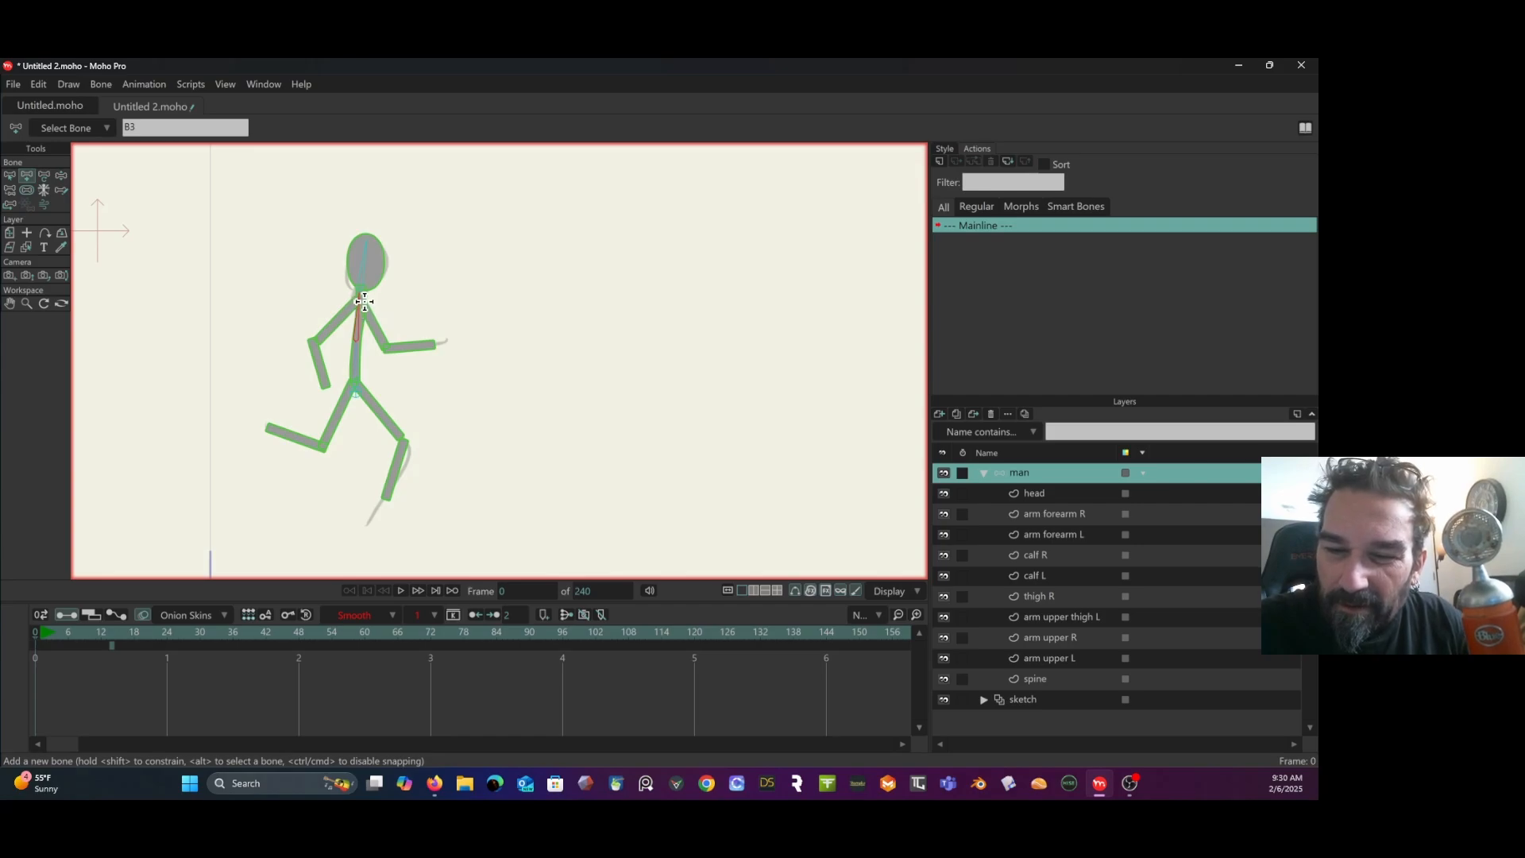
pyautogui.moveTo(360, 292); pyautogui.dragTo(432, 344)
pyautogui.press('Up')
pyautogui.press('Up')
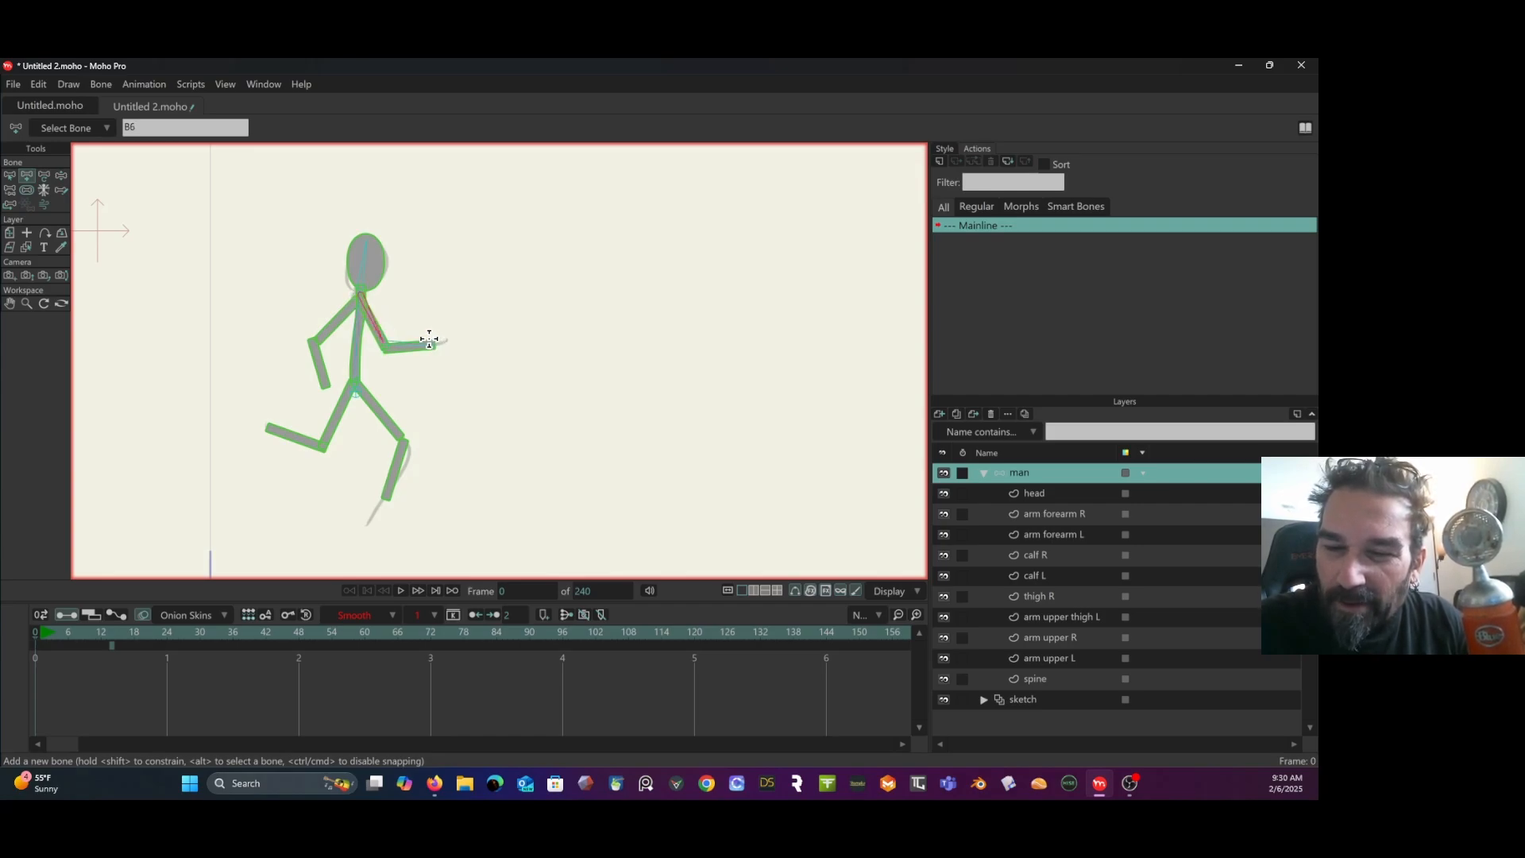
pyautogui.moveTo(359, 292)
pyautogui.mouseDown()
pyautogui.moveTo(312, 339)
pyautogui.moveTo(327, 388)
pyautogui.mouseUp()
# Add thigh and calf bones down the front leg, branching from the root hip bone.
pyautogui.press('Up')
pyautogui.press('Up')
pyautogui.press('Up')
pyautogui.press('Up')
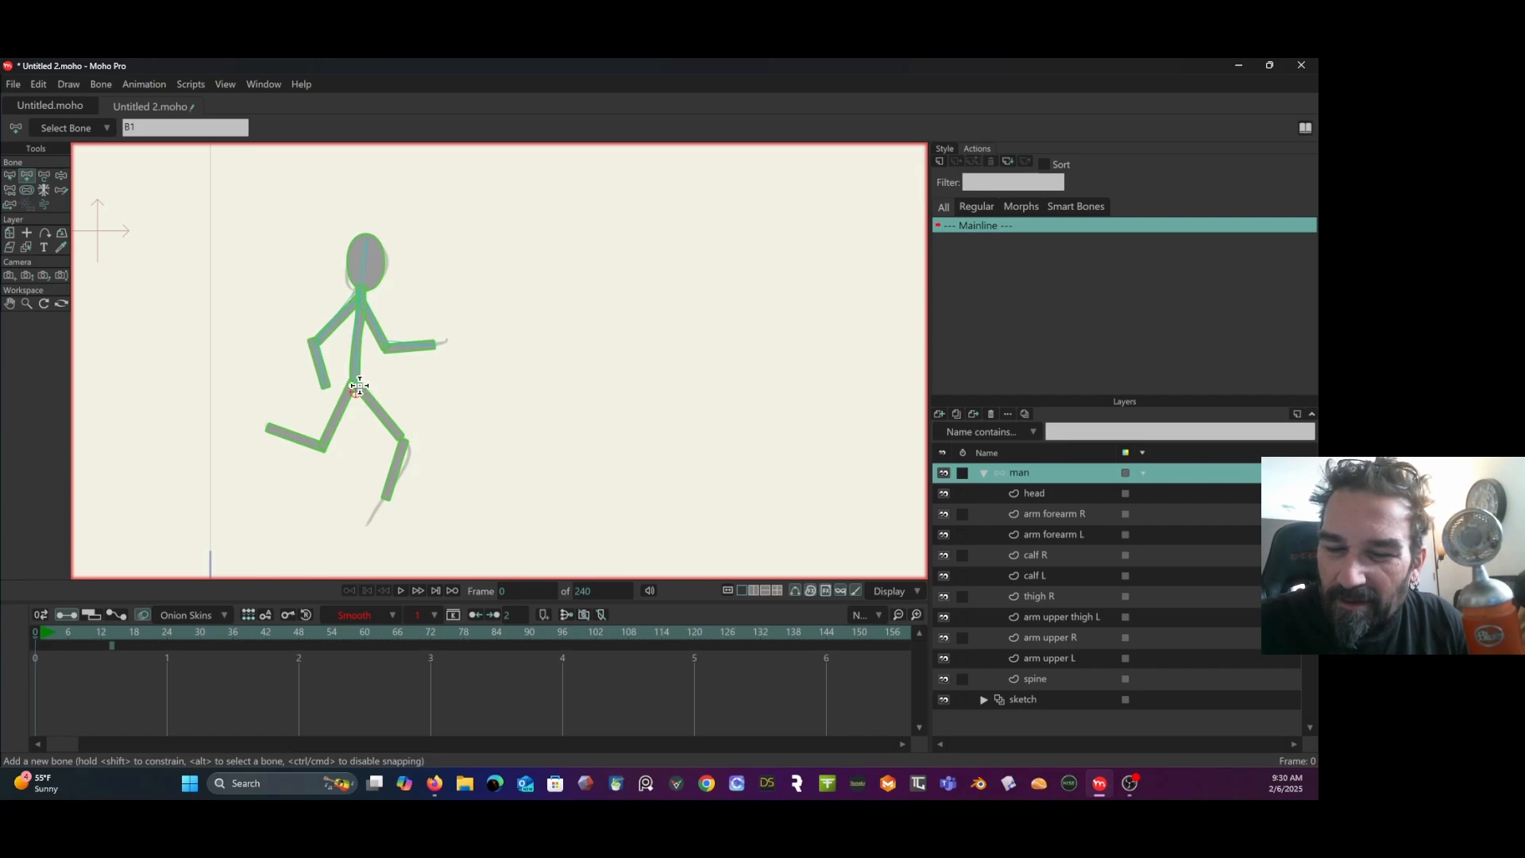
pyautogui.moveTo(359, 387); pyautogui.dragTo(385, 496)
pyautogui.hotkey('ctrl', 'z')
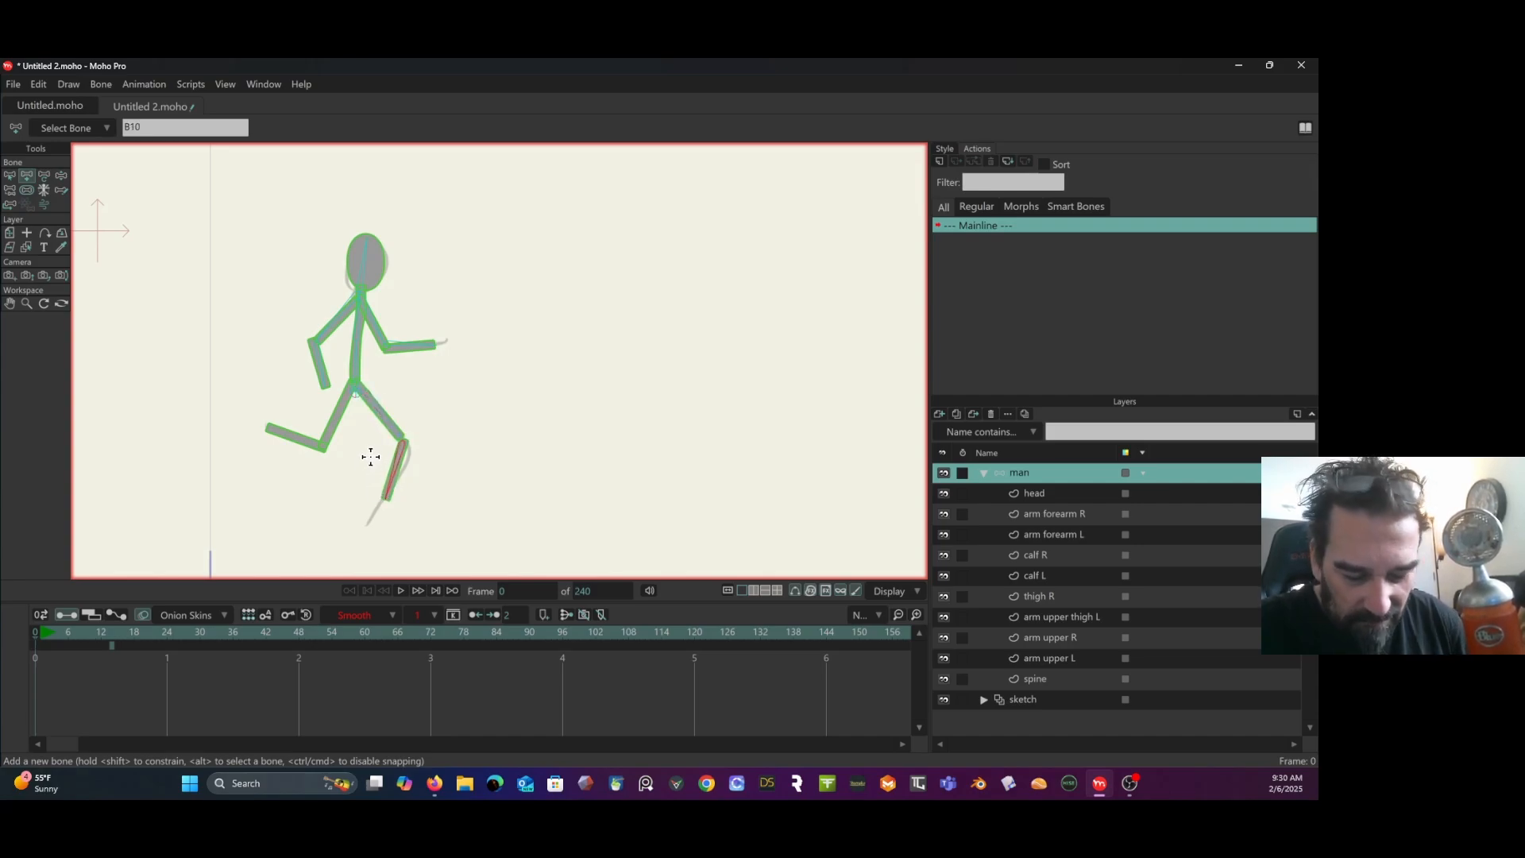
# Add thigh and calf bones along the raised rear leg, branching from the root hip bone.
pyautogui.press('Up')
pyautogui.press('Up')
pyautogui.moveTo(348, 390); pyautogui.dragTo(270, 430)
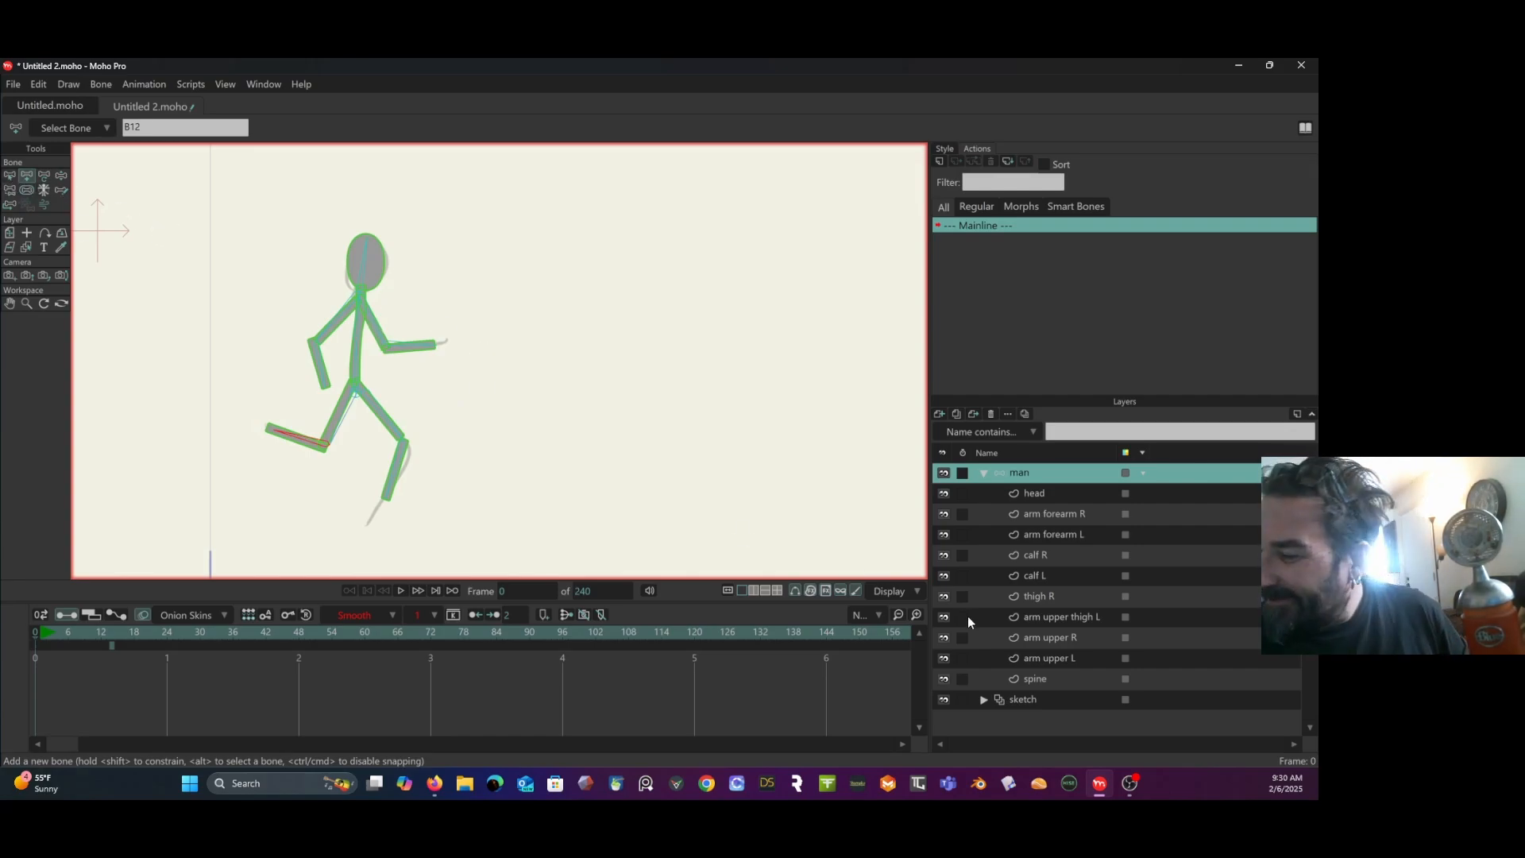
# Bind the head layer to the head bone.
pyautogui.click(1065, 496)
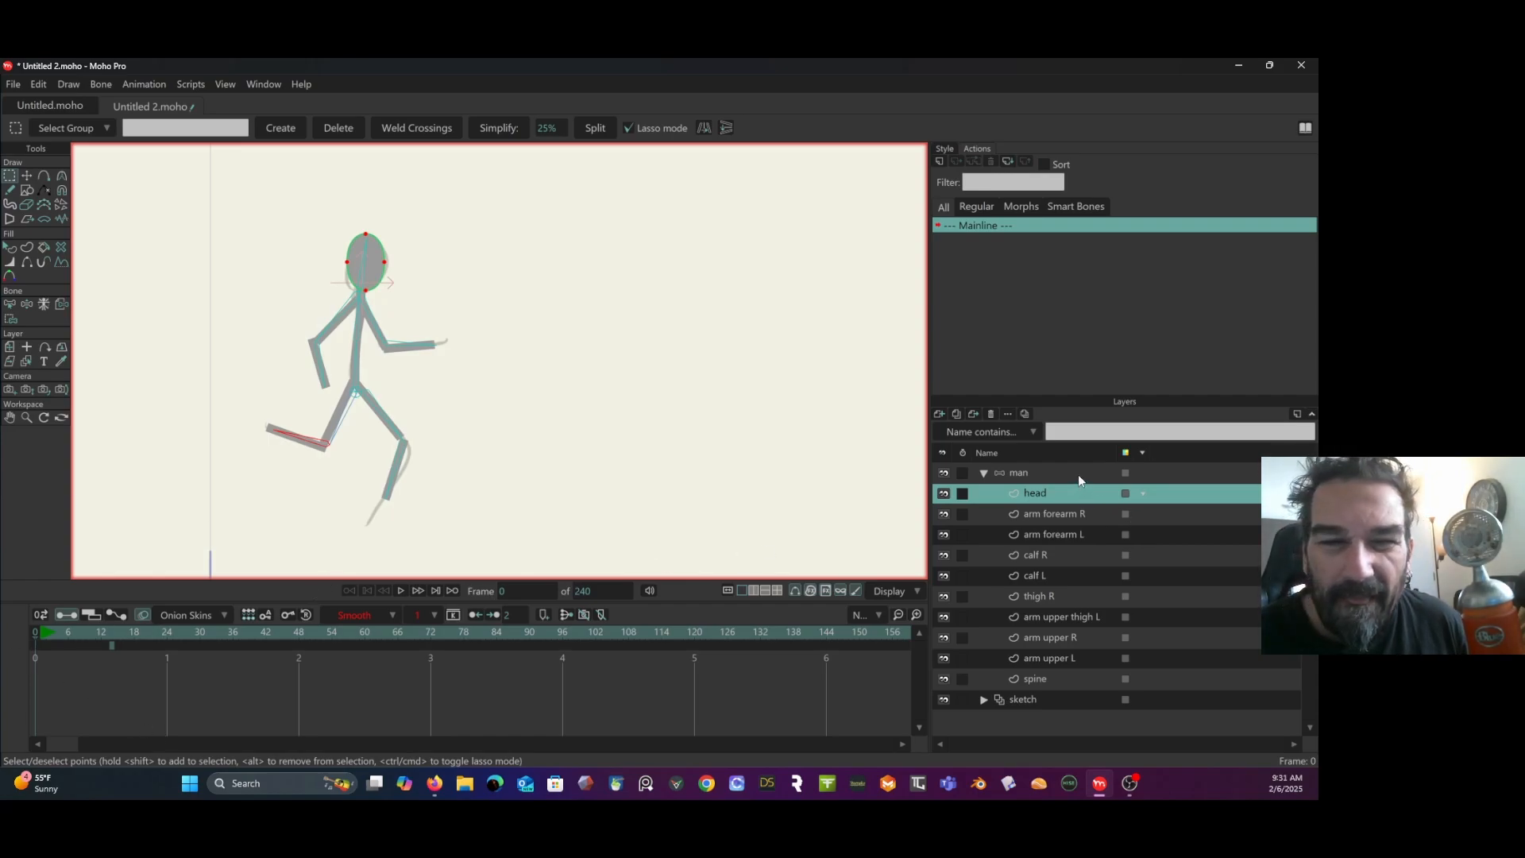
pyautogui.click(62, 305)
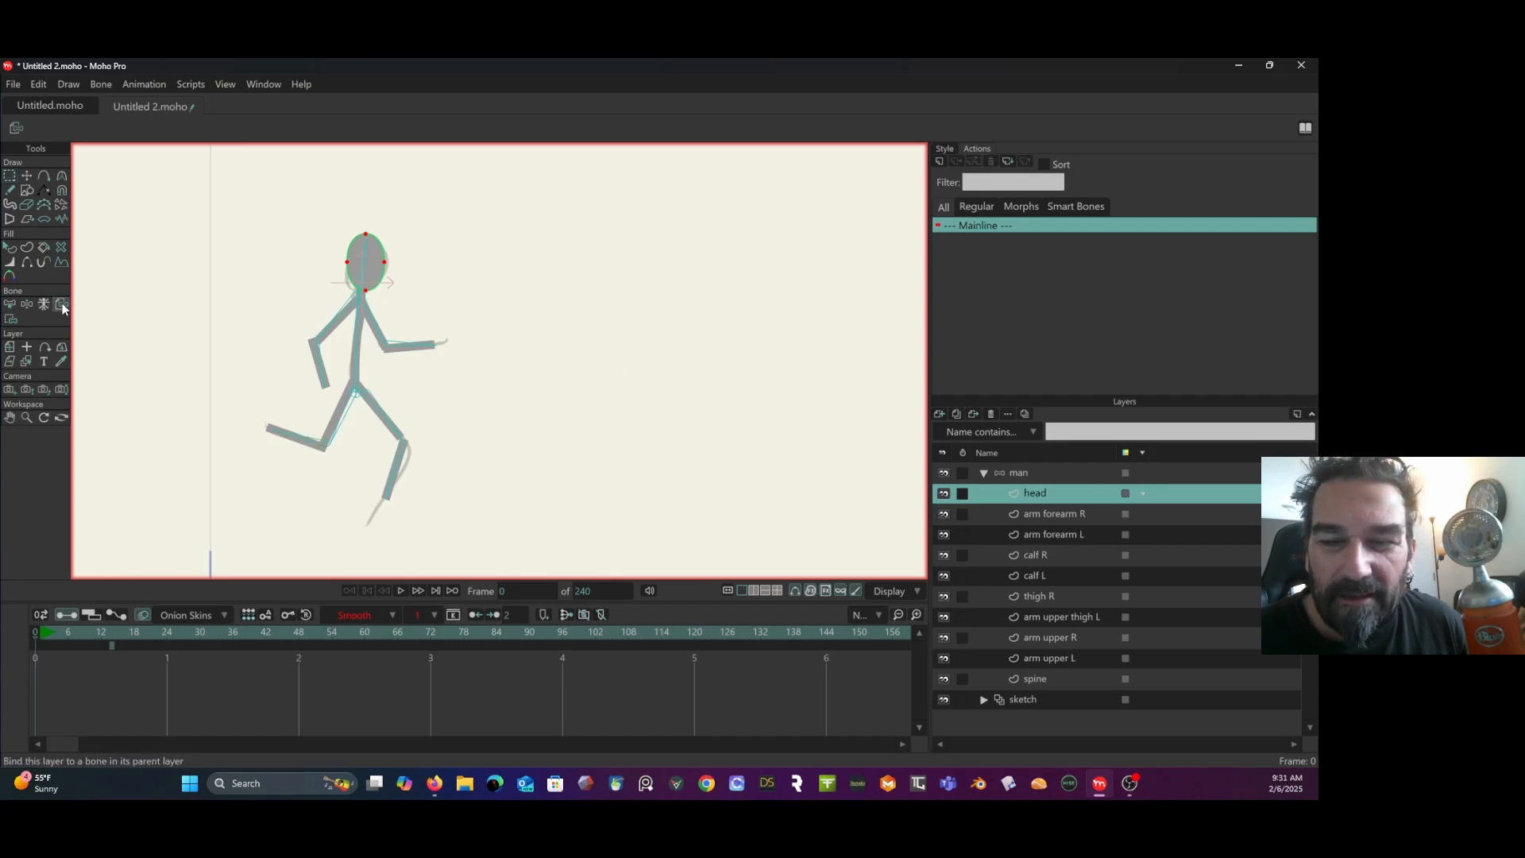
pyautogui.click(364, 276)
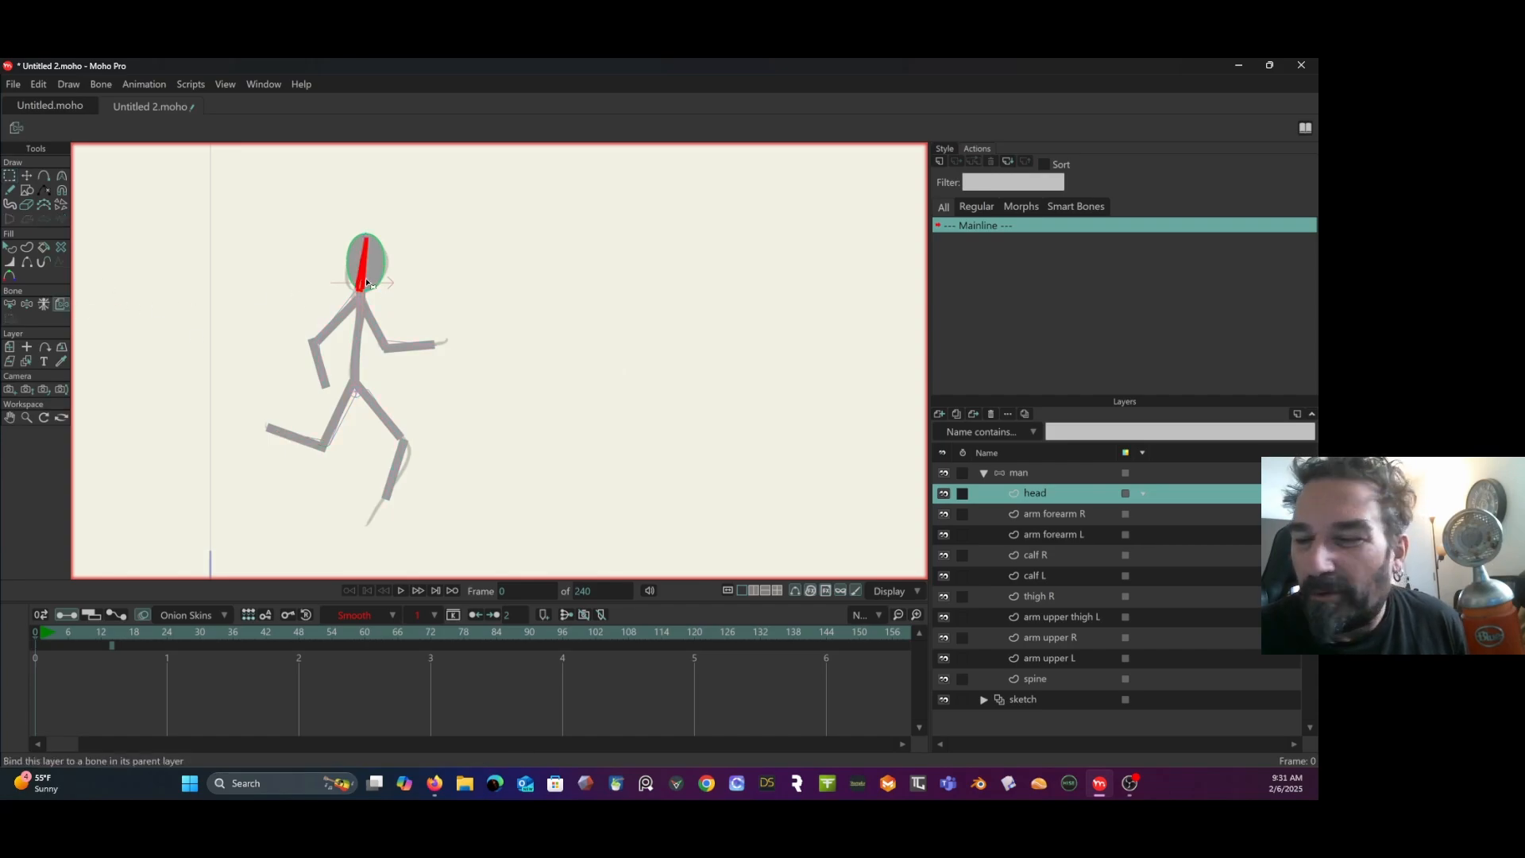
# Bind the arm forearm R and arm forearm L layers to their matching forearm bones.
pyautogui.click(1081, 516)
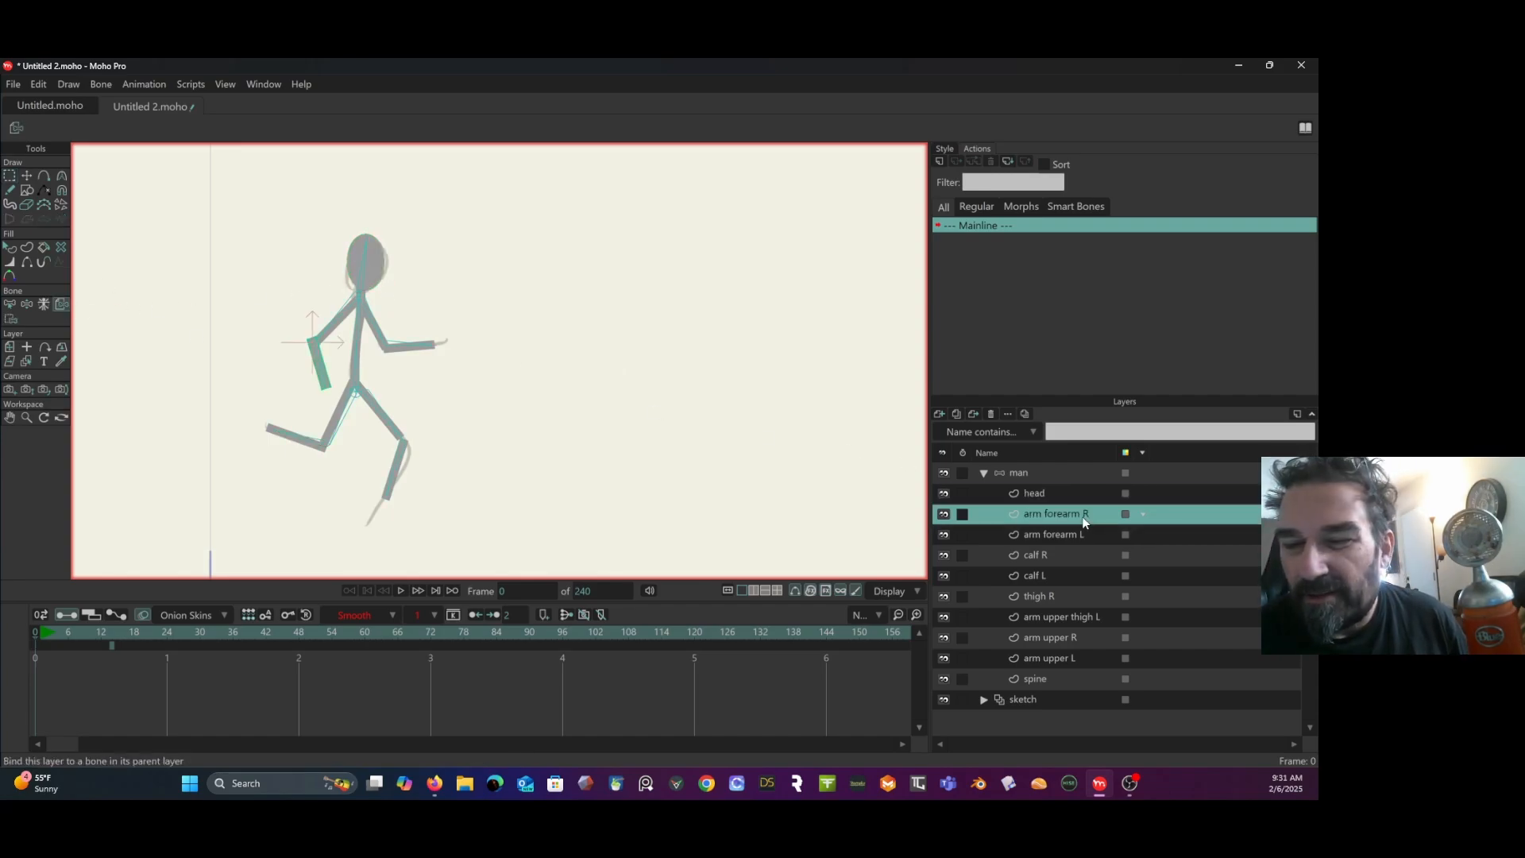
pyautogui.click(322, 356)
pyautogui.click(1046, 535)
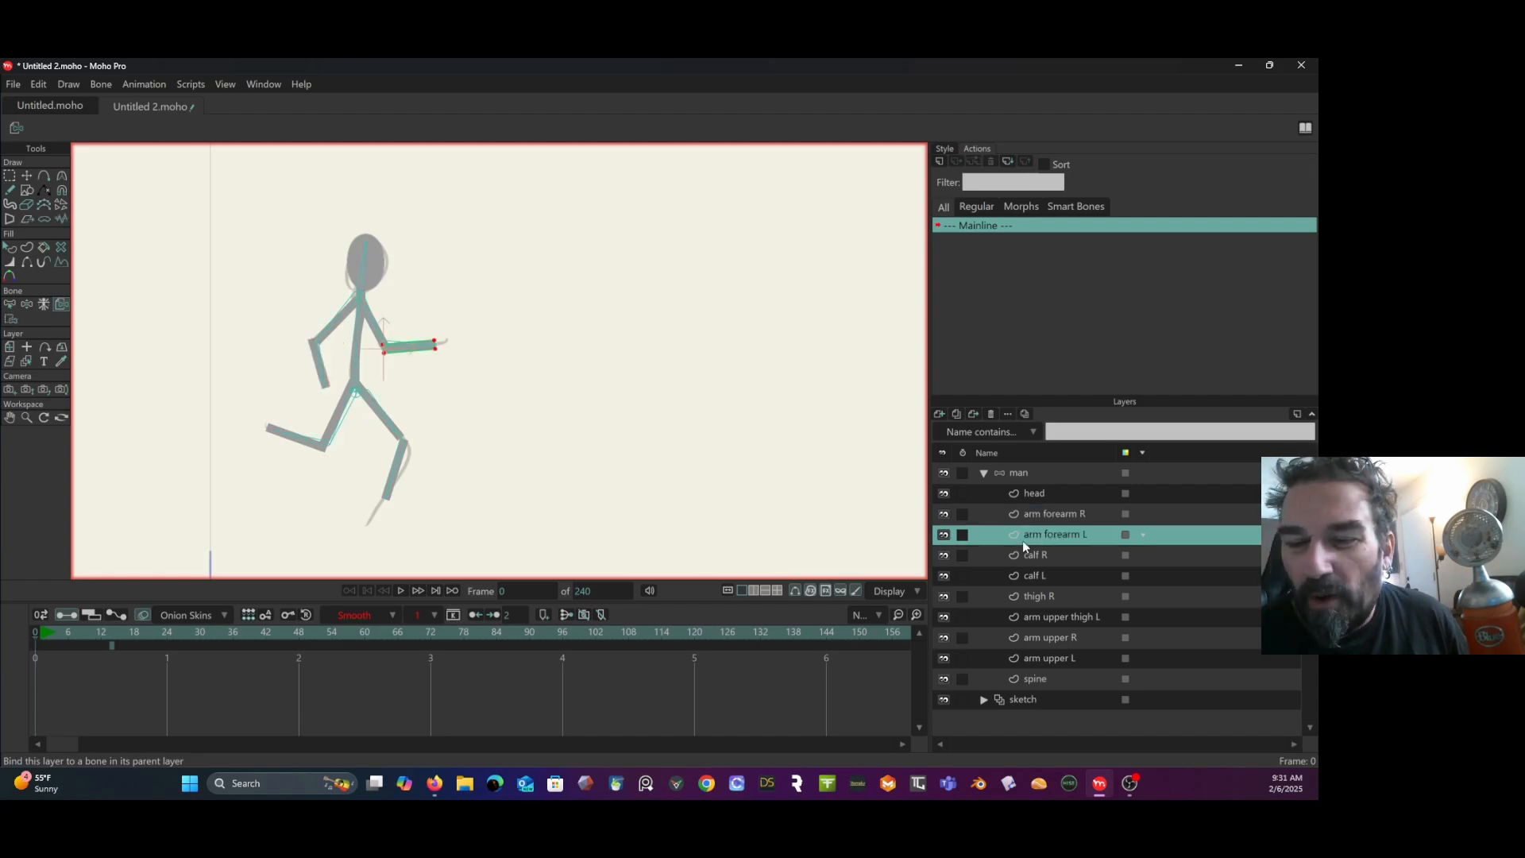
pyautogui.click(414, 343)
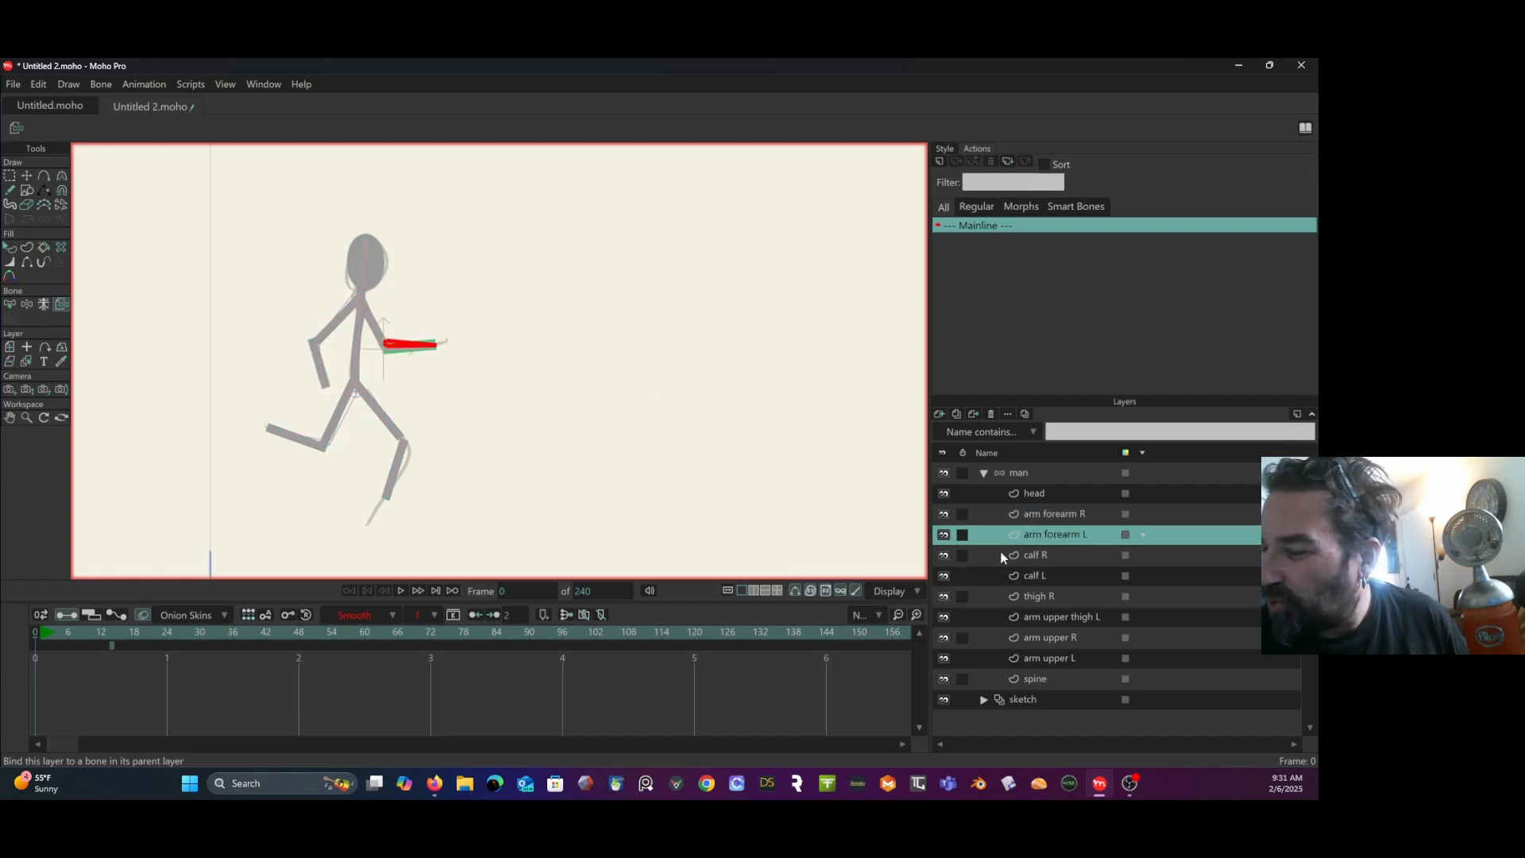
# Bind the calf R and calf L layers to their matching calf bones.
pyautogui.click(1037, 554)
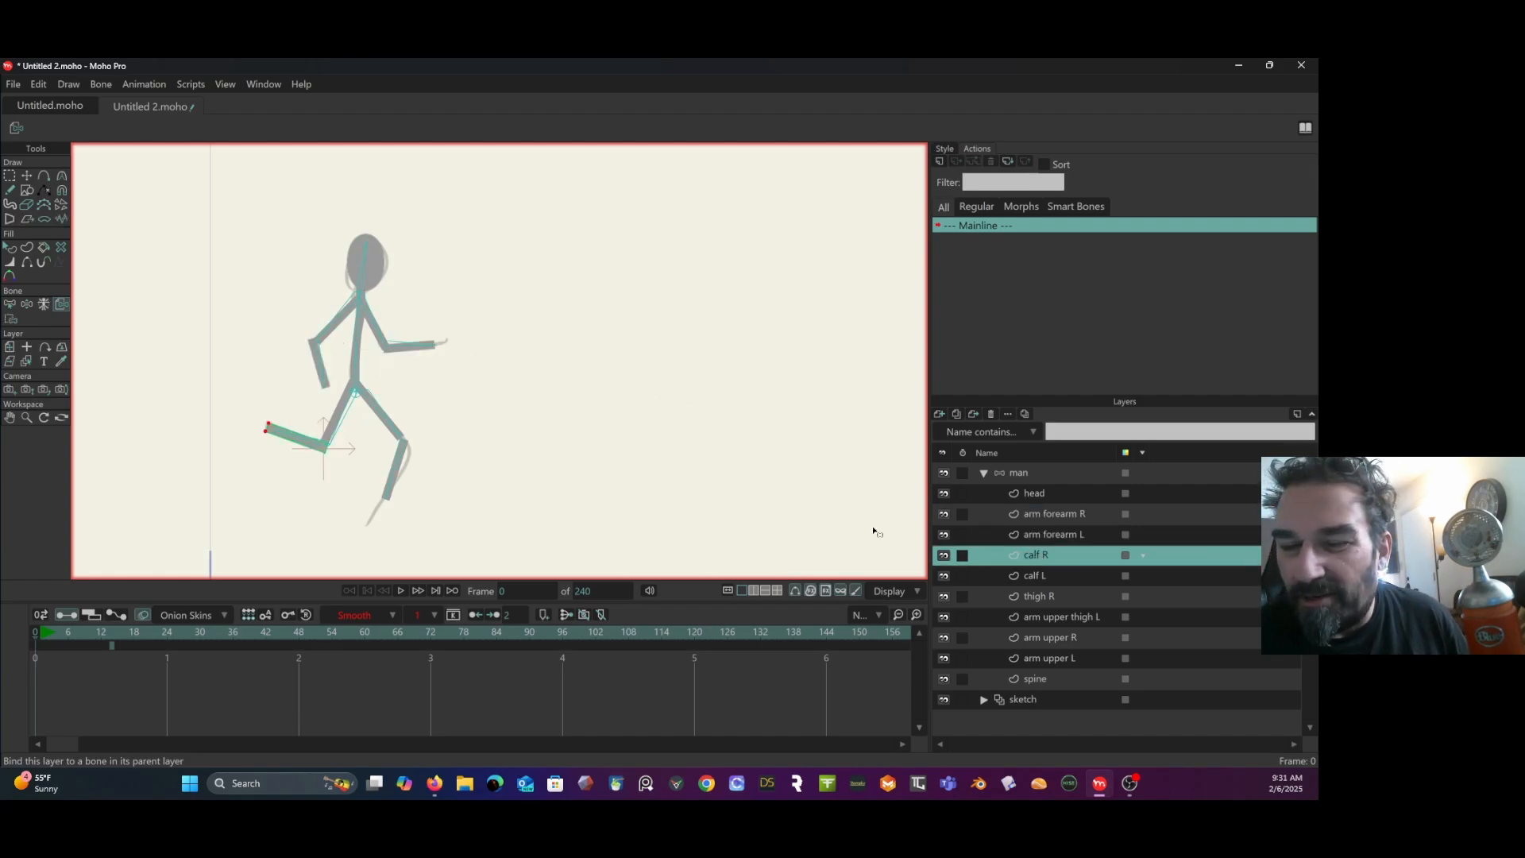
pyautogui.click(321, 445)
pyautogui.click(1048, 578)
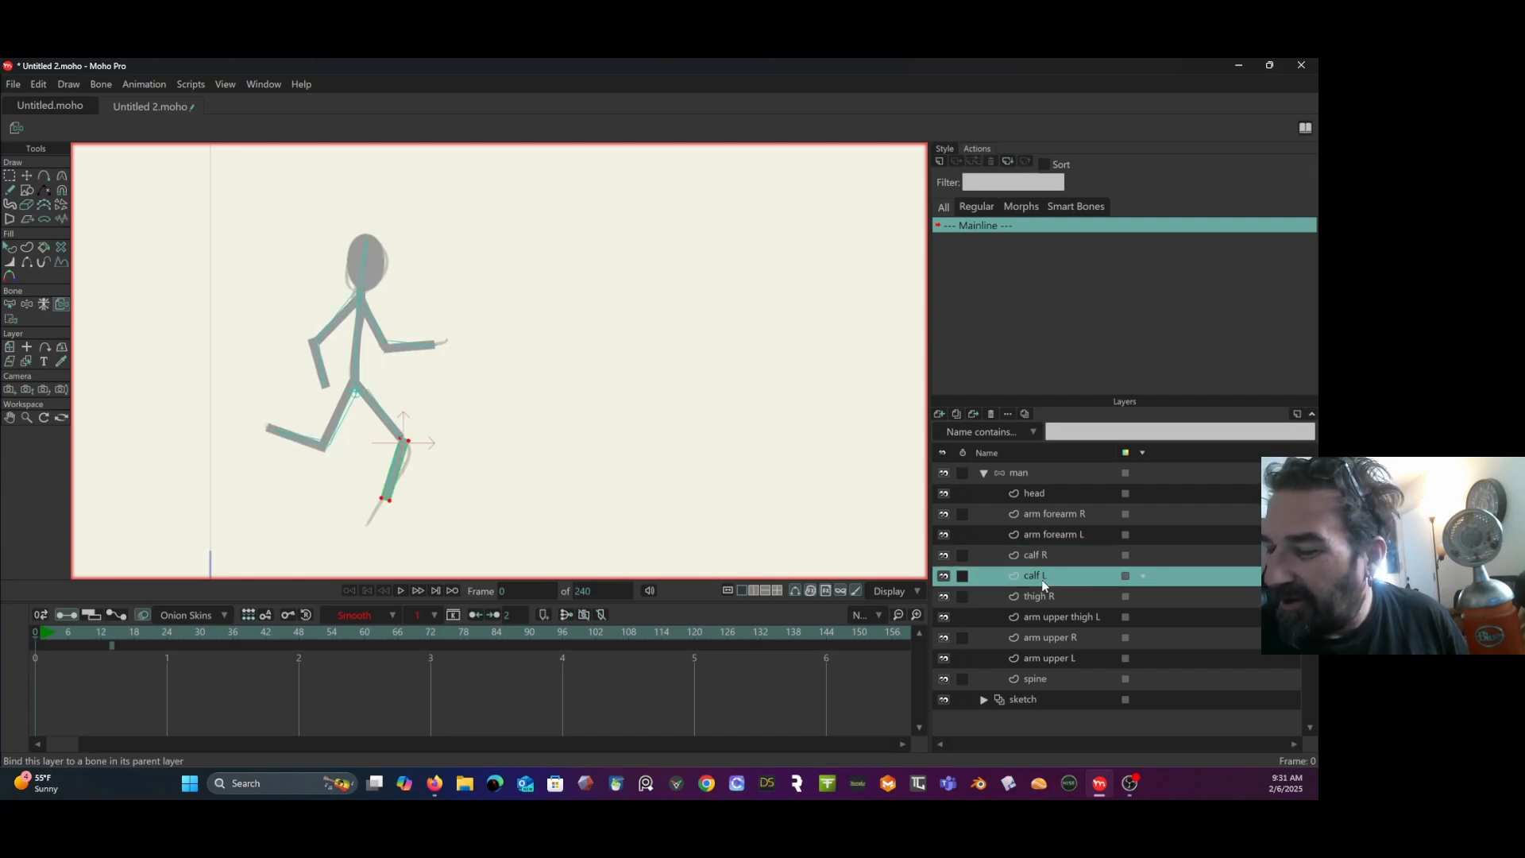
pyautogui.click(400, 457)
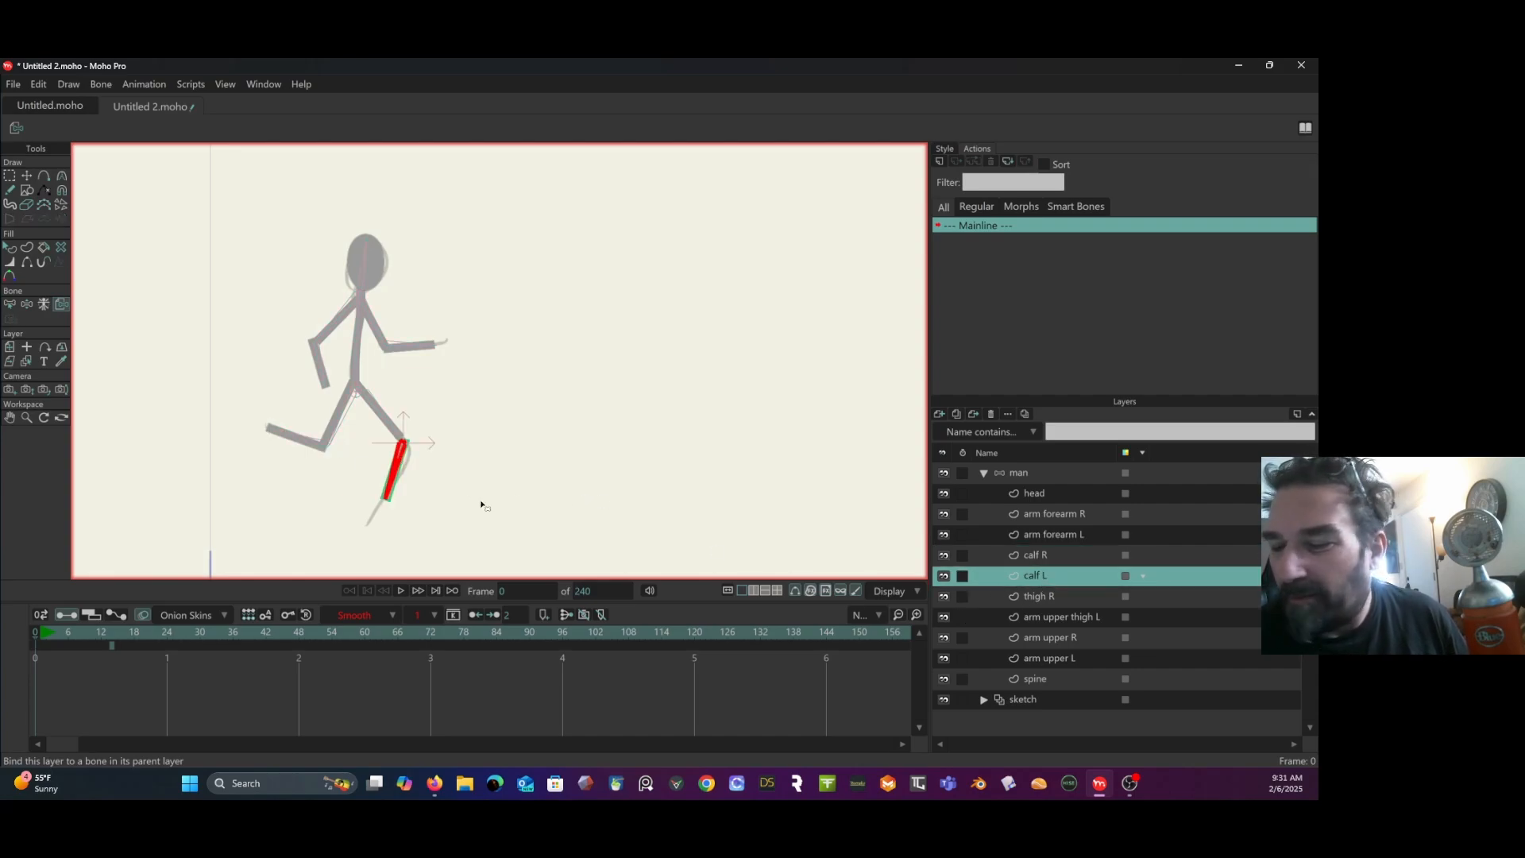
# Bind the thigh R and arm upper thigh L layers to their matching thigh bones.
pyautogui.click(1052, 595)
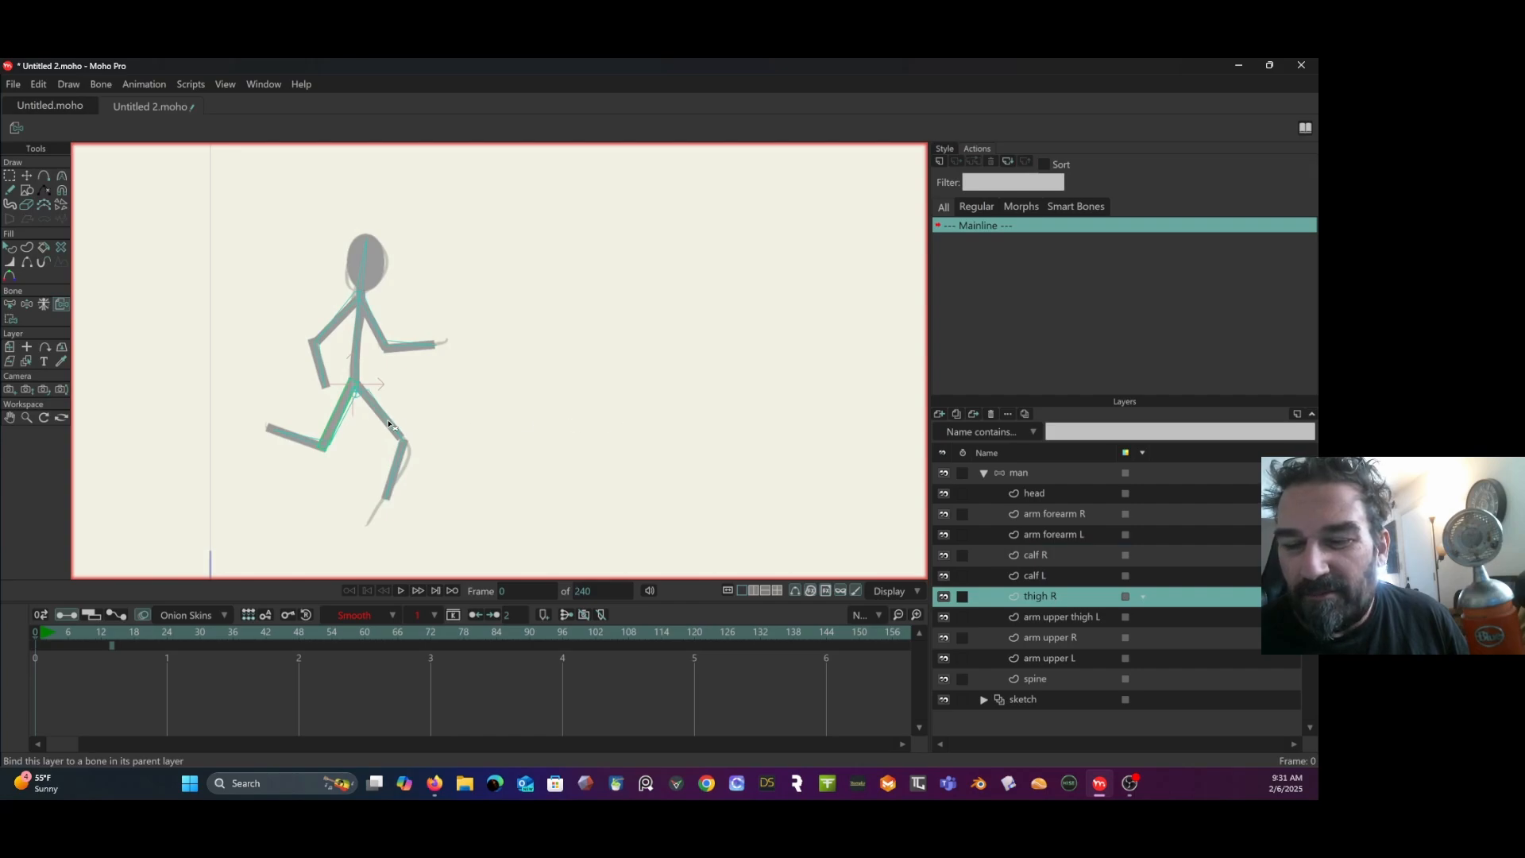
pyautogui.click(344, 401)
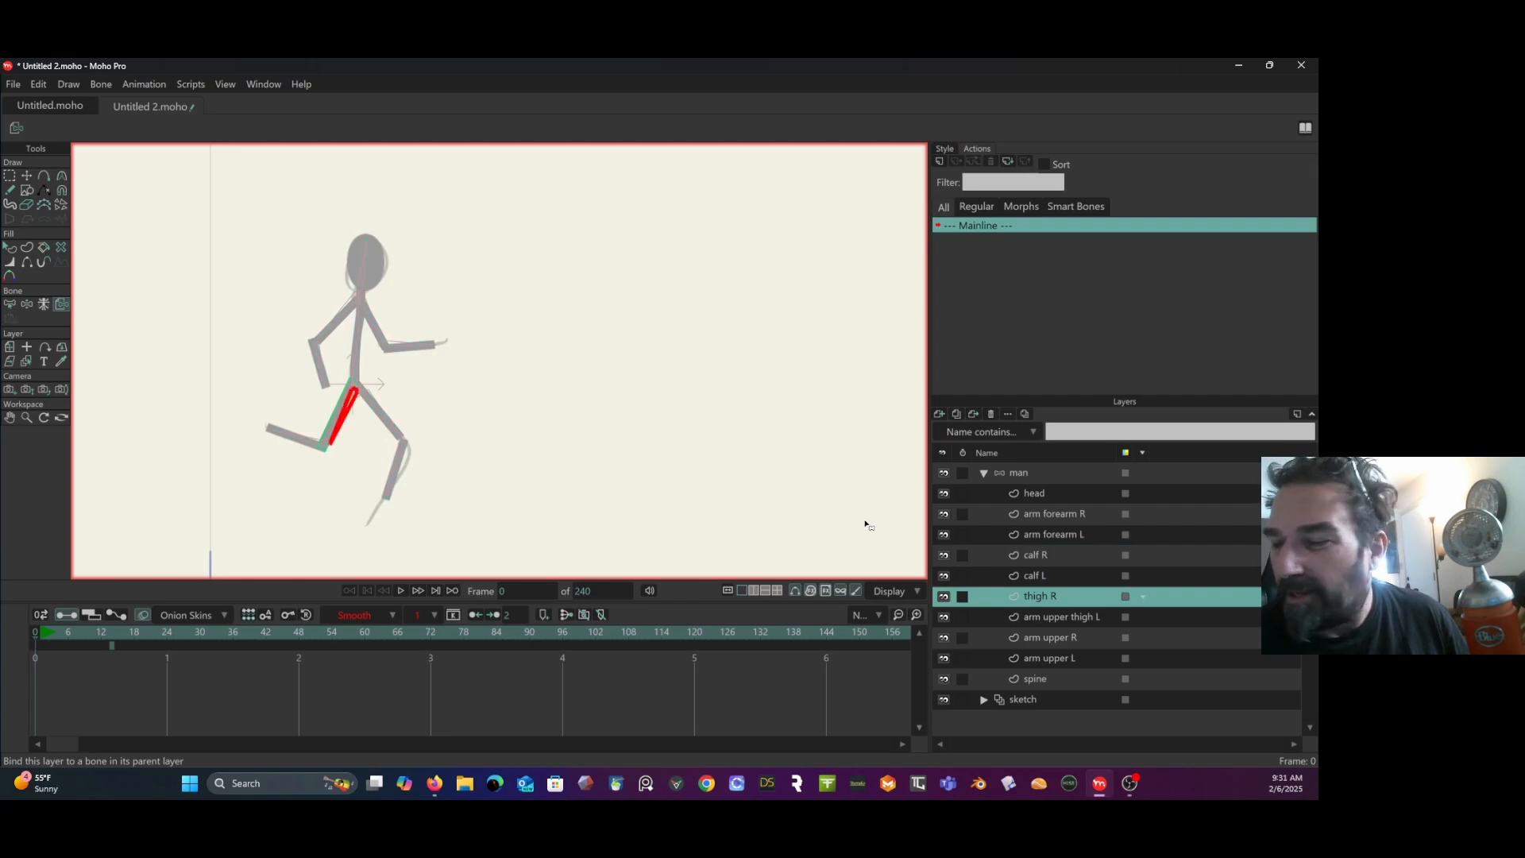
pyautogui.click(1091, 617)
pyautogui.click(383, 415)
# Bind the arm upper R and arm upper L layers to their matching upper arm bones.
pyautogui.click(1068, 638)
pyautogui.click(337, 319)
pyautogui.click(1068, 659)
pyautogui.click(368, 322)
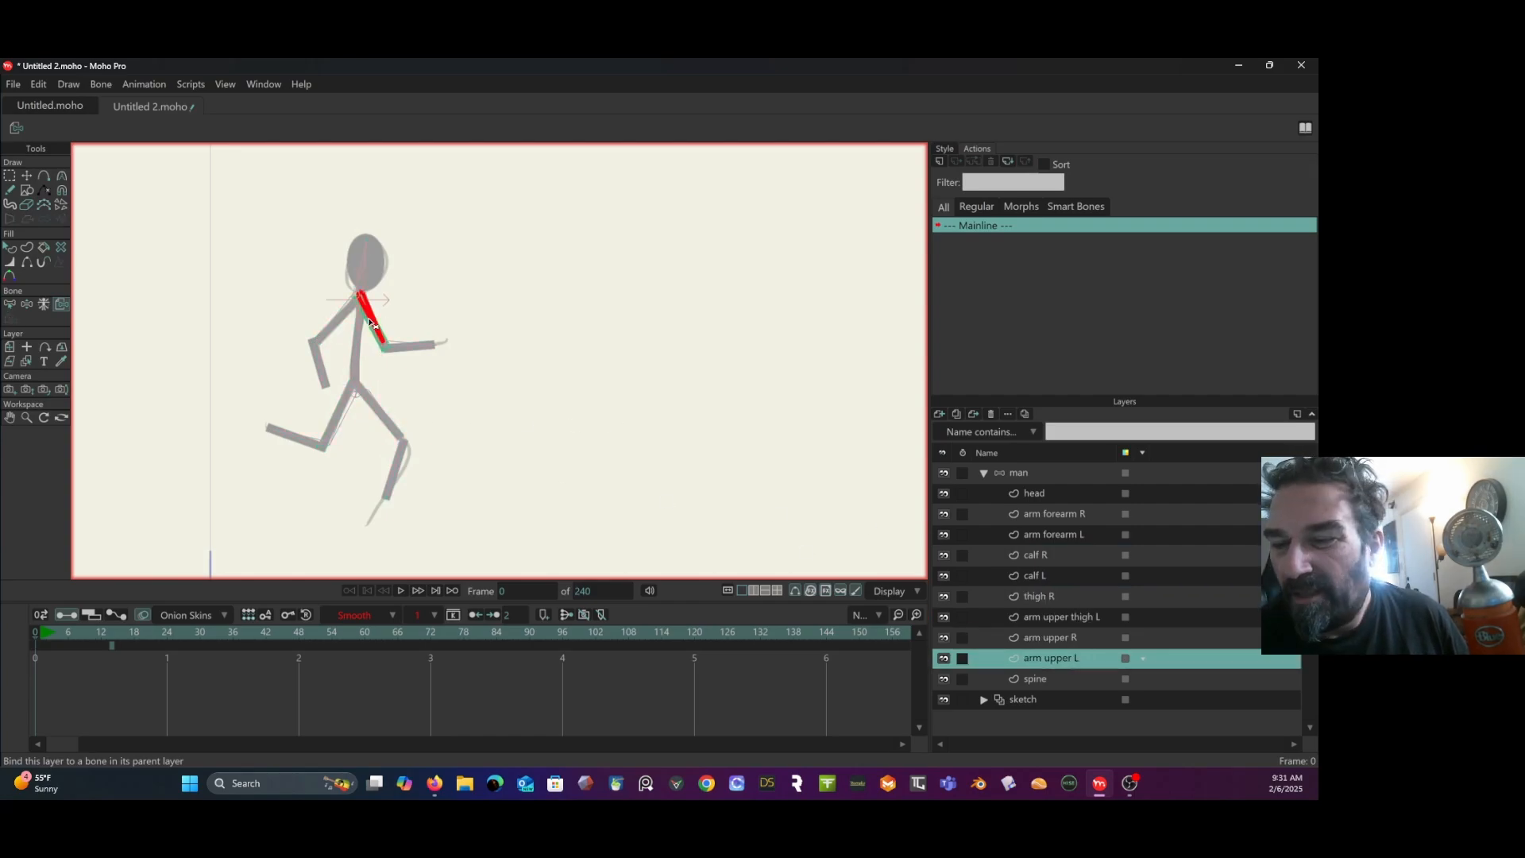
# Bind the spine layer's points from the waist up to mid-torso to the lower spine bone.
pyautogui.click(1083, 684)
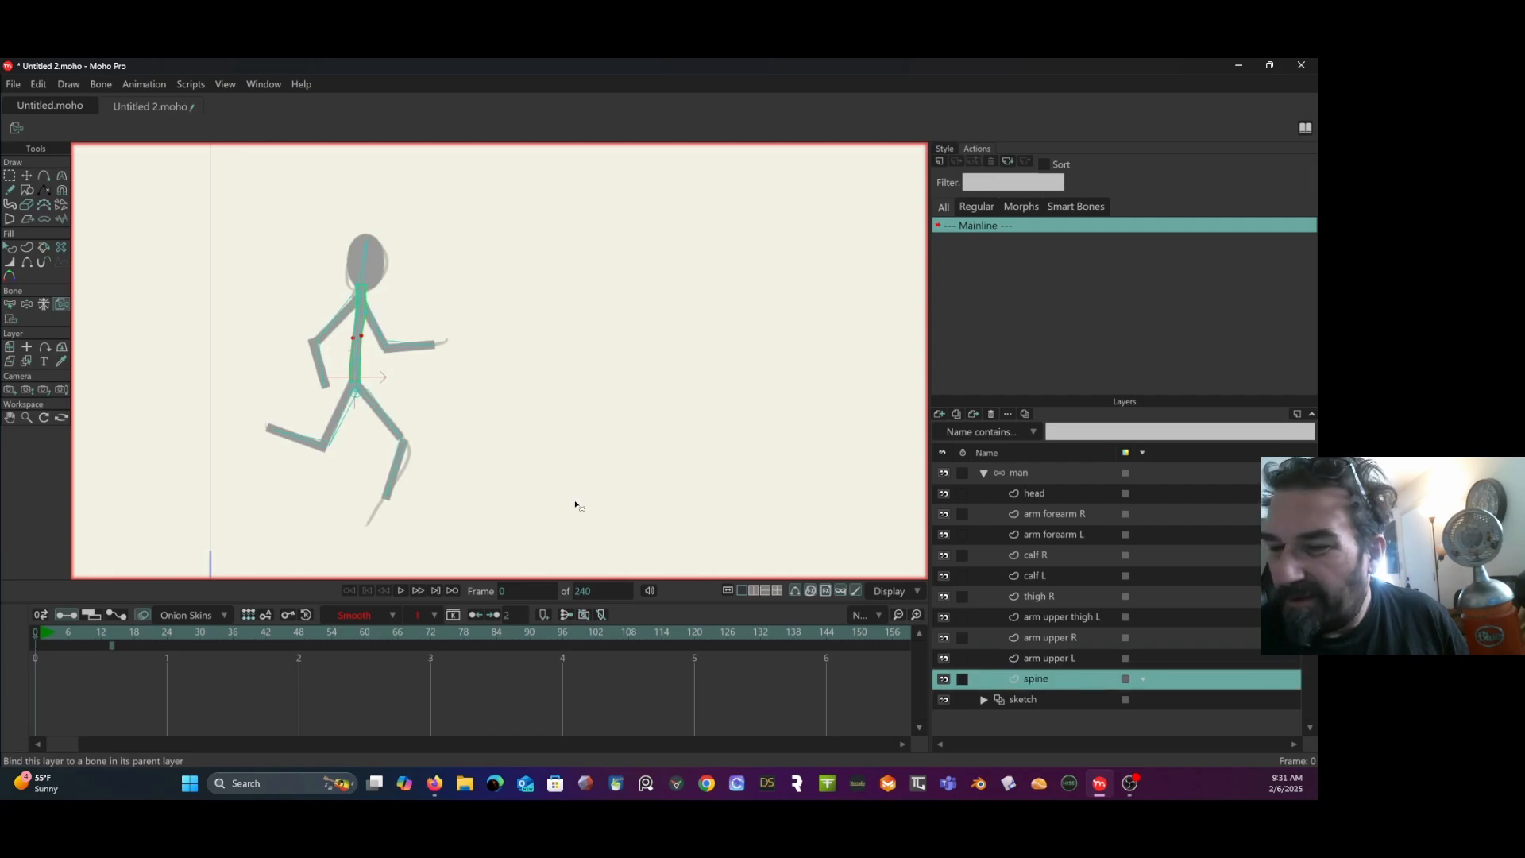
pyautogui.scroll(5, 403, 388)
pyautogui.moveTo(390, 383); pyautogui.dragTo(415, 462)
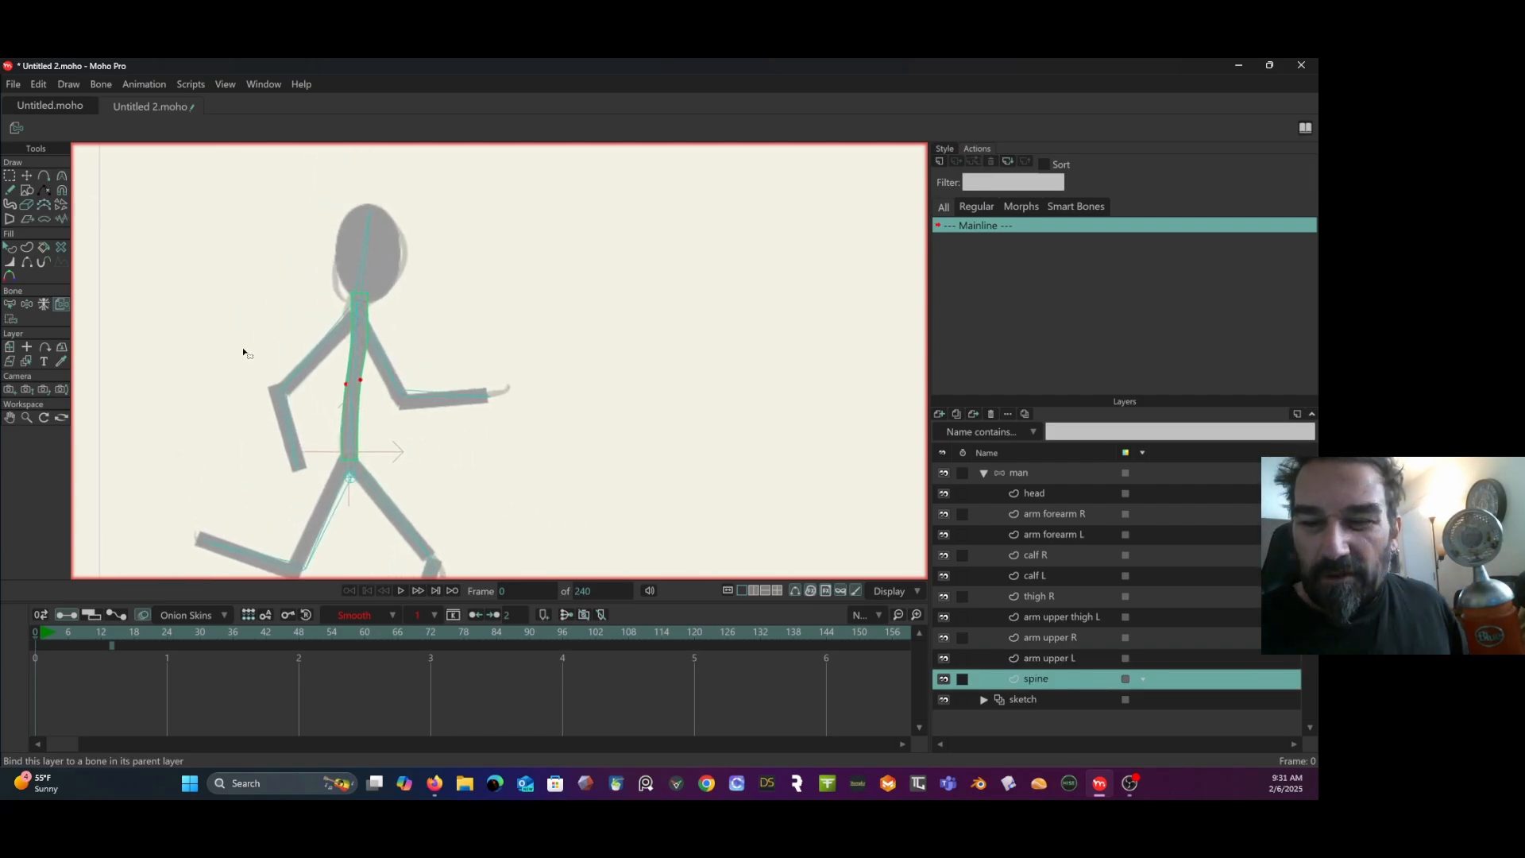
pyautogui.click(9, 306)
pyautogui.click(353, 429)
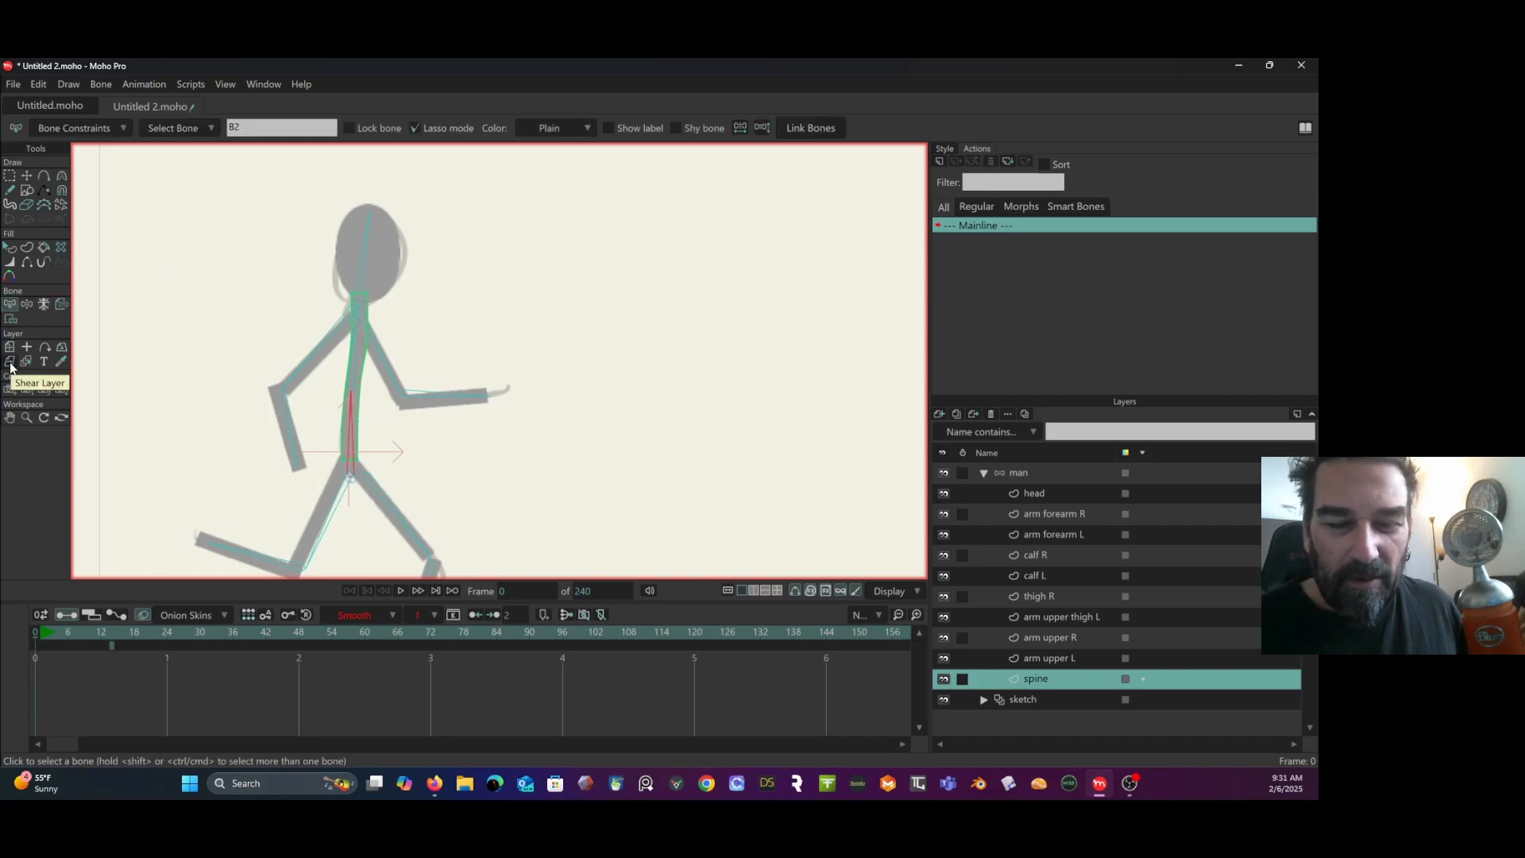
pyautogui.click(10, 322)
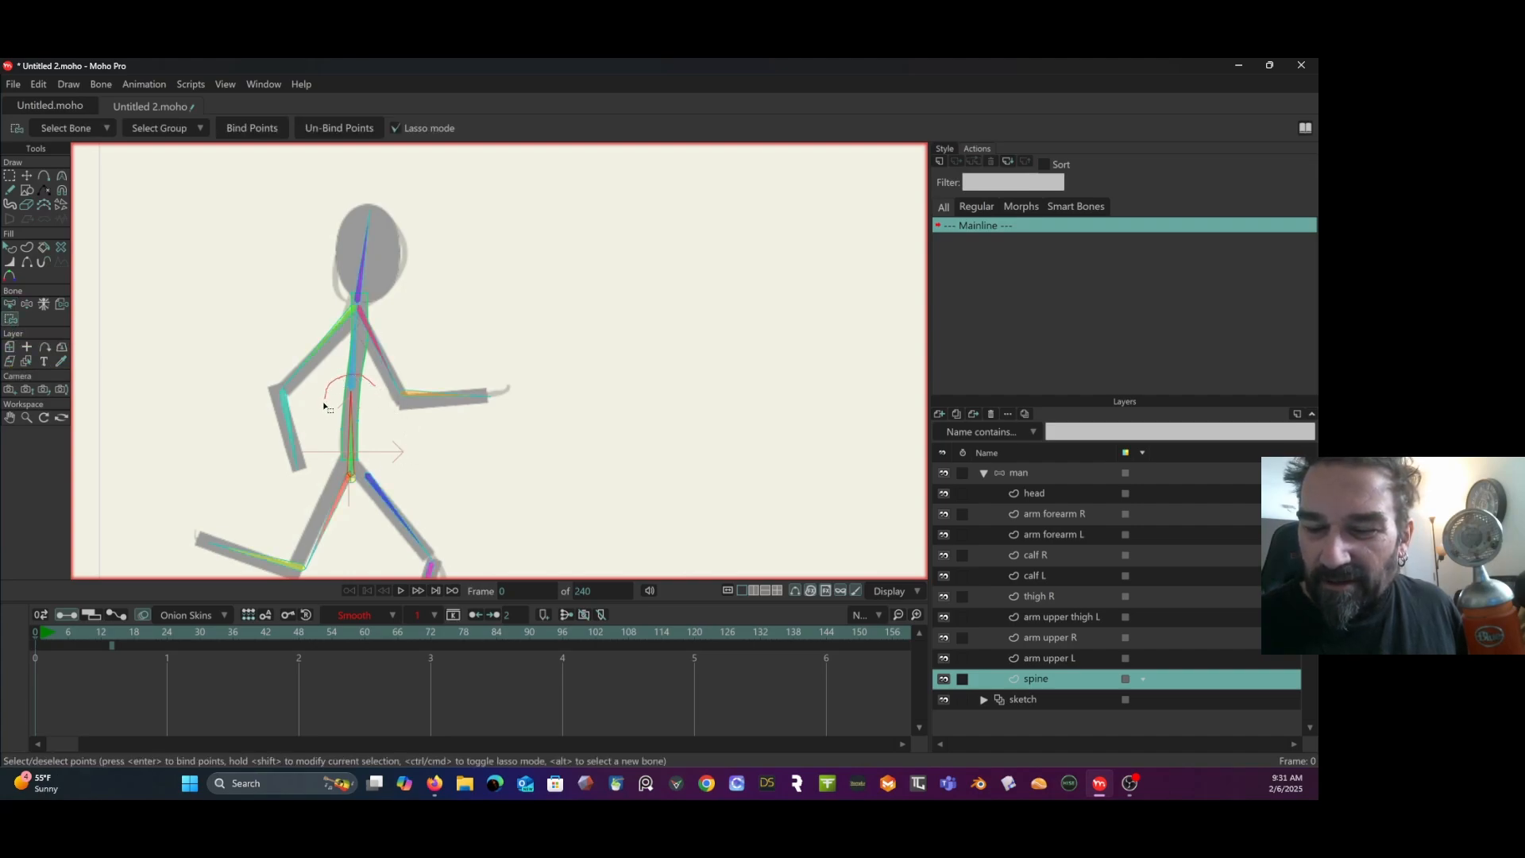
pyautogui.moveTo(338, 471)
pyautogui.mouseDown()
pyautogui.moveTo(389, 435)
pyautogui.moveTo(376, 383)
pyautogui.moveTo(322, 403)
pyautogui.moveTo(294, 449)
pyautogui.moveTo(346, 487)
pyautogui.moveTo(424, 467)
pyautogui.mouseUp()
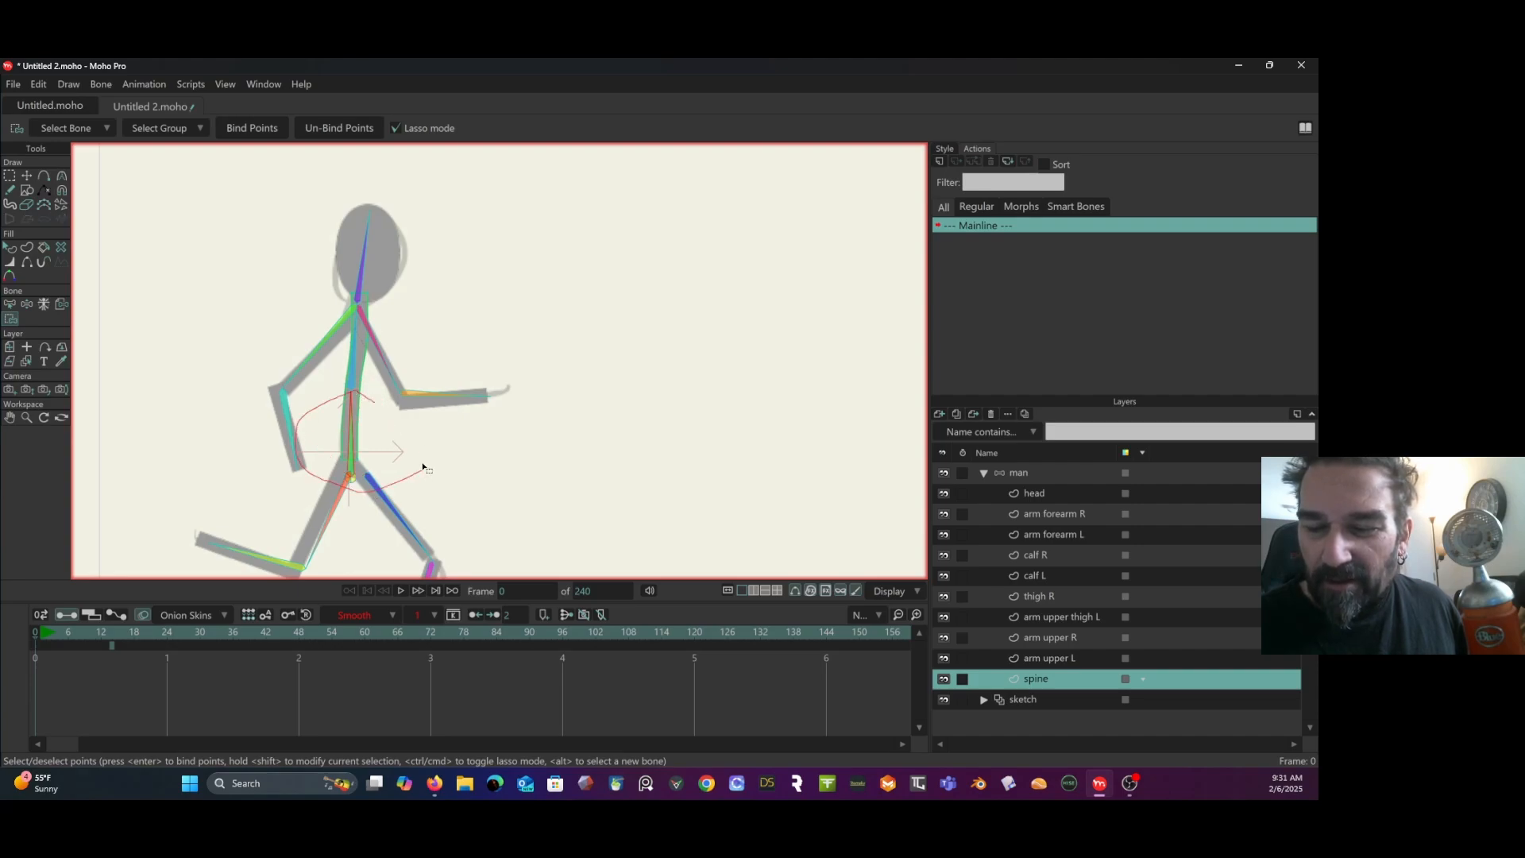
pyautogui.moveTo(346, 376); pyautogui.dragTo(346, 377)
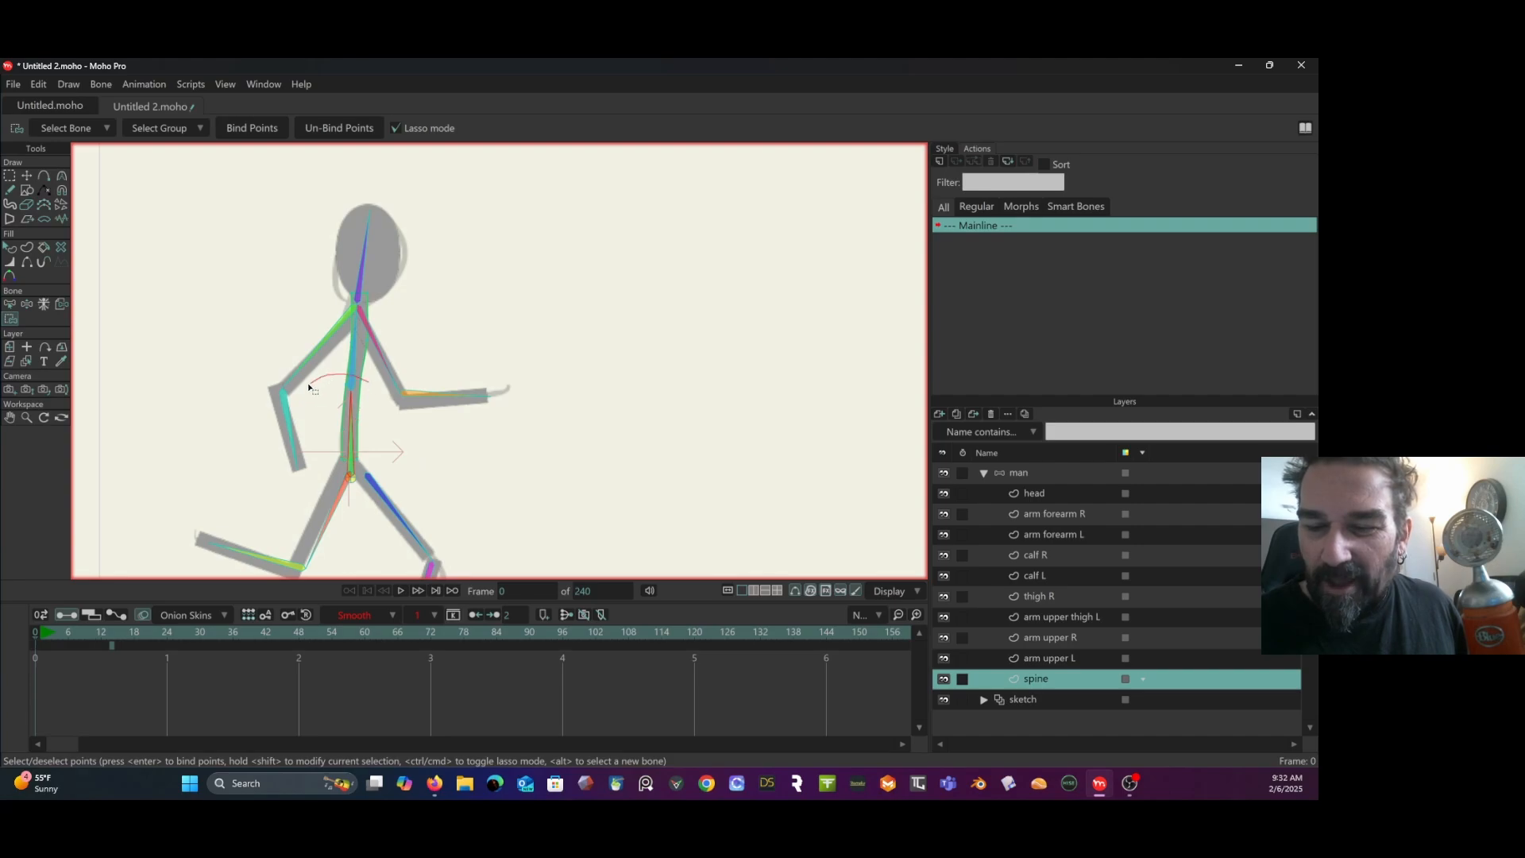
pyautogui.moveTo(354, 467)
pyautogui.mouseDown()
pyautogui.moveTo(406, 436)
pyautogui.moveTo(362, 361)
pyautogui.mouseUp()
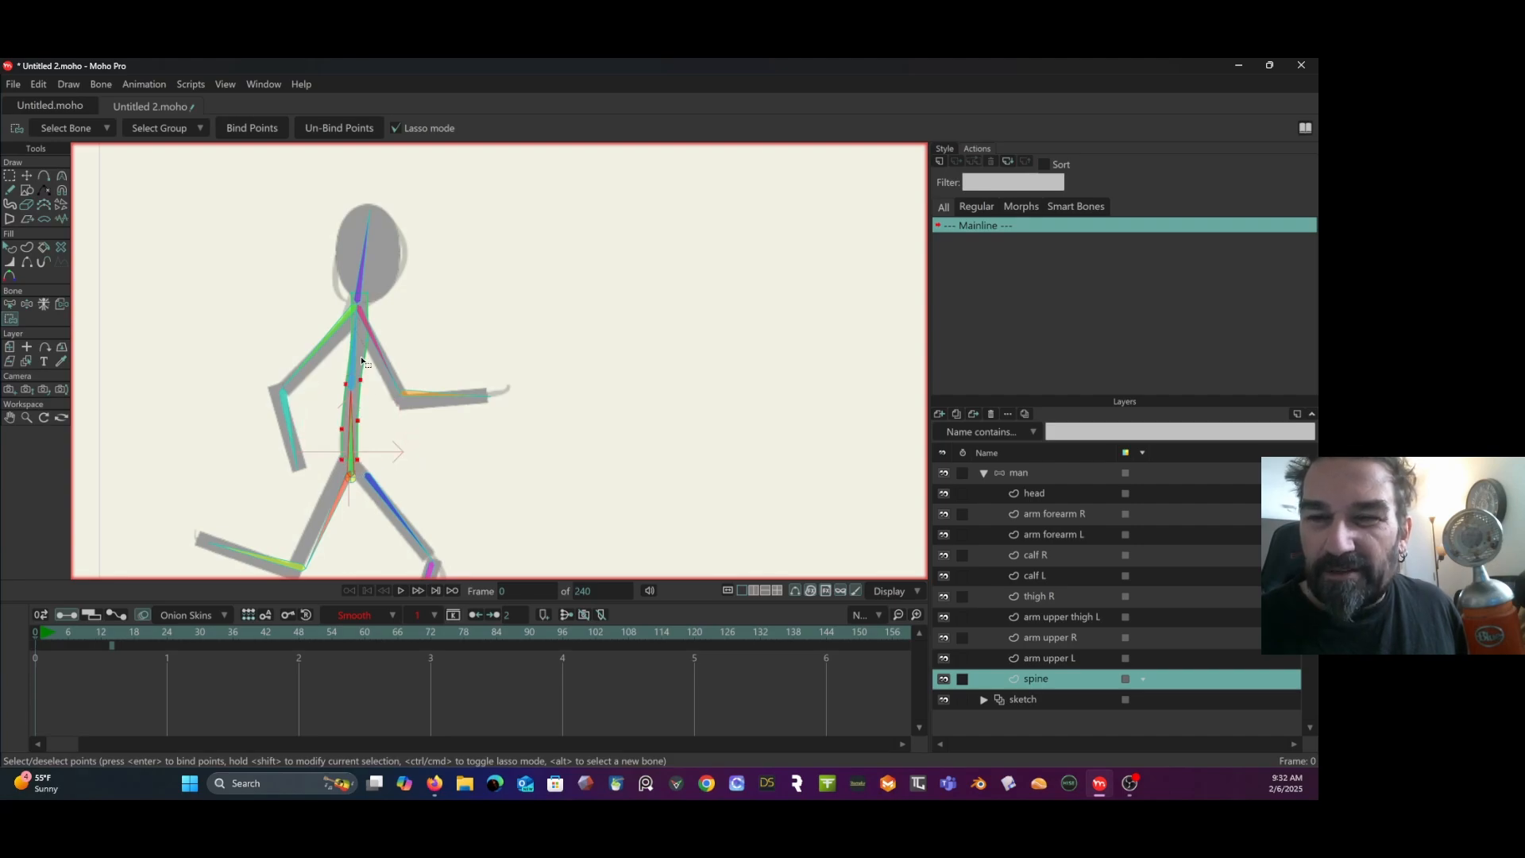
pyautogui.click(250, 132)
# Bind the spine layer's chest and neck points to the upper spine bone.
pyautogui.click(10, 305)
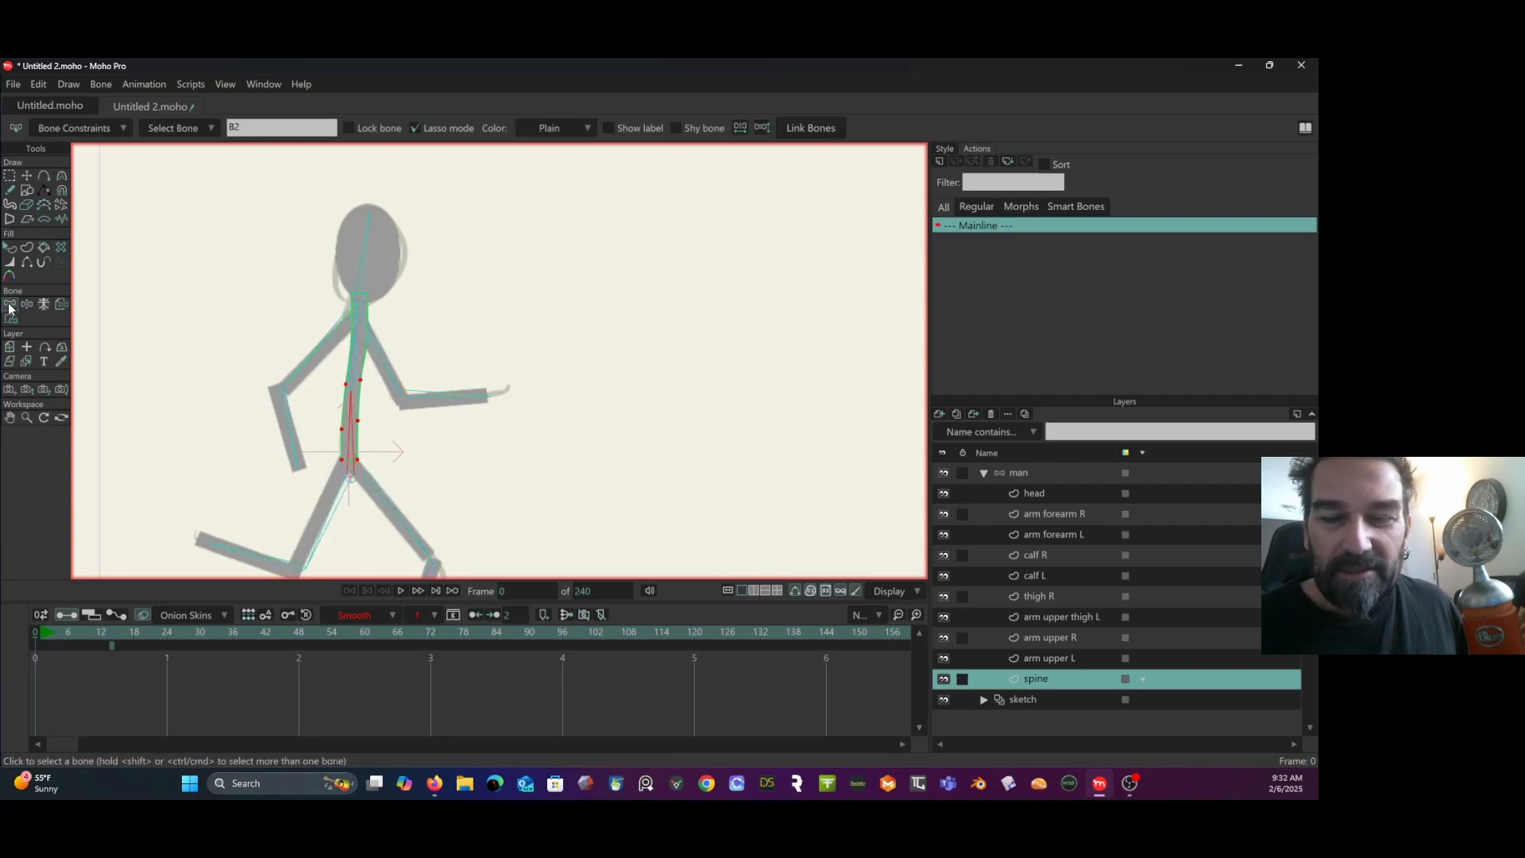
pyautogui.click(356, 355)
pyautogui.click(16, 319)
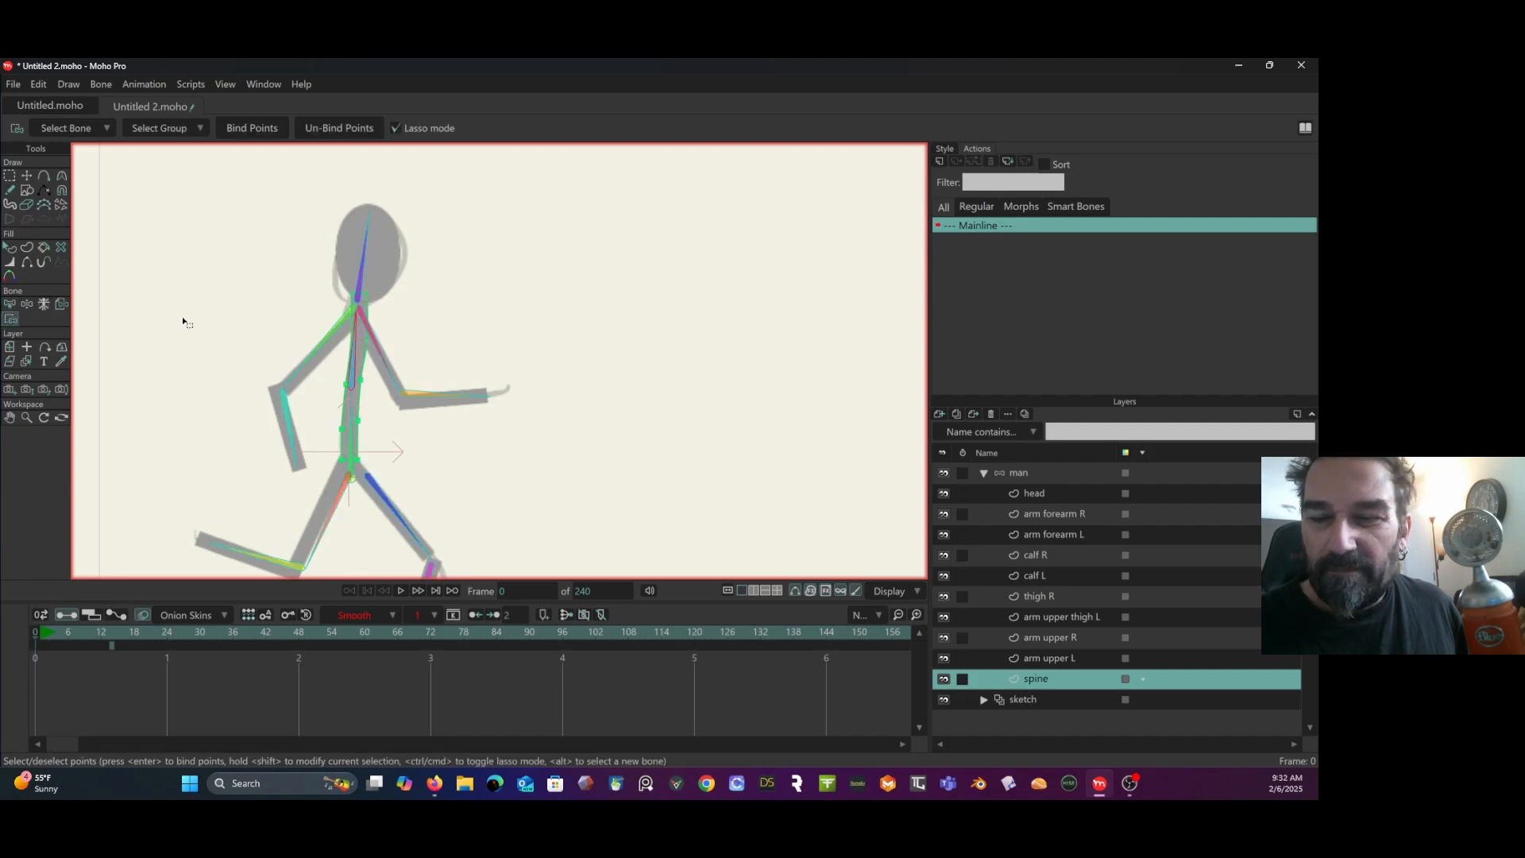
pyautogui.moveTo(386, 286)
pyautogui.mouseDown()
pyautogui.moveTo(331, 284)
pyautogui.moveTo(315, 360)
pyautogui.moveTo(373, 367)
pyautogui.moveTo(385, 288)
pyautogui.mouseUp()
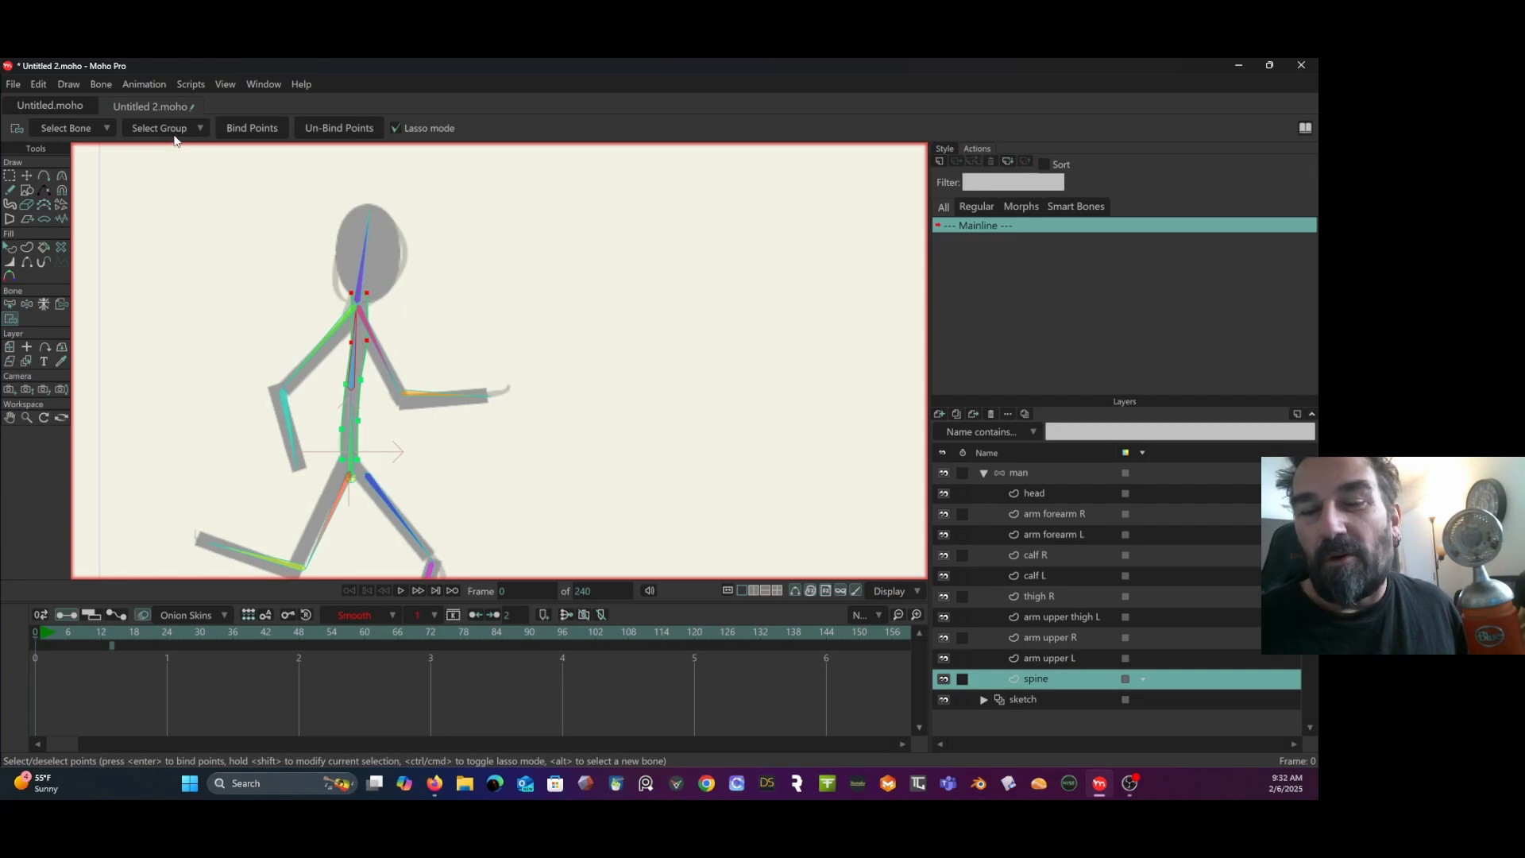
pyautogui.click(255, 131)
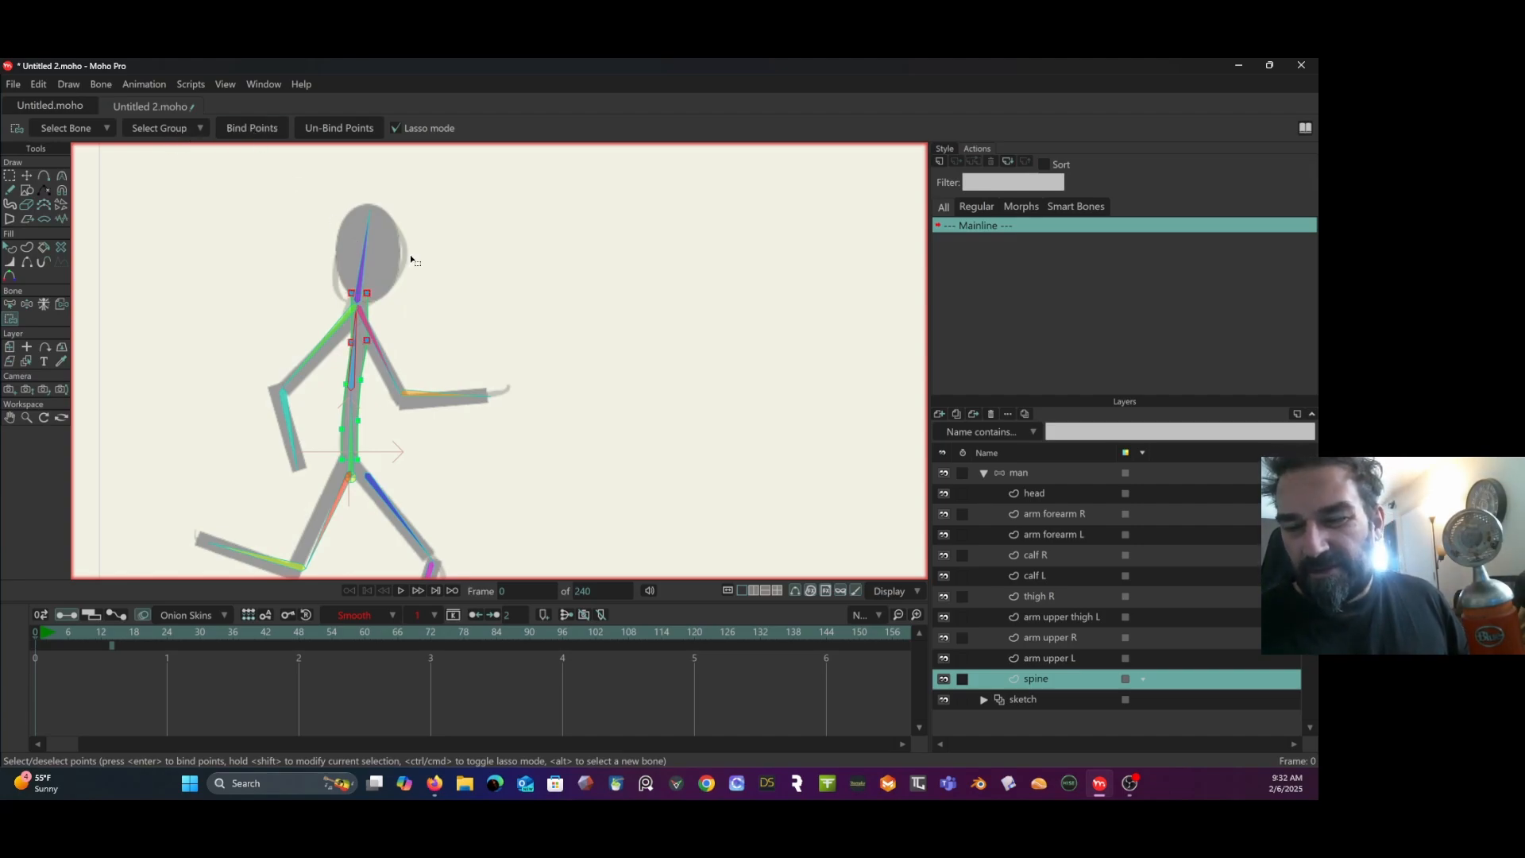
# Select every bone of the man layer and shrink their bone strength regions down to nothing.
pyautogui.scroll(-2, 411, 256)
pyautogui.moveTo(410, 254); pyautogui.dragTo(340, 220)
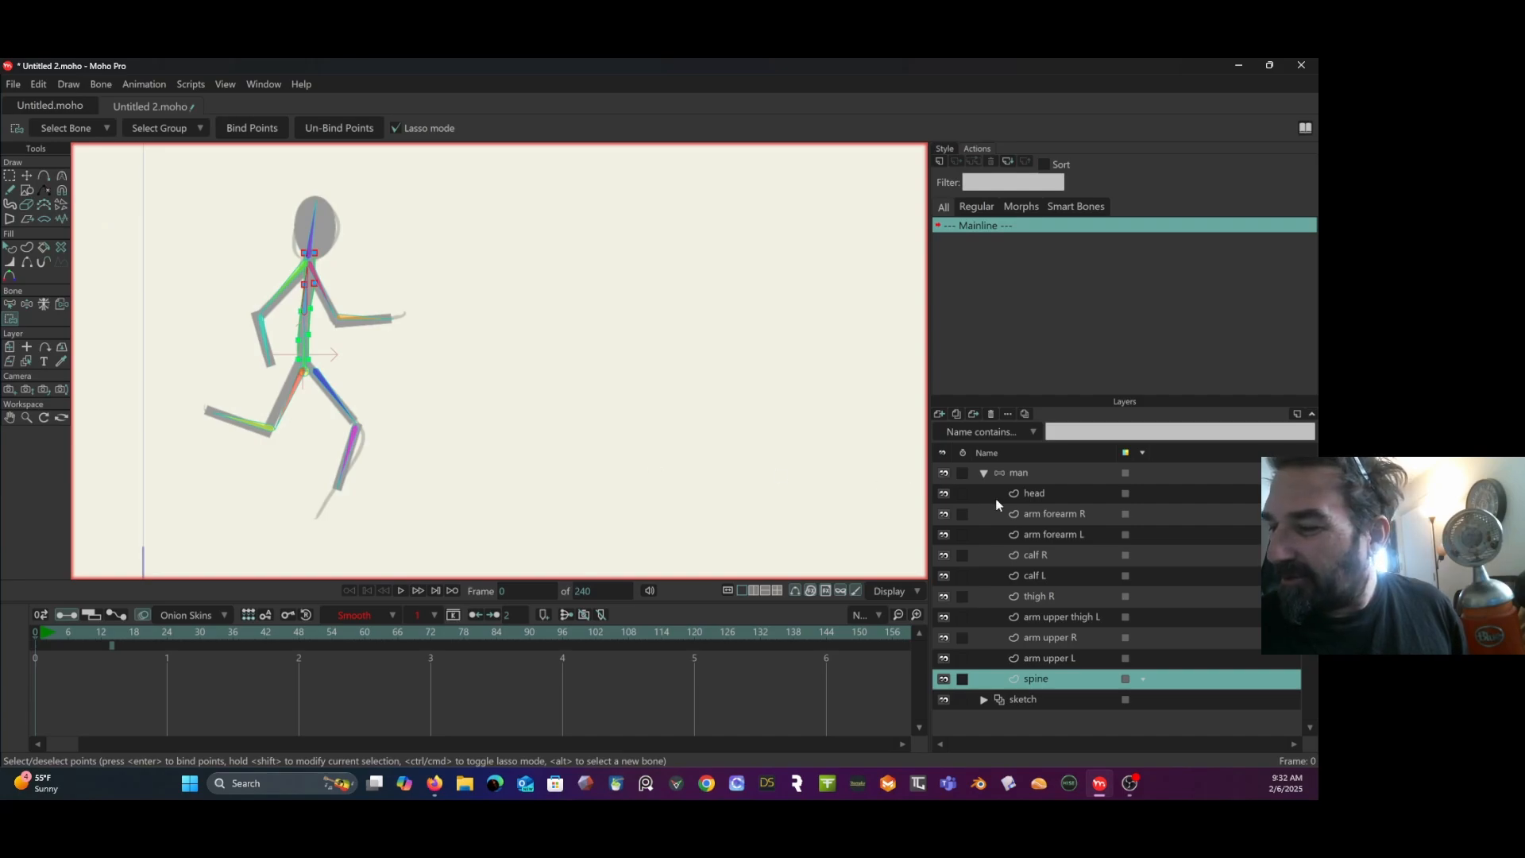
pyautogui.click(1017, 473)
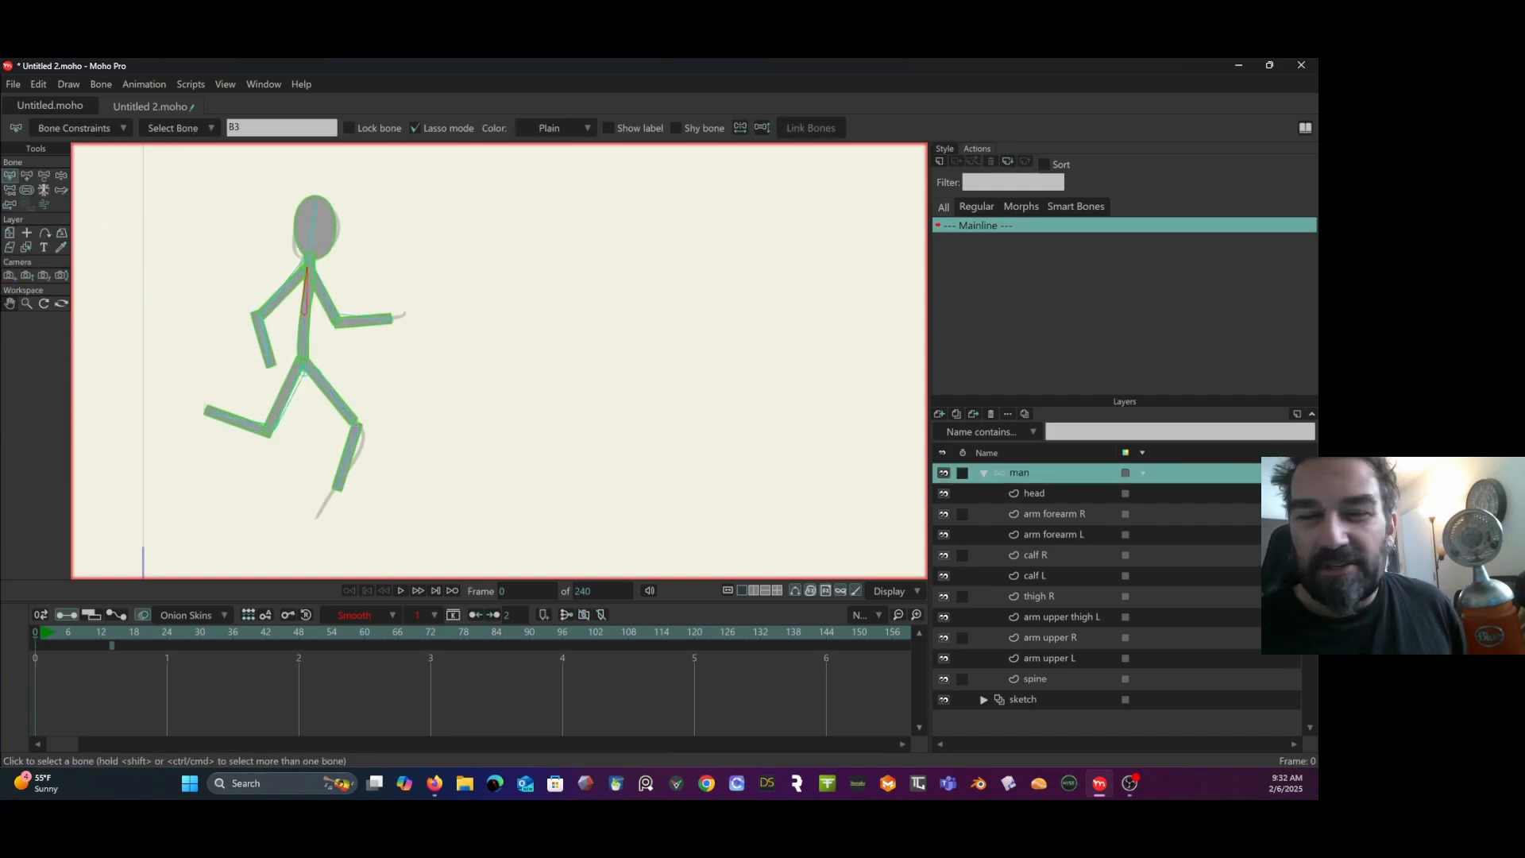
pyautogui.click(63, 177)
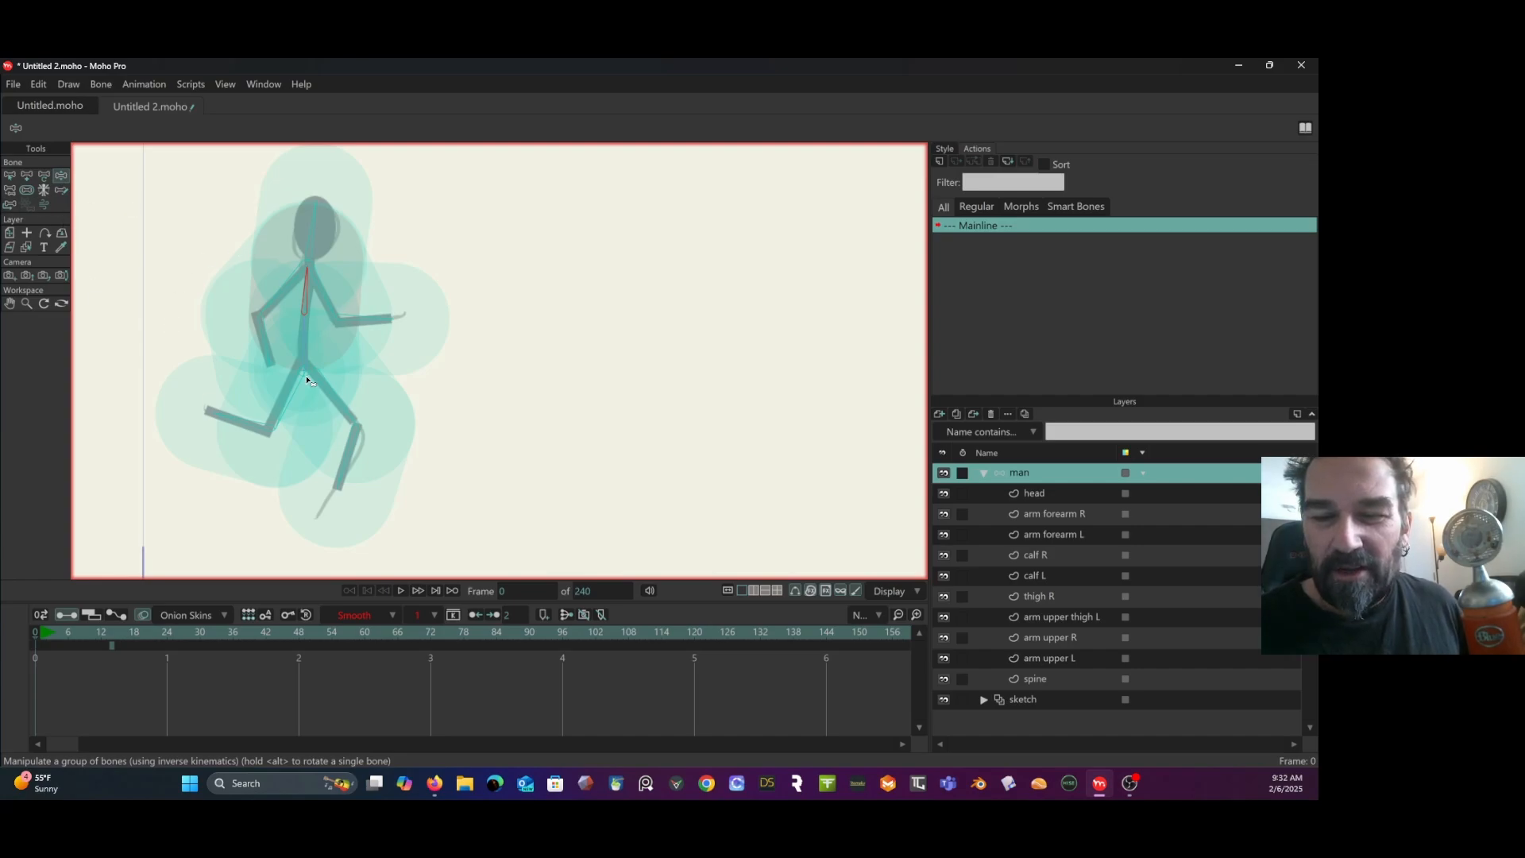
pyautogui.click(26, 191)
pyautogui.click(9, 175)
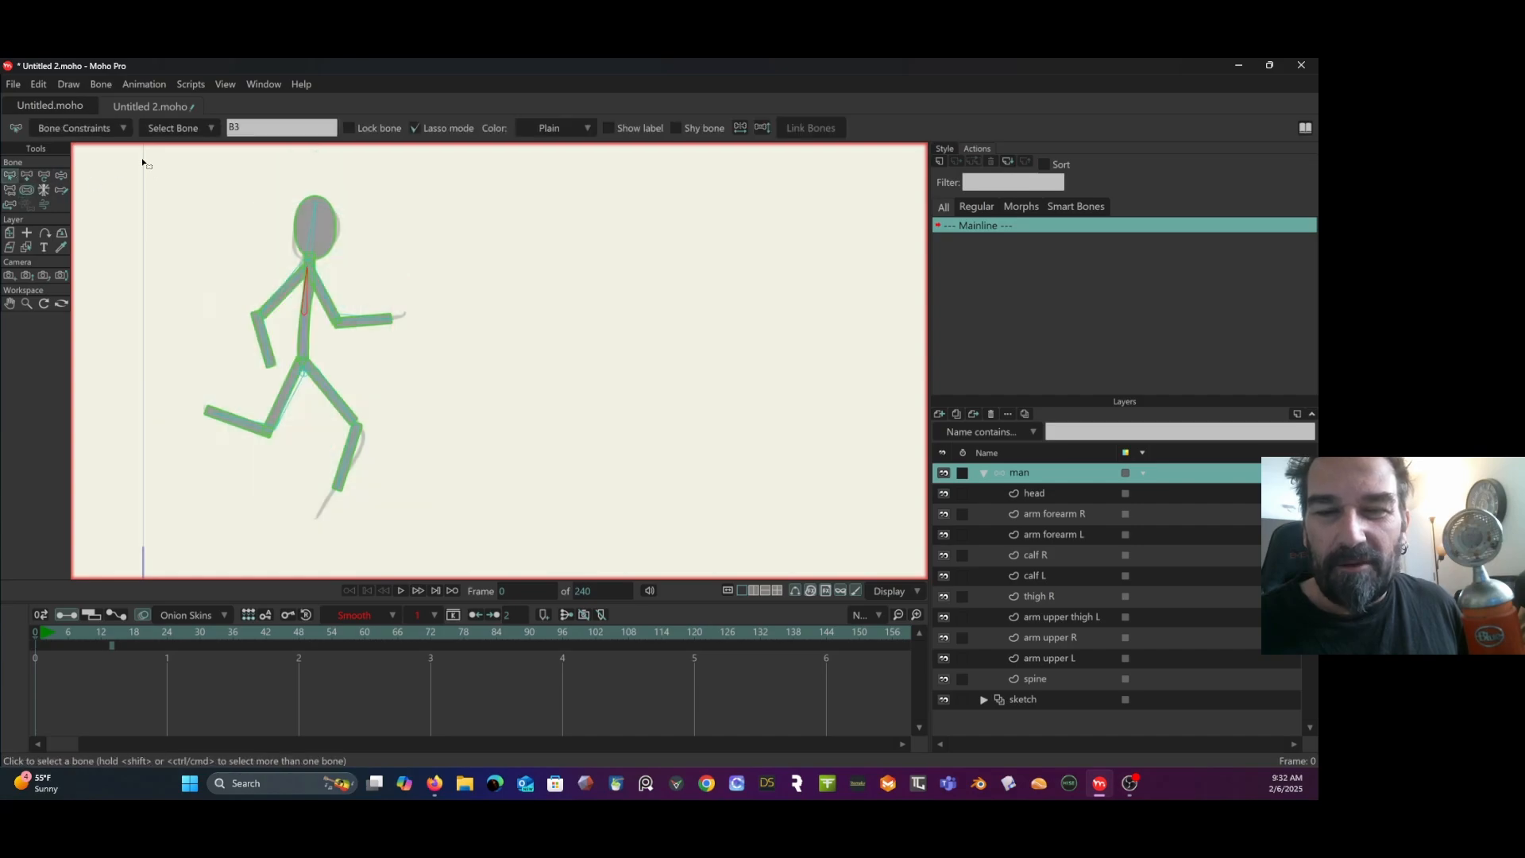
pyautogui.moveTo(156, 162)
pyautogui.mouseDown()
pyautogui.moveTo(319, 335)
pyautogui.moveTo(326, 301)
pyautogui.mouseUp()
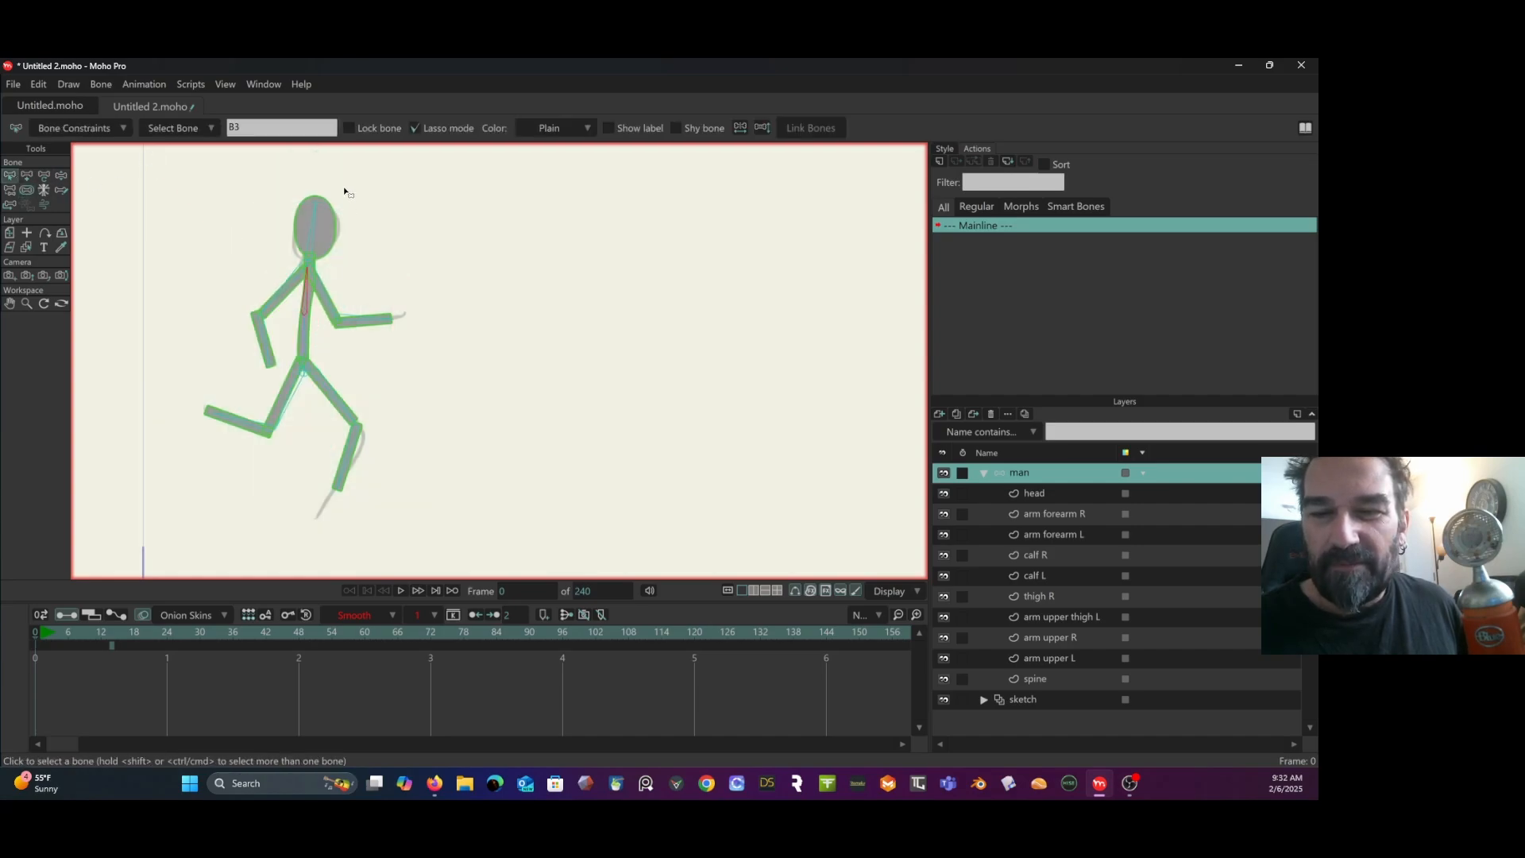
pyautogui.moveTo(343, 185)
pyautogui.mouseDown()
pyautogui.moveTo(253, 214)
pyautogui.moveTo(105, 429)
pyautogui.mouseUp()
pyautogui.moveTo(408, 565)
pyautogui.mouseDown()
pyautogui.moveTo(524, 312)
pyautogui.moveTo(345, 187)
pyautogui.mouseUp()
pyautogui.click(28, 191)
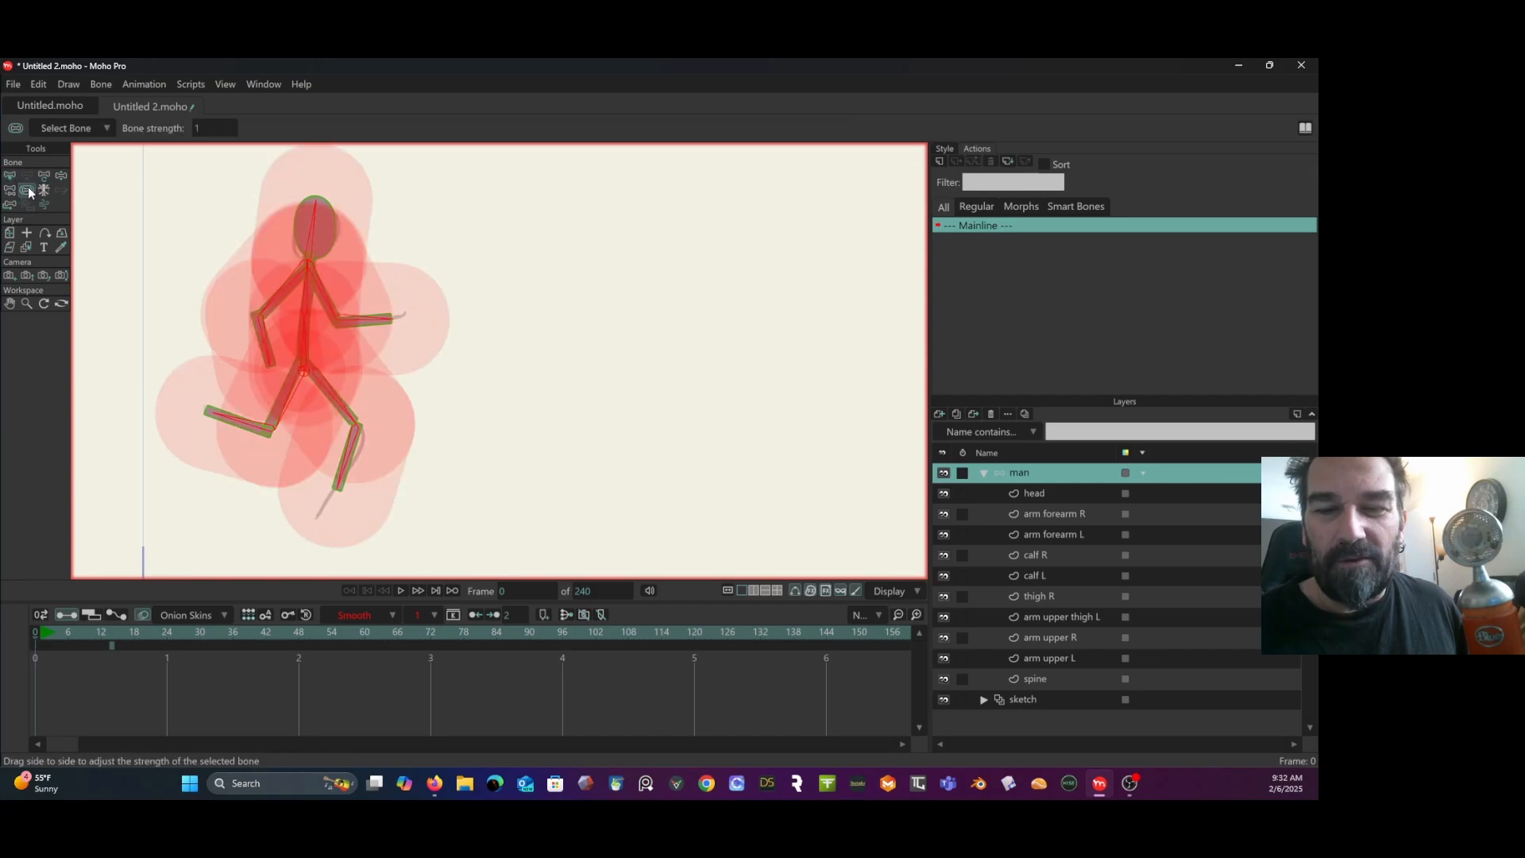
pyautogui.moveTo(305, 310); pyautogui.dragTo(21, 507)
pyautogui.click(10, 176)
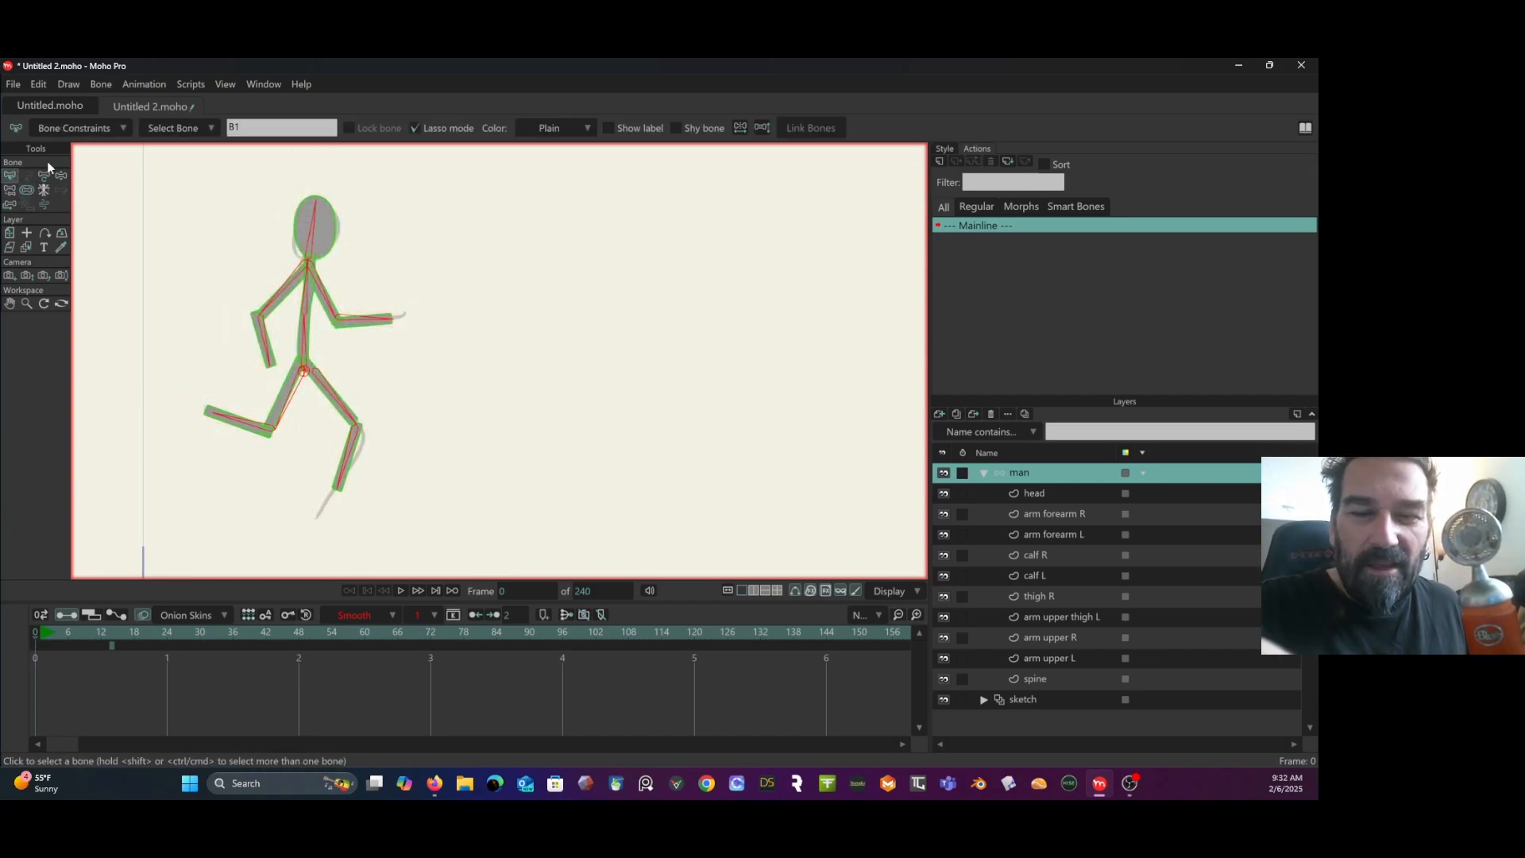
# Test the rig by manipulating the head, front arm, front leg and root hip bones at frame 0.
pyautogui.click(61, 175)
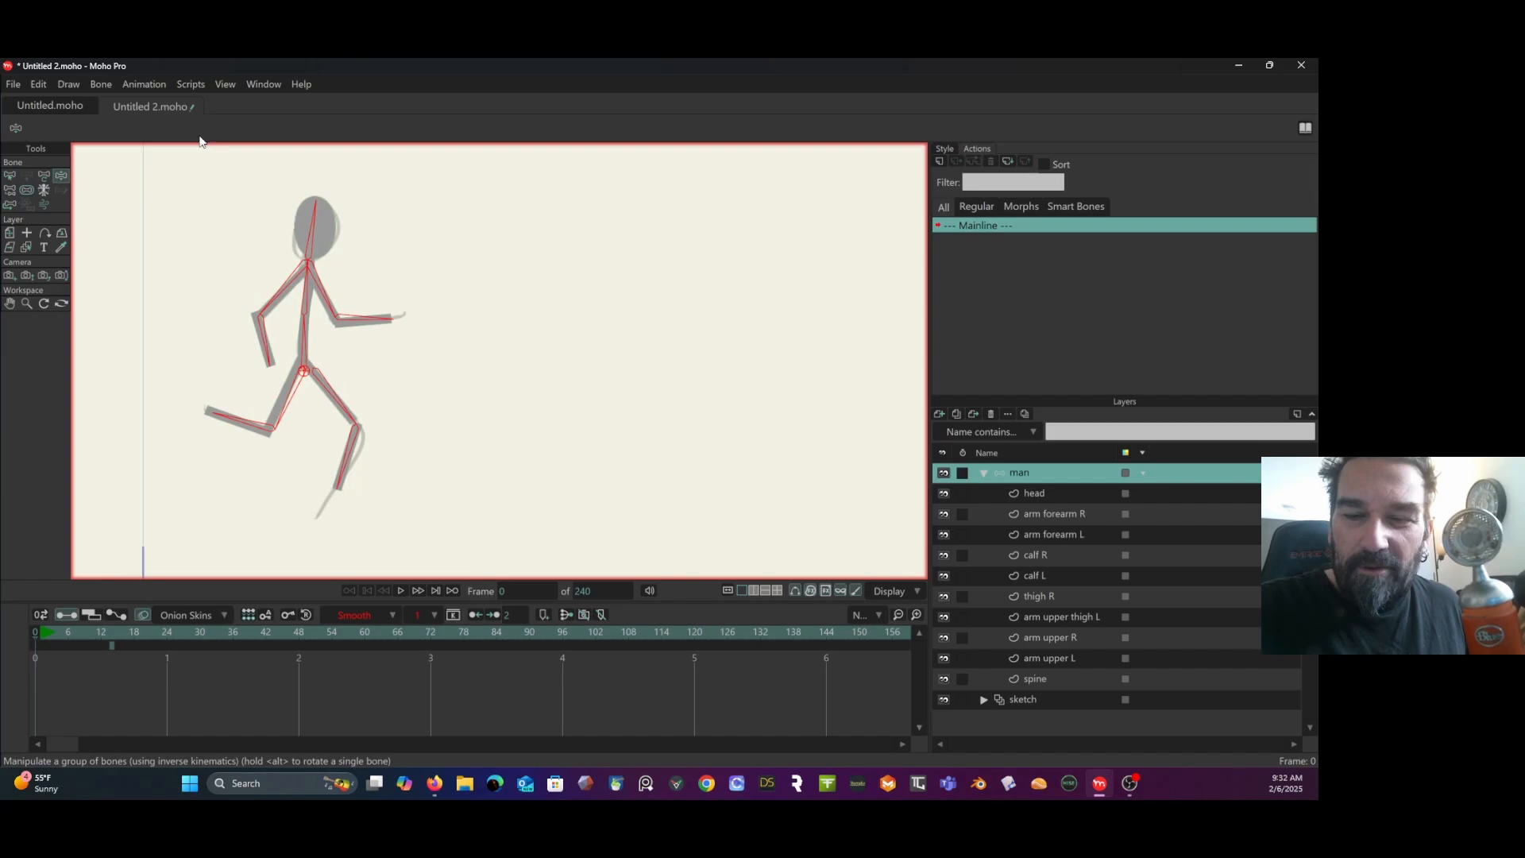
pyautogui.click(401, 316)
pyautogui.moveTo(316, 235); pyautogui.dragTo(305, 222)
pyautogui.click(333, 298)
pyautogui.moveTo(347, 289); pyautogui.dragTo(337, 314)
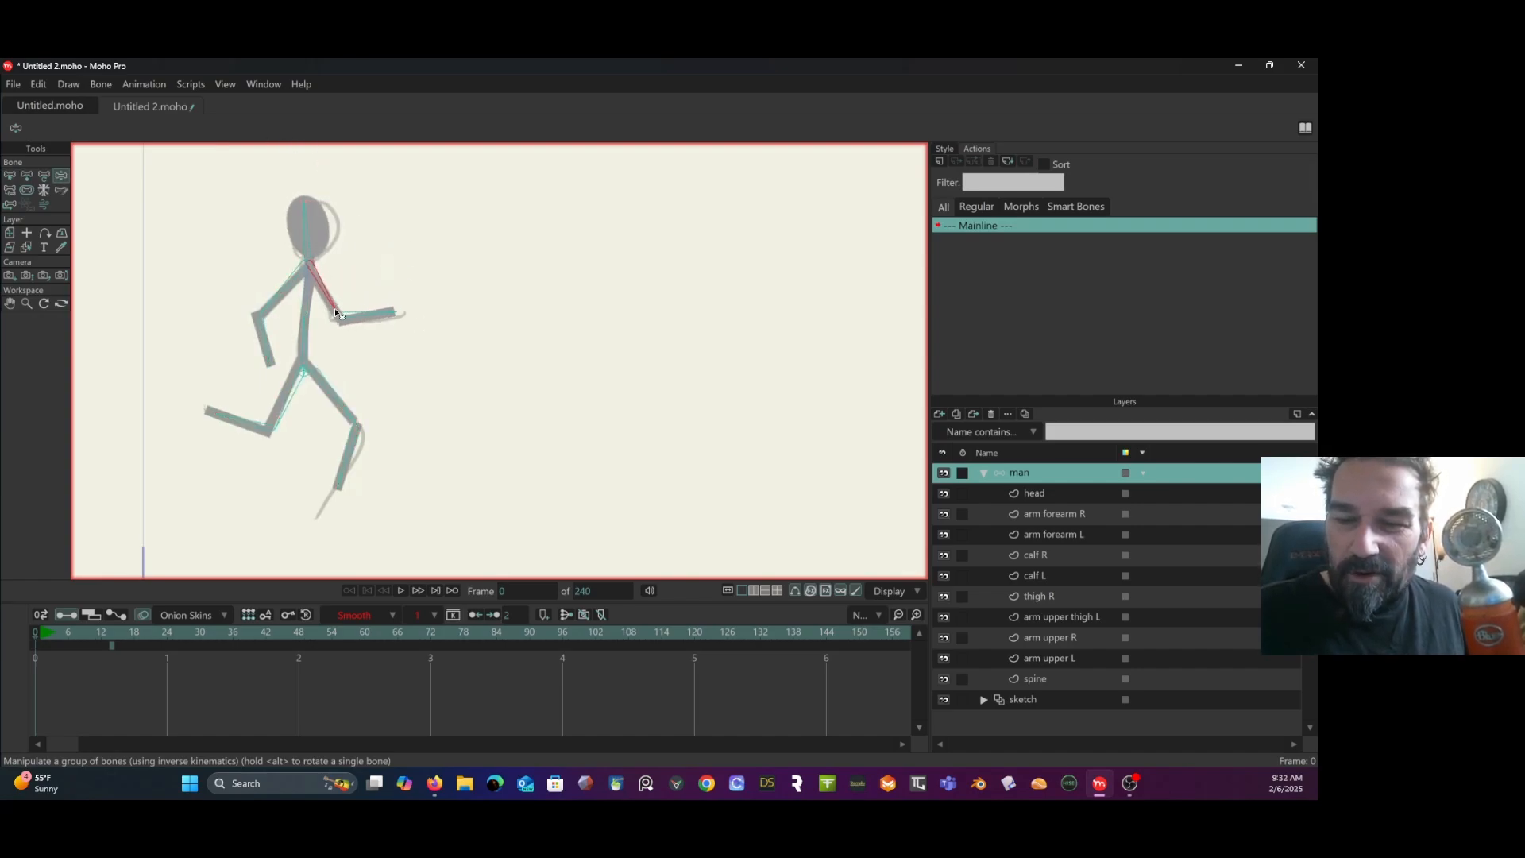
pyautogui.moveTo(335, 408); pyautogui.dragTo(309, 376)
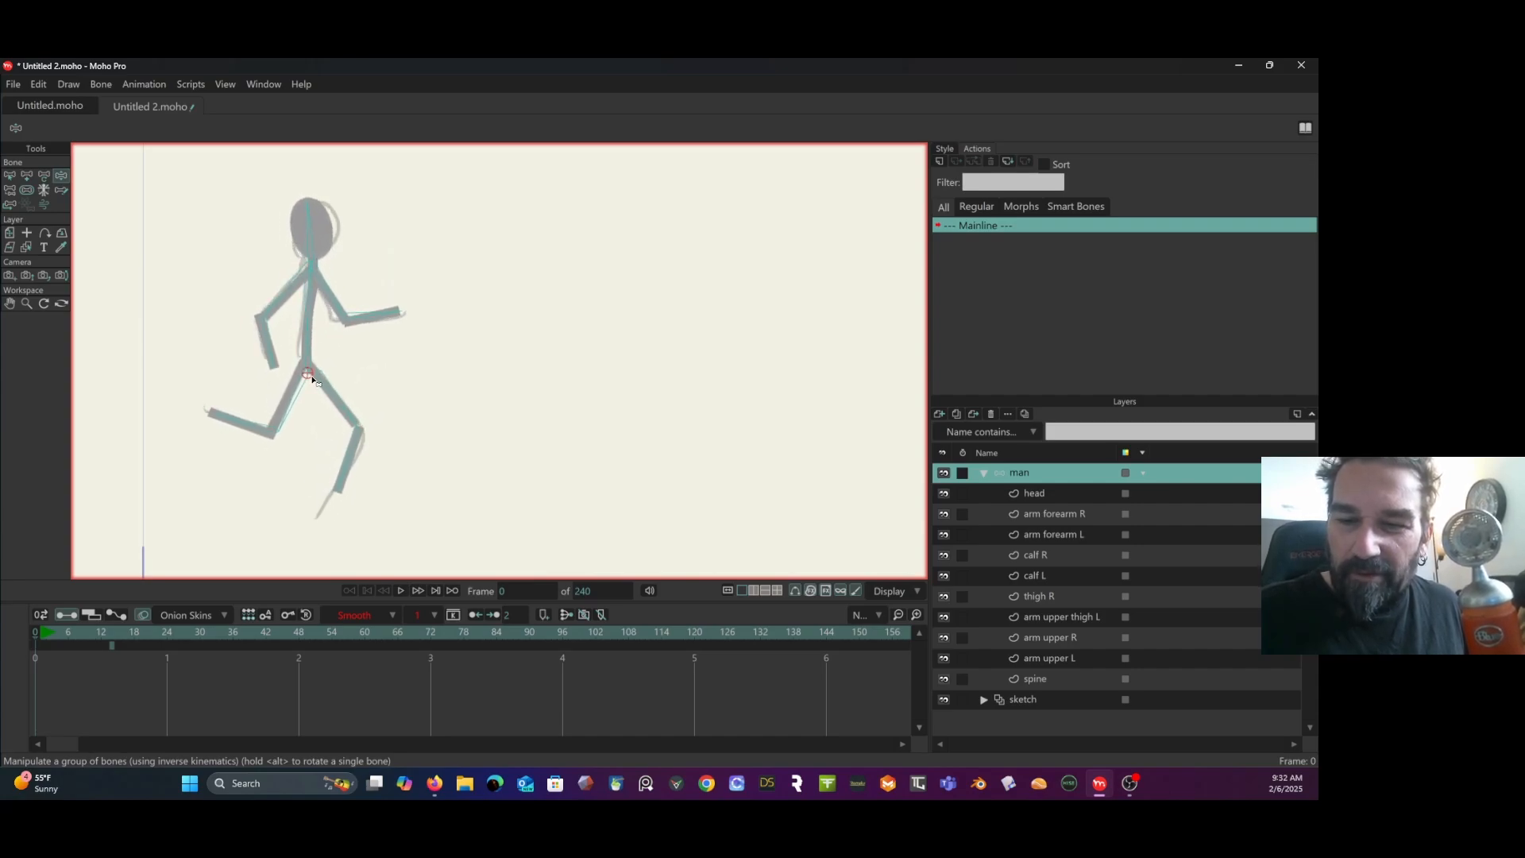
pyautogui.moveTo(310, 238); pyautogui.dragTo(312, 231)
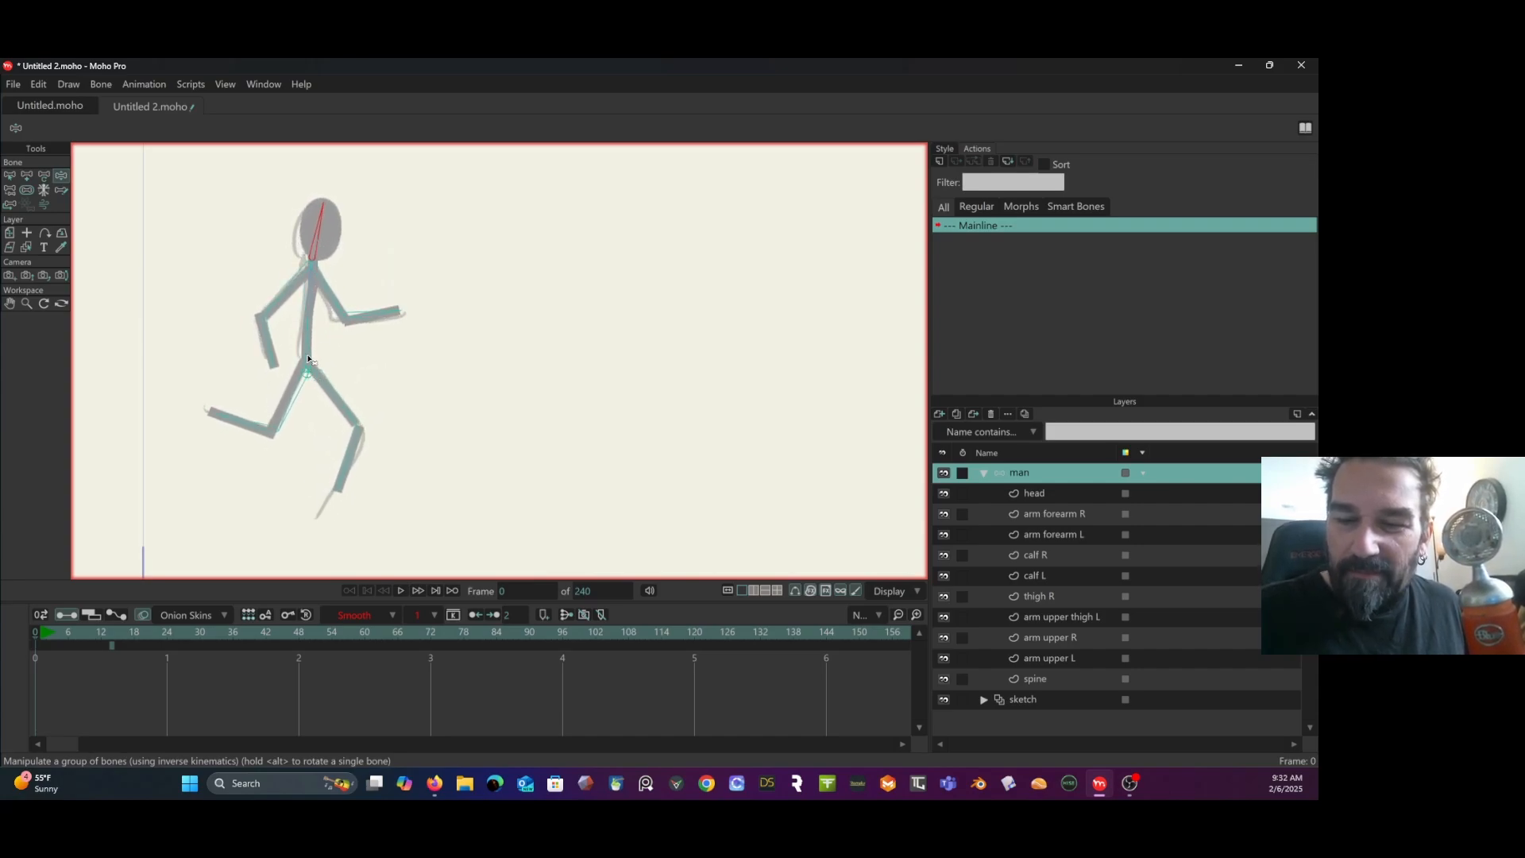
pyautogui.moveTo(302, 383); pyautogui.dragTo(310, 376)
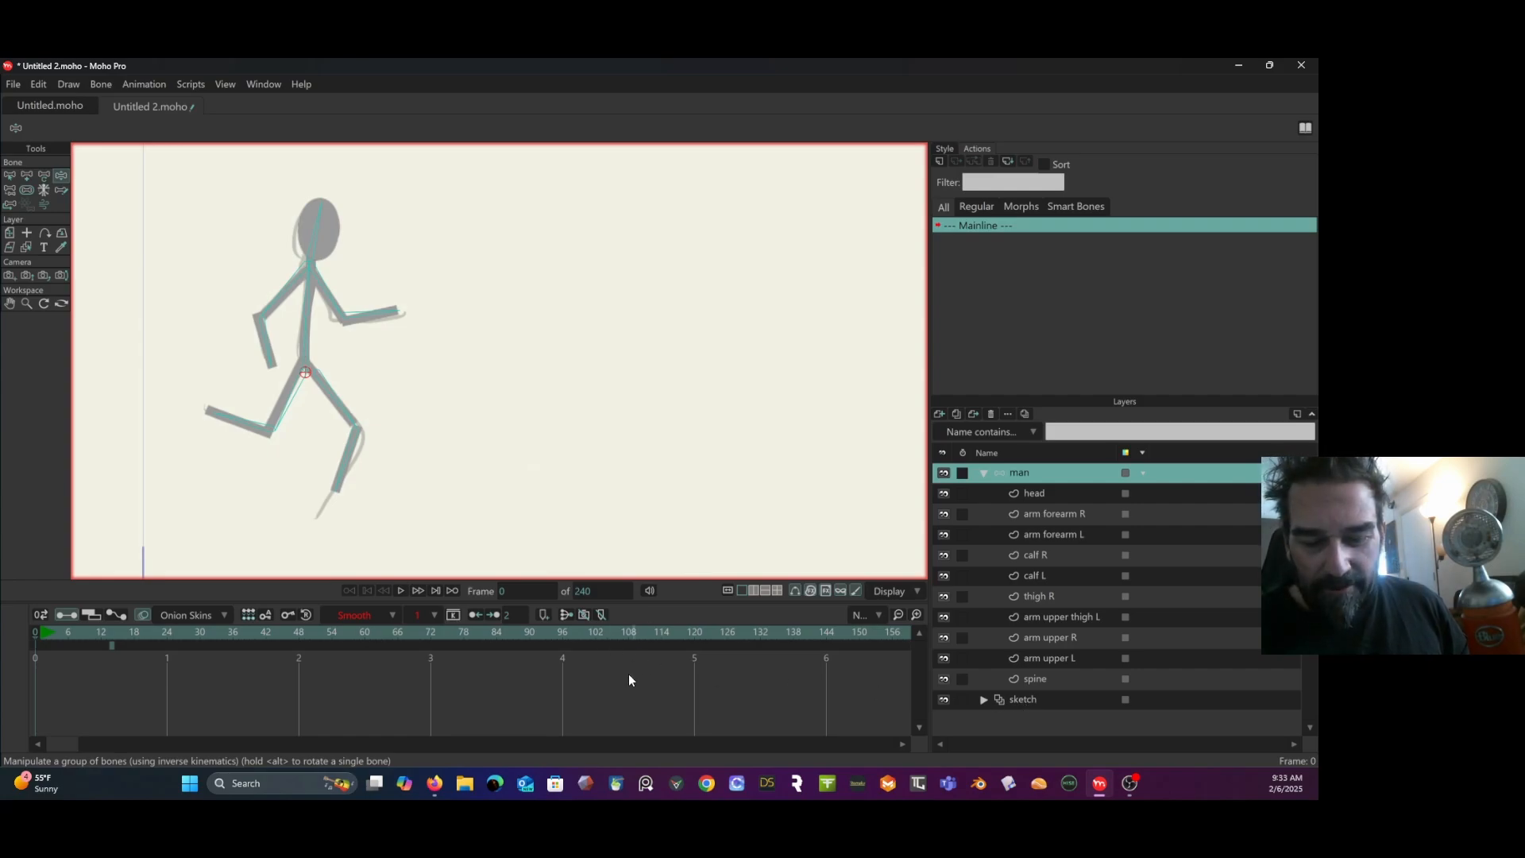
# Select all the man layer's bones at frame 1 and freeze their starting pose as keyframes.
pyautogui.click(41, 633)
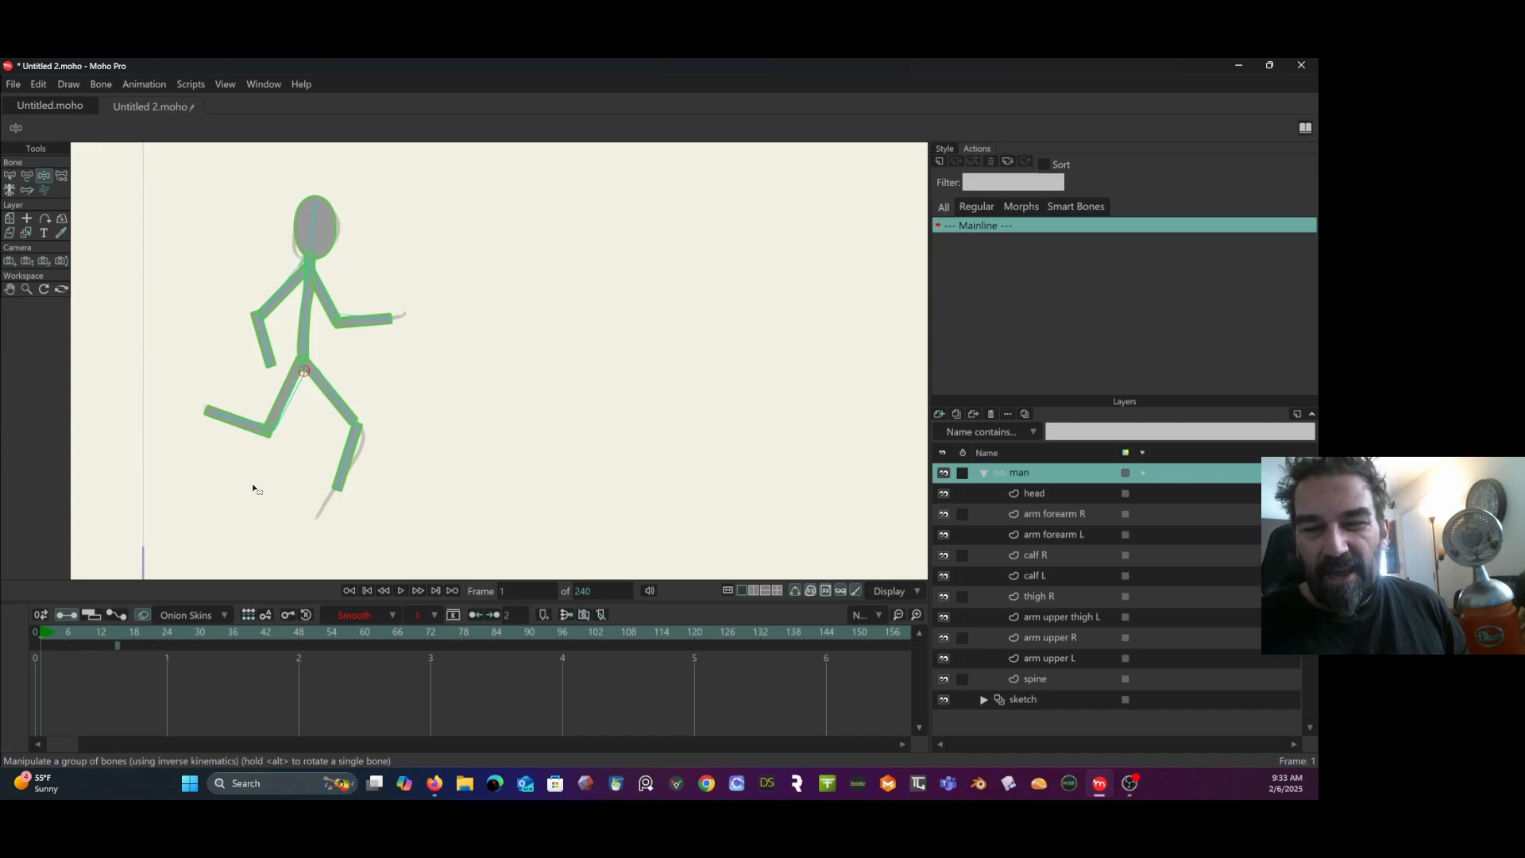
pyautogui.moveTo(48, 633)
pyautogui.mouseDown()
pyautogui.moveTo(132, 632)
pyautogui.moveTo(40, 645)
pyautogui.mouseUp()
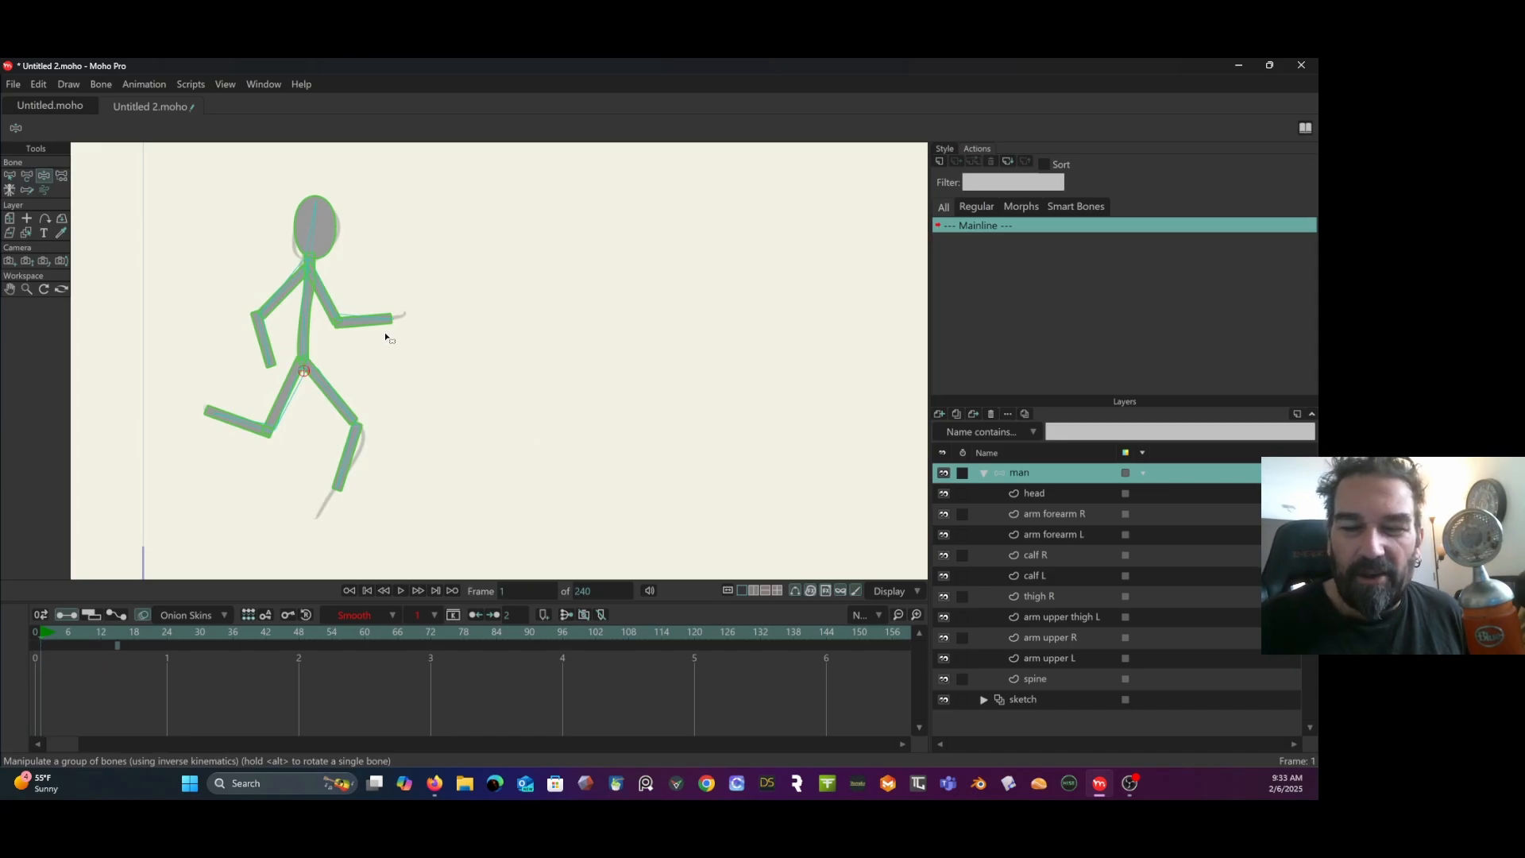
pyautogui.click(11, 176)
pyautogui.moveTo(364, 168)
pyautogui.mouseDown()
pyautogui.moveTo(283, 184)
pyautogui.moveTo(181, 446)
pyautogui.moveTo(436, 500)
pyautogui.moveTo(400, 203)
pyautogui.moveTo(354, 275)
pyautogui.mouseUp()
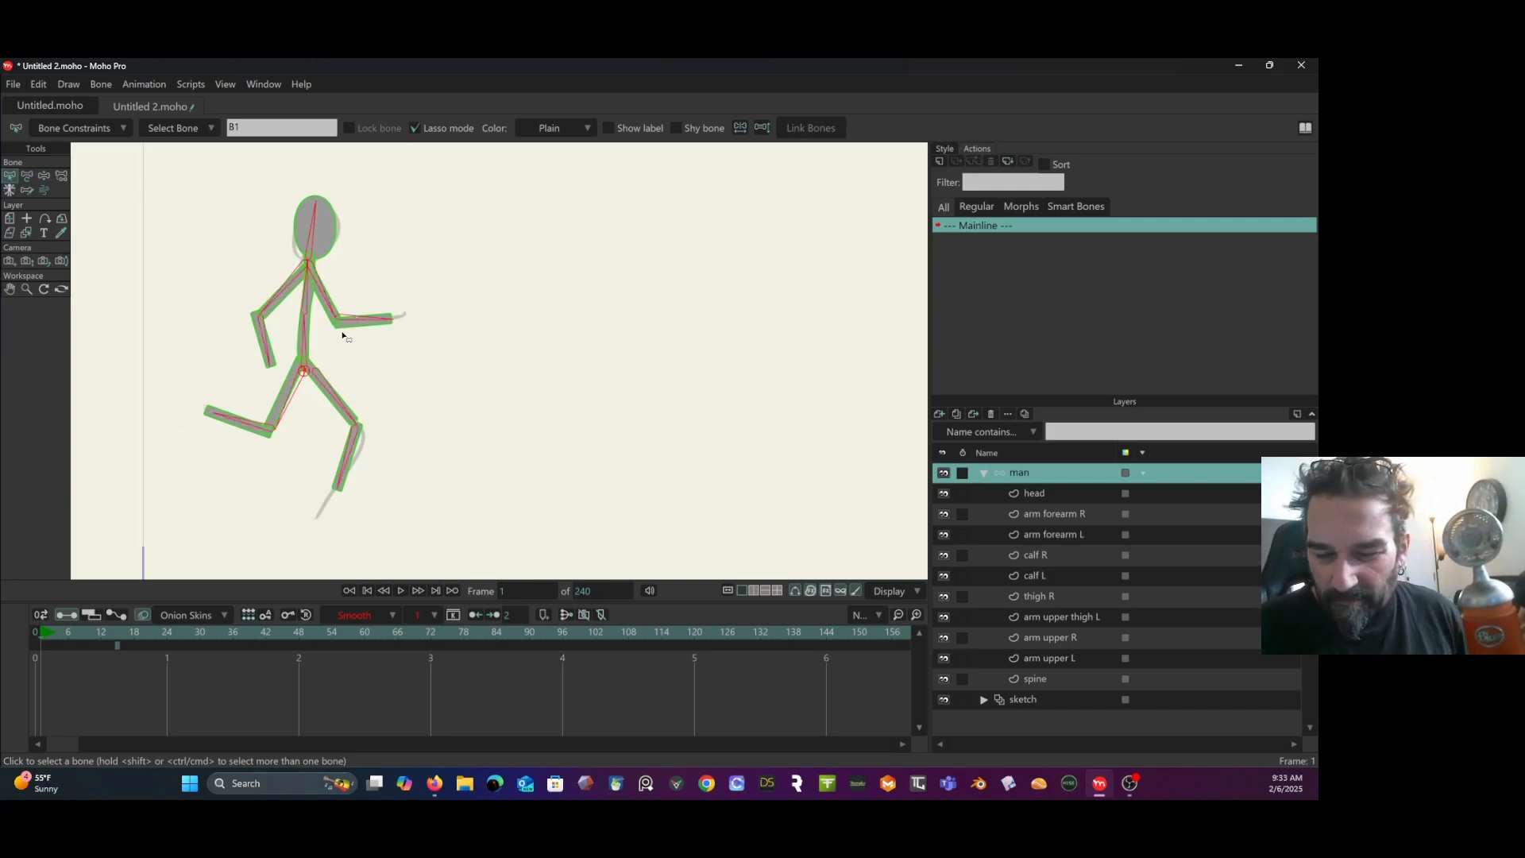
pyautogui.click(286, 615)
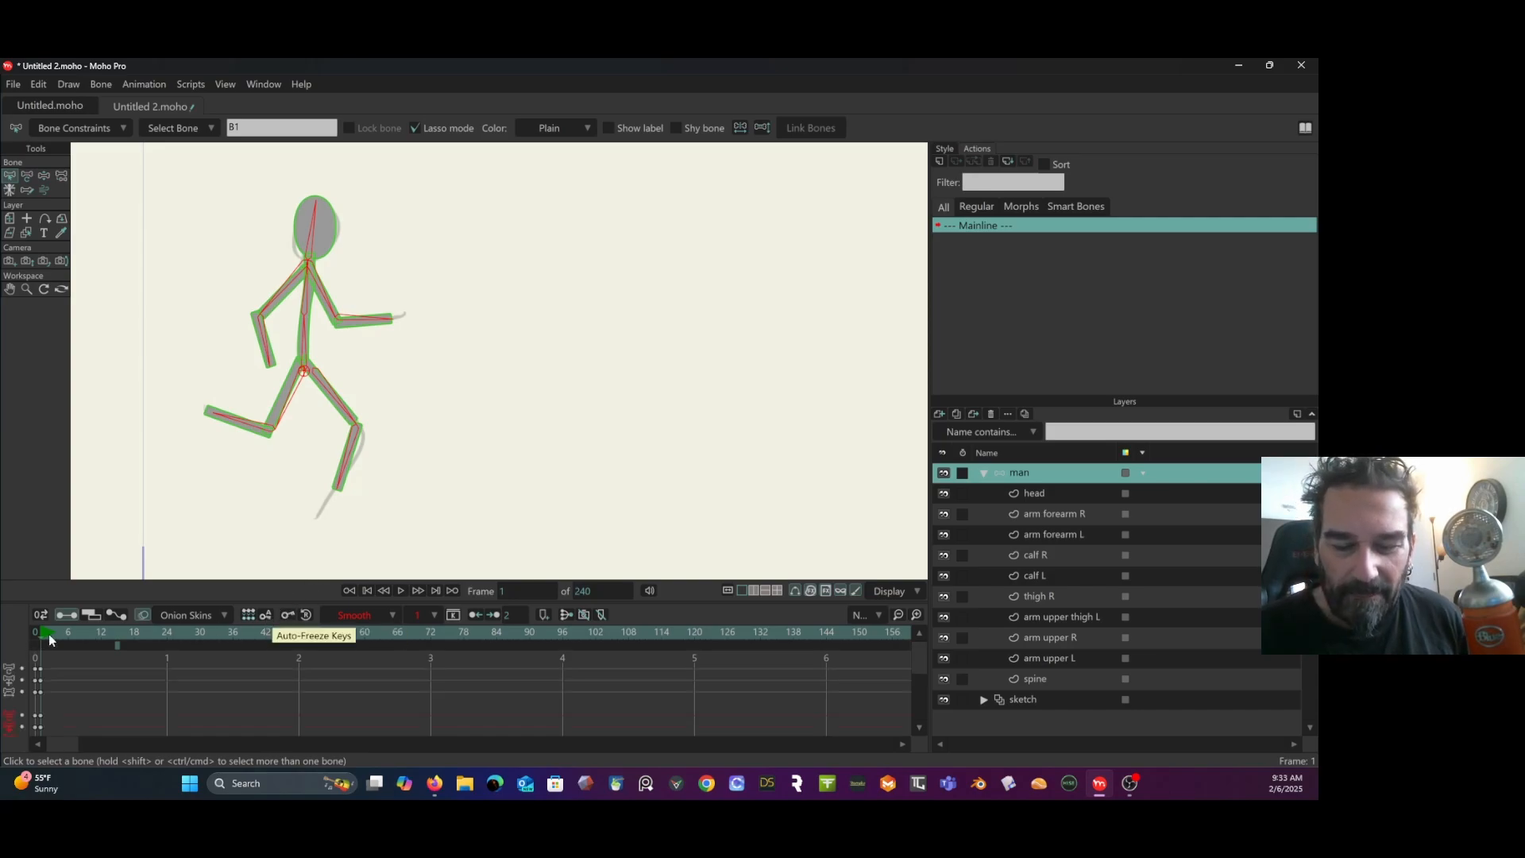
# Go to frame 13 and set the default keyframe interpolation interval to 2.
pyautogui.moveTo(47, 635)
pyautogui.mouseDown()
pyautogui.moveTo(128, 636)
pyautogui.moveTo(106, 640)
pyautogui.mouseUp()
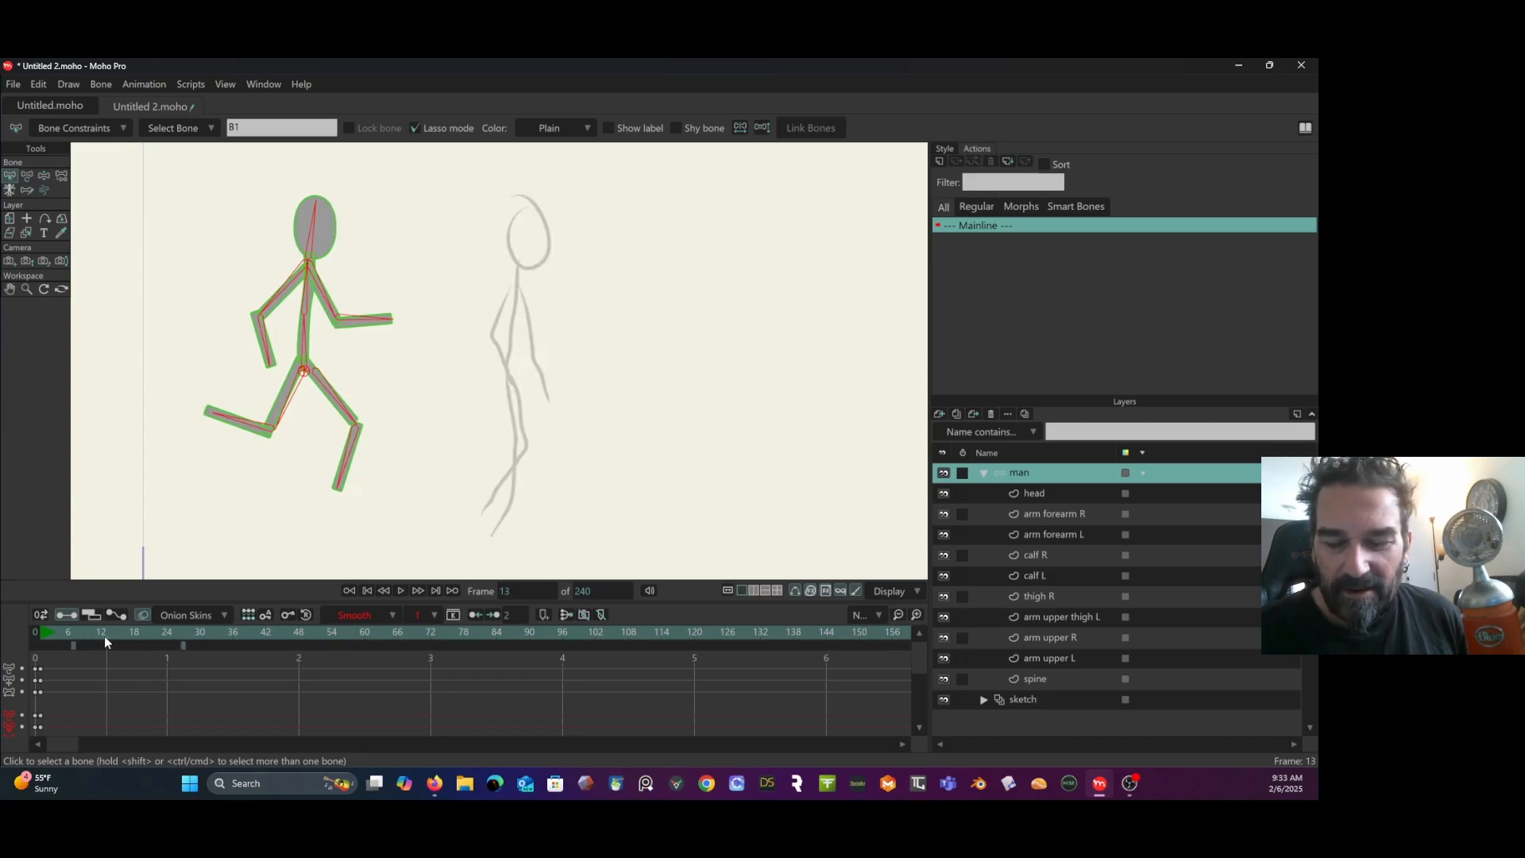
pyautogui.click(432, 615)
pyautogui.click(435, 665)
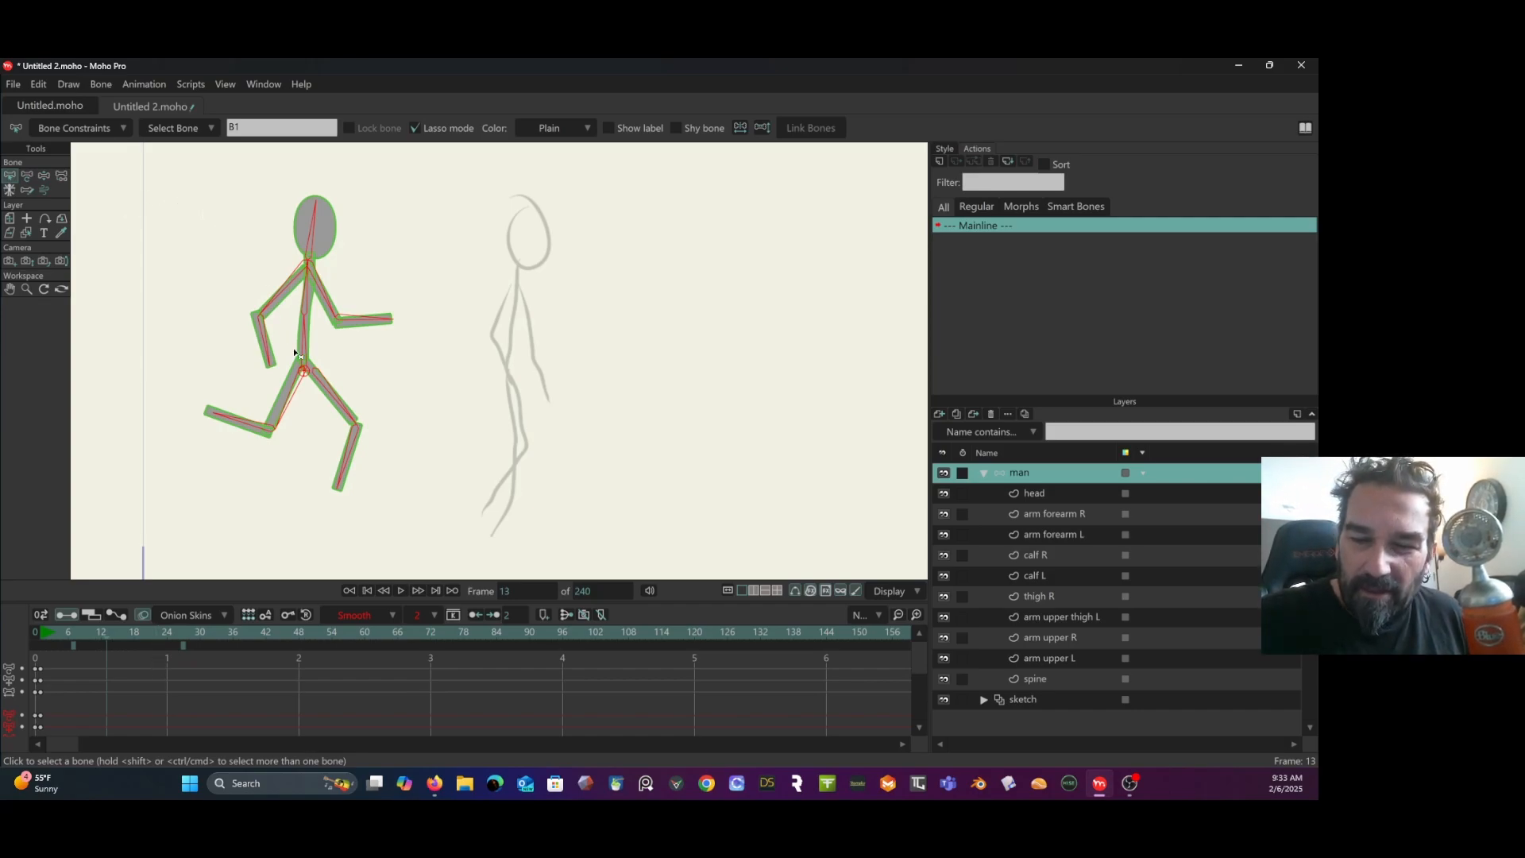
# At frame 13, move the root hip bone so the whole figure sits over the upright sketch, aligning hip and spine.
pyautogui.click(306, 378)
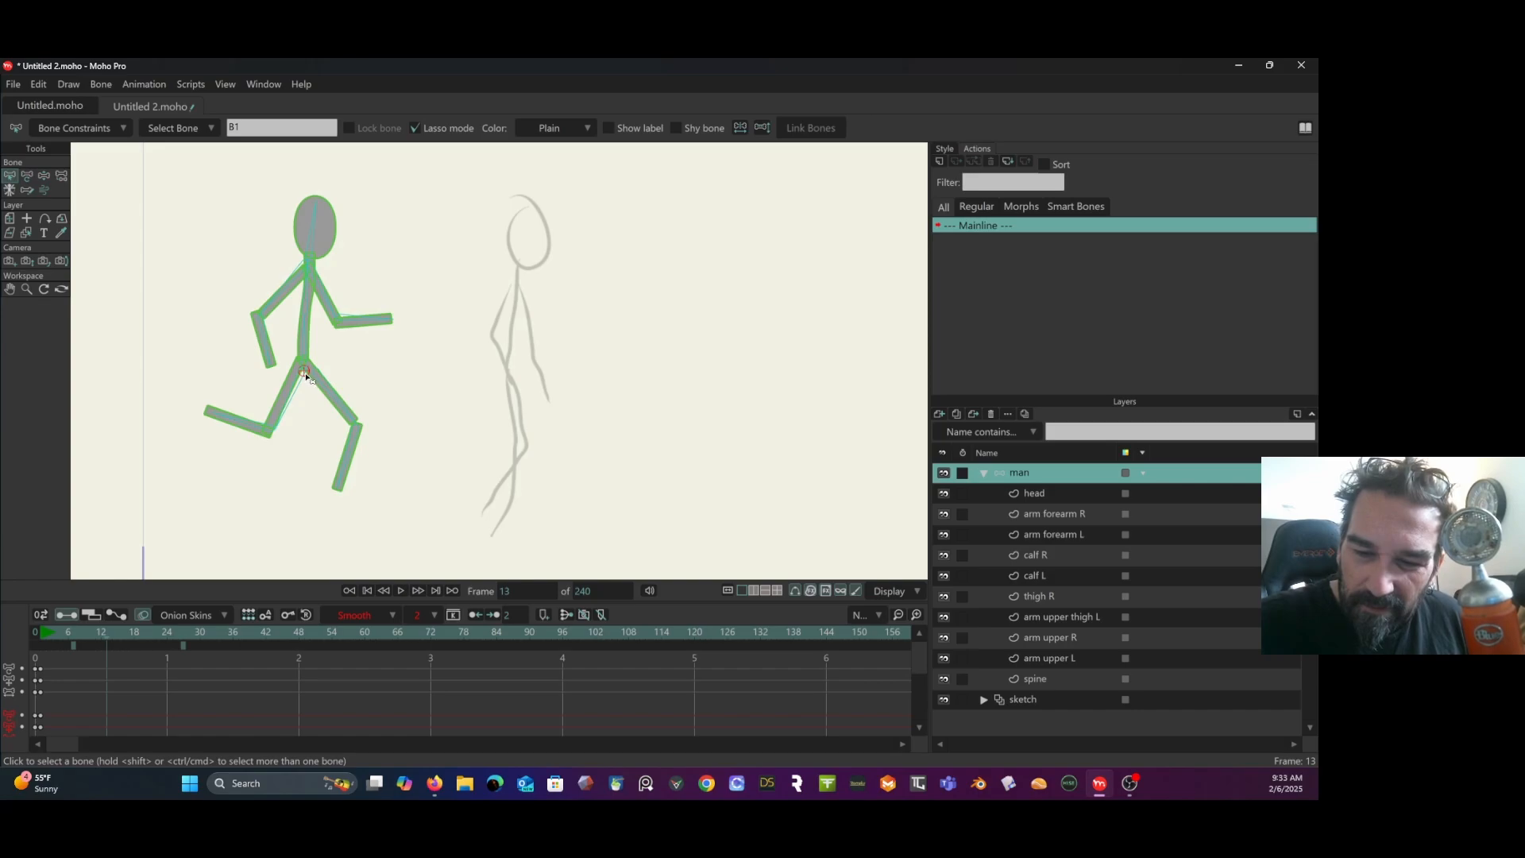
pyautogui.click(48, 175)
pyautogui.moveTo(305, 373); pyautogui.dragTo(508, 378)
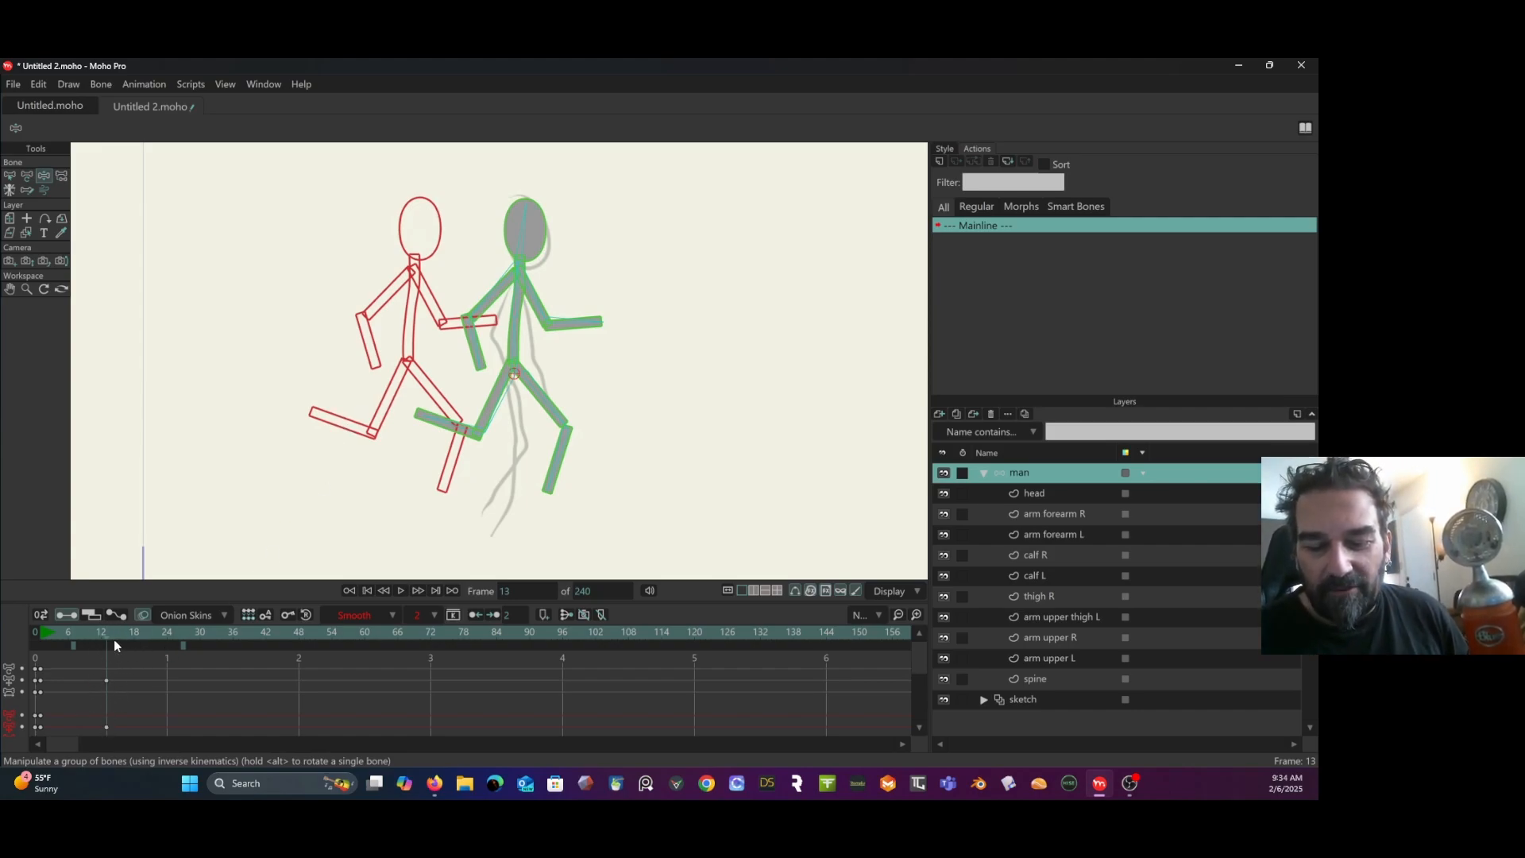
pyautogui.moveTo(106, 631)
pyautogui.mouseDown()
pyautogui.moveTo(87, 616)
pyautogui.moveTo(37, 624)
pyautogui.moveTo(135, 629)
pyautogui.mouseUp()
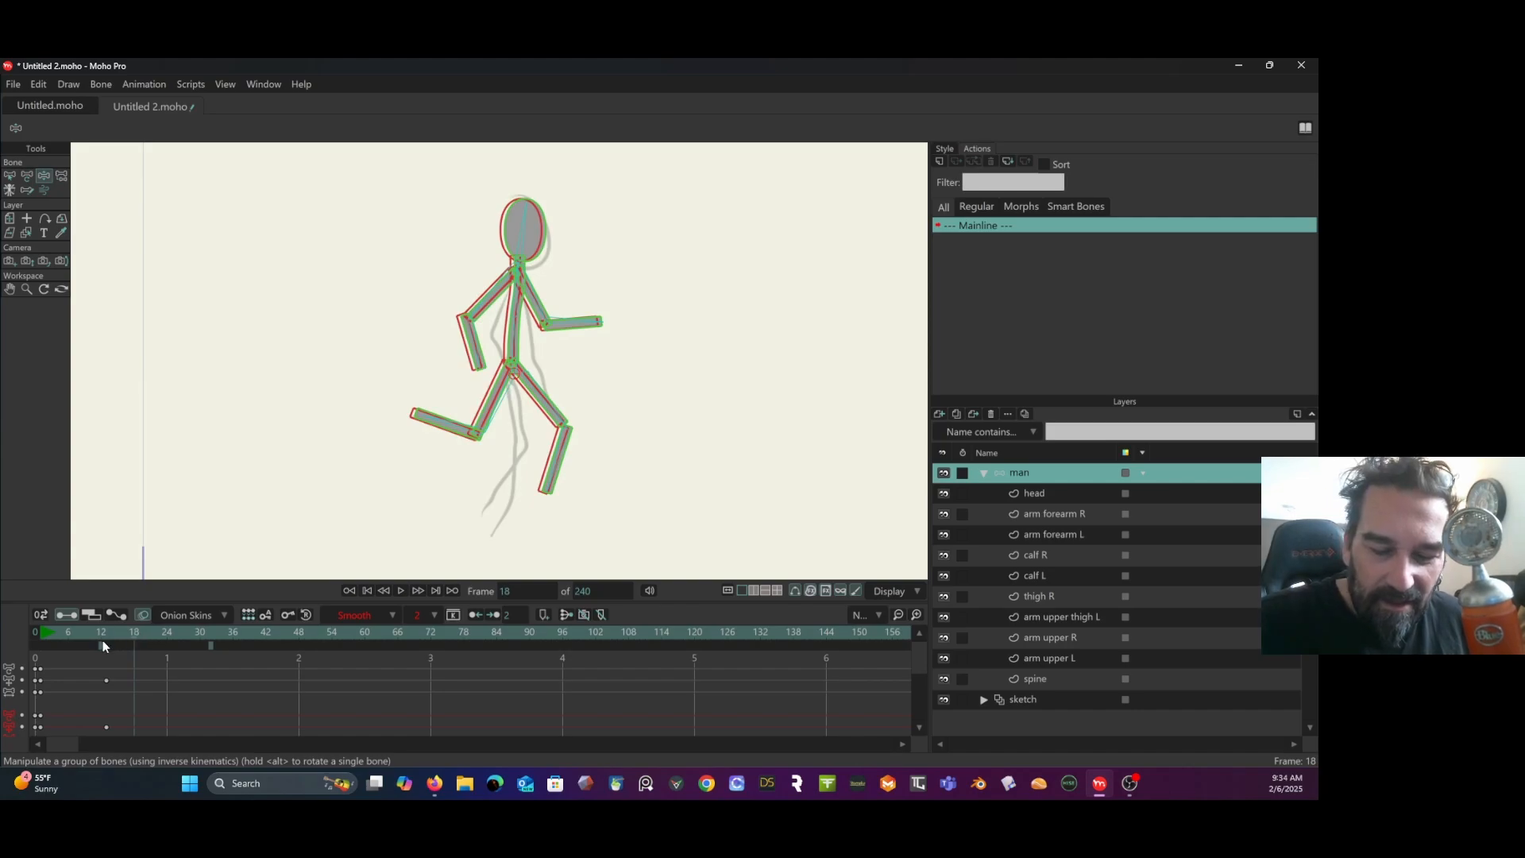
pyautogui.click(101, 631)
pyautogui.click(107, 633)
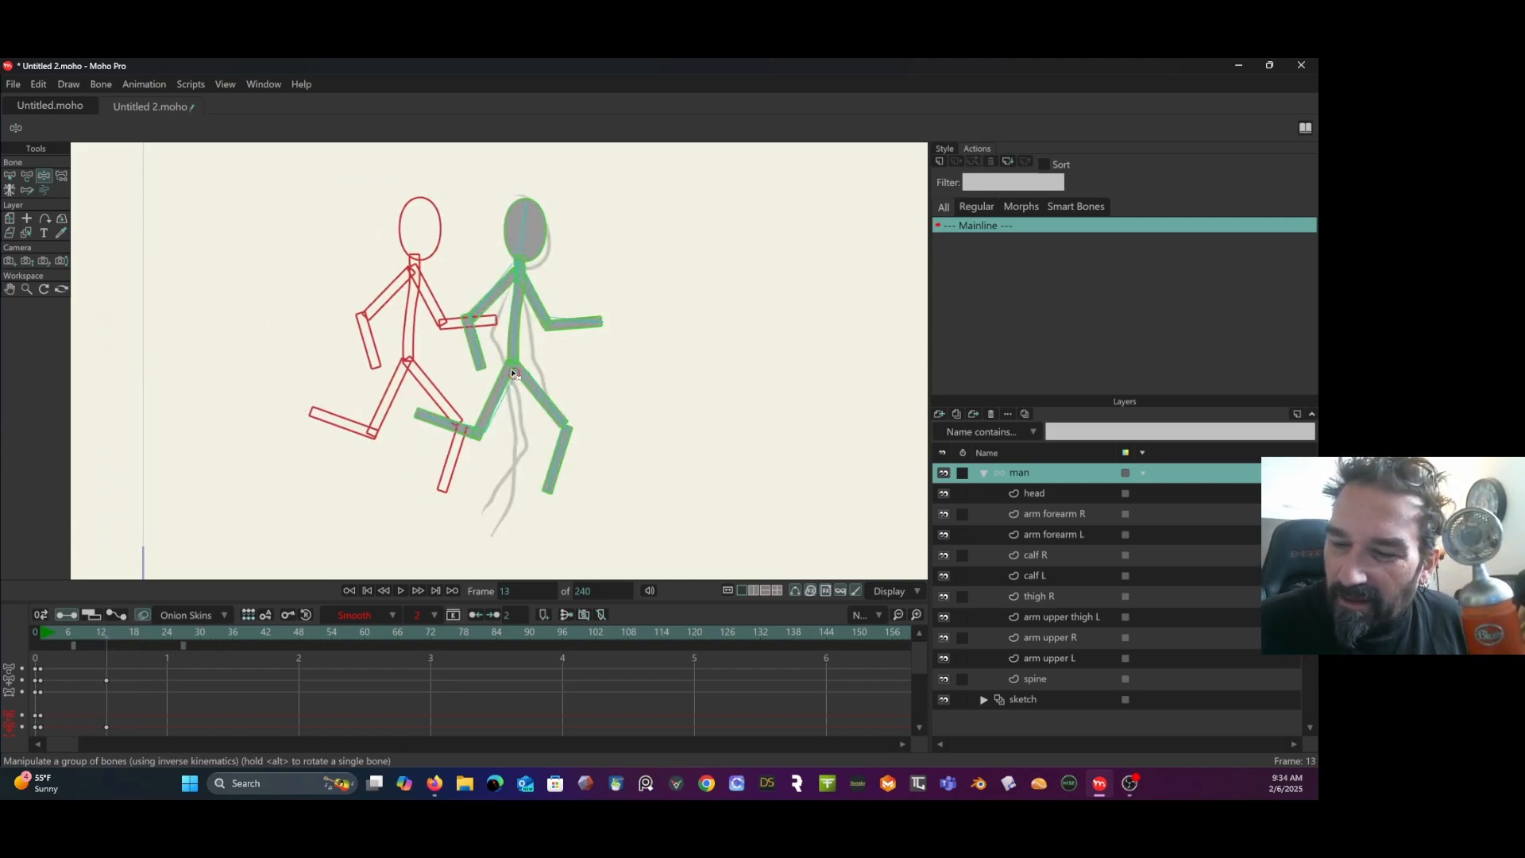
pyautogui.moveTo(515, 373); pyautogui.dragTo(520, 383)
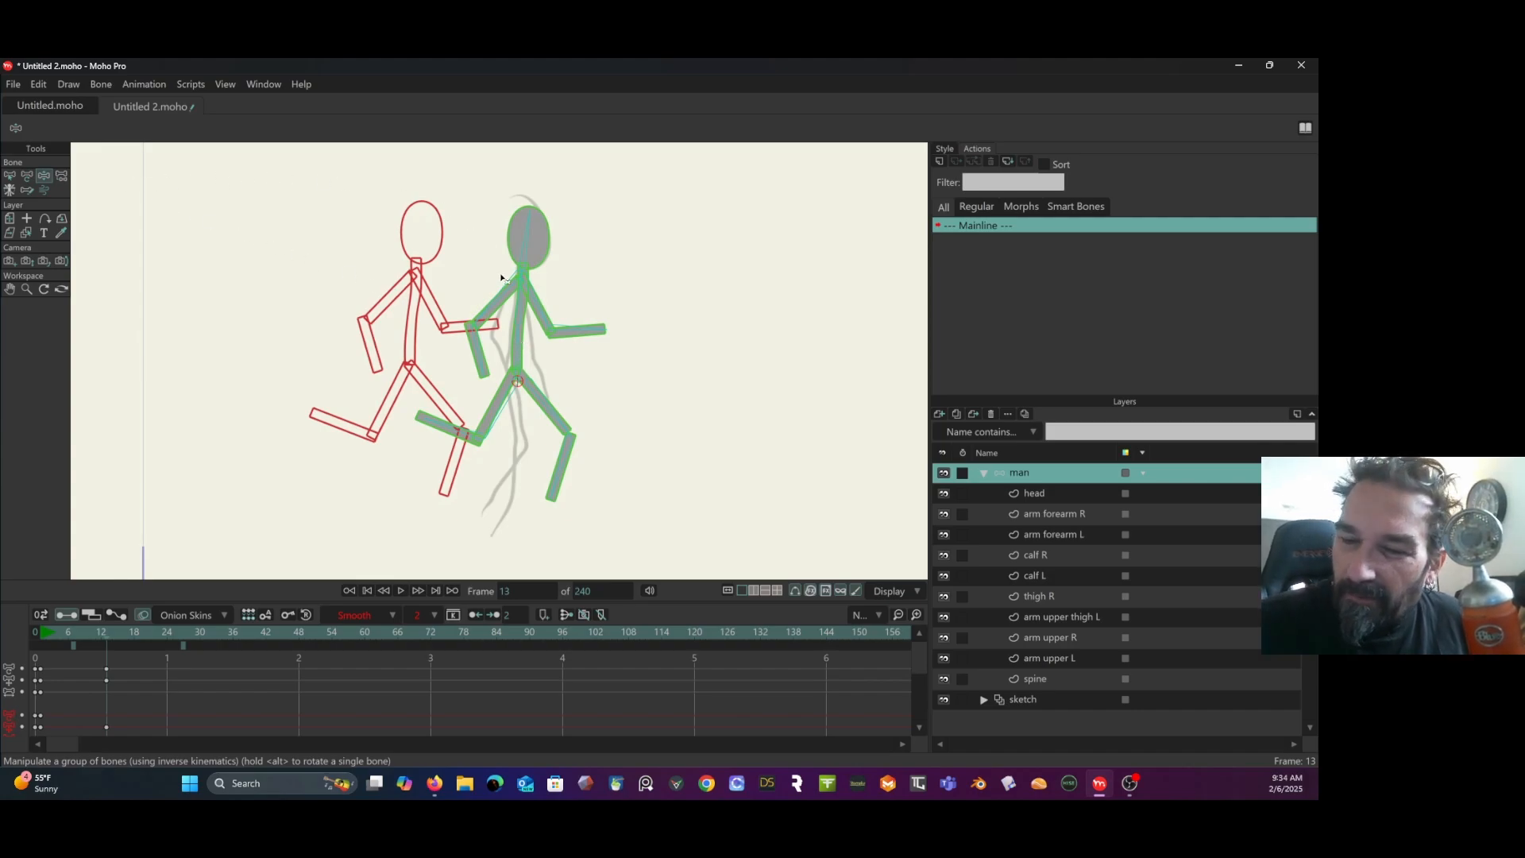
pyautogui.moveTo(521, 342); pyautogui.dragTo(514, 384)
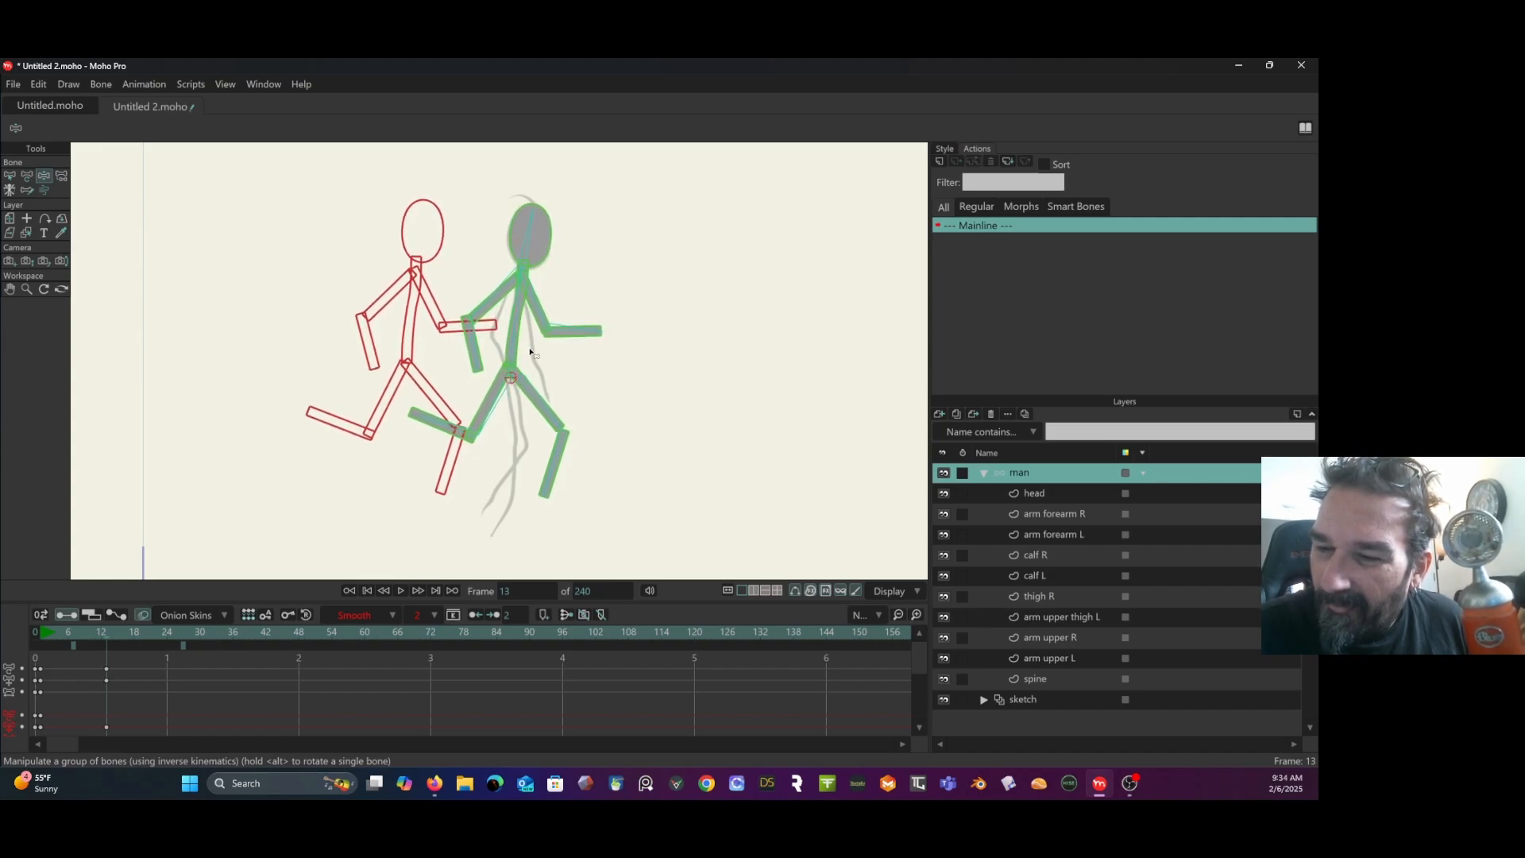
# Pose both arms and both legs at frame 13 to match the upright sketch, with the lower legs angled back.
pyautogui.moveTo(536, 314); pyautogui.dragTo(528, 373)
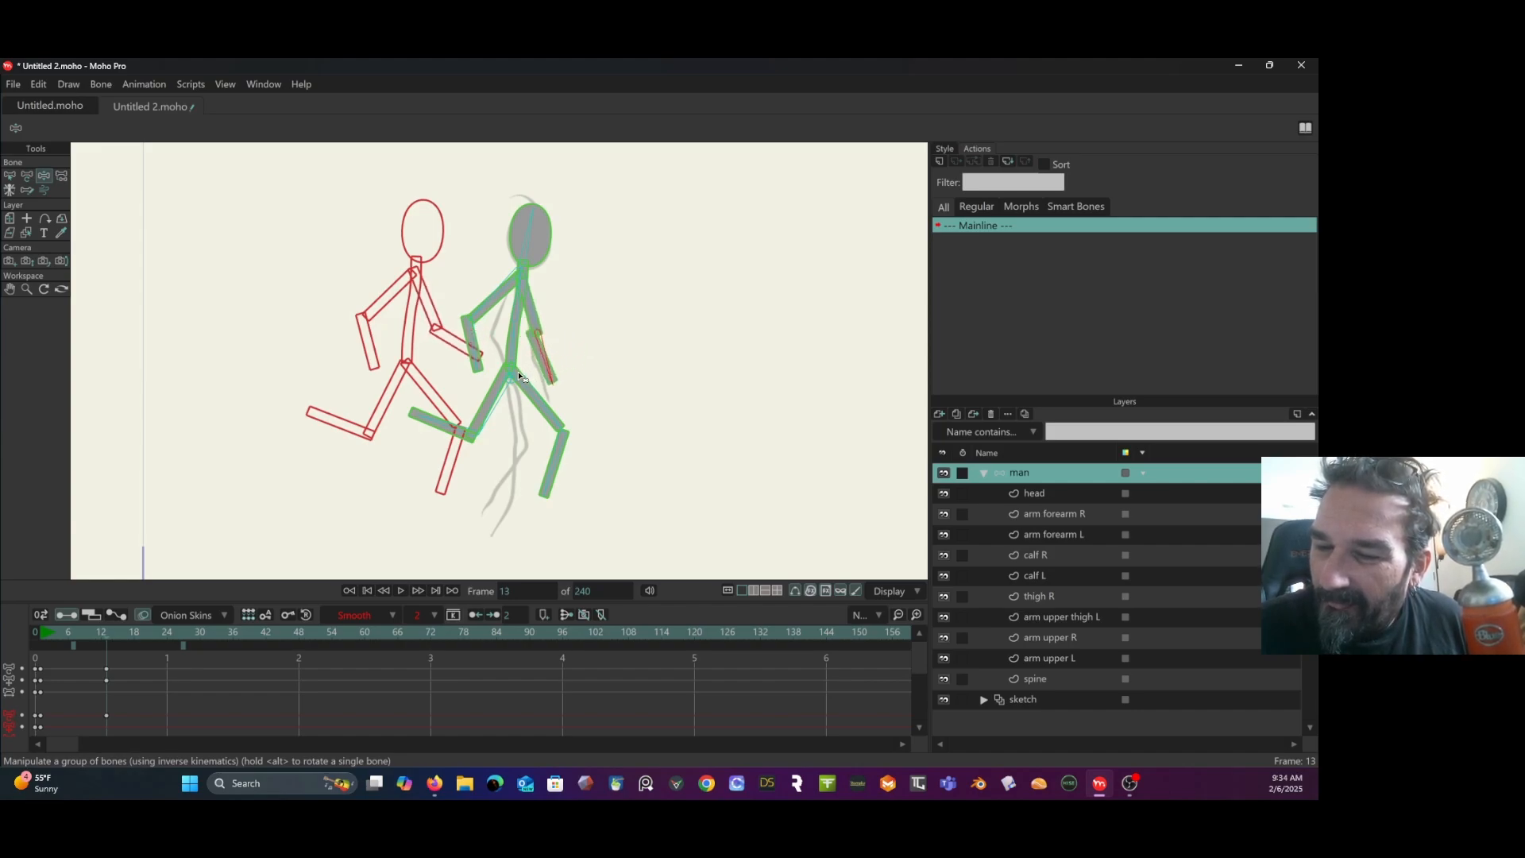
pyautogui.moveTo(523, 361); pyautogui.dragTo(511, 357)
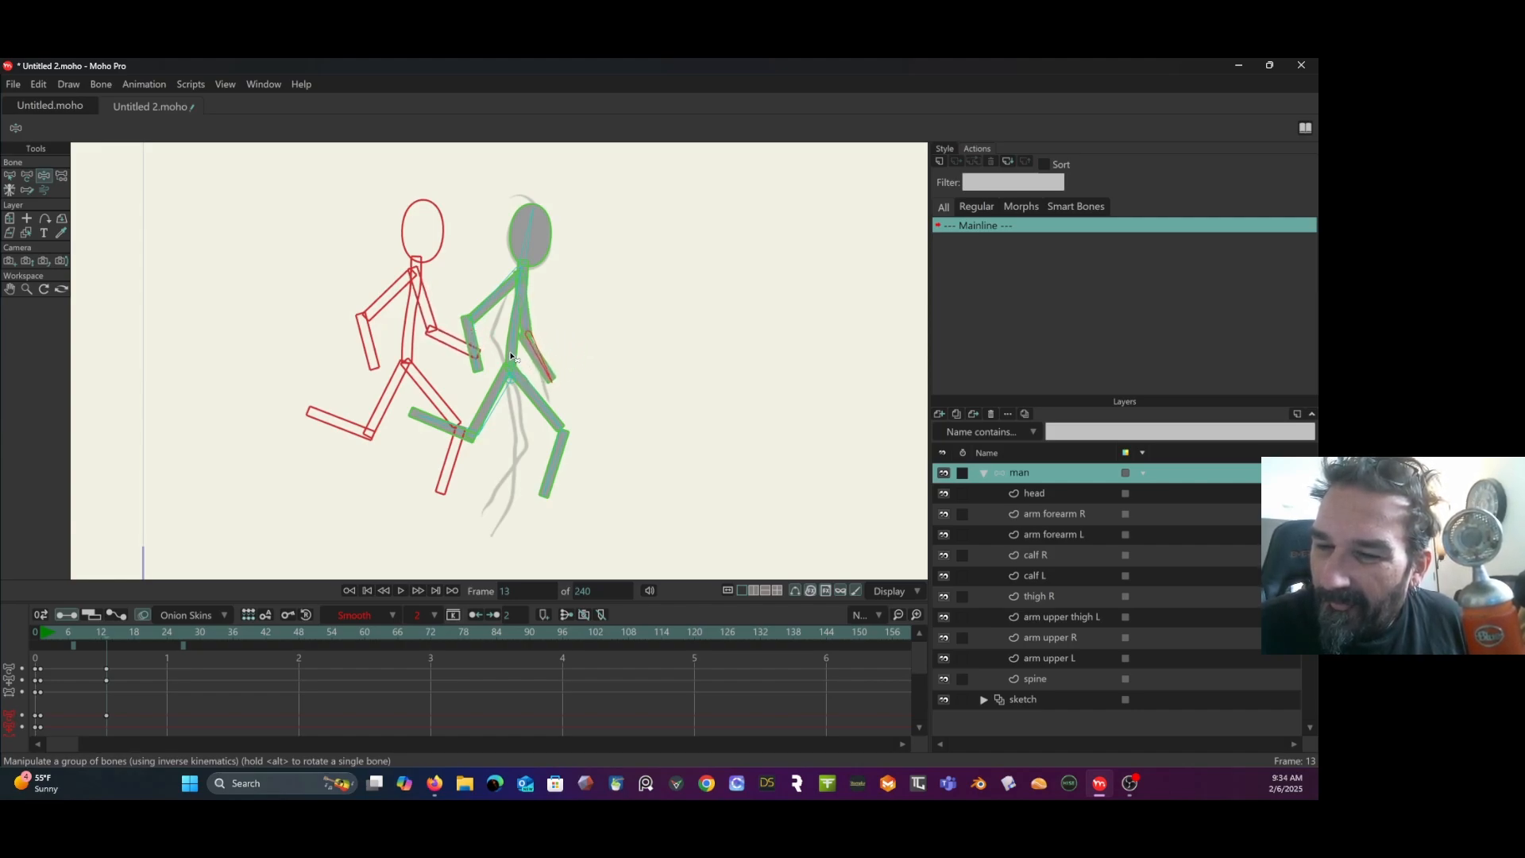
pyautogui.moveTo(491, 305); pyautogui.dragTo(521, 490)
pyautogui.moveTo(513, 431)
pyautogui.mouseDown()
pyautogui.moveTo(535, 417)
pyautogui.moveTo(518, 429)
pyautogui.mouseUp()
pyautogui.moveTo(500, 481); pyautogui.dragTo(513, 496)
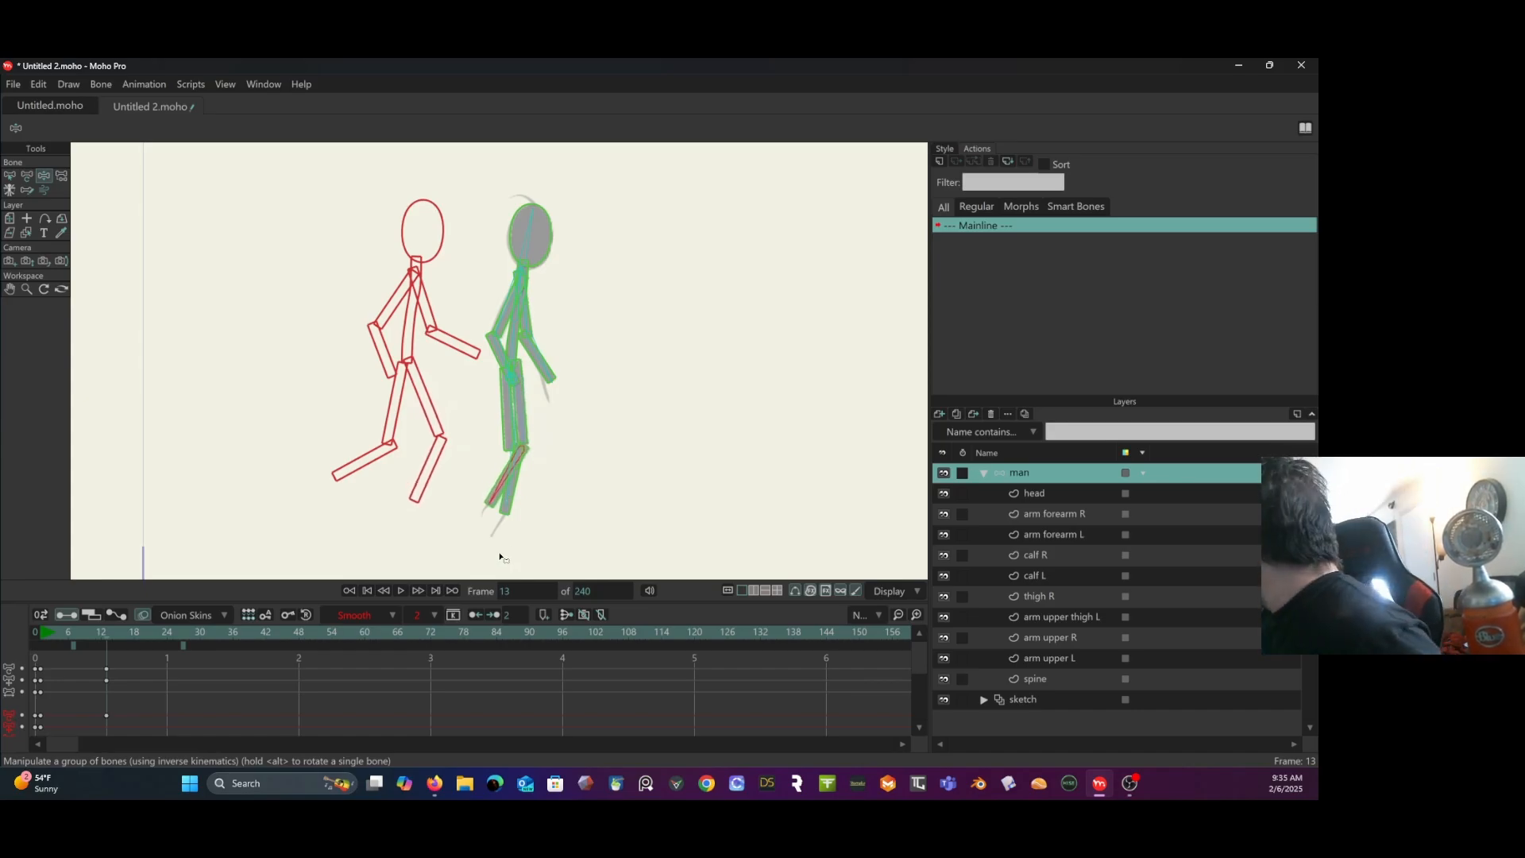
# Go to frame 19 and move the root hip bone onto the hip of the crouching sketch.
pyautogui.moveTo(92, 647); pyautogui.dragTo(140, 661)
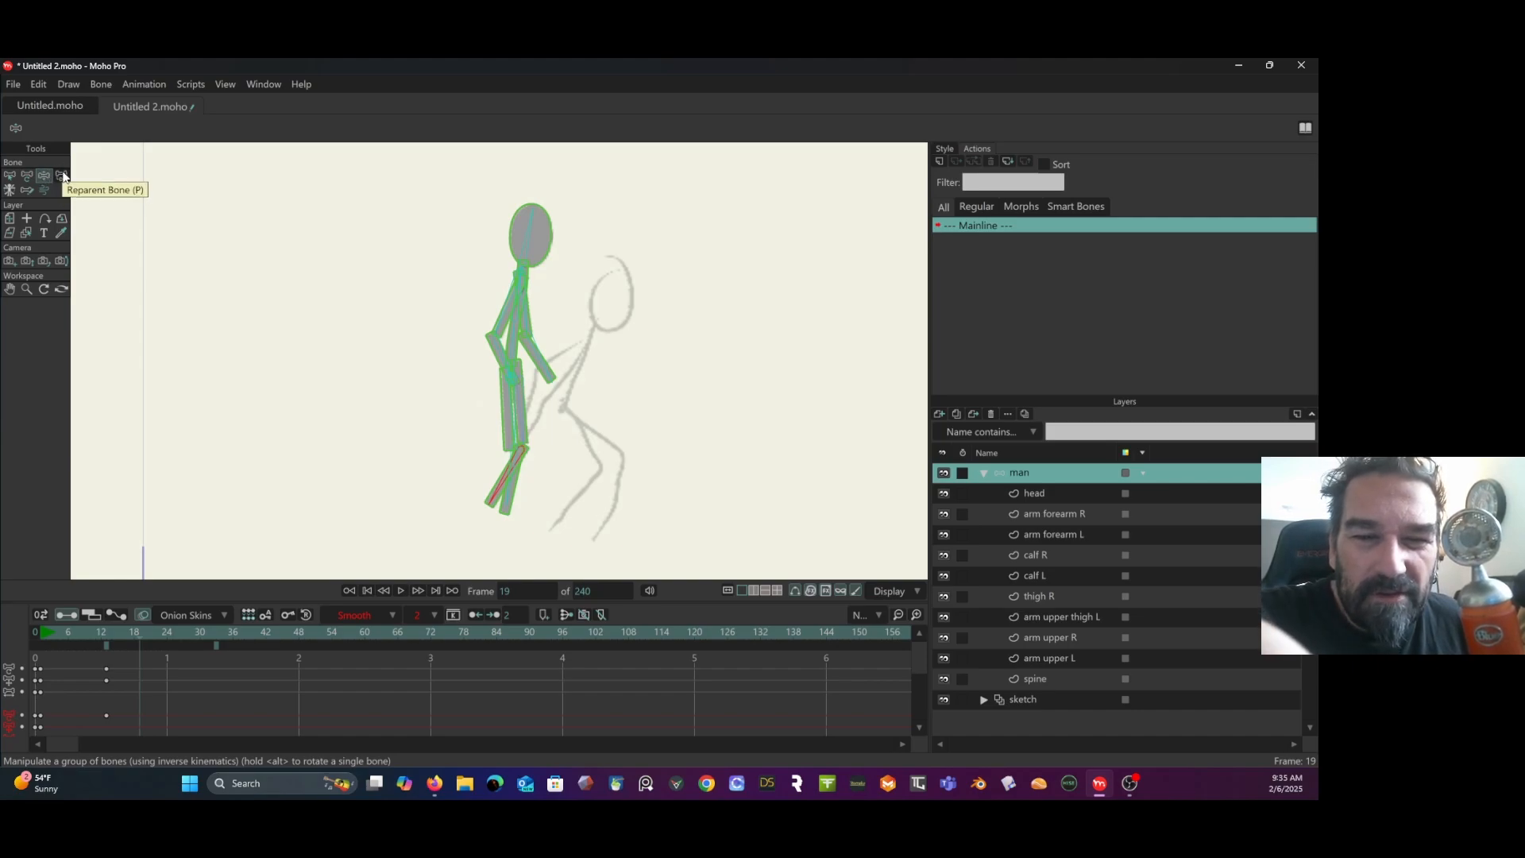
pyautogui.moveTo(517, 371); pyautogui.dragTo(516, 389)
pyautogui.click(517, 374)
pyautogui.moveTo(516, 385); pyautogui.dragTo(517, 388)
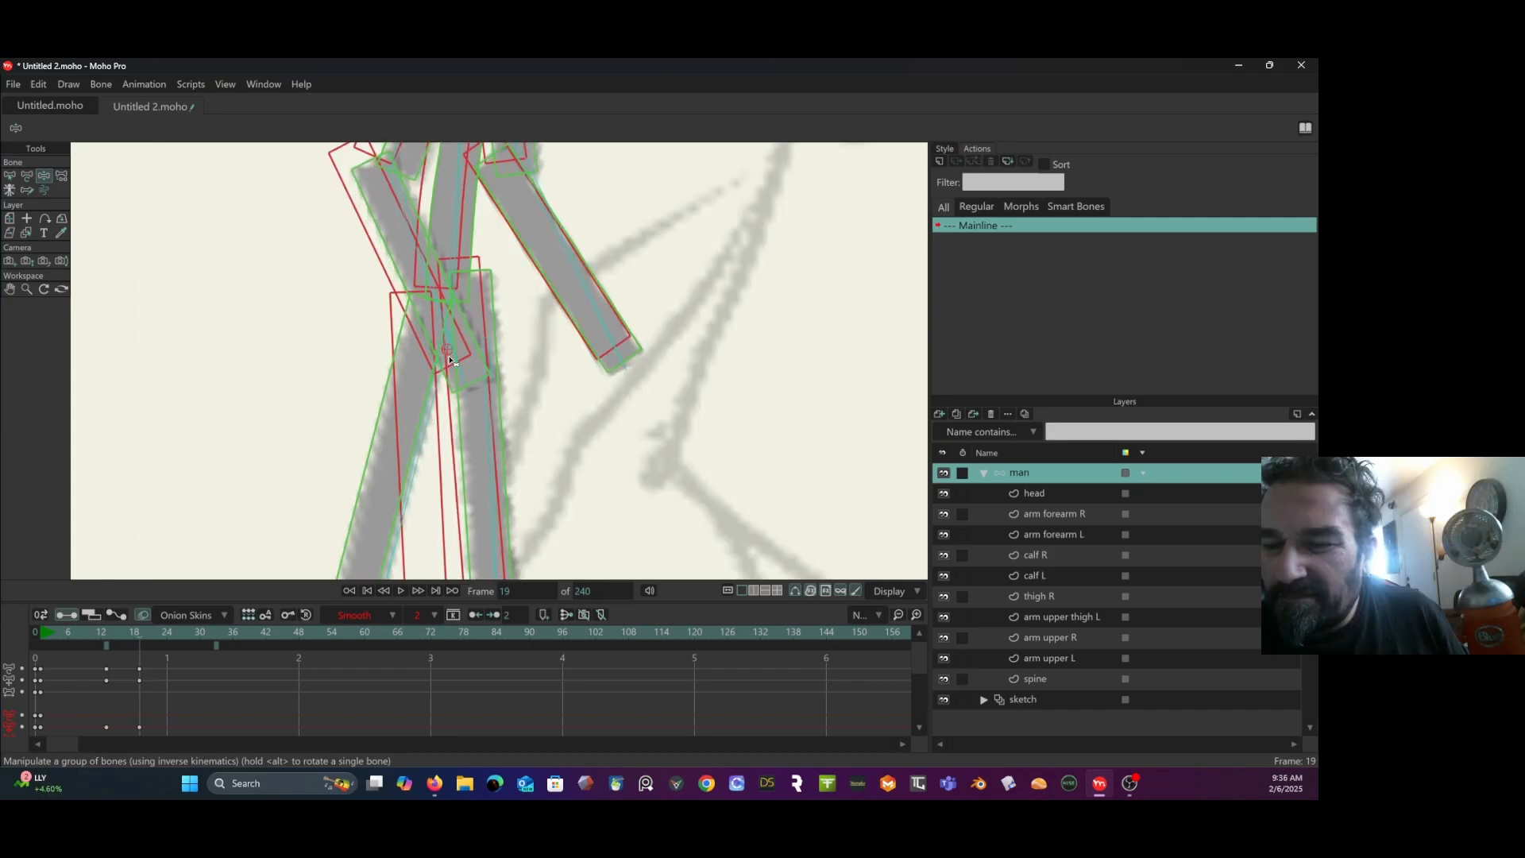
pyautogui.moveTo(447, 338); pyautogui.dragTo(676, 472)
pyautogui.scroll(-5, 676, 471)
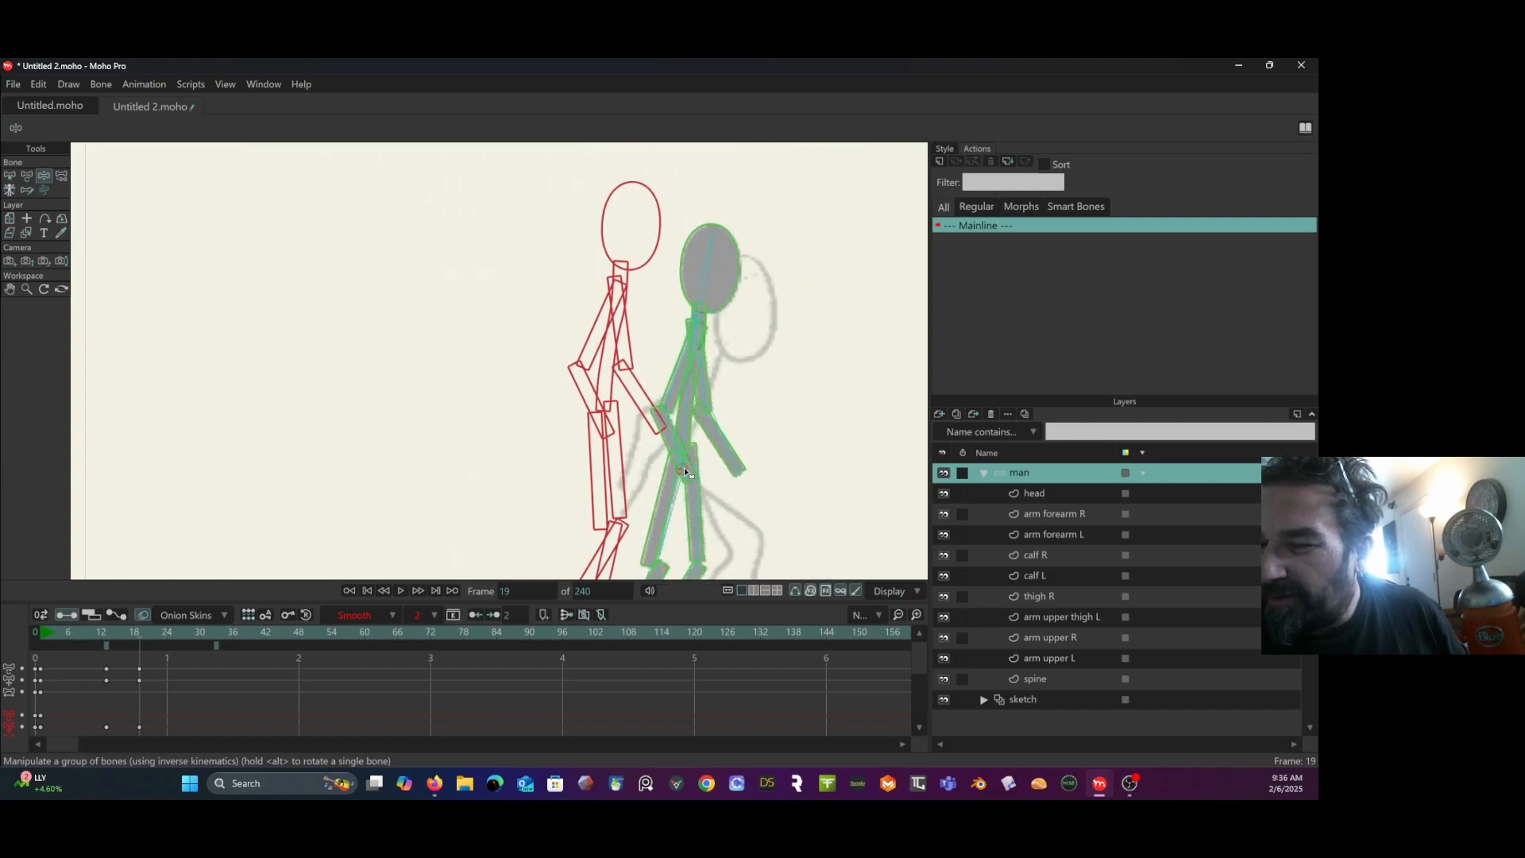
pyautogui.moveTo(829, 456); pyautogui.dragTo(657, 347)
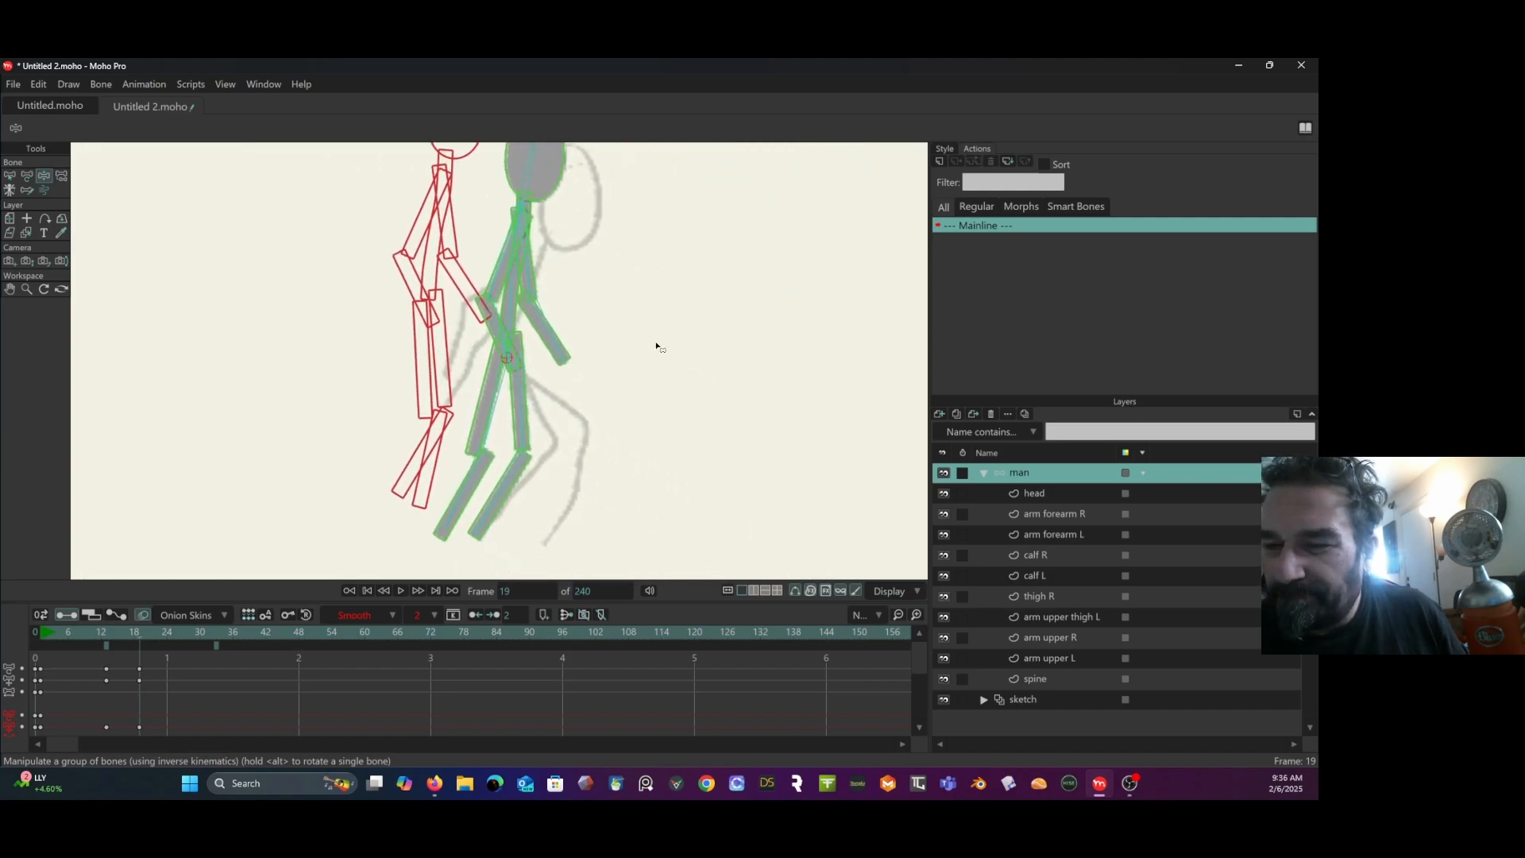
# At frame 19, lean the spine and head forward, swing the arms back and bend both legs to follow the sketch.
pyautogui.moveTo(515, 323); pyautogui.dragTo(517, 326)
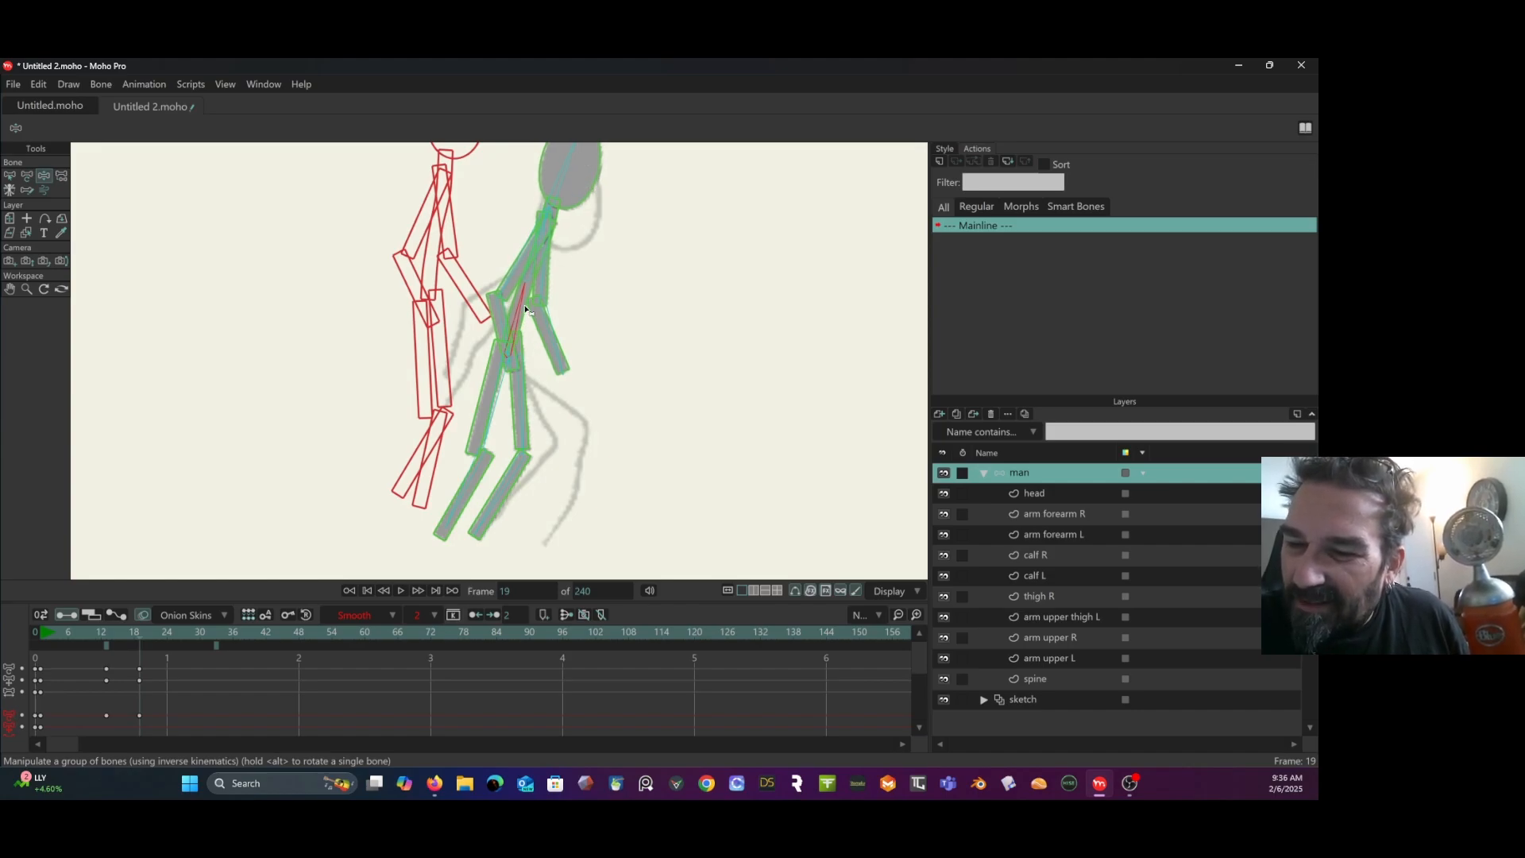
pyautogui.moveTo(524, 308); pyautogui.dragTo(553, 283)
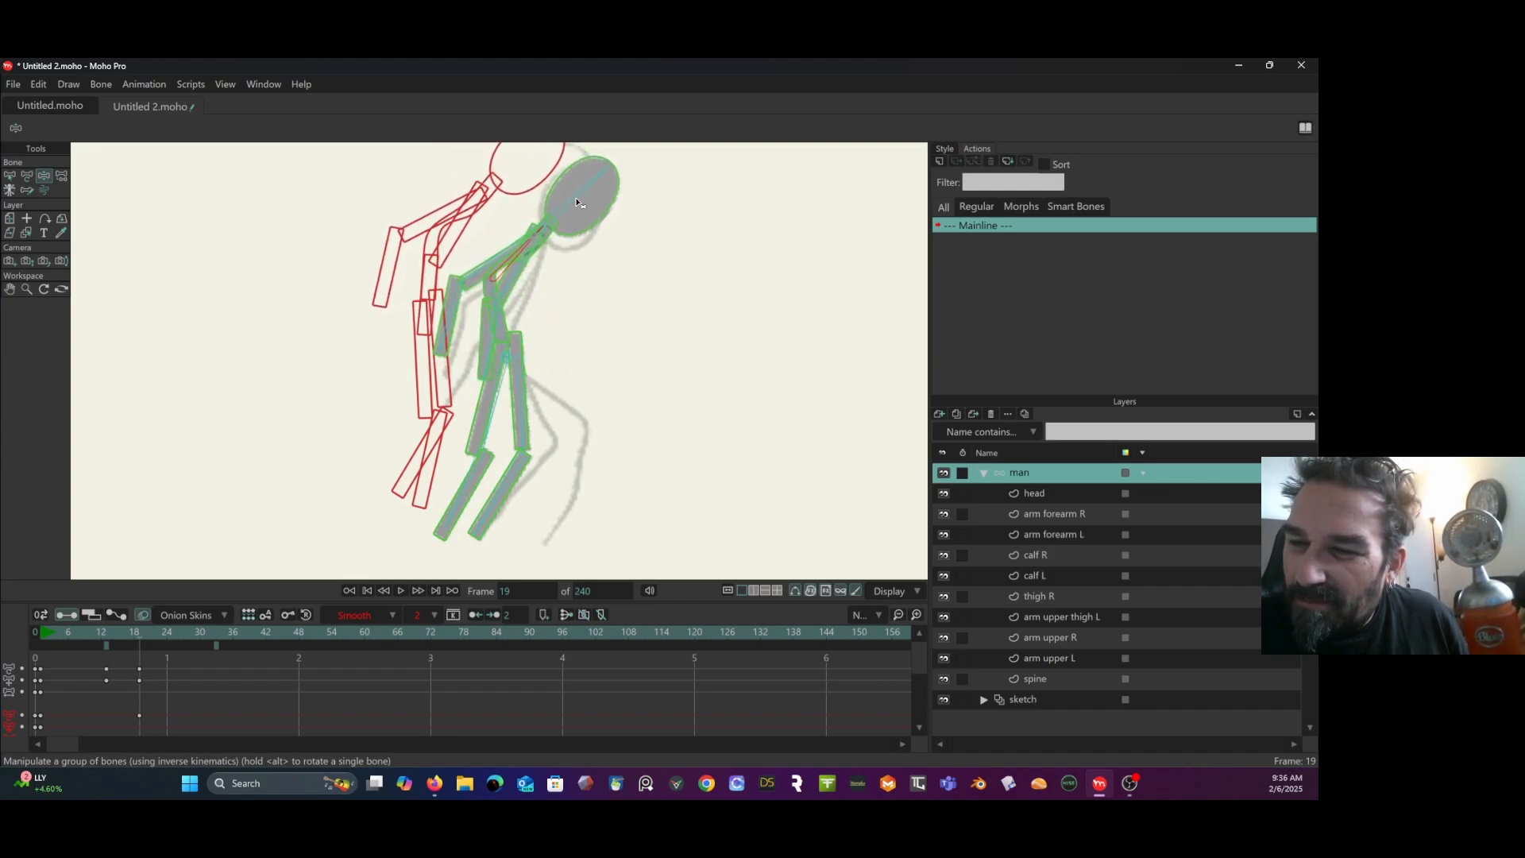
pyautogui.moveTo(576, 203); pyautogui.dragTo(572, 211)
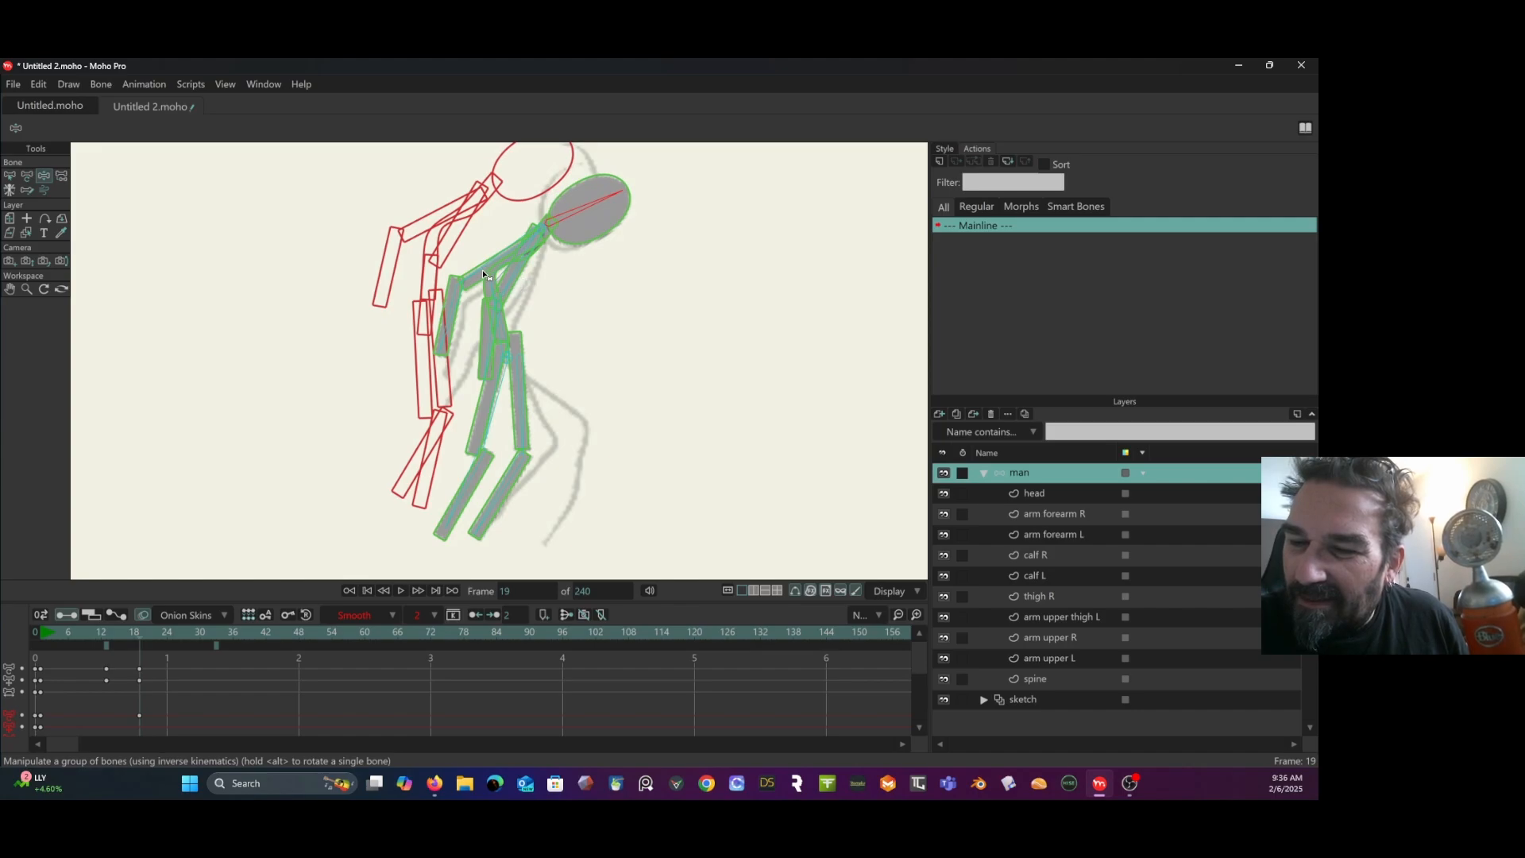
pyautogui.moveTo(483, 272); pyautogui.dragTo(471, 335)
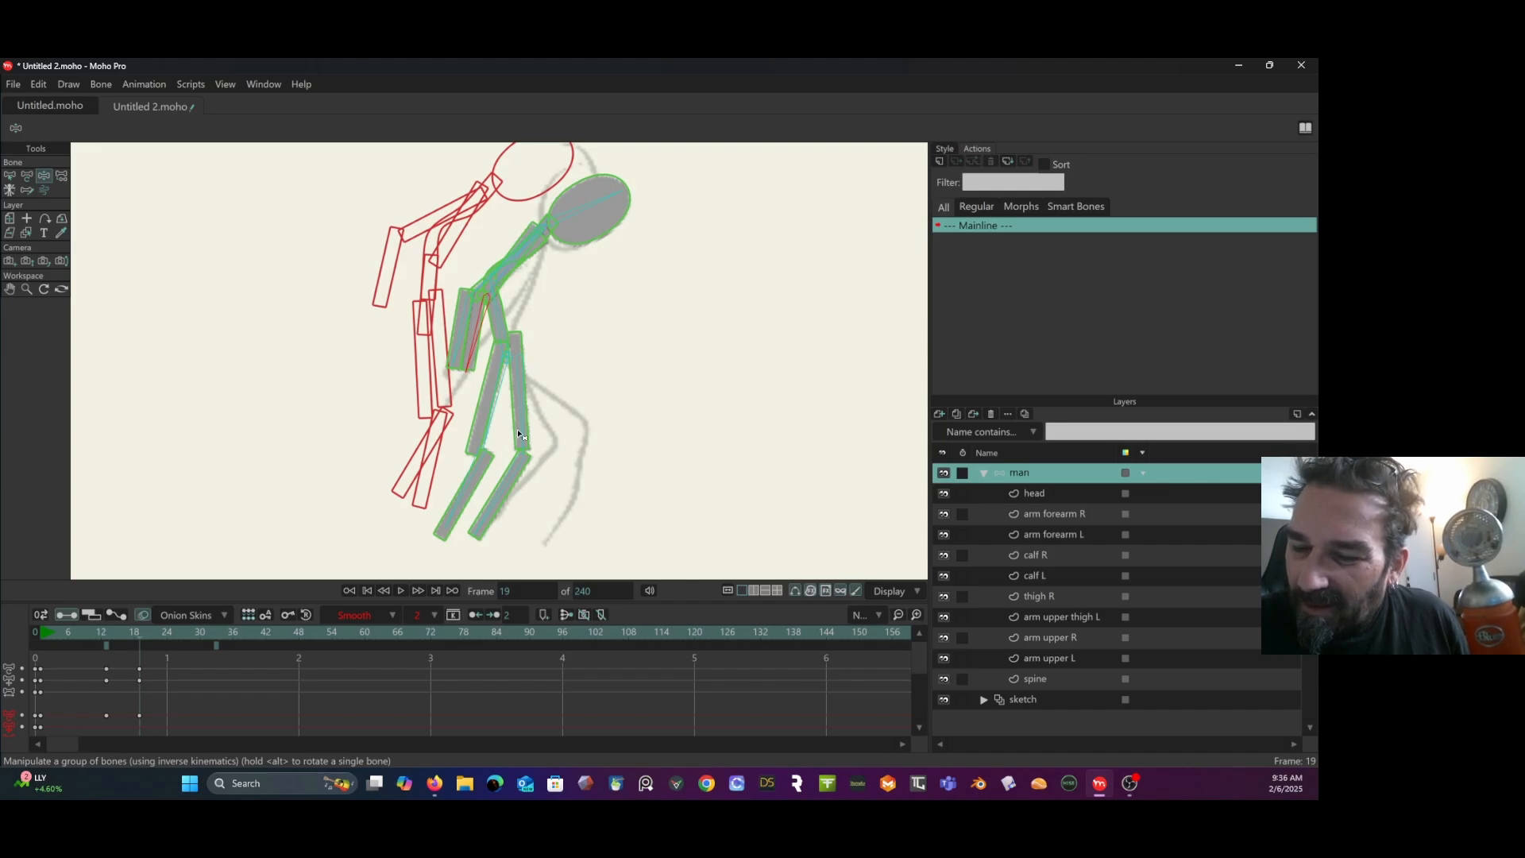
pyautogui.moveTo(511, 473); pyautogui.dragTo(598, 427)
pyautogui.moveTo(479, 486); pyautogui.dragTo(546, 403)
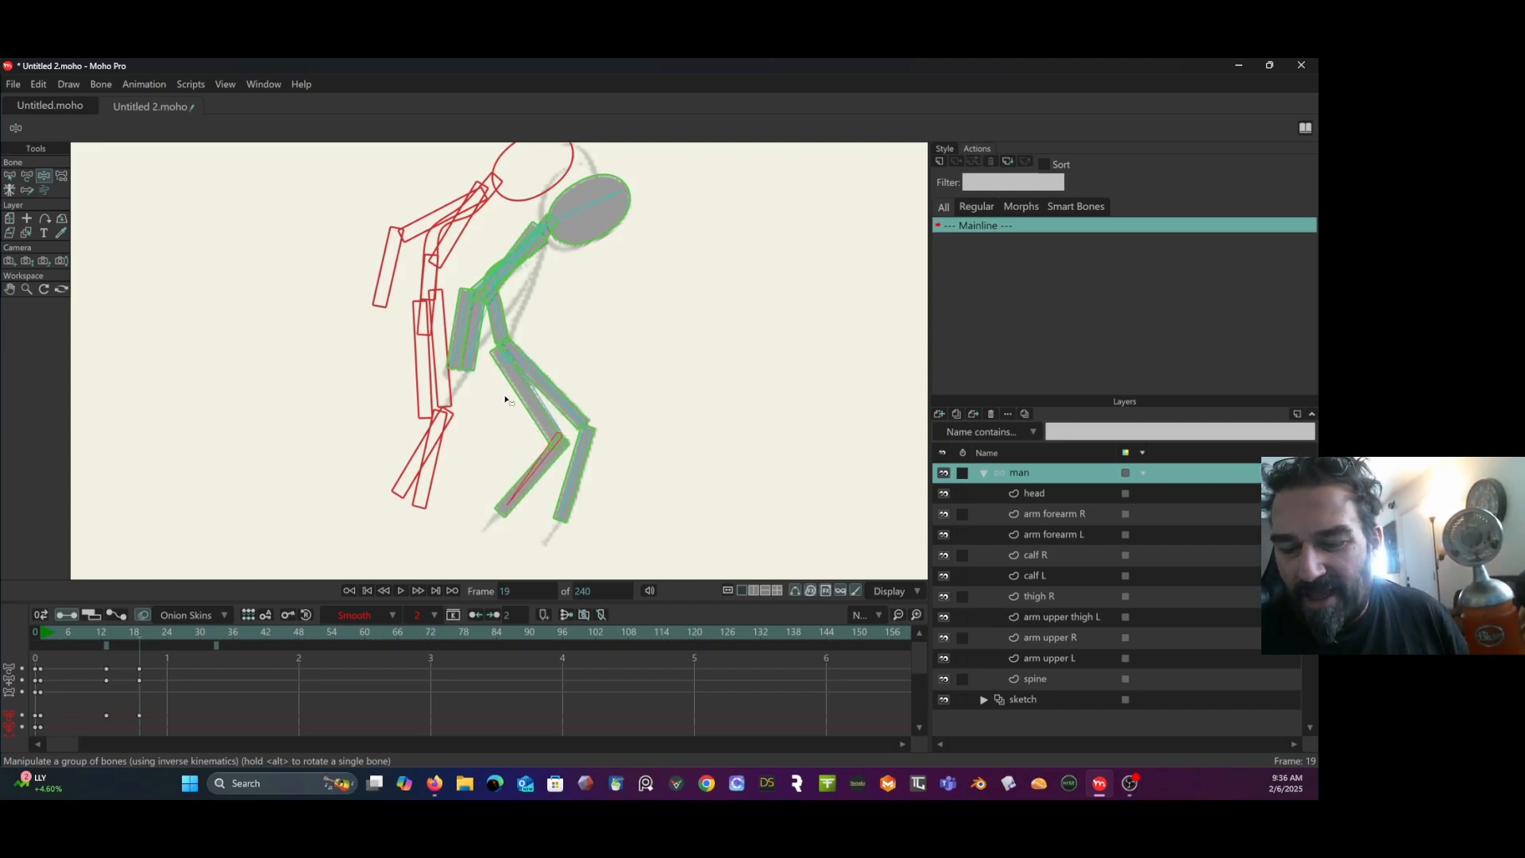
# Go to frame 24 and lower the root hip bone onto the hip of the deep crouch sketch.
pyautogui.moveTo(143, 632)
pyautogui.mouseDown()
pyautogui.moveTo(106, 635)
pyautogui.moveTo(195, 645)
pyautogui.moveTo(153, 647)
pyautogui.moveTo(165, 651)
pyautogui.mouseUp()
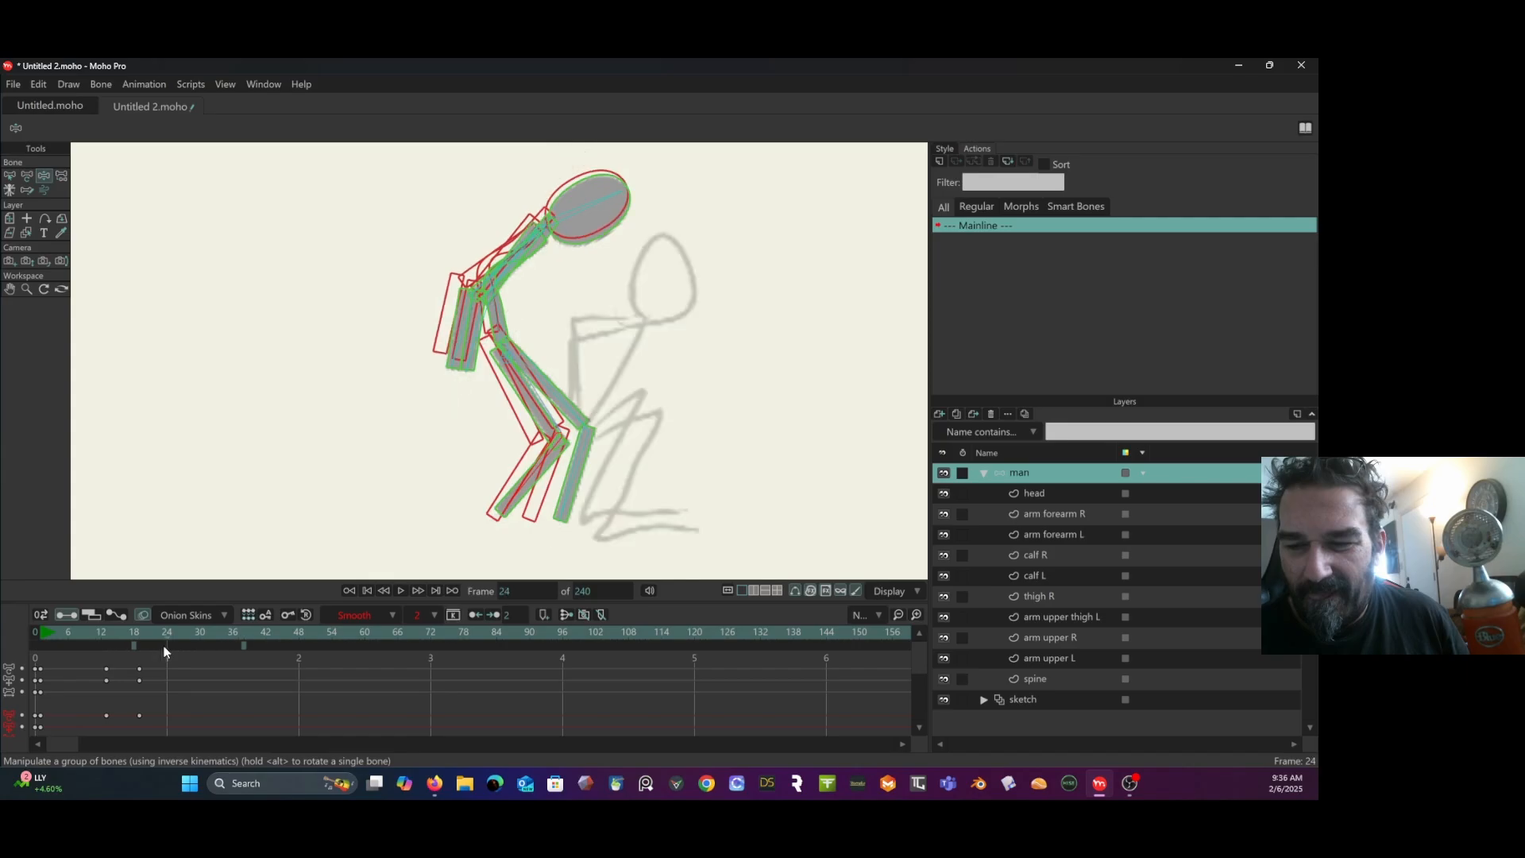
pyautogui.scroll(-1, 166, 645)
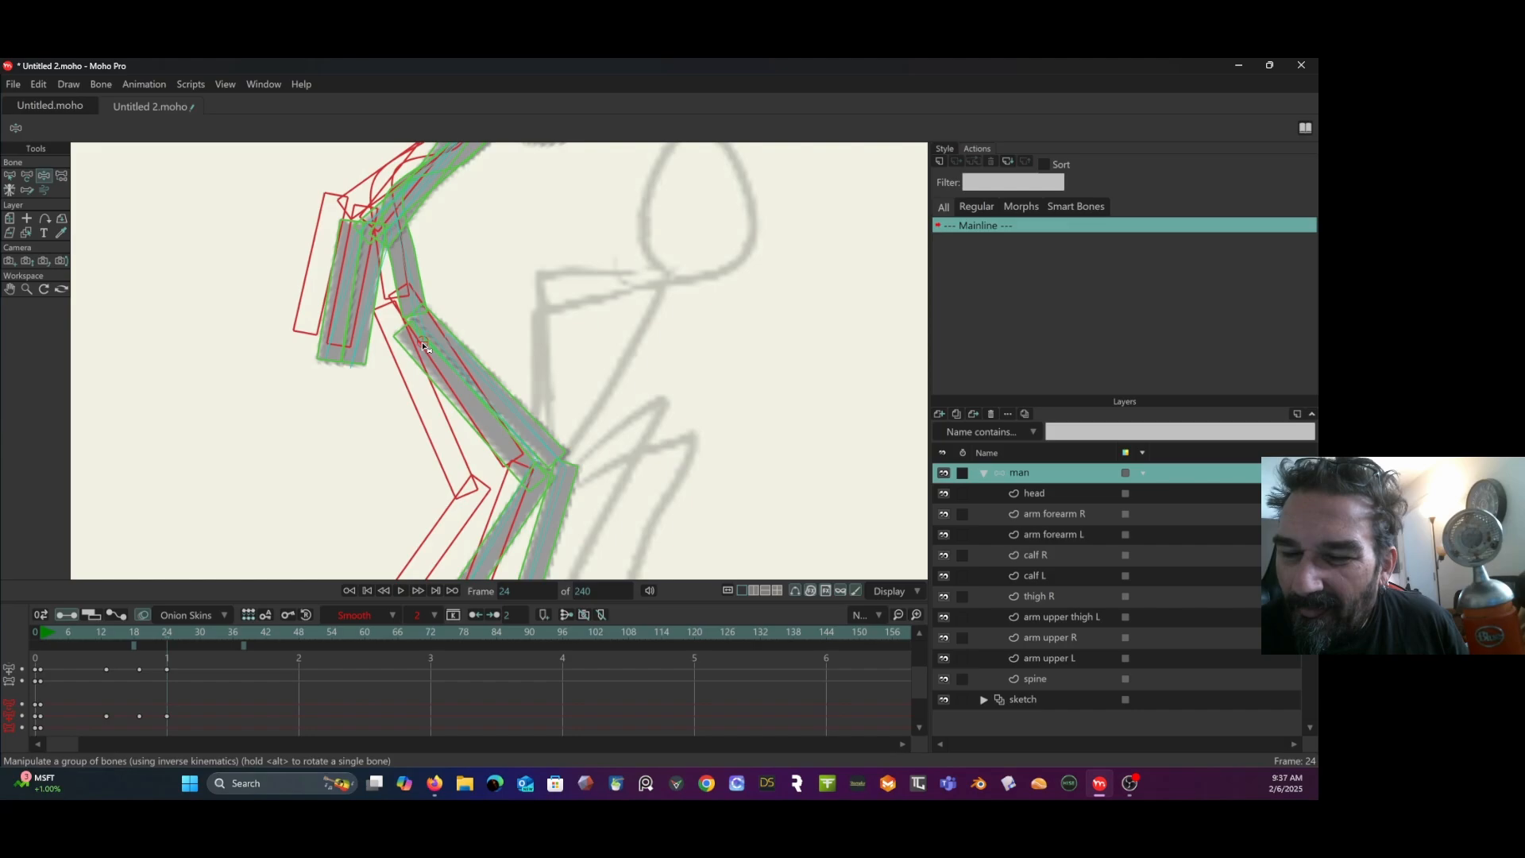
pyautogui.moveTo(424, 347)
pyautogui.mouseDown()
pyautogui.moveTo(617, 470)
pyautogui.moveTo(603, 517)
pyautogui.moveTo(551, 499)
pyautogui.mouseUp()
pyautogui.scroll(-3, 584, 411)
pyautogui.scroll(-5, 584, 411)
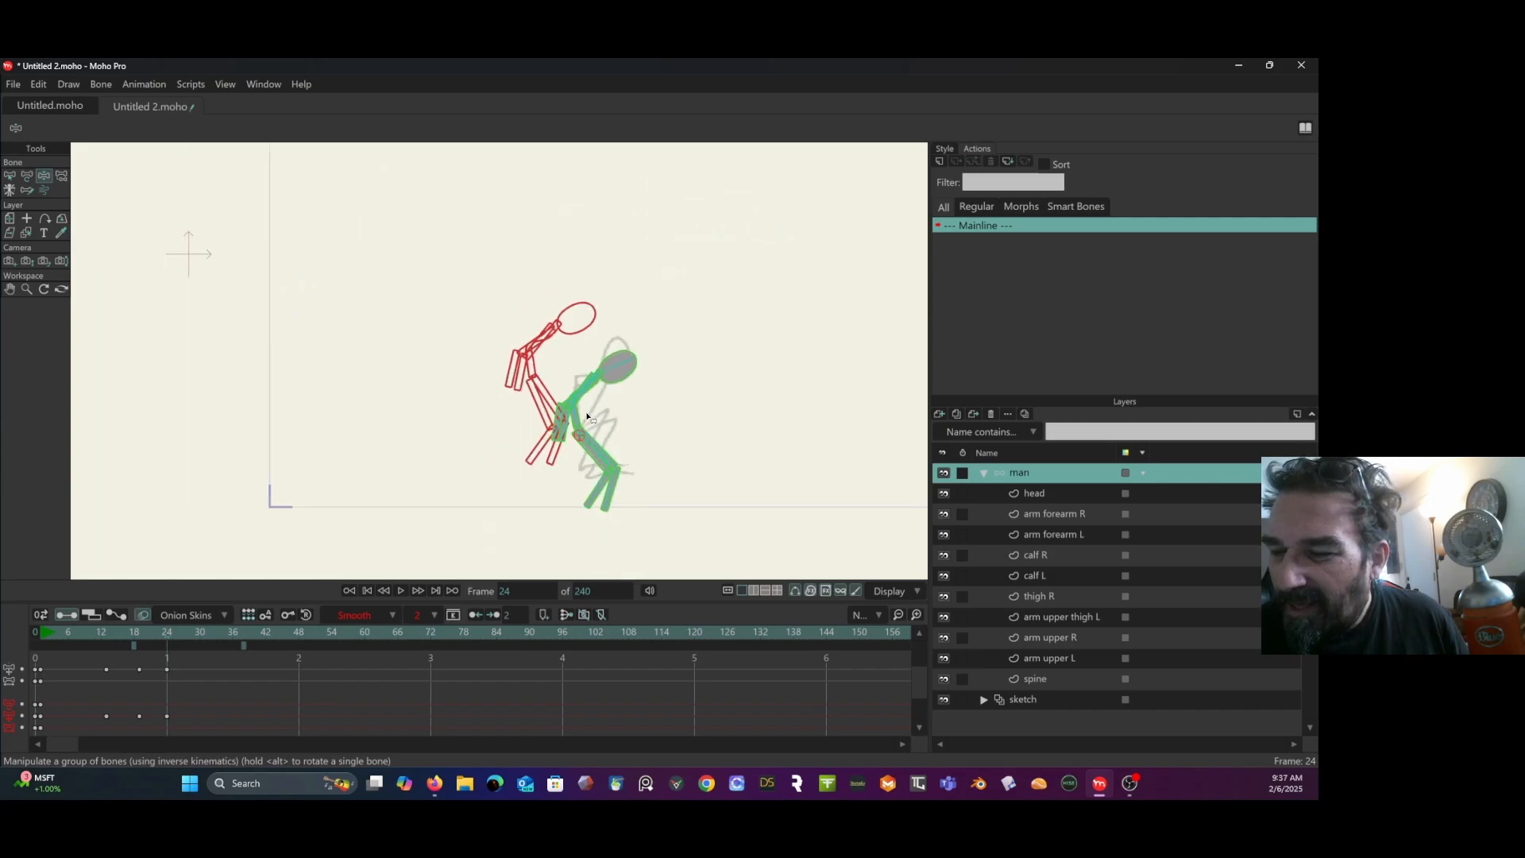
# At frame 24, fold both legs into a deep crouch, adjust the spine and head, and bend the arms behind the body.
pyautogui.moveTo(765, 404); pyautogui.dragTo(696, 339)
pyautogui.scroll(6, 563, 326)
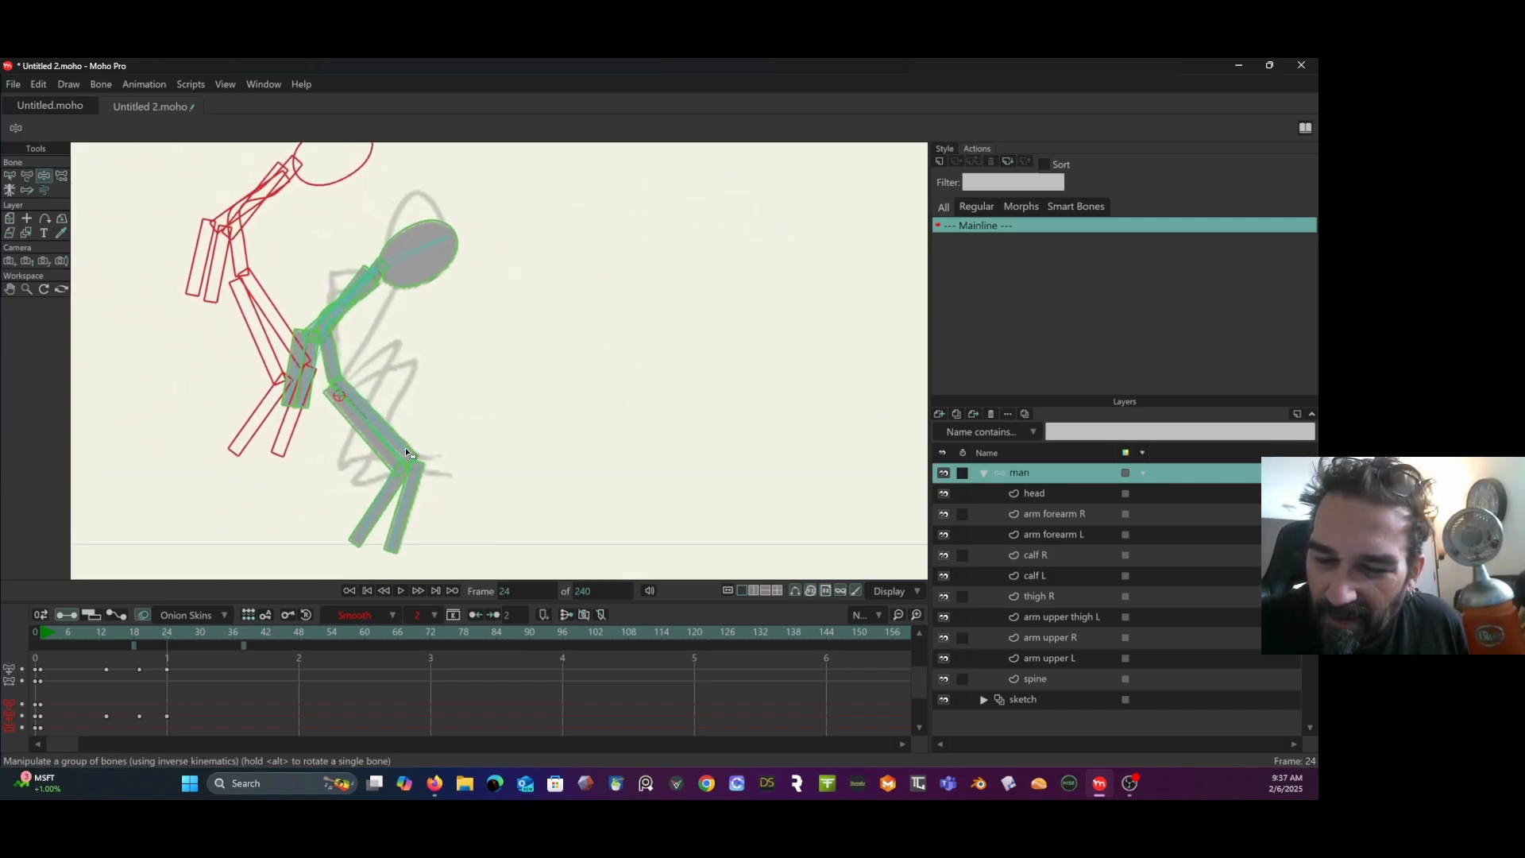
pyautogui.moveTo(405, 447); pyautogui.dragTo(343, 390)
pyautogui.moveTo(369, 421); pyautogui.dragTo(362, 330)
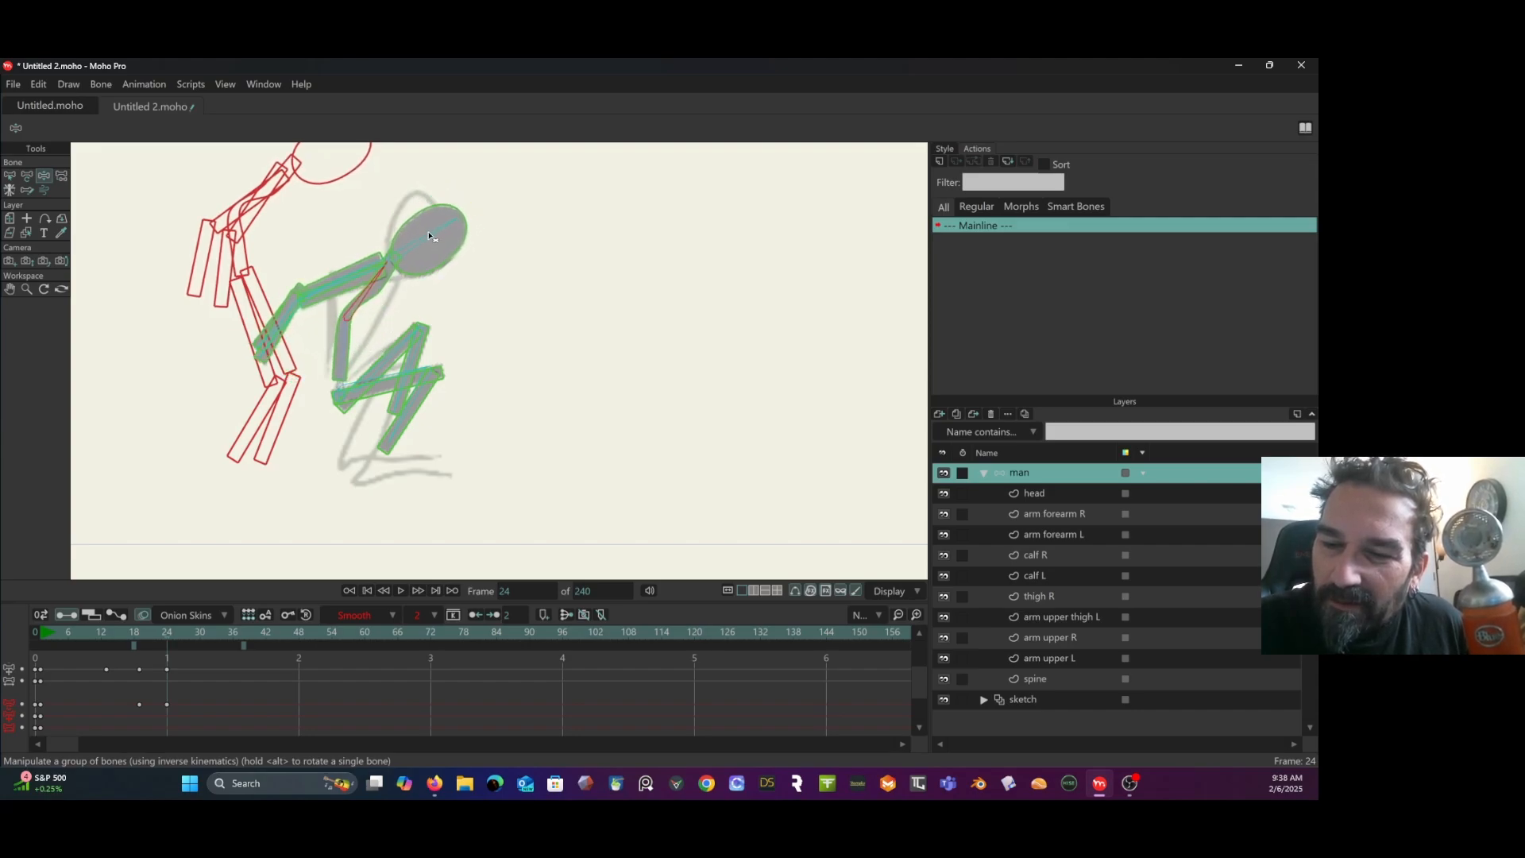
pyautogui.moveTo(424, 232); pyautogui.dragTo(425, 236)
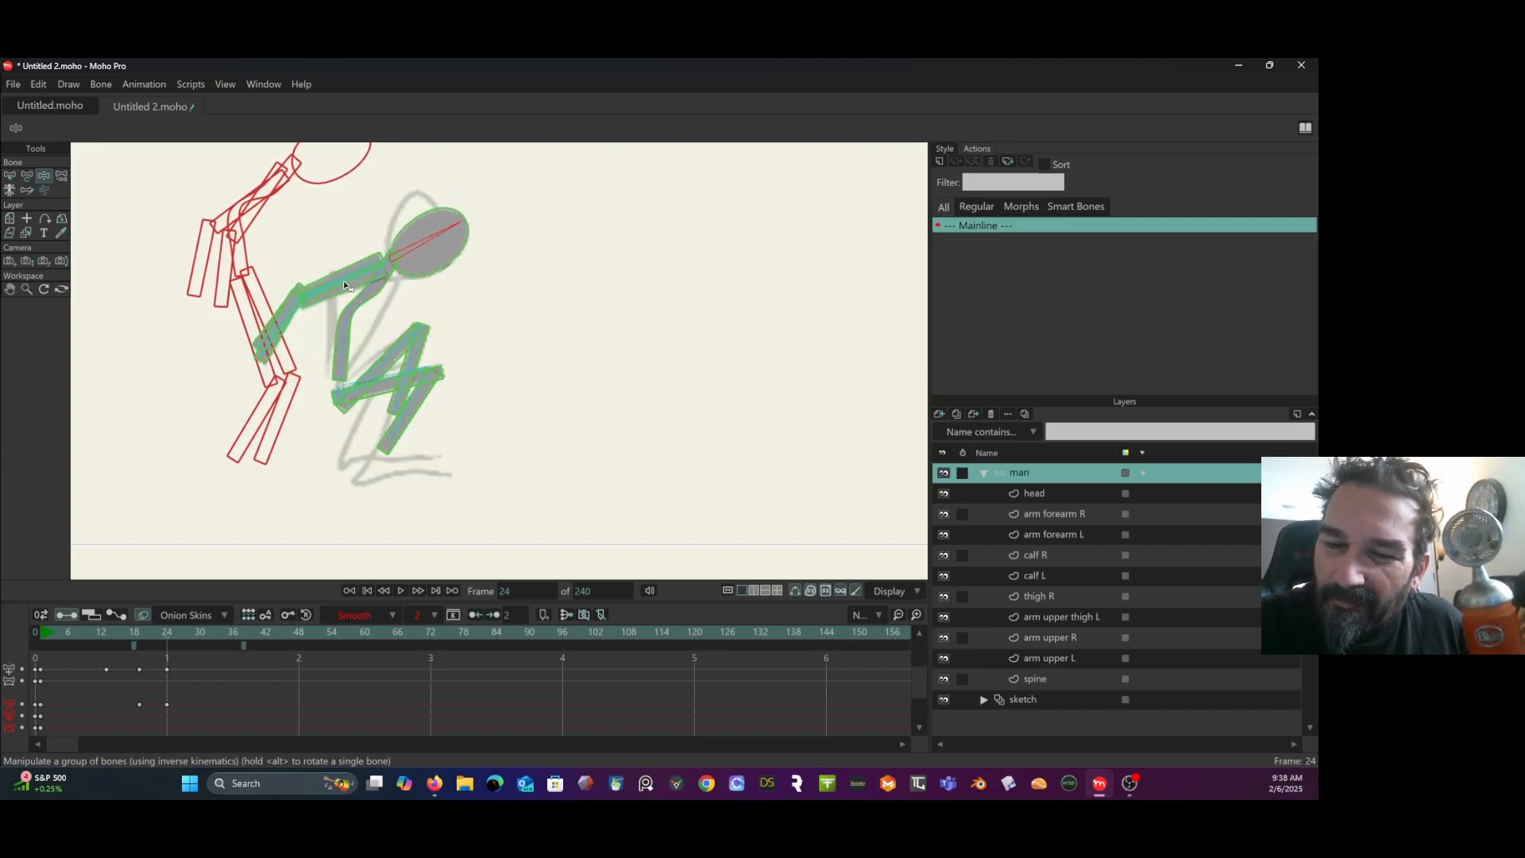
pyautogui.moveTo(343, 280); pyautogui.dragTo(348, 321)
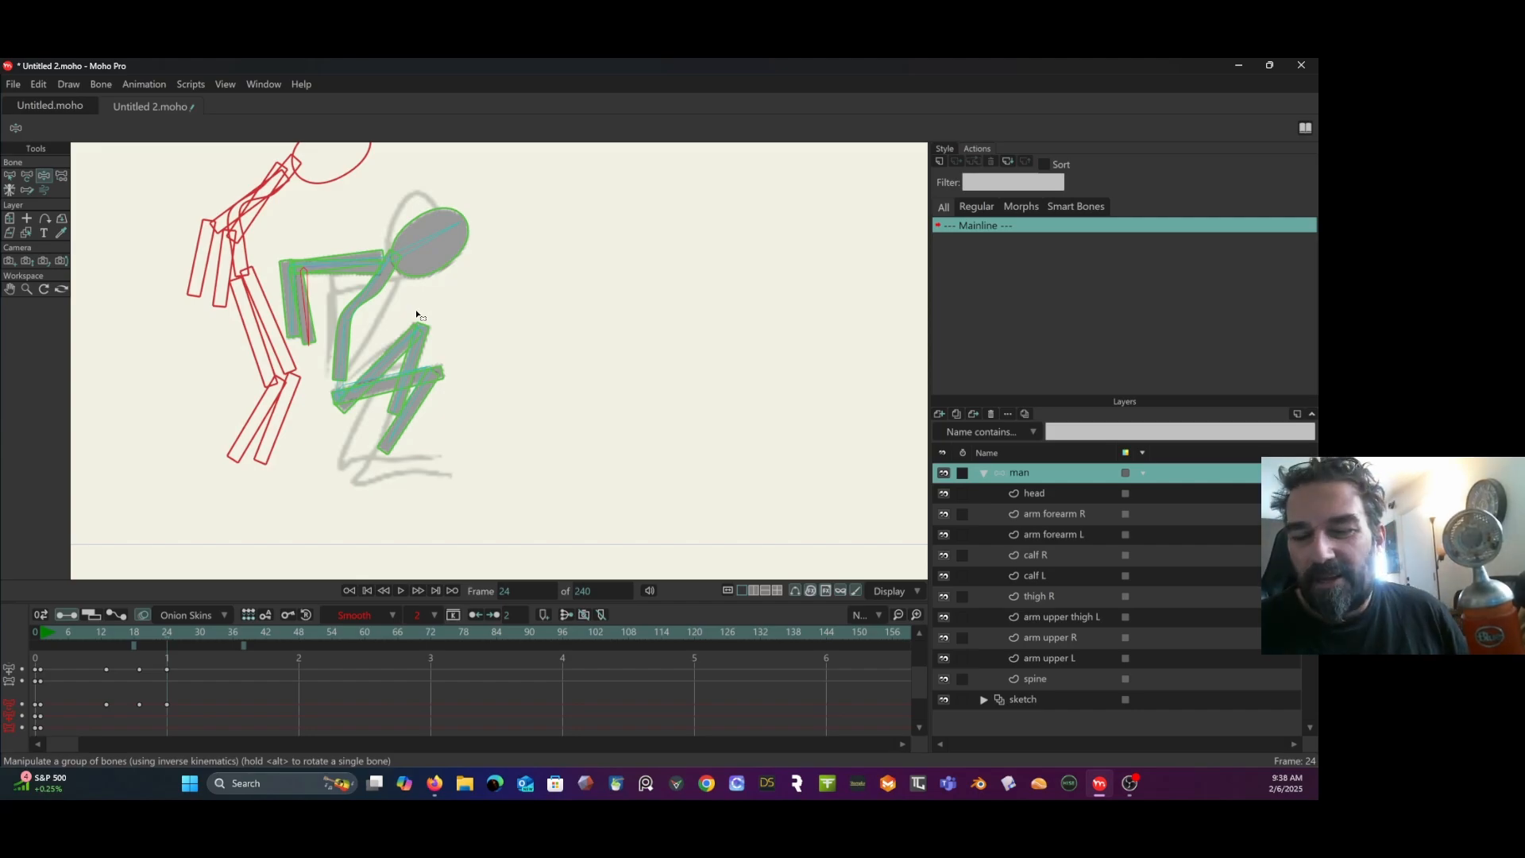
pyautogui.moveTo(401, 424); pyautogui.dragTo(389, 449)
pyautogui.moveTo(409, 360); pyautogui.dragTo(396, 375)
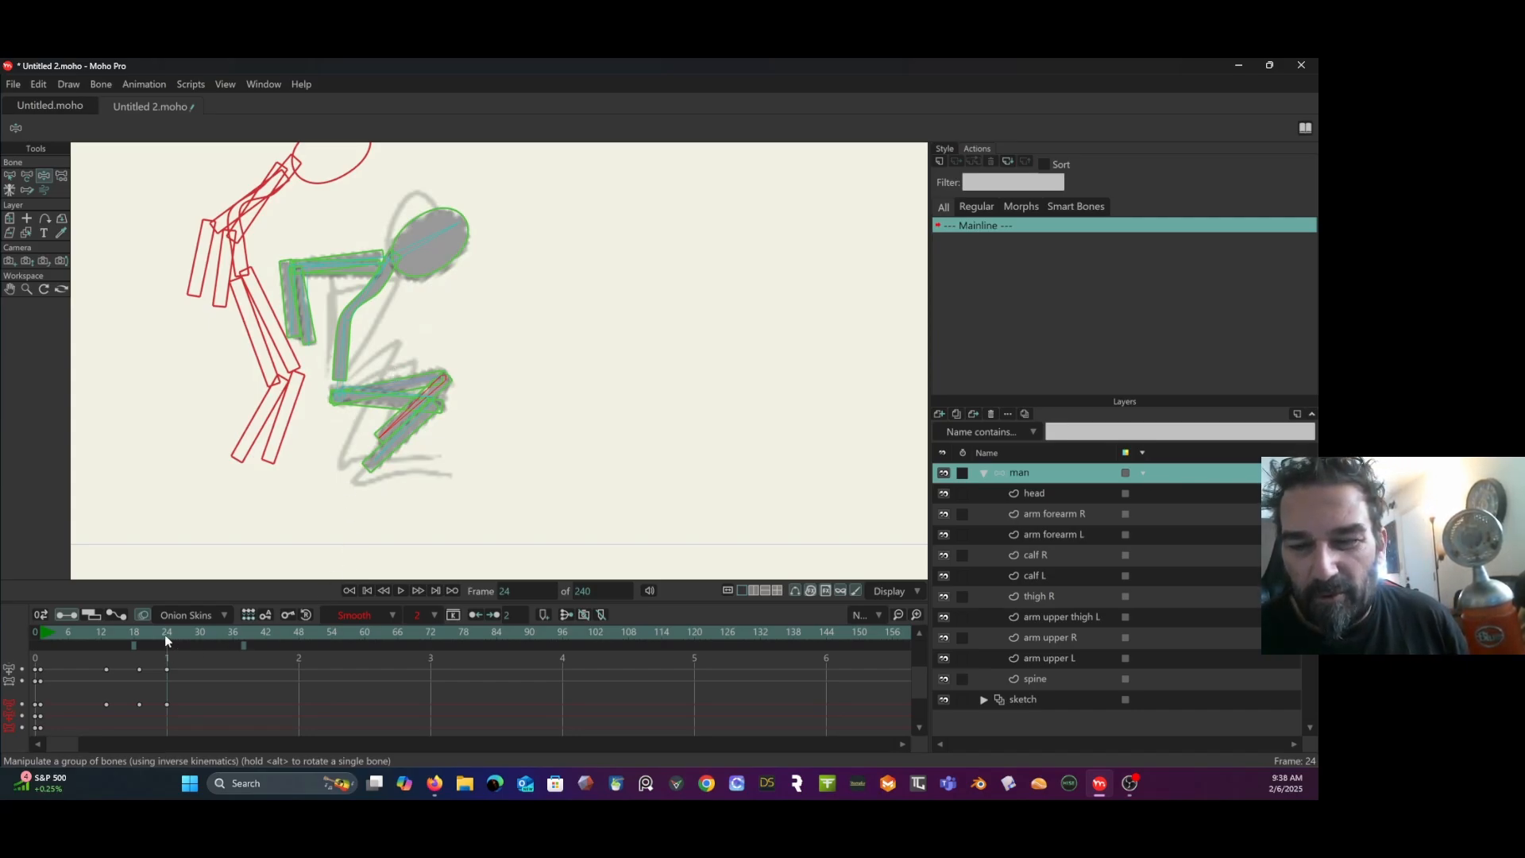
# Go to frame 36 and unfold the crouched legs, extending one downward and trailing the other behind.
pyautogui.moveTo(167, 640); pyautogui.dragTo(245, 626)
pyautogui.scroll(-2, 447, 480)
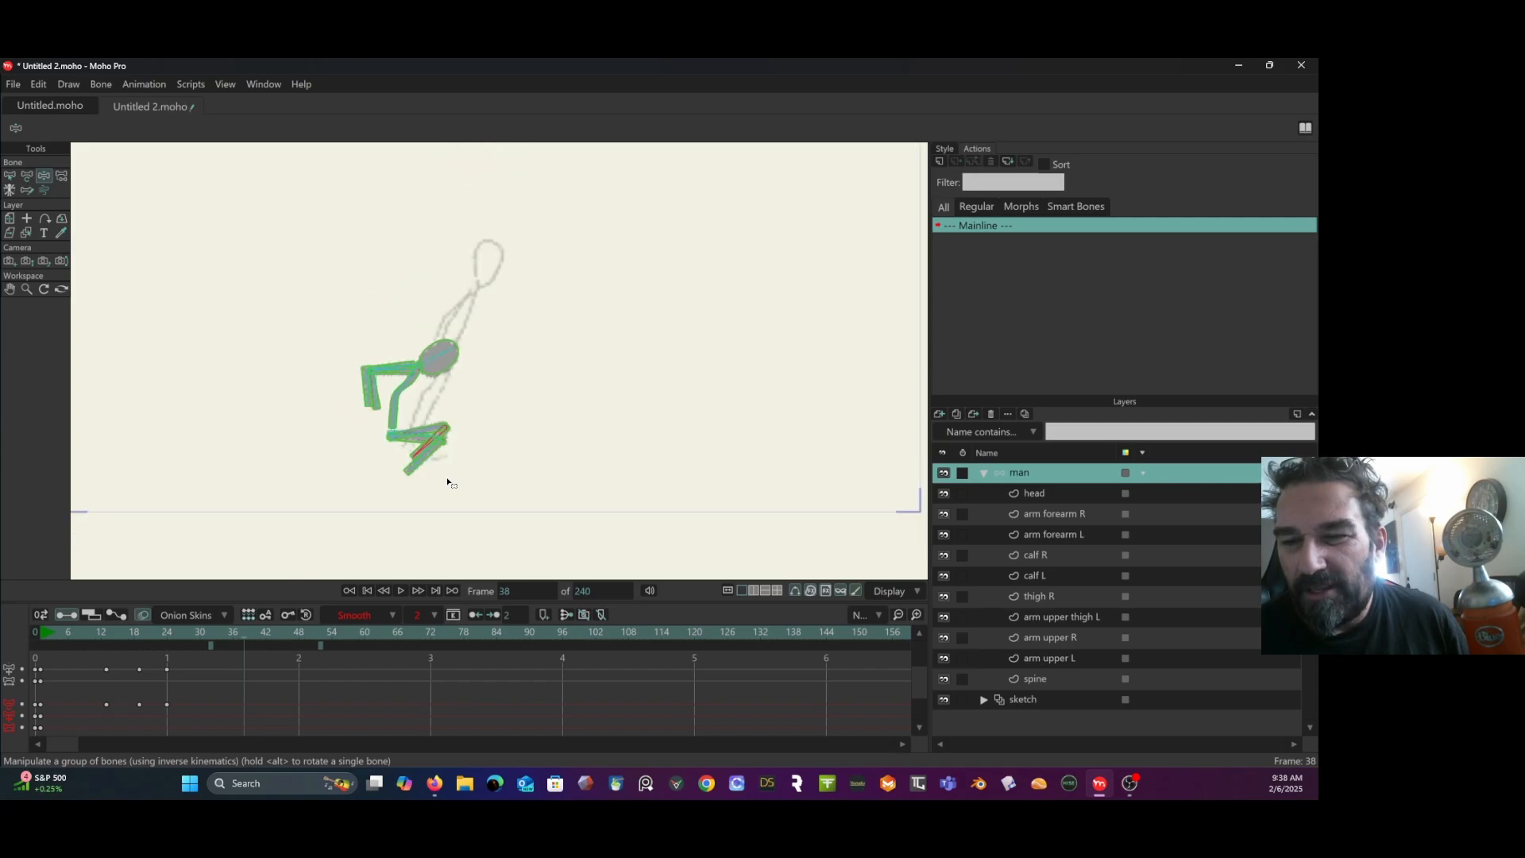
pyautogui.moveTo(490, 446); pyautogui.dragTo(404, 408)
pyautogui.moveTo(181, 633); pyautogui.dragTo(235, 629)
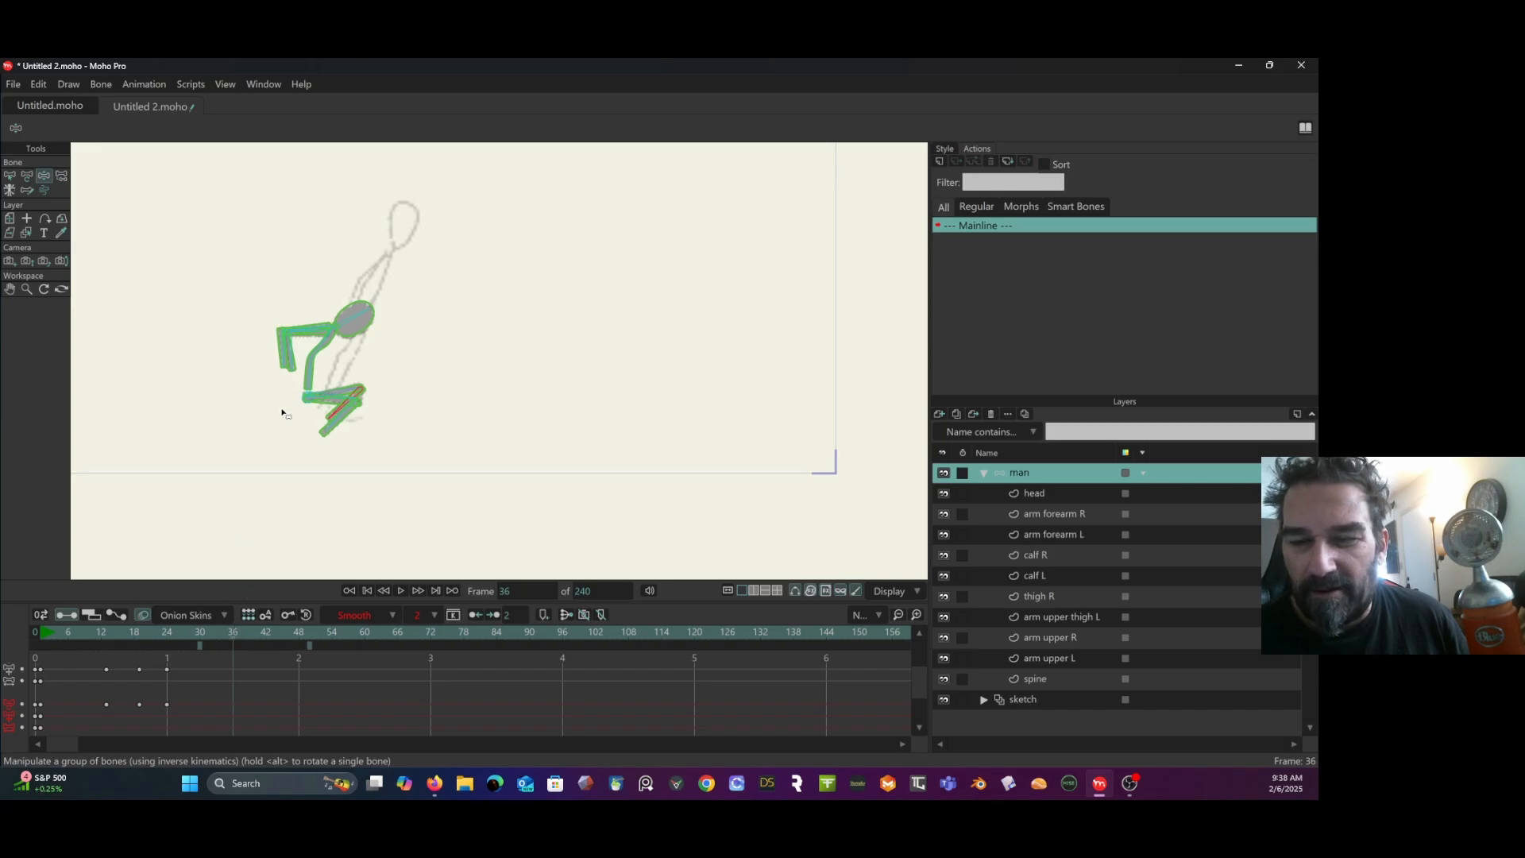
pyautogui.scroll(2, 282, 413)
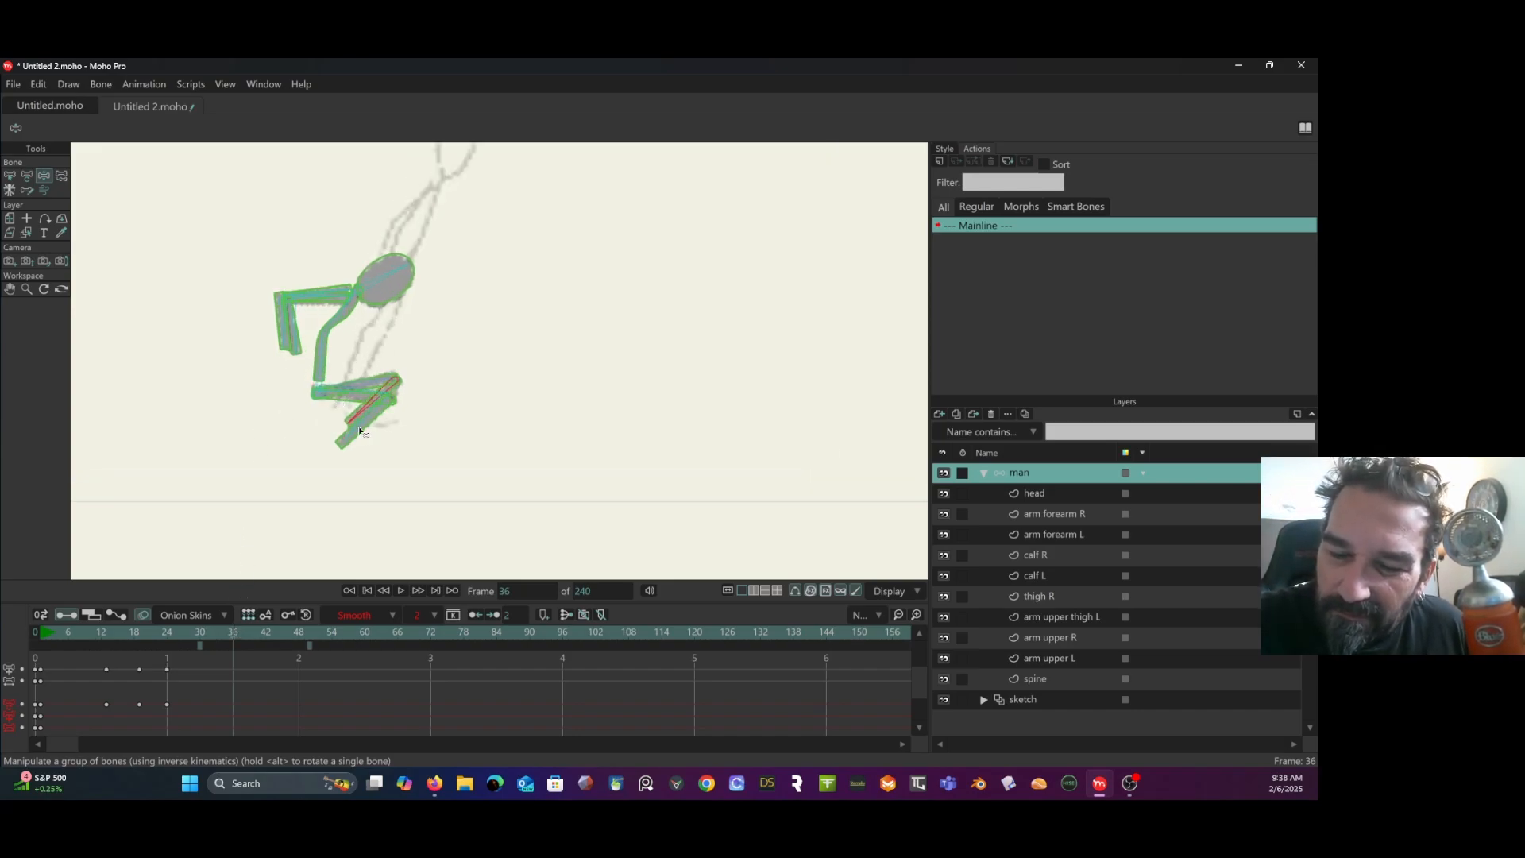
pyautogui.moveTo(362, 430); pyautogui.dragTo(238, 473)
pyautogui.moveTo(393, 407); pyautogui.dragTo(306, 520)
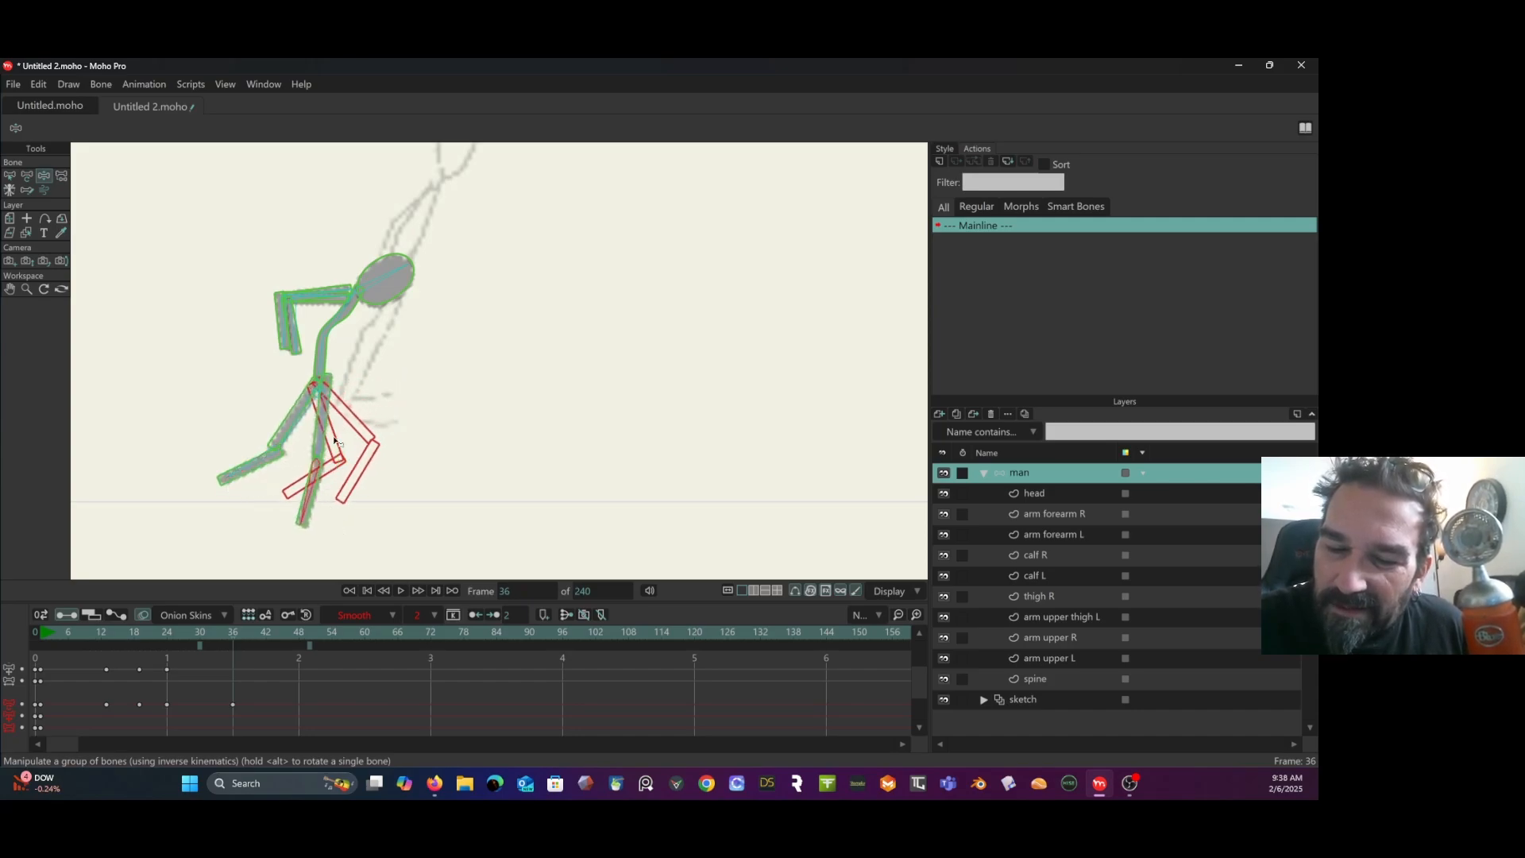
pyautogui.click(320, 402)
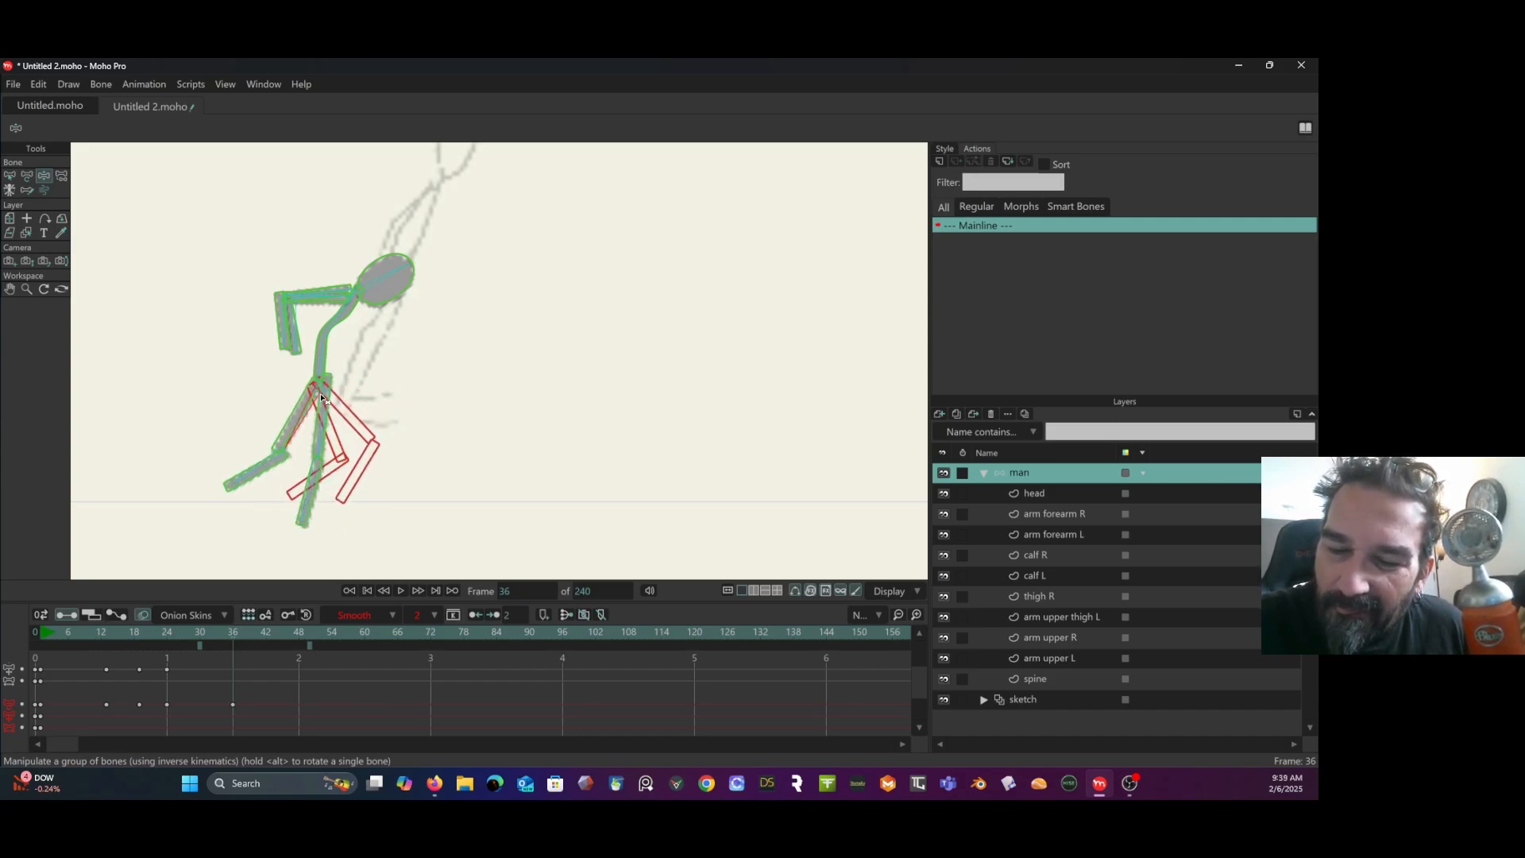
# At frame 36, raise the root hip bone onto the sketch's hip and straighten the upper body along the sketch.
pyautogui.scroll(3, 319, 397)
pyautogui.moveTo(324, 387); pyautogui.dragTo(396, 328)
pyautogui.scroll(-3, 516, 333)
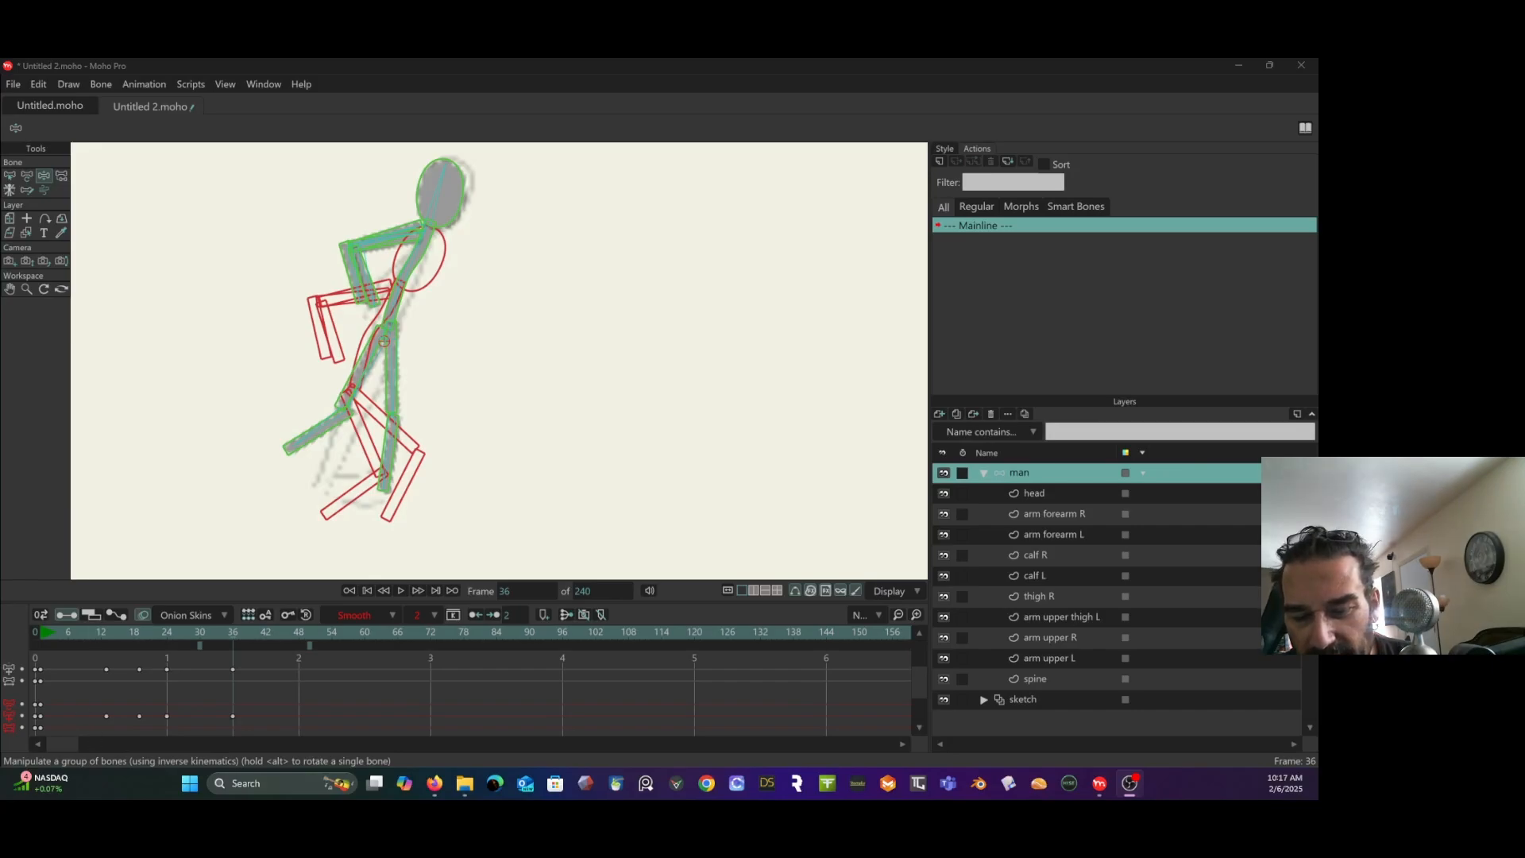
# Go to frame 41 and raise the root hip bone onto the hip of the airborne jump sketch.
pyautogui.moveTo(213, 632); pyautogui.dragTo(268, 640)
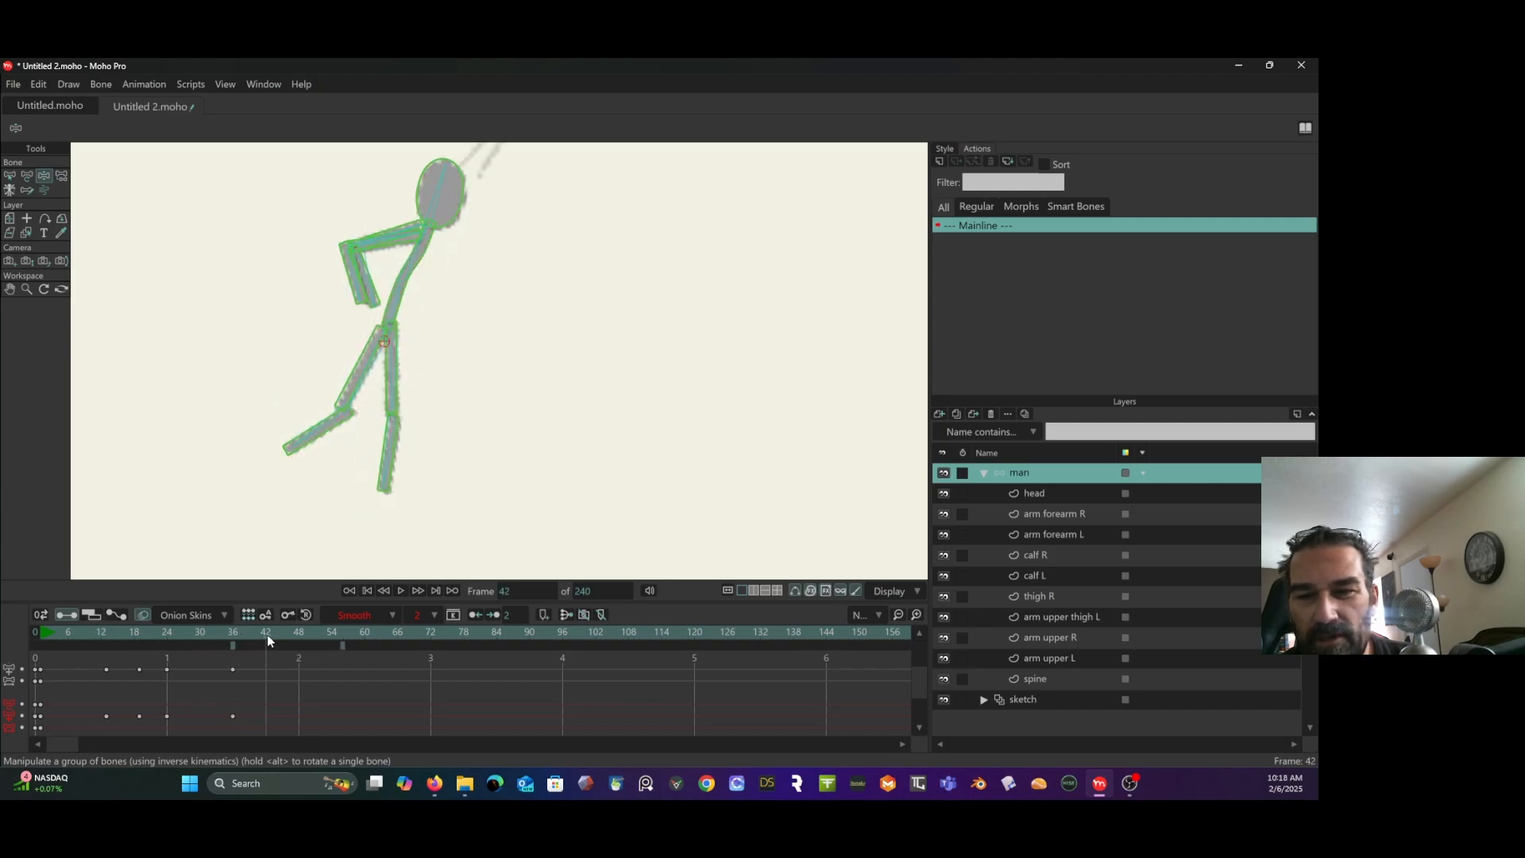
pyautogui.moveTo(579, 354); pyautogui.dragTo(464, 545)
pyautogui.moveTo(282, 628)
pyautogui.mouseDown()
pyautogui.moveTo(240, 631)
pyautogui.moveTo(259, 633)
pyautogui.mouseUp()
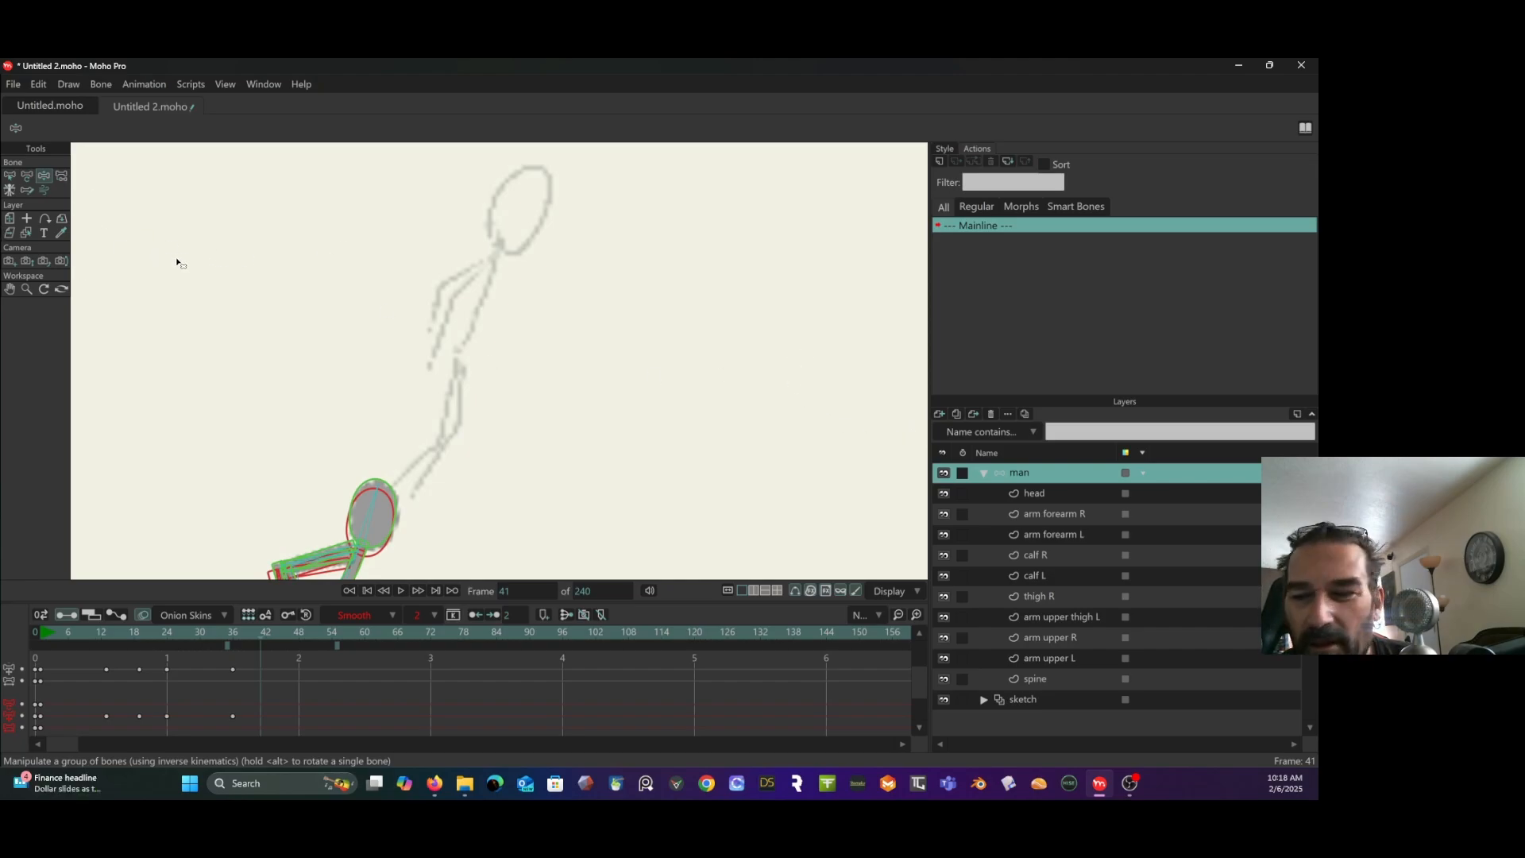
pyautogui.moveTo(266, 405); pyautogui.dragTo(317, 189)
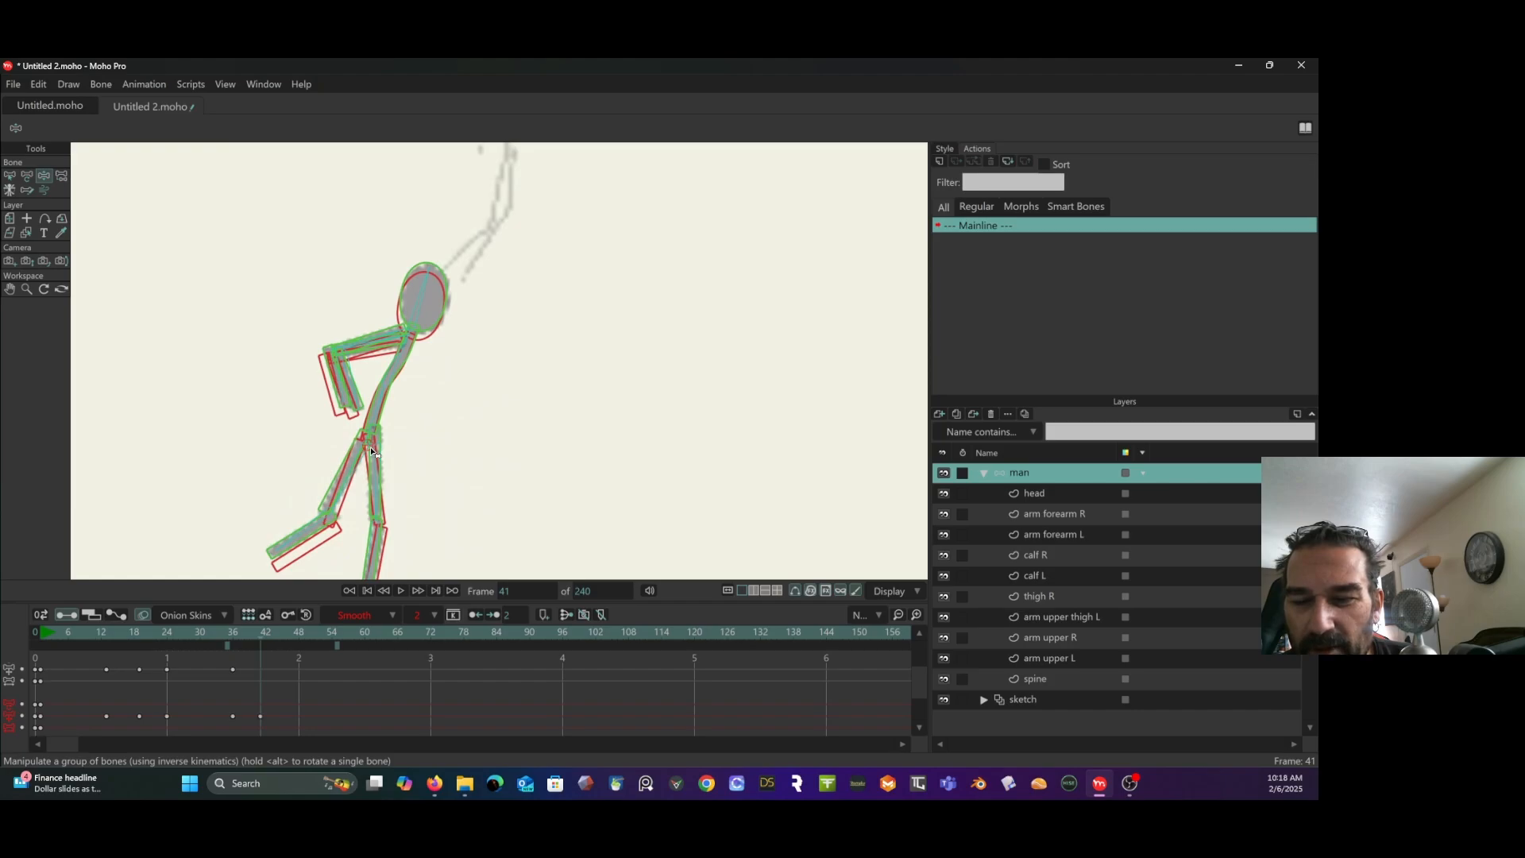
pyautogui.moveTo(370, 446); pyautogui.dragTo(500, 165)
pyautogui.moveTo(605, 216); pyautogui.dragTo(545, 456)
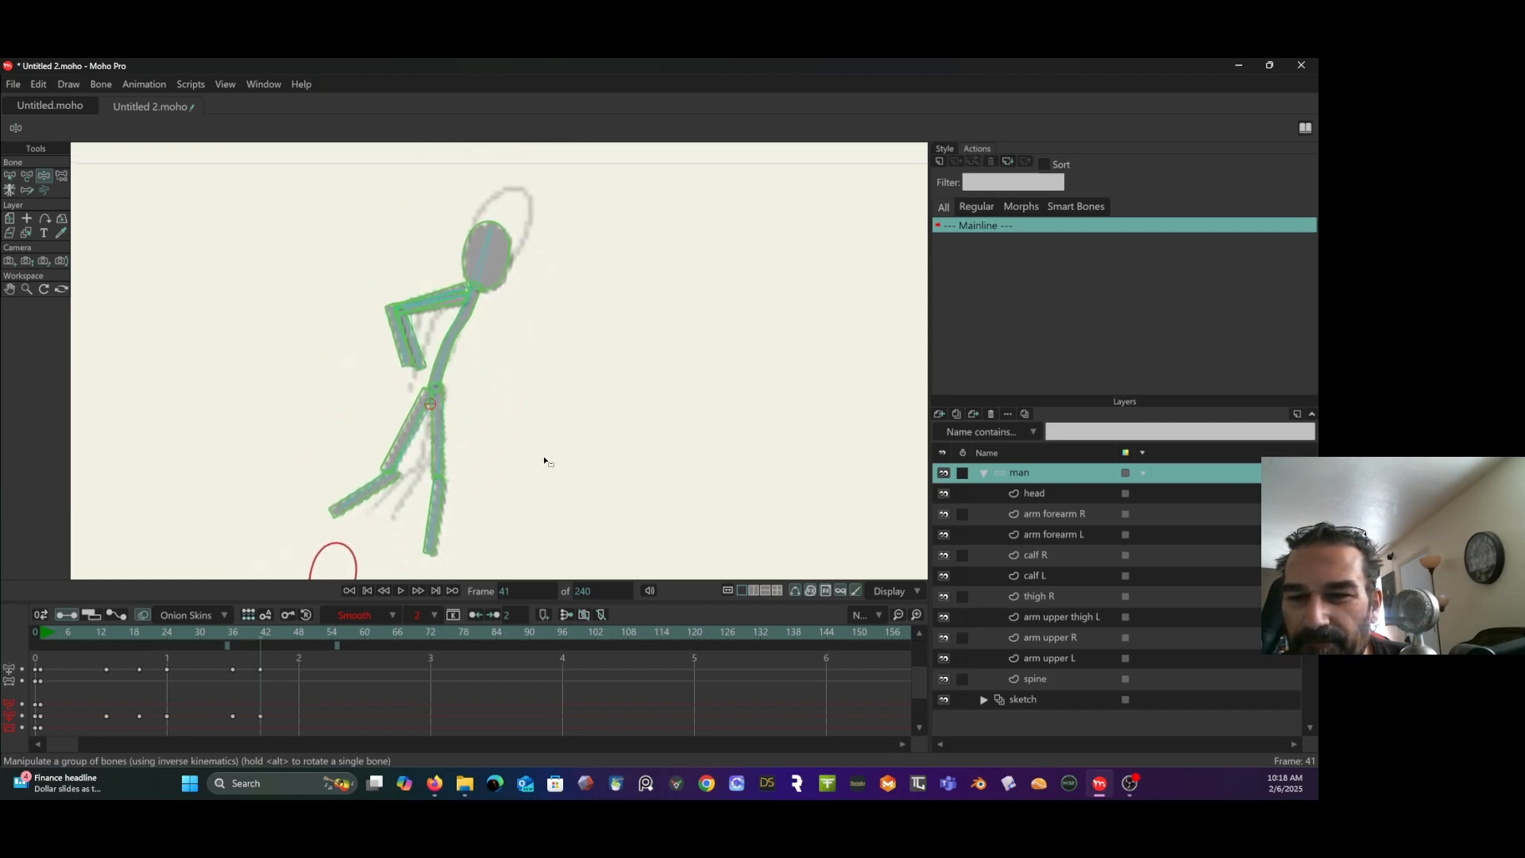
pyautogui.click(440, 419)
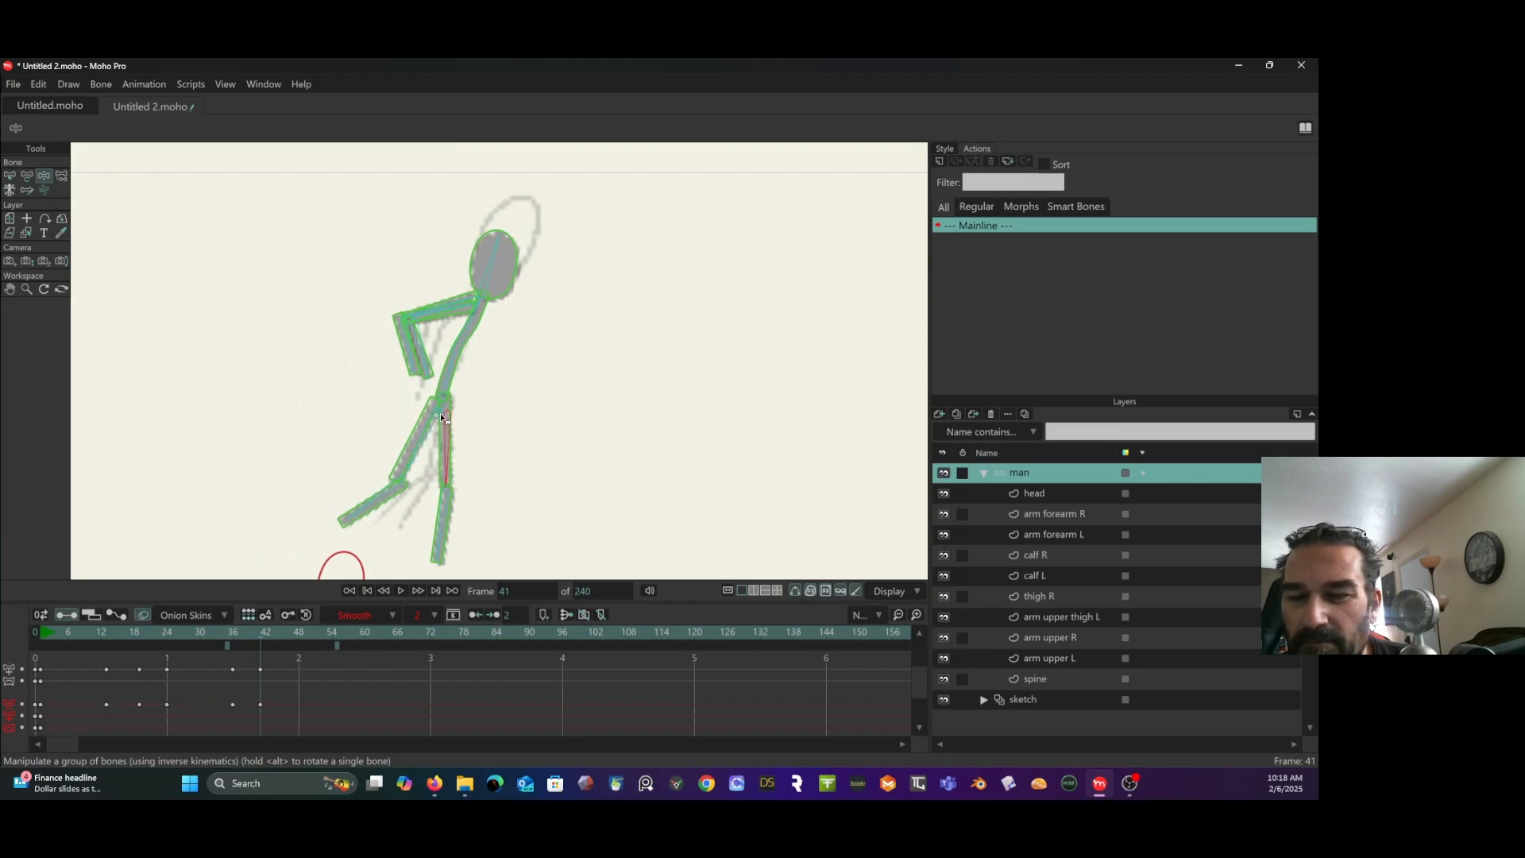
pyautogui.click(440, 416)
pyautogui.moveTo(440, 421); pyautogui.dragTo(544, 399)
pyautogui.scroll(2, 567, 367)
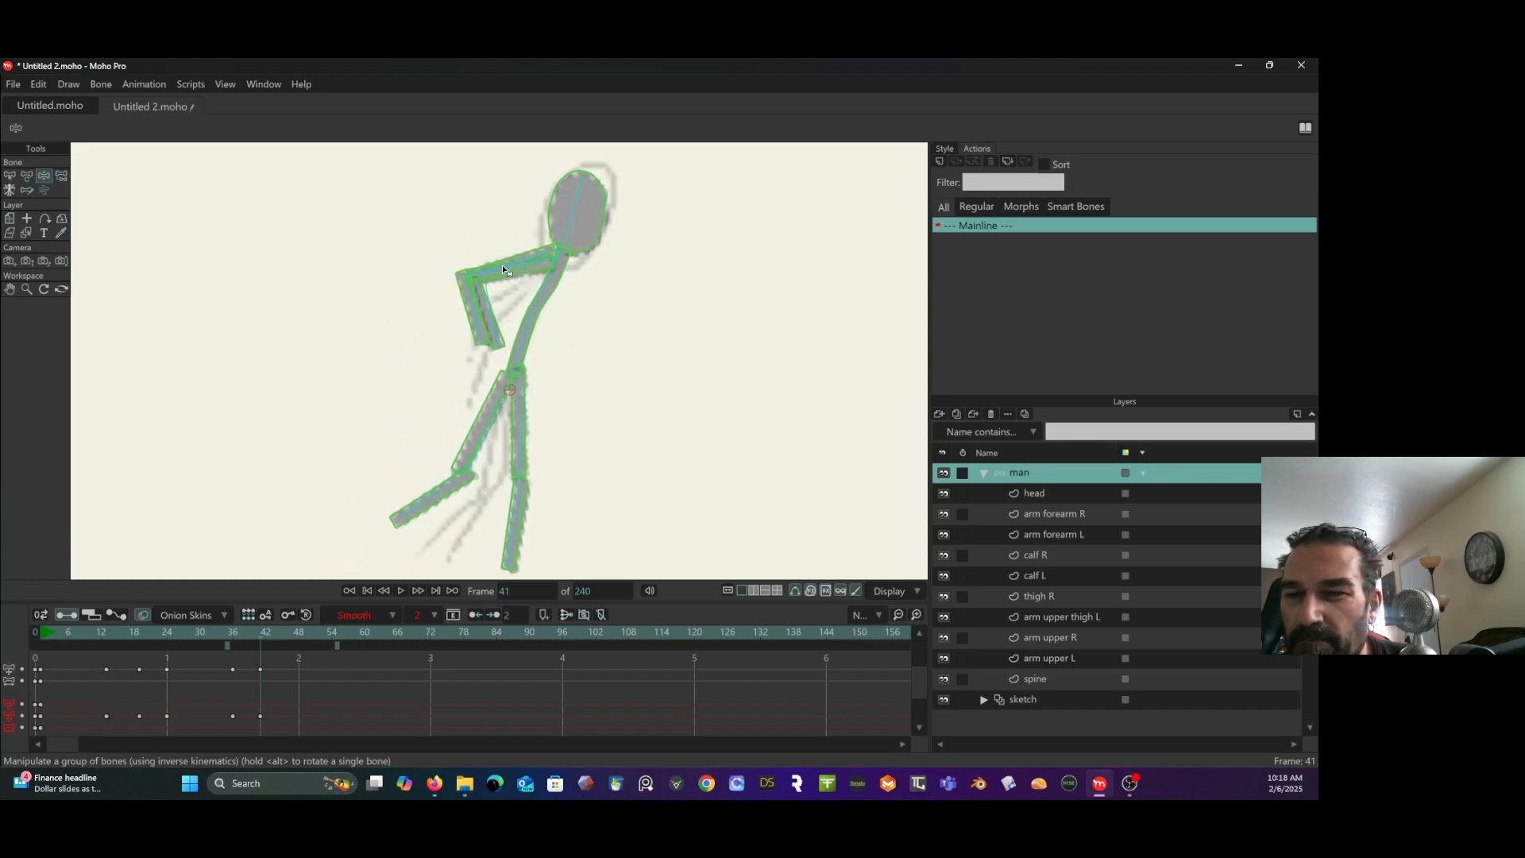
# At frame 41, lower both arms behind the body, tilt the head forward and trail the legs along the sketch.
pyautogui.moveTo(502, 270); pyautogui.dragTo(455, 296)
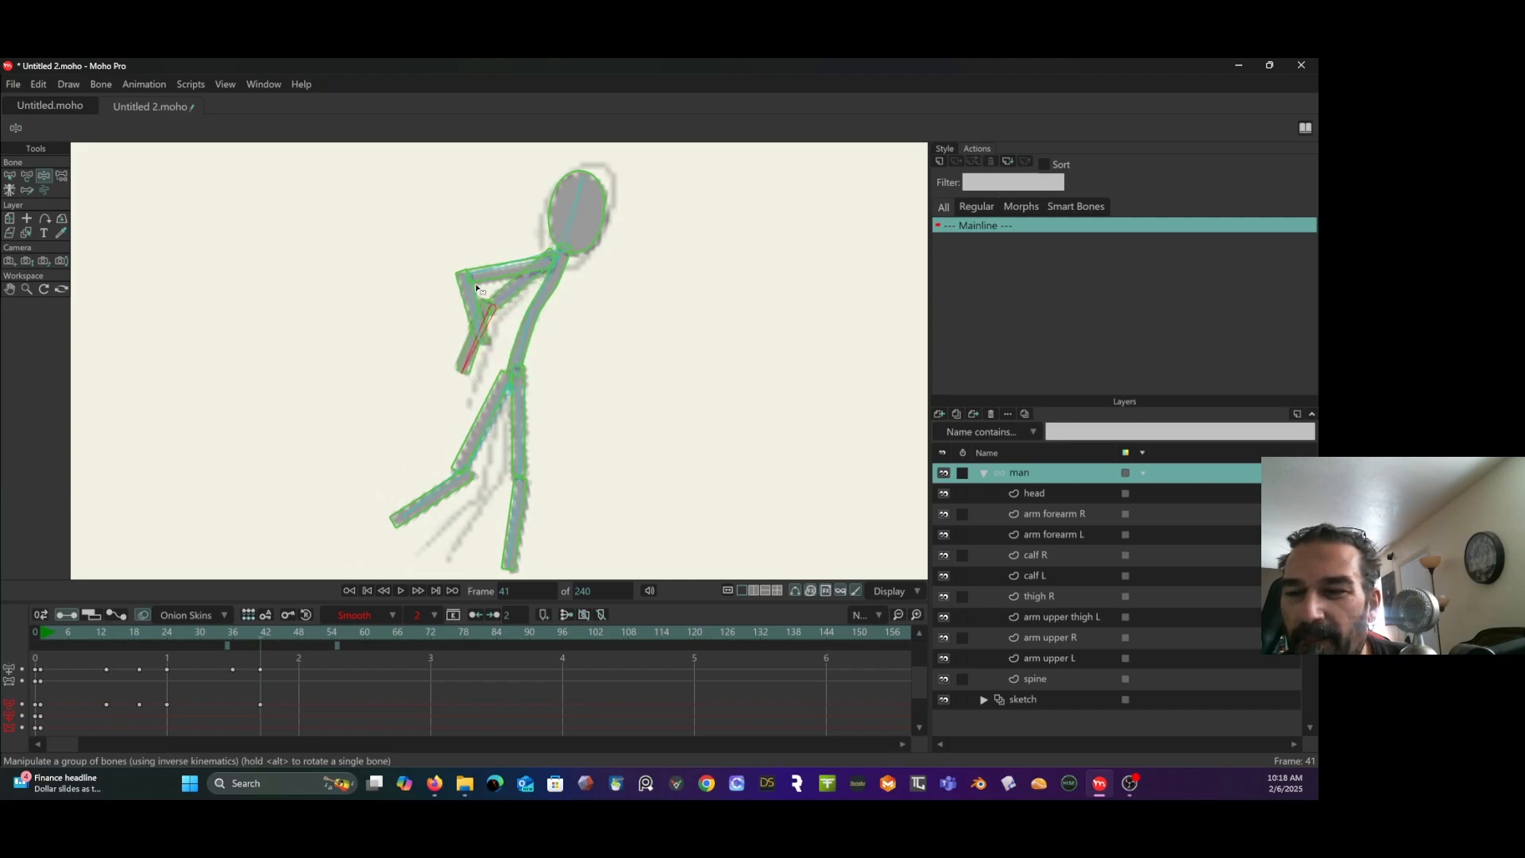
pyautogui.moveTo(470, 350); pyautogui.dragTo(466, 341)
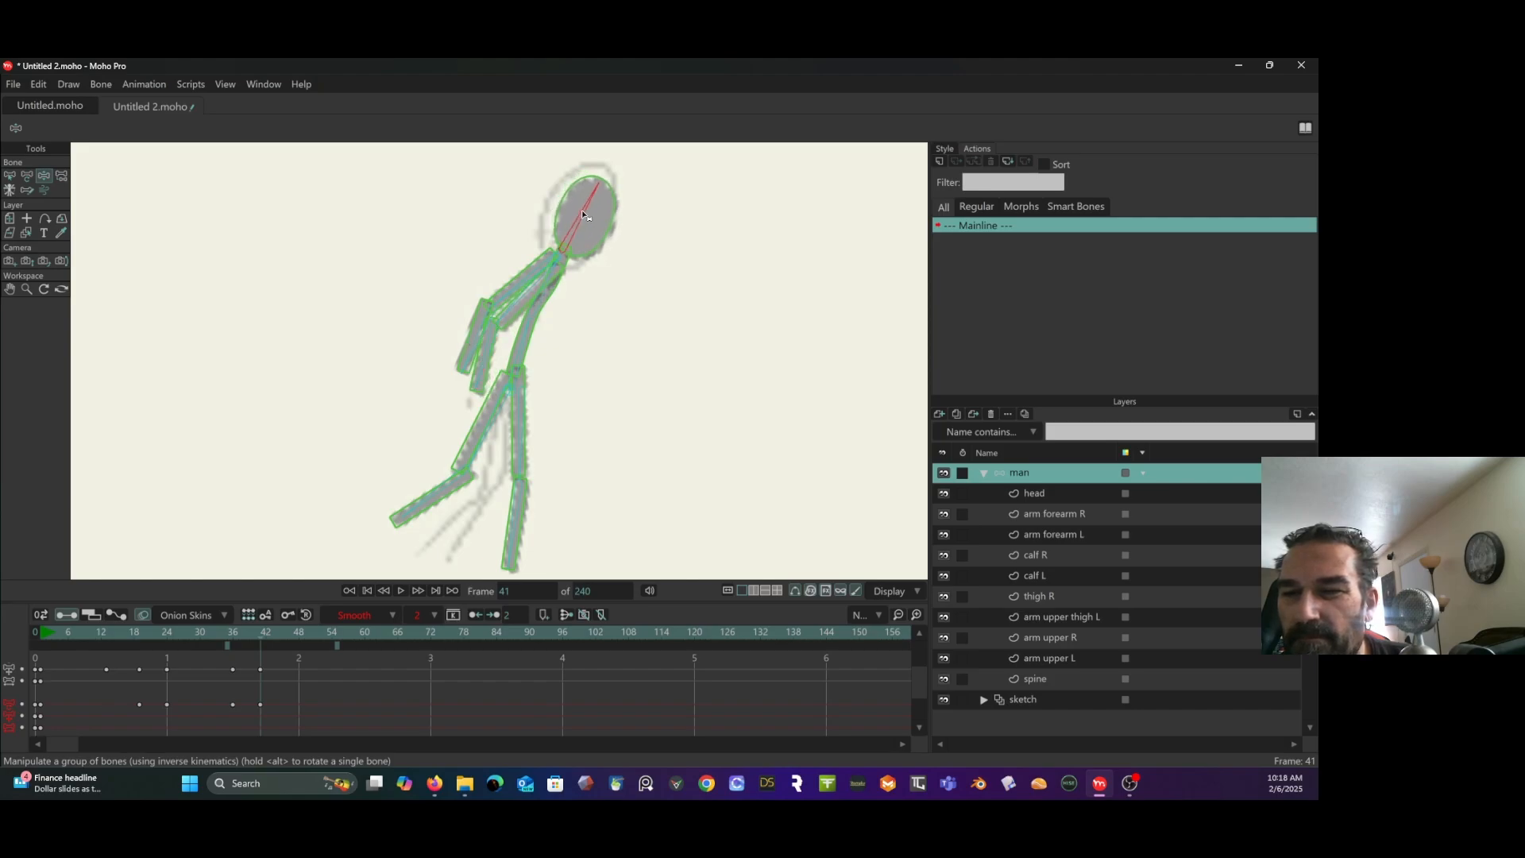
pyautogui.moveTo(562, 338); pyautogui.dragTo(569, 224)
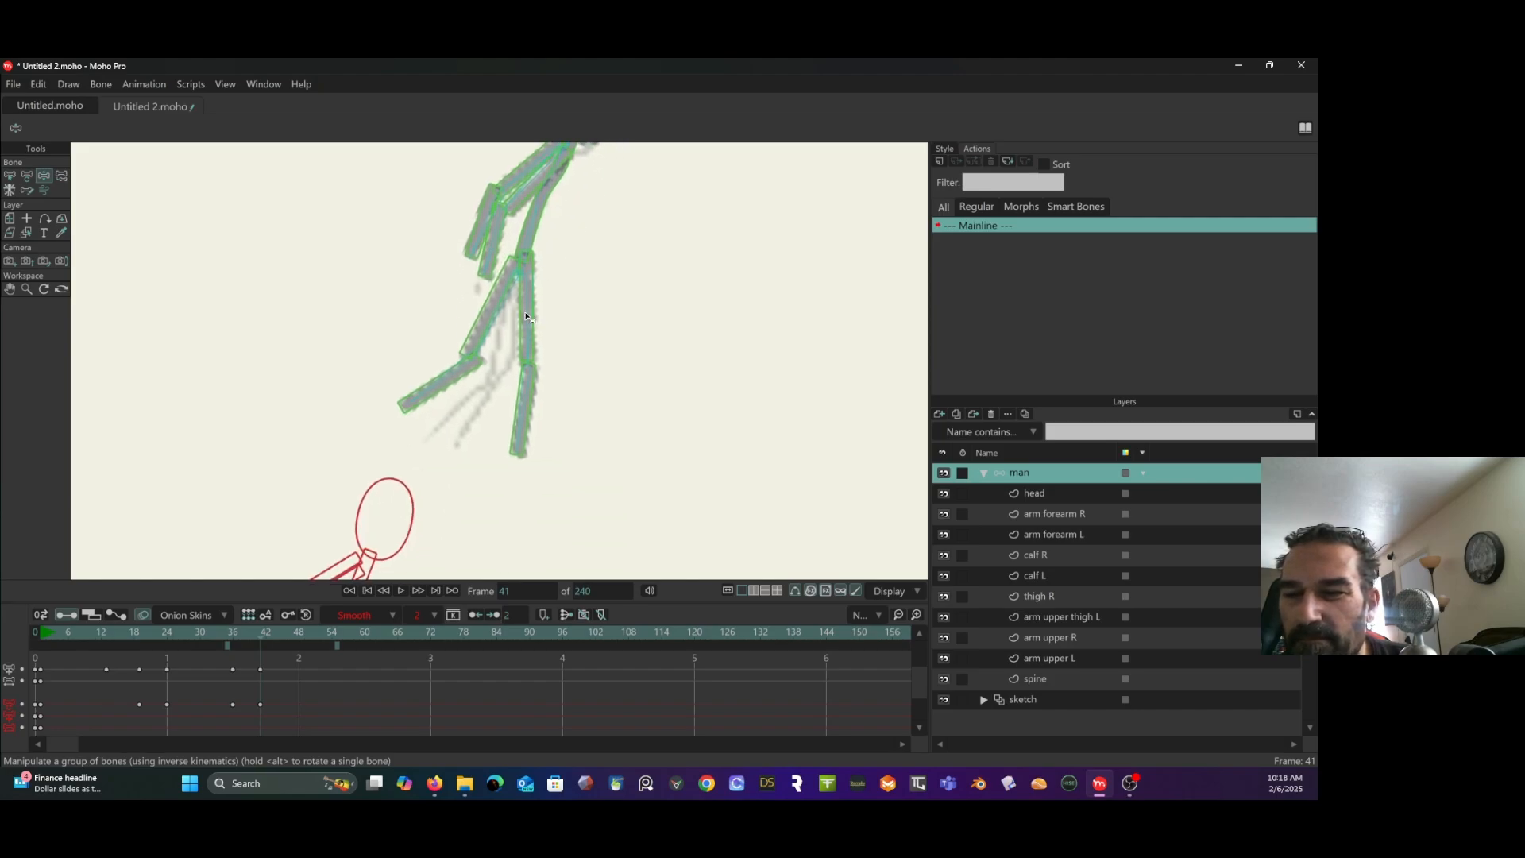
pyautogui.moveTo(525, 316); pyautogui.dragTo(516, 323)
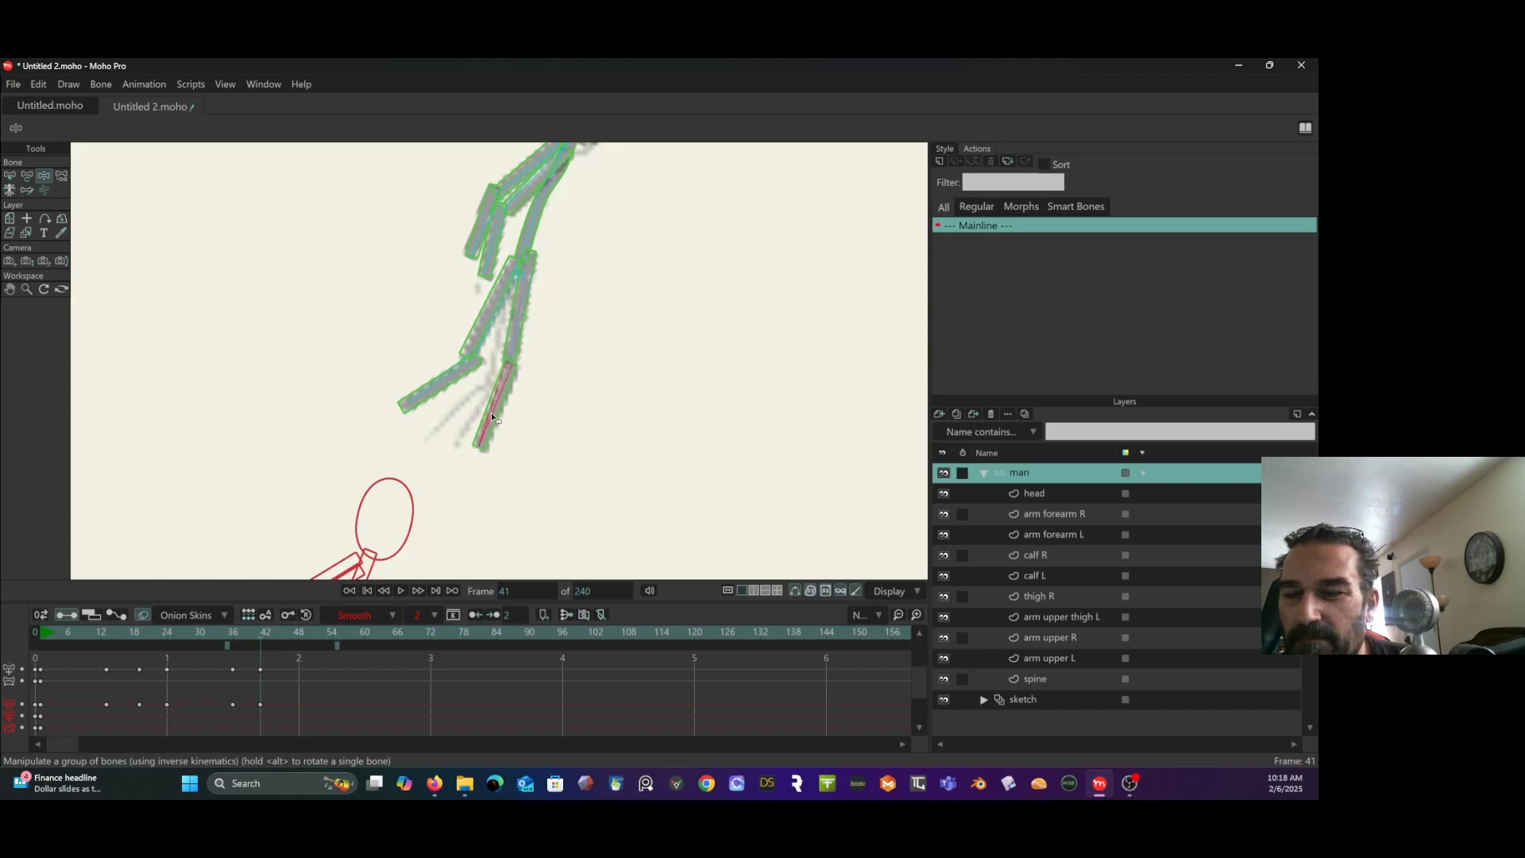
pyautogui.moveTo(482, 406); pyautogui.dragTo(495, 348)
pyautogui.scroll(-3, 597, 315)
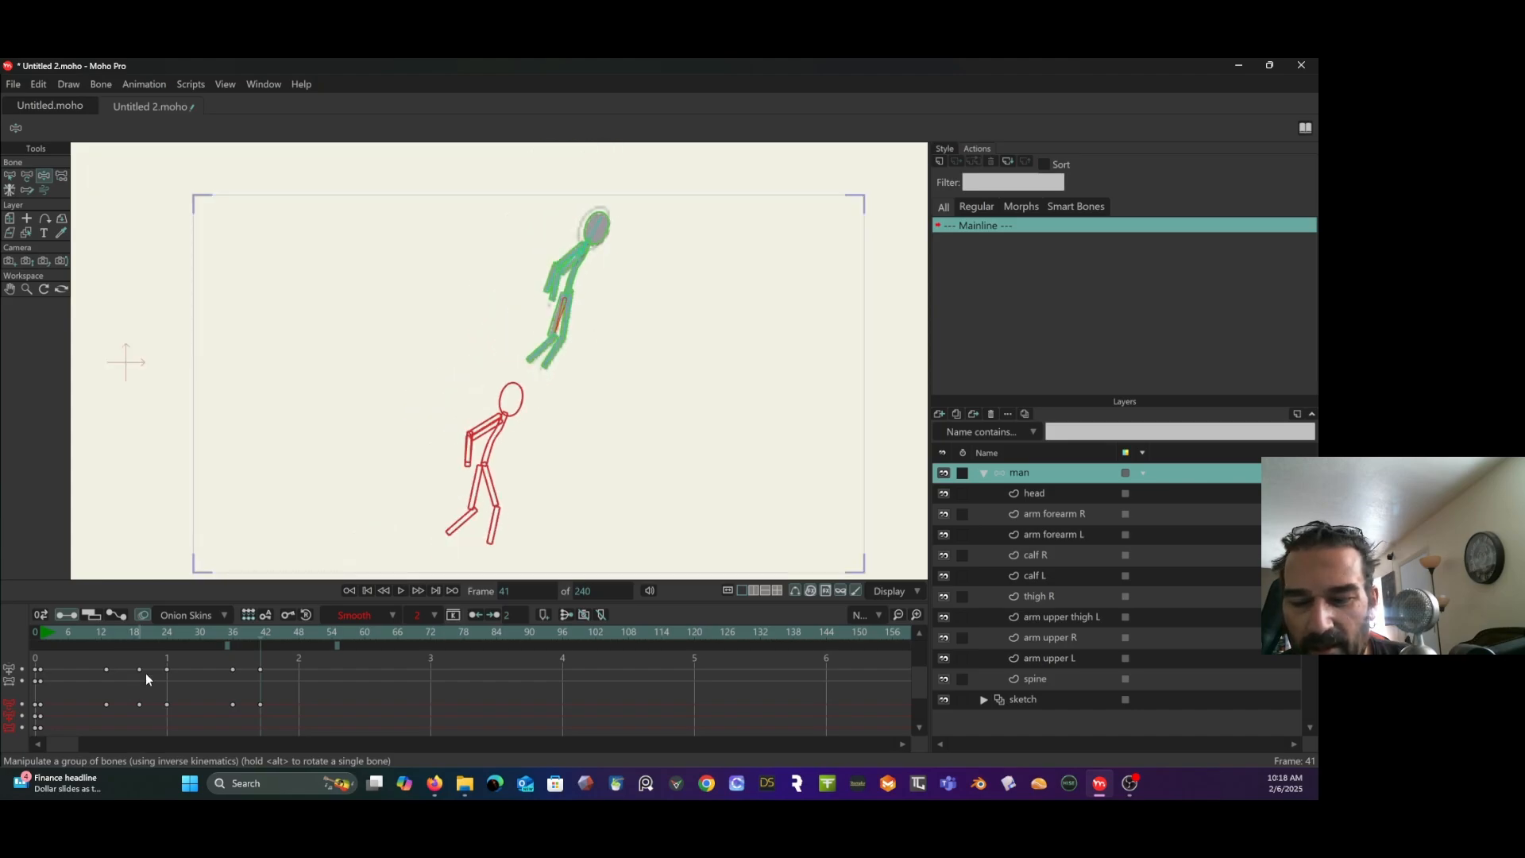
# Go to frame 44 and move the root hip bone across onto the hip of that frame's airborne sketch.
pyautogui.moveTo(258, 639)
pyautogui.mouseDown()
pyautogui.moveTo(228, 636)
pyautogui.moveTo(273, 629)
pyautogui.mouseUp()
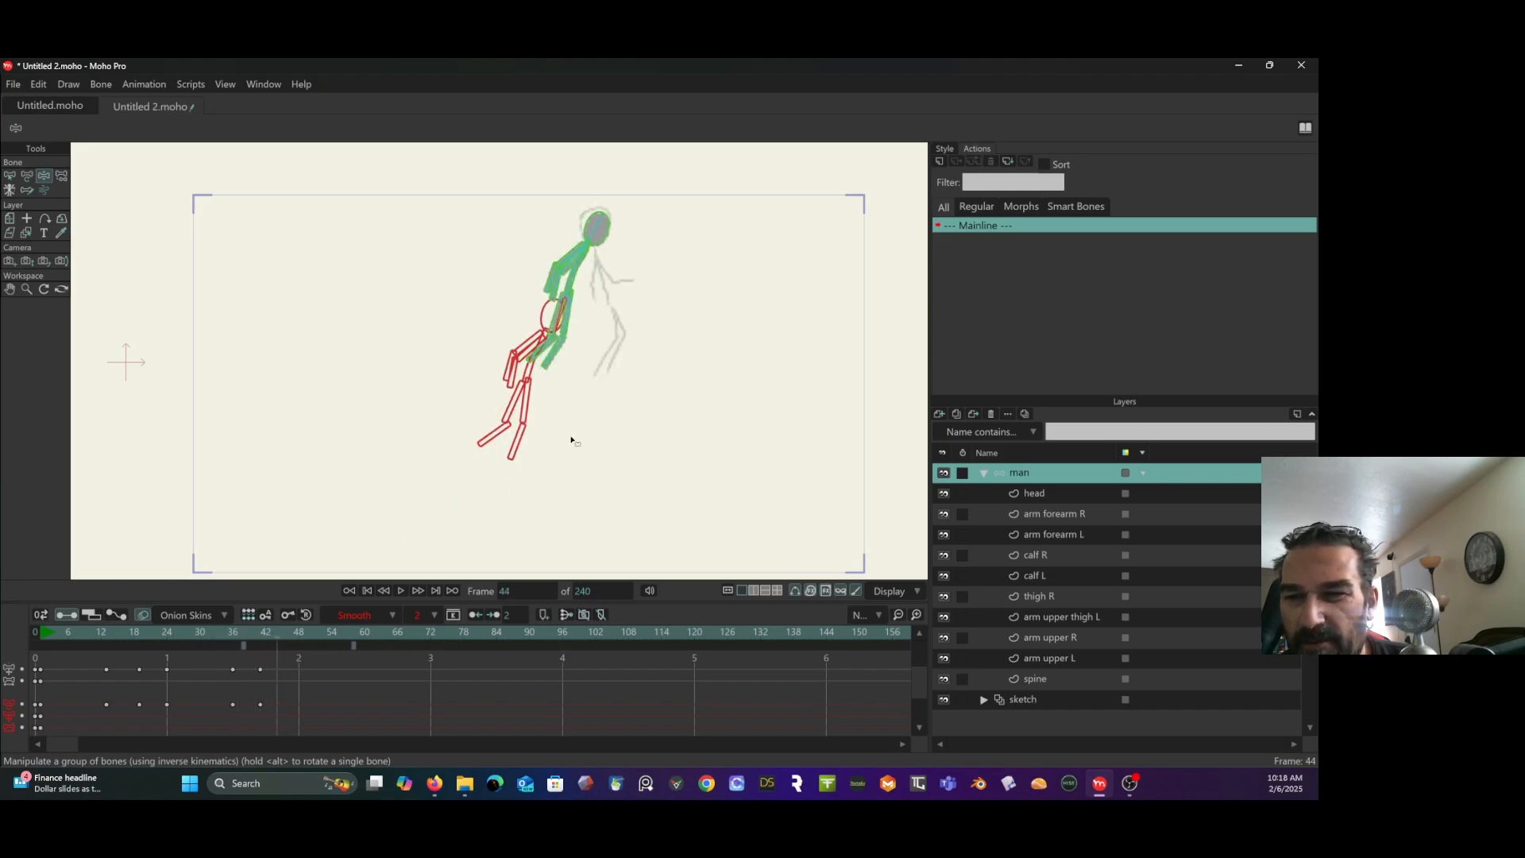
pyautogui.scroll(3, 657, 381)
pyautogui.moveTo(663, 324); pyautogui.dragTo(565, 480)
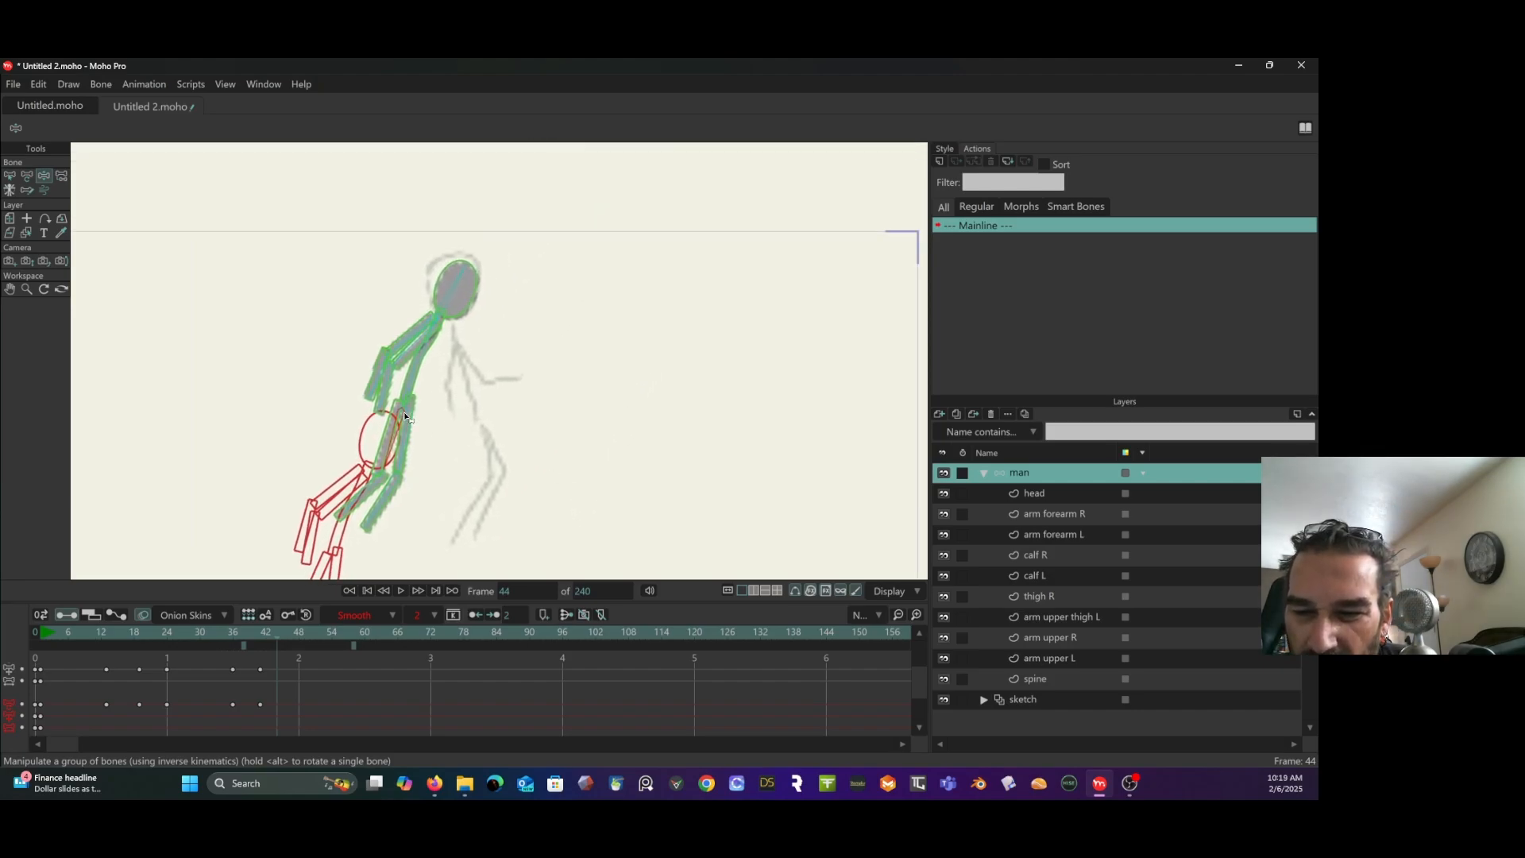
pyautogui.scroll(5, 404, 412)
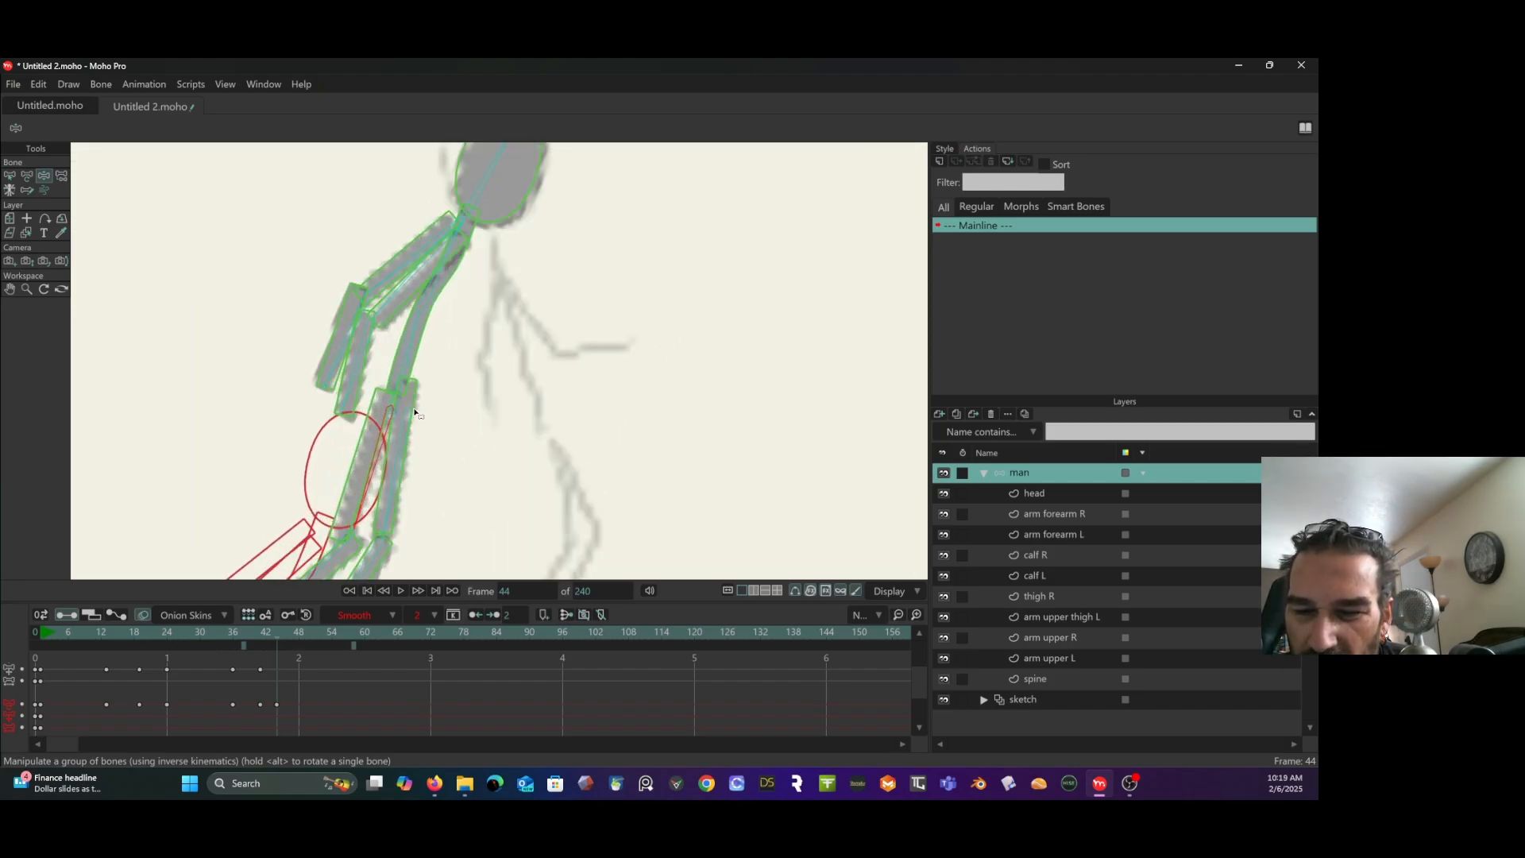
pyautogui.click(364, 422)
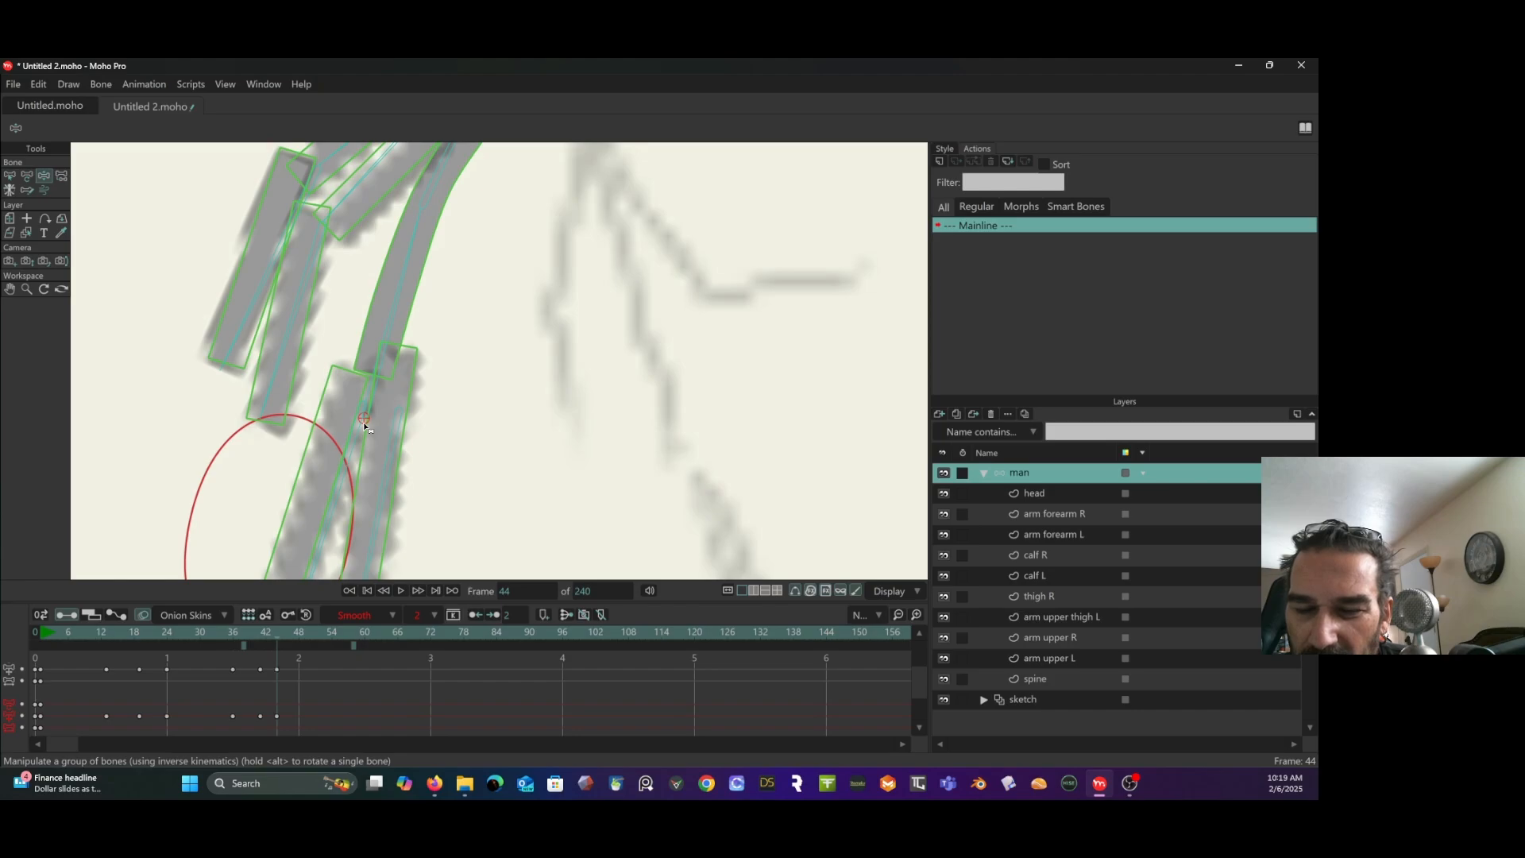
pyautogui.moveTo(364, 421); pyautogui.dragTo(694, 468)
pyautogui.scroll(-5, 718, 442)
pyautogui.moveTo(787, 435); pyautogui.dragTo(636, 403)
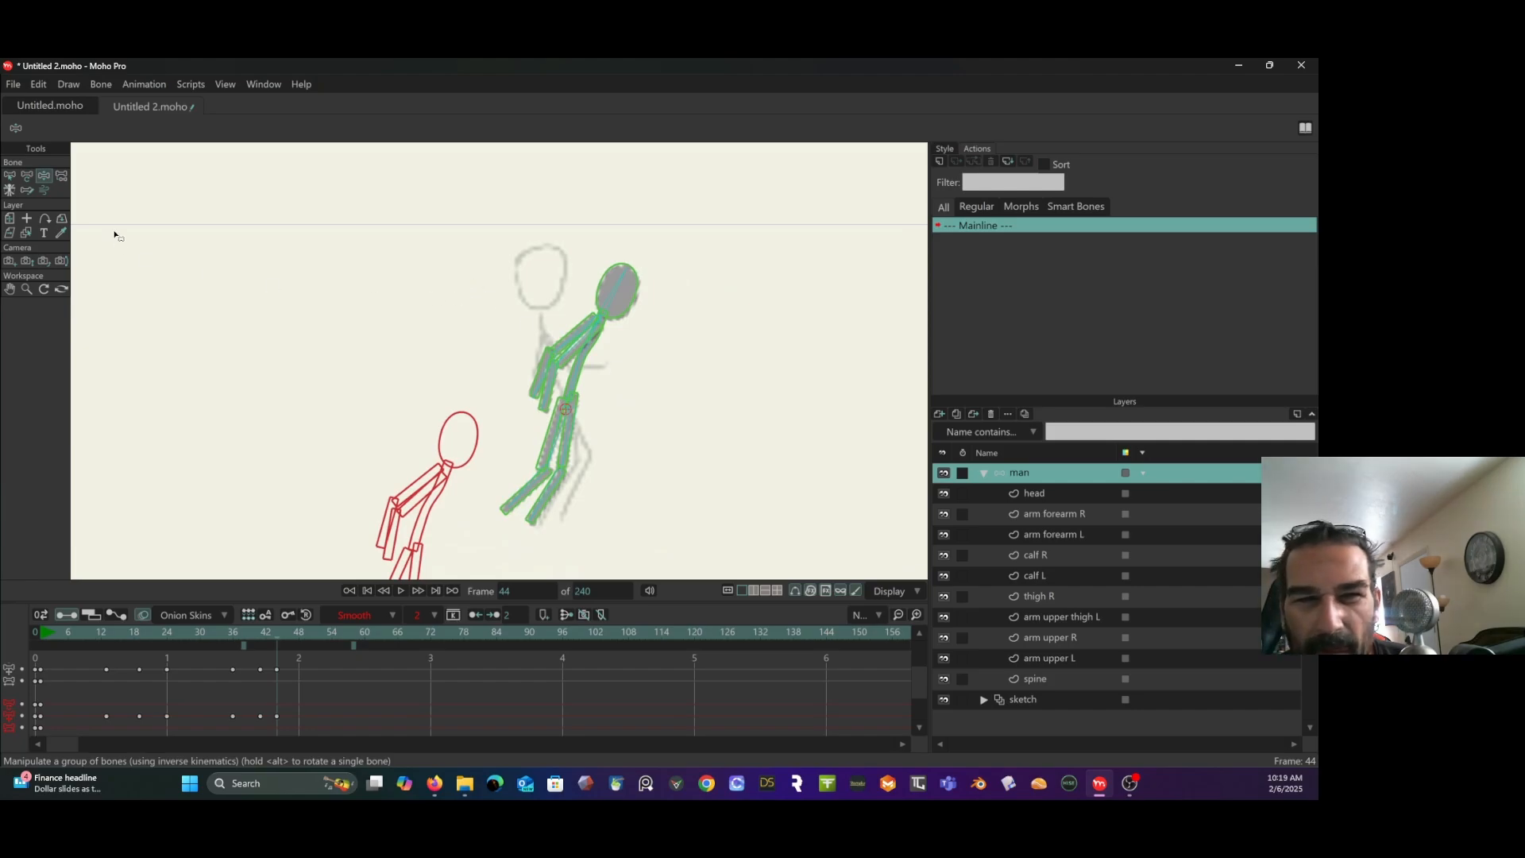
# At frame 44, straighten the upper body along the sketch, with one arm hanging behind and the other forearm reaching forward.
pyautogui.click(27, 177)
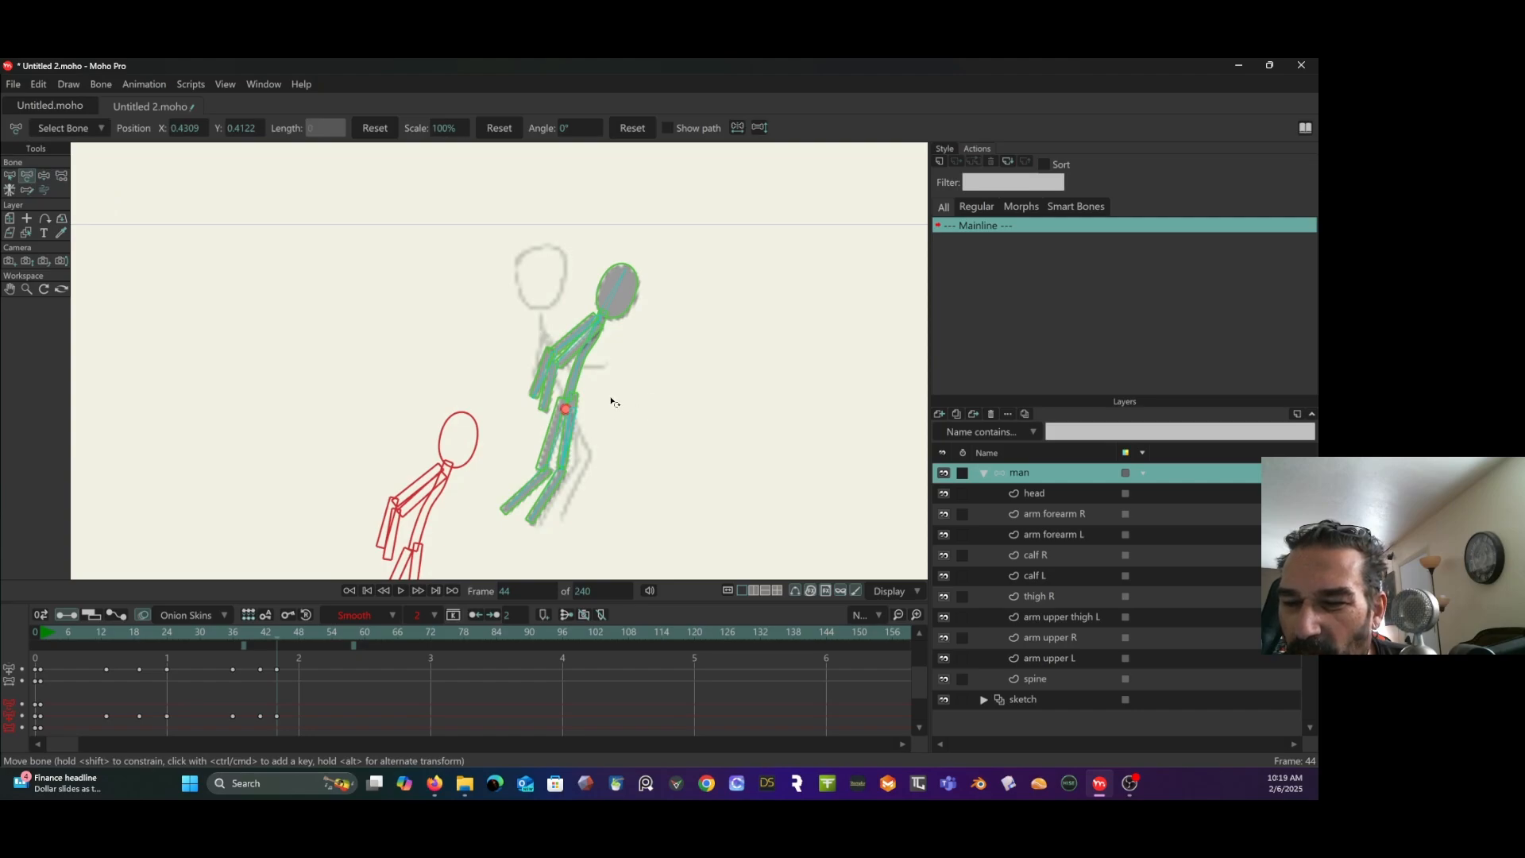
pyautogui.scroll(3, 612, 401)
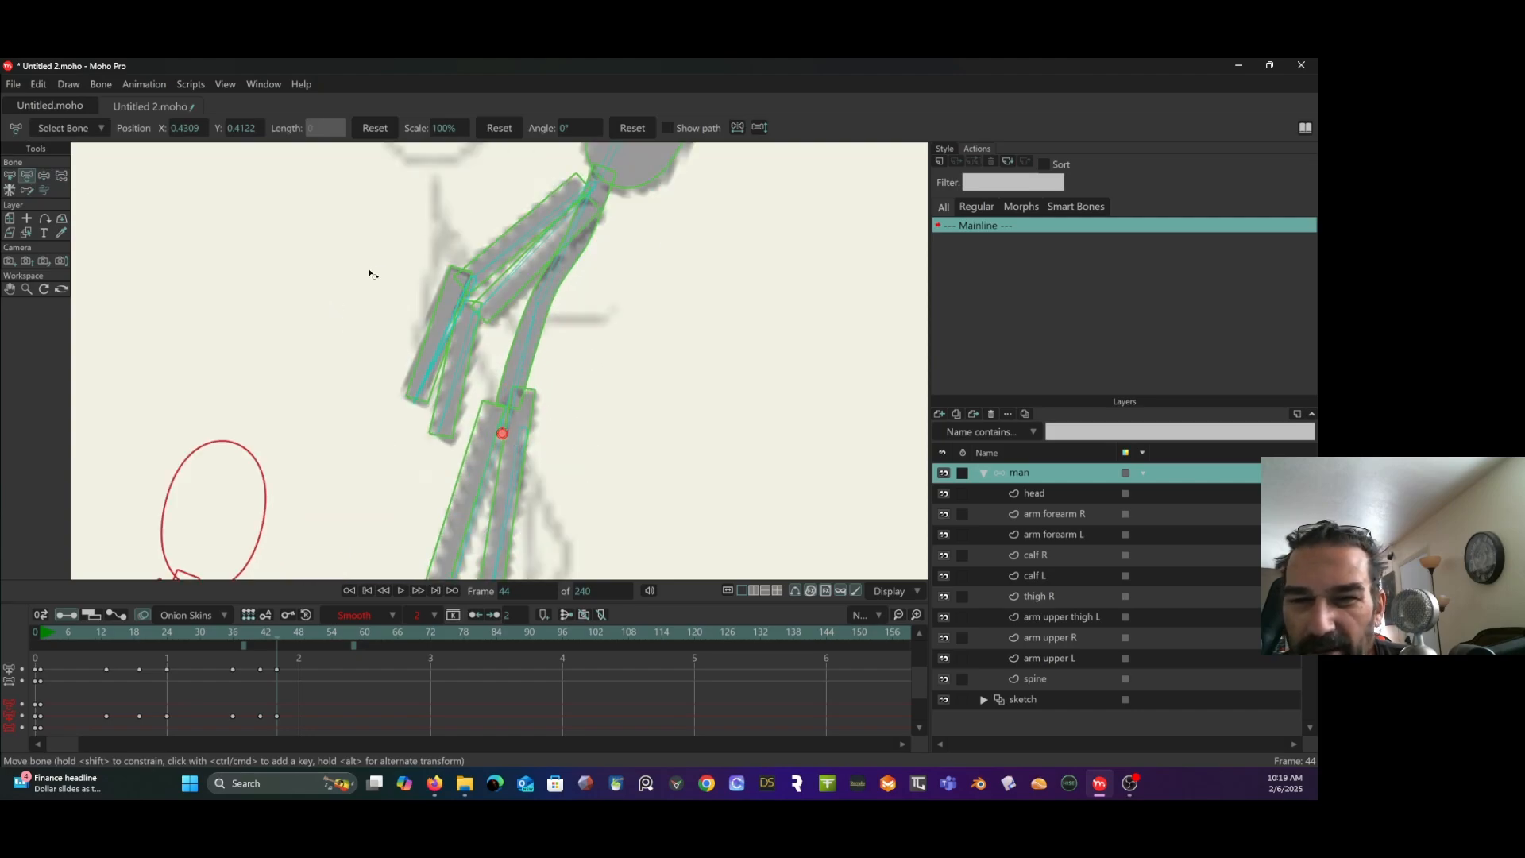
pyautogui.click(39, 181)
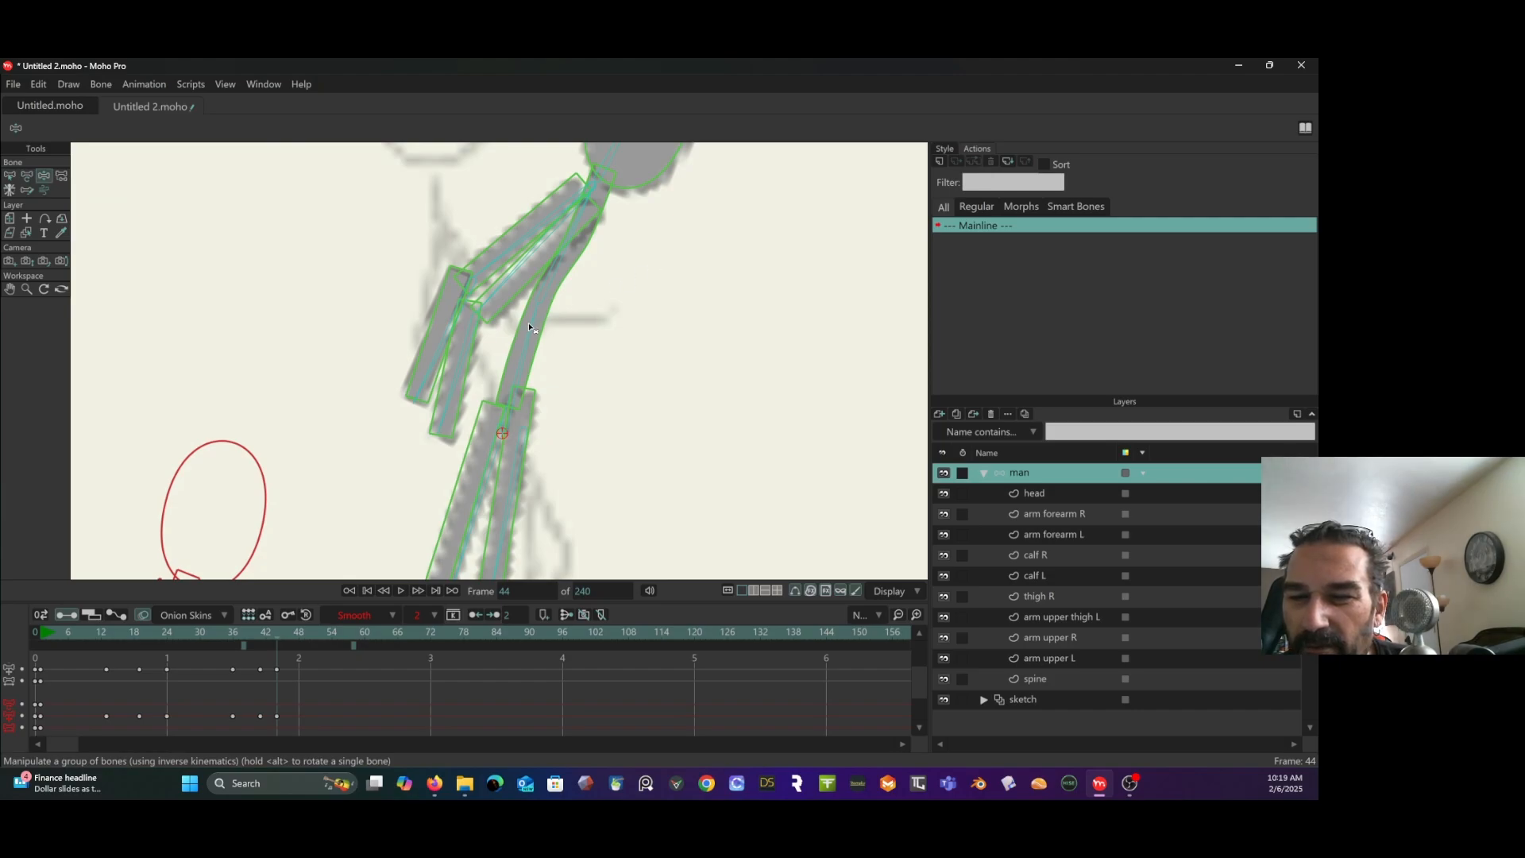
pyautogui.moveTo(531, 325)
pyautogui.mouseDown()
pyautogui.moveTo(435, 331)
pyautogui.moveTo(514, 324)
pyautogui.mouseUp()
pyautogui.moveTo(615, 401); pyautogui.dragTo(643, 340)
pyautogui.moveTo(391, 308); pyautogui.dragTo(413, 309)
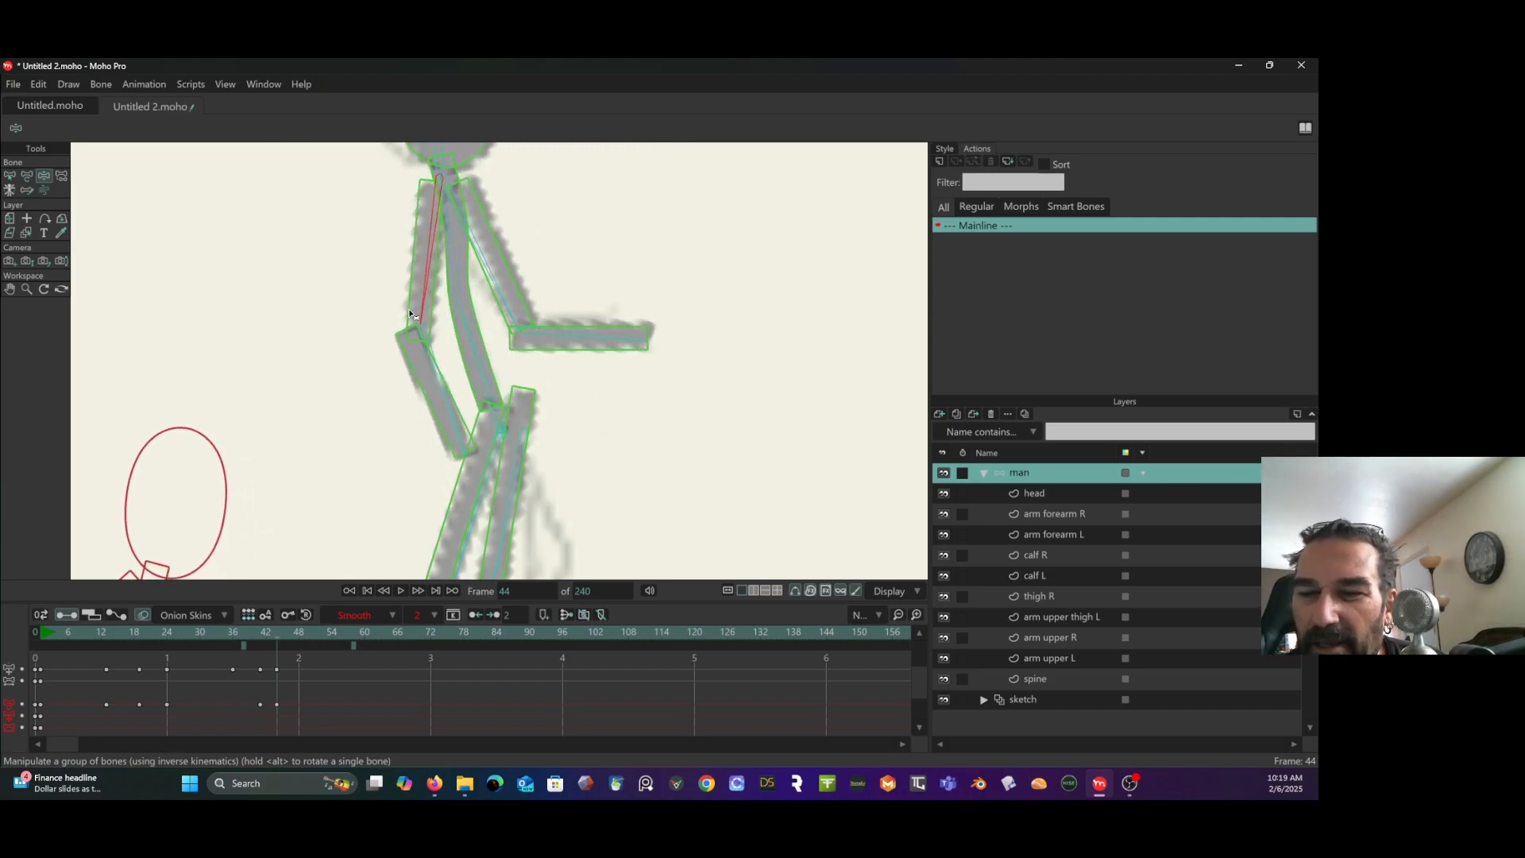
# At frame 44, swing the thighs forward and bend the calves back to match the airborne sketch's legs.
pyautogui.moveTo(476, 509); pyautogui.dragTo(446, 290)
pyautogui.moveTo(481, 338); pyautogui.dragTo(556, 330)
pyautogui.moveTo(584, 476); pyautogui.dragTo(512, 477)
pyautogui.moveTo(433, 318); pyautogui.dragTo(494, 317)
pyautogui.moveTo(455, 481); pyautogui.dragTo(435, 481)
pyautogui.scroll(-6, 646, 328)
# Go to frame 48 and fit the figure's body, arm and leg bones to that frame's sketch.
pyautogui.moveTo(278, 635); pyautogui.dragTo(303, 640)
pyautogui.scroll(6, 649, 314)
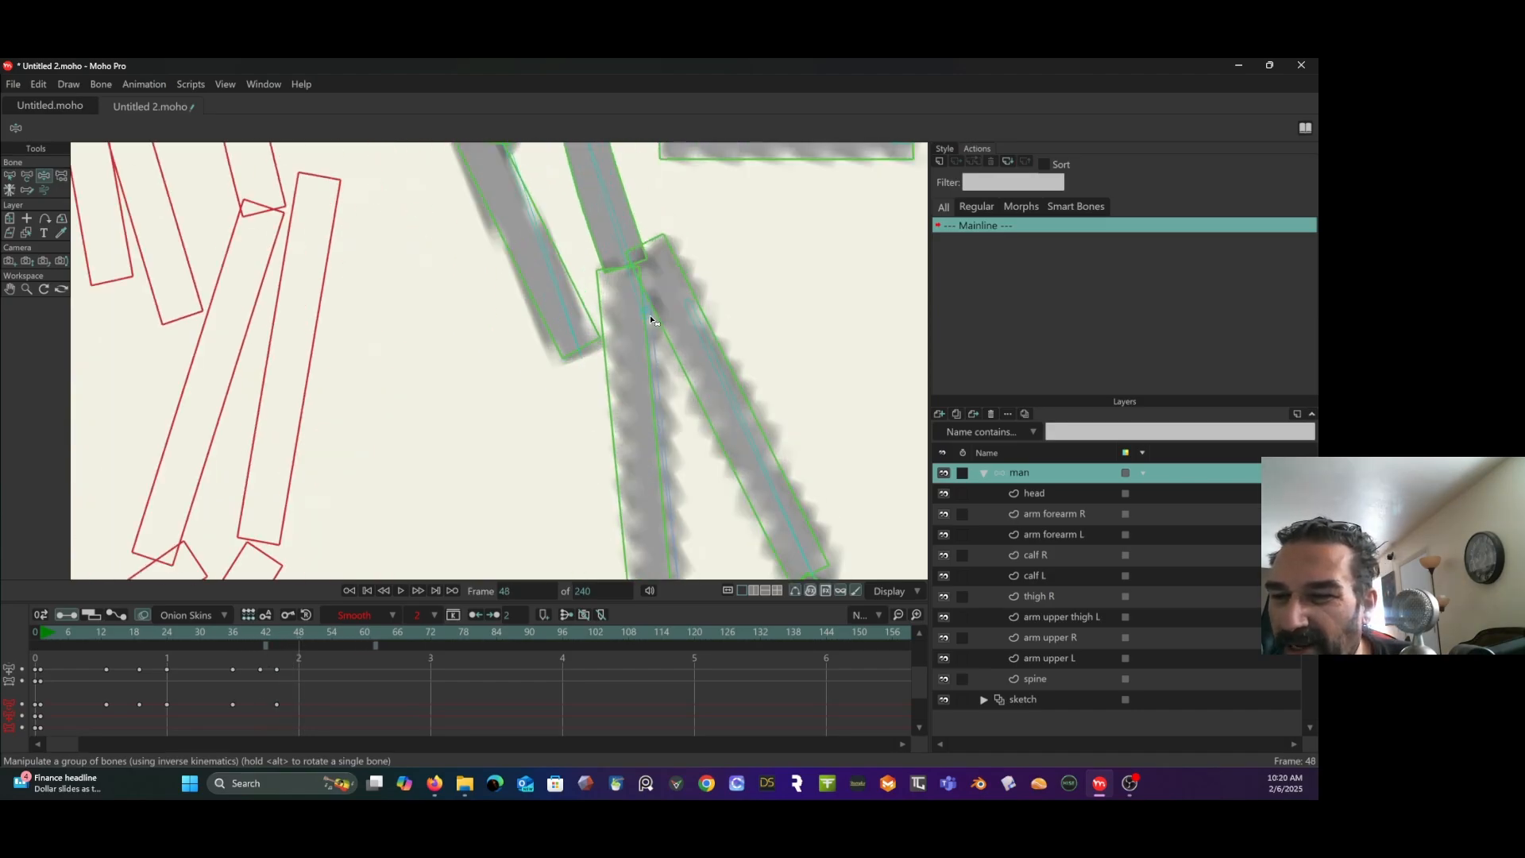
pyautogui.scroll(-6, 651, 314)
pyautogui.moveTo(592, 260); pyautogui.dragTo(586, 262)
pyautogui.moveTo(595, 216)
pyautogui.mouseDown()
pyautogui.moveTo(612, 379)
pyautogui.moveTo(620, 341)
pyautogui.mouseUp()
pyautogui.moveTo(625, 289); pyautogui.dragTo(630, 289)
pyautogui.moveTo(606, 356); pyautogui.dragTo(589, 351)
pyautogui.moveTo(637, 354)
pyautogui.mouseDown()
pyautogui.moveTo(625, 358)
pyautogui.moveTo(652, 373)
pyautogui.mouseUp()
pyautogui.moveTo(641, 429); pyautogui.dragTo(622, 433)
pyautogui.moveTo(597, 467)
pyautogui.mouseDown()
pyautogui.moveTo(623, 486)
pyautogui.moveTo(608, 483)
pyautogui.mouseUp()
# Go back to frame 44 and refine the airborne figure's limb bones against the sketch.
pyautogui.scroll(1, 664, 270)
pyautogui.scroll(-4, 664, 270)
pyautogui.moveTo(297, 639); pyautogui.dragTo(277, 637)
pyautogui.scroll(3, 540, 271)
pyautogui.moveTo(545, 269); pyautogui.dragTo(352, 448)
pyautogui.moveTo(507, 369); pyautogui.dragTo(526, 302)
pyautogui.moveTo(548, 357); pyautogui.dragTo(582, 218)
# Go to frame 53, lower the root hip bone onto the landing sketch's hip and lean the spine forward.
pyautogui.moveTo(282, 635); pyautogui.dragTo(326, 645)
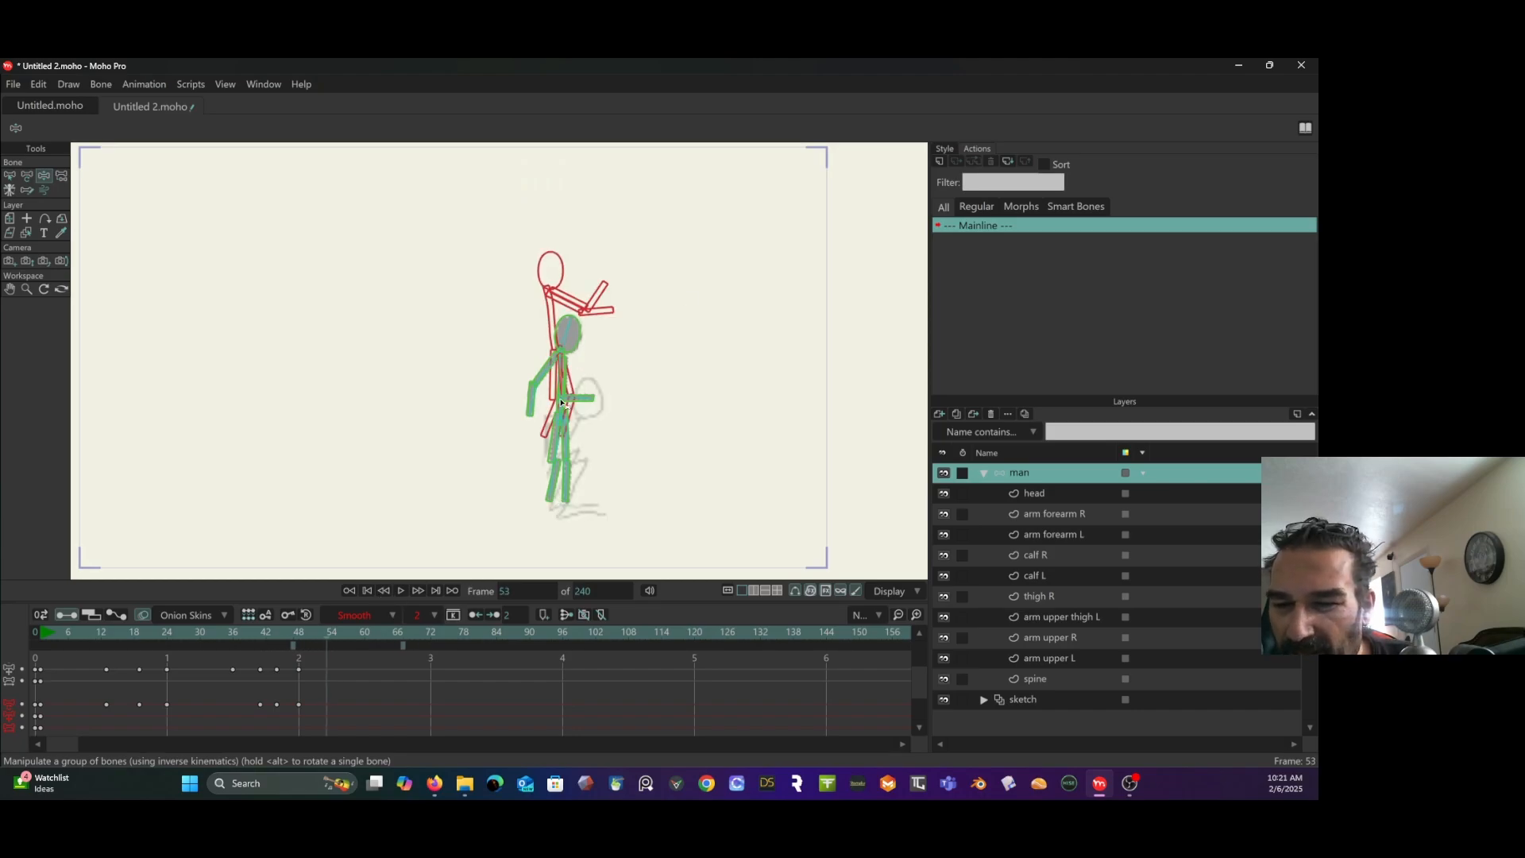
pyautogui.scroll(4, 589, 493)
pyautogui.moveTo(520, 310)
pyautogui.mouseDown()
pyautogui.moveTo(443, 427)
pyautogui.moveTo(543, 444)
pyautogui.mouseUp()
pyautogui.scroll(-4, 507, 251)
pyautogui.moveTo(501, 274); pyautogui.dragTo(548, 282)
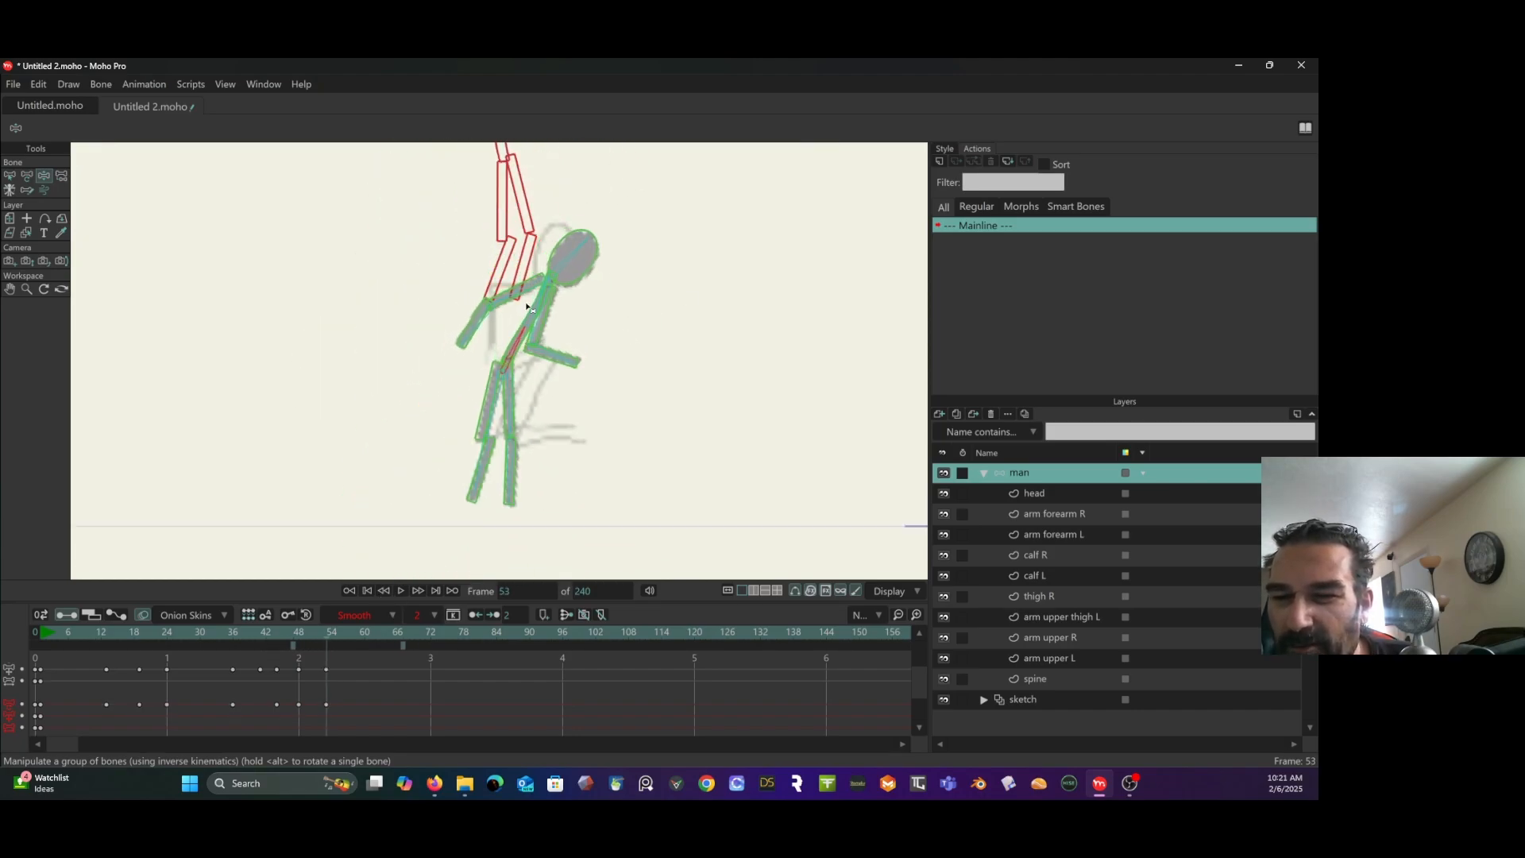
# At frame 53, adjust the rear arm and head, and bend both legs into the landing pose.
pyautogui.moveTo(466, 340); pyautogui.dragTo(490, 342)
pyautogui.moveTo(571, 249)
pyautogui.mouseDown()
pyautogui.moveTo(546, 250)
pyautogui.moveTo(565, 240)
pyautogui.mouseUp()
pyautogui.moveTo(511, 469)
pyautogui.mouseDown()
pyautogui.moveTo(594, 329)
pyautogui.moveTo(553, 419)
pyautogui.mouseUp()
pyautogui.moveTo(478, 475)
pyautogui.mouseDown()
pyautogui.moveTo(518, 453)
pyautogui.moveTo(528, 421)
pyautogui.mouseUp()
# Go to frame 63 and pose the arms, head and bent legs over the crouched sketch.
pyautogui.moveTo(294, 644)
pyautogui.mouseDown()
pyautogui.moveTo(308, 641)
pyautogui.moveTo(162, 644)
pyautogui.moveTo(381, 627)
pyautogui.mouseUp()
pyautogui.scroll(-5, 548, 390)
pyautogui.scroll(5, 620, 379)
pyautogui.moveTo(406, 378)
pyautogui.mouseDown()
pyautogui.moveTo(463, 322)
pyautogui.moveTo(440, 333)
pyautogui.mouseUp()
pyautogui.moveTo(435, 302); pyautogui.dragTo(427, 319)
pyautogui.moveTo(515, 192); pyautogui.dragTo(535, 200)
pyautogui.moveTo(478, 387); pyautogui.dragTo(453, 440)
pyautogui.moveTo(499, 386); pyautogui.dragTo(499, 440)
# Change which timeline frames are marked as onion skins while staying at frame 63.
pyautogui.moveTo(381, 632)
pyautogui.mouseDown()
pyautogui.moveTo(312, 665)
pyautogui.moveTo(326, 643)
pyautogui.moveTo(293, 655)
pyautogui.moveTo(378, 681)
pyautogui.mouseUp()
pyautogui.click(299, 644)
pyautogui.click(348, 645)
pyautogui.click(381, 656)
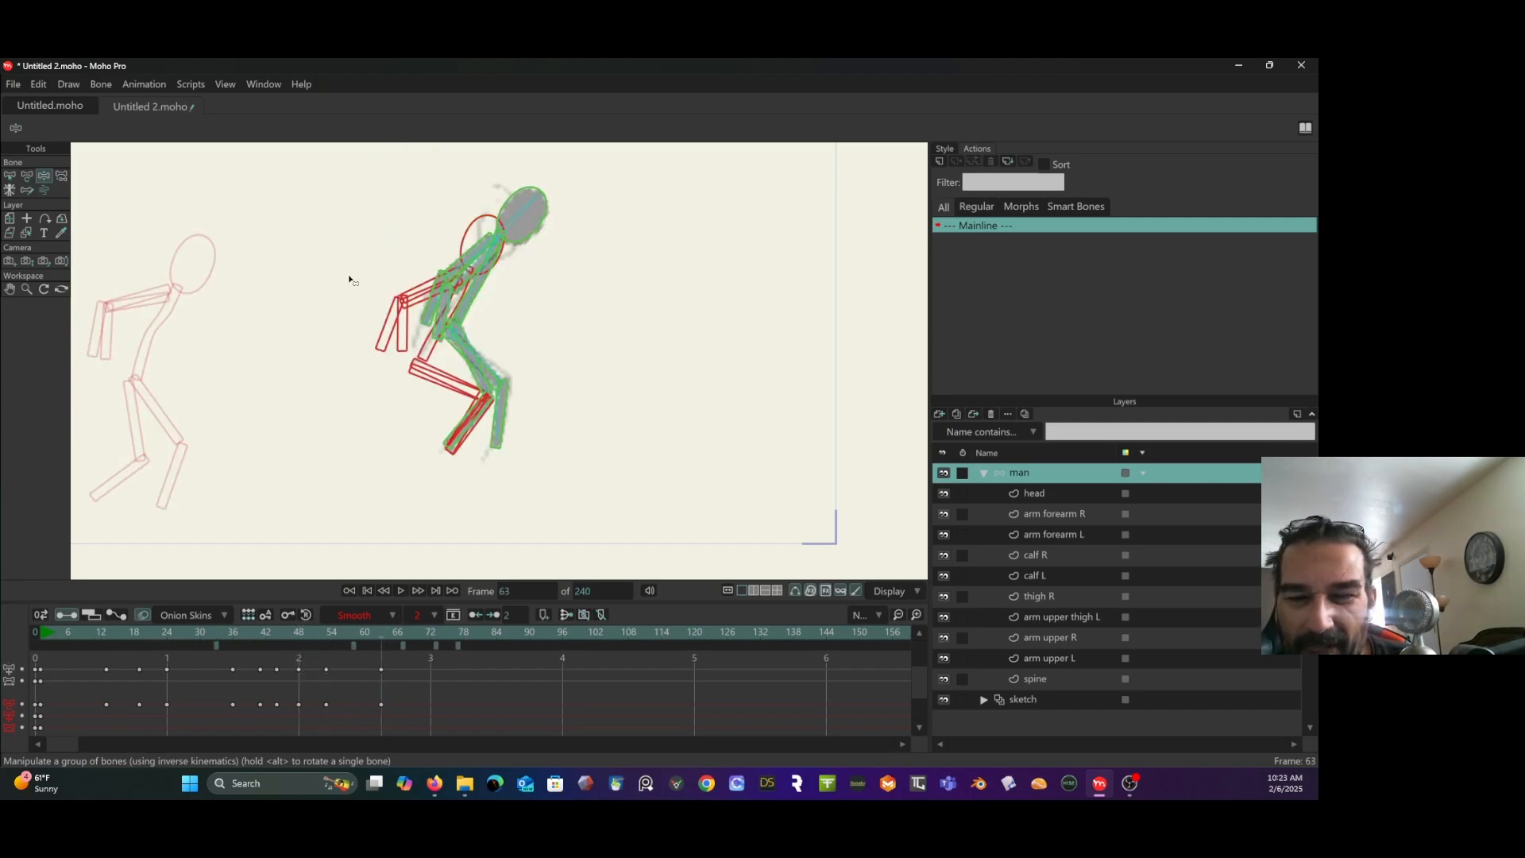
# Go to frame 69 and fit the figure's legs, upper body and arms to that frame's sketch.
pyautogui.moveTo(360, 662); pyautogui.dragTo(414, 660)
pyautogui.moveTo(454, 334)
pyautogui.mouseDown()
pyautogui.moveTo(403, 369)
pyautogui.moveTo(480, 374)
pyautogui.mouseUp()
pyautogui.moveTo(475, 489); pyautogui.dragTo(455, 492)
pyautogui.moveTo(529, 486); pyautogui.dragTo(478, 499)
pyautogui.moveTo(528, 280); pyautogui.dragTo(480, 268)
pyautogui.moveTo(475, 377); pyautogui.dragTo(575, 356)
# Go to frame 77 and pose the head, arms and legs into a stride, with one calf trailing behind.
pyautogui.click(422, 641)
pyautogui.click(458, 642)
pyautogui.moveTo(589, 195); pyautogui.dragTo(604, 193)
pyautogui.moveTo(665, 318); pyautogui.dragTo(640, 339)
pyautogui.moveTo(589, 340); pyautogui.dragTo(572, 345)
pyautogui.moveTo(574, 481); pyautogui.dragTo(602, 476)
pyautogui.moveTo(548, 474); pyautogui.dragTo(524, 457)
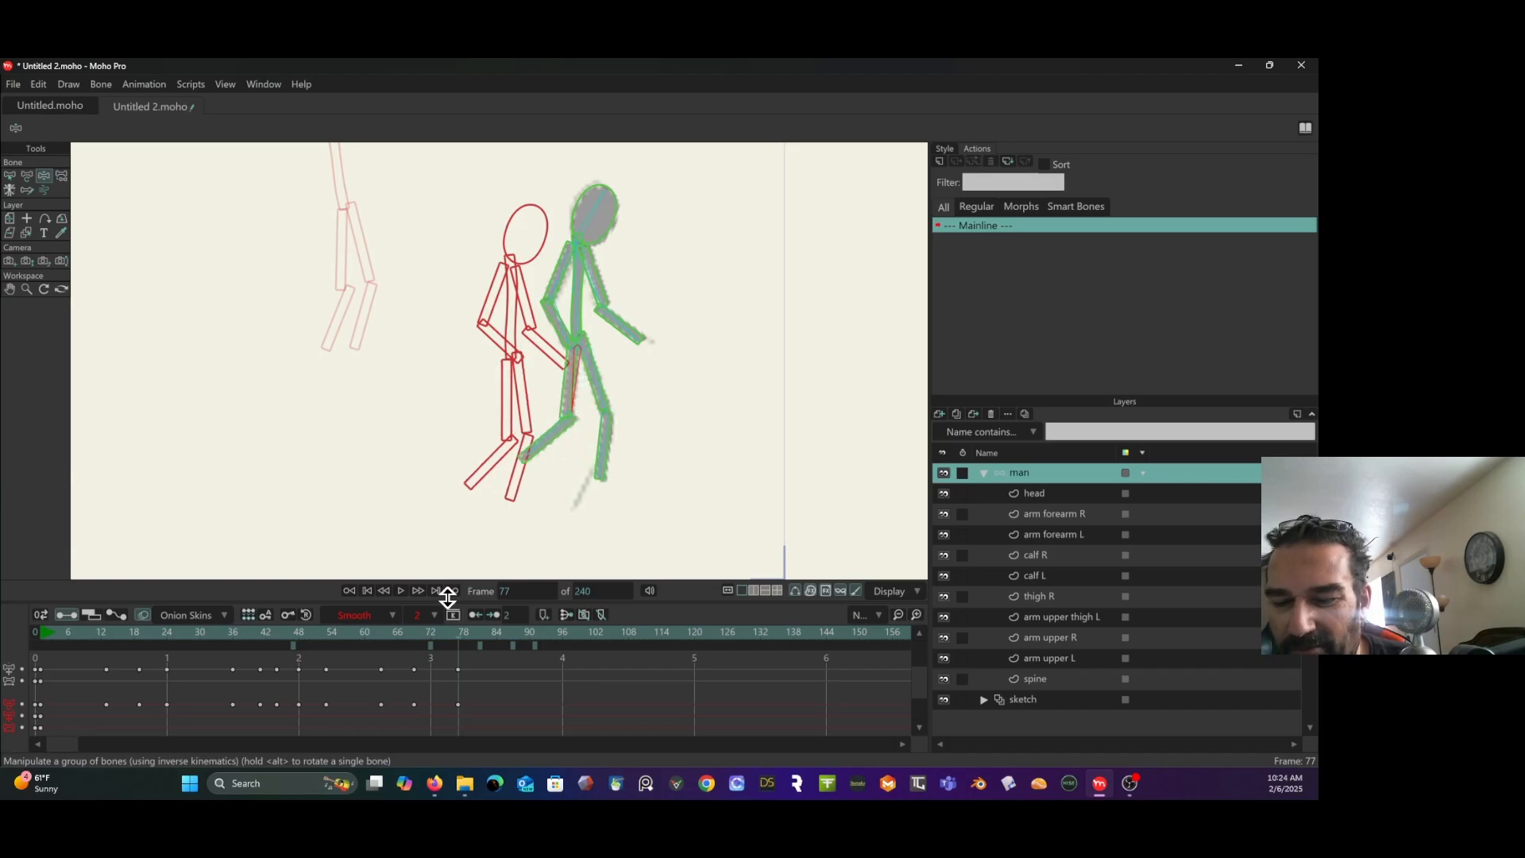
# Go to frame 81, move the root hip bone onto the running sketch's hip and pose the limbs into its stride.
pyautogui.click(481, 645)
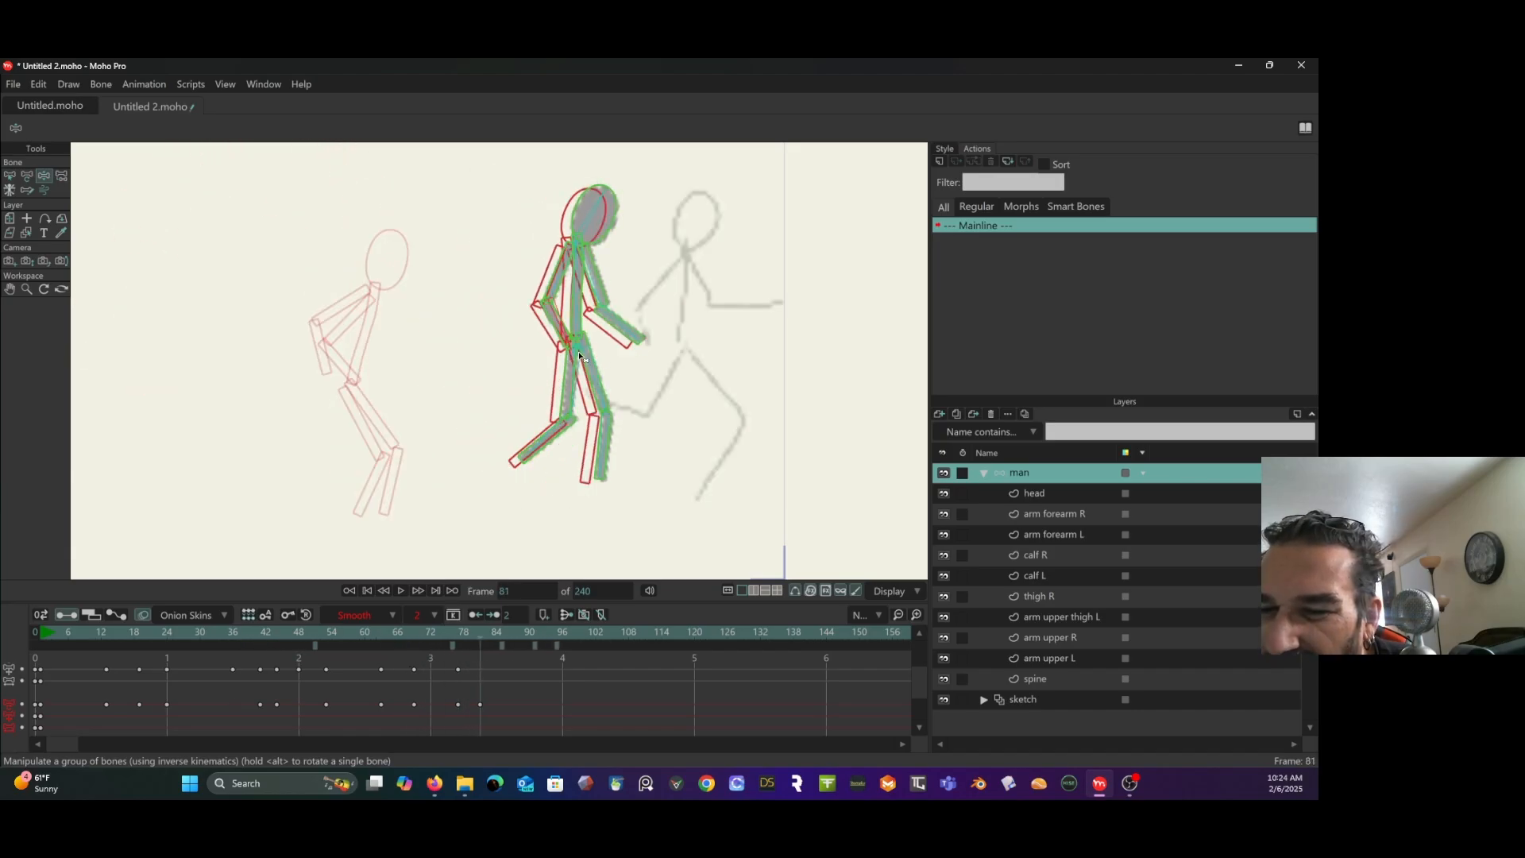
pyautogui.scroll(5, 580, 358)
pyautogui.scroll(-5, 566, 379)
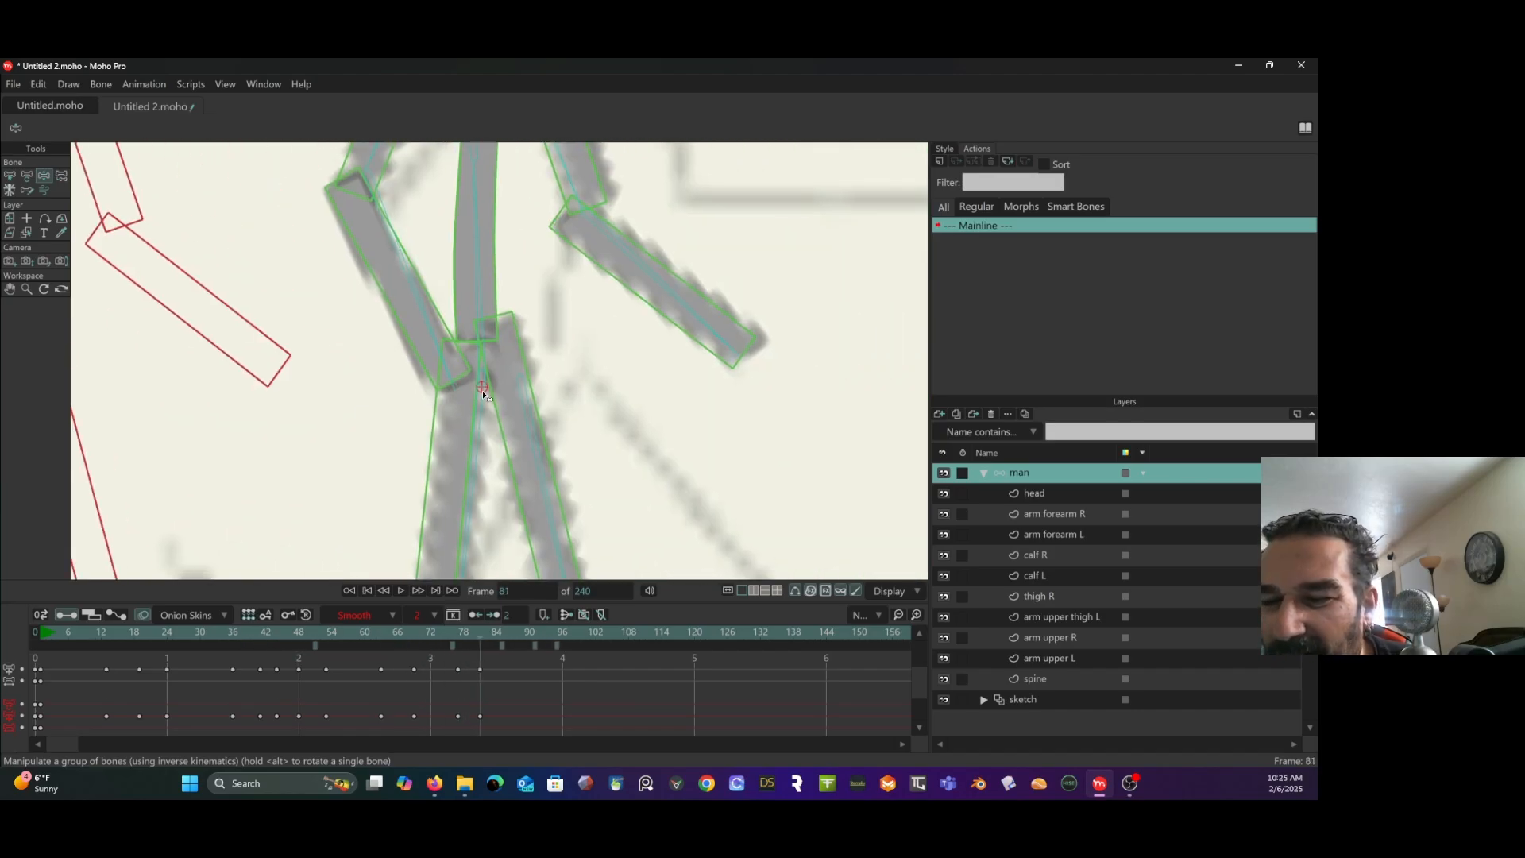
pyautogui.moveTo(558, 441); pyautogui.dragTo(512, 371)
pyautogui.moveTo(628, 374); pyautogui.dragTo(672, 373)
pyautogui.moveTo(671, 295)
pyautogui.mouseDown()
pyautogui.moveTo(674, 258)
pyautogui.moveTo(690, 257)
pyautogui.mouseUp()
pyautogui.moveTo(591, 305); pyautogui.dragTo(573, 310)
pyautogui.moveTo(627, 145); pyautogui.dragTo(612, 250)
# Return to frame 0, turn off onion skins and bring the whole camera frame into view.
pyautogui.click(514, 634)
pyautogui.moveTo(514, 635); pyautogui.dragTo(36, 633)
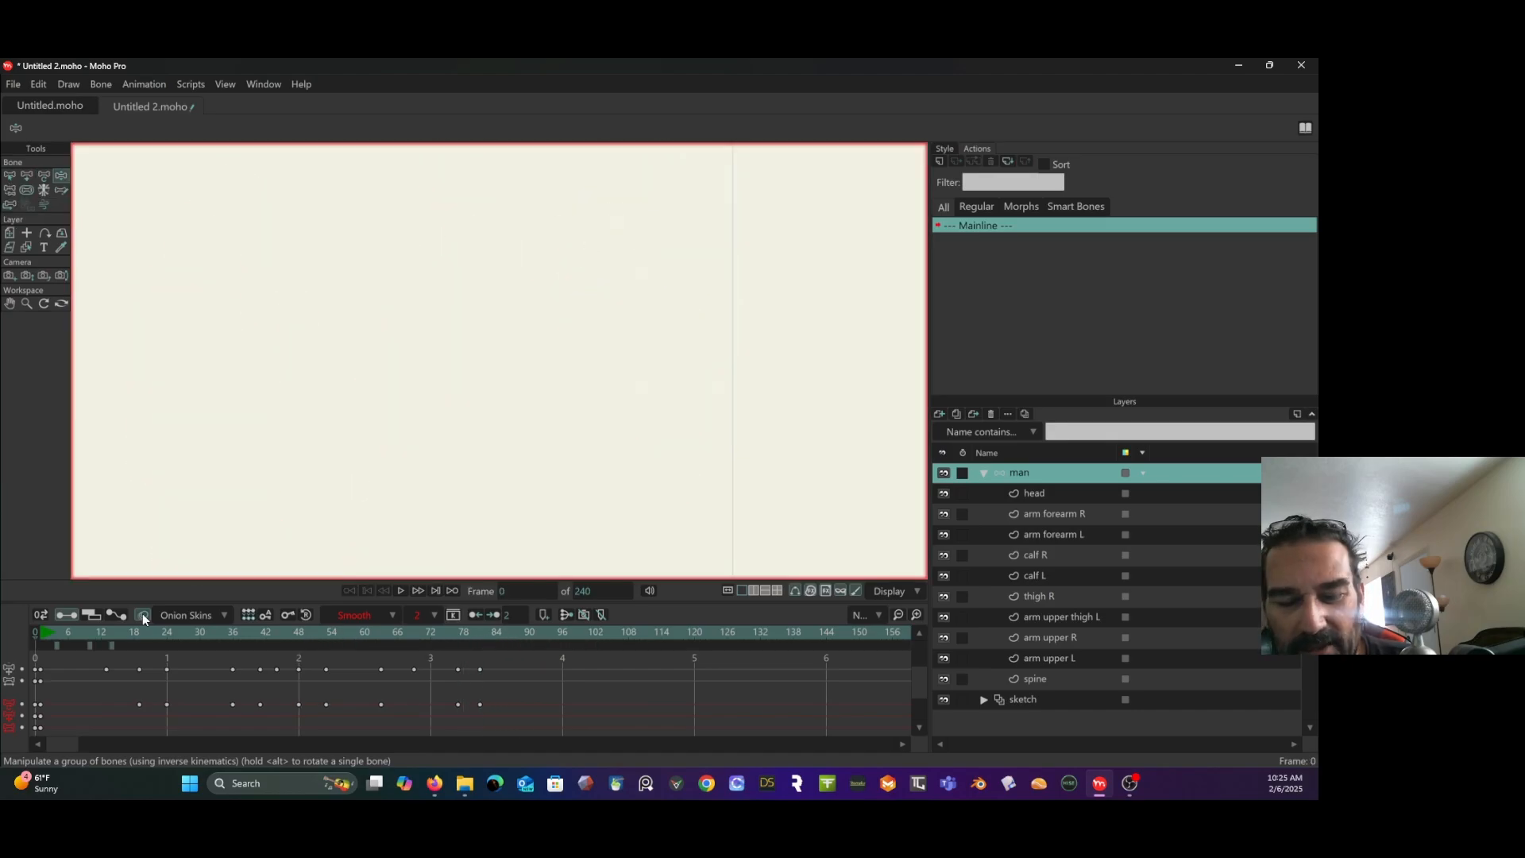
pyautogui.click(141, 616)
pyautogui.scroll(-6, 517, 365)
pyautogui.scroll(2, 603, 368)
pyautogui.moveTo(479, 375); pyautogui.dragTo(723, 358)
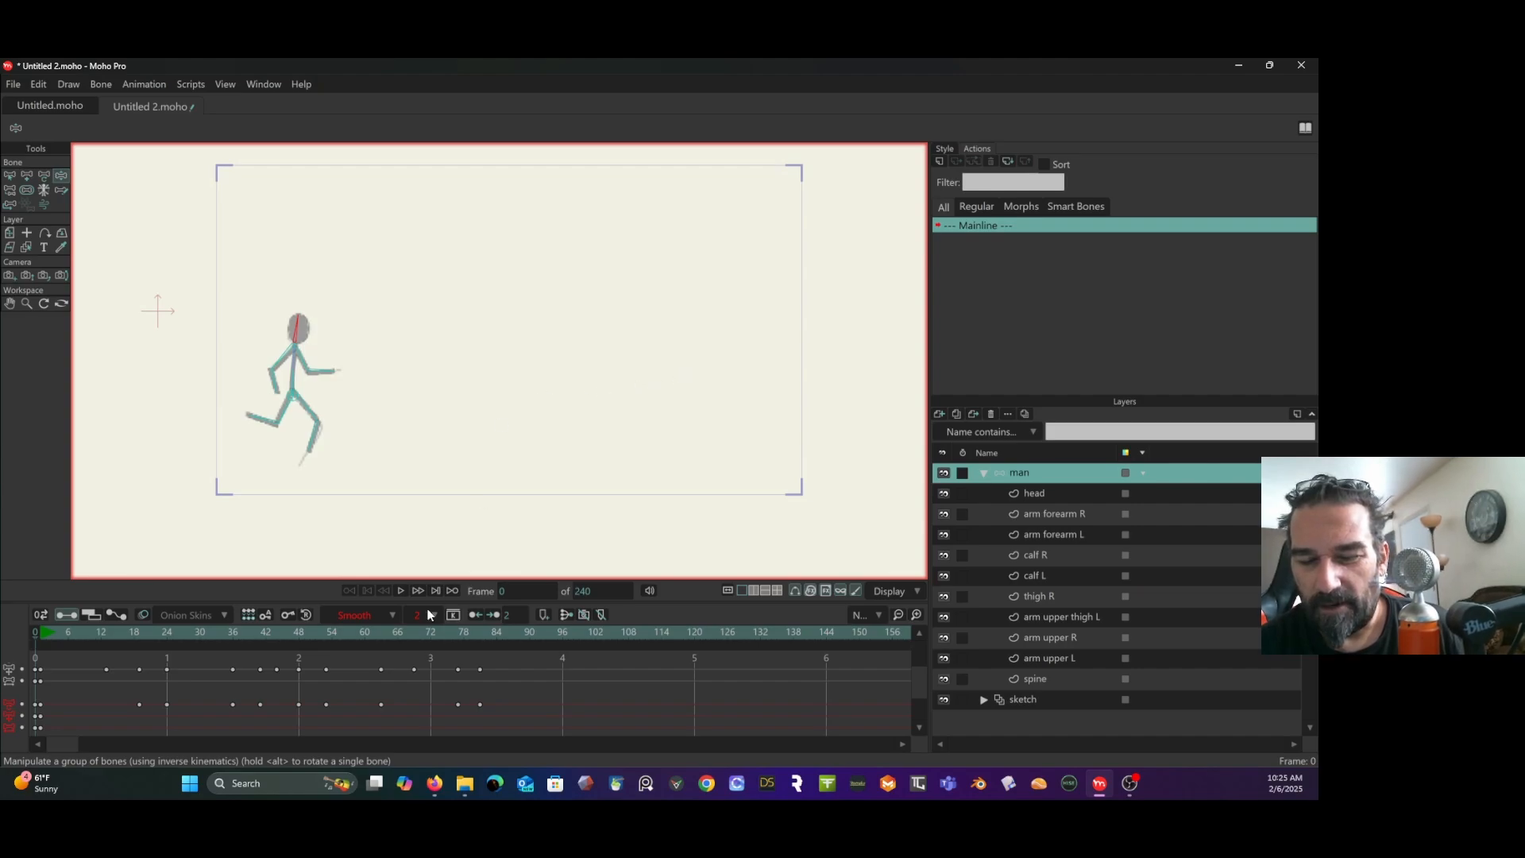
# Play the animation and scrub through the timeline to examine the jump and landing poses against the sketches.
pyautogui.click(401, 590)
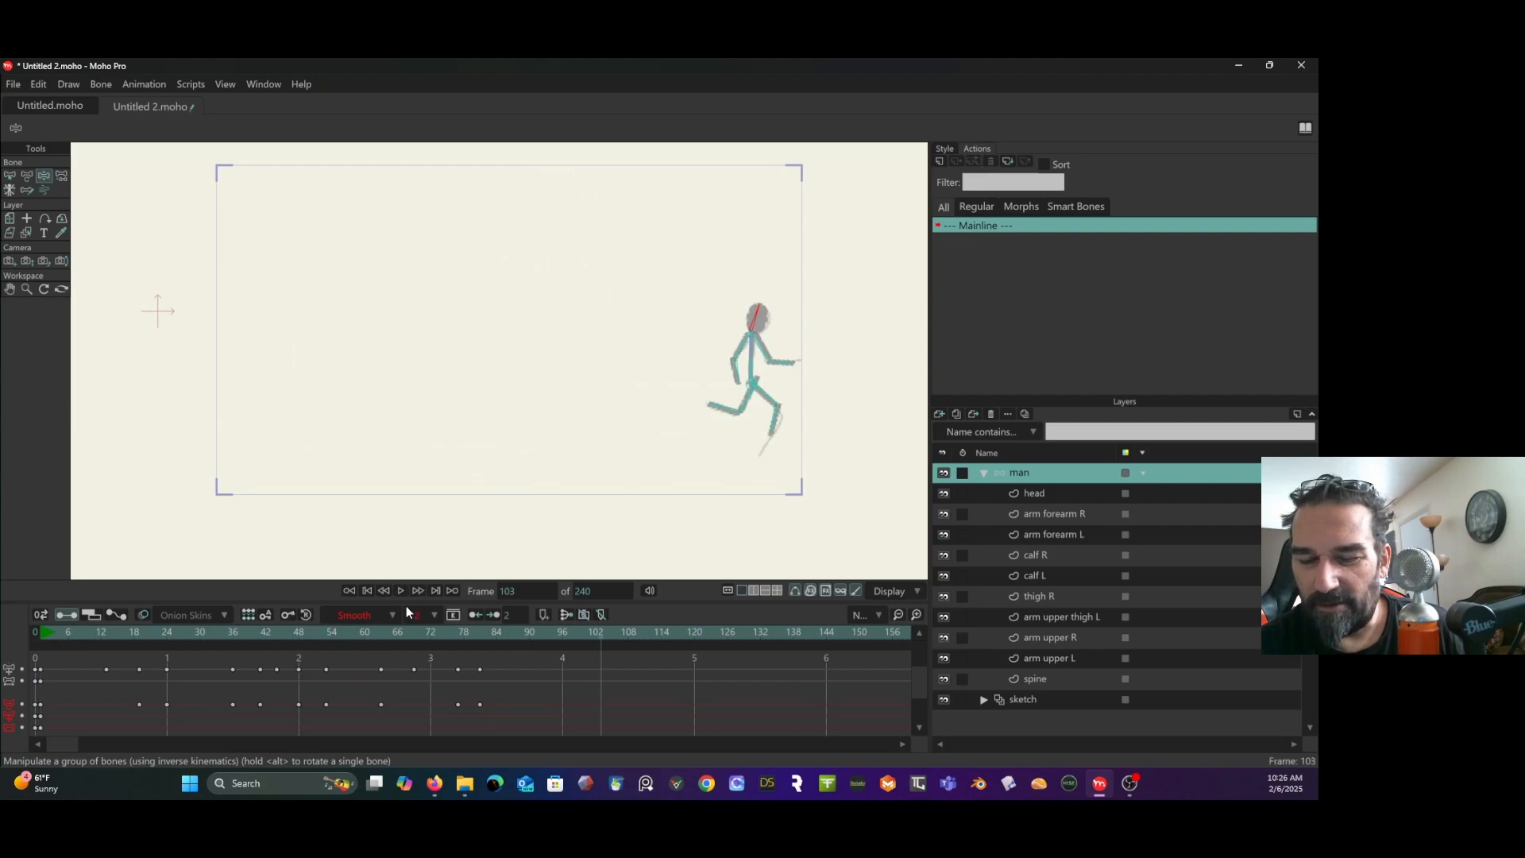
pyautogui.moveTo(391, 626); pyautogui.dragTo(89, 706)
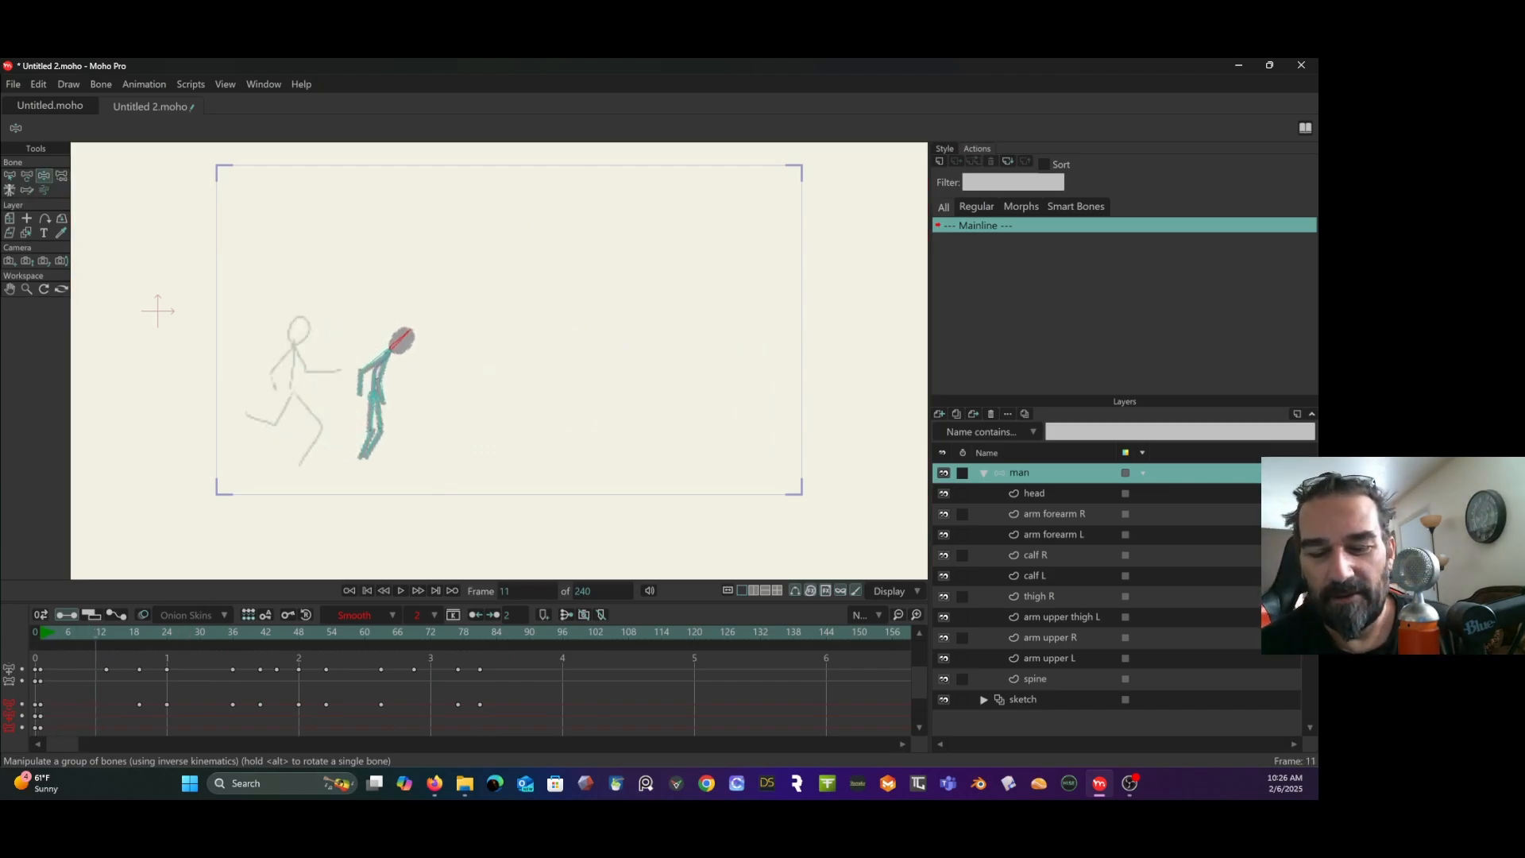
pyautogui.scroll(5, 351, 527)
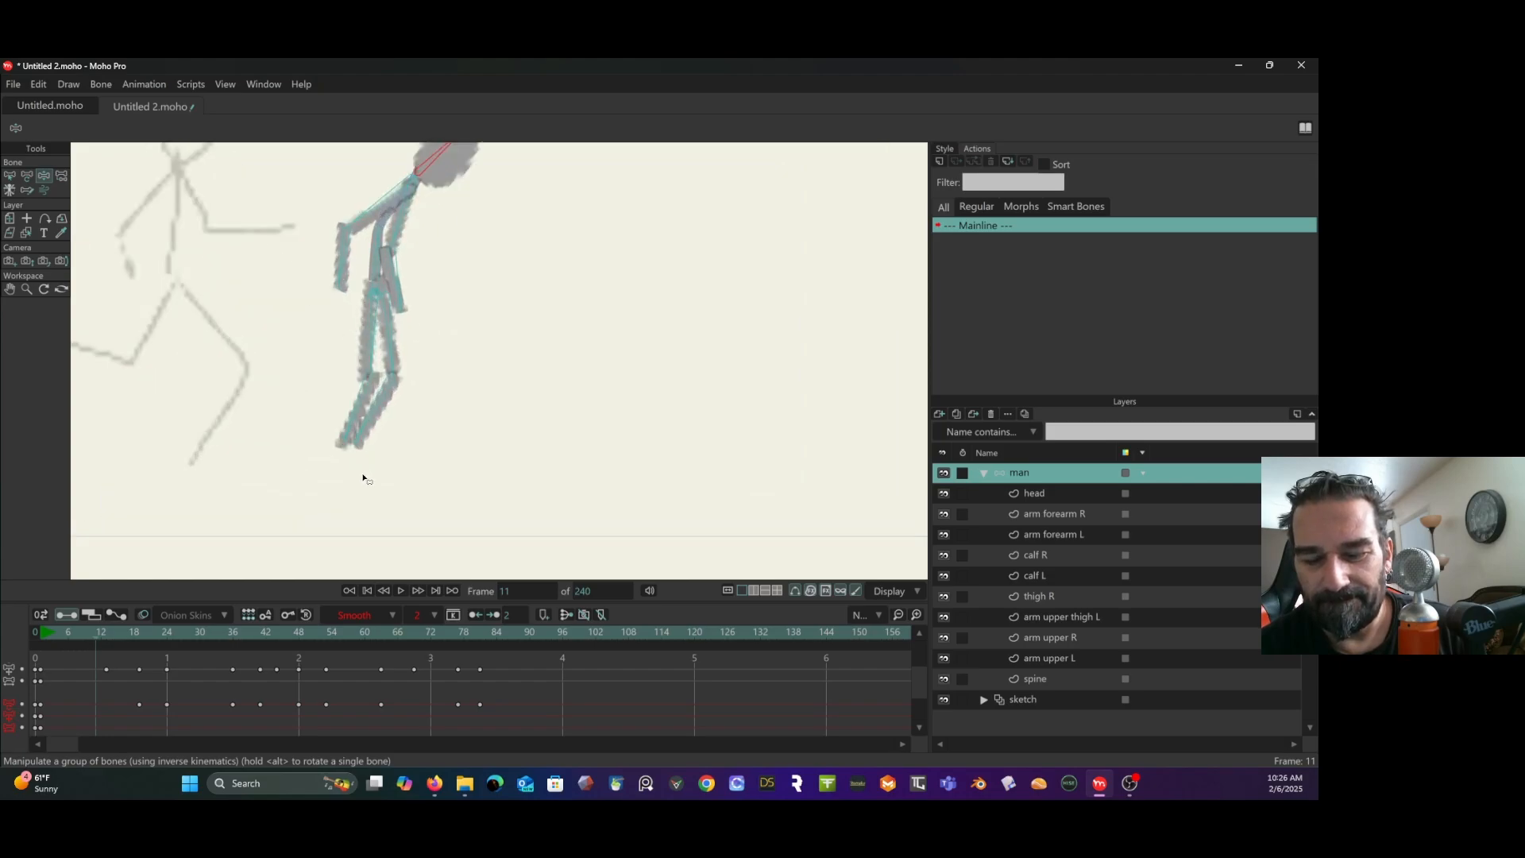
pyautogui.moveTo(311, 633); pyautogui.dragTo(364, 633)
pyautogui.moveTo(687, 314); pyautogui.dragTo(298, 388)
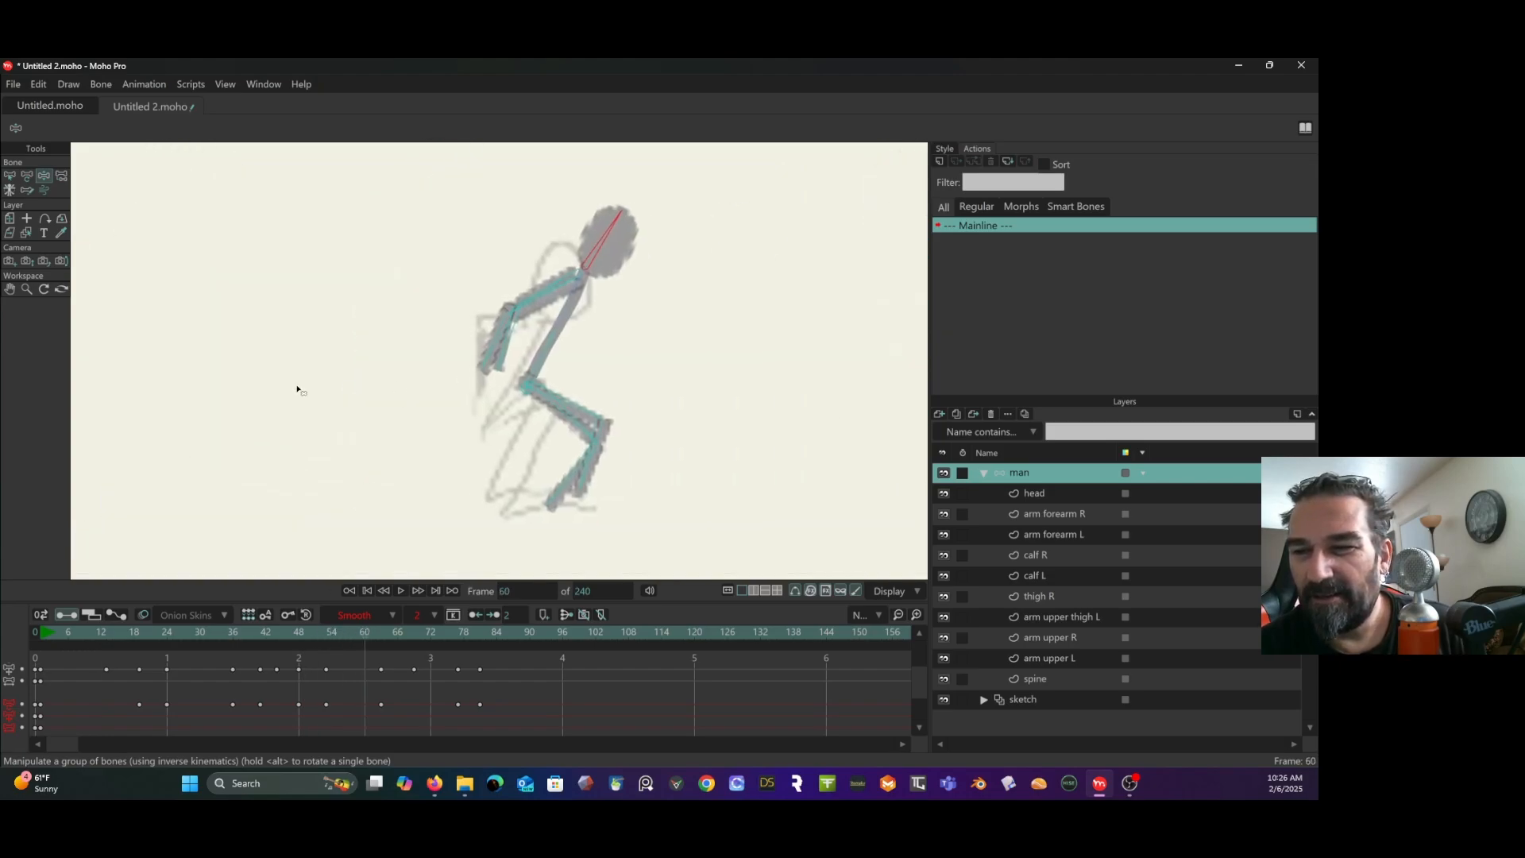
pyautogui.moveTo(416, 367); pyautogui.dragTo(321, 367)
# Go to frame 82 and select all of the figure's bones with the Select Bone tool.
pyautogui.moveTo(380, 632); pyautogui.dragTo(486, 631)
pyautogui.moveTo(687, 333); pyautogui.dragTo(291, 350)
pyautogui.click(9, 175)
pyautogui.moveTo(399, 162); pyautogui.dragTo(428, 198)
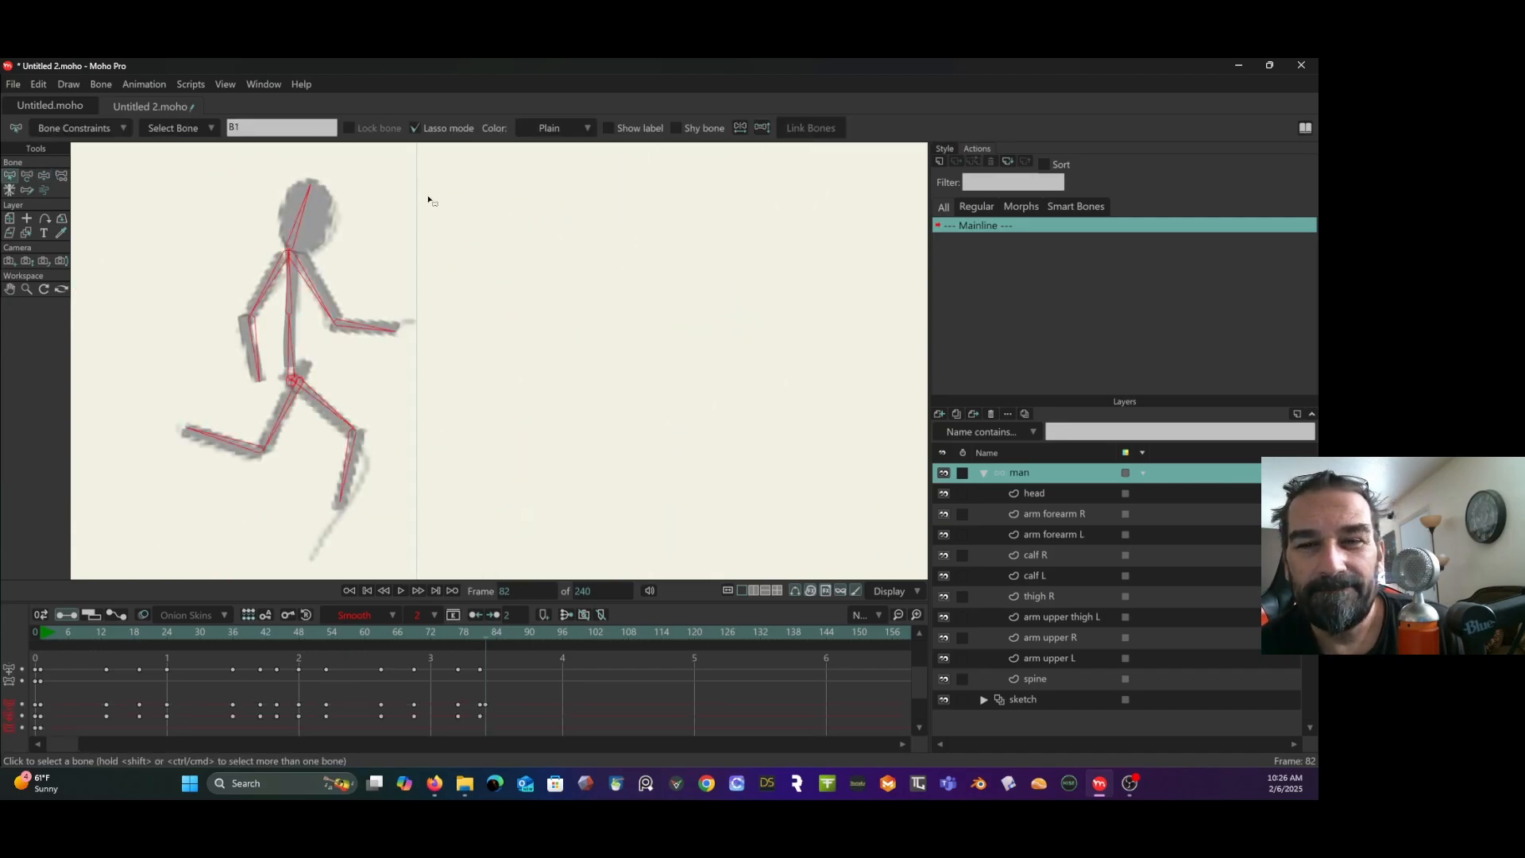